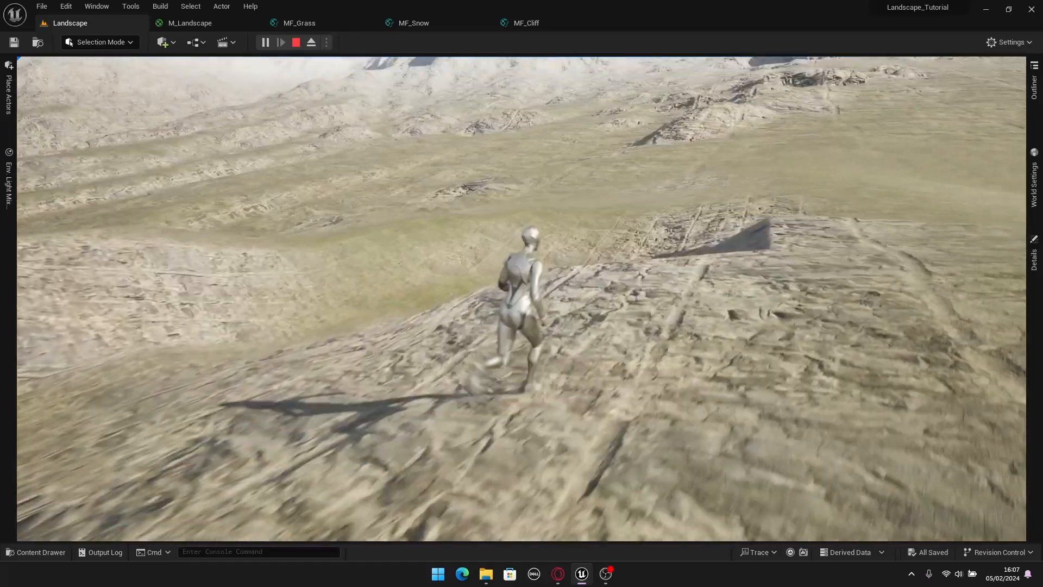
Run and jump across the finished landscape in play mode, stop the session, and examine the terrain material around the mountain.
key("w")
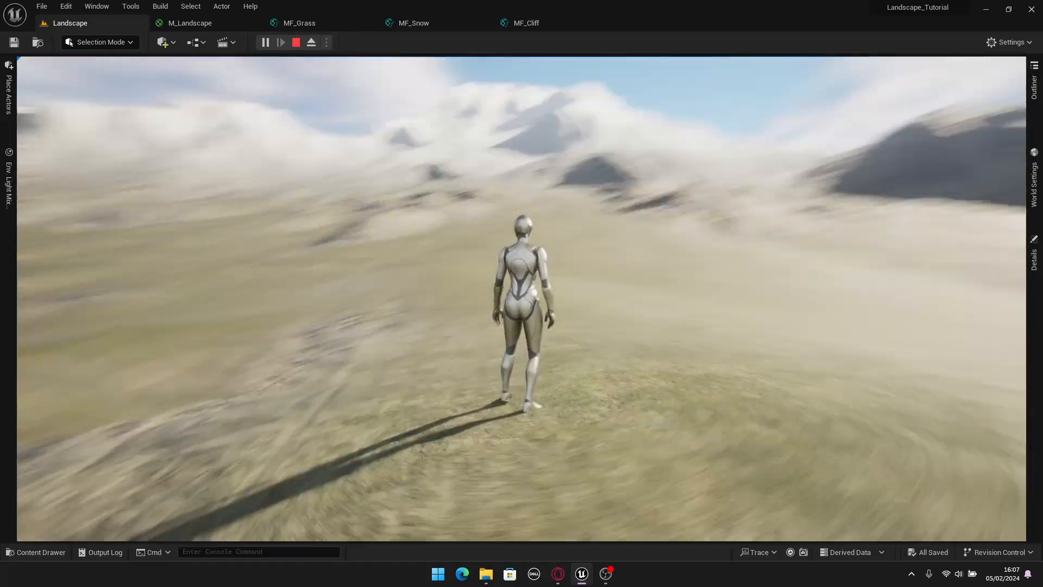
key("w")
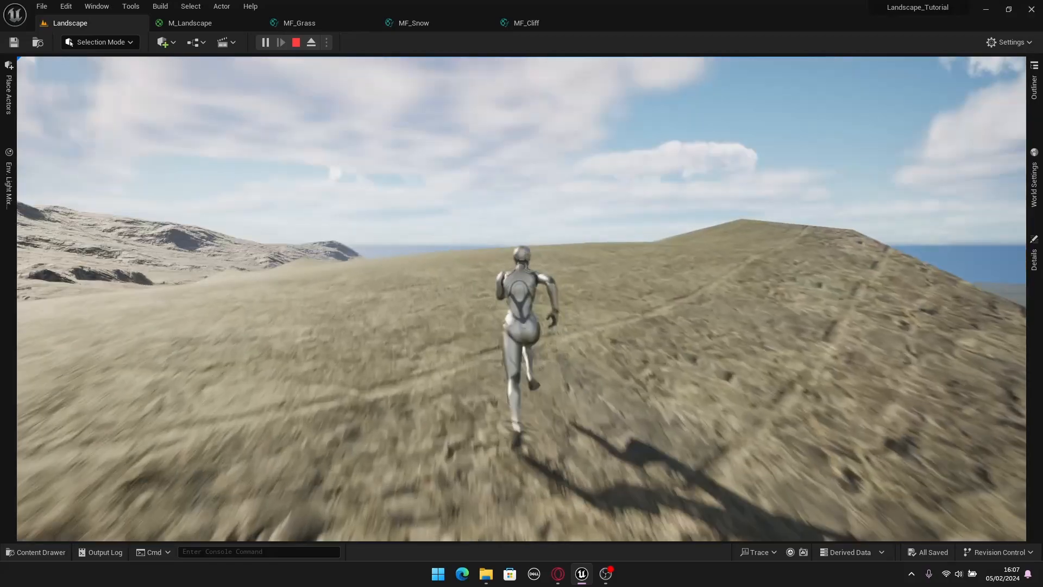
key("space")
key("space")
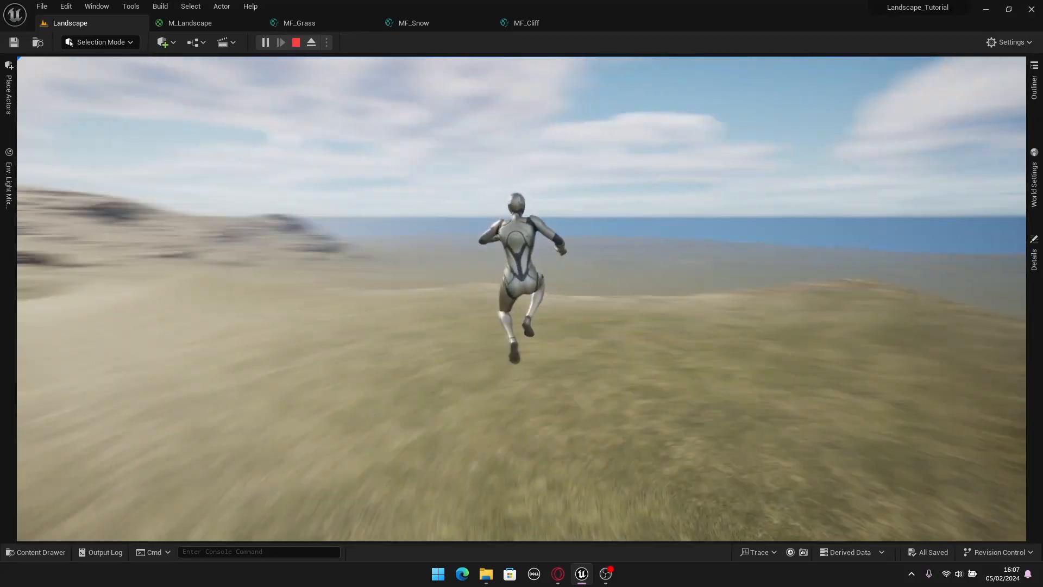
key("space")
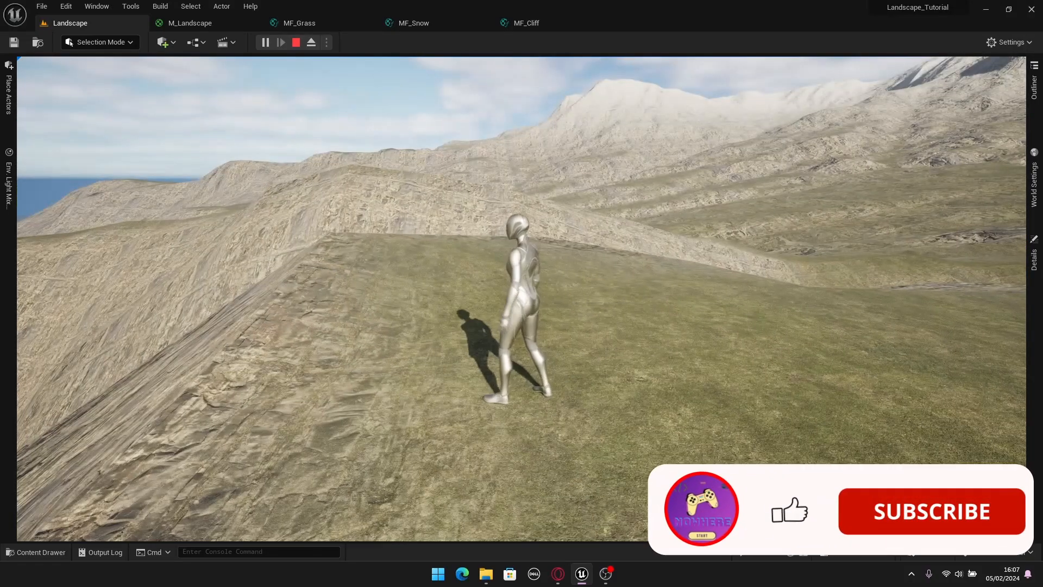
key("Escape")
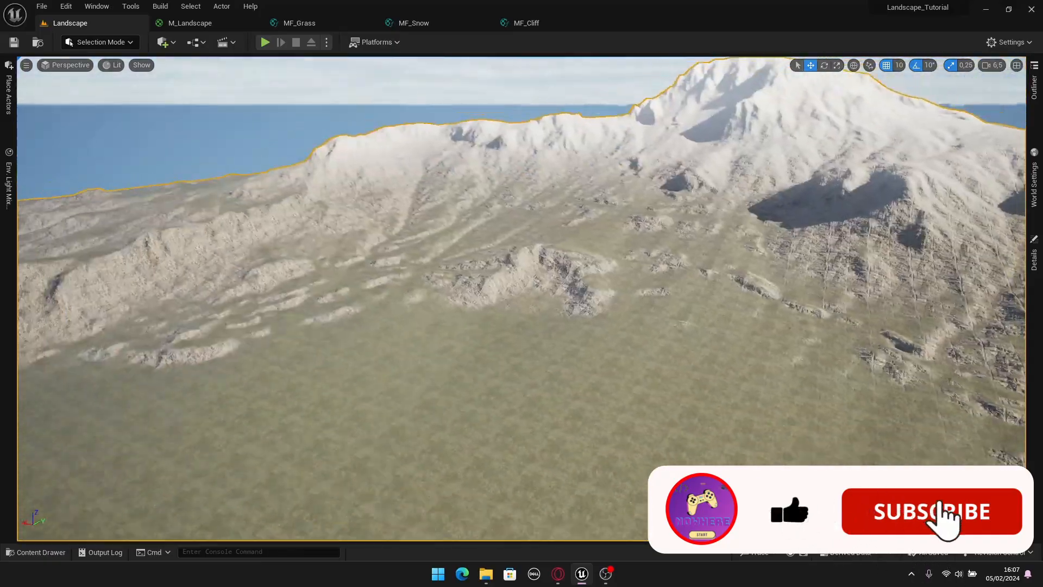
right_click_drag(522, 299, 575, 299)
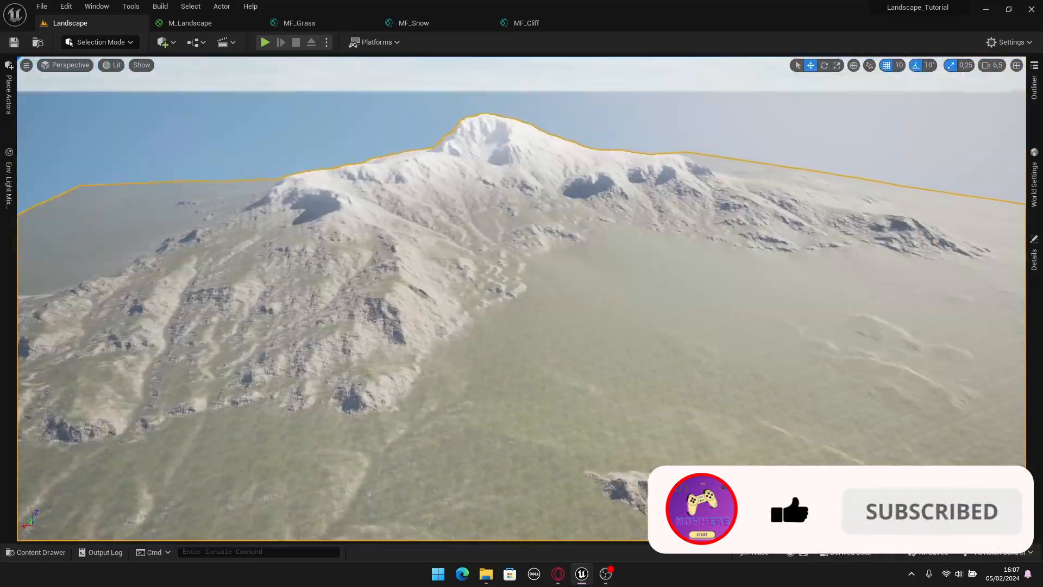
right_click_drag(701, 297, 722, 326)
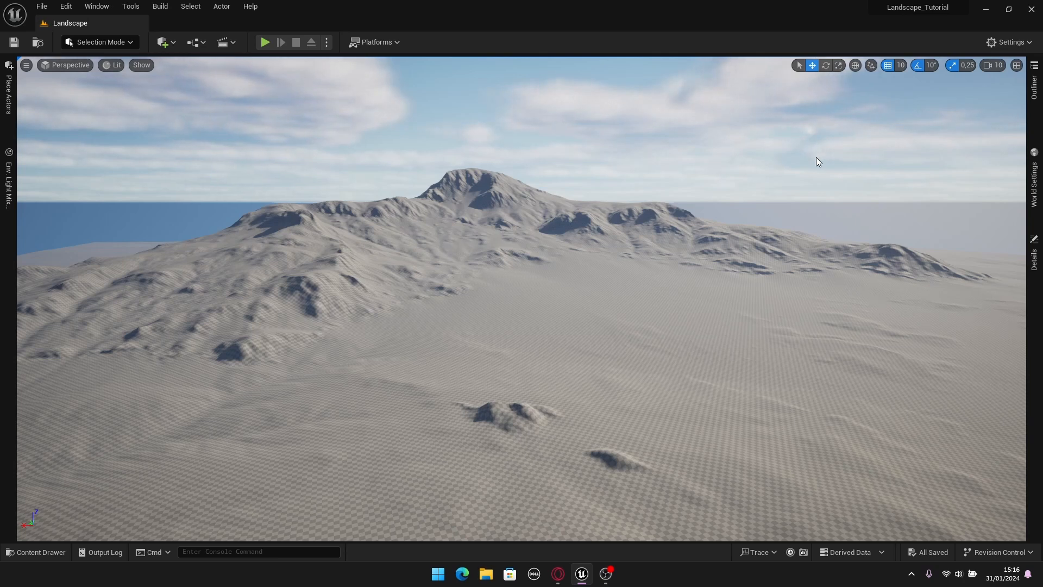
Open Quixel Bridge and browse the Surfaces library to the Grass category.
left_click(164, 47)
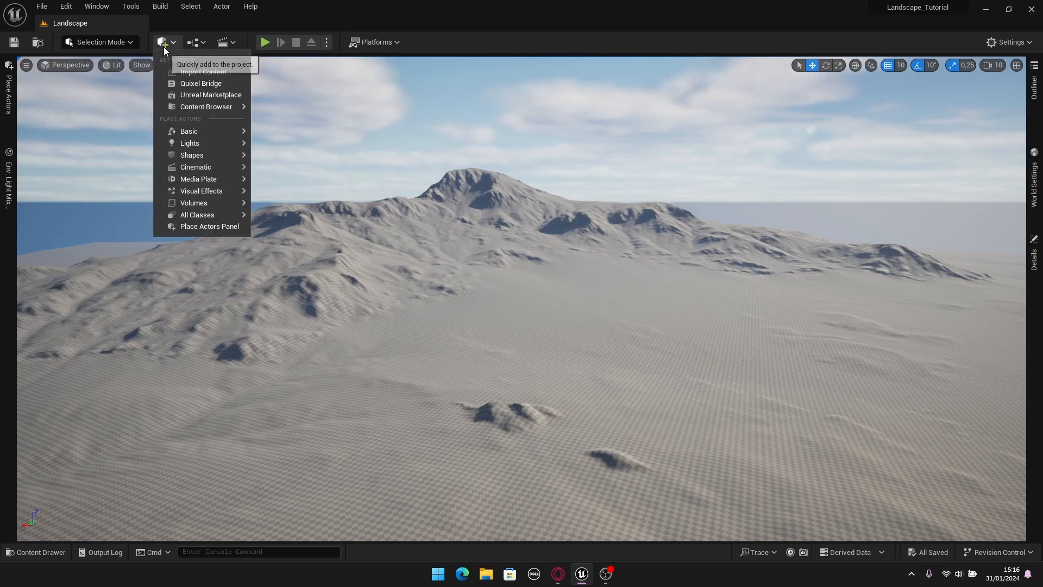
left_click(197, 83)
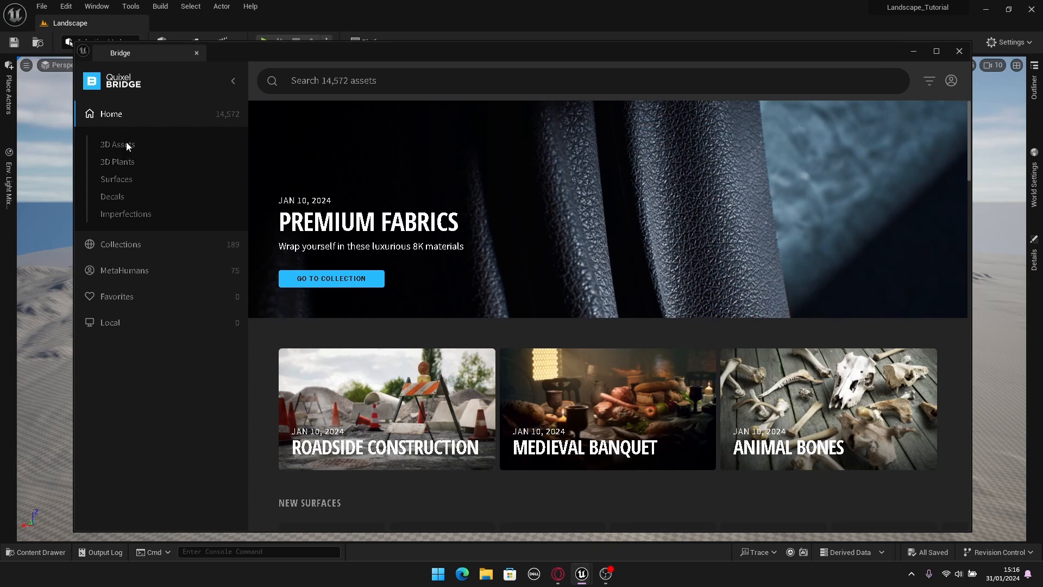
left_click(117, 184)
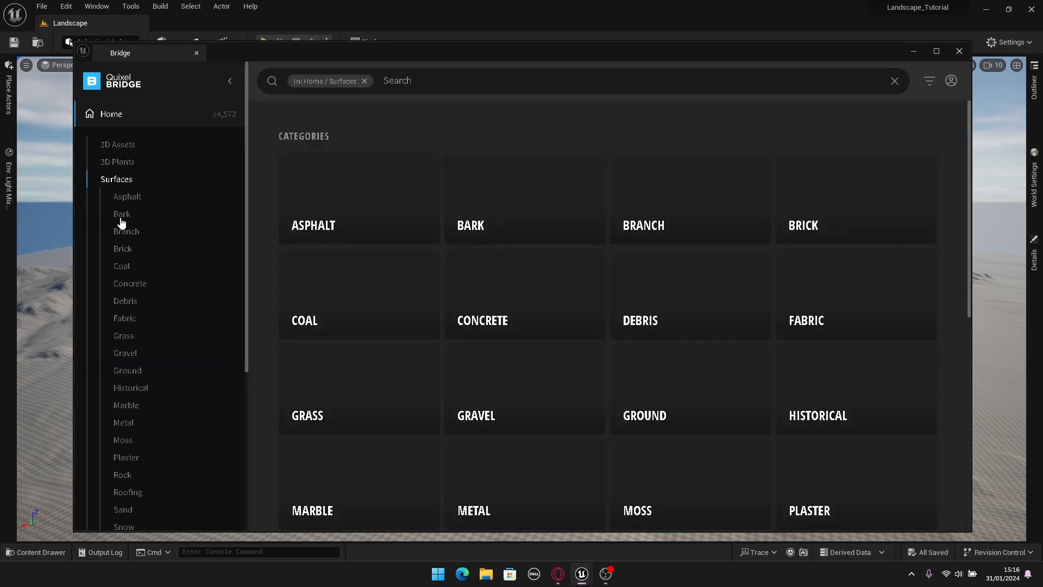
scroll(128, 217, "down", 3)
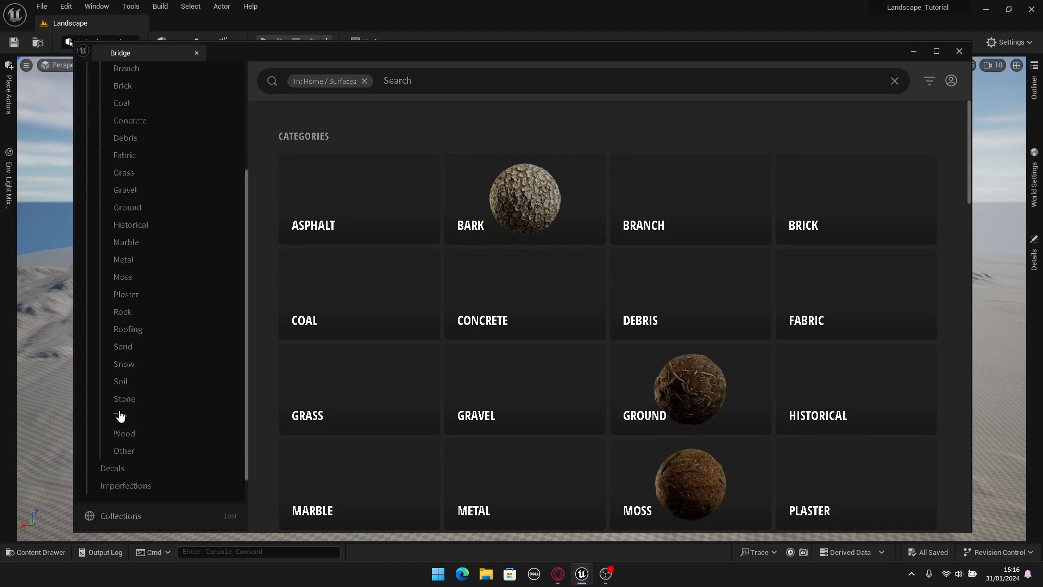
scroll(136, 375, "up", 2)
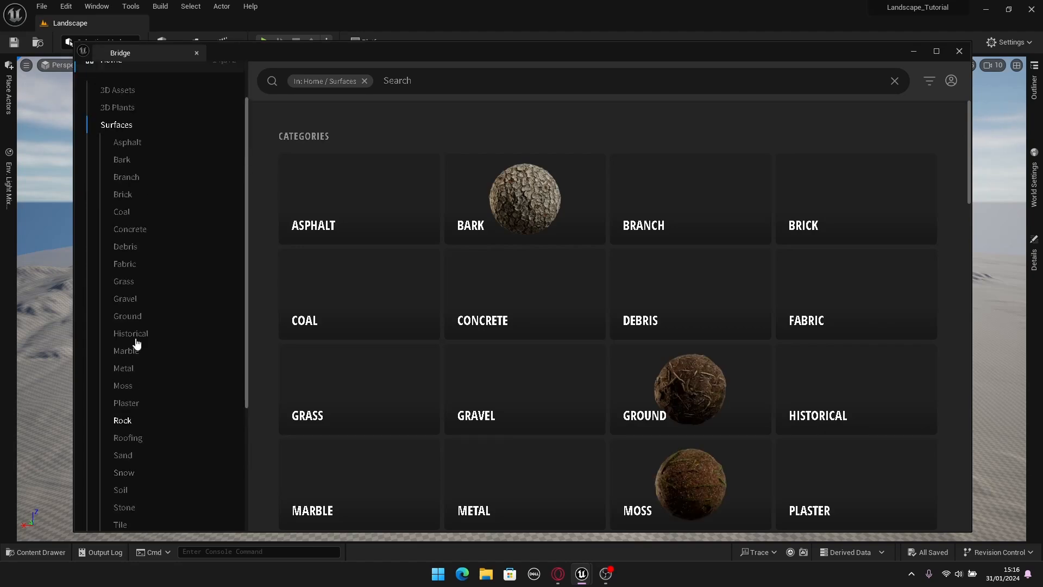
left_click(125, 284)
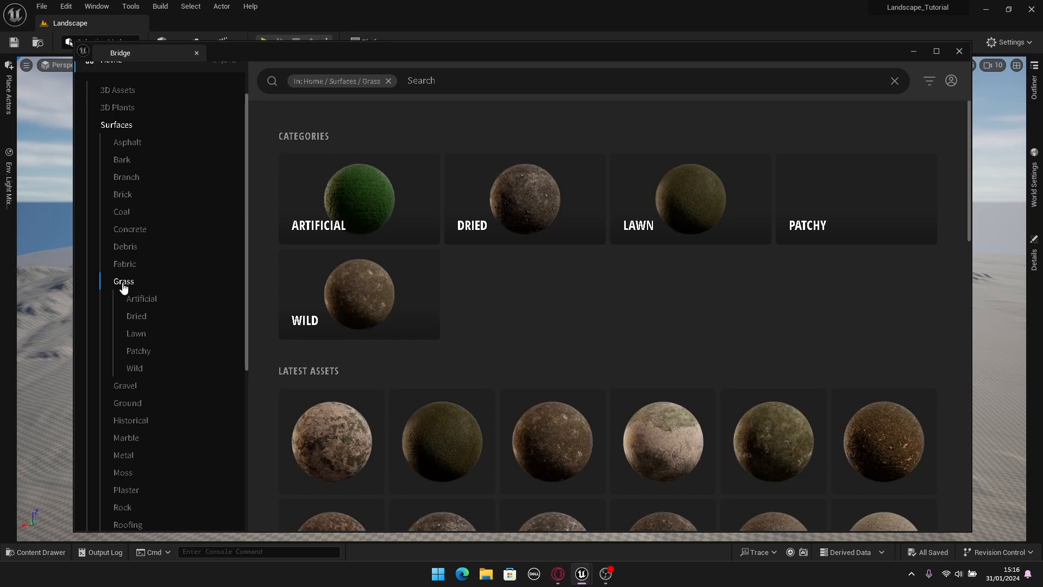
Download the Mossy Grass surface at High Quality and add it to the project.
scroll(715, 324, "down", 4)
scroll(712, 321, "down", 4)
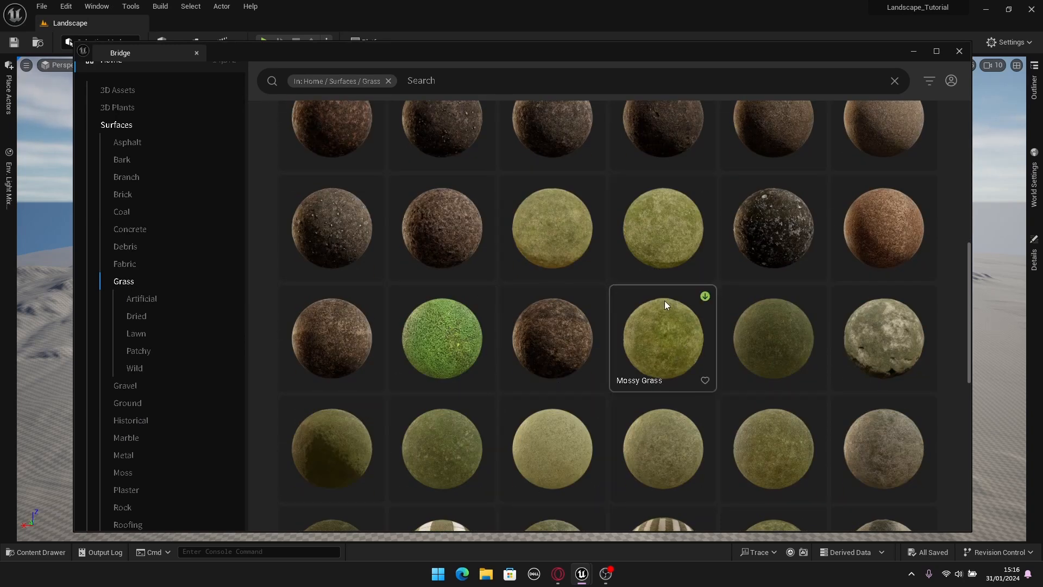
left_click(657, 342)
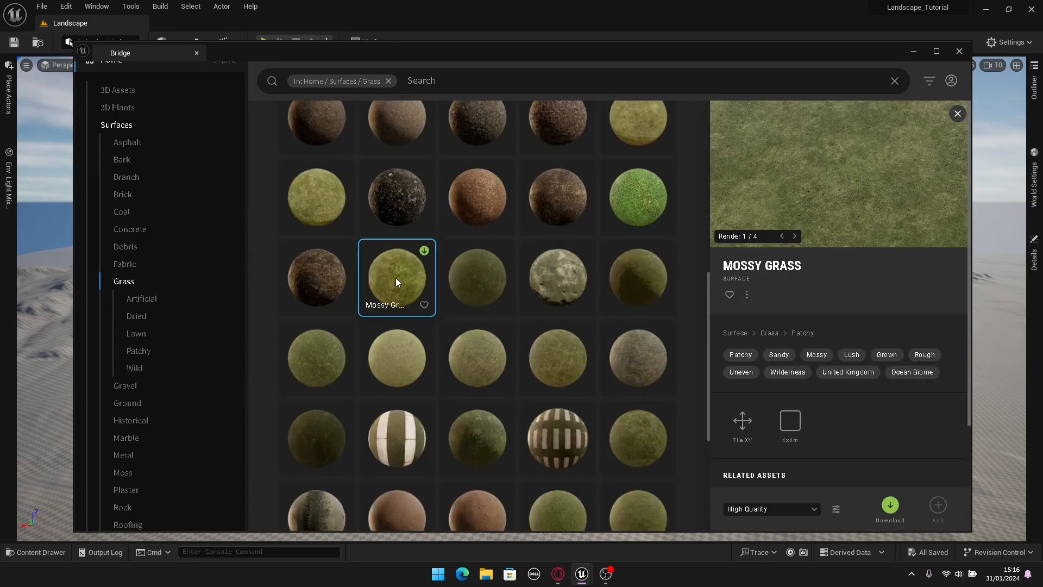
left_click(754, 509)
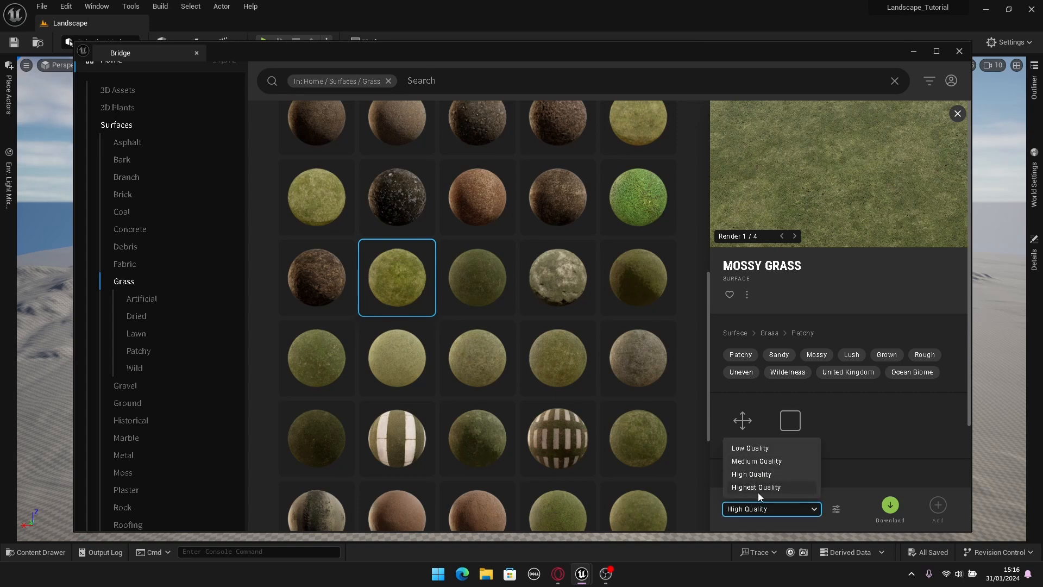
left_click(750, 475)
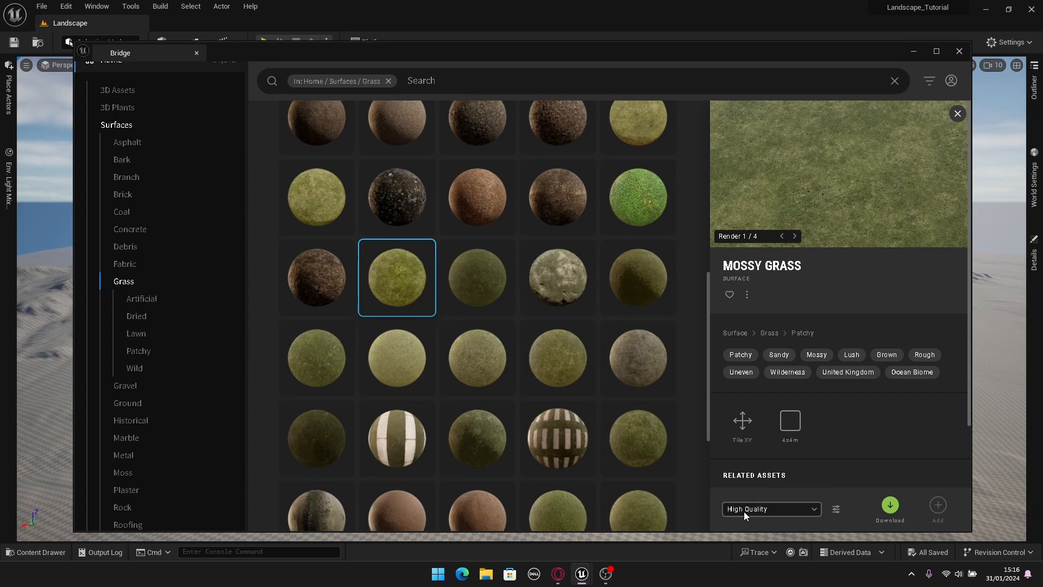
left_click(890, 505)
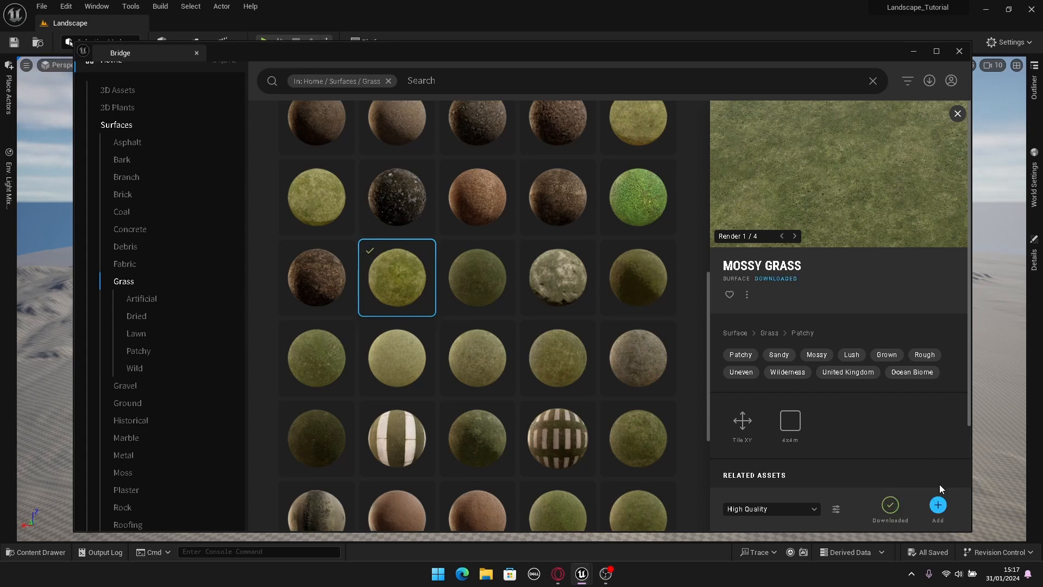
left_click(940, 506)
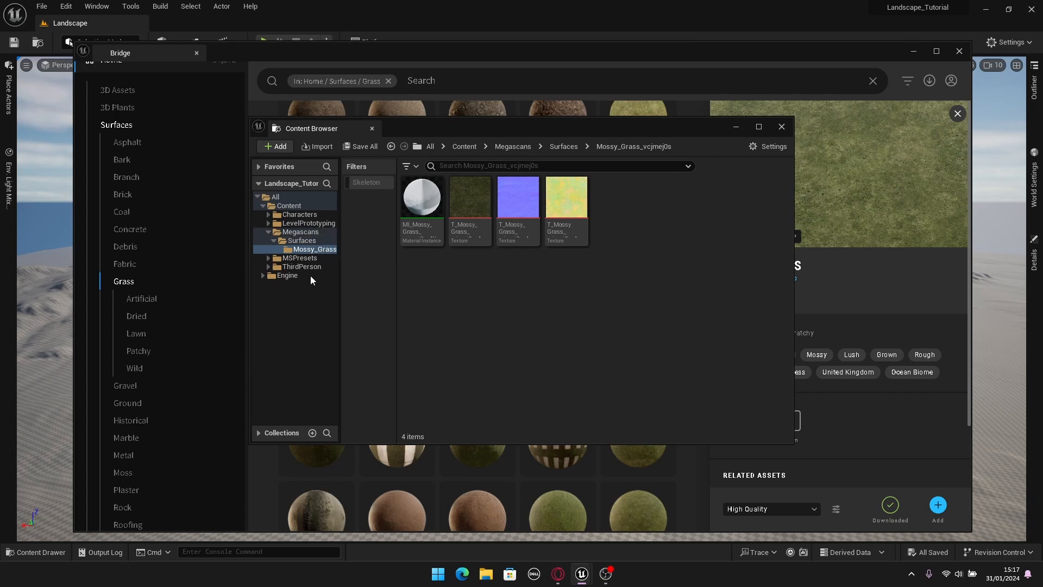
left_click(781, 127)
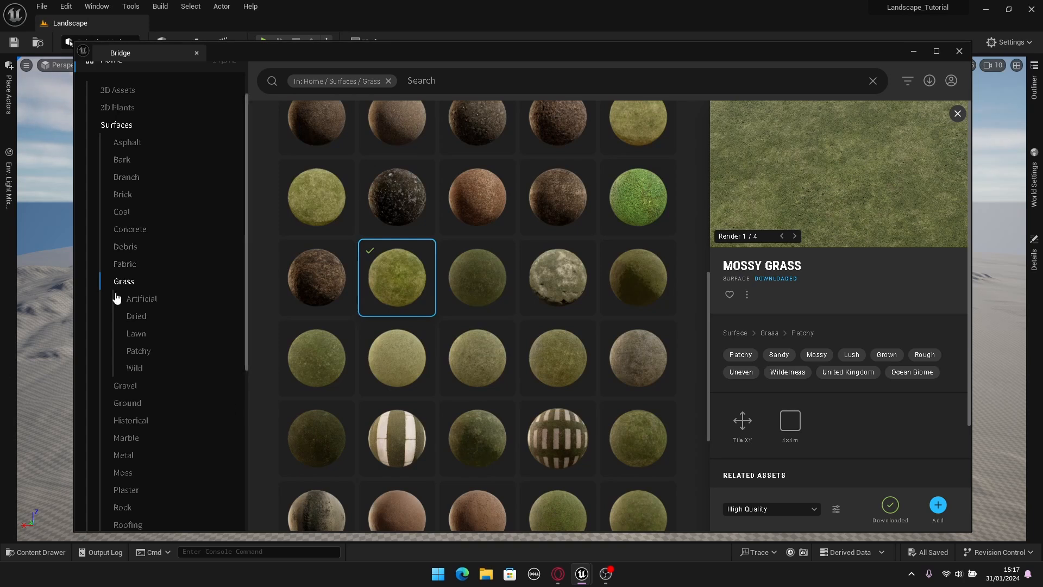
Browse the surface library to the Cliff subcategory of Rock.
scroll(163, 392, "down", 3)
left_click(125, 415)
left_click(125, 315)
left_click(133, 329)
Download the Gouged Rock Cliff surface at High Quality and add it to the project.
scroll(531, 296, "down", 6)
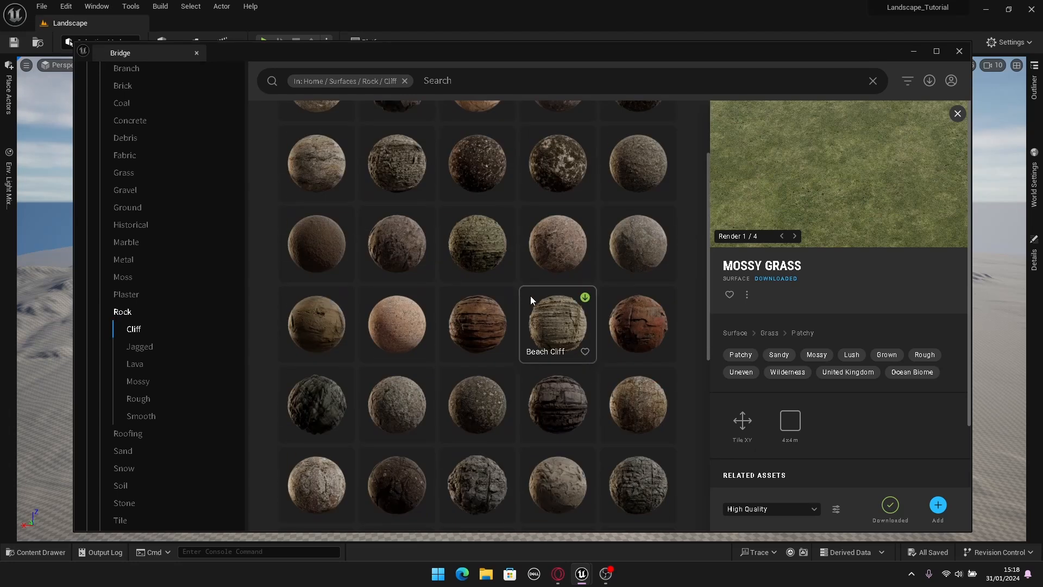
left_click(478, 271)
left_click(890, 506)
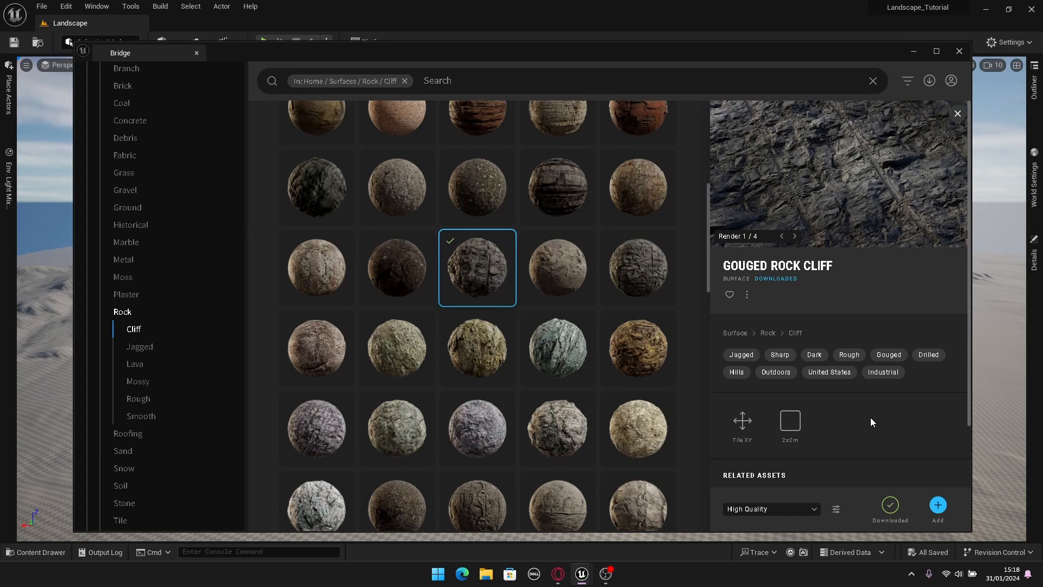
left_click(938, 505)
left_click(783, 126)
Find the Fresh Windswept Snow surface in the Snow category and download it at High Quality.
scroll(133, 327, "down", 4)
left_click(124, 287)
scroll(522, 326, "down", 5)
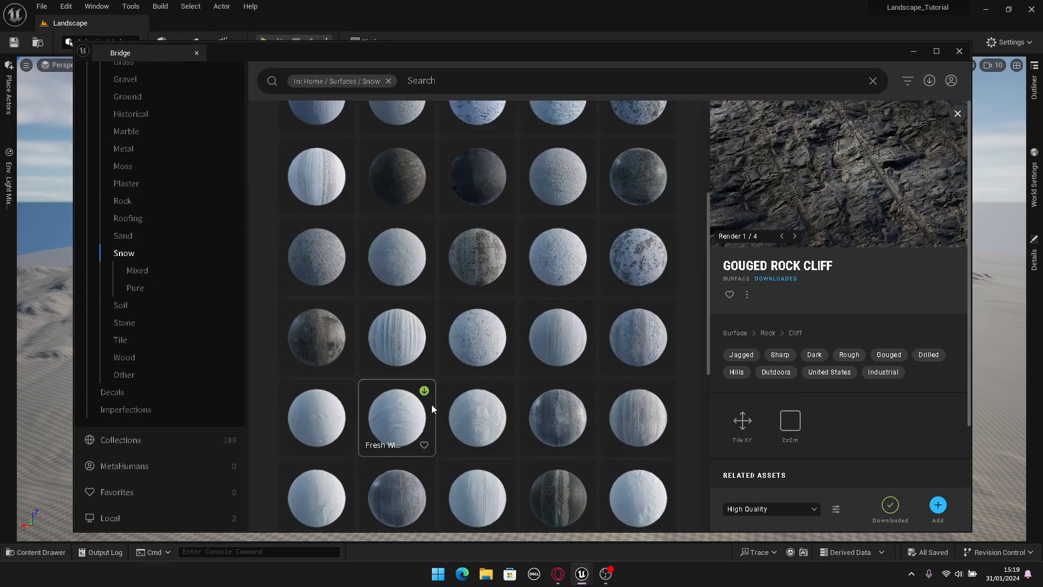
left_click(321, 448)
left_click(400, 364)
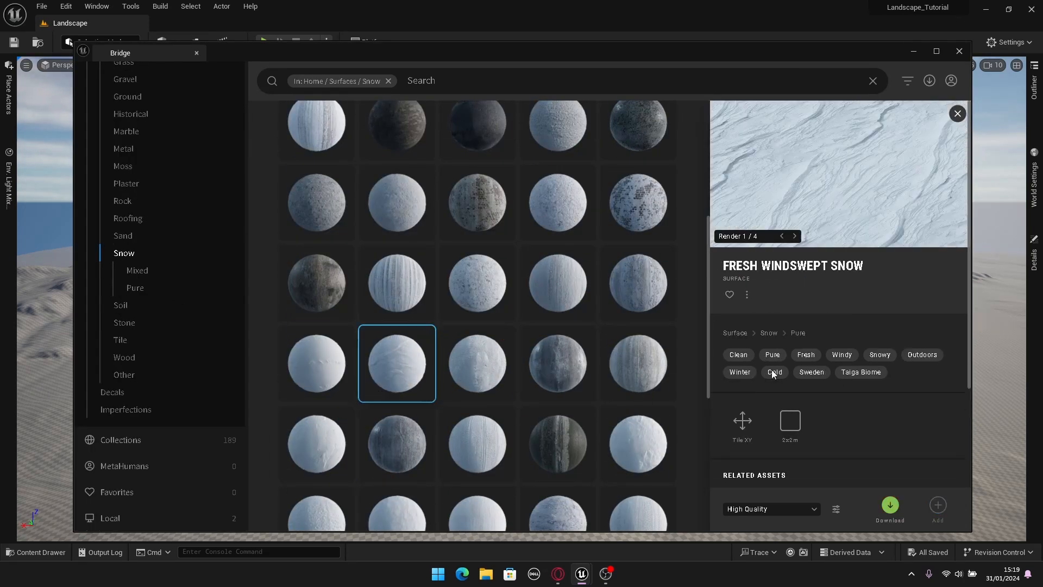
left_click(890, 505)
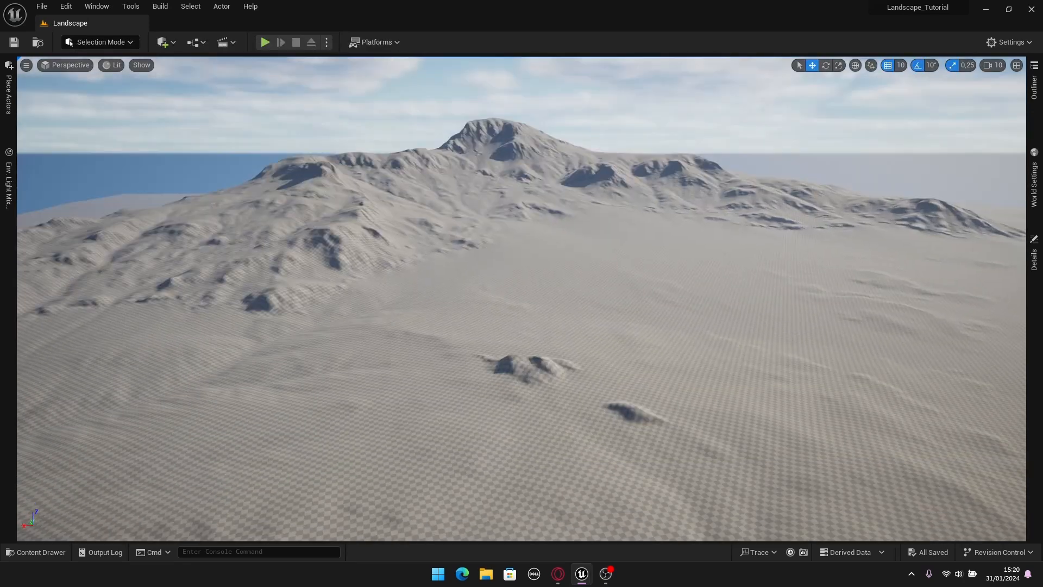
Check the imported surface folders under Megascans in the project content, then return to the landscape view.
key("ctrl+space")
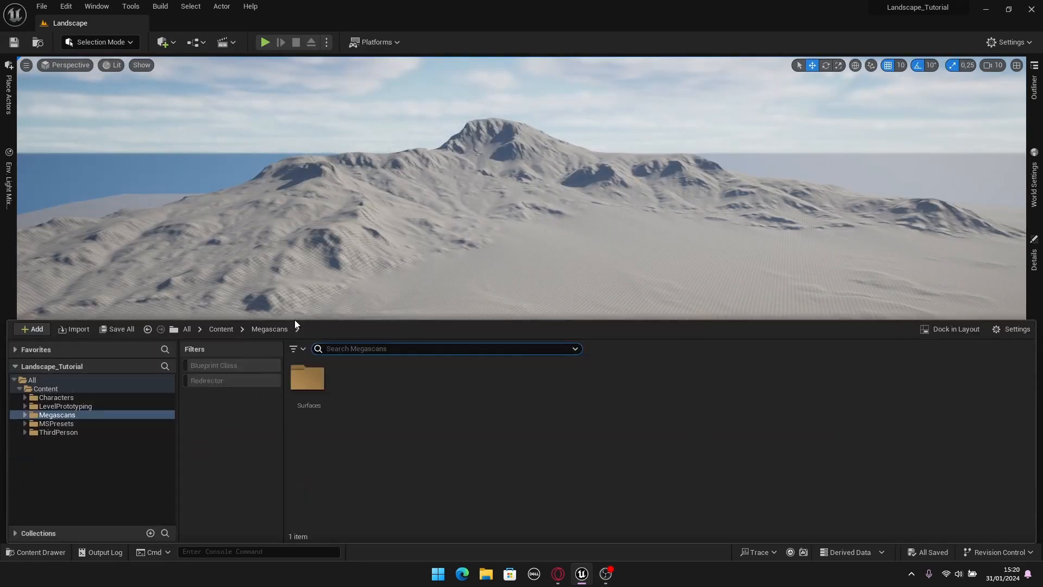
left_click(24, 415)
left_click(53, 424)
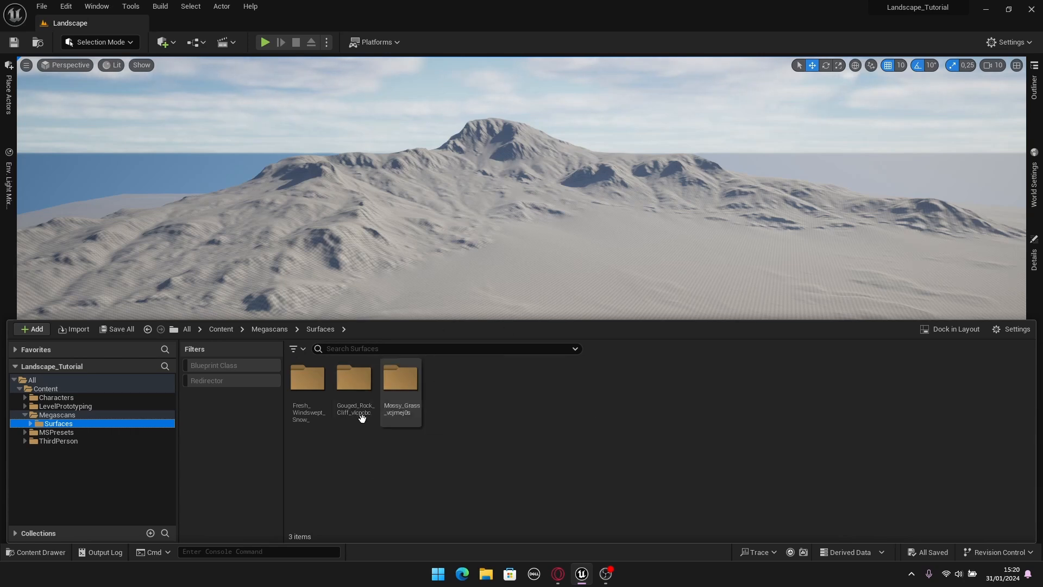
left_click(515, 197)
right_click_drag(515, 200, 479, 193)
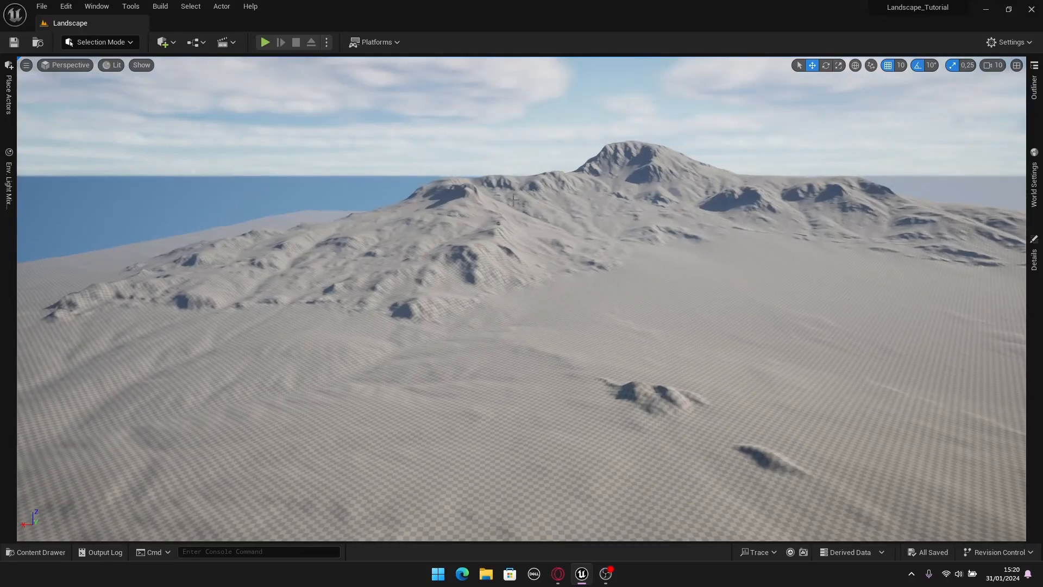
right_click_drag(656, 210, 641, 251)
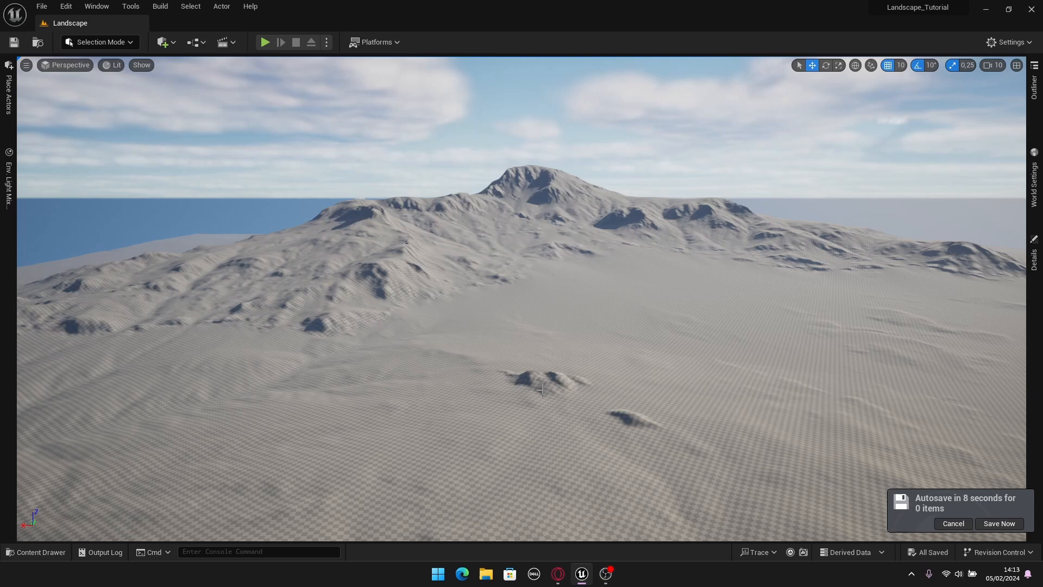
Run the pending autosave immediately and create a folder named Materials in the Content directory.
left_click(999, 523)
right_click_drag(694, 316, 690, 315)
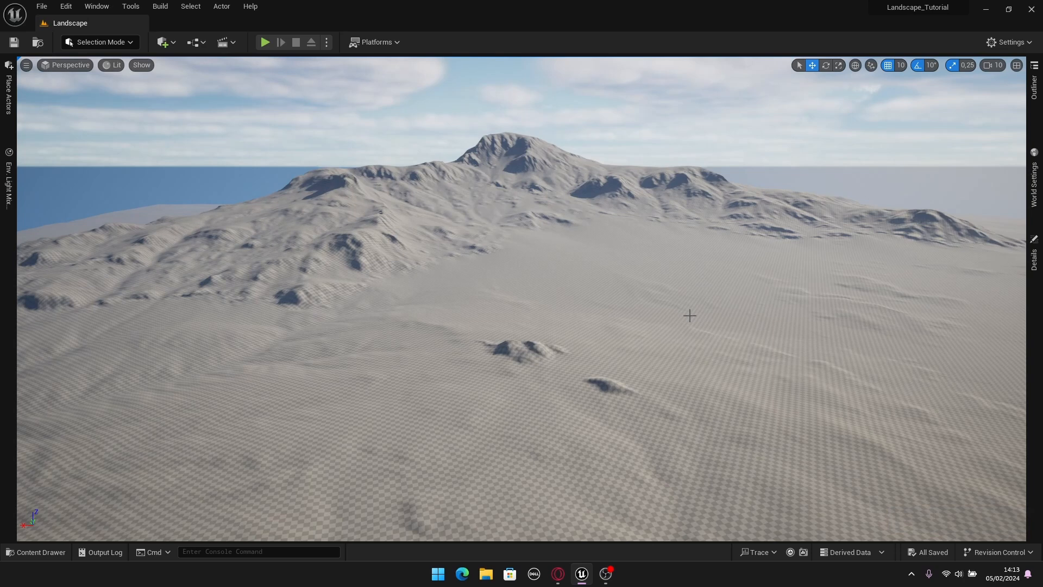
key("ctrl+space")
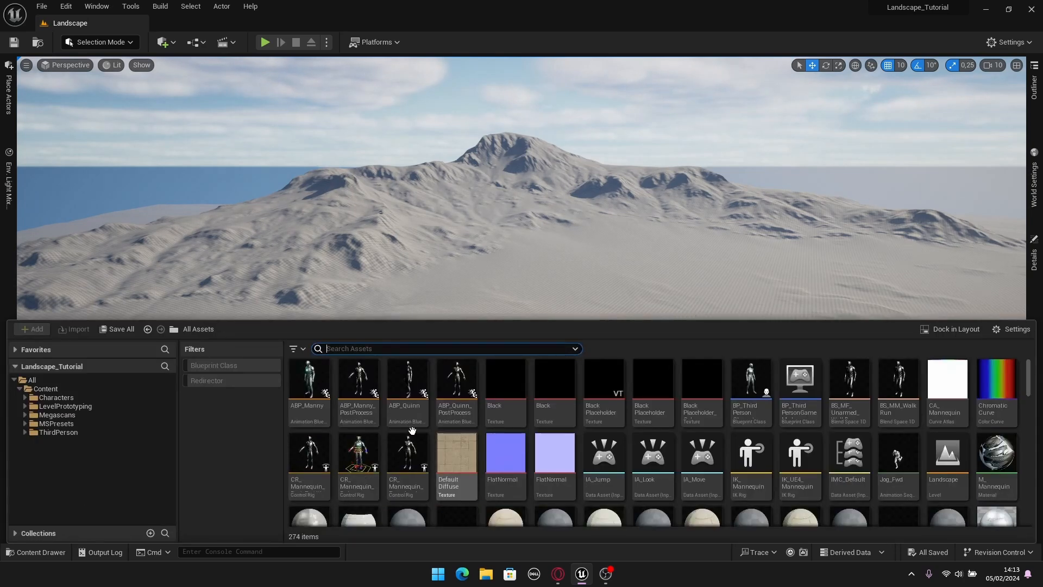
left_click(45, 389)
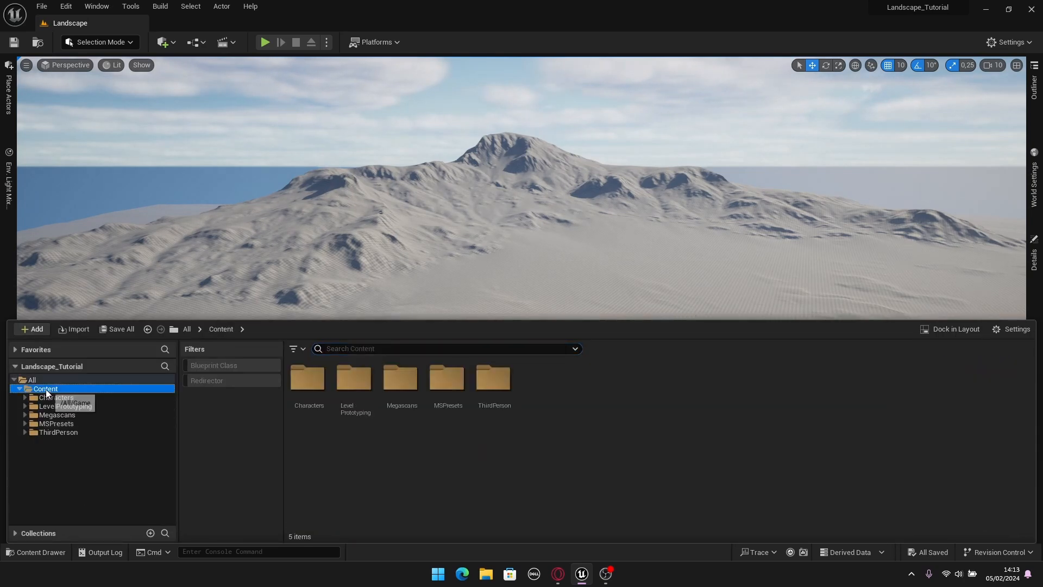
right_click(556, 480)
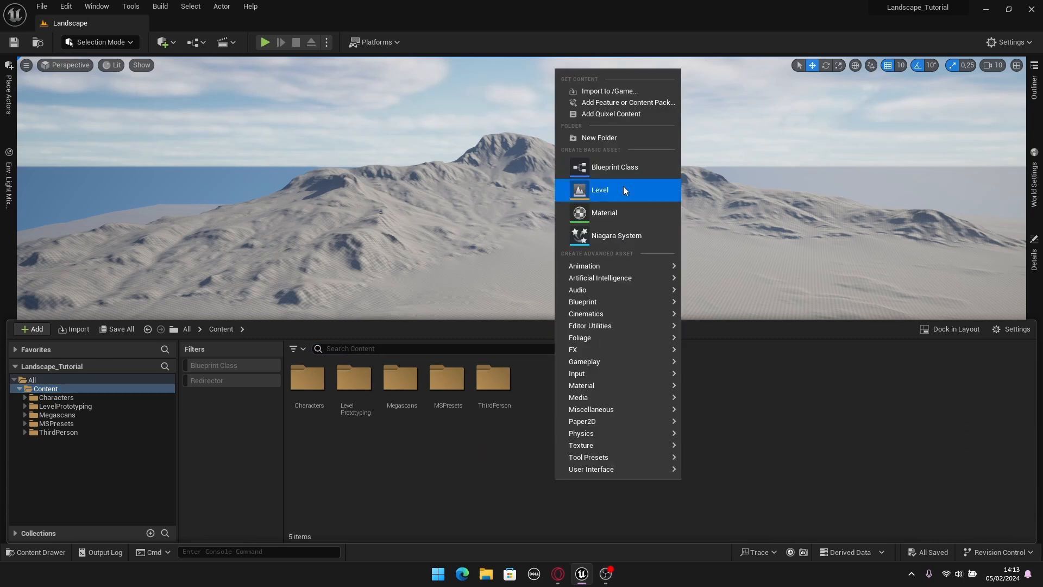
left_click(595, 138)
type("Materials")
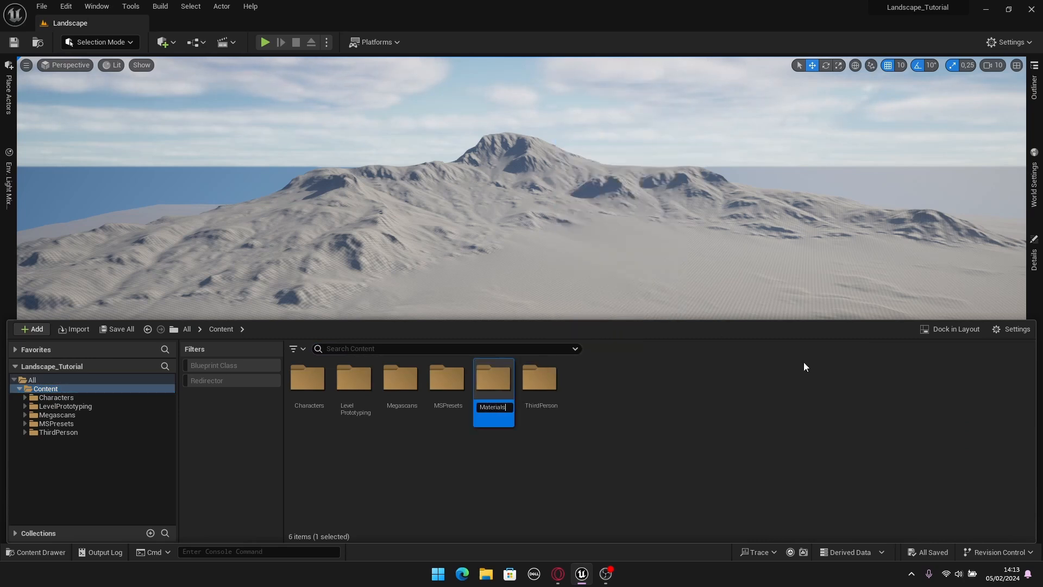
key("Return")
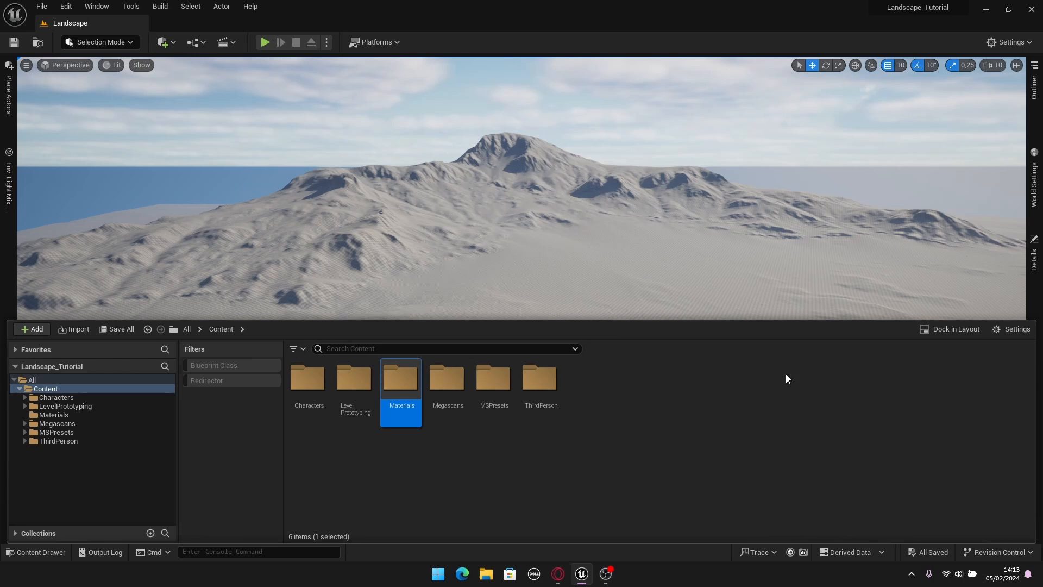
Create a folder named Landscape inside the Materials folder.
double_click(396, 426)
right_click(395, 441)
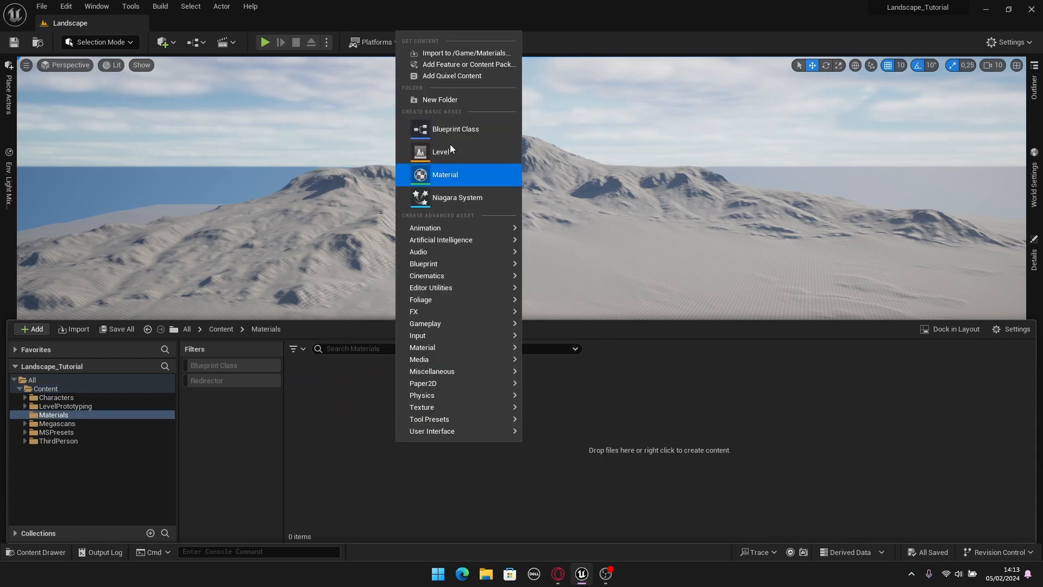
left_click(446, 99)
type("Landscape")
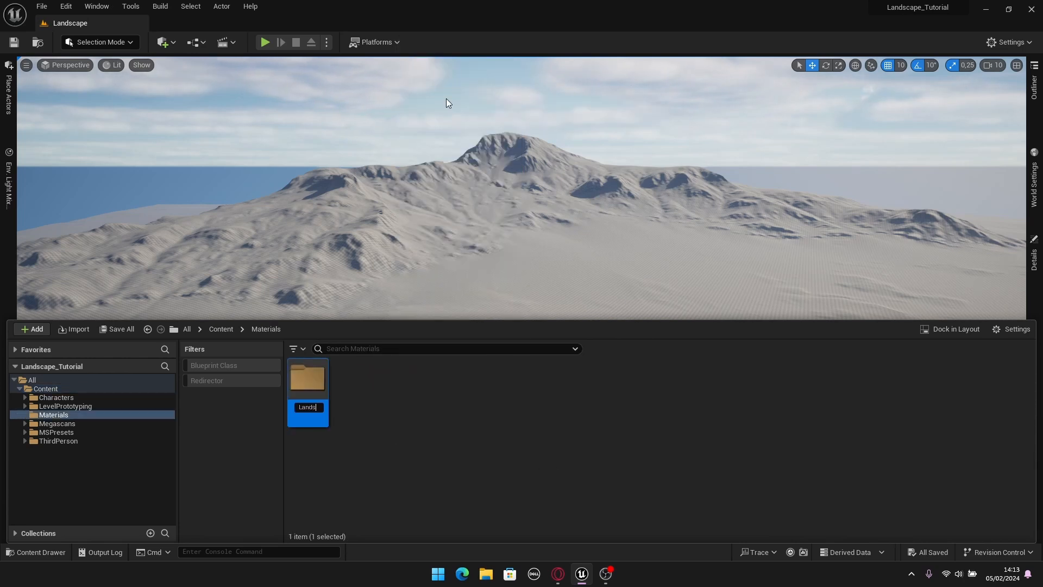
key("Return")
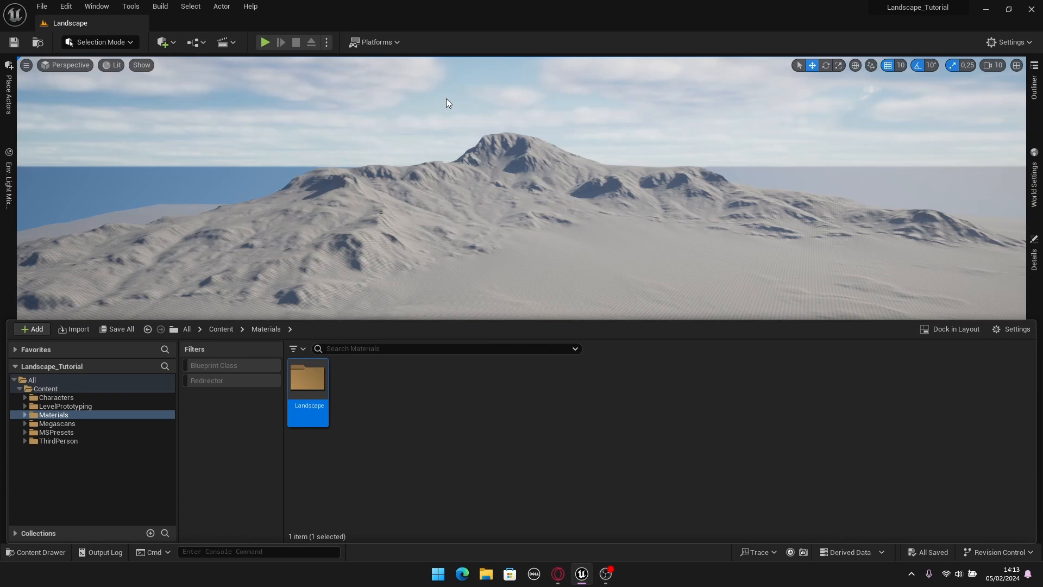
Create a folder named Material_Functions inside the Landscape materials folder.
double_click(314, 409)
right_click(370, 468)
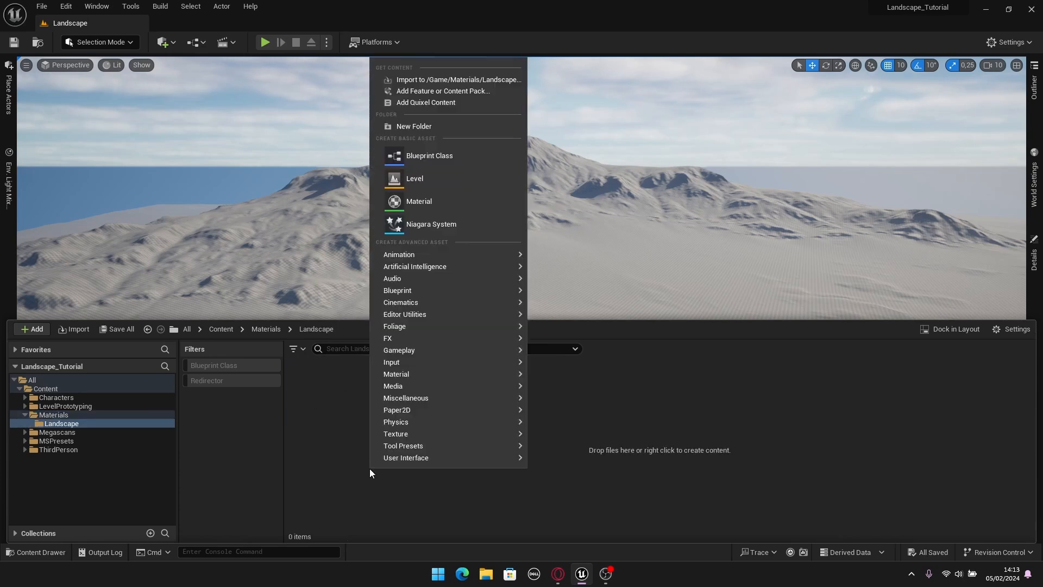
left_click(425, 127)
type("Materia")
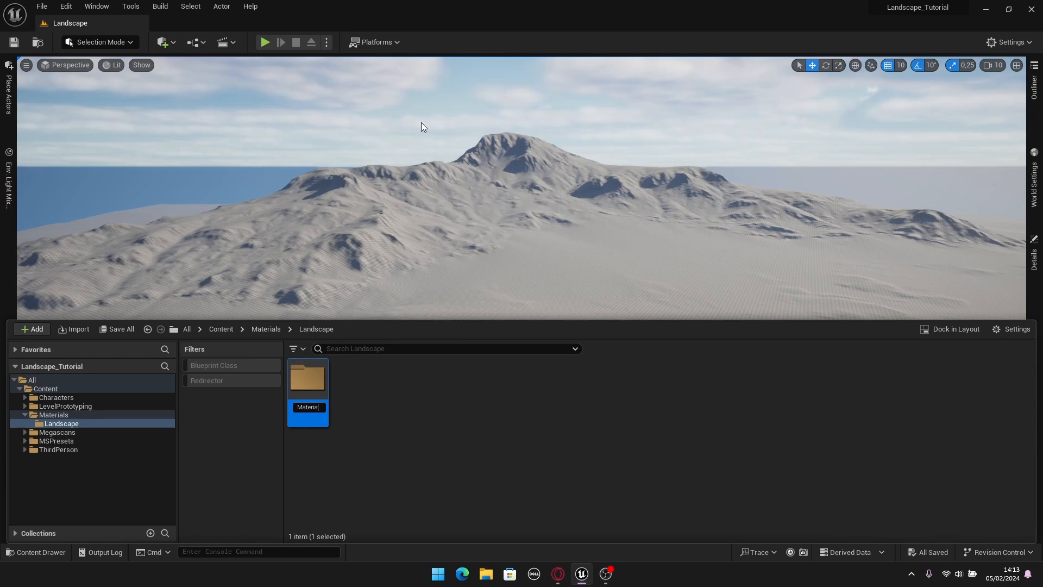
type("l_Functions")
key("Return")
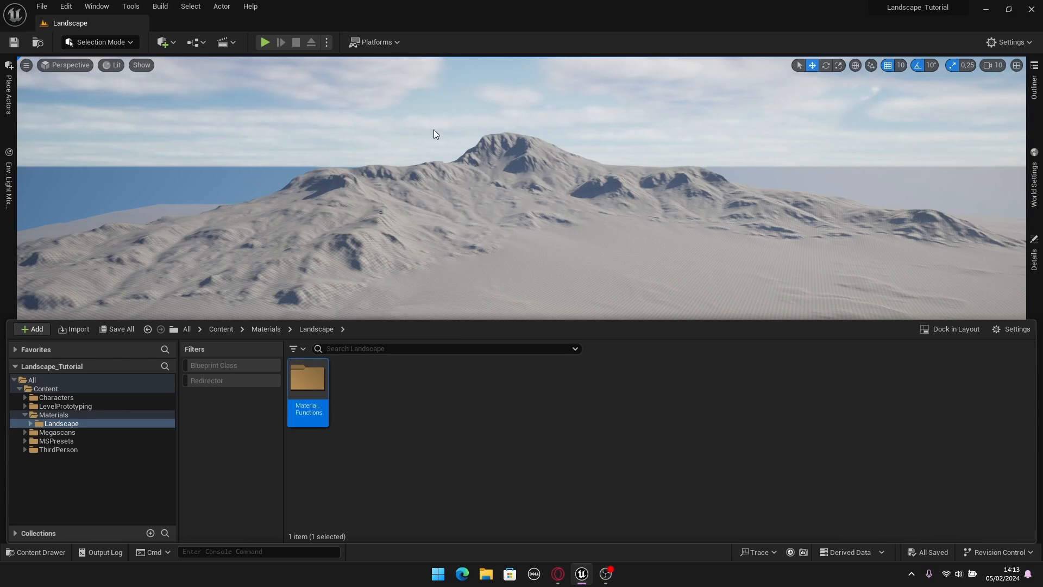
Create a material function named MF_Grass inside the Material_Functions folder.
double_click(307, 389)
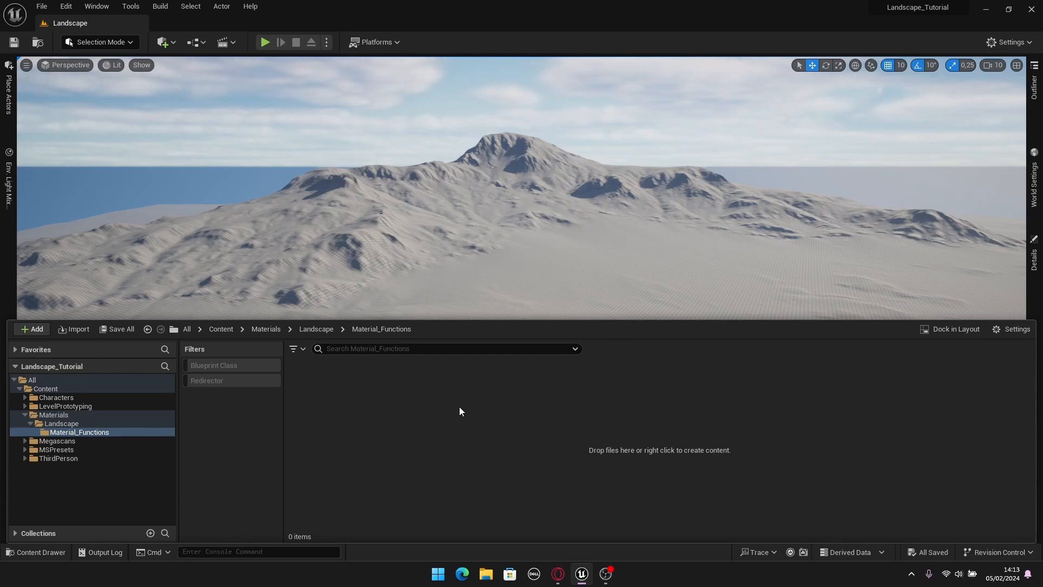
right_click(325, 403)
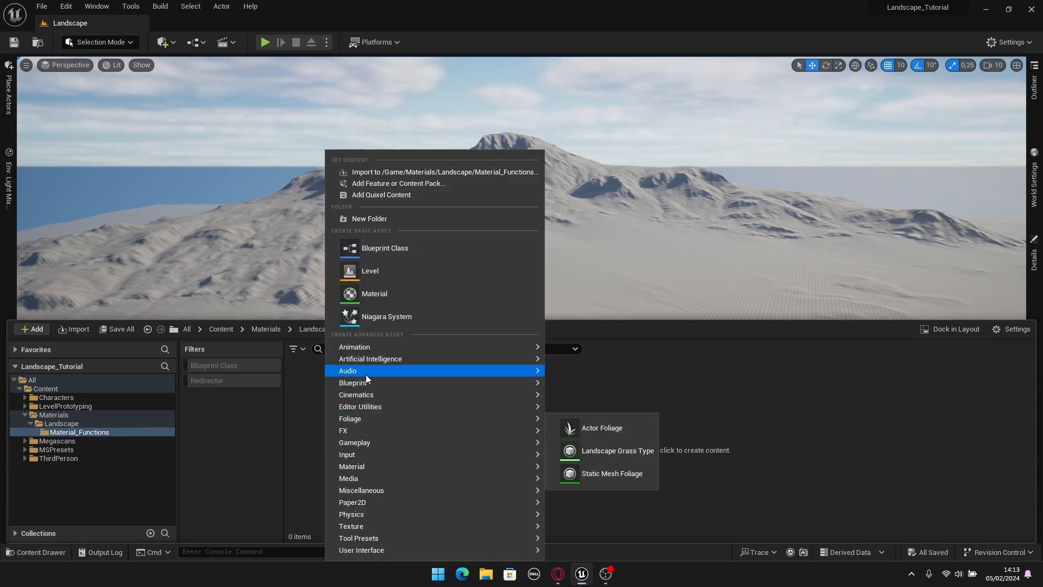
mouse_move(357, 470)
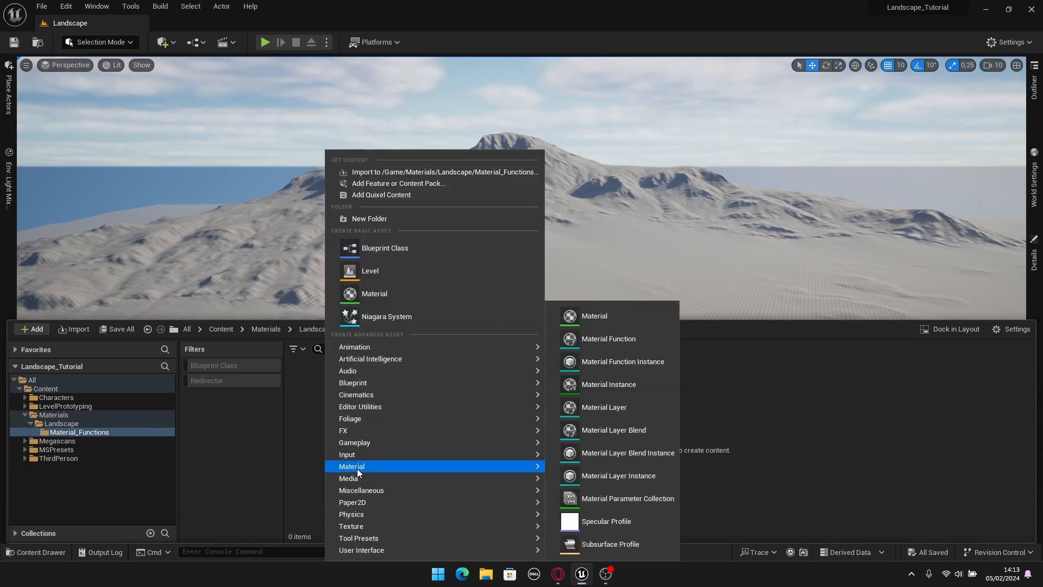
left_click(605, 340)
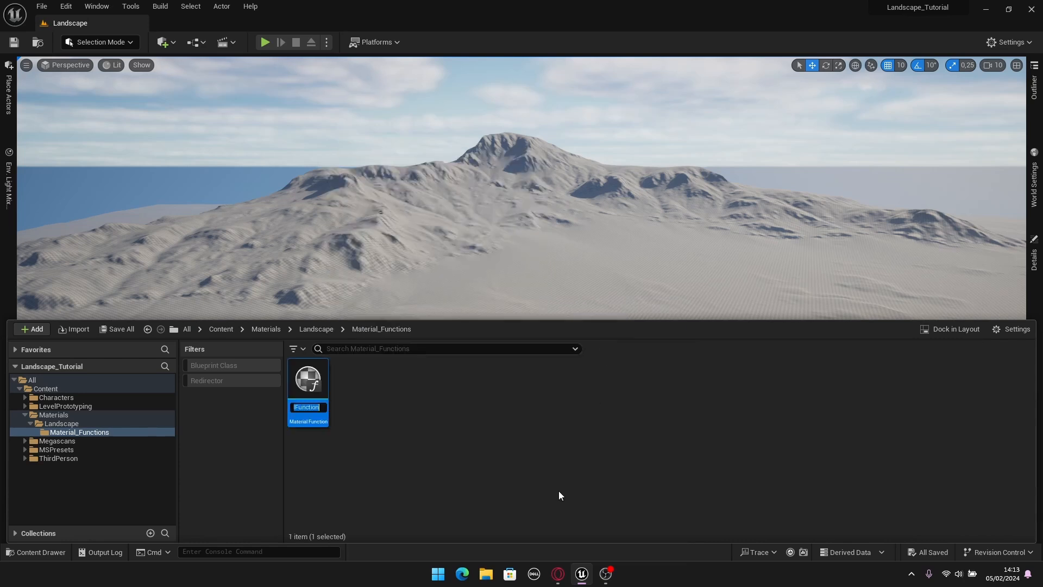
type("MF_Grass")
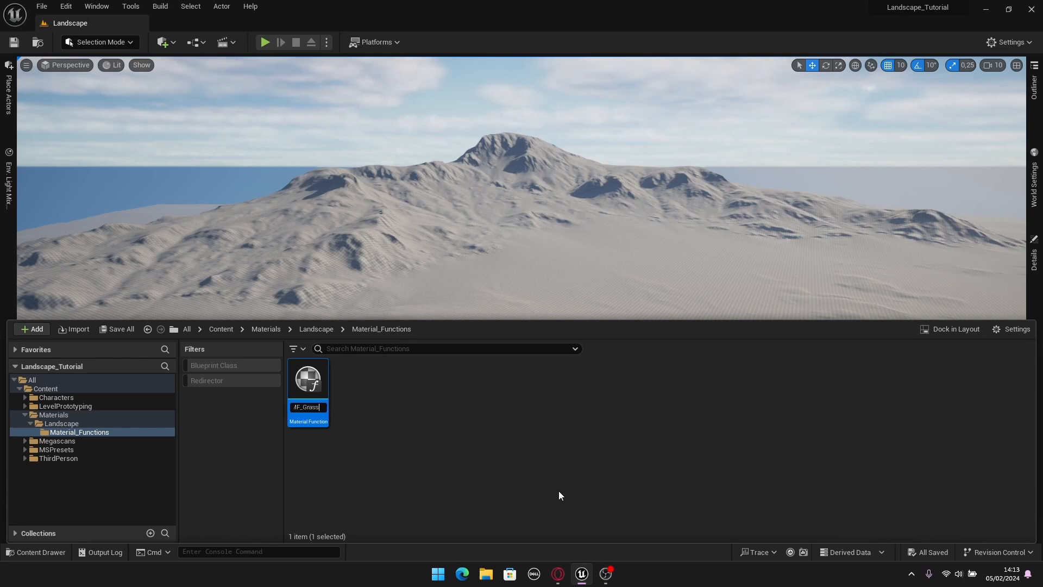
key("Return")
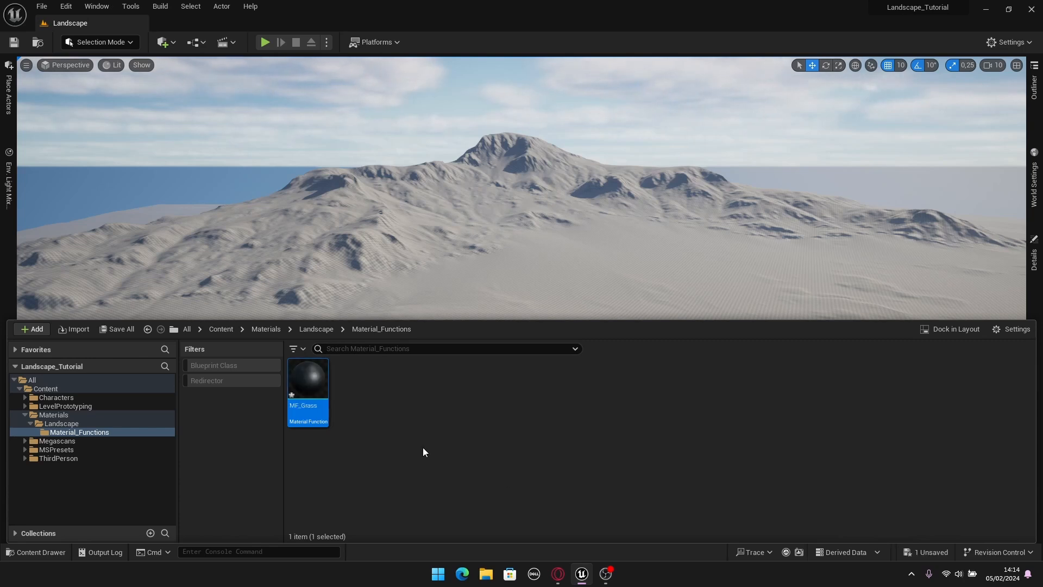
Open the MF_Grass material function and rename its output result node to Grass.
double_click(307, 383)
right_click_drag(434, 209, 524, 209)
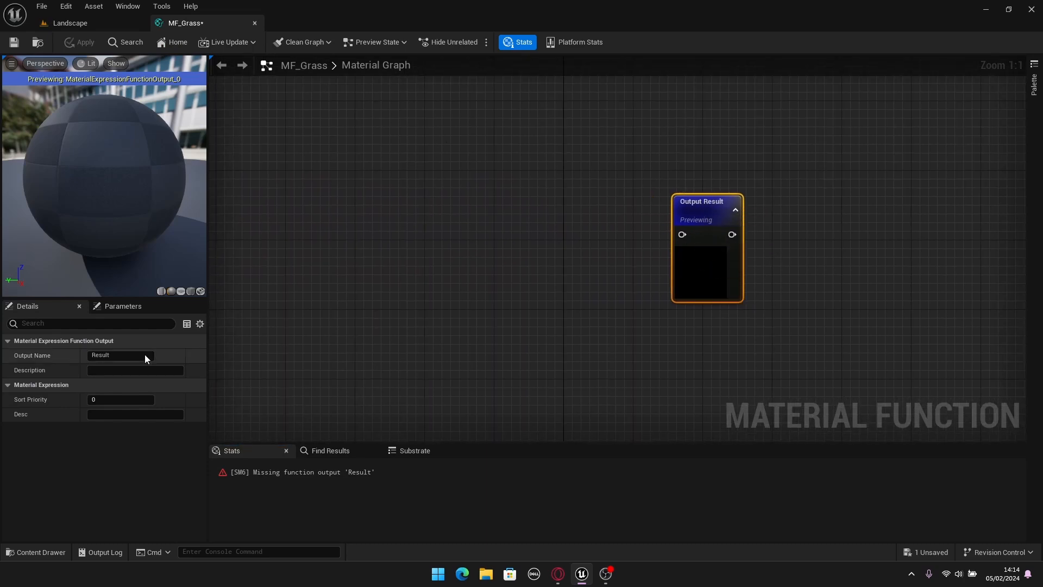
left_click(99, 354)
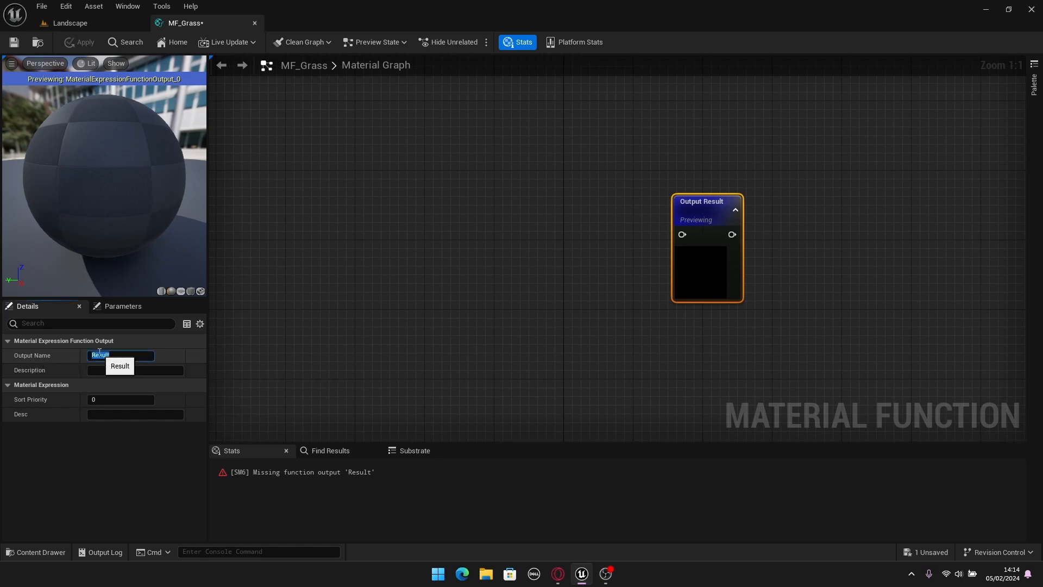
type("Grass")
key("Return")
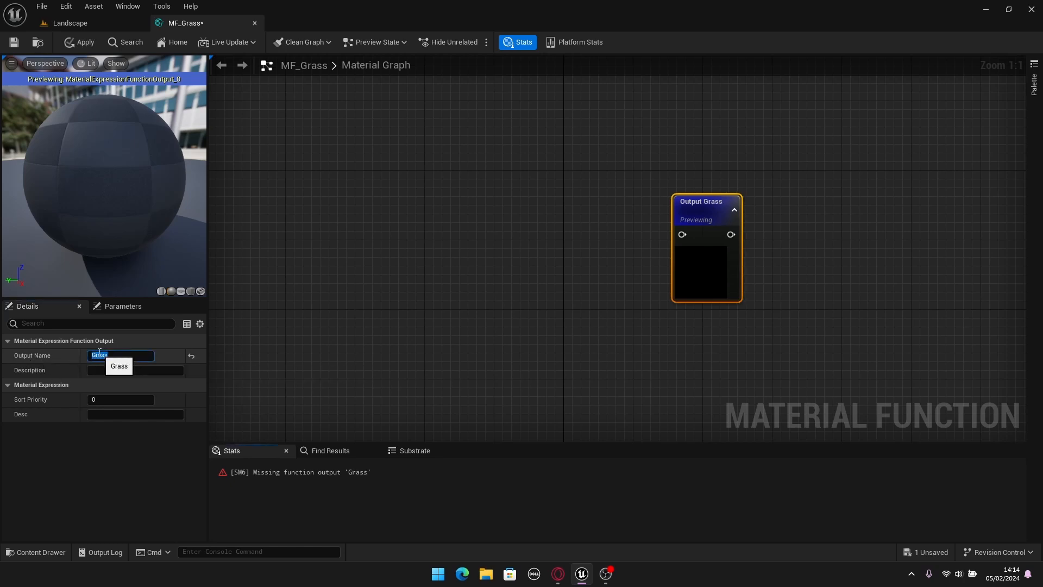
left_click(370, 291)
Add the three Mossy Grass textures from the Megascans surfaces to the MF_Grass graph as texture samples.
left_click_drag(493, 251, 631, 325)
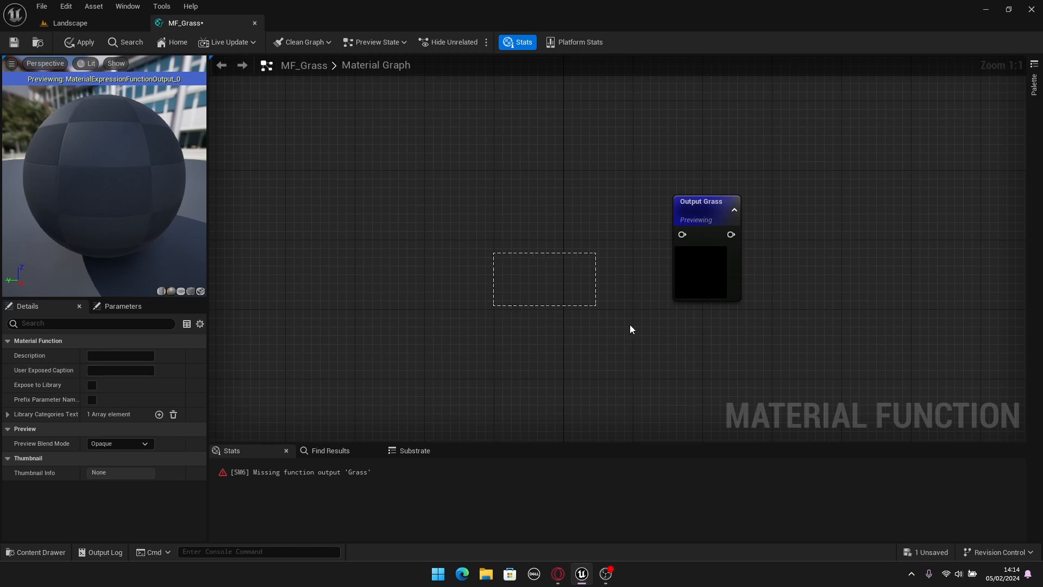
mouse_move(524, 319)
right_mouse_down()
mouse_move(615, 325)
mouse_move(617, 337)
mouse_move(640, 325)
right_mouse_up()
scroll(615, 325, "down", 1)
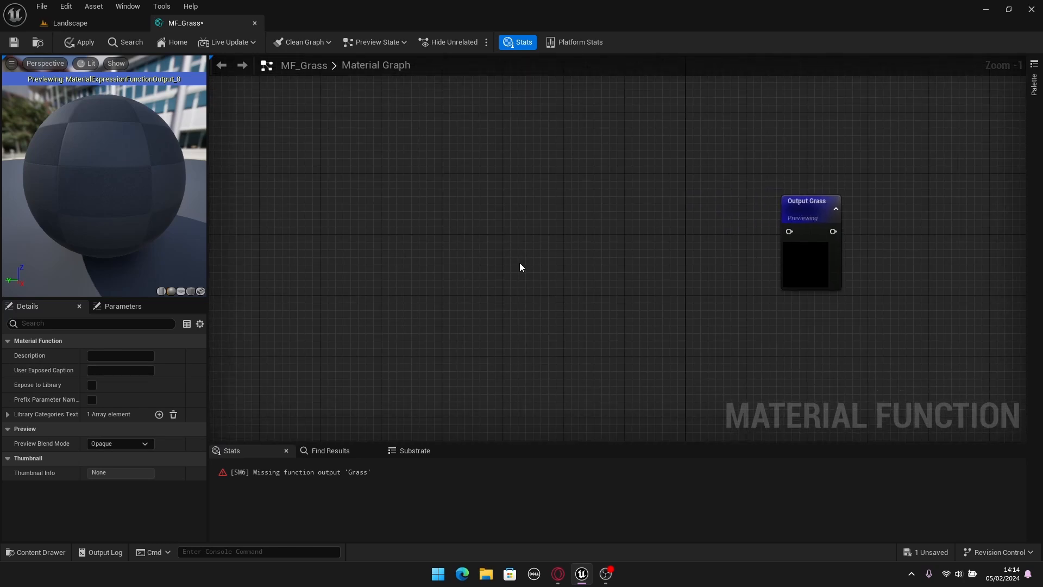
right_click_drag(520, 264, 519, 245)
key("ctrl+space")
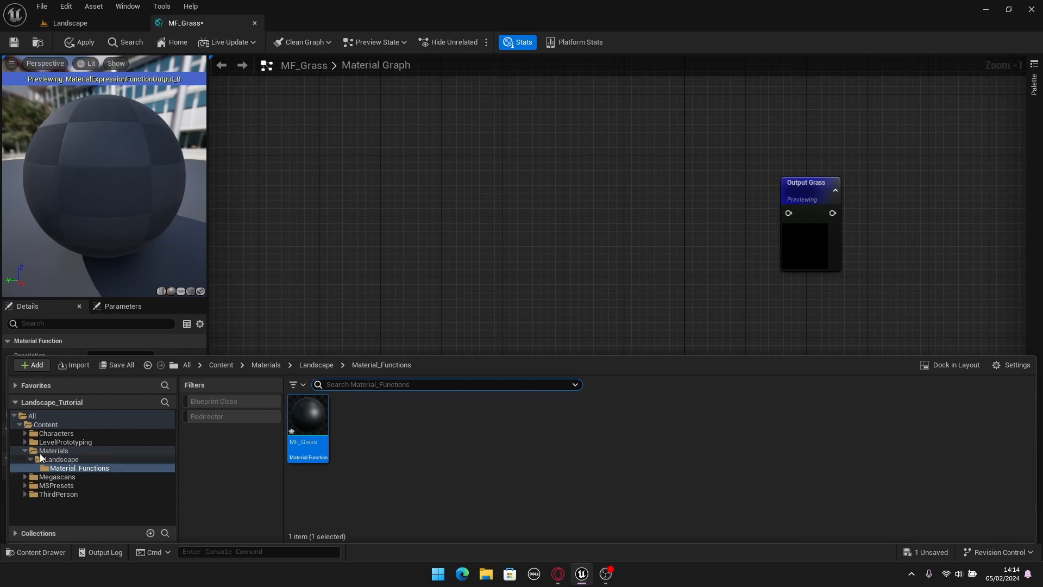
left_click(51, 478)
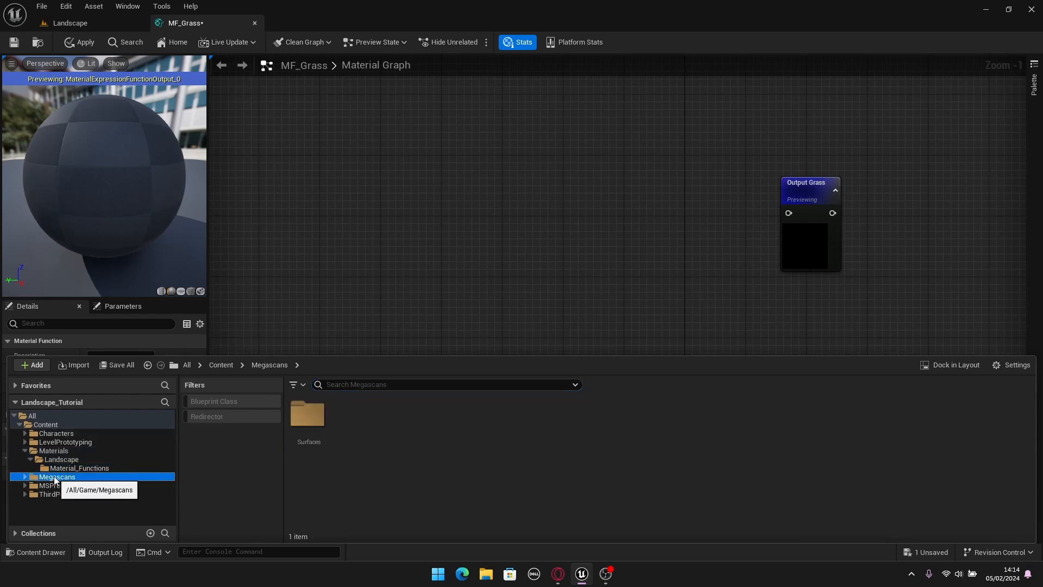
double_click(307, 429)
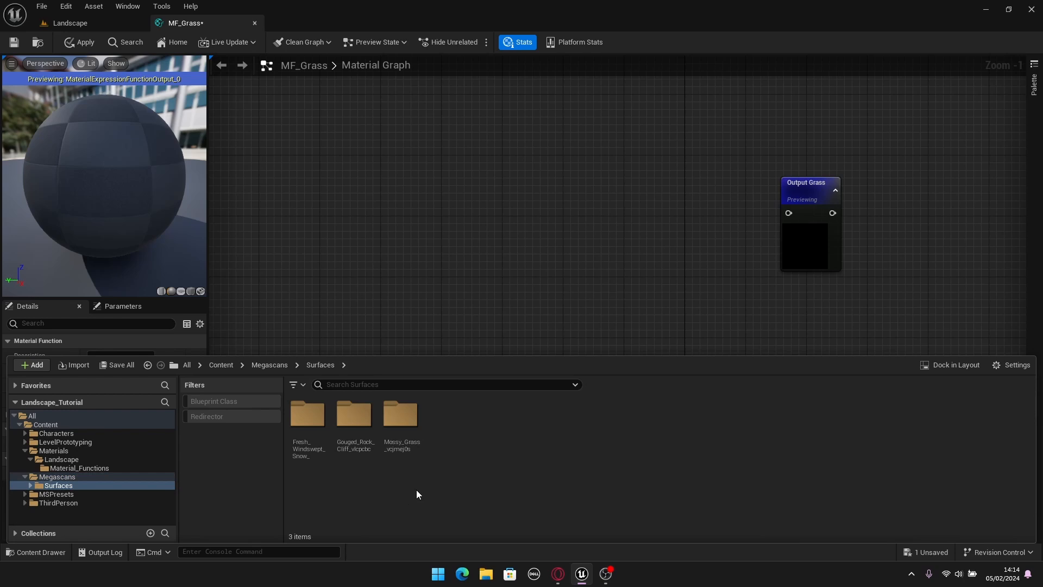
double_click(409, 448)
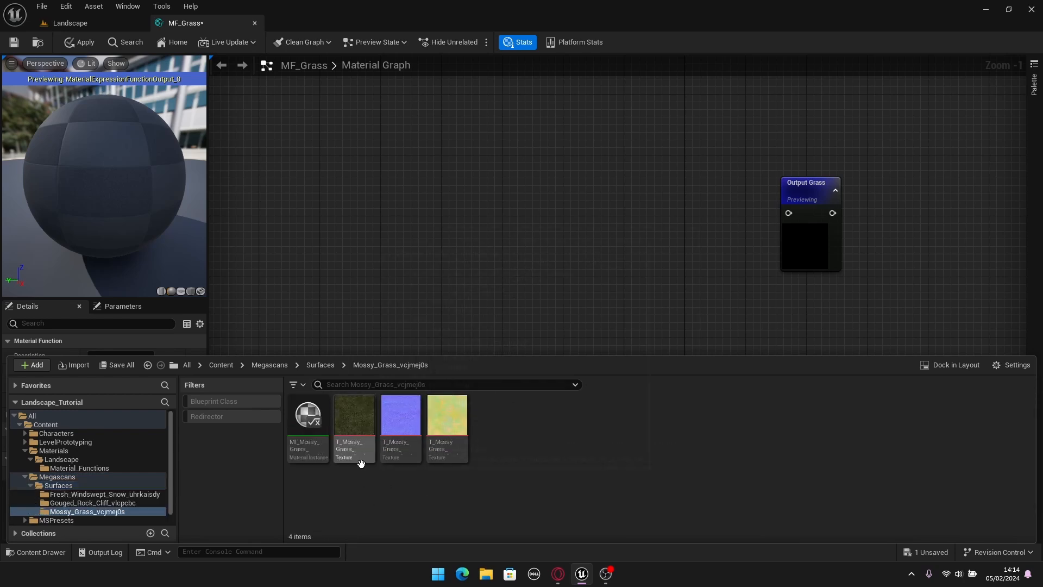
left_click(354, 438)
left_click(457, 431, "shift")
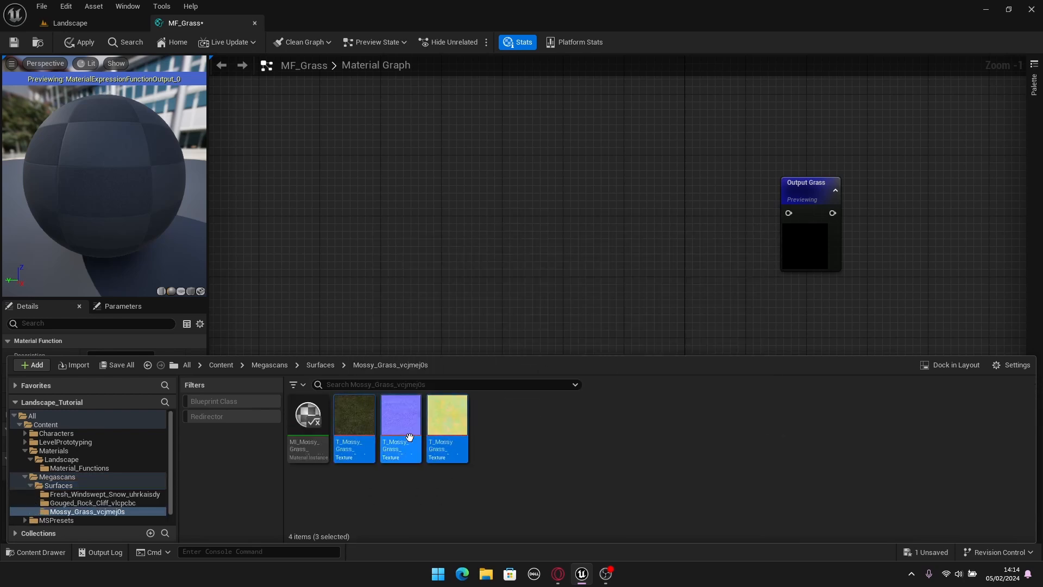
left_click_drag(402, 432, 487, 159)
left_click(632, 227)
Separate the overlapping texture samples and stack them in one column, with albedo first, normal second and the mask texture last.
right_click_drag(632, 228, 636, 313)
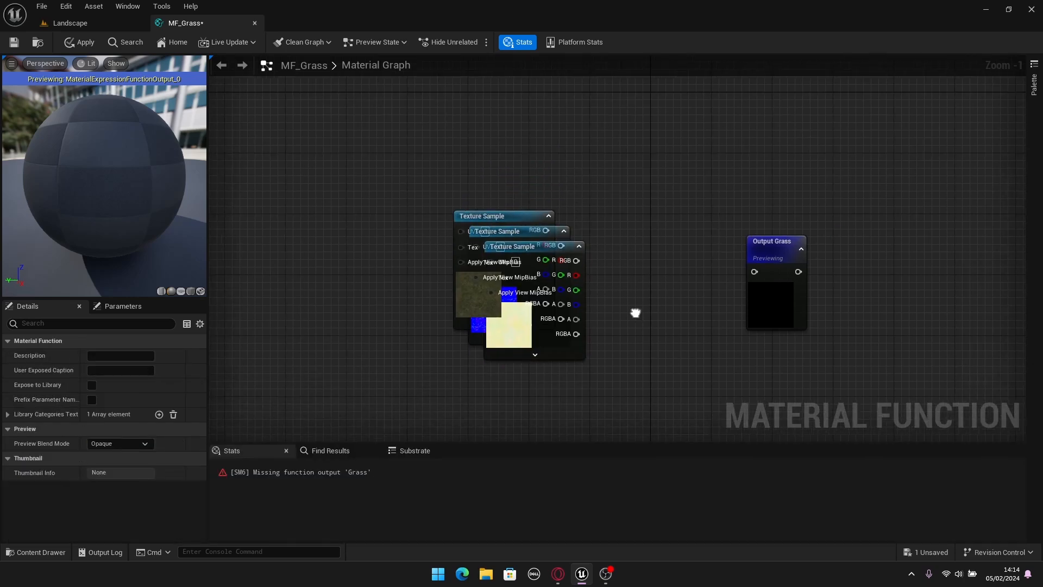
left_click_drag(505, 216, 473, 114)
left_click(617, 201)
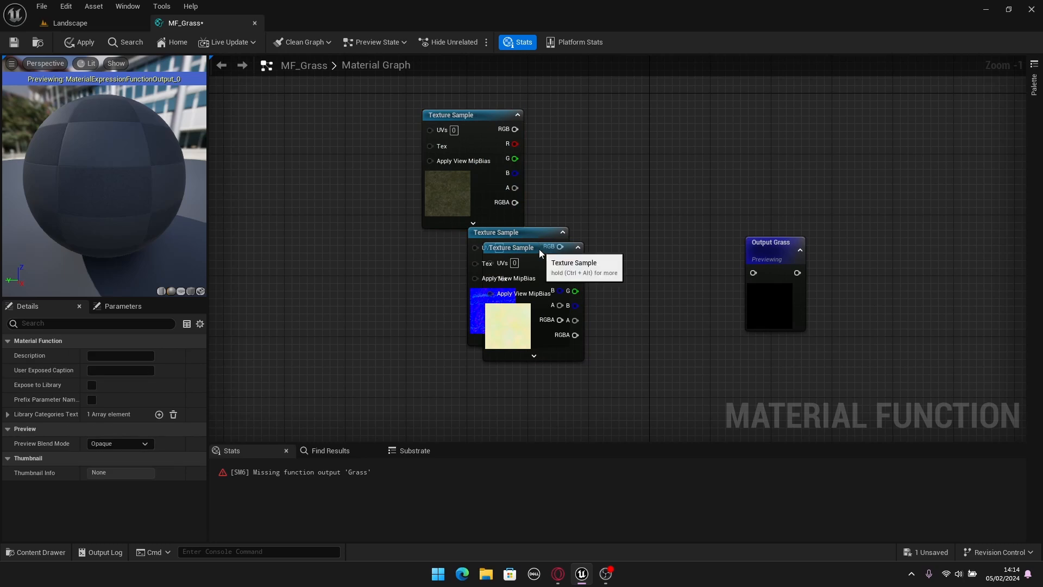
left_click_drag(539, 250, 486, 422)
right_click(667, 303)
left_click(584, 261)
left_click_drag(529, 235, 483, 246)
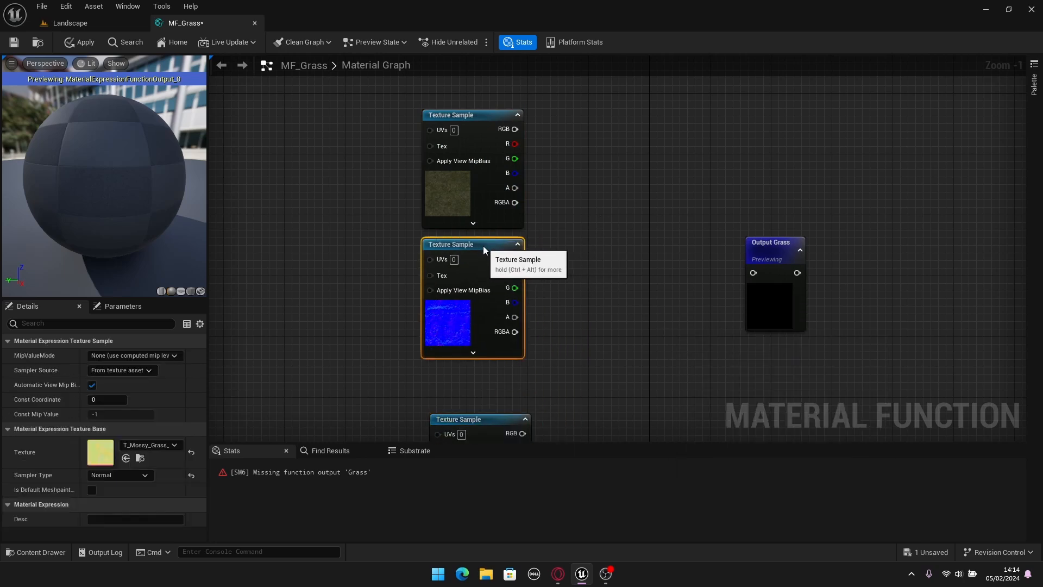
left_click(607, 310)
right_click_drag(606, 311, 607, 246)
left_click_drag(484, 360, 475, 310)
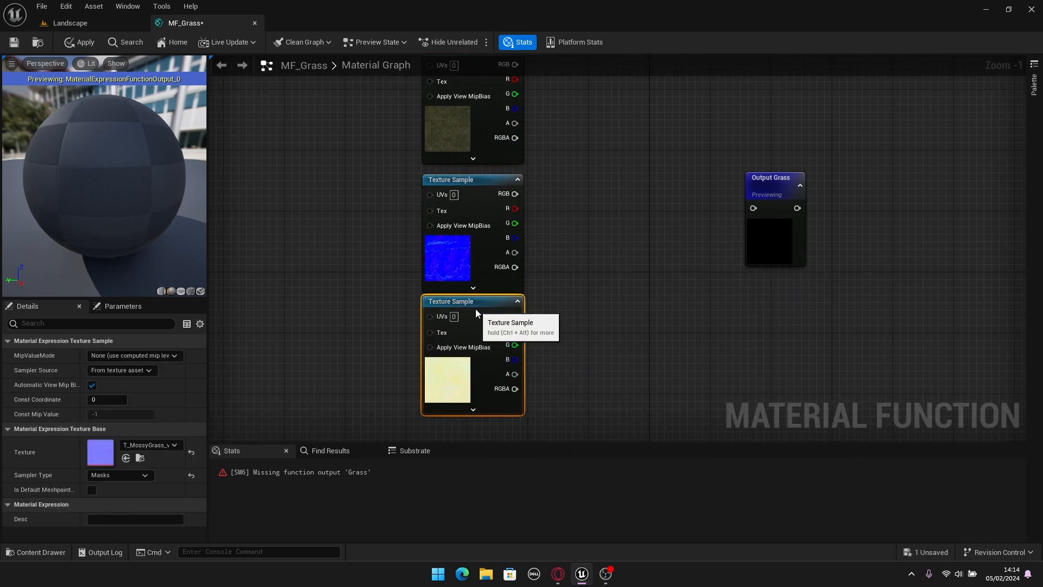
left_click(601, 242)
Convert the green albedo texture sample to a parameter named Grass_Albedo.
right_click_drag(480, 125, 489, 196)
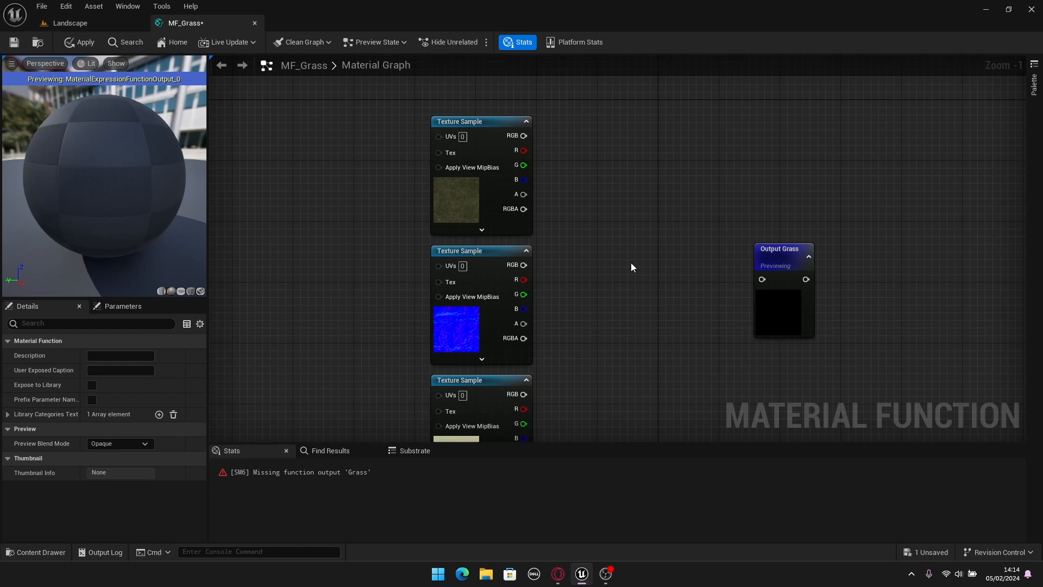
scroll(630, 263, "up", 1)
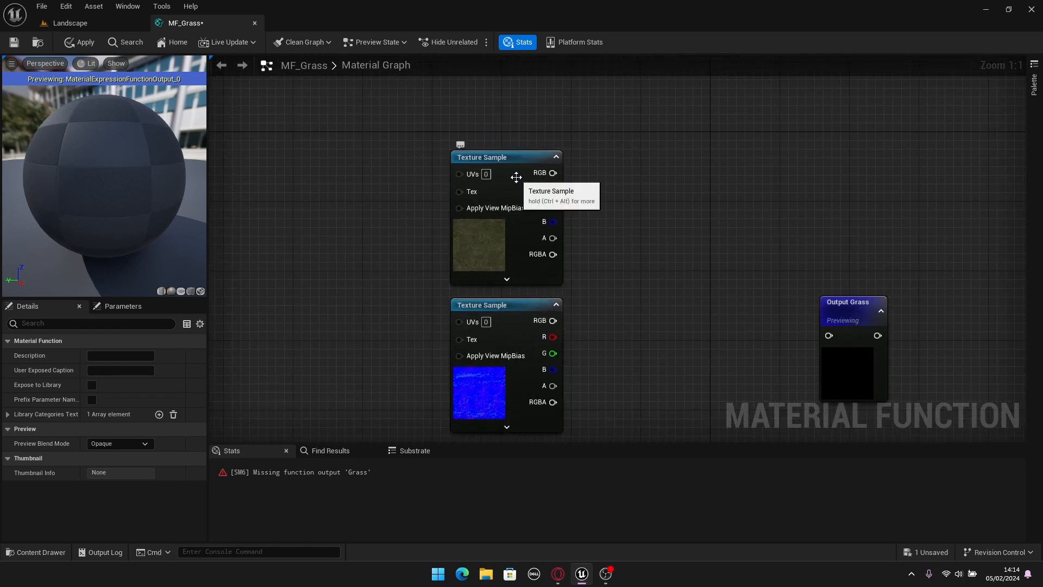
right_click(518, 175)
left_click(557, 222)
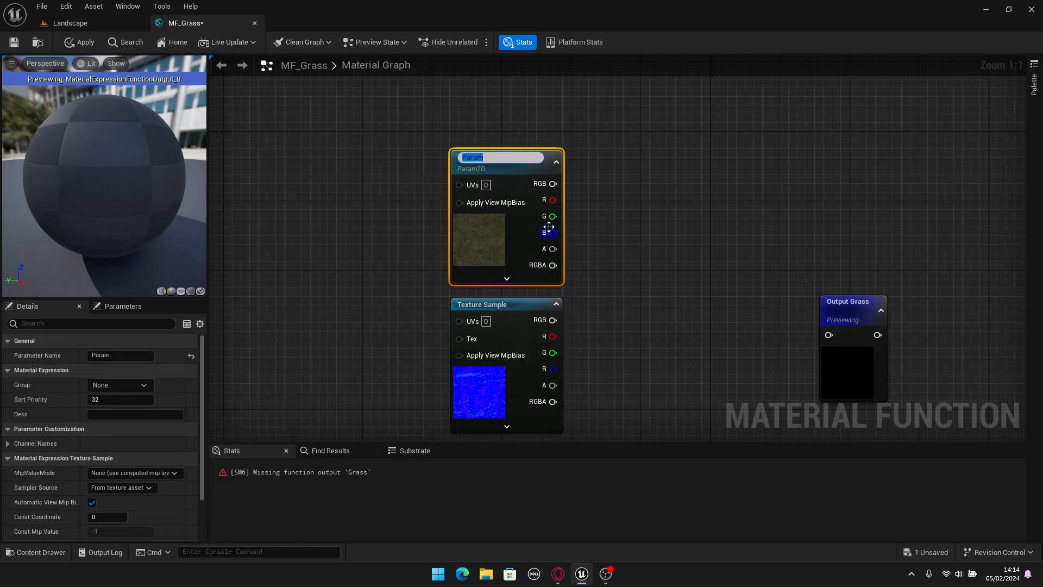
type("Grass_Albedo")
key("Return")
left_click(645, 236)
Assign the Grass_Albedo parameter to a group named Grass.
left_click(504, 158)
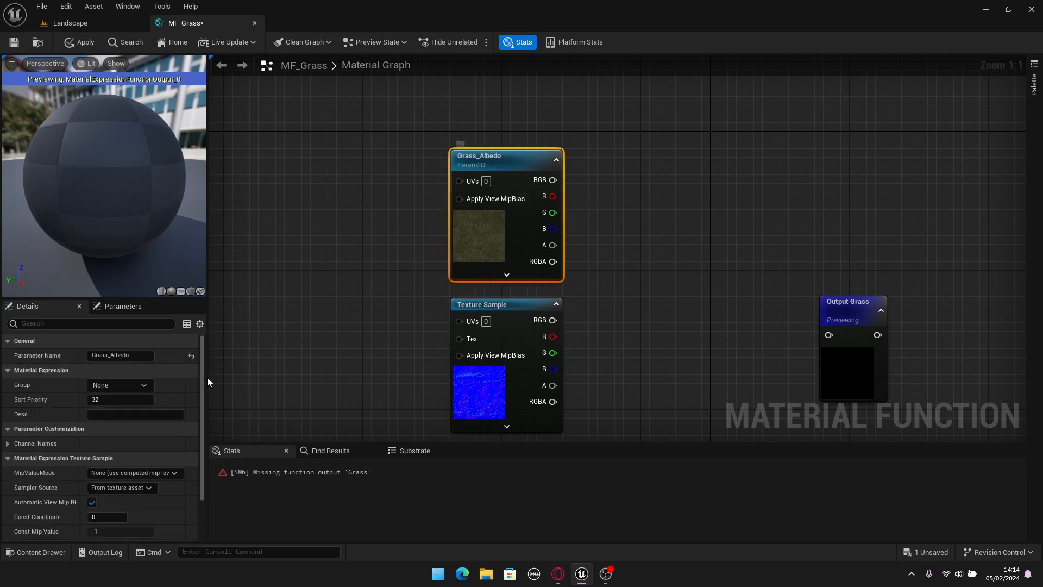
left_click(92, 385)
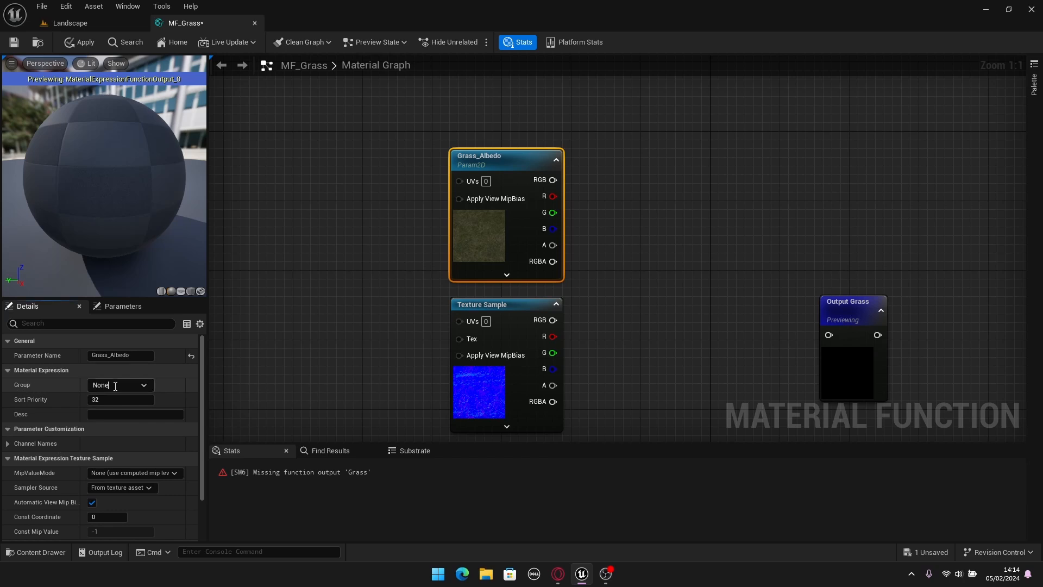
type("Grass")
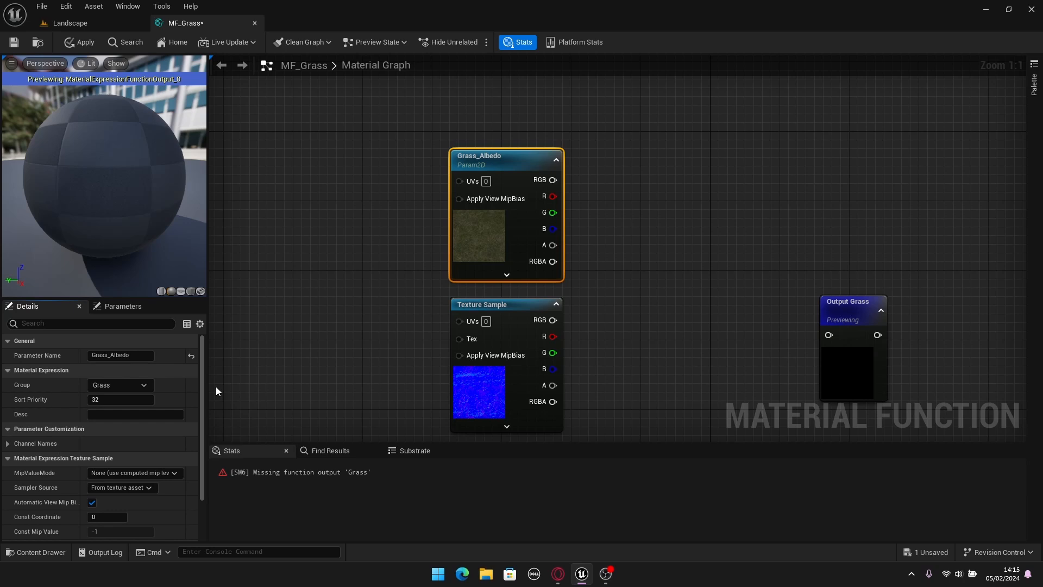
Convert the blue normal texture sample to a parameter named Grass_Normal and assign it to the Grass group.
right_click_drag(363, 333, 379, 213)
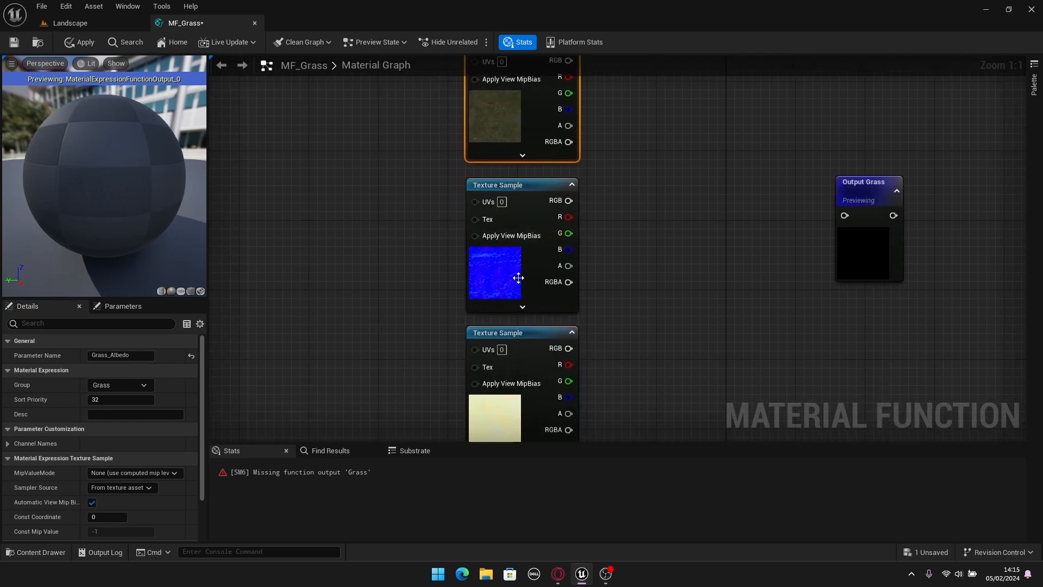
left_click(622, 226)
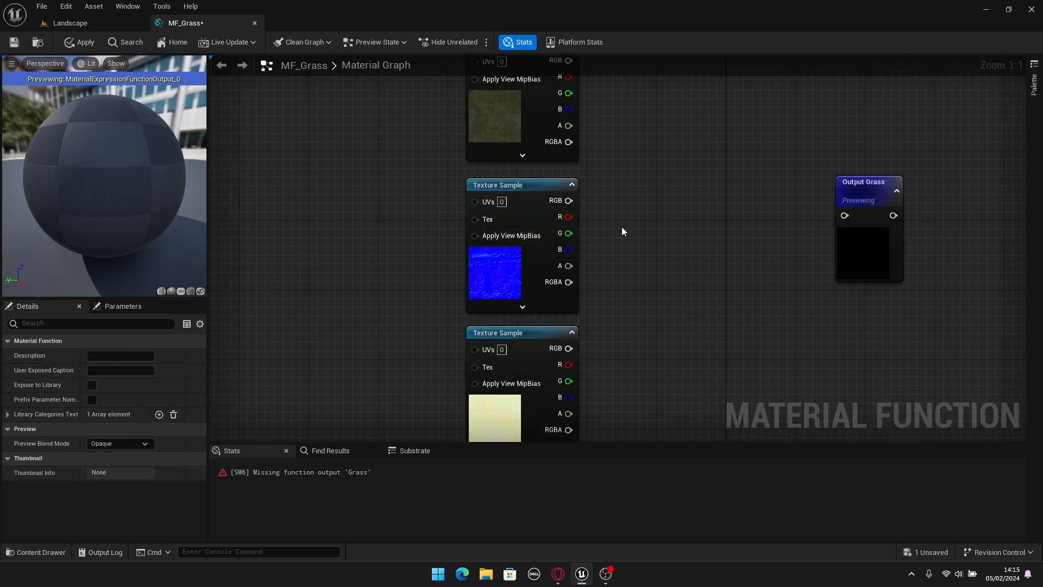
right_click(535, 217)
left_click(582, 259)
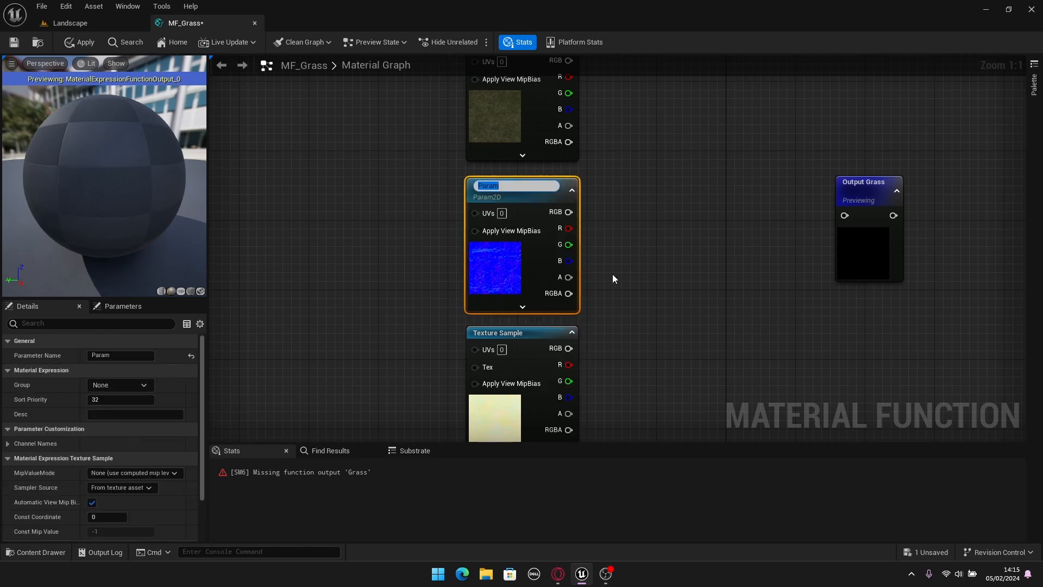
type("Grass_Normal")
key("Return")
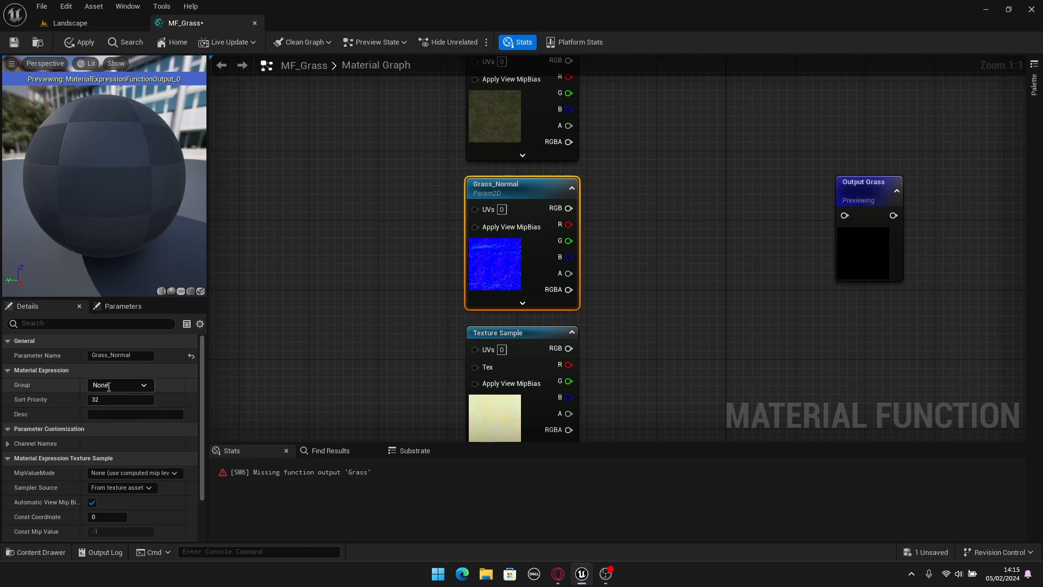
left_click(143, 386)
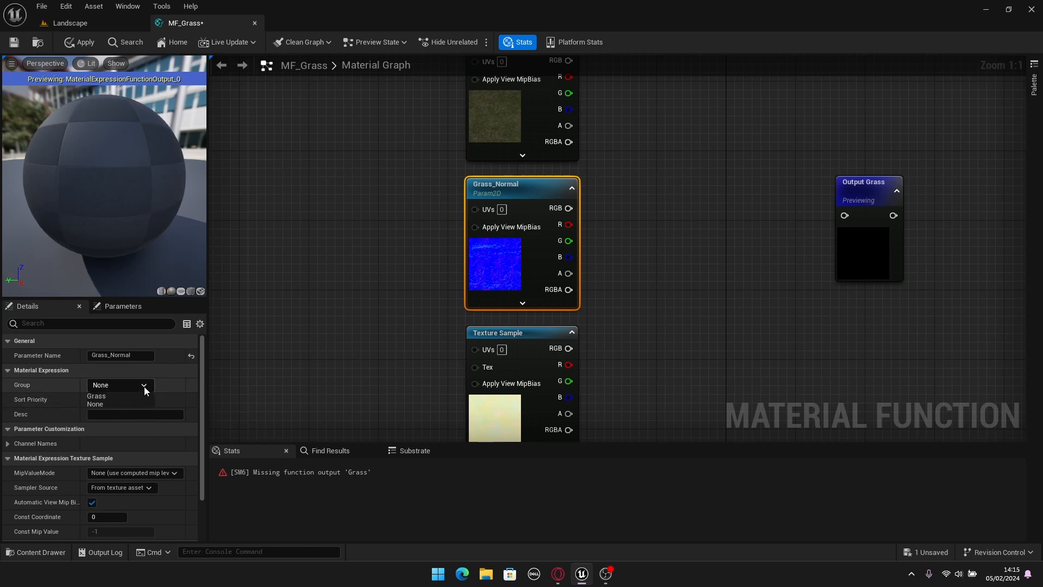
left_click(101, 401)
Convert the yellow mask texture sample to a parameter named Grass_ORD.
right_click_drag(386, 353, 369, 249)
right_click(516, 234)
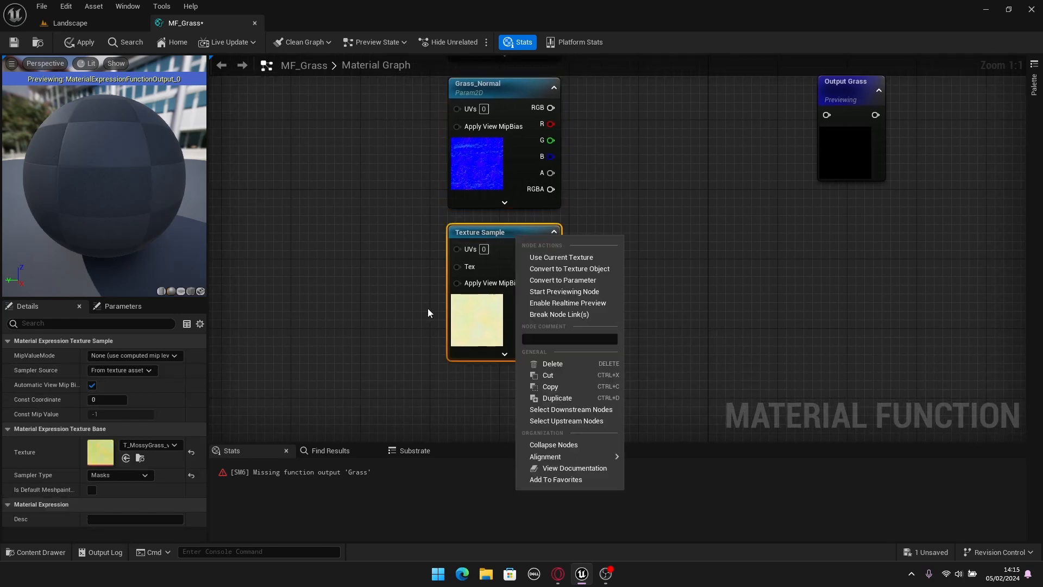
left_click(552, 280)
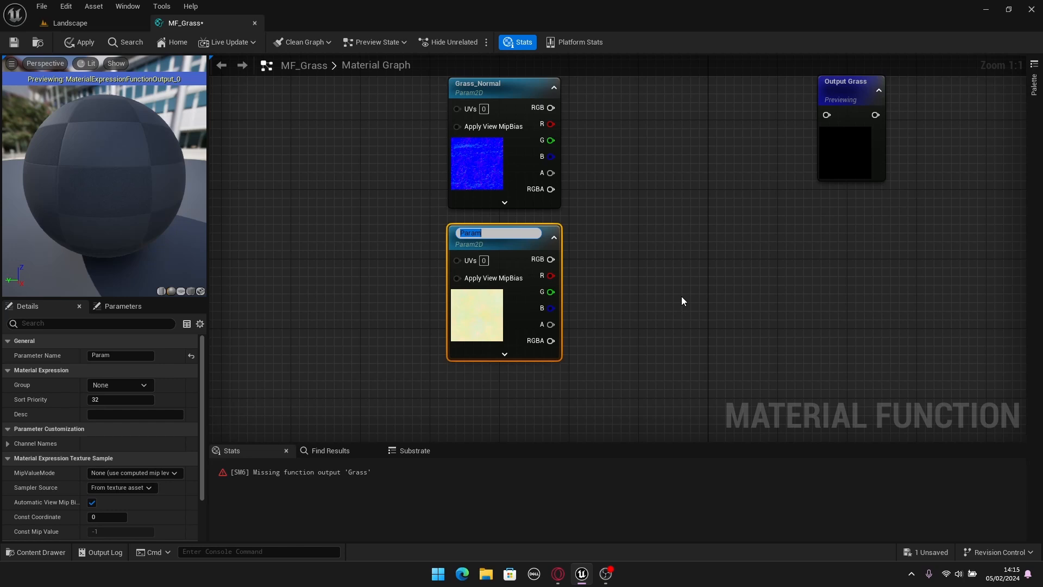
type("Grass_ORD")
key("Return")
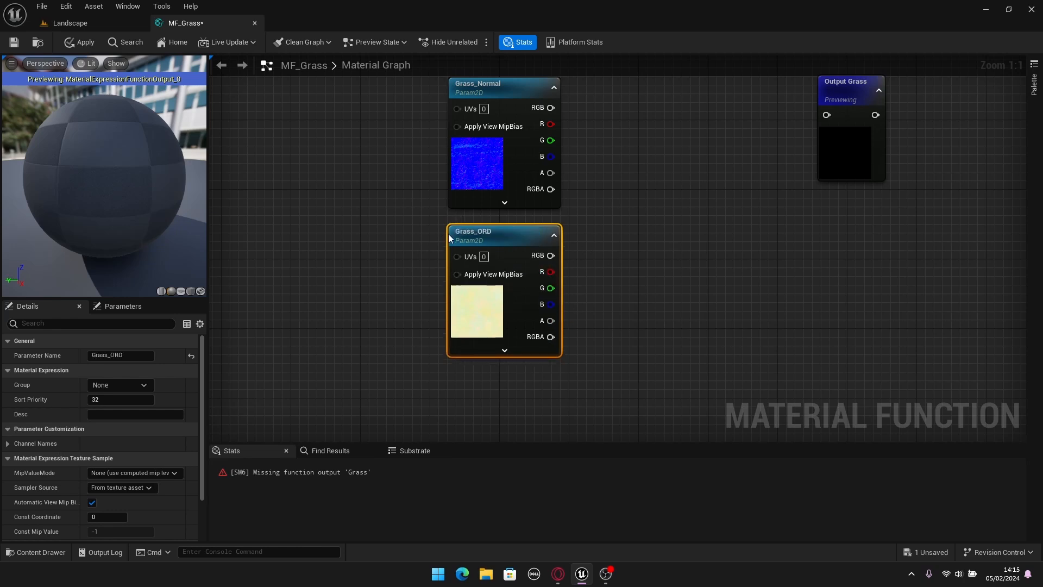
Move the Output Grass node farther away from the three texture parameters to make room between them.
left_click(637, 189)
right_click_drag(637, 189, 496, 266)
scroll(645, 282, "down", 1)
left_click_drag(702, 239, 896, 200)
right_click_drag(530, 159, 663, 156)
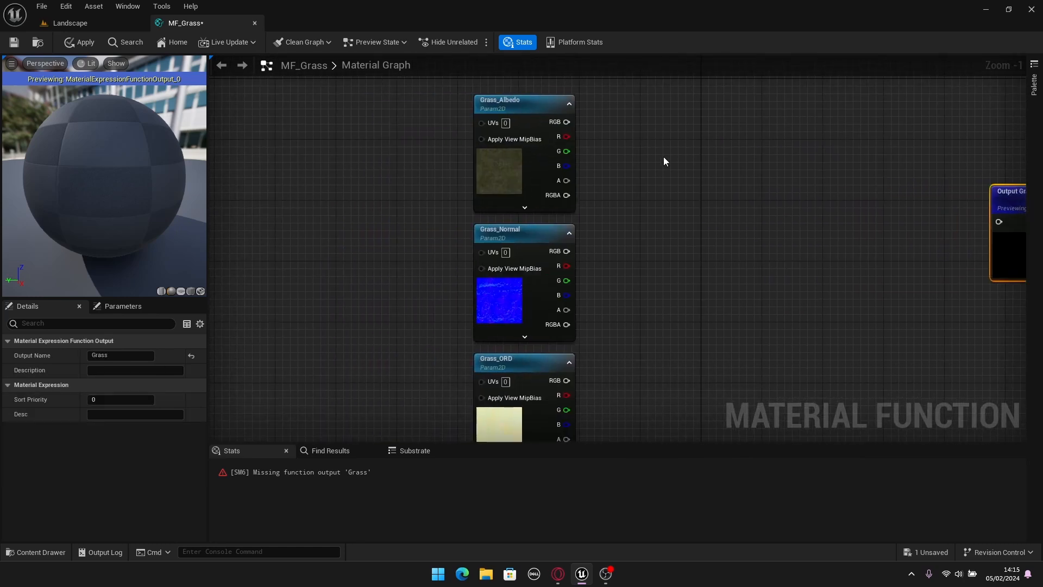
Add a LandscapeLayerCoords node ahead of the texture parameters, level with Grass_Albedo and well apart from it.
left_click(667, 181)
right_click_drag(578, 245, 673, 275)
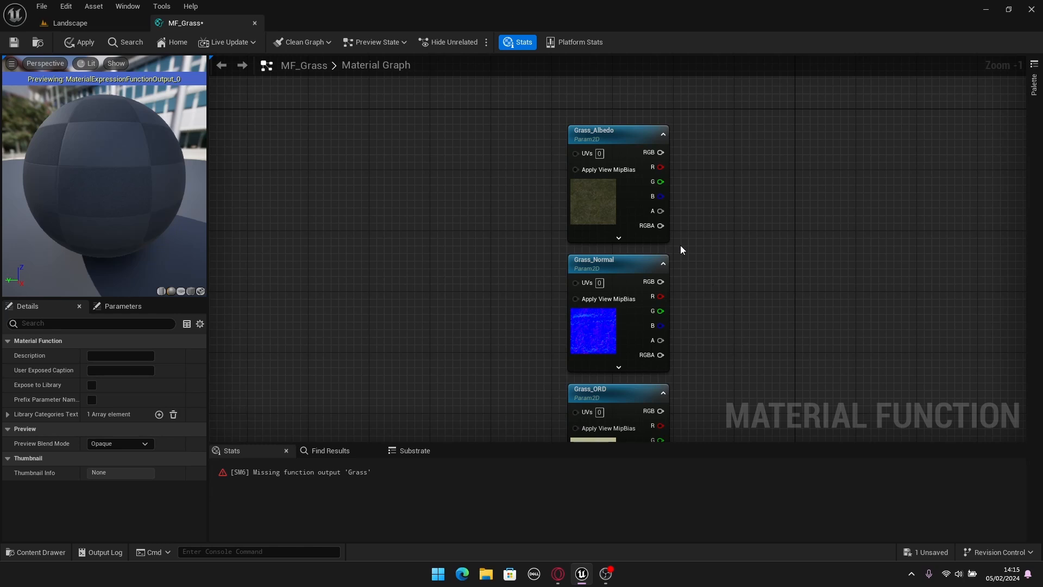
right_click_drag(414, 193, 523, 215)
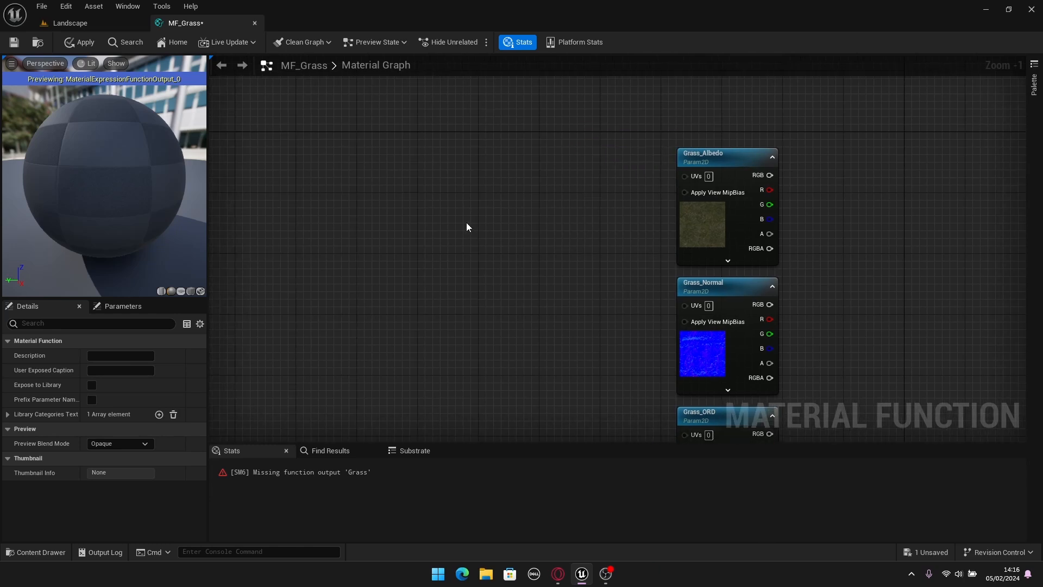
right_click(467, 226)
left_click(442, 205)
right_click(451, 218)
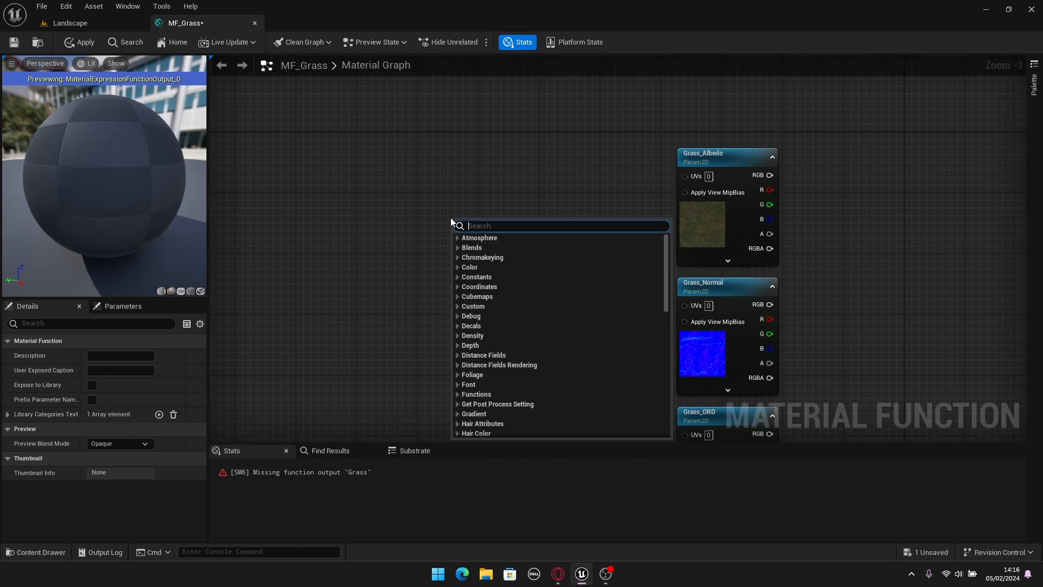
type("Lands")
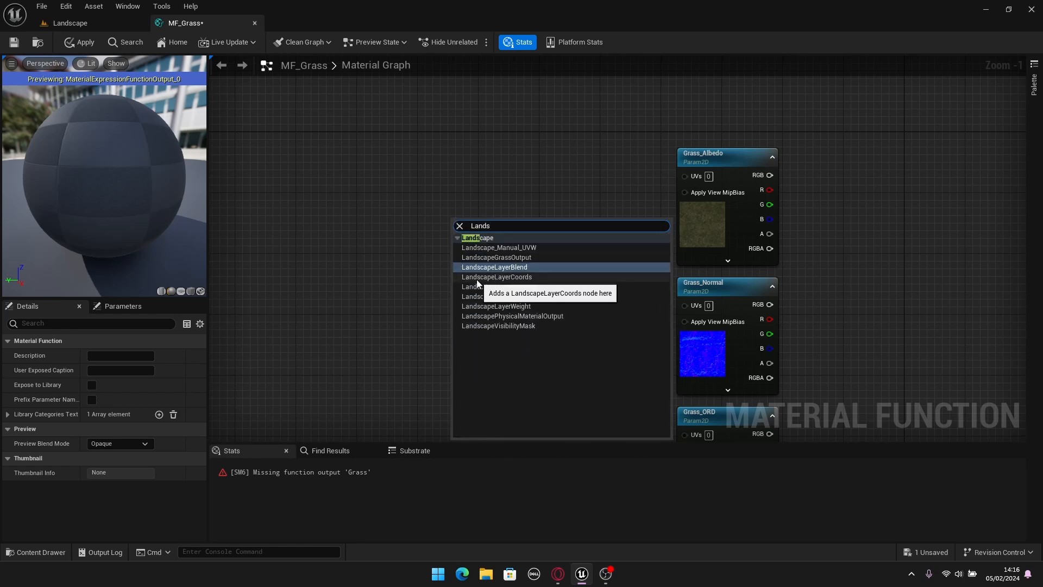
left_click(514, 278)
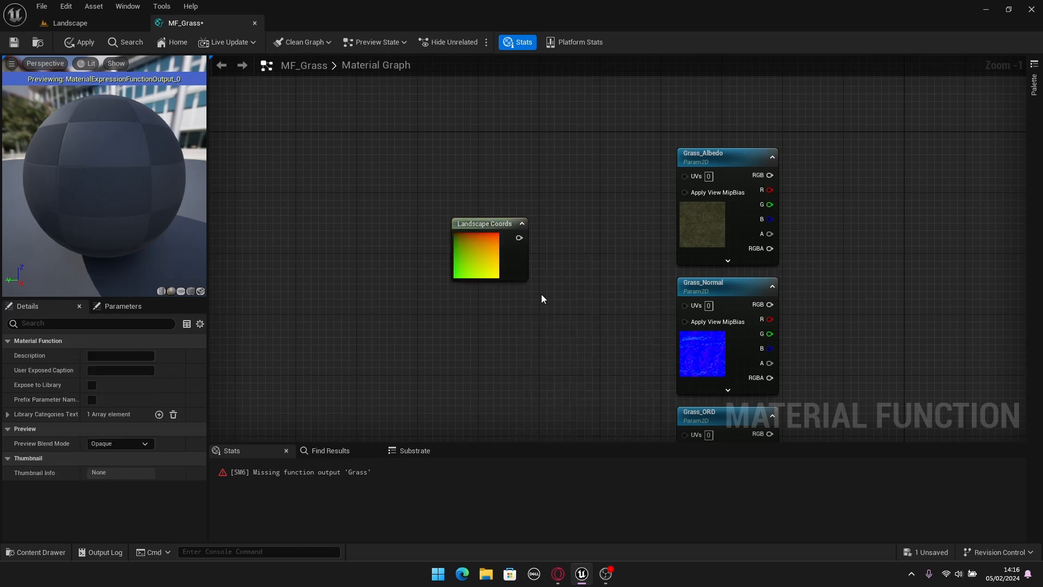
left_click_drag(505, 263, 413, 177)
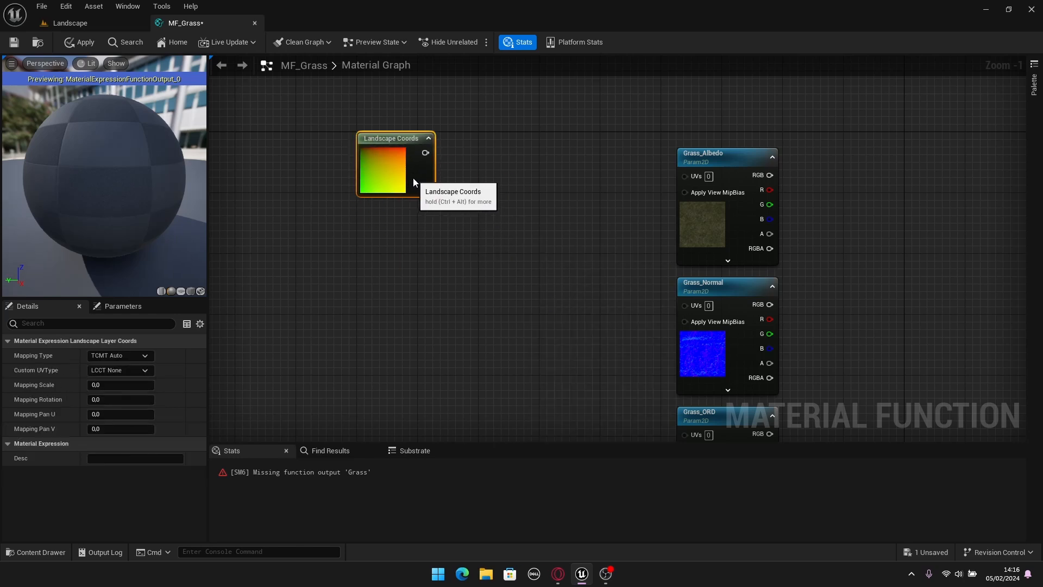
left_click(562, 269)
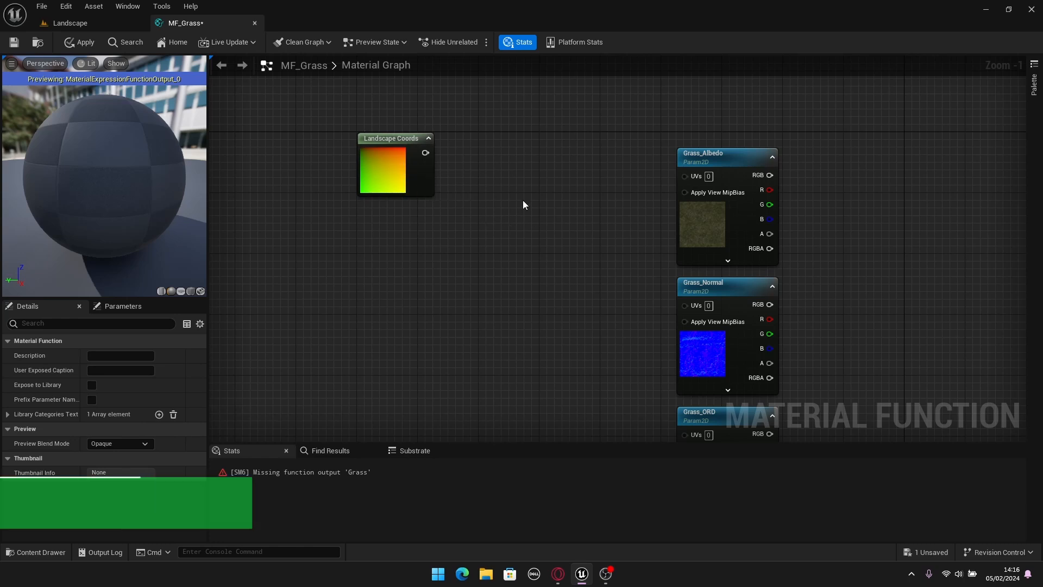
Add a Multiply node between Landscape Coords and the textures, and connect Landscape Coords to its A input.
left_click(507, 200)
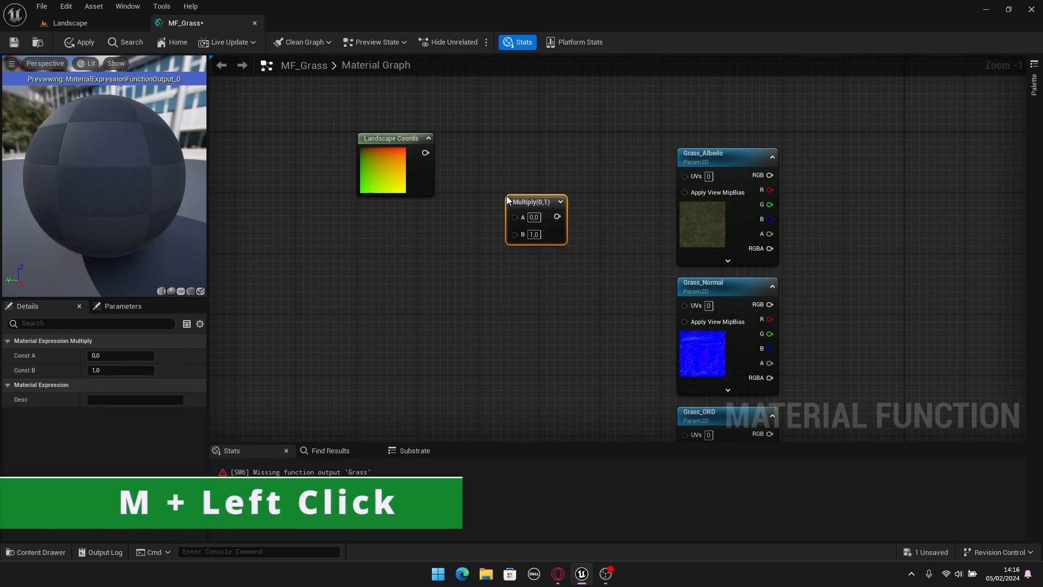
left_click(470, 224)
left_click(539, 216)
left_click_drag(538, 214, 543, 203)
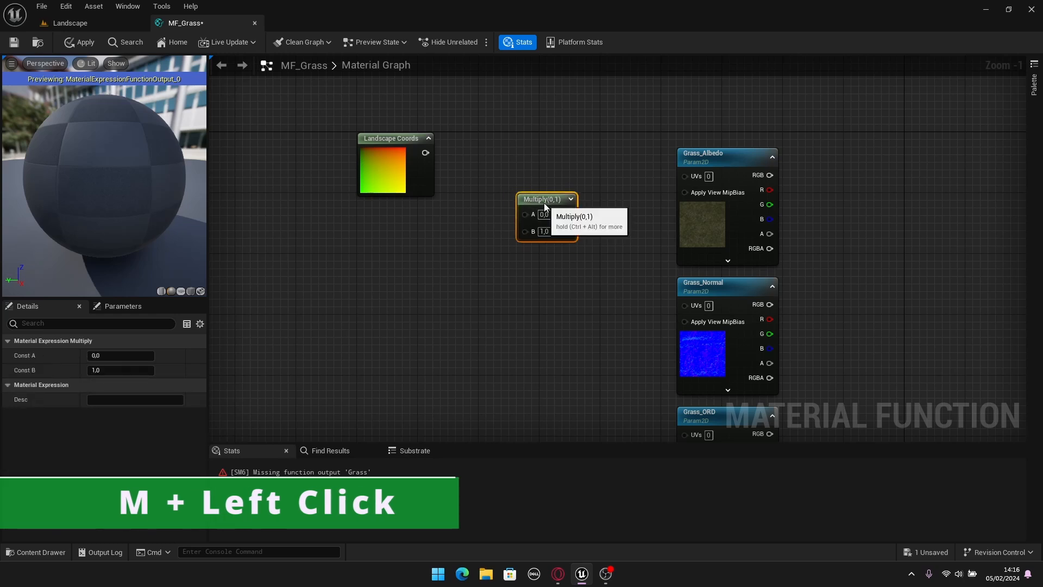
left_click(493, 181)
left_click_drag(423, 153, 527, 214)
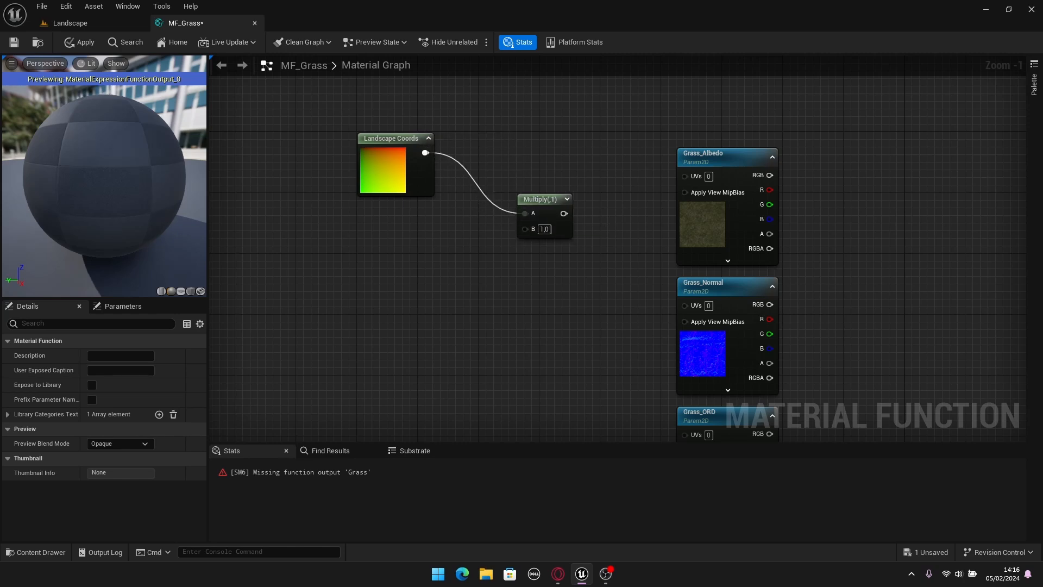
Add a scalar parameter named Grass_Tile_Size below the Landscape Coords node.
right_click_drag(459, 268, 500, 265)
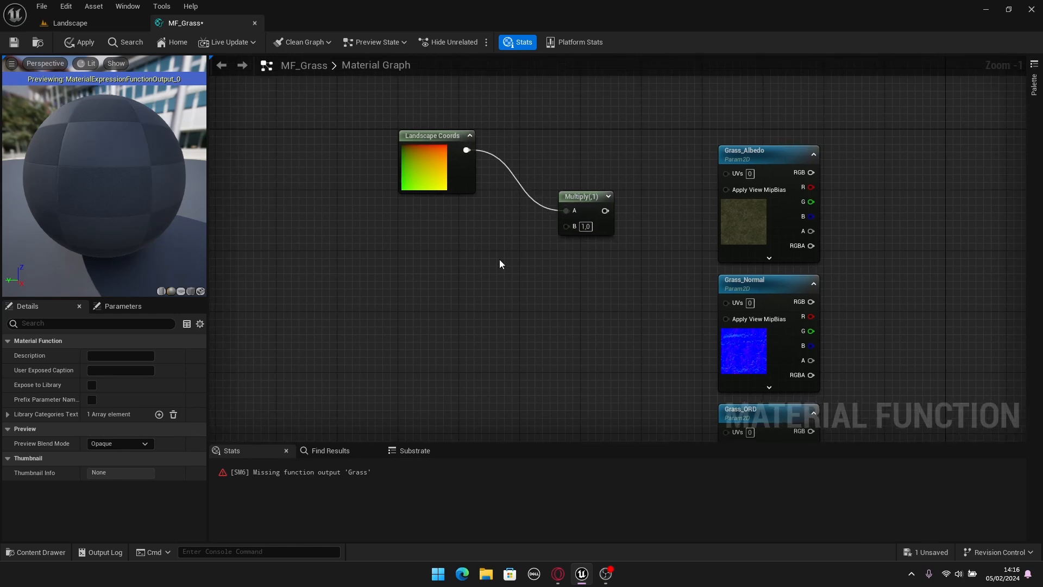
left_click(423, 251)
type("ssssss")
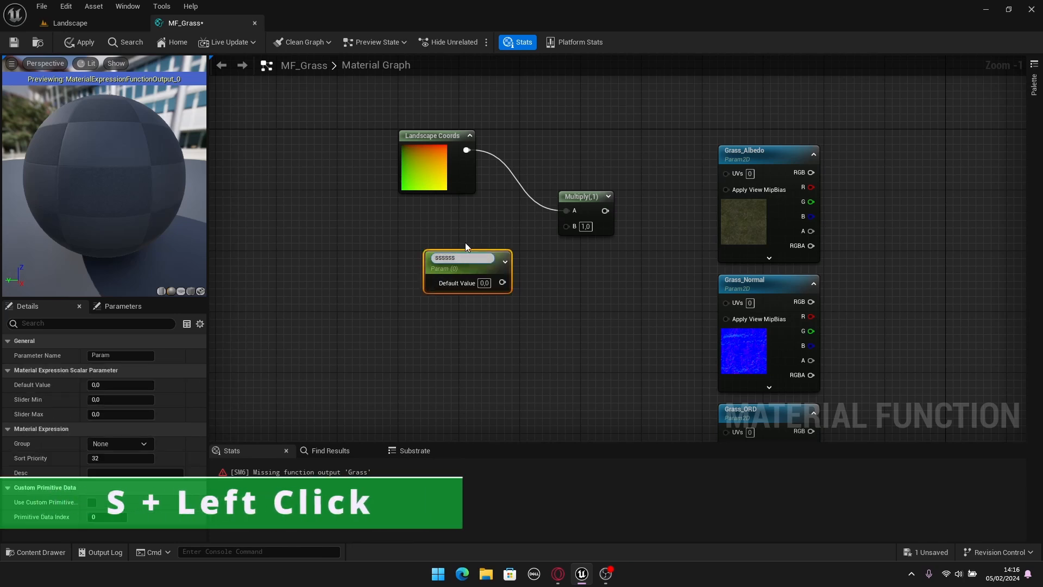
key("ctrl+a")
key("BackSpace")
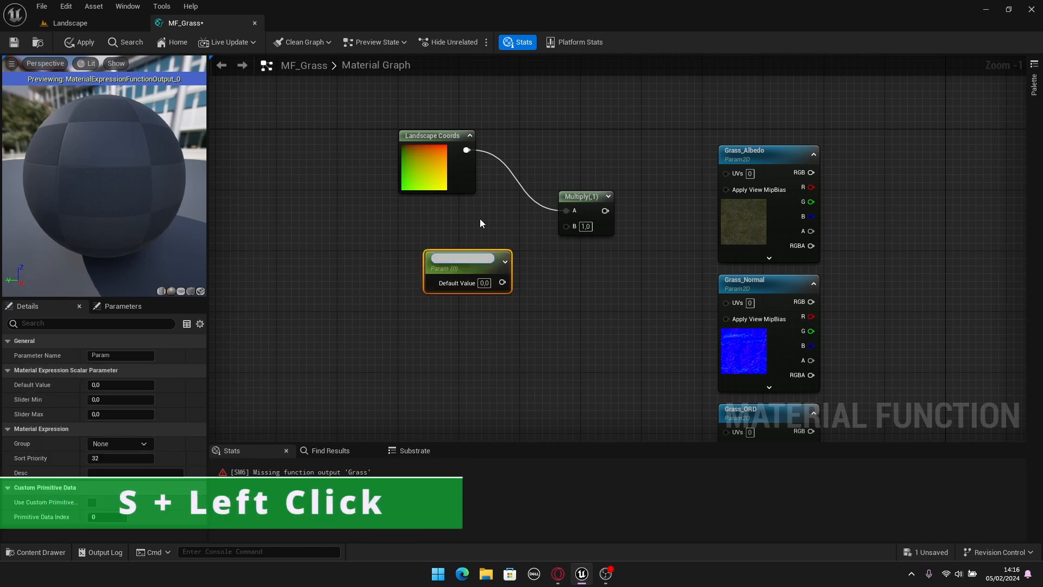
type("Grass")
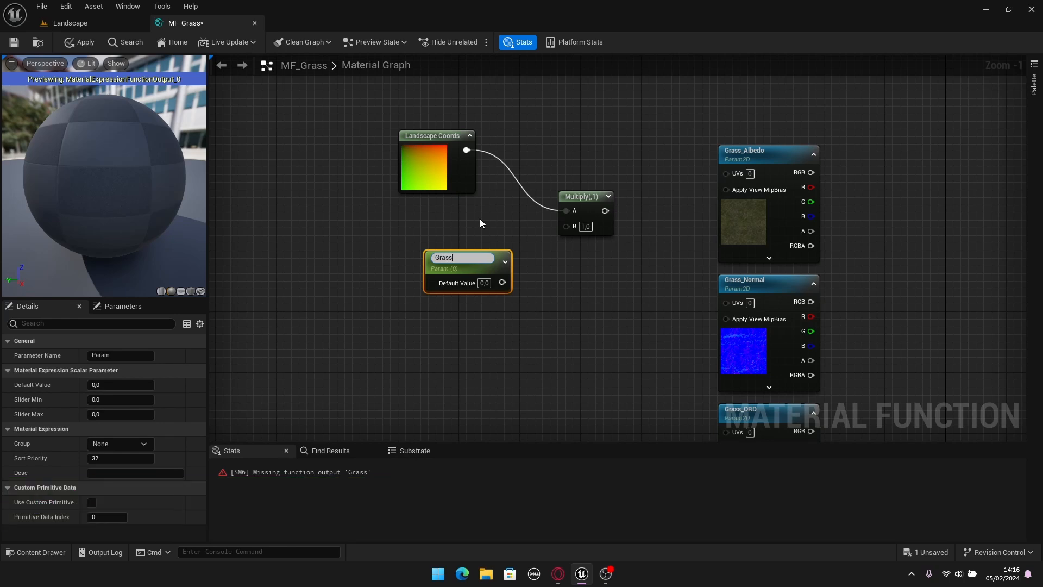
type("_Tile_Size")
key("Return")
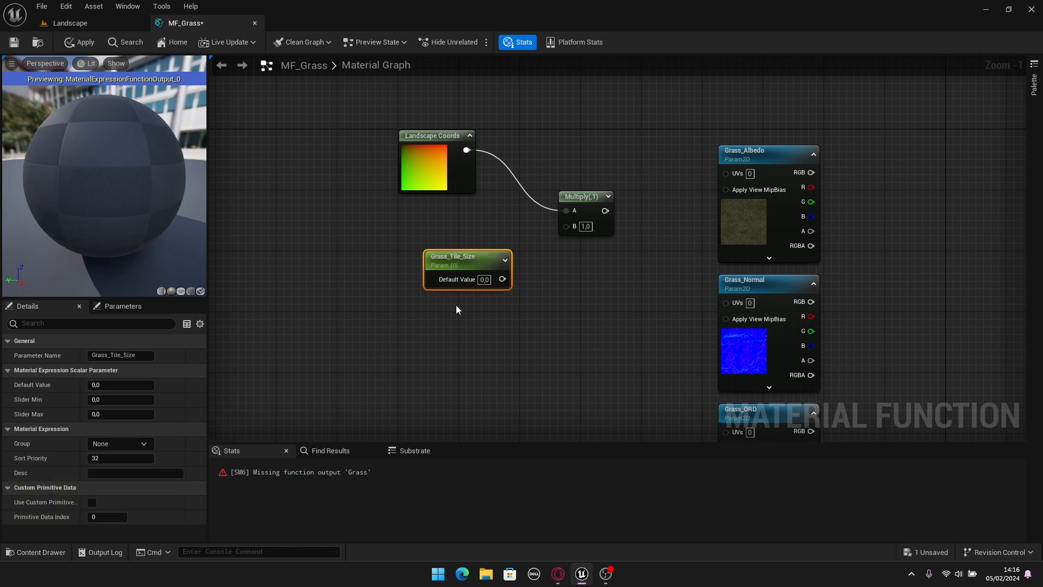
Set the Grass_Tile_Size default value to 1 and assign the parameter to the Grass group.
type("1")
left_click(503, 324)
left_click(465, 264)
left_click(143, 446)
left_click(100, 455)
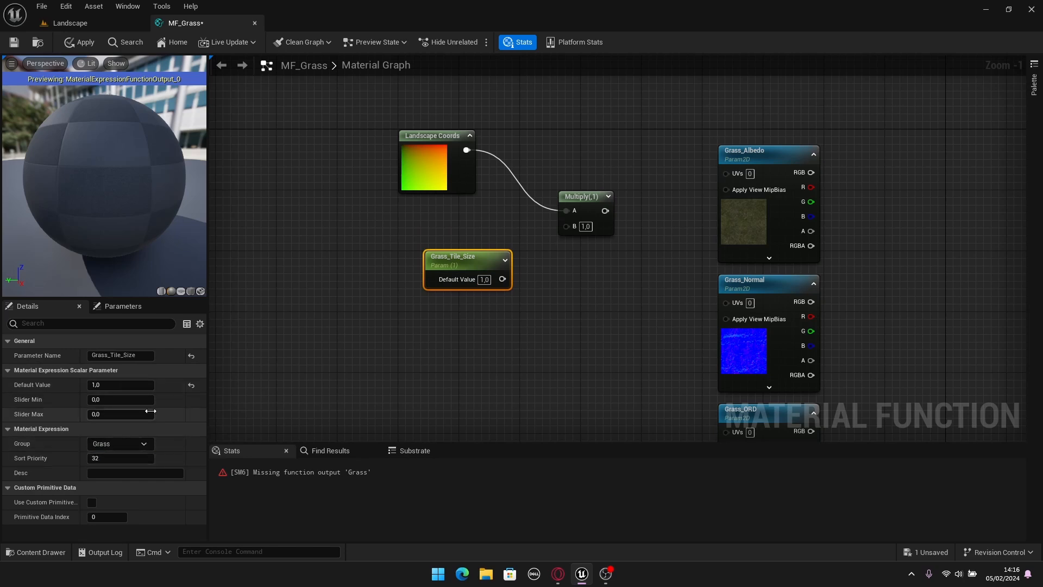
Align Grass_Tile_Size directly under Landscape Coords and connect it to the Multiply node's B input.
left_click(462, 306)
left_click_drag(472, 266, 567, 226)
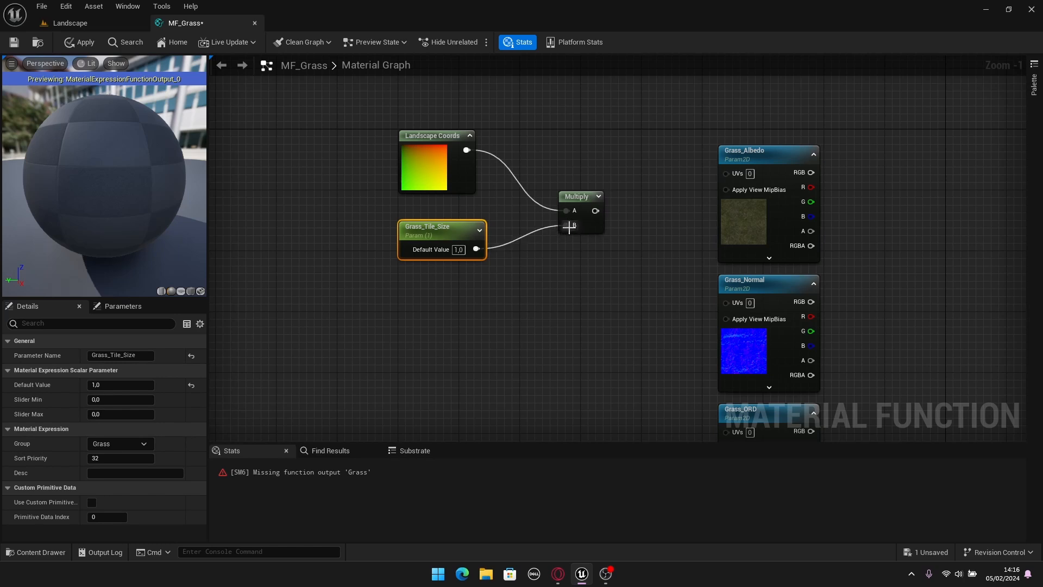
left_click(583, 197)
left_click(620, 226)
Connect the Multiply output to the UVs inputs of Grass_Albedo, Grass_Normal and Grass_ORD.
right_click_drag(607, 257, 490, 276)
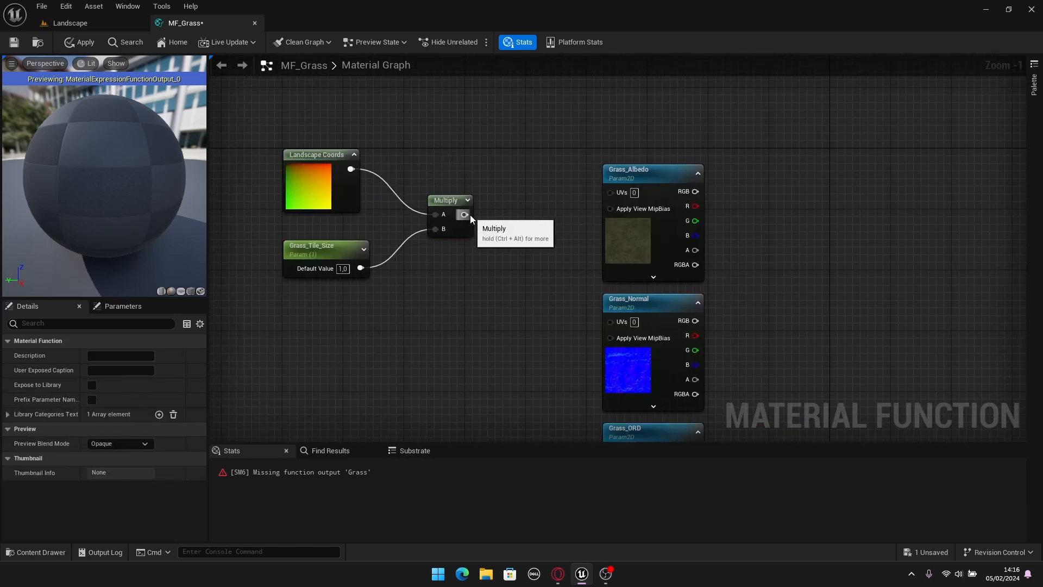
left_click_drag(470, 214, 610, 193)
right_click_drag(527, 276, 472, 187)
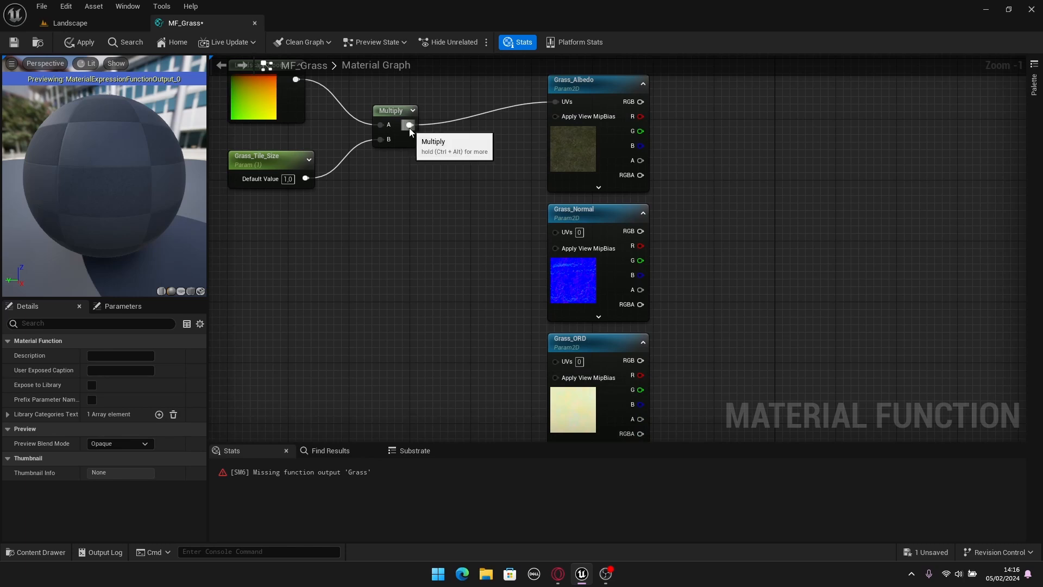
left_click_drag(411, 132, 554, 232)
scroll(491, 254, "down", 2)
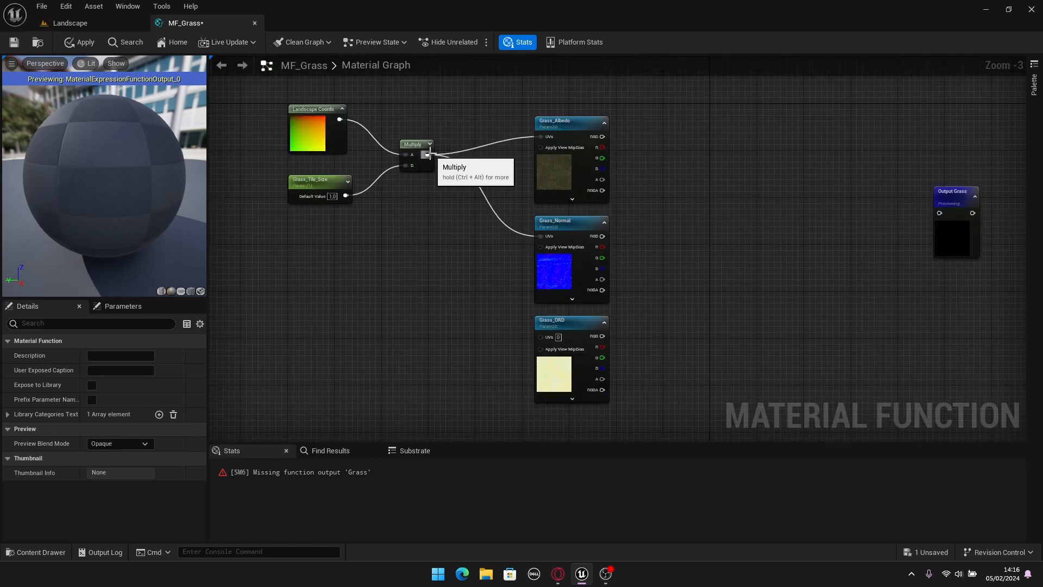
left_click_drag(430, 154, 541, 337)
Move the Landscape Coords, Grass_Tile_Size and Multiply nodes together down to the height of Grass_Normal.
left_click_drag(414, 257, 301, 133)
left_click_drag(418, 157, 430, 274)
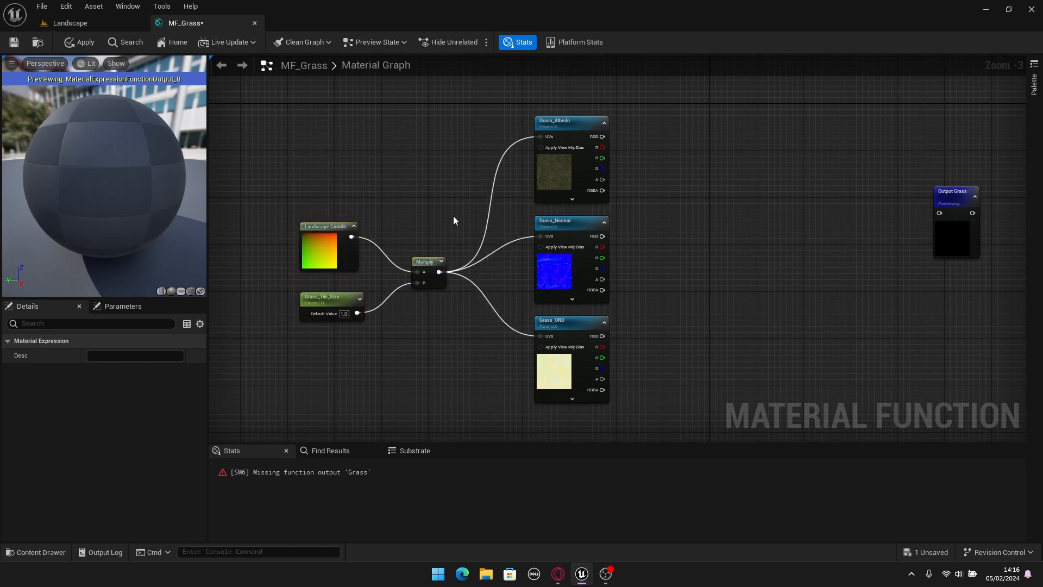
left_click(337, 392)
left_click_drag(453, 216, 322, 368)
left_click(385, 373)
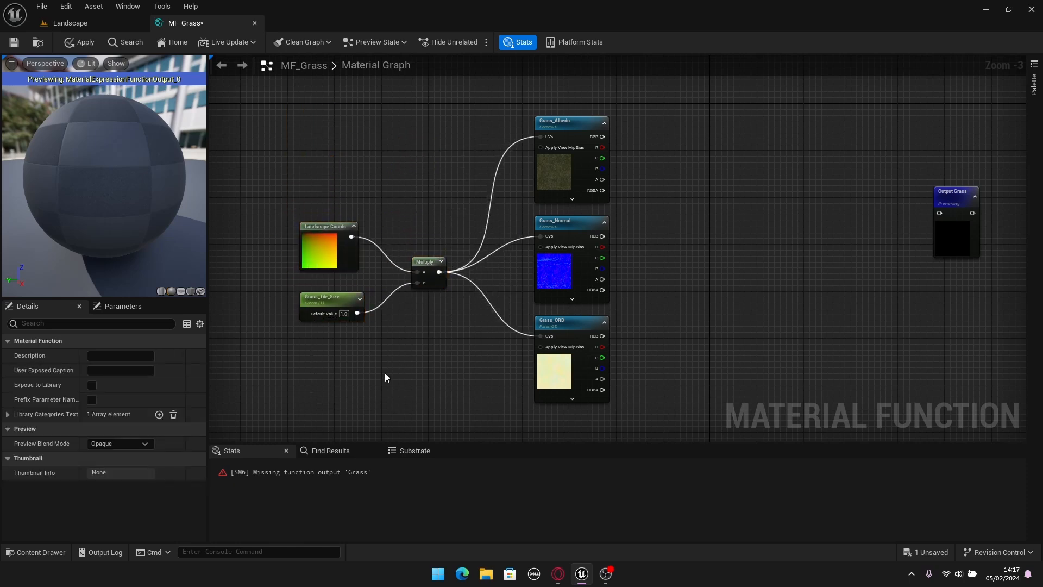
Shift the Output Grass node still farther from the texture parameters to widen the gap between them.
scroll(470, 191, "up", 3)
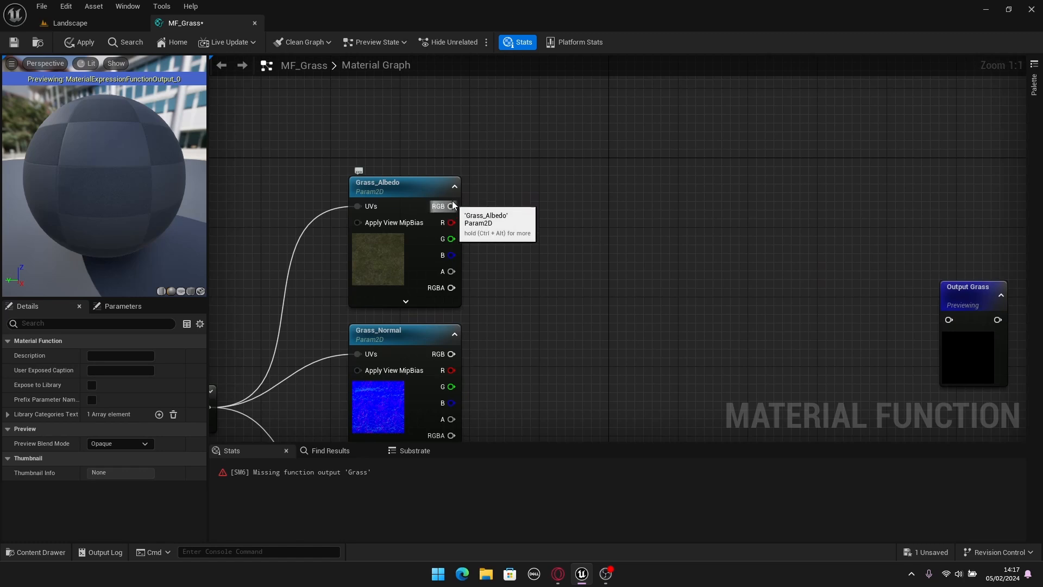
right_click_drag(469, 365, 431, 257)
right_click_drag(607, 358, 503, 386)
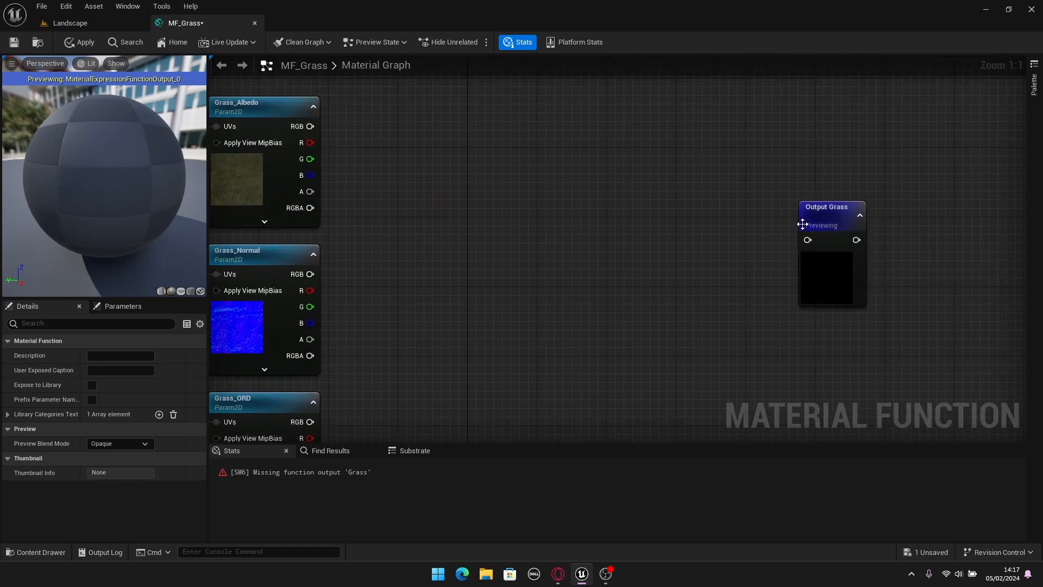
left_click_drag(807, 224, 903, 217)
right_click_drag(417, 271, 523, 255)
right_click_drag(395, 164, 250, 214)
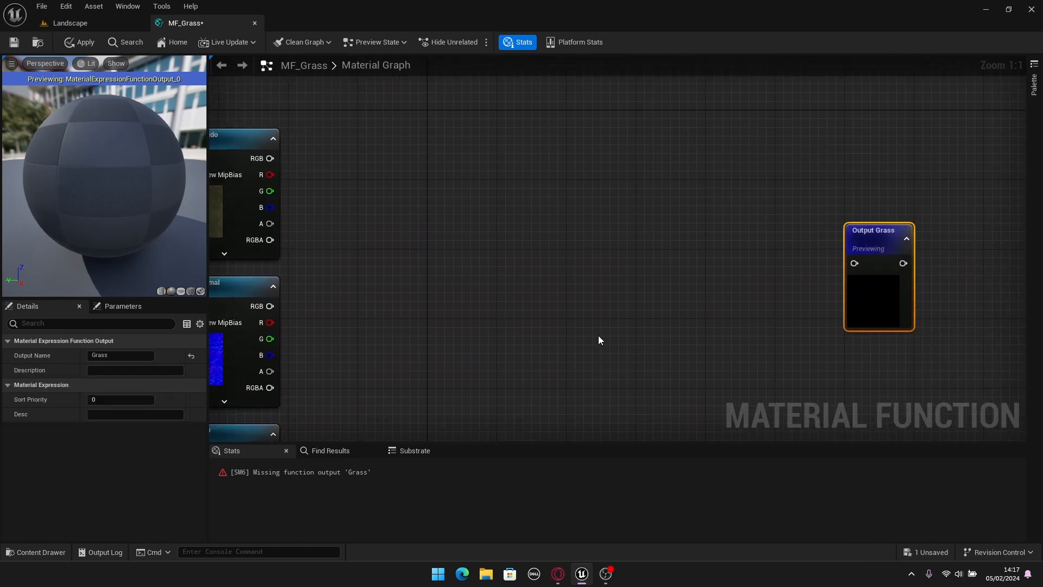
Add a SetMaterialAttributes node in the gap between the grass texture parameters and the Output Grass node.
left_click(637, 308)
right_click(647, 278)
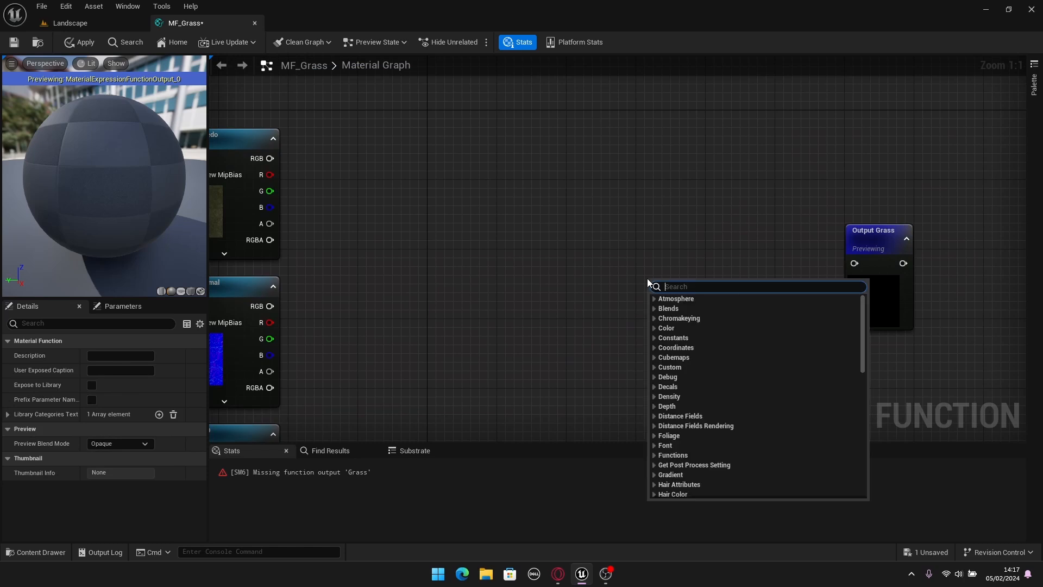
type("SetM")
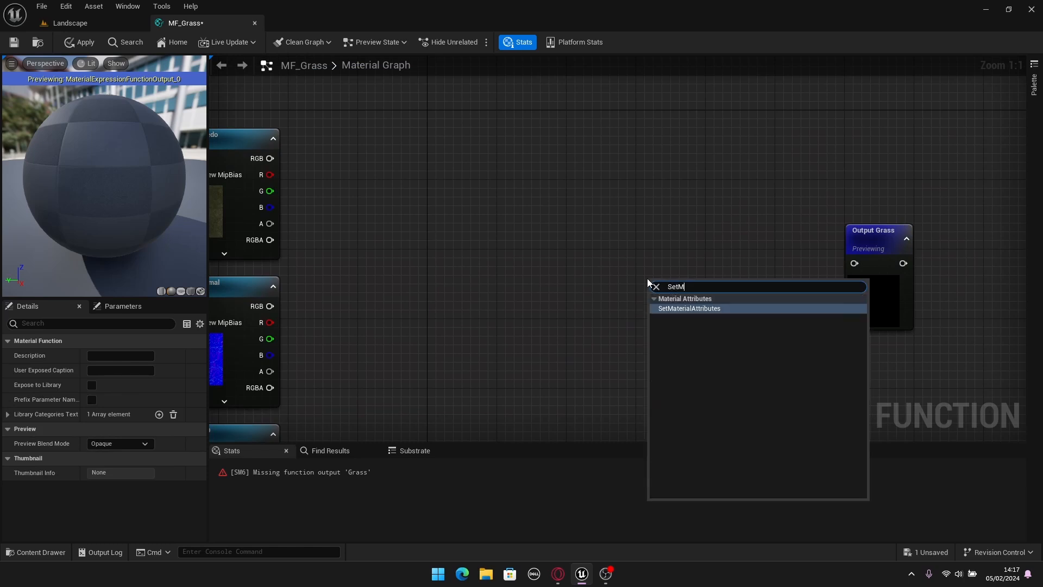
key("Return")
left_click(783, 245)
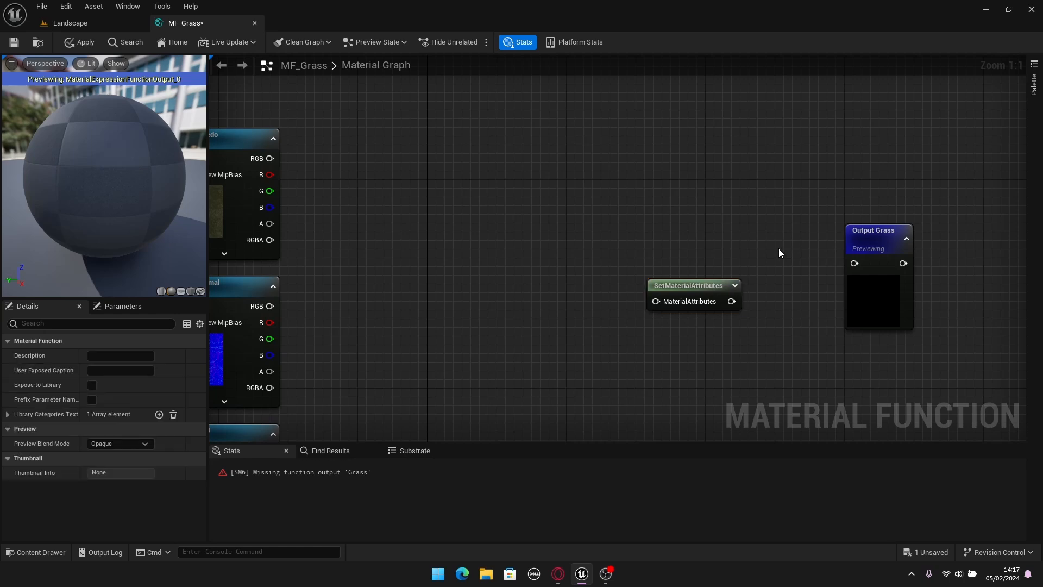
left_click(697, 289)
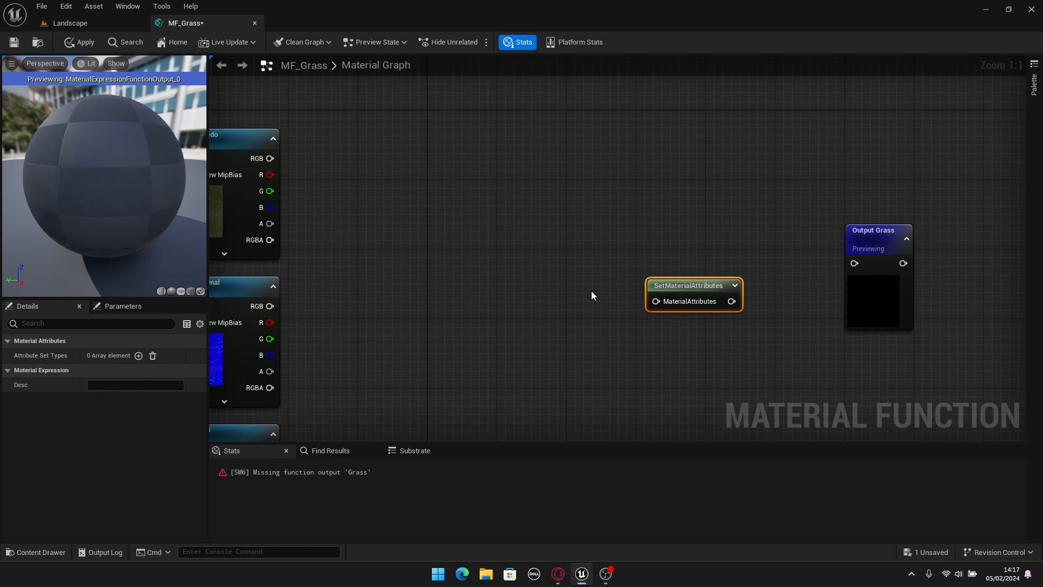
left_click(646, 239)
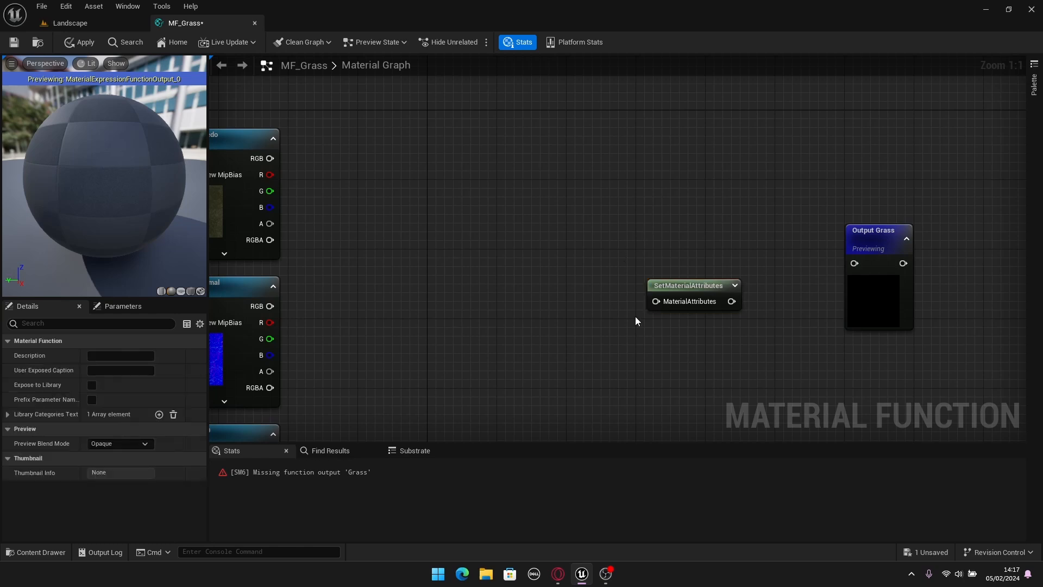
Add BaseColor and Normal as the first two attribute set types of the SetMaterialAttributes node.
left_click(667, 289)
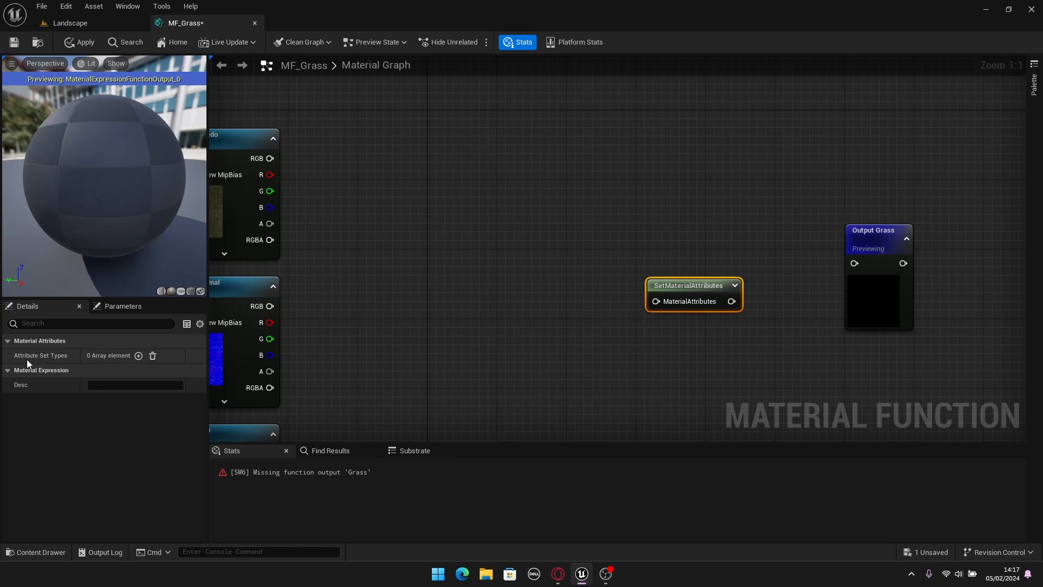
left_click(138, 355)
left_click(112, 371)
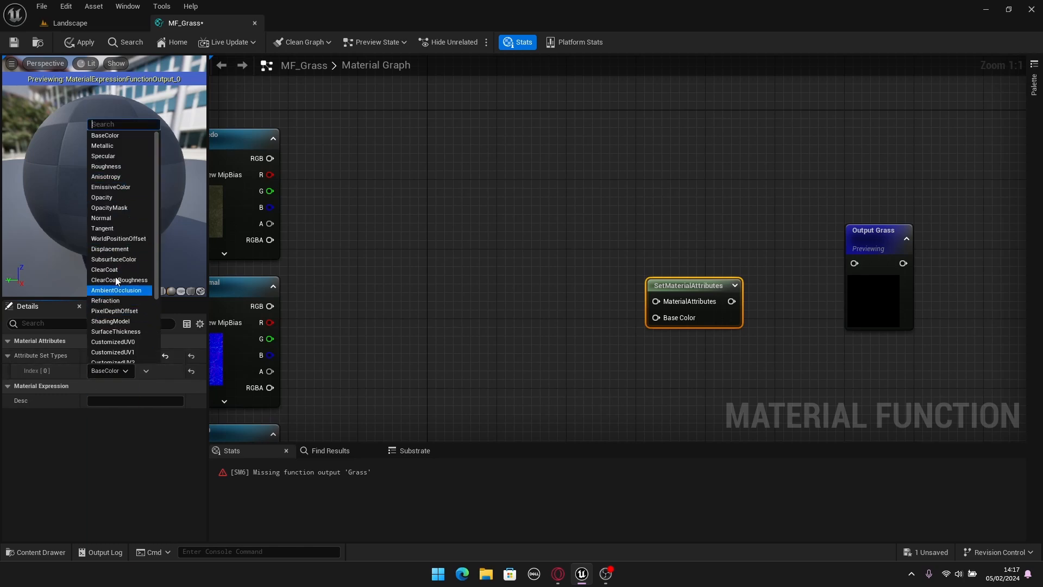
left_click(100, 140)
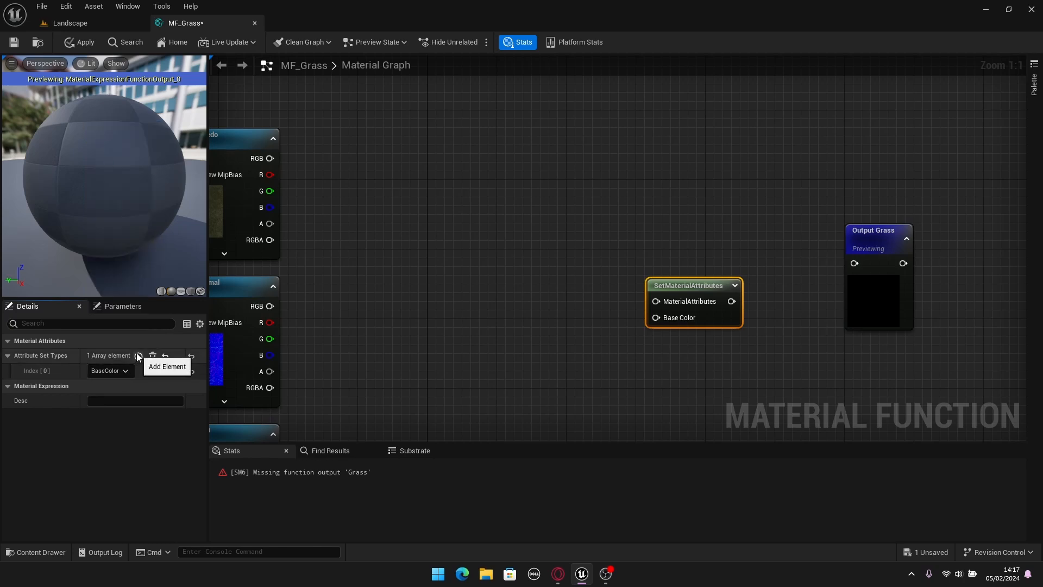
left_click(142, 355)
left_click(102, 389)
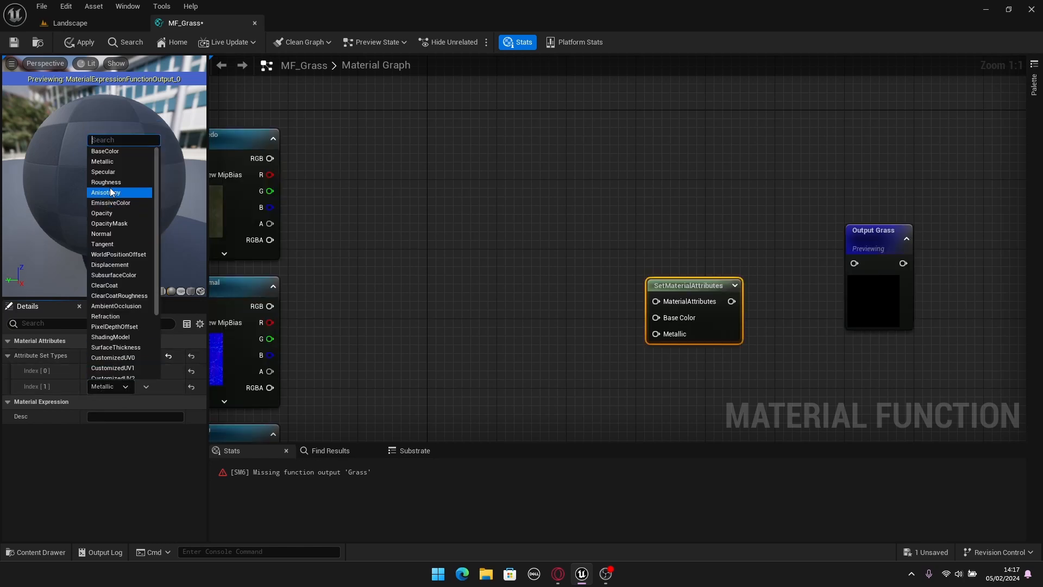
left_click(102, 233)
Add AmbientOcclusion and Roughness as the third and fourth attribute set types of the SetMaterialAttributes node.
left_click(142, 355)
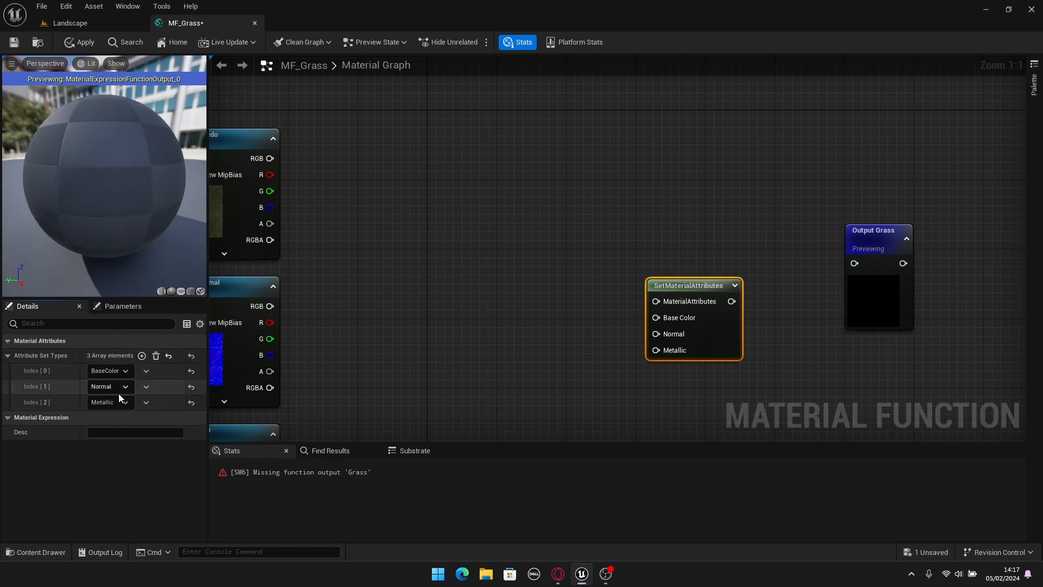
left_click(114, 402)
left_click(115, 321)
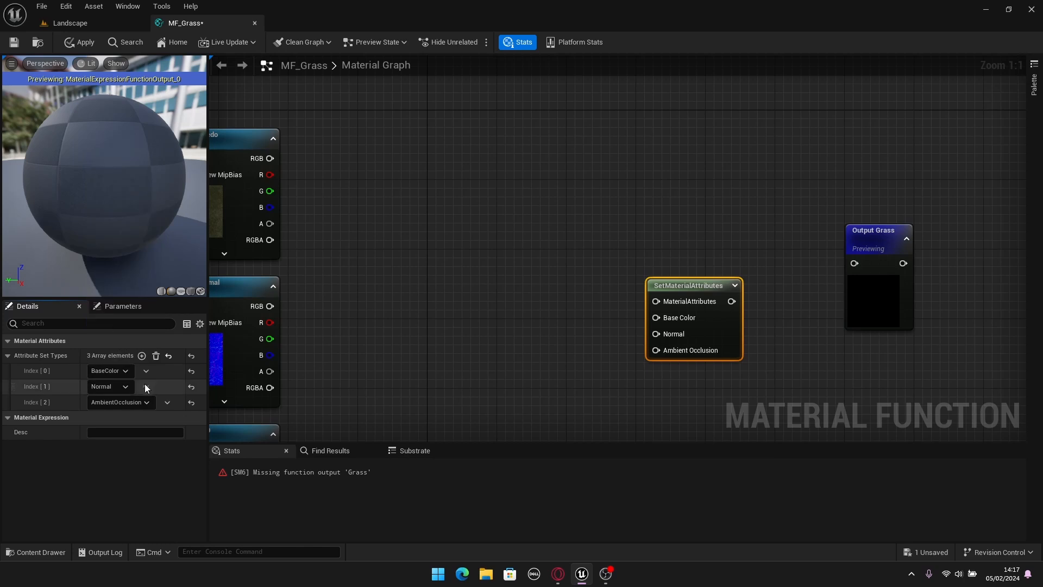
left_click(142, 356)
left_click(111, 418)
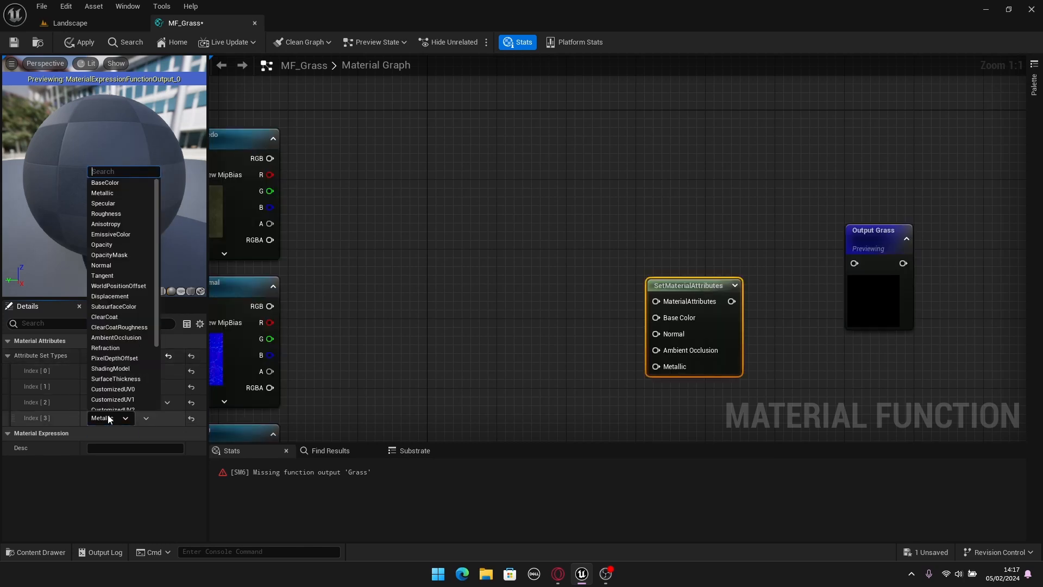
left_click(116, 214)
left_click(437, 321)
Move the SetMaterialAttributes and Output Grass nodes together farther away from the grass texture parameters.
scroll(438, 294, "down", 1)
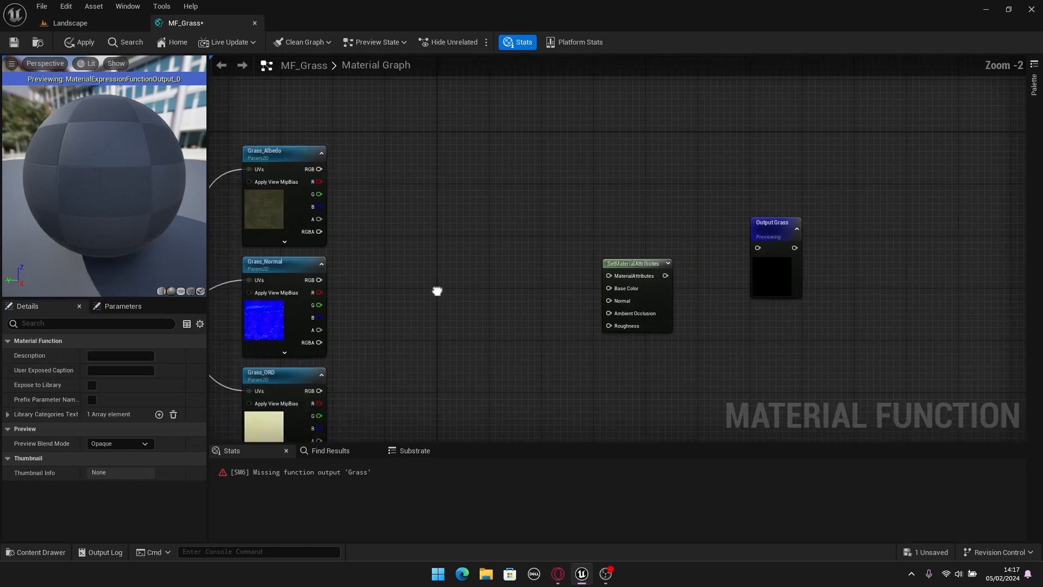
scroll(612, 301, "up", 1)
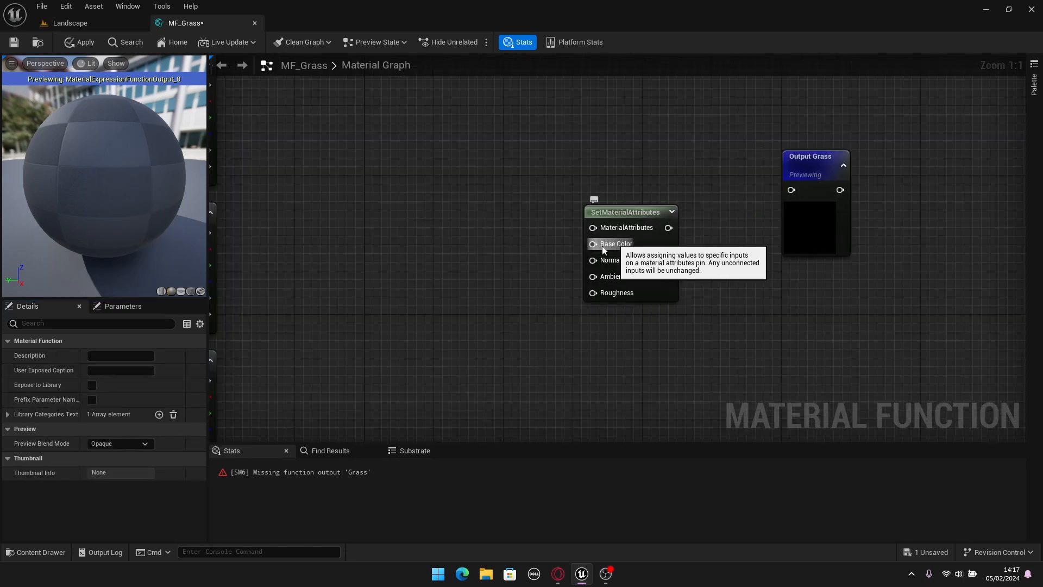
scroll(598, 274, "down", 2)
scroll(482, 182, "up", 2)
right_click_drag(433, 286, 511, 307)
scroll(580, 345, "down", 5)
left_click_drag(763, 210, 566, 367)
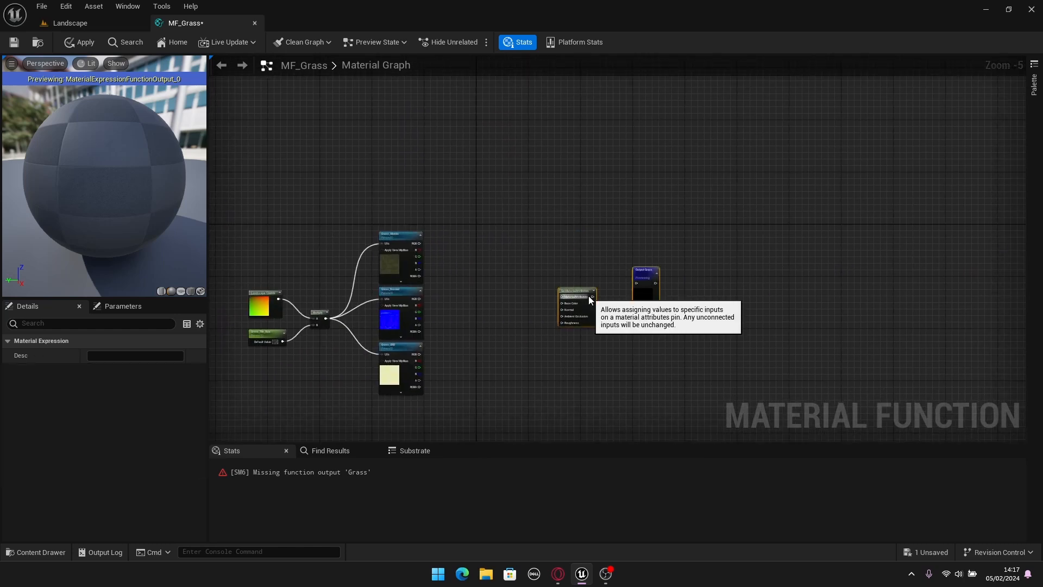
left_click_drag(589, 295, 759, 304)
left_click(755, 250)
Try wiring Grass_Albedo's RGB output directly to the Base Color input of SetMaterialAttributes.
scroll(576, 283, "up", 2)
right_click_drag(528, 279, 564, 263)
scroll(564, 263, "down", 1)
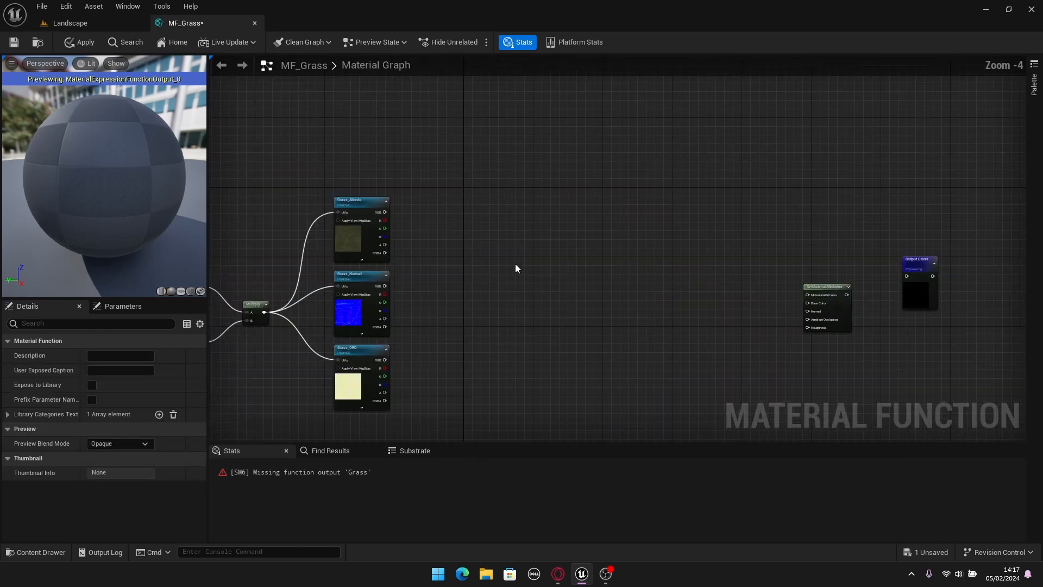
left_click_drag(385, 212, 808, 304)
right_click(470, 206)
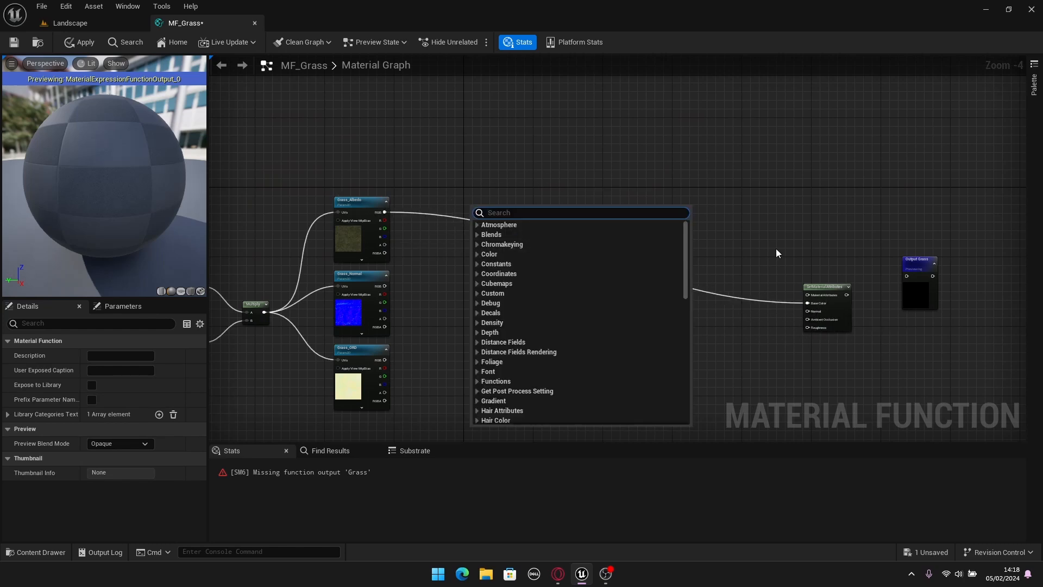
left_click(794, 293)
left_click(806, 302, "alt")
Add a named reroute declaration called Albedo, connect Grass_Albedo's RGB output to it and place it close beside that texture.
right_click_drag(354, 174, 465, 186)
scroll(465, 186, "up", 4)
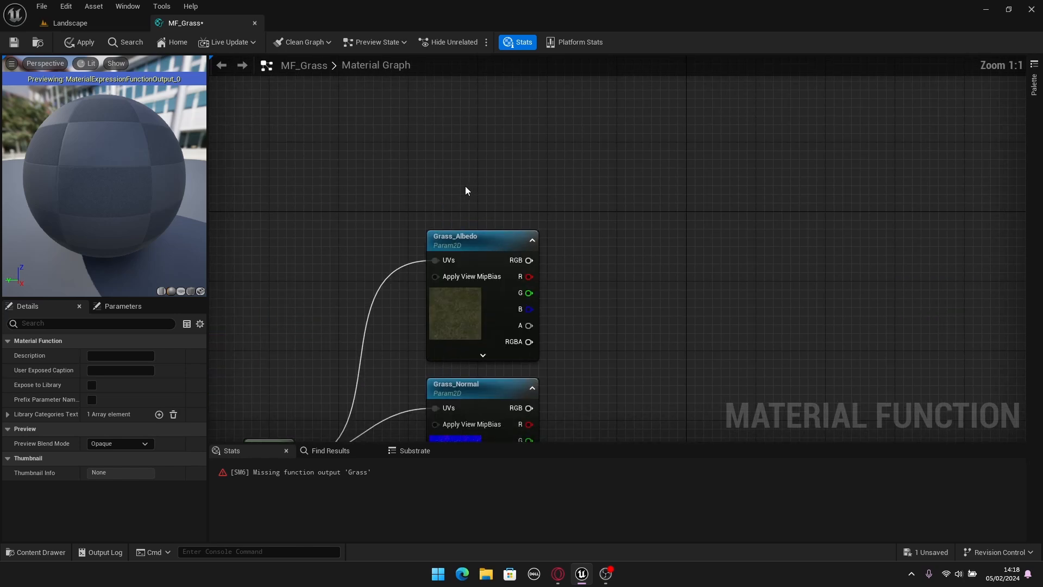
right_click_drag(594, 284, 473, 221)
right_click(520, 289)
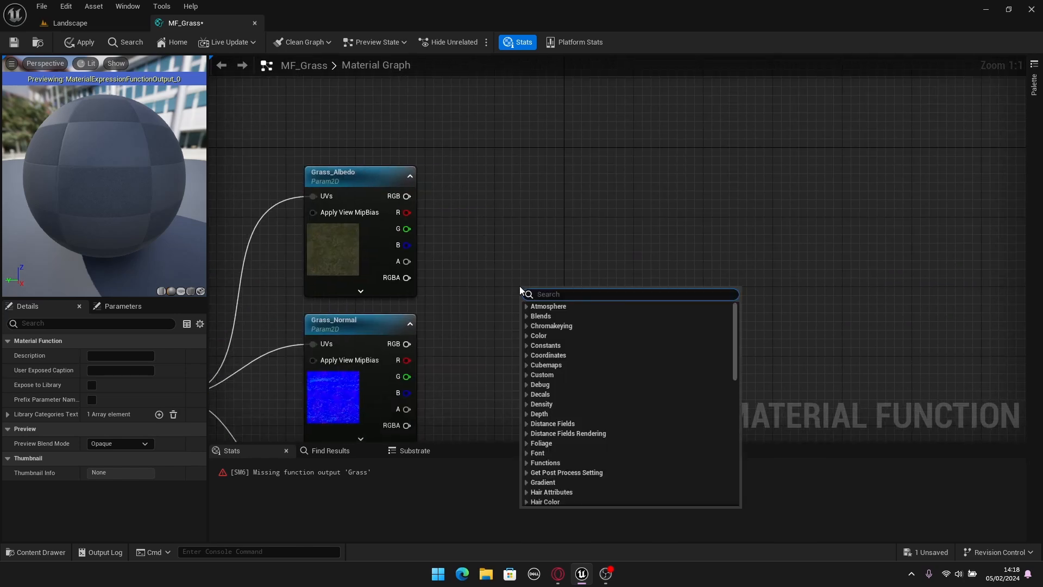
type("Named")
key("Return")
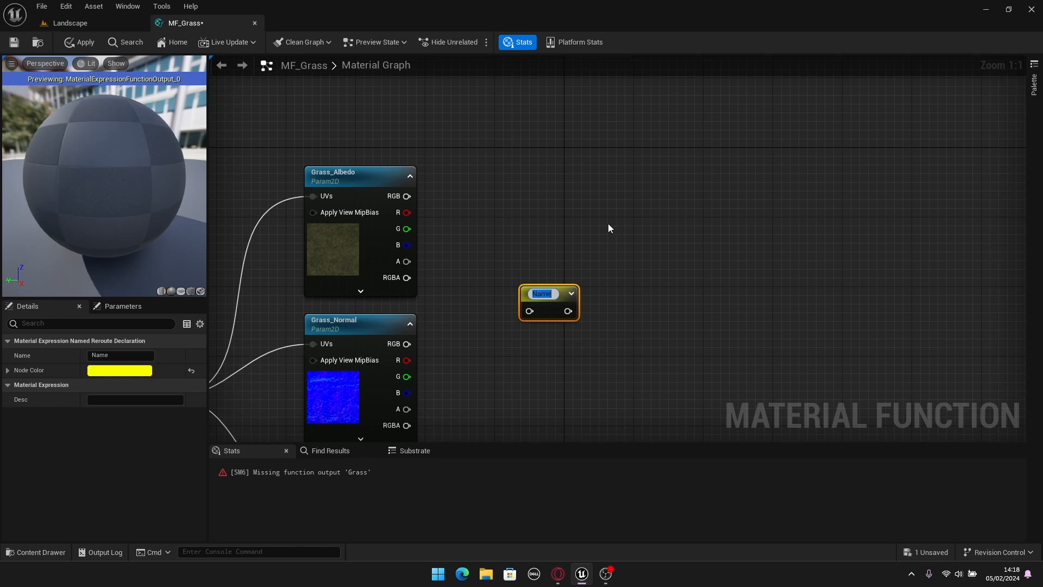
type("Albedo")
key("Return")
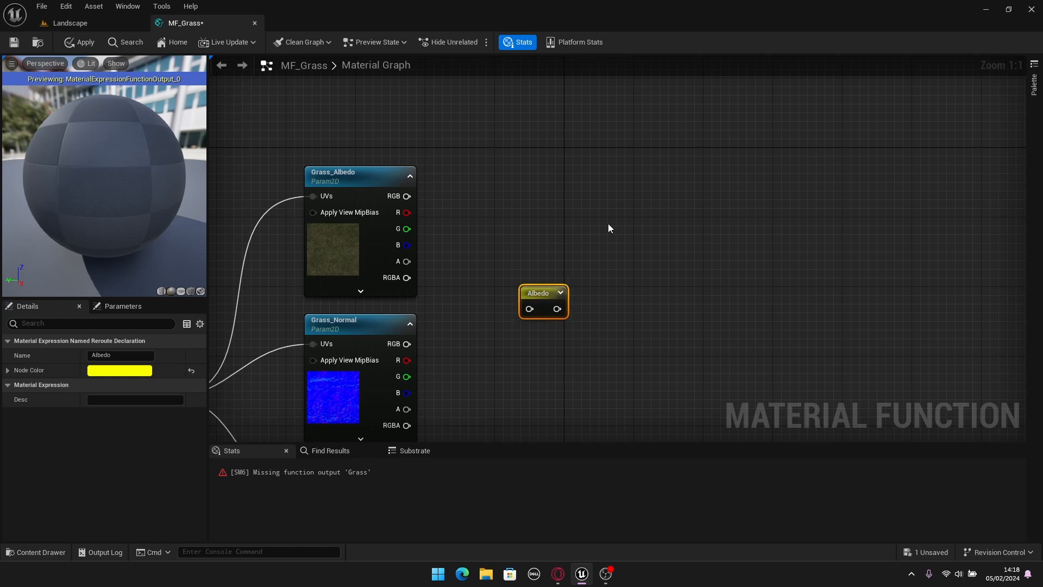
left_click(608, 227)
left_click_drag(407, 196, 455, 181)
left_click(475, 249)
Add a usage node of the Albedo named reroute in front of the SetMaterialAttributes inputs.
scroll(475, 249, "down", 1)
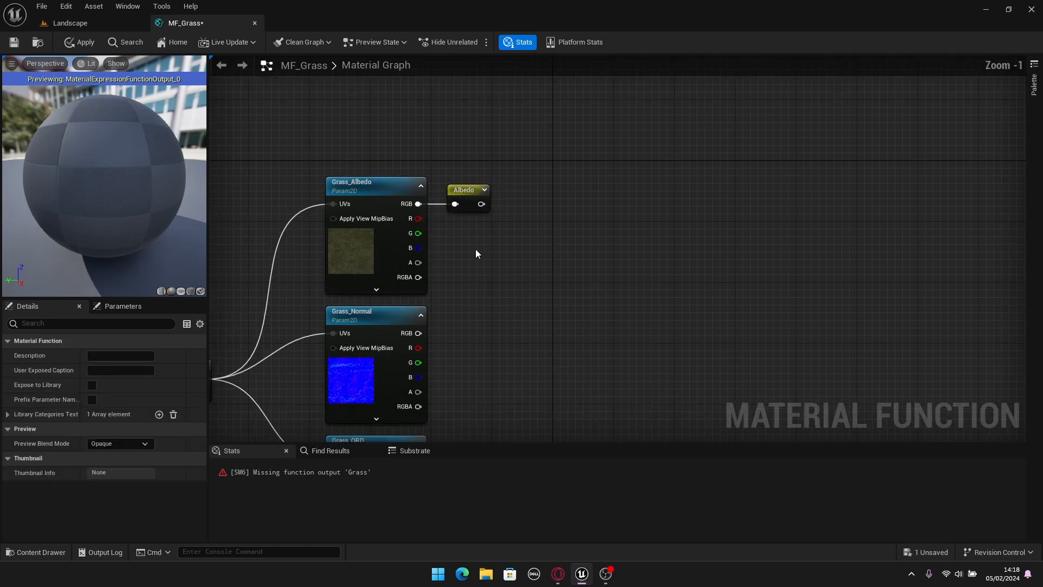
scroll(476, 253, "down", 3)
scroll(569, 279, "up", 4)
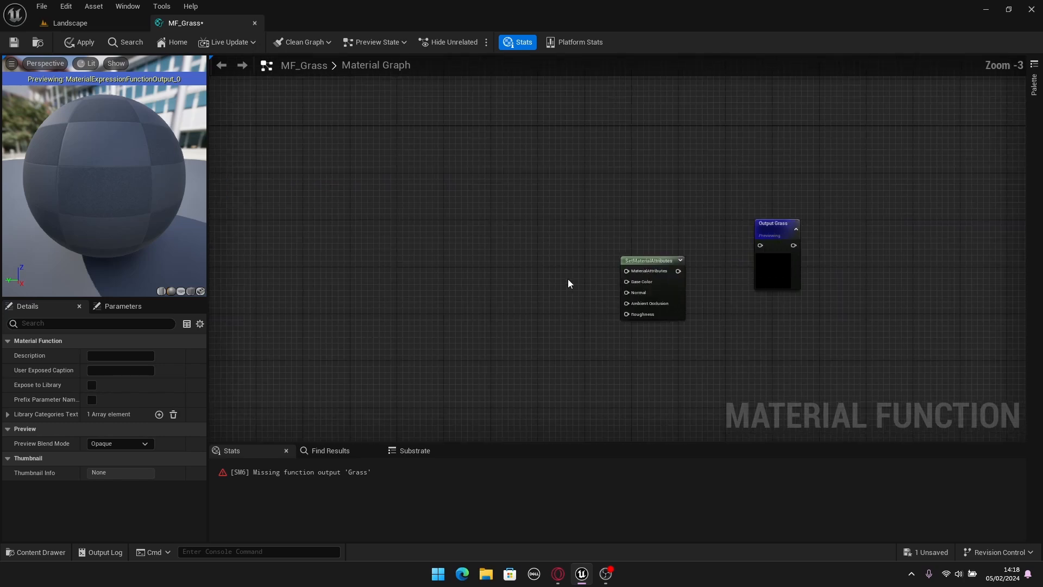
right_click(548, 284)
type("Albedo")
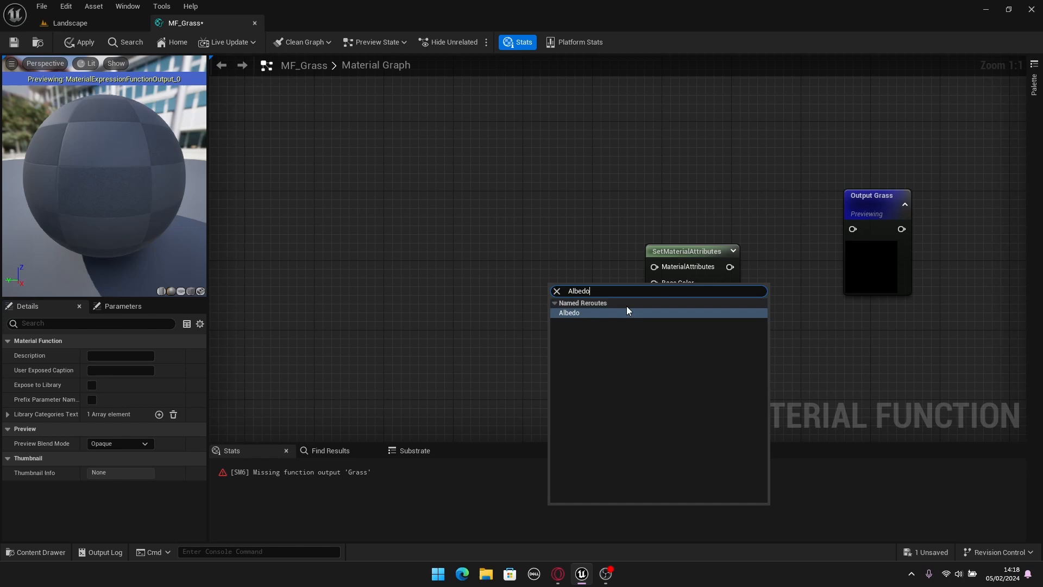
left_click(596, 311)
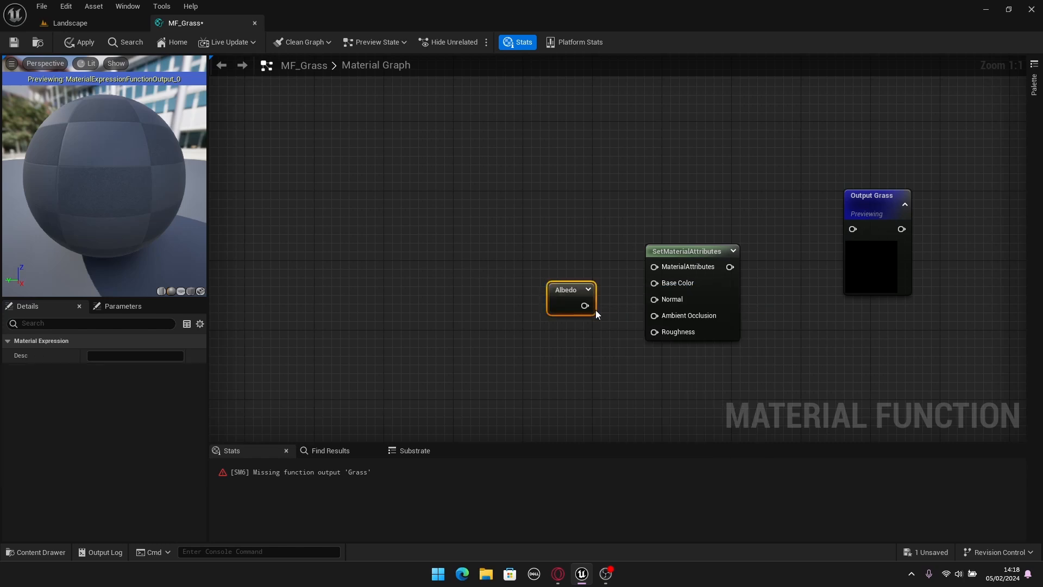
Raise the Albedo reroute usage to the height of SetMaterialAttributes and shift Output Grass farther away from it.
right_click_drag(491, 211, 745, 279)
scroll(543, 239, "down", 2)
right_click_drag(448, 215, 612, 270)
right_click_drag(334, 205, 264, 152)
right_click_drag(878, 358, 692, 308)
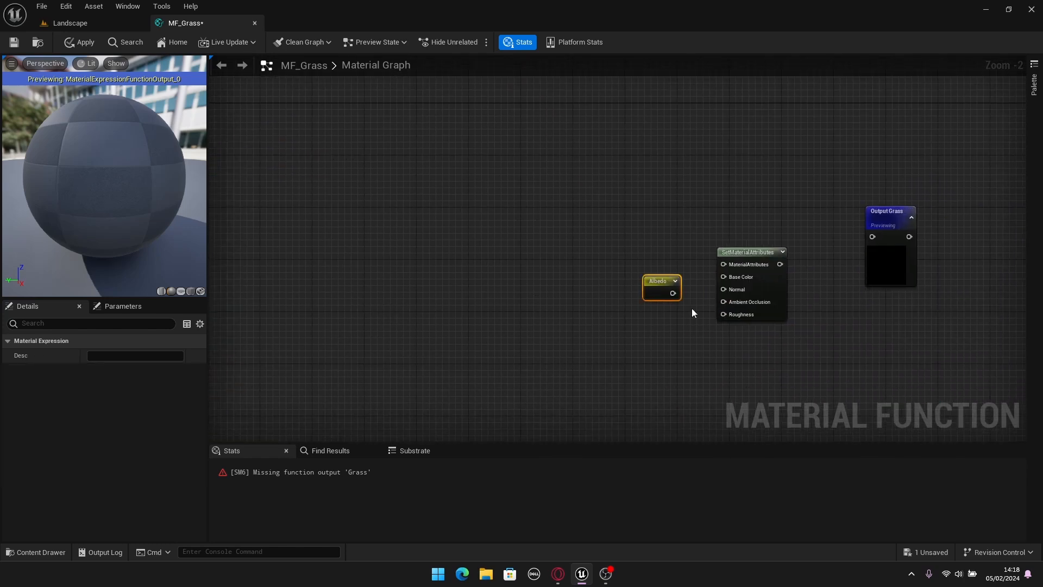
scroll(692, 308, "up", 2)
right_click_drag(407, 230, 585, 288)
scroll(456, 244, "down", 1)
right_click_drag(754, 324, 575, 295)
scroll(575, 295, "up", 1)
left_click_drag(599, 298, 608, 268)
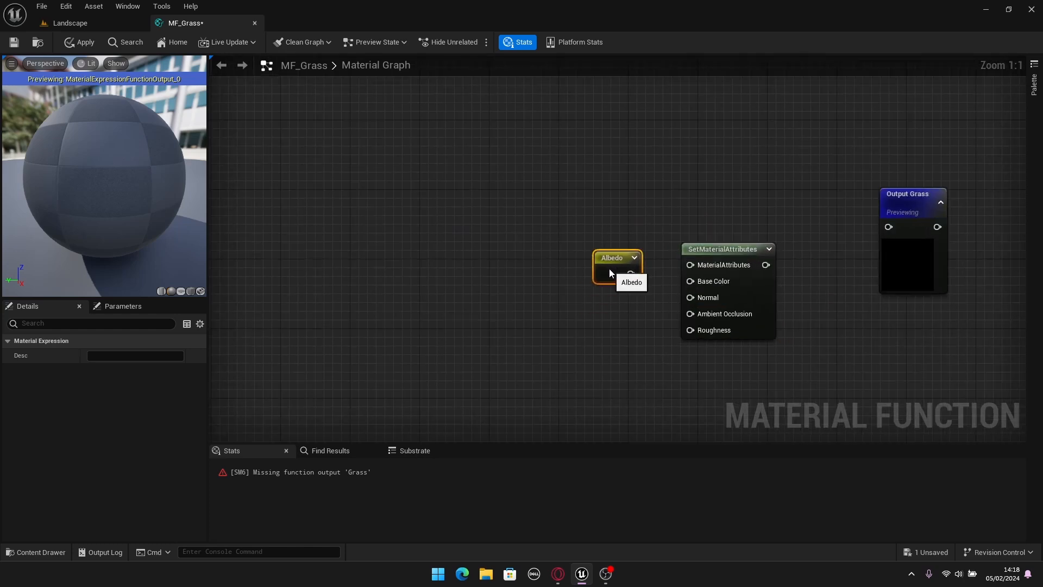
right_click_drag(742, 185, 607, 185)
left_click_drag(778, 209, 867, 229)
Rename the Albedo reroute declaration to Base Color and connect its usage node to the Base Color input of SetMaterialAttributes.
right_click_drag(392, 197, 628, 247)
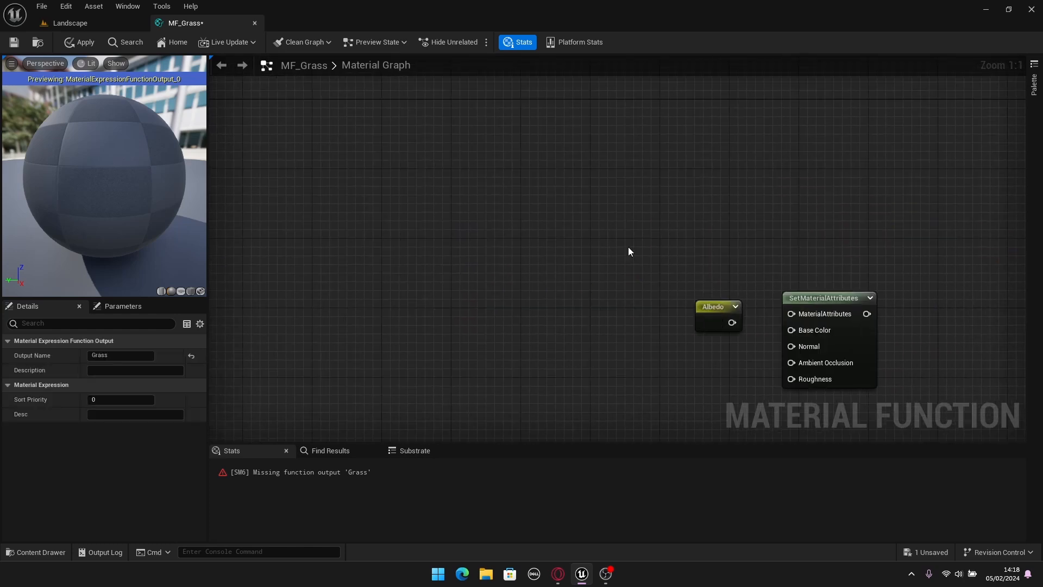
right_click_drag(215, 171, 513, 228)
left_click(346, 198)
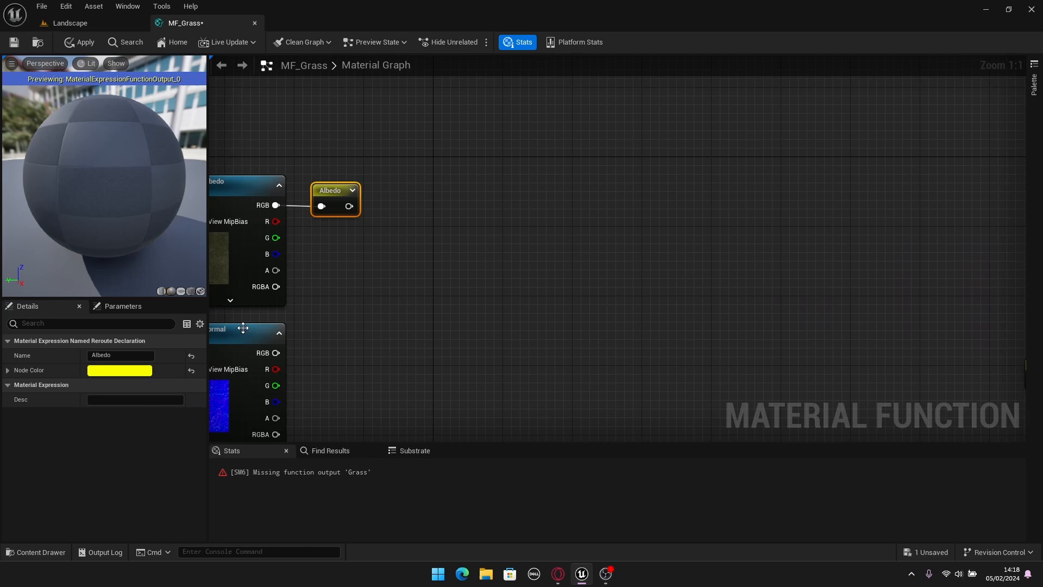
left_click(101, 355)
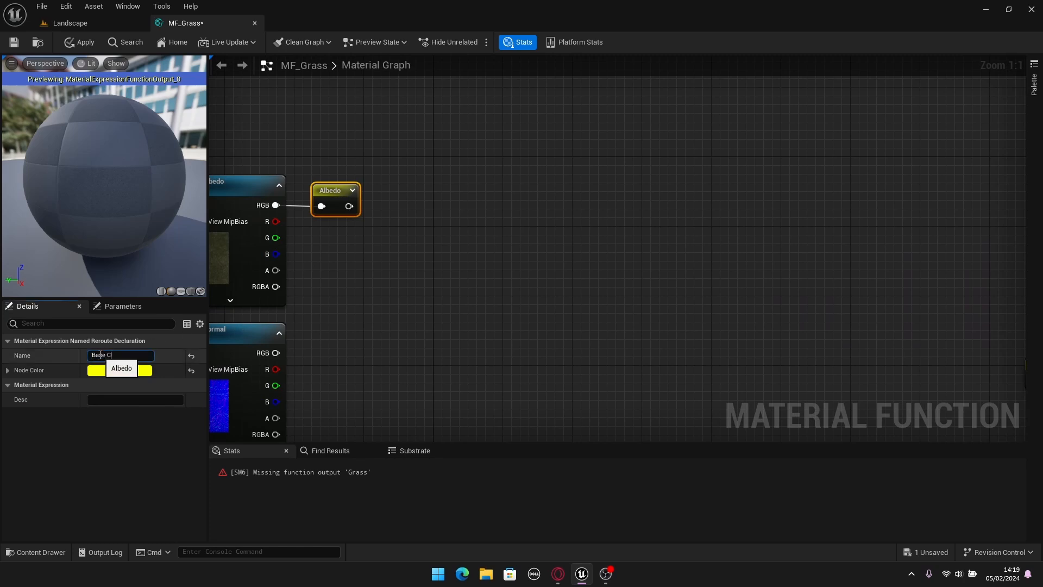
type("Base Color")
key("Return")
left_click(480, 309)
right_click_drag(776, 317, 320, 231)
left_click_drag(618, 292, 665, 301)
Add a named reroute declaration called Normal beside Grass_Normal and connect that texture's RGB output to it.
scroll(507, 294, "down", 4)
right_click_drag(217, 259, 579, 275)
scroll(574, 317, "up", 4)
right_click_drag(573, 319, 539, 242)
right_click(516, 240)
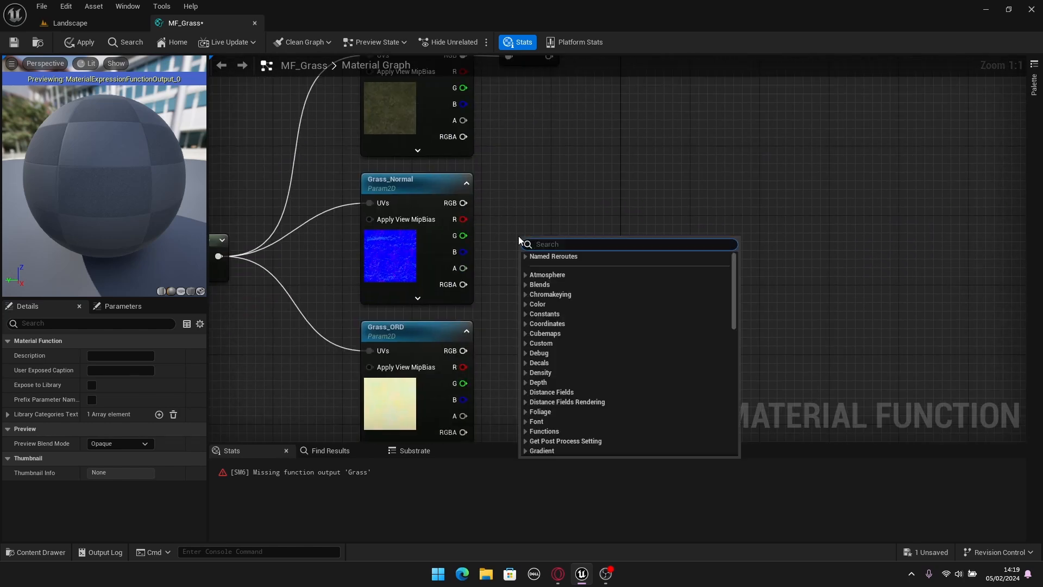
type("Named")
key("Return")
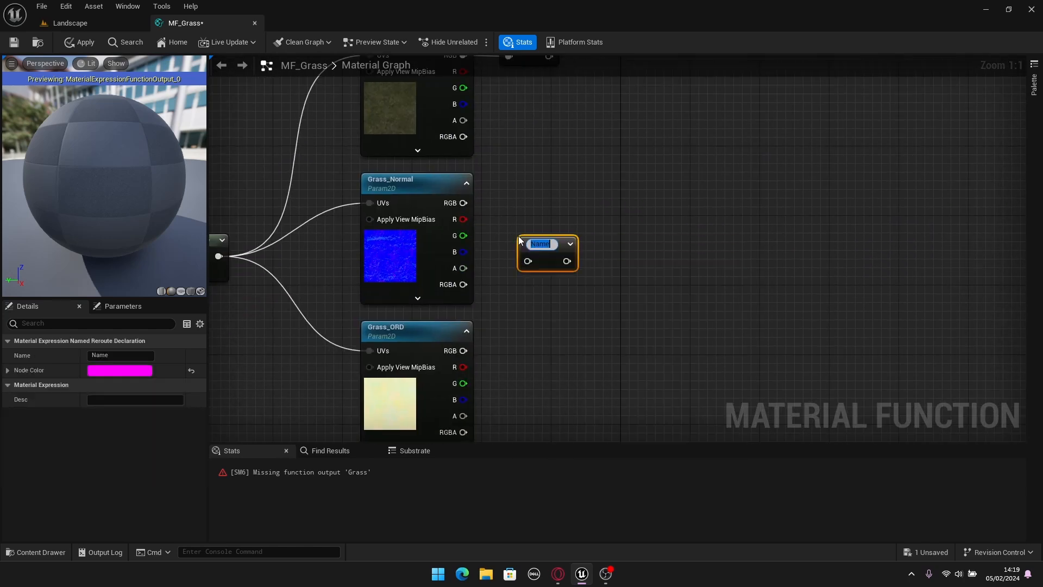
type("Normal")
key("Return")
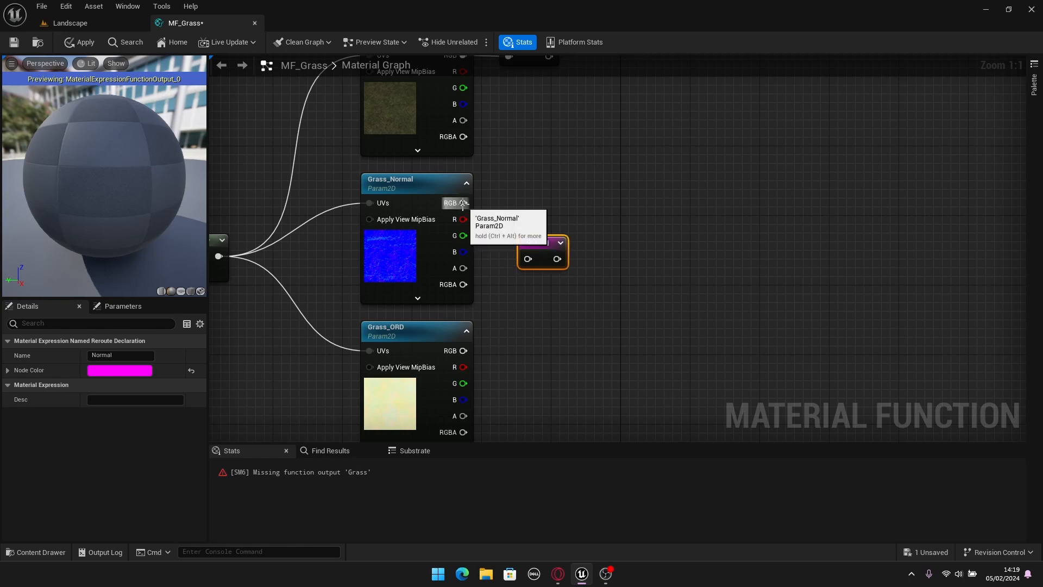
left_click_drag(464, 203, 514, 200)
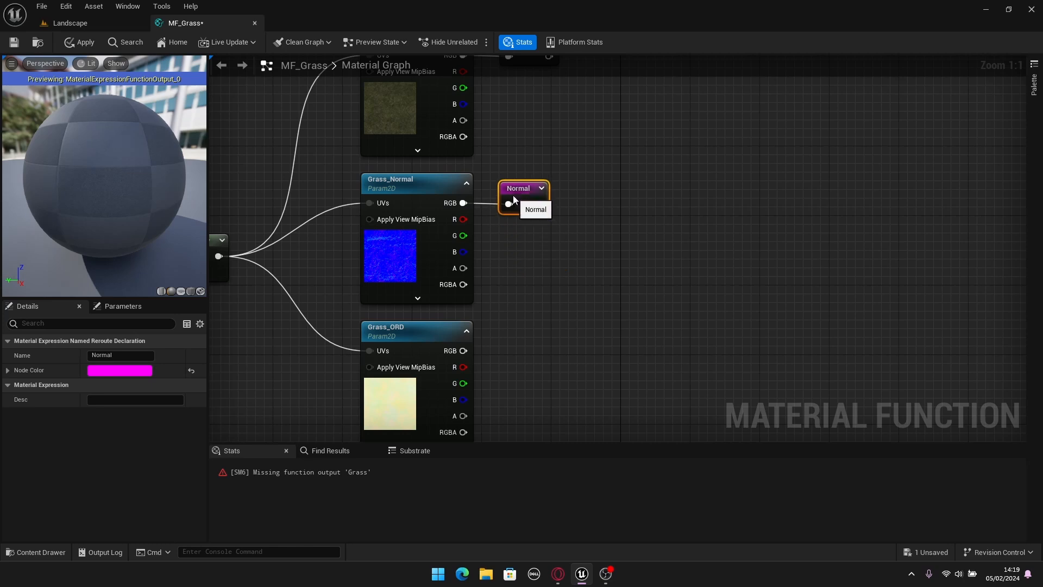
Add a usage node of the Normal reroute below the Base Color usage and connect it to the Normal input of SetMaterialAttributes.
right_click_drag(784, 263, 565, 275)
right_click_drag(795, 282, 628, 295)
right_click_drag(809, 304, 564, 308)
right_click(585, 298)
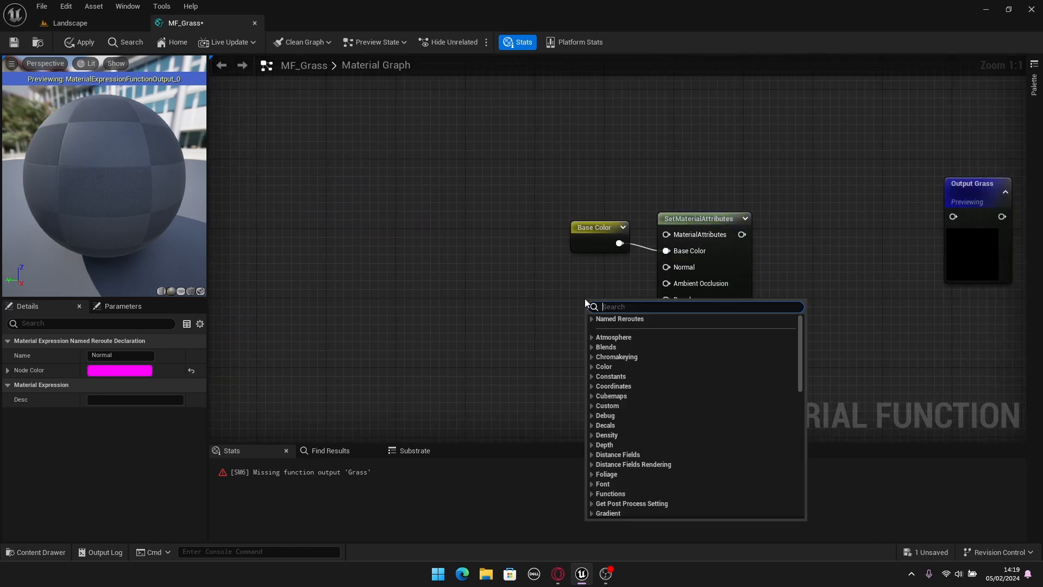
type("N")
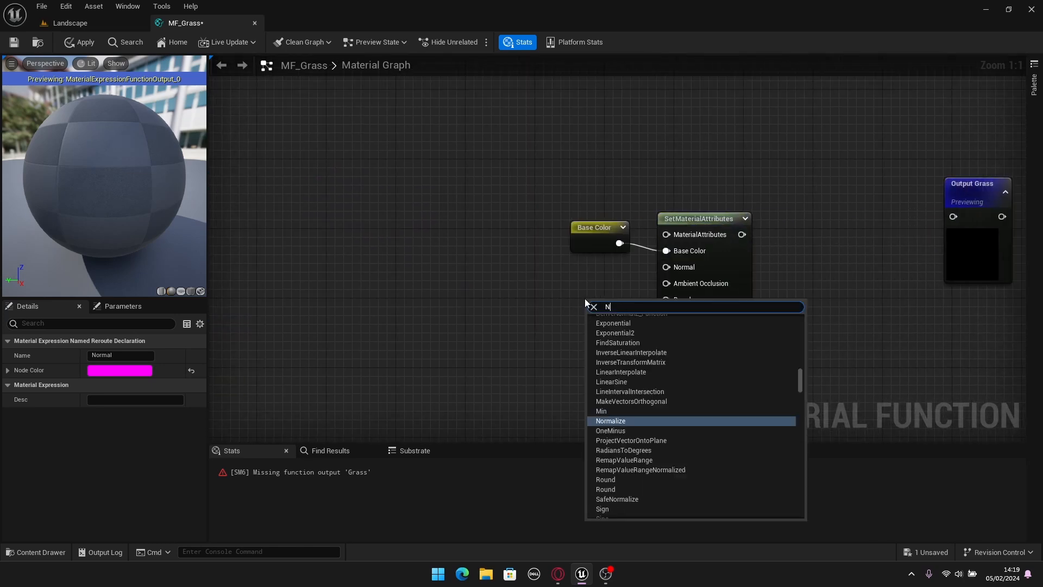
type("ormal")
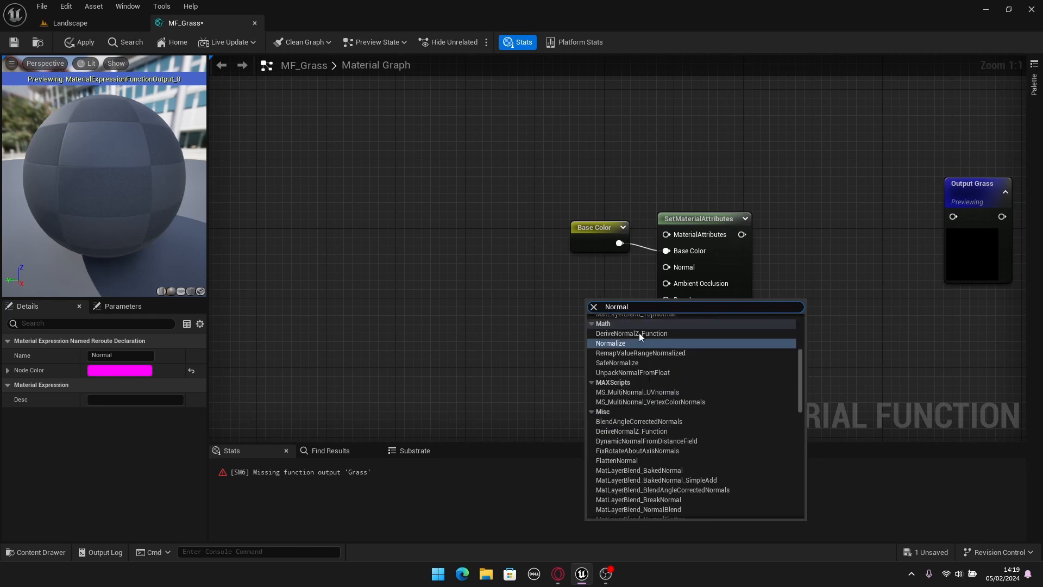
scroll(738, 425, "up", 5)
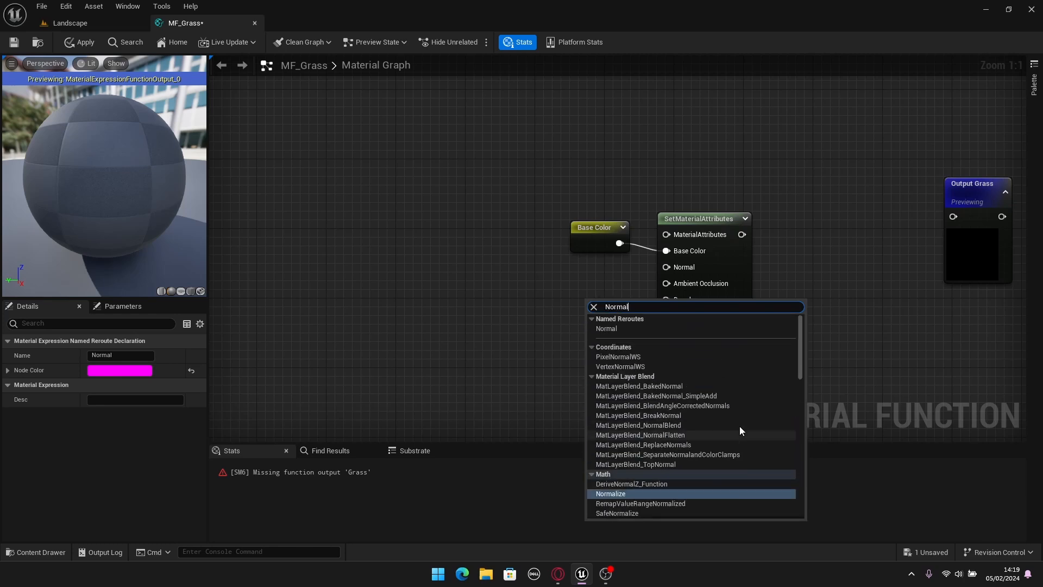
left_click(608, 329)
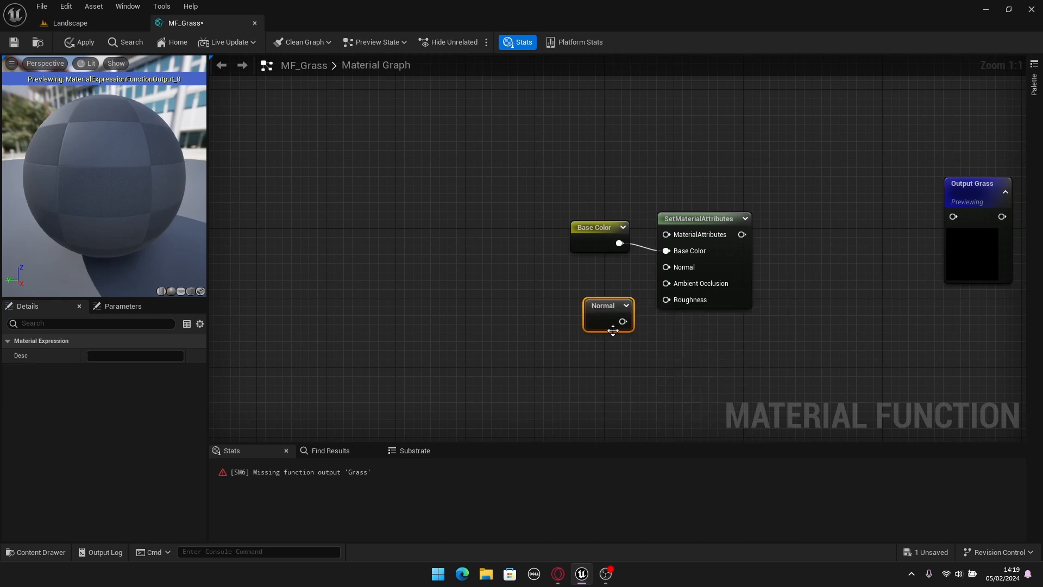
left_click_drag(623, 322, 665, 265)
left_click_drag(604, 317, 581, 274)
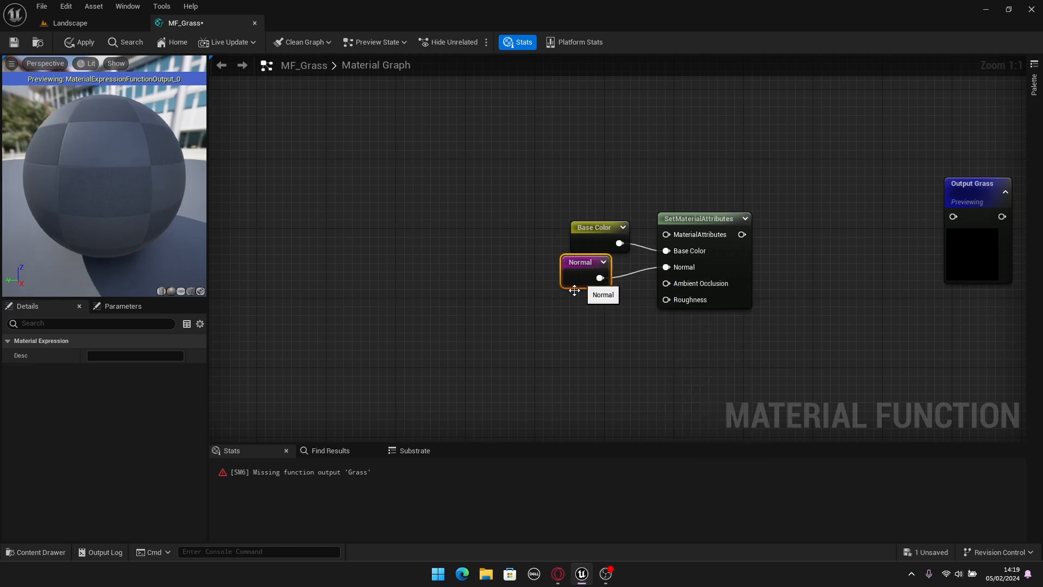
left_click(538, 311)
Add a named reroute declaration called AO beside Grass_ORD and connect that texture's R output to it.
scroll(510, 317, "down", 4)
right_click_drag(384, 304, 616, 296)
scroll(823, 308, "up", 4)
scroll(616, 321, "down", 3)
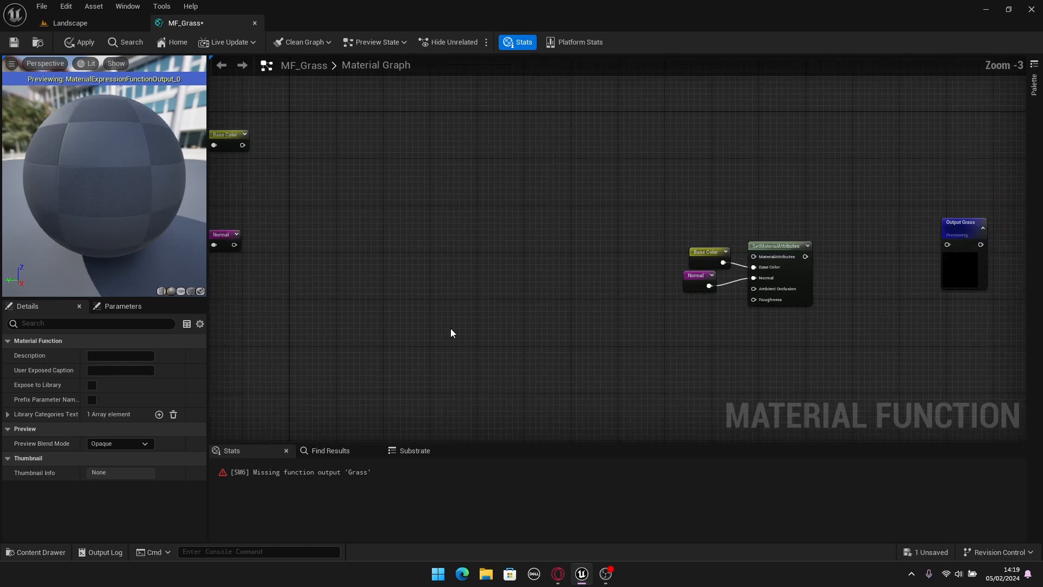
right_click_drag(304, 370, 527, 316)
right_click_drag(445, 299, 548, 282)
scroll(533, 294, "up", 3)
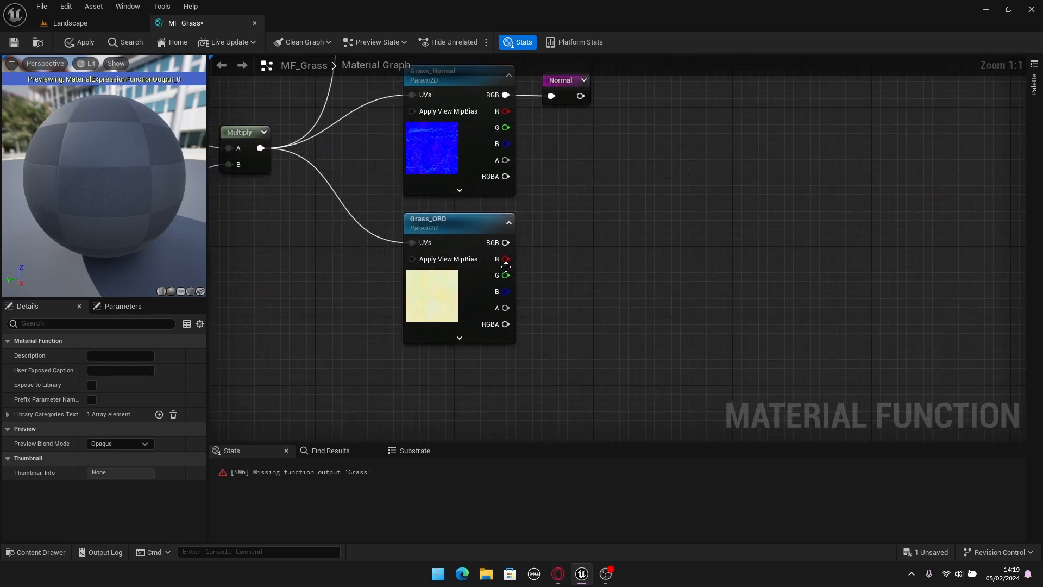
left_click(513, 295)
right_click(583, 258)
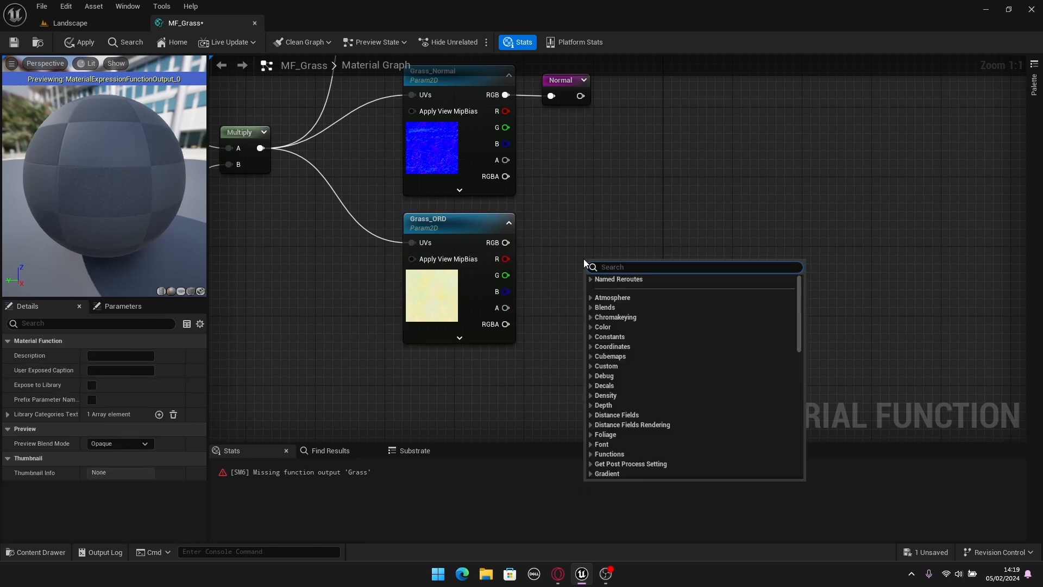
type("named")
key("Return")
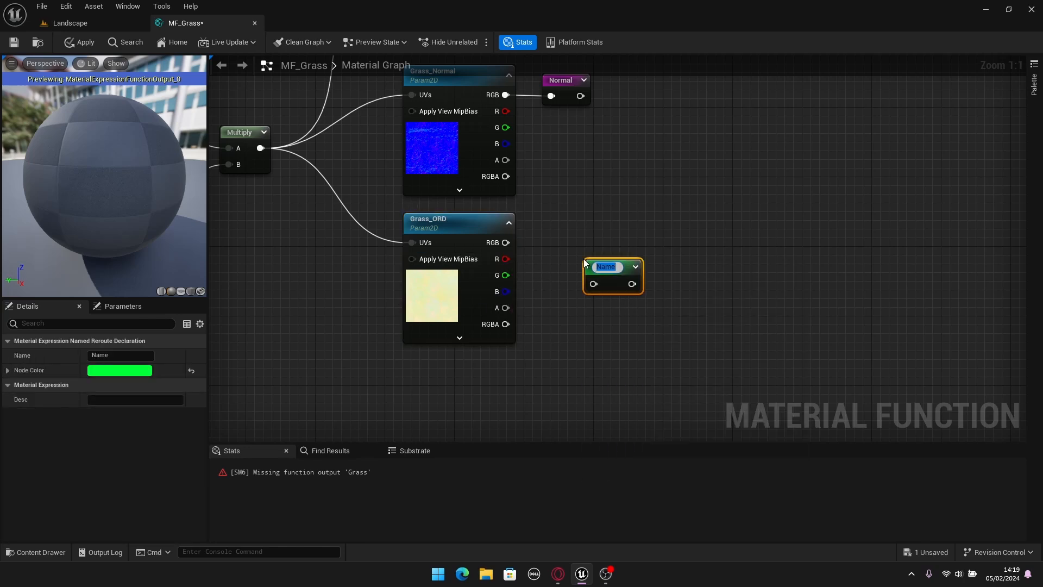
type("AO")
key("Return")
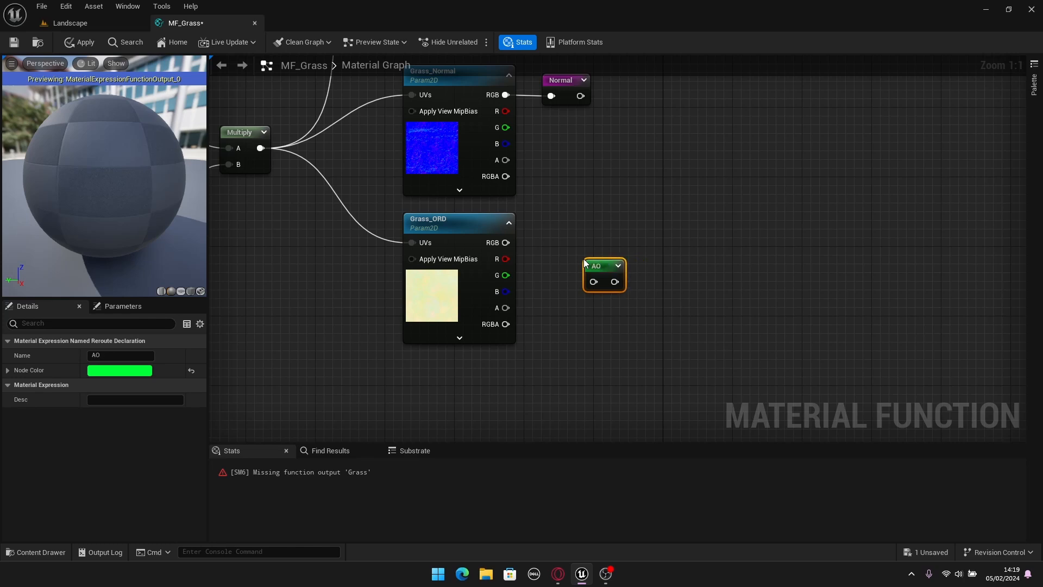
left_click_drag(510, 259, 554, 242)
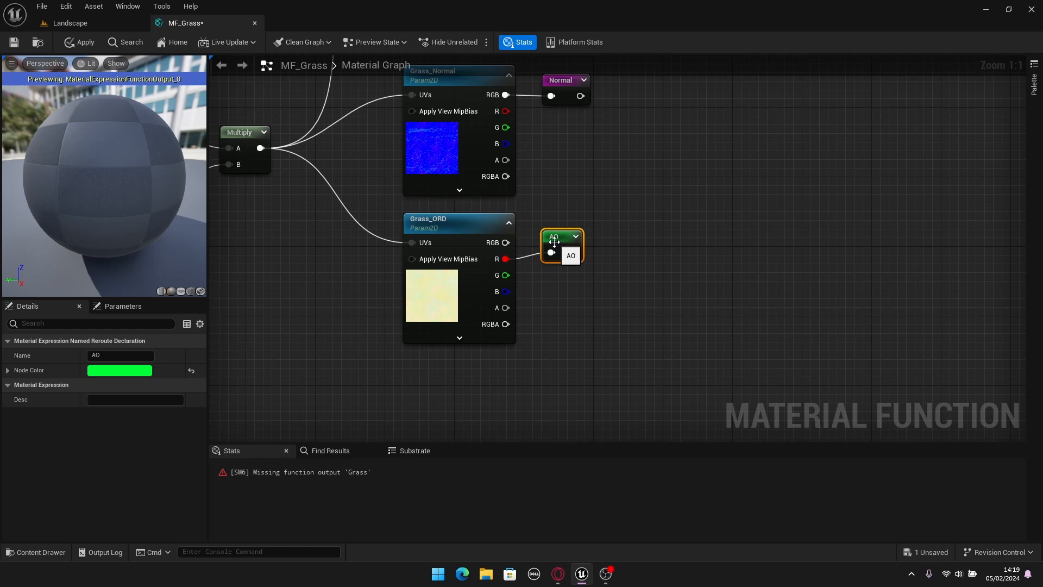
Add a usage node of the AO reroute below the Normal usage and connect it to the Ambient Occlusion input of SetMaterialAttributes.
left_click(728, 269)
scroll(738, 270, "down", 5)
right_click_drag(1000, 252, 669, 256)
scroll(670, 257, "up", 4)
scroll(636, 277, "up", 1)
right_click(607, 295)
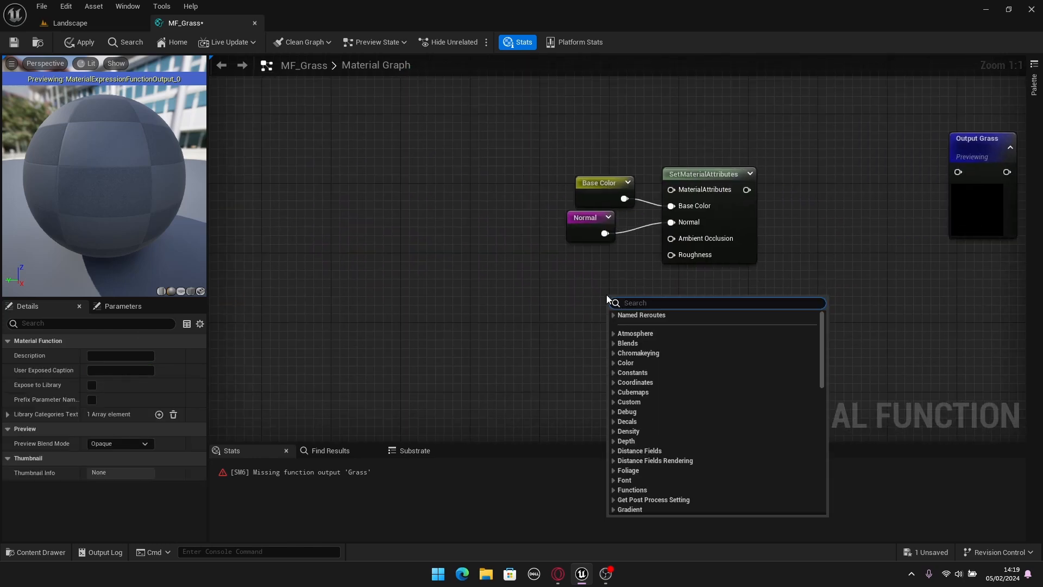
type("AO")
left_click(644, 325)
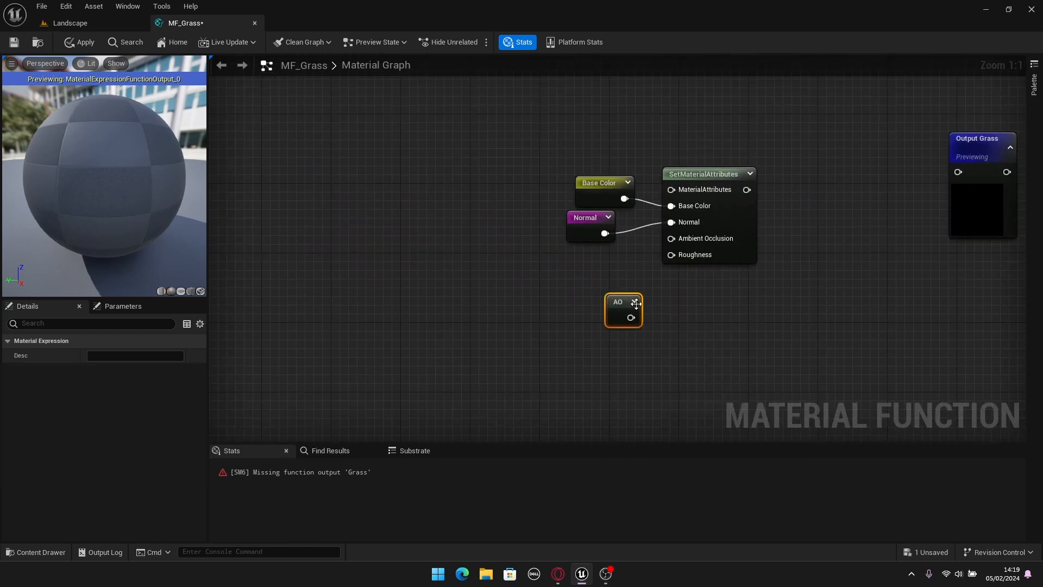
left_click_drag(631, 317, 670, 241)
left_click_drag(622, 300, 593, 257)
left_click(600, 314)
Add a named reroute declaration called Roughness below the AO declaration and connect Grass_ORD's G output to it.
scroll(543, 309, "down", 5)
right_click_drag(462, 298, 672, 293)
scroll(492, 305, "up", 5)
right_click_drag(538, 356, 547, 250)
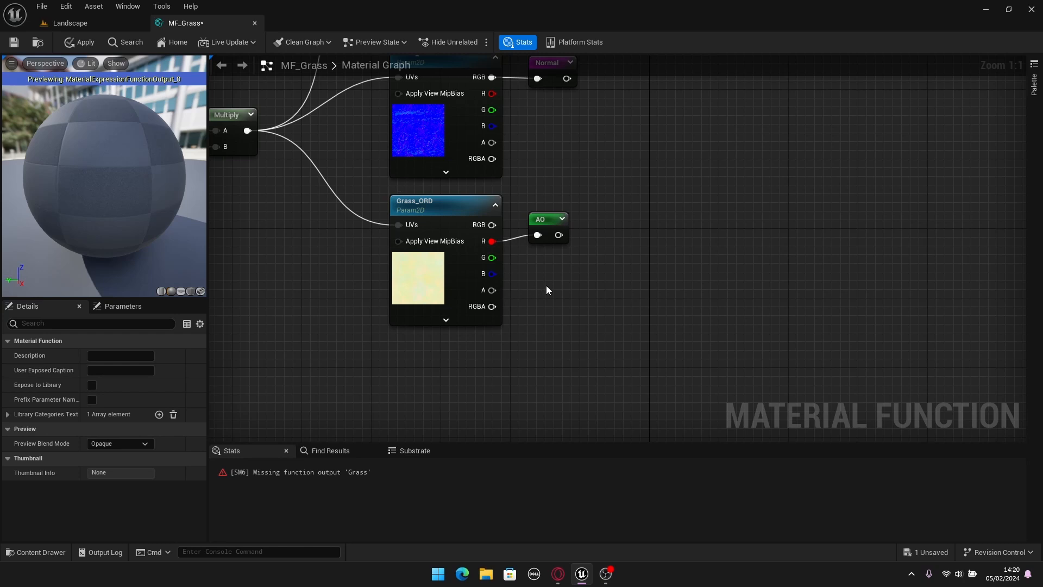
right_click(547, 289)
type("Name")
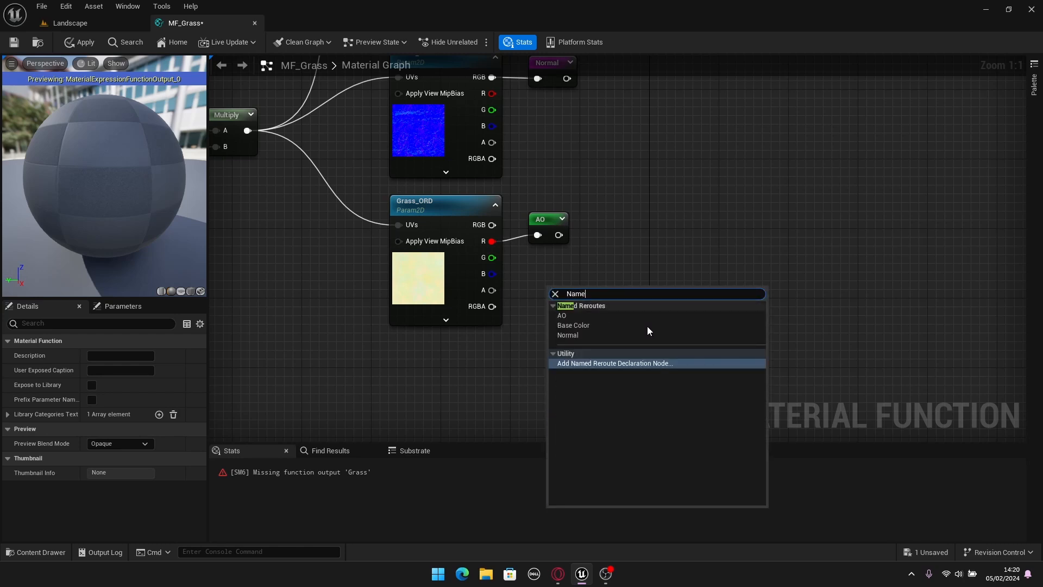
left_click(619, 362)
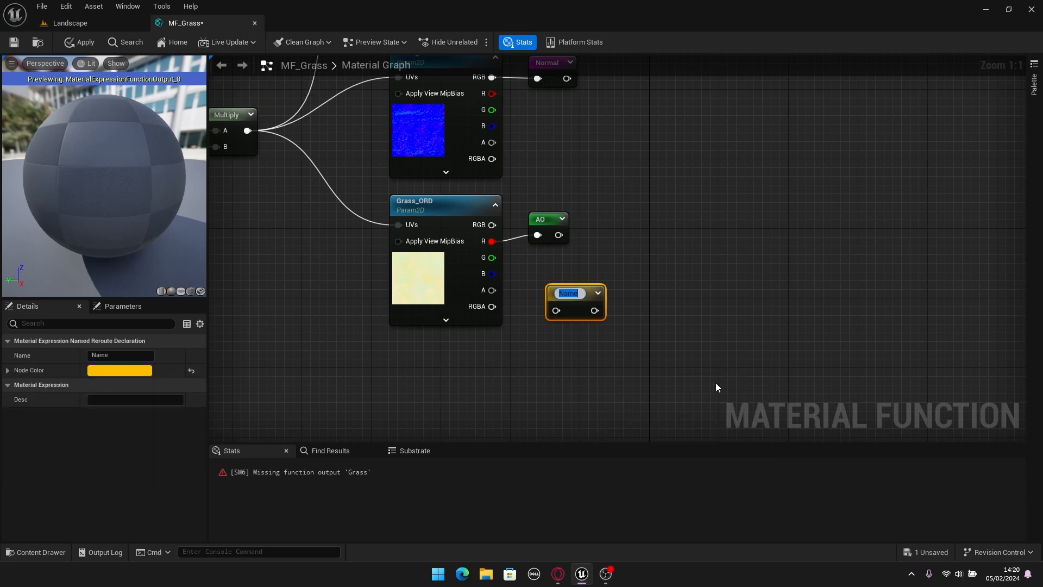
type("Roughnes")
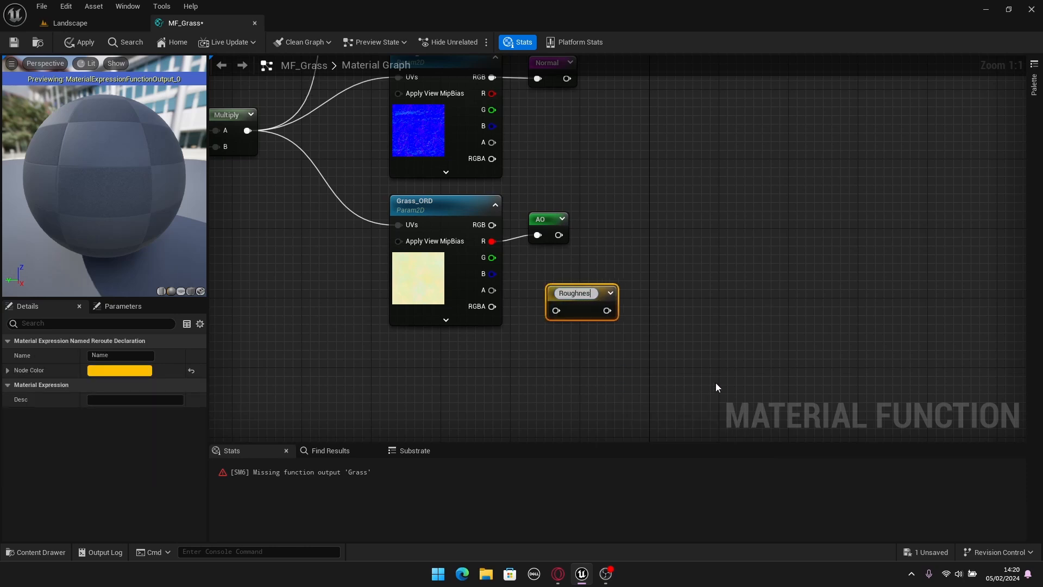
type("s")
key("Return")
left_click_drag(492, 258, 558, 263)
Add a usage node of the Roughness reroute below the AO usage and connect it to the Roughness input of SetMaterialAttributes.
left_click(666, 272)
scroll(833, 240, "down", 5)
right_click_drag(968, 243, 704, 298)
scroll(705, 298, "up", 5)
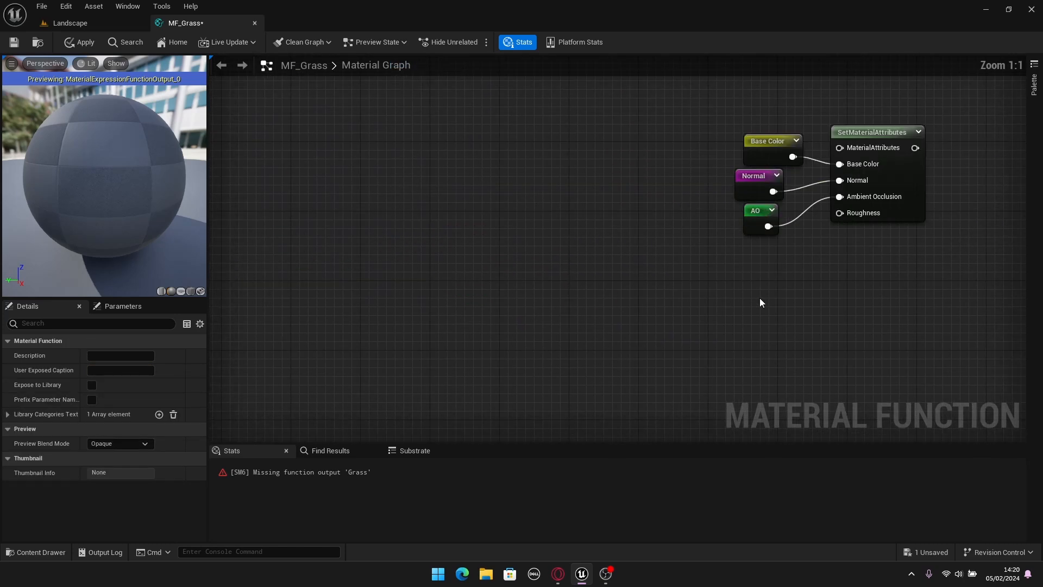
right_click_drag(795, 279, 665, 330)
right_click(639, 330)
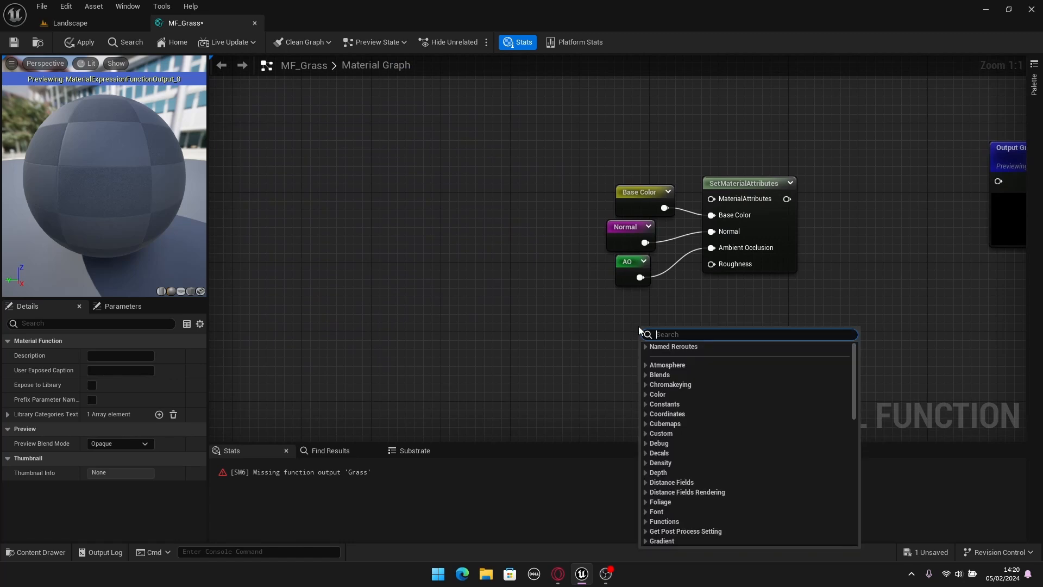
type("Rough")
key("Return")
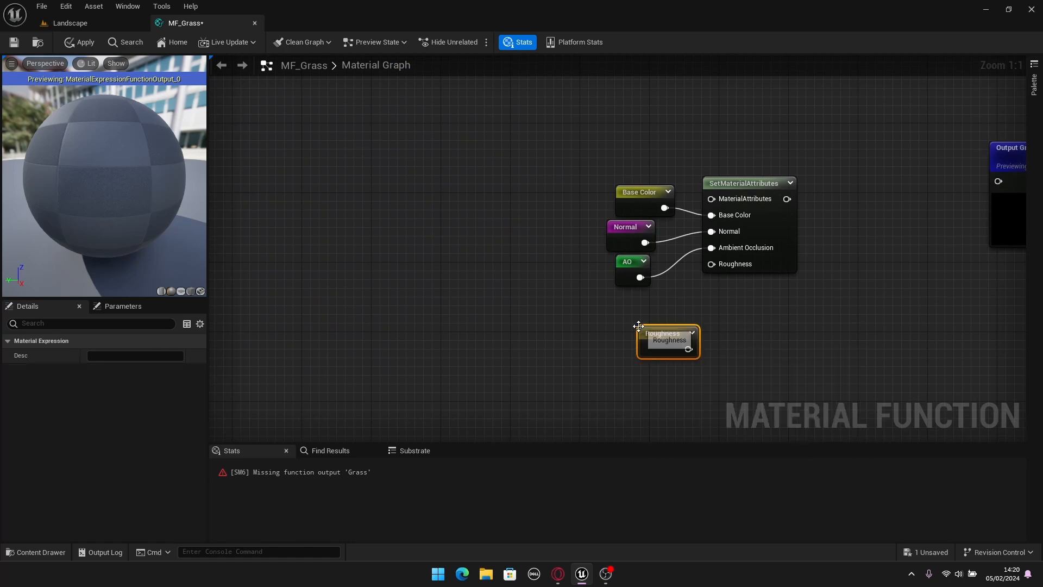
left_click_drag(688, 349, 711, 264)
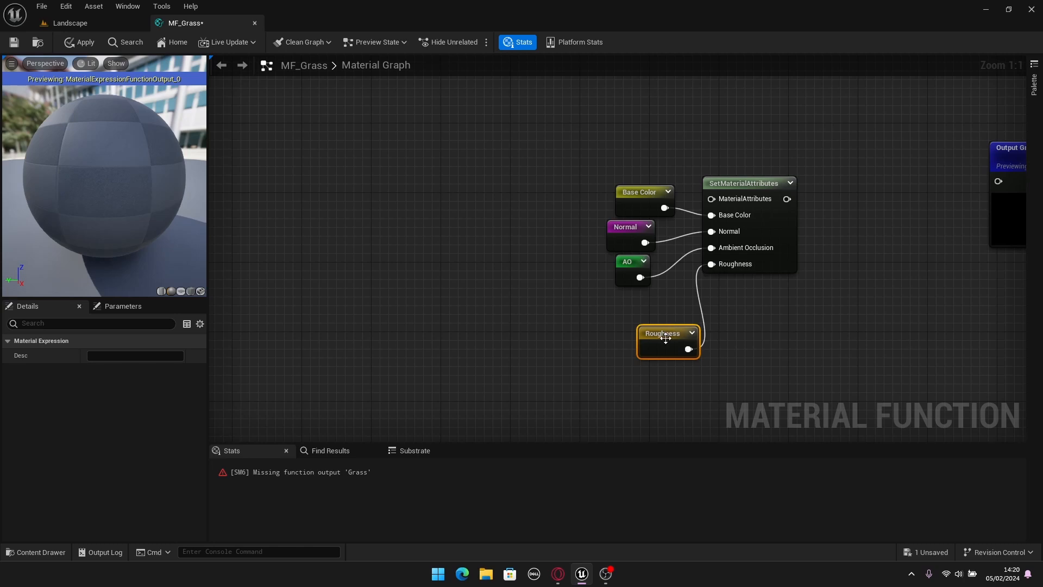
left_click_drag(666, 338, 626, 301)
left_click(766, 316)
Align Output Grass with SetMaterialAttributes and connect the SetMaterialAttributes output to it.
right_click_drag(766, 316, 572, 380)
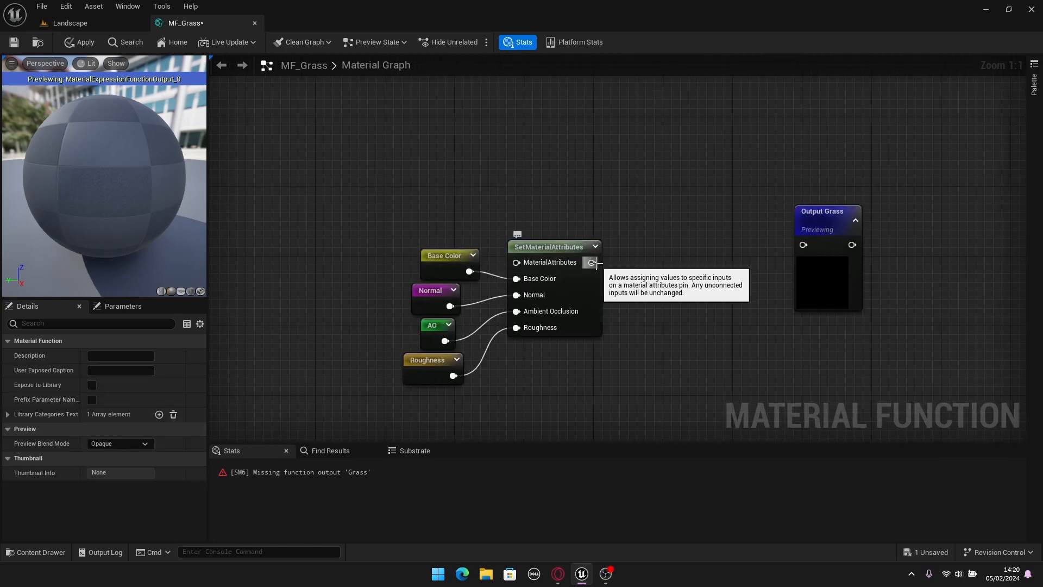
right_click_drag(596, 265, 496, 282)
left_click_drag(742, 235, 716, 270)
left_click_drag(492, 279, 677, 296)
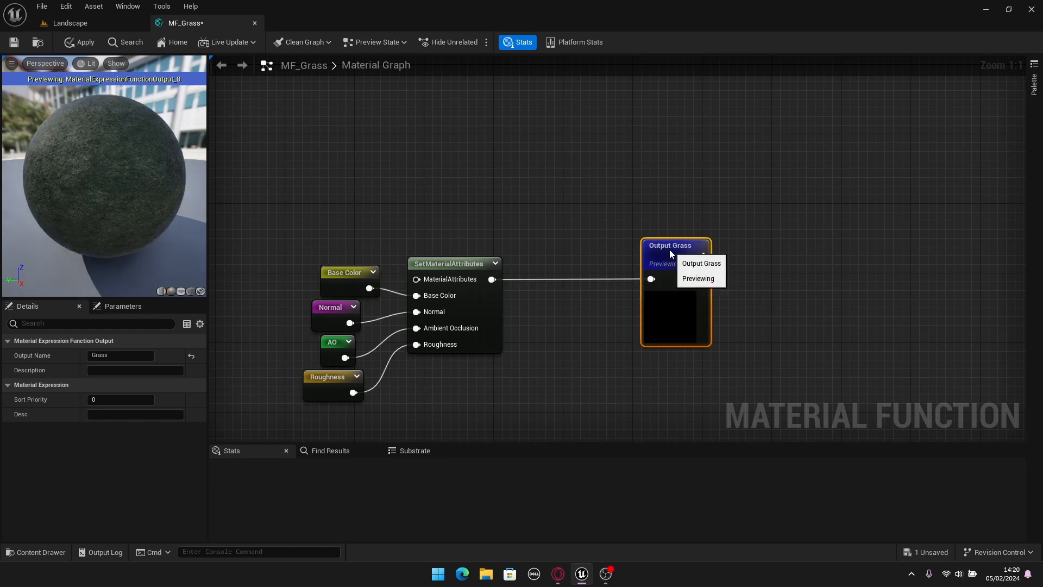
Inspect the grass material on the preview sphere from another angle.
scroll(709, 277, "down", 2)
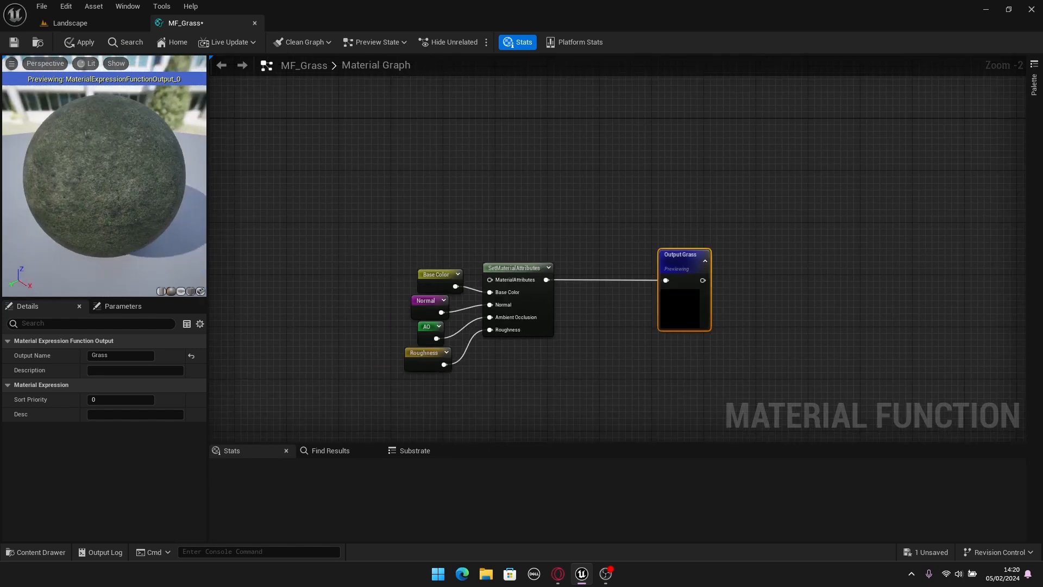
left_click_drag(104, 185, 132, 168)
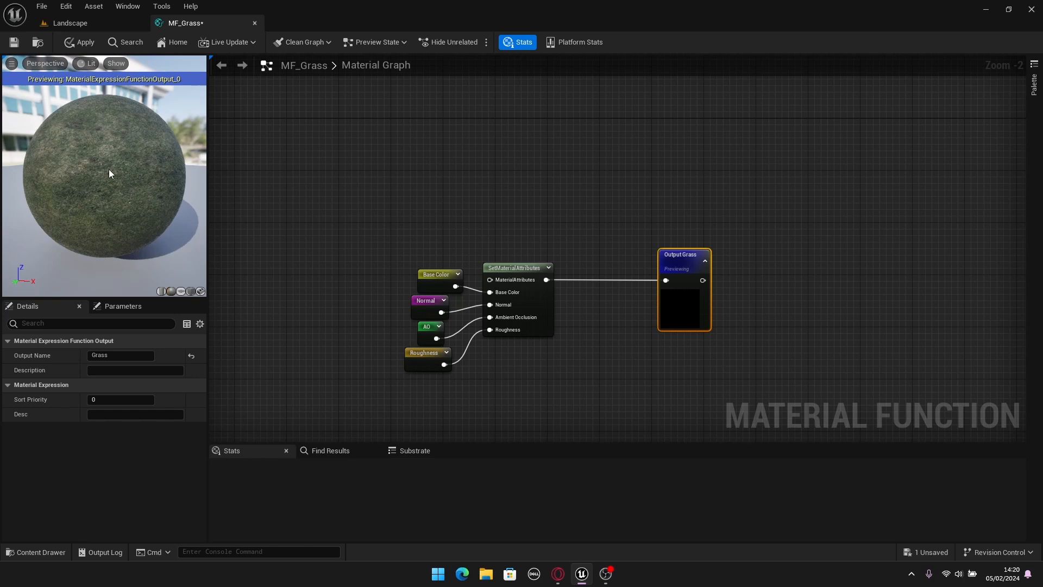
left_click(516, 186)
Apply the changes to the MF_Grass material function and save it.
scroll(516, 186, "down", 4)
right_click_drag(494, 191, 698, 237)
scroll(675, 242, "up", 2)
right_click_drag(522, 203, 662, 217)
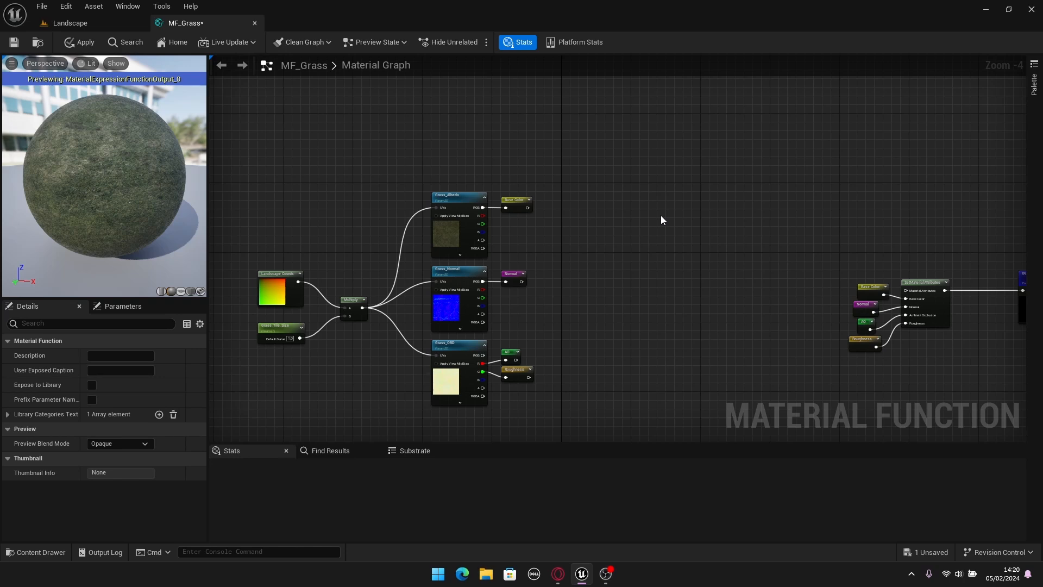
scroll(661, 216, "down", 1)
right_click_drag(661, 217, 635, 212)
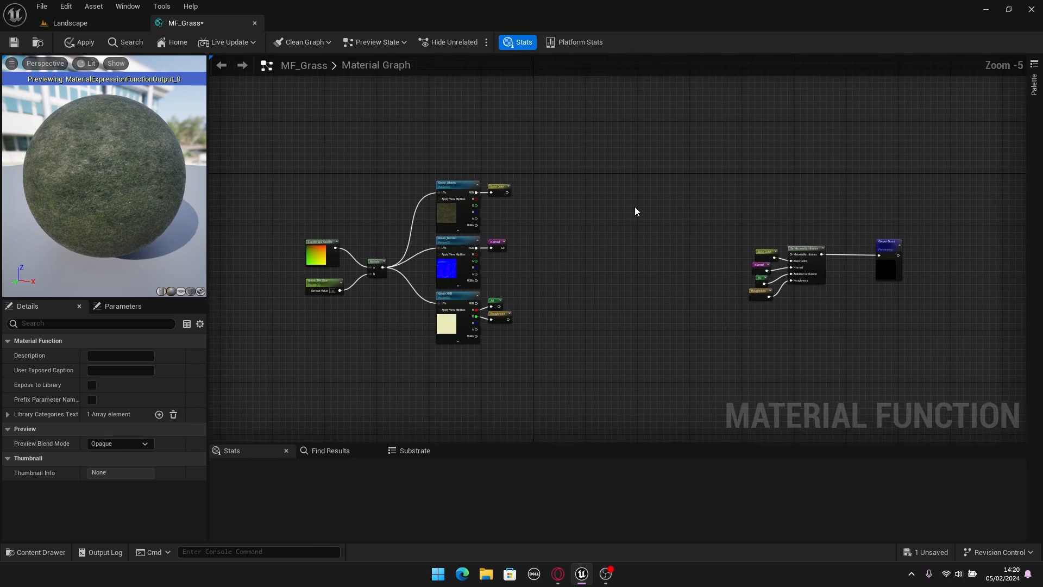
left_click(71, 43)
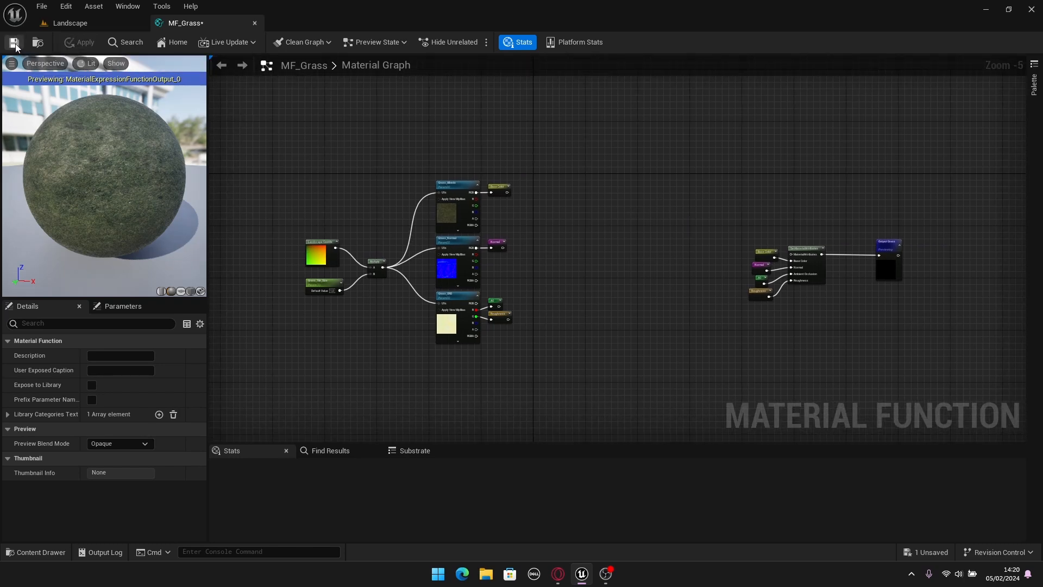
Review the tiling nodes, grass texture parameters and named reroute declarations in the MF_Grass graph.
right_click_drag(577, 177, 585, 182)
scroll(562, 254, "up", 2)
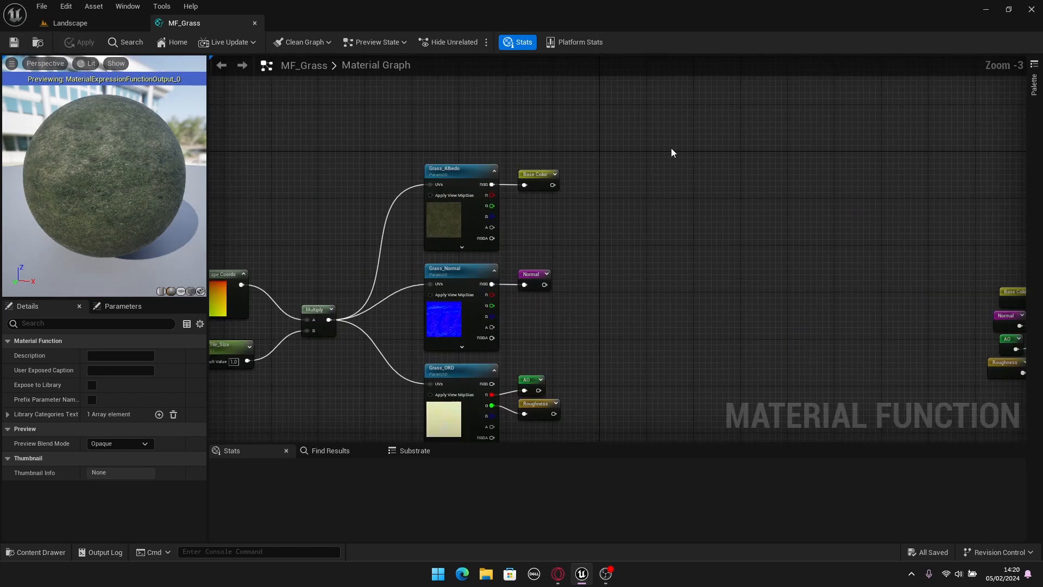
scroll(672, 152, "down", 1)
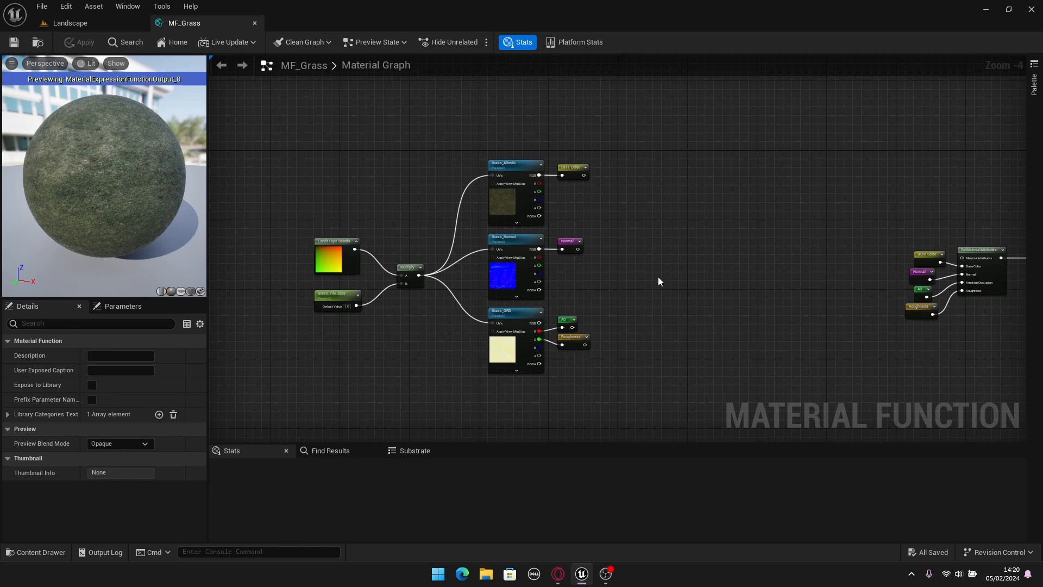
scroll(660, 278, "up", 2)
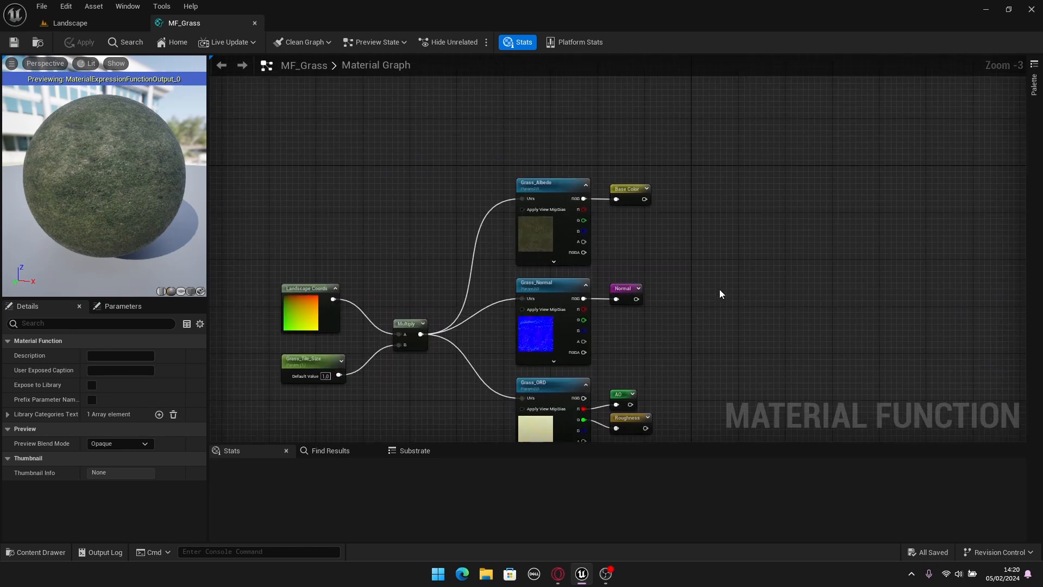
scroll(722, 275, "up", 2)
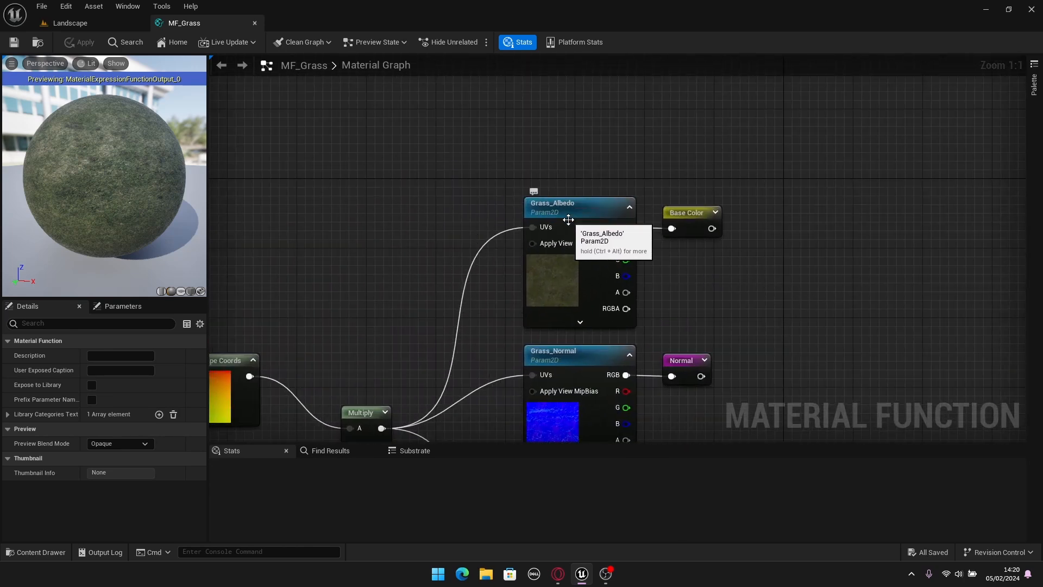
scroll(602, 295, "down", 2)
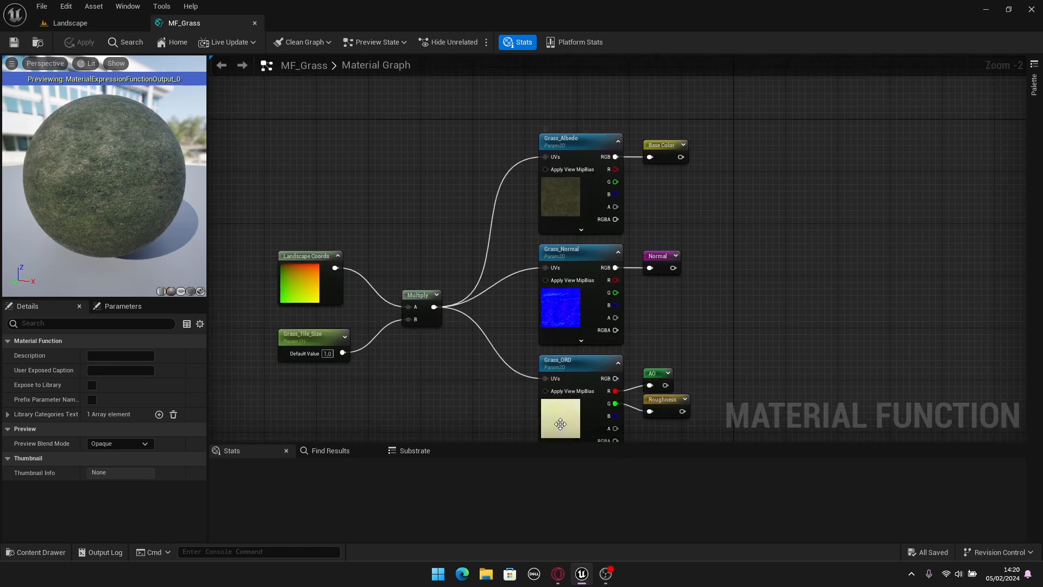
right_click_drag(453, 183, 518, 213)
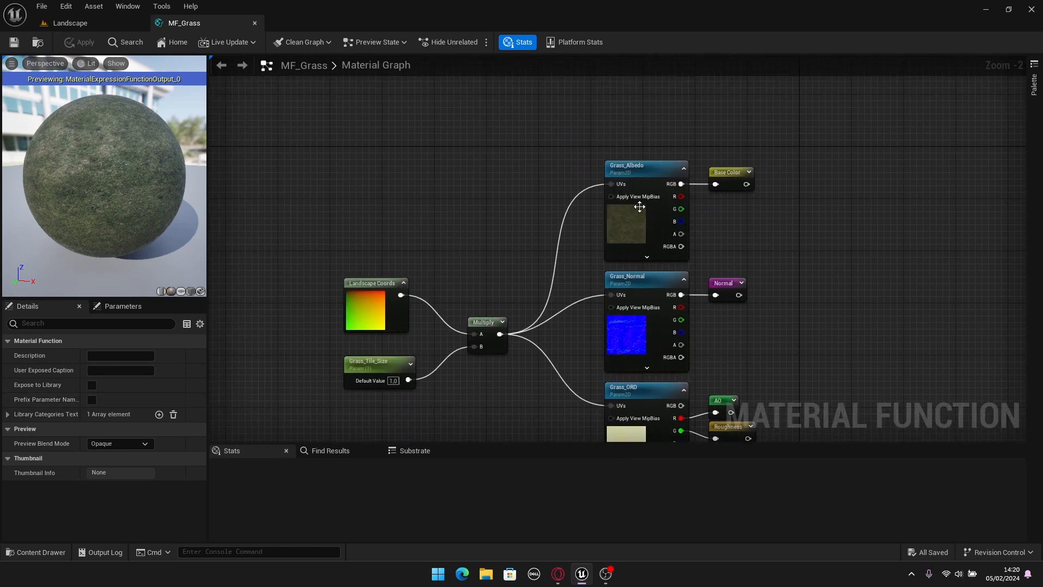
left_click(639, 206)
scroll(503, 202, "down", 2)
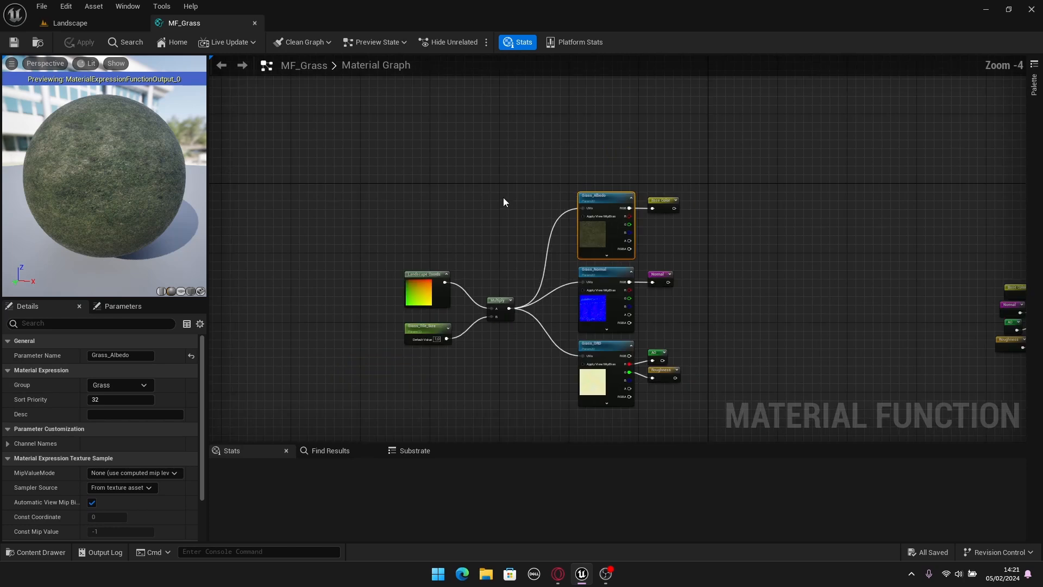
left_click(503, 199)
right_click_drag(789, 319, 631, 288)
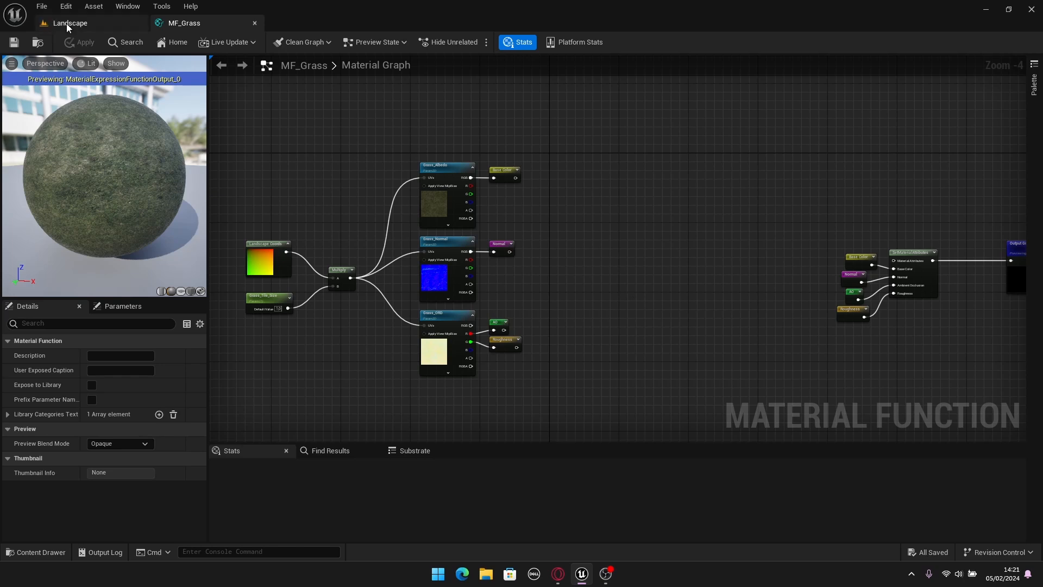
Create a material function named MF_Snow in the Material_Functions folder and open it.
key("ctrl+space")
left_click(80, 468)
right_click(376, 497)
mouse_move(422, 407)
left_click(659, 342)
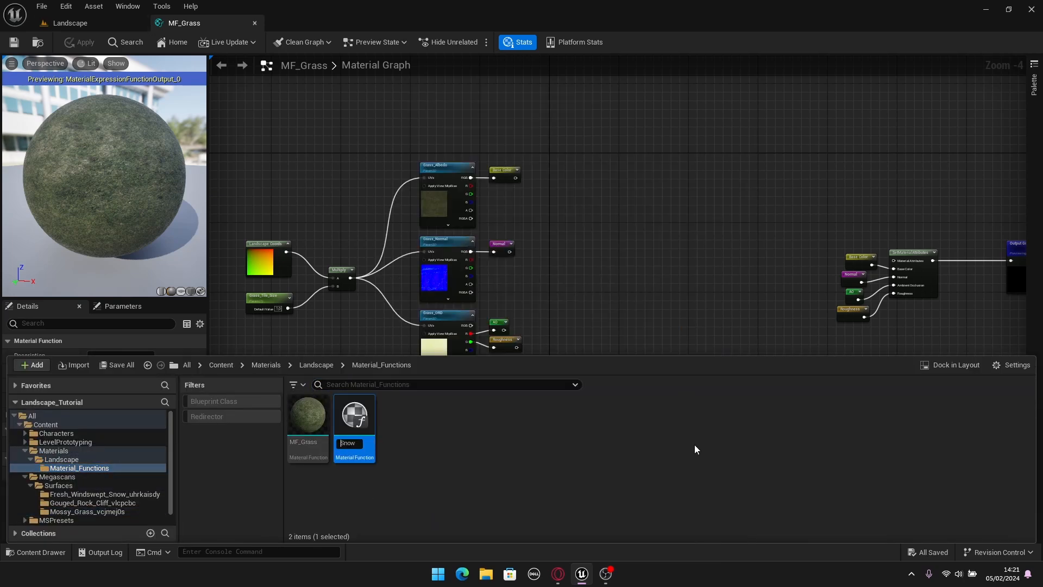
type("MF_")
key("Return")
double_click(359, 416)
Add the three Fresh_Windswept_Snow textures to the MF_Snow graph as texture samples.
left_click(43, 551)
left_click(97, 494)
left_click(355, 430)
left_click(445, 440, "shift")
left_click_drag(446, 440, 485, 150)
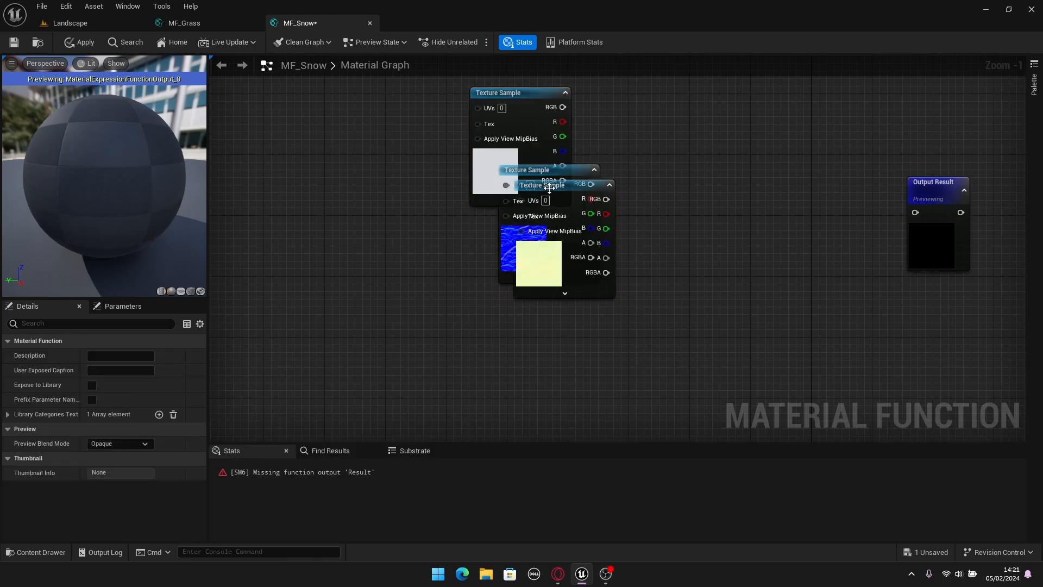
Stack the snow texture samples in a column, with albedo above normal and the packed mask texture below.
left_click_drag(522, 93, 476, 84)
left_click_drag(549, 186, 515, 374)
left_click_drag(552, 172, 500, 225)
left_click_drag(515, 374, 459, 345)
Convert the snow albedo texture sample to a parameter named Snow_Albedo.
right_click_drag(642, 296, 700, 371)
right_click(537, 159)
left_click(585, 207)
type("Snow_")
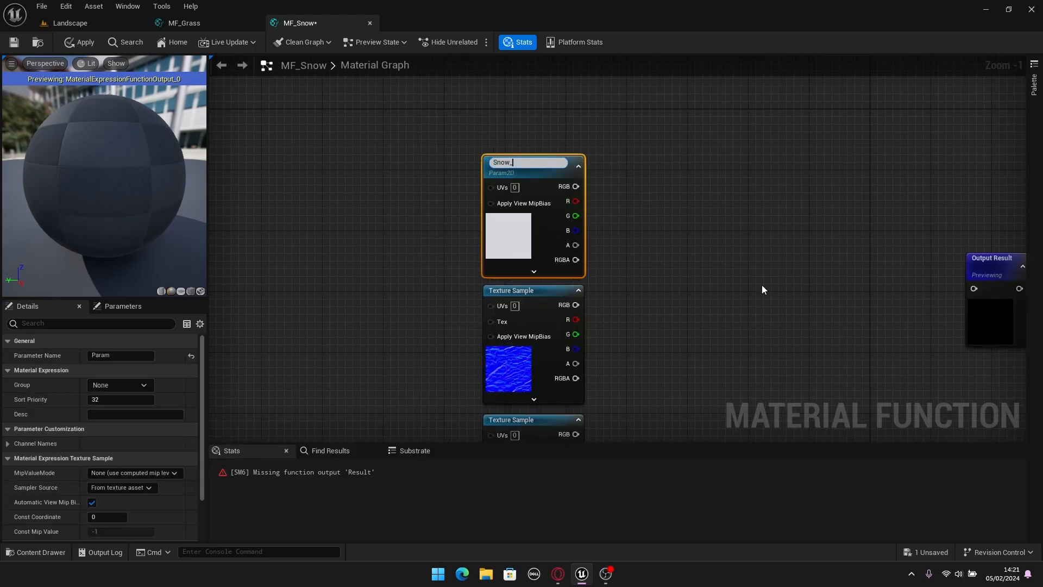
type("Albedo")
Convert the snow normal texture sample to a parameter named Snow_Normal.
right_click_drag(761, 285, 704, 155)
right_click(499, 168)
left_click(565, 215)
type("Snow_Normal")
key("Return")
Convert the remaining snow texture sample to a parameter named Snow_ORD.
right_click(487, 302)
left_click(538, 351)
type("S")
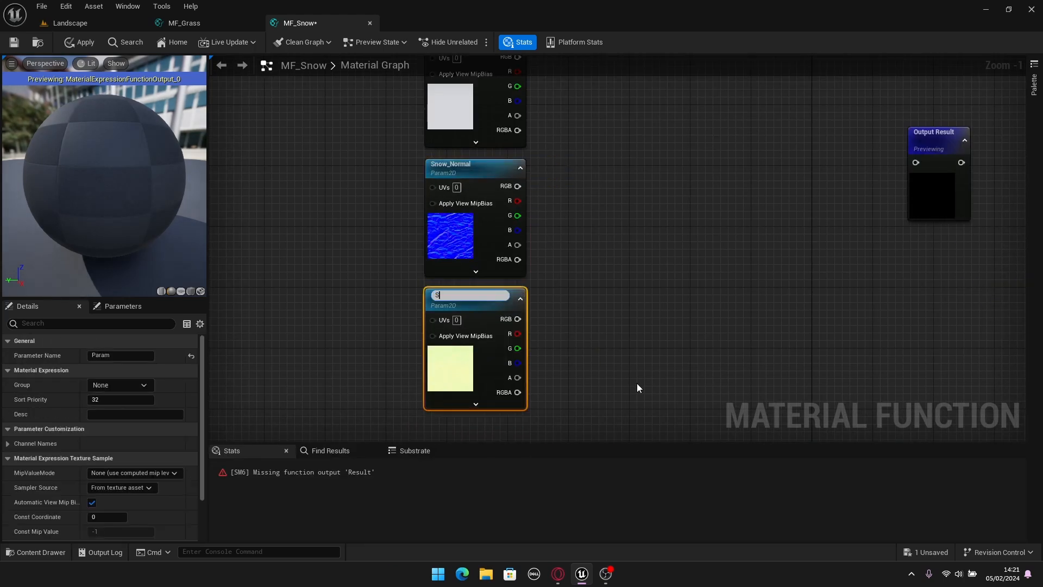
type("now_ORD")
left_click(615, 197)
Assign a parameter group to the snow texture parameters.
right_click_drag(614, 198, 658, 287)
left_click(511, 126)
left_click(114, 385)
left_click(511, 255)
left_click(505, 263)
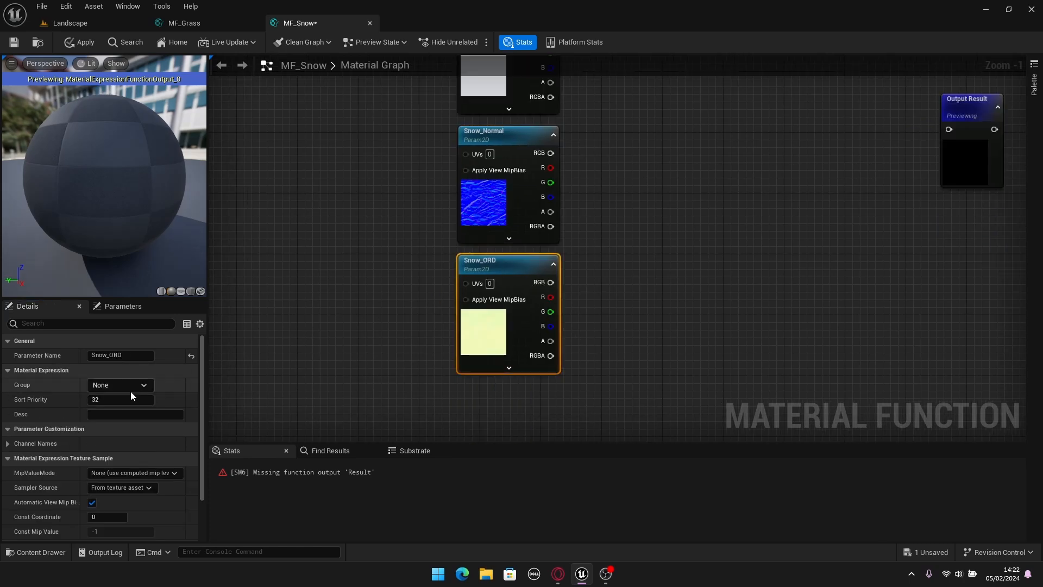
Add a Landscape Coords node and a Multiply node ahead of the snow texture parameters.
right_click_drag(326, 261, 555, 342)
right_click(475, 219)
type("landscape")
key("Return")
left_click_drag(554, 283, 419, 197)
left_click(529, 243)
Add a scalar parameter named Snow_Tile_Size with default value 1 and assign its parameter group.
left_click(397, 292)
type("Snow_Tile_Si")
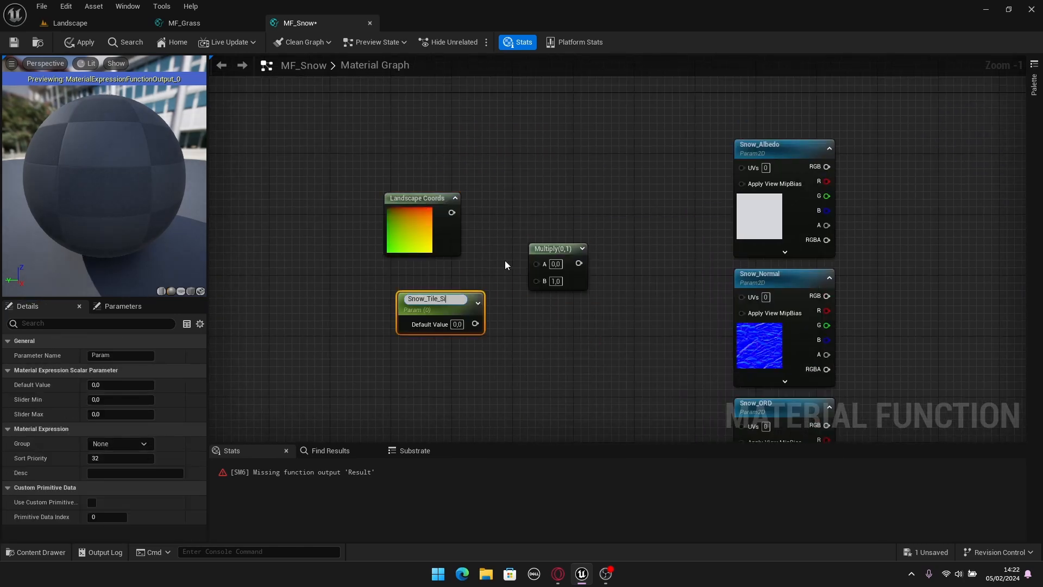
type("ze")
left_click(457, 321)
type("1")
left_click(121, 444)
left_click(122, 462)
Connect Landscape Coords and Snow_Tile_Size to Multiply, and feed its result into the UVs of the snow textures.
left_click_drag(475, 320, 537, 281)
left_click_drag(452, 212, 522, 261)
left_click_drag(401, 215, 578, 248)
right_click_drag(516, 261, 462, 174)
left_click_drag(347, 128, 524, 288)
Create a named reroute declaration called Base Color and connect the Snow_Albedo RGB output to it.
right_click_drag(658, 109, 589, 269)
right_click(601, 236)
type("Base Color")
left_click_drag(540, 192, 610, 258)
left_click_drag(628, 244, 601, 187)
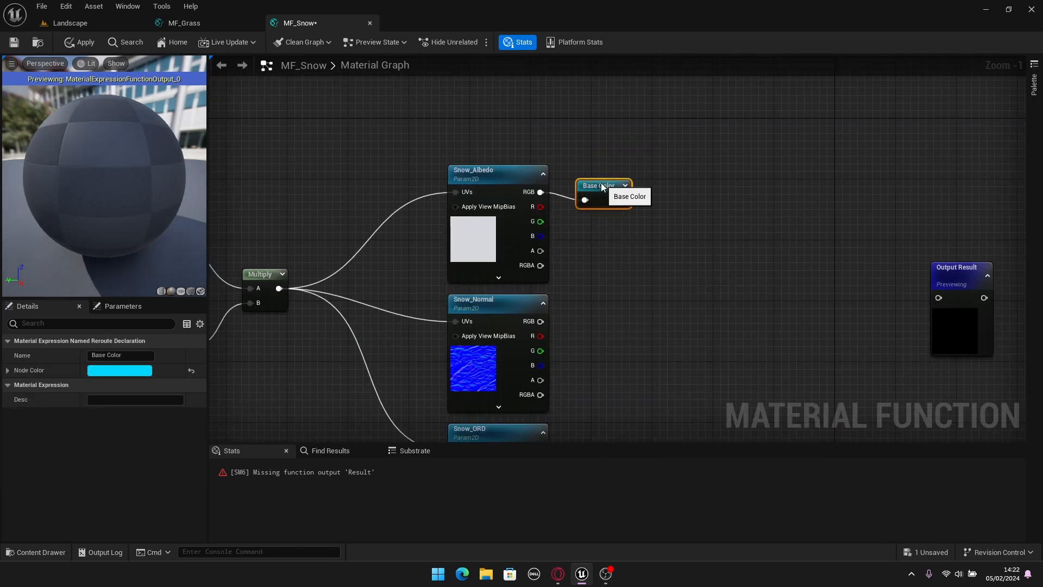
Create a named reroute declaration called Normal and connect the Snow_Normal RGB output to it.
right_click(545, 303)
type("named")
key("Return")
type("Normal")
left_click_drag(479, 266, 552, 321)
left_click_drag(560, 306, 515, 250)
Create a named reroute declaration called AO and connect the red channel of Snow_ORD to it.
right_click_drag(577, 380, 588, 248)
right_click(563, 279)
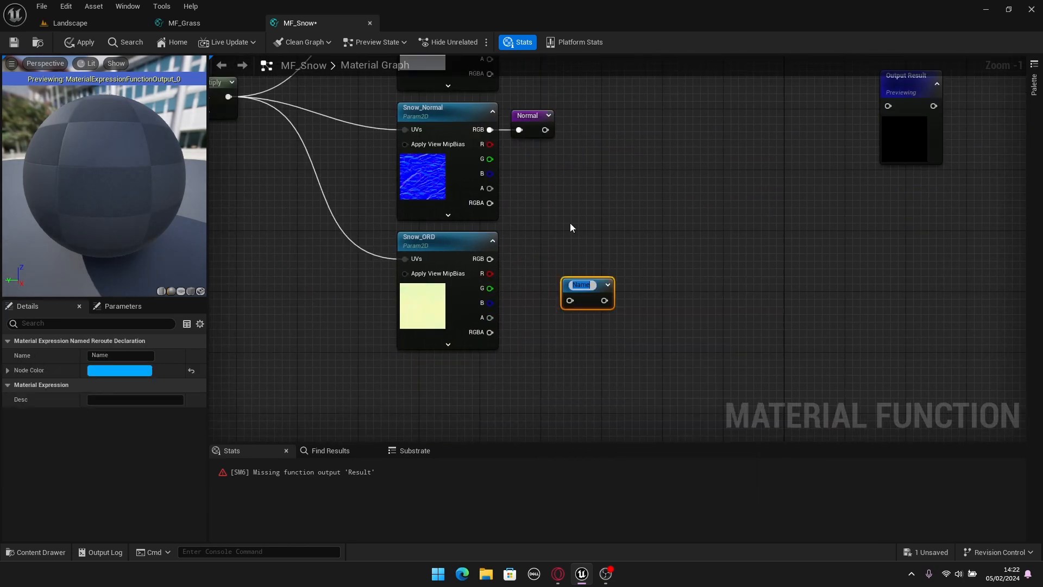
type("AO")
left_click_drag(490, 274, 569, 300)
left_click_drag(584, 305, 549, 272)
Create a named reroute declaration called Roughness and connect the green channel of Snow_ORD to it.
right_click(552, 314)
type("named")
key("Return")
type("Roughness")
key("Return")
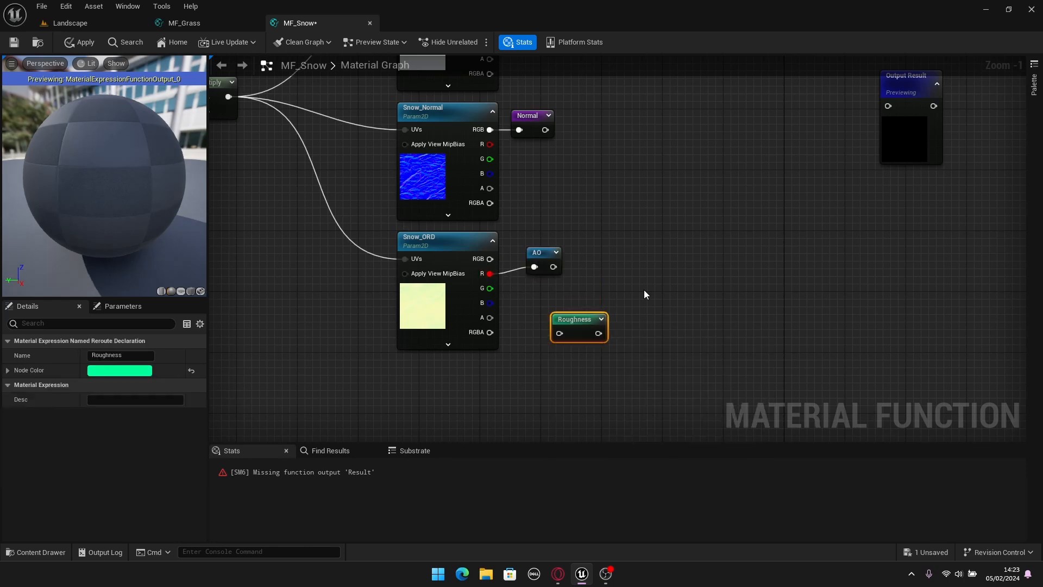
left_click_drag(490, 288, 560, 333)
left_click_drag(577, 320, 544, 291)
Move Output Result farther away and add a SetMaterialAttributes node in front of it.
right_click_drag(649, 299, 413, 437)
left_click_drag(669, 234, 758, 228)
right_click(590, 257)
type("set")
key("Return")
Add Base Color, Normal, Ambient Occlusion and Roughness attributes to the SetMaterialAttributes node.
left_click(139, 356)
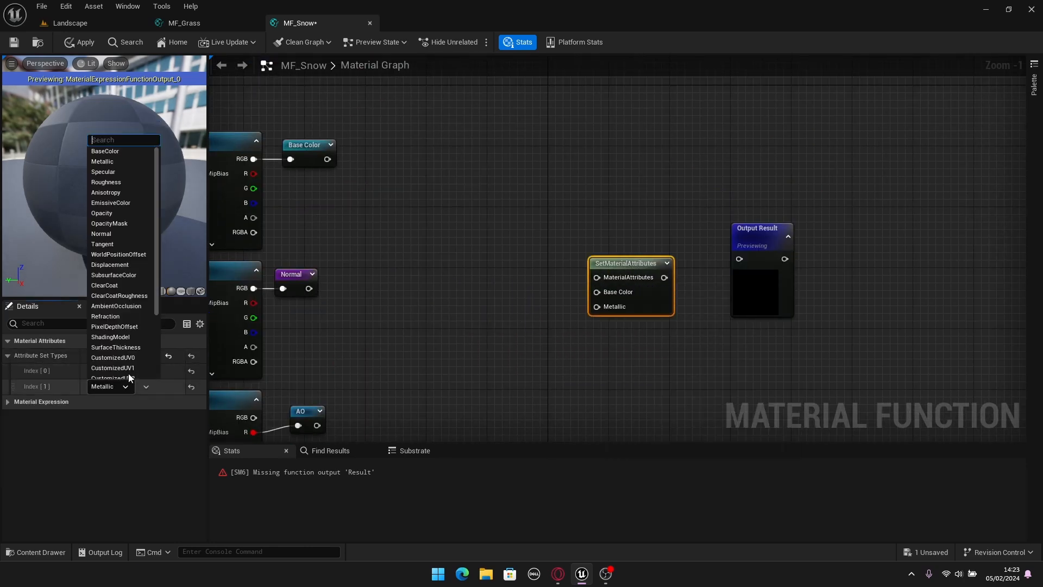
left_click(103, 234)
left_click(140, 356)
left_click(117, 402)
left_click(115, 321)
left_click(140, 355)
left_click(117, 418)
left_click(107, 214)
Reposition the output nodes and connect SetMaterialAttributes to Output Result.
left_click_drag(759, 229, 889, 221)
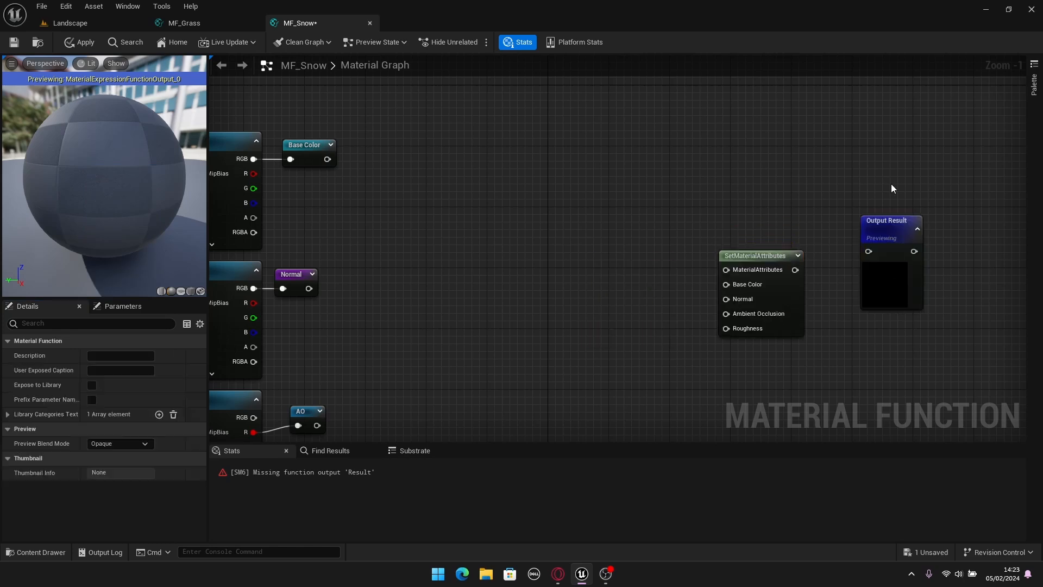
right_click_drag(892, 185, 771, 211)
left_click_drag(696, 275, 748, 277)
Place the Base Color and Normal reroutes beside SetMaterialAttributes and connect them to the matching inputs.
right_click(561, 286)
type("Base")
key("Return")
left_click_drag(608, 305, 627, 290)
right_click(527, 346)
type("Norma")
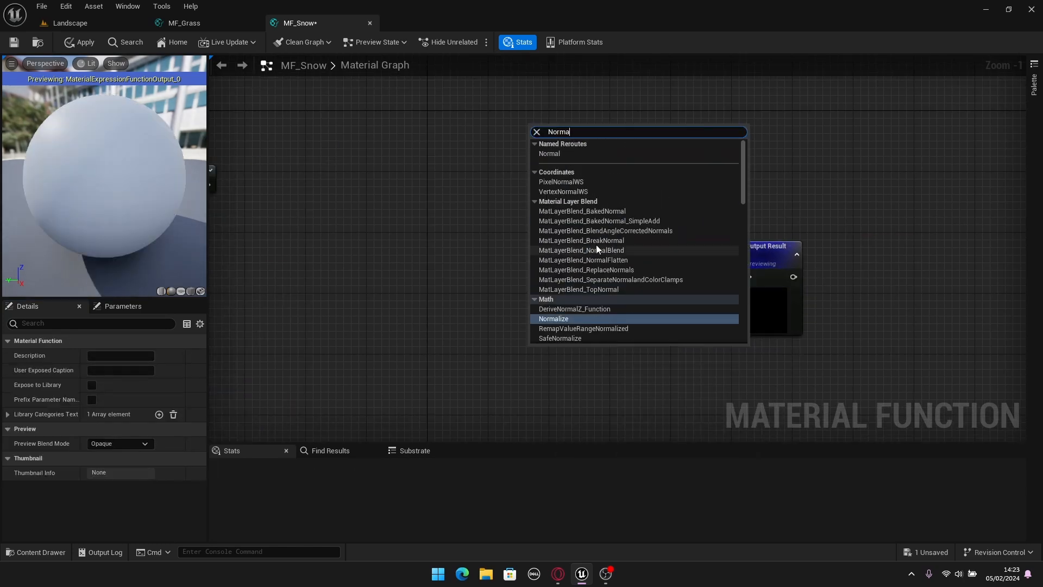
left_click(549, 154)
left_click_drag(561, 366, 627, 305)
left_click_drag(556, 353, 562, 309)
Place the AO reroute below Normal and connect it to Ambient Occlusion on SetMaterialAttributes.
right_click(545, 373)
type("AO")
key("Return")
left_click_drag(568, 393, 626, 320)
left_click_drag(547, 388, 537, 354)
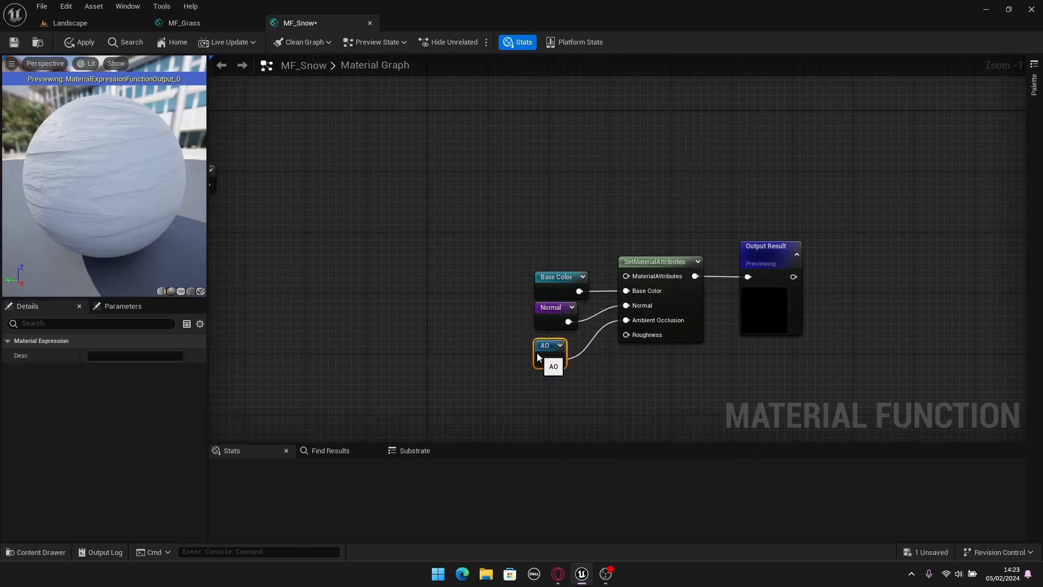
Connect the Roughness reroute to the Roughness input of SetMaterialAttributes, then apply and save MF_Snow.
right_click(516, 412)
type("Rough")
key("Return")
left_click_drag(561, 431, 627, 321)
left_click(77, 43)
left_click(14, 43)
Create a material function named MF_Cliff in the Material_Functions folder and open it.
left_click(36, 552)
left_click(87, 468)
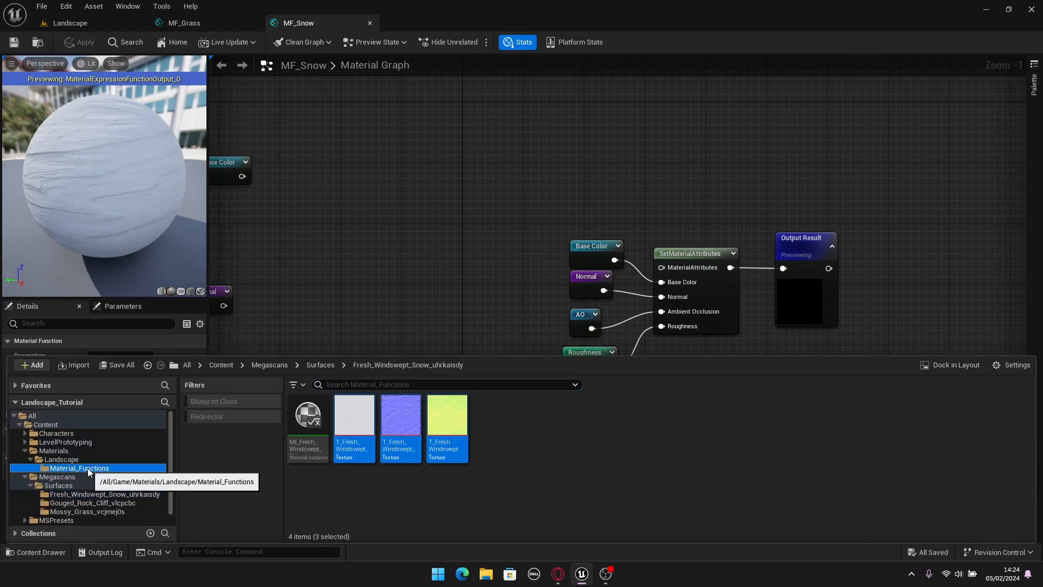
right_click(413, 494)
mouse_move(546, 402)
left_click(679, 426)
type("MF_Cliff")
key("Return")
key("Return")
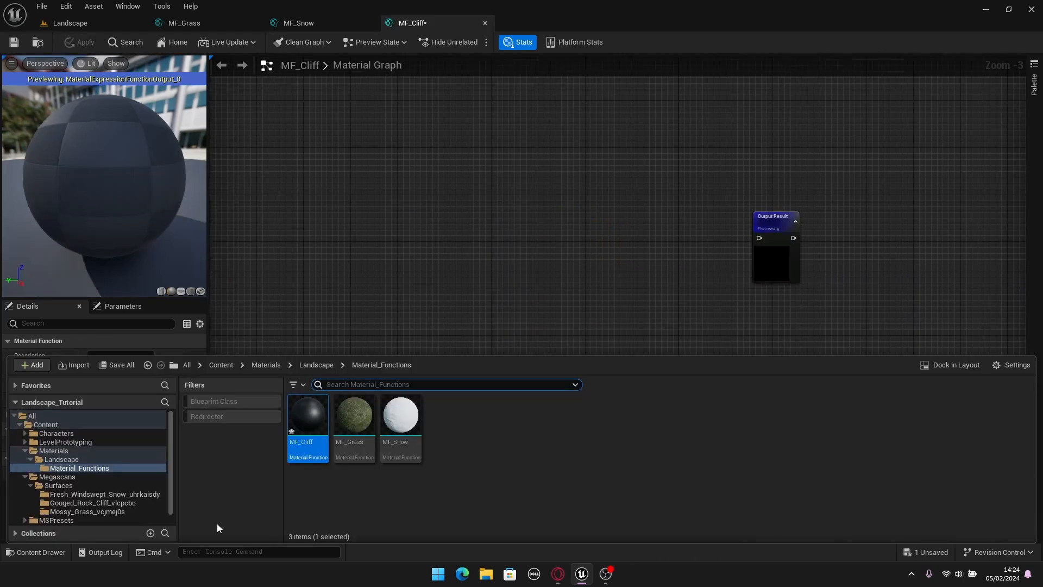
Add the three Gouged_Rock_Cliff textures to the MF_Cliff graph as texture samples.
left_click(92, 503)
left_click(355, 428)
left_click(451, 443, "shift")
left_click_drag(452, 443, 463, 196)
Stack the cliff texture samples in a column, with albedo above normal and the mask texture below.
left_click_drag(502, 202, 502, 132)
left_click_drag(534, 228, 538, 340)
left_click_drag(524, 218, 514, 217)
left_click_drag(535, 341, 505, 316)
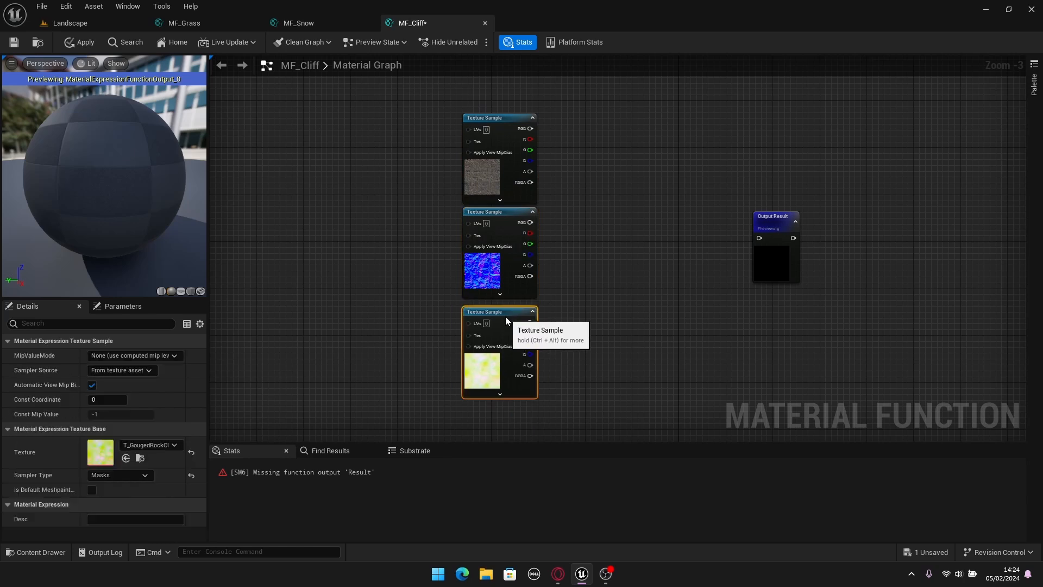
Add a Landscape Coords node and connect it to input A of a new Multiply node.
right_click_drag(353, 234, 532, 283)
right_click(419, 259)
type("Land")
left_click(460, 317)
left_click_drag(443, 263, 477, 241)
left_click(471, 227)
Add a scalar parameter named Cliff_Tile_Size with default value 1.
right_click(442, 314)
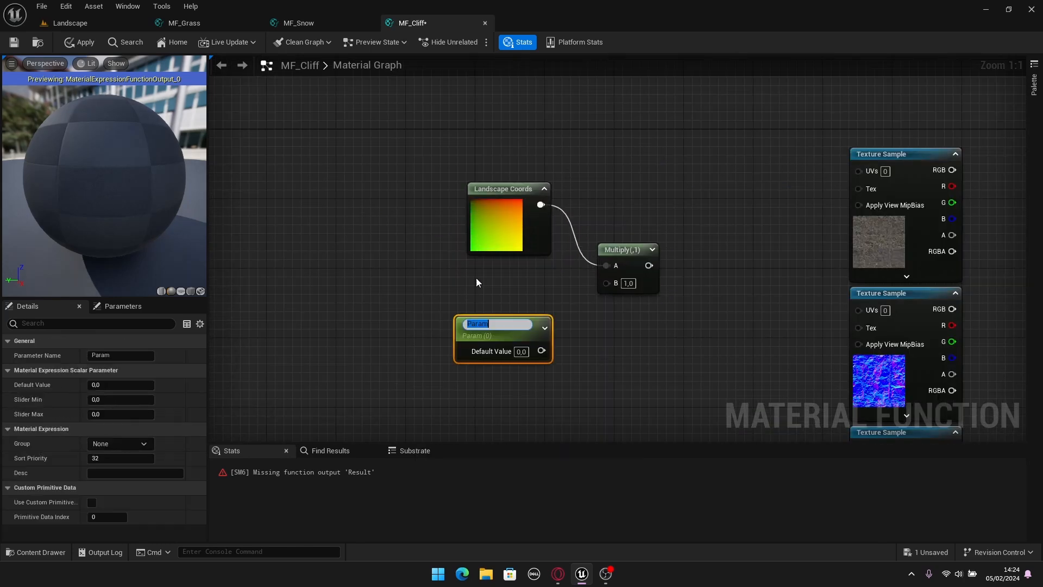
type("Cliff_Tile_Size")
left_click(521, 349)
type("1")
Connect Cliff_Tile_Size to Multiply input B and the Multiply output to the UVs of all three cliff textures.
left_click(547, 289)
left_click_drag(541, 347, 858, 171)
right_click_drag(787, 234, 576, 136)
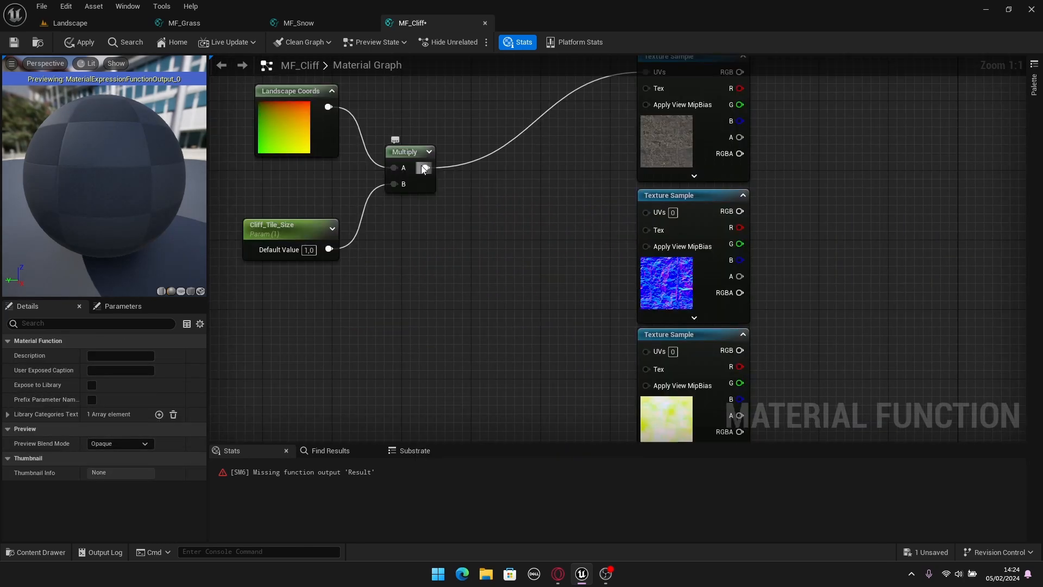
left_click_drag(423, 167, 646, 213)
left_click_drag(397, 112, 619, 296)
Set the parameter group of Cliff_Tile_Size to Cliff.
left_click(407, 226)
left_click(112, 444)
type("Cliff")
Convert the cliff colour texture sample into a parameter named Cliff_Albedo.
right_click_drag(679, 163, 444, 296)
right_click(554, 189)
left_click(592, 220)
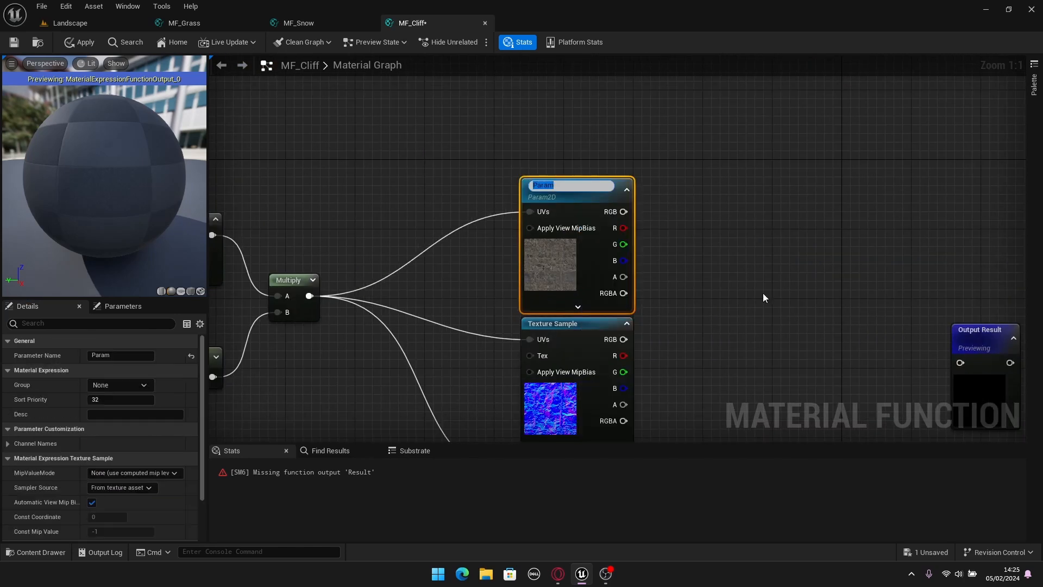
type("Cliff_Base")
left_click(763, 294)
Convert the cliff normal map texture sample into a parameter named Cliff_Normal.
right_click_drag(764, 294, 710, 149)
right_click(545, 181)
left_click(580, 224)
type("Cliff_Normal")
left_click(718, 290)
Convert the remaining packed cliff texture sample into a parameter named Cliff_ORD.
right_click_drag(718, 291, 677, 202)
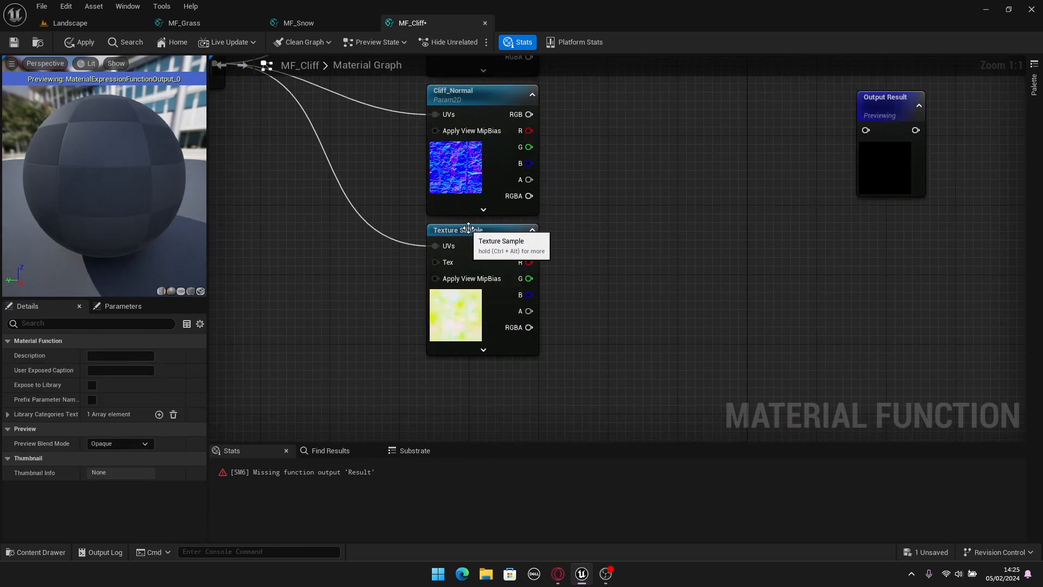
right_click(468, 228)
left_click(505, 267)
type("Cliff_ORD")
left_click(637, 308)
Add a named reroute declaration called Base Color, feed it from the RGB output of Cliff_Albedo and place it beside that texture.
right_click(539, 229)
type("Name")
left_click(581, 259)
type("Base Colo")
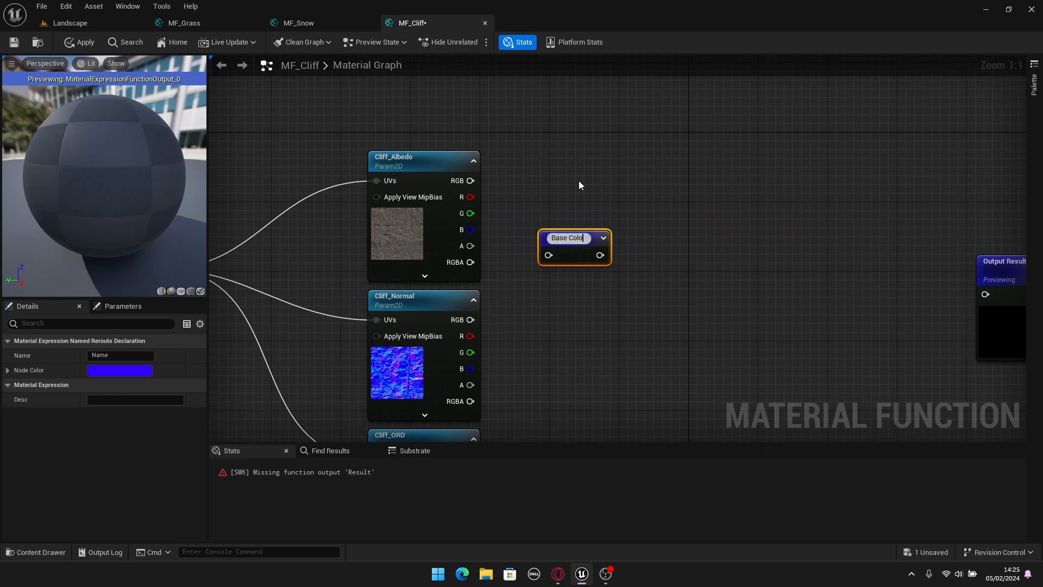
type("r")
left_click_drag(470, 181, 548, 255)
left_click_drag(561, 240, 521, 167)
Add a named reroute declaration called Normal and feed it from the RGB output of Cliff_Normal.
right_click(521, 316)
left_click(564, 346)
type("Normal")
left_click_drag(470, 320, 562, 371)
Add a named reroute called AO, fed from the R output of Cliff_ORD, and place it beside that texture.
right_click(554, 347)
key("Return")
type("AO")
left_click_drag(575, 355, 536, 334)
Add a named reroute declaration called Roughness below AO and feed it from the G output of Cliff_ORD.
right_click_drag(517, 390, 509, 315)
right_click(510, 315)
key("Return")
type("Rough")
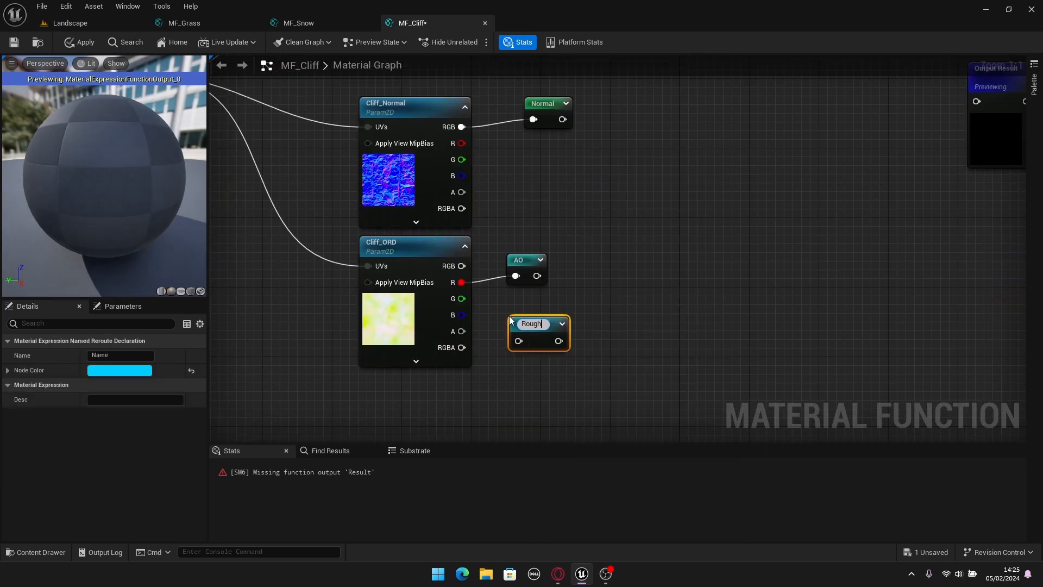
type("ness")
left_click_drag(461, 298, 518, 341)
Add a SetMaterialAttributes node near Output Result with BaseColor and Normal as its first two attribute types.
right_click(528, 278)
type("set")
key("Return")
left_click(137, 356)
left_click(137, 356)
left_click(111, 387)
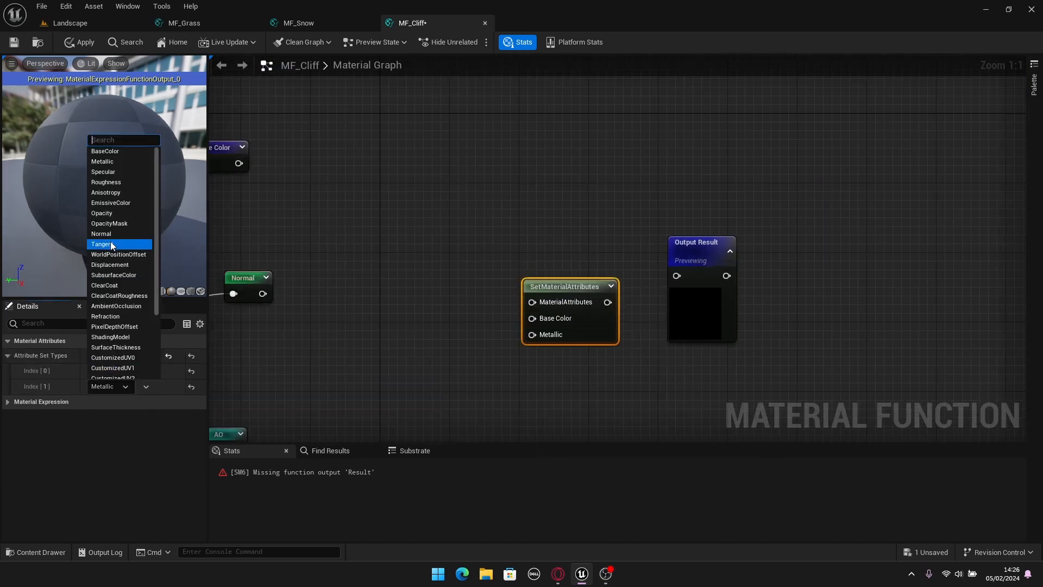
left_click(102, 234)
Add AmbientOcclusion and Roughness to the attribute types of the SetMaterialAttributes node.
left_click(137, 355)
left_click(111, 402)
left_click(121, 322)
left_click(137, 355)
left_click(111, 417)
left_click(108, 213)
Place the Base Color and Normal reroutes beside SetMaterialAttributes and connect them to its matching inputs.
right_click_drag(746, 225, 797, 197)
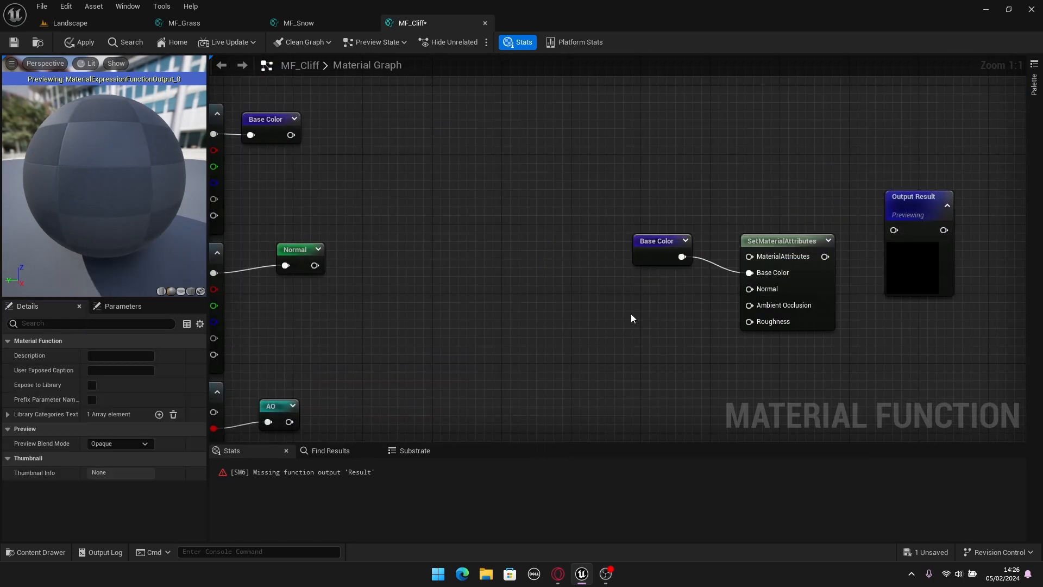
right_click(631, 314)
type("Normal")
left_click(654, 345)
left_click_drag(671, 335, 750, 289)
left_click_drag(651, 320, 651, 276)
Place the AO and Roughness reroutes and connect them to the Ambient Occlusion and Roughness inputs of SetMaterialAttributes.
right_click(614, 364)
type("AO")
left_click_drag(640, 387, 750, 306)
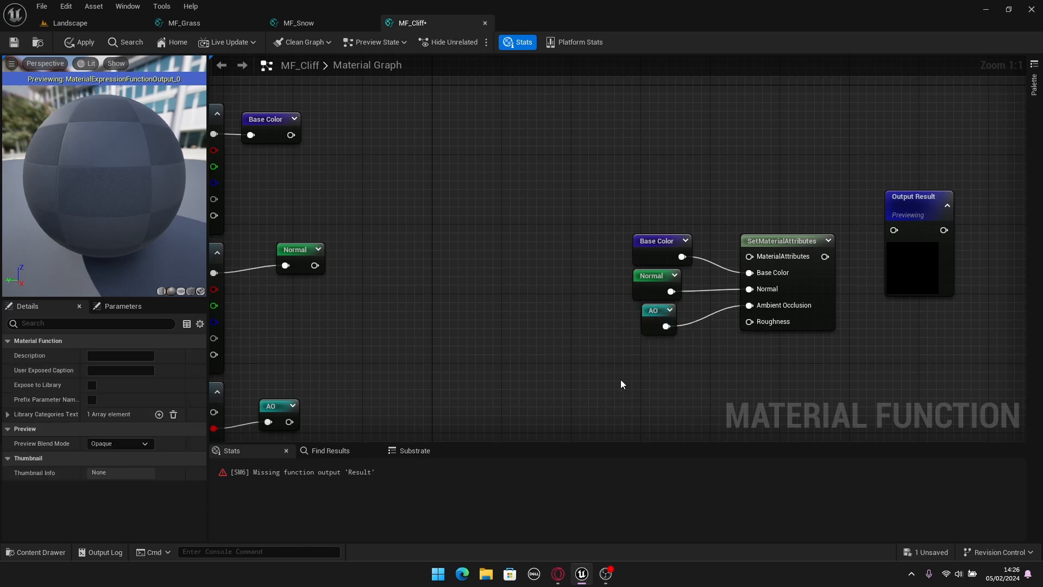
right_click(621, 379)
type("Roughness")
key("Return")
left_click_drag(671, 399, 749, 322)
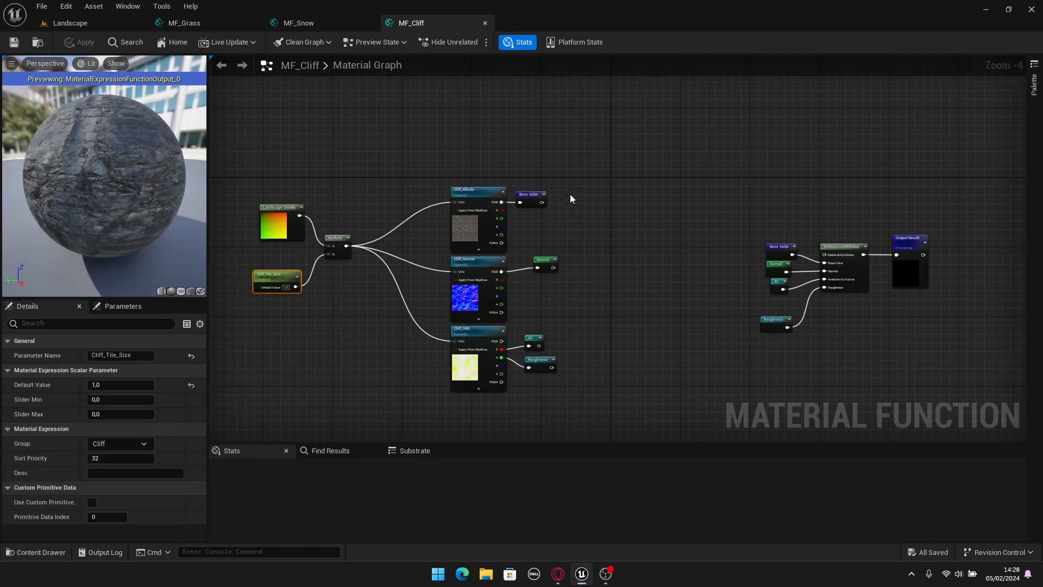
Review the MF_Cliff graph against MF_Grass, checking the texture parameter names, the reroutes and the tile-size network.
scroll(540, 189, "down", 1)
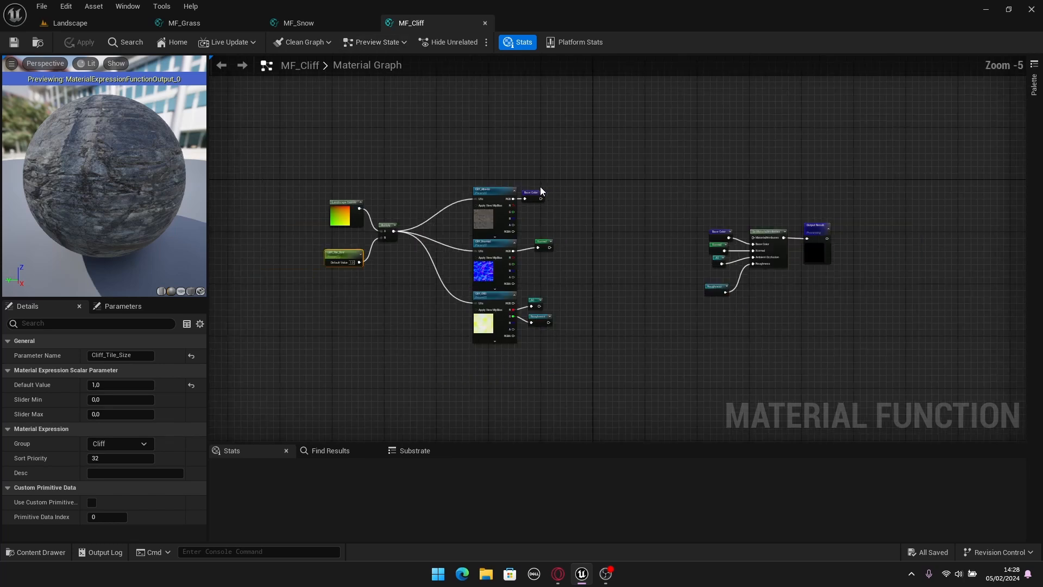
left_click(200, 25)
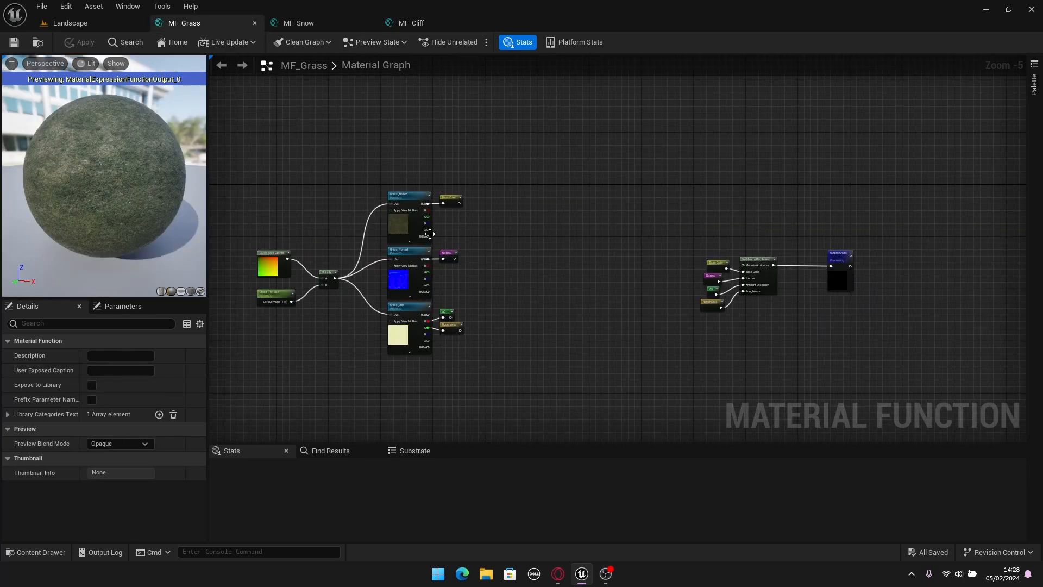
left_click(425, 22)
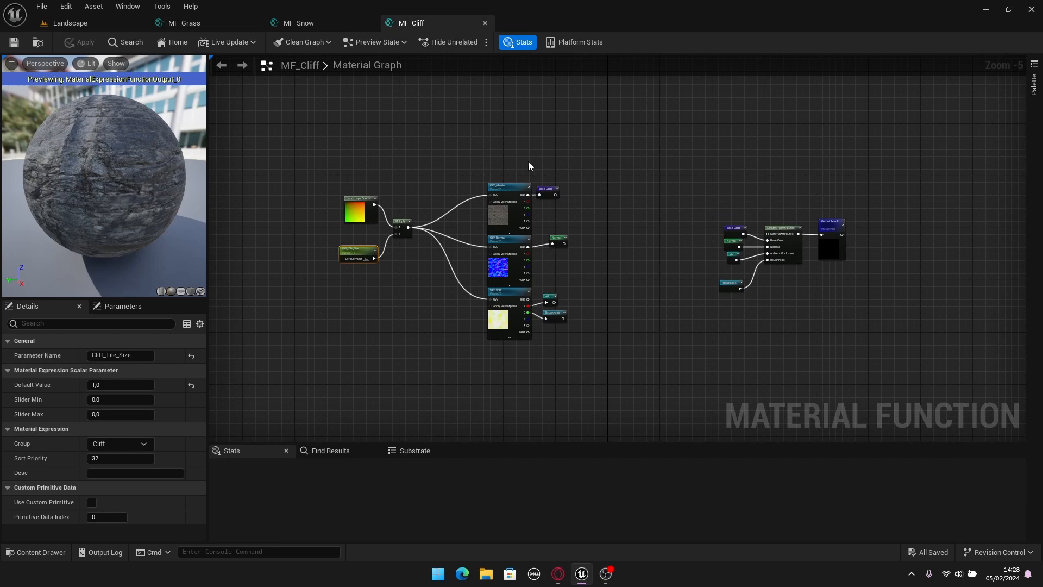
scroll(521, 163, "up", 5)
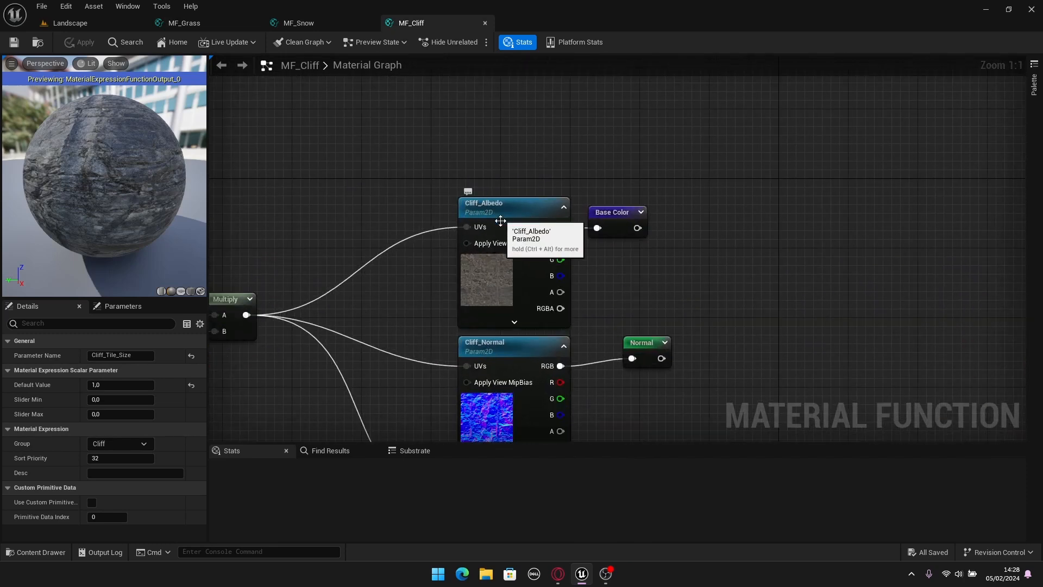
right_click_drag(468, 347, 486, 236)
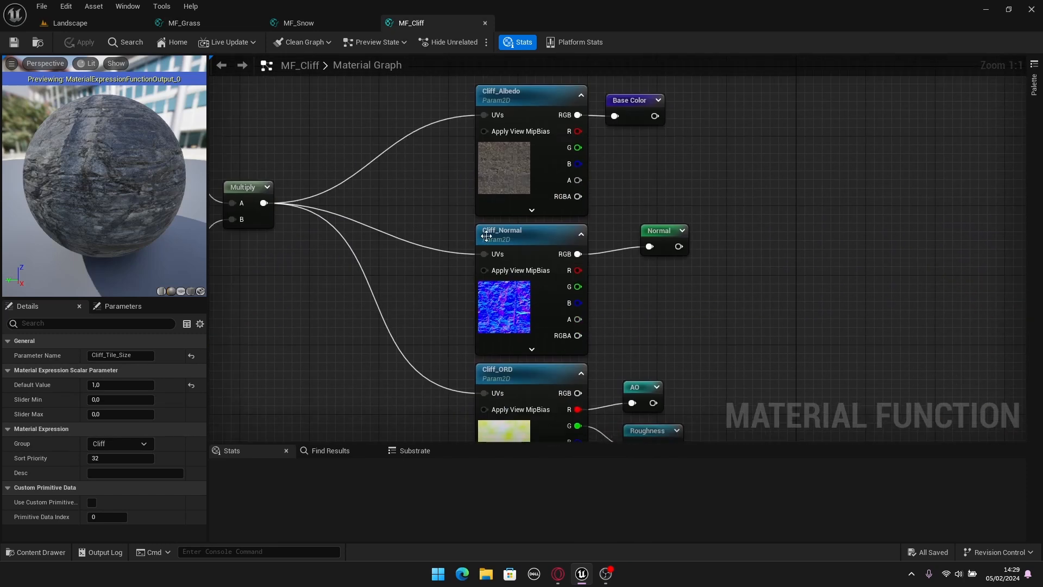
right_click_drag(509, 382, 524, 256)
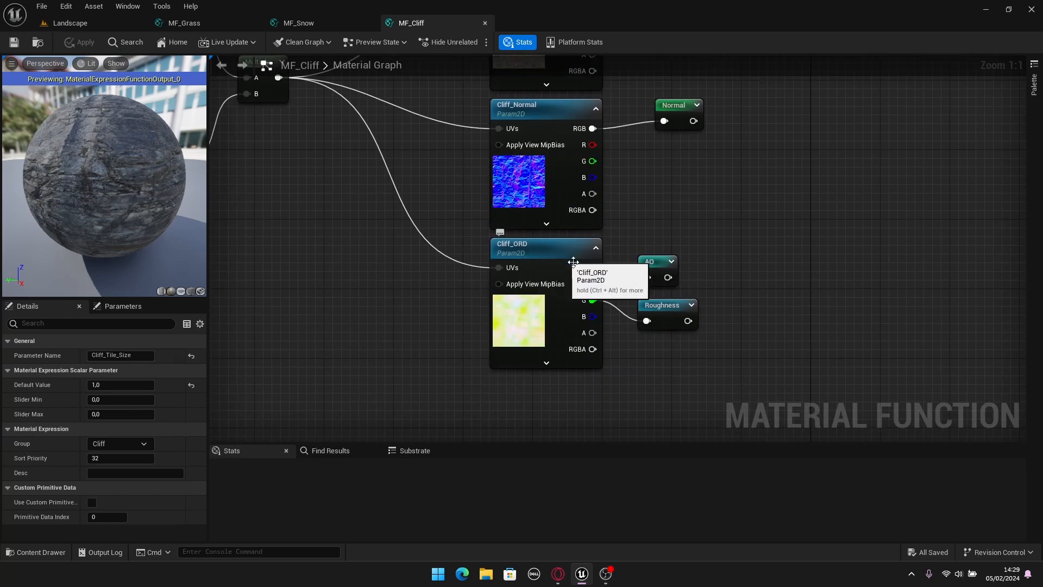
right_click_drag(395, 208, 516, 260)
right_click_drag(361, 254, 541, 325)
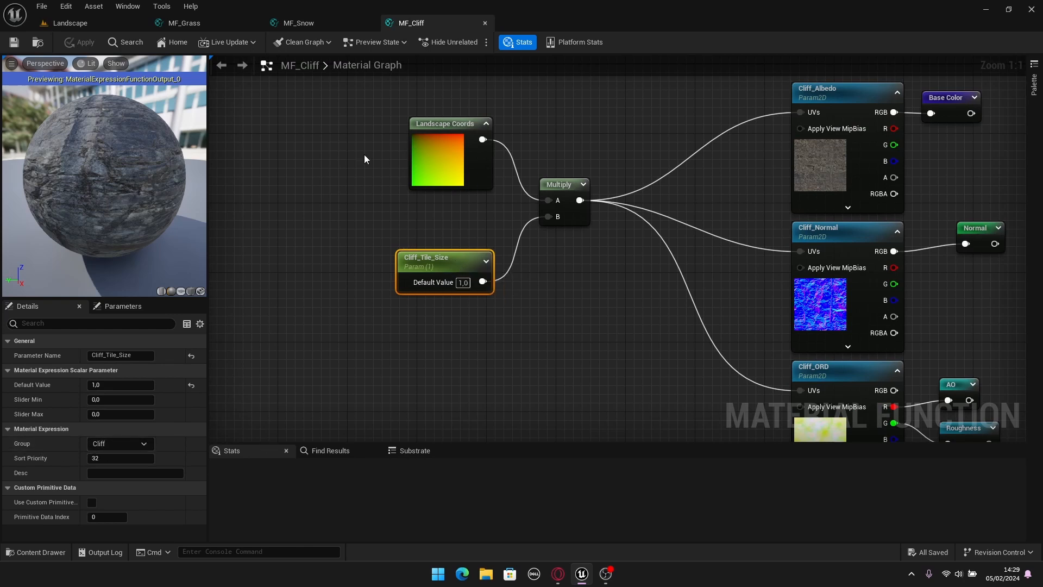
Review MF_Snow's texture parameters, reroutes and the group of Snow_Tile_Size, and compare its graph with MF_Grass.
left_click(315, 21)
scroll(424, 230, "down", 2)
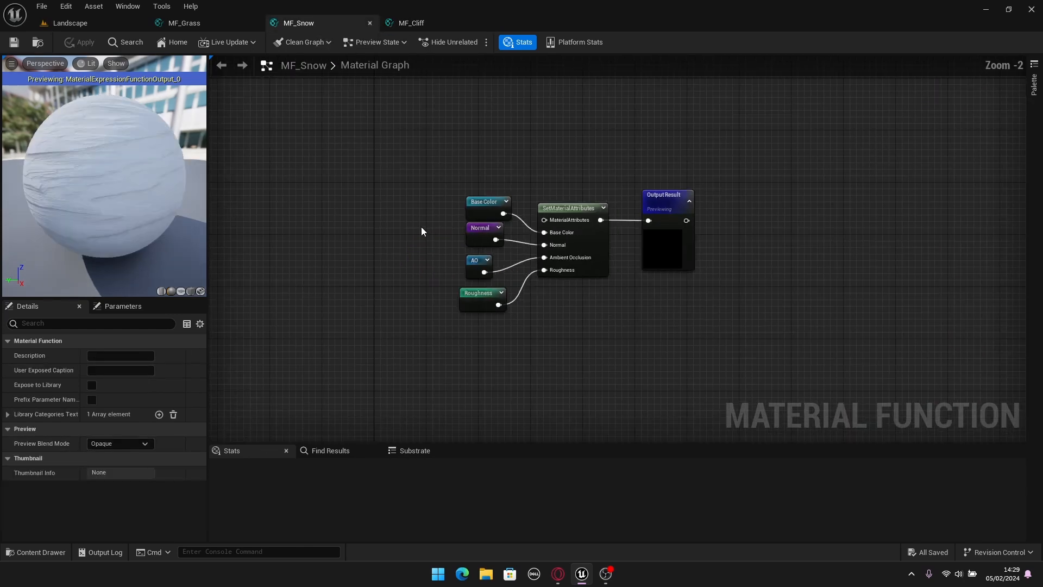
right_click_drag(329, 203, 556, 255)
scroll(557, 254, "down", 2)
right_click_drag(488, 252, 614, 234)
scroll(499, 251, "up", 3)
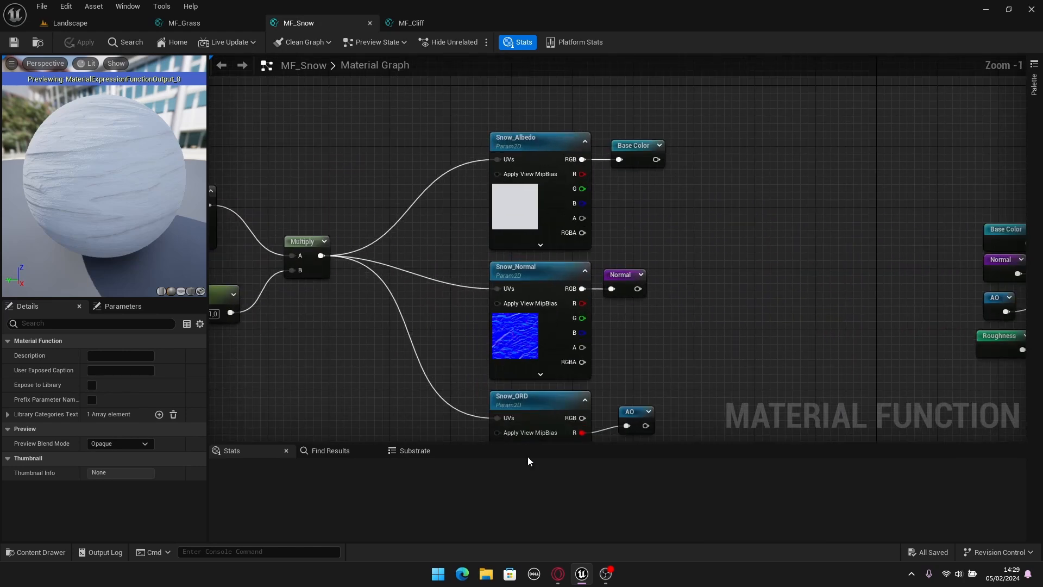
right_click_drag(551, 277, 533, 254)
scroll(532, 253, "up", 1)
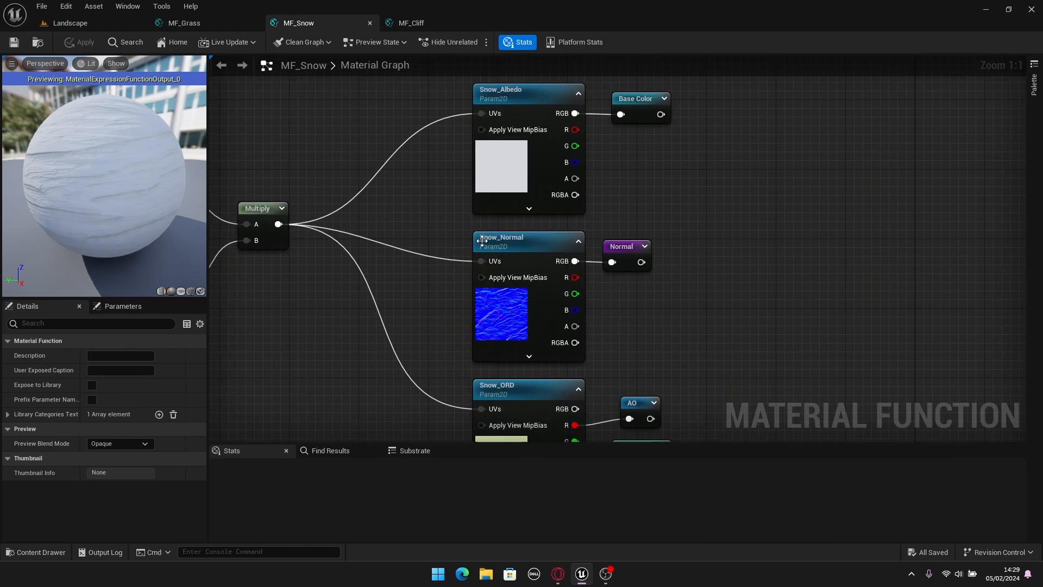
right_click_drag(519, 414, 498, 275)
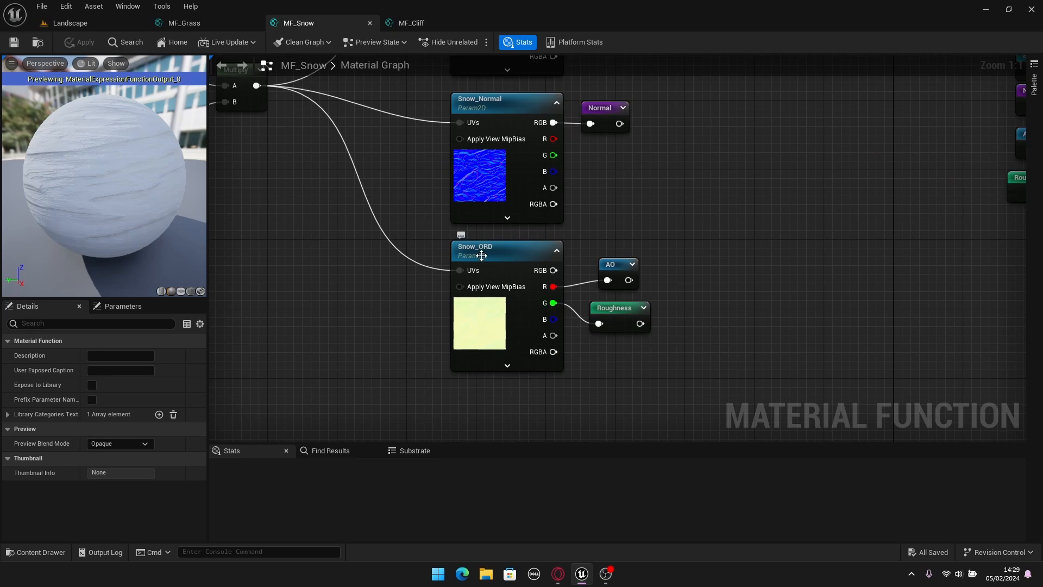
scroll(572, 256, "down", 3)
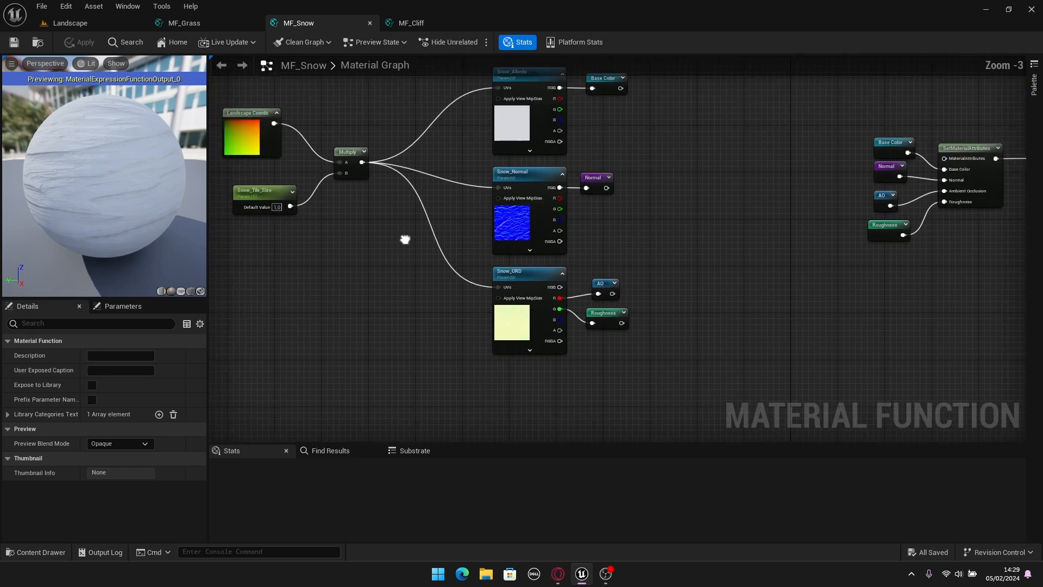
scroll(405, 239, "up", 3)
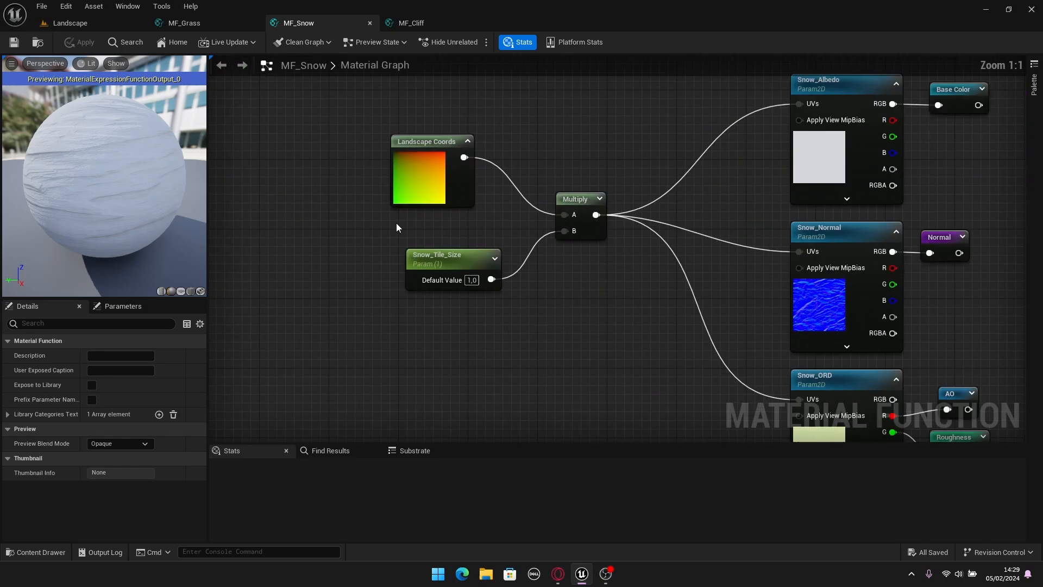
left_click(447, 262)
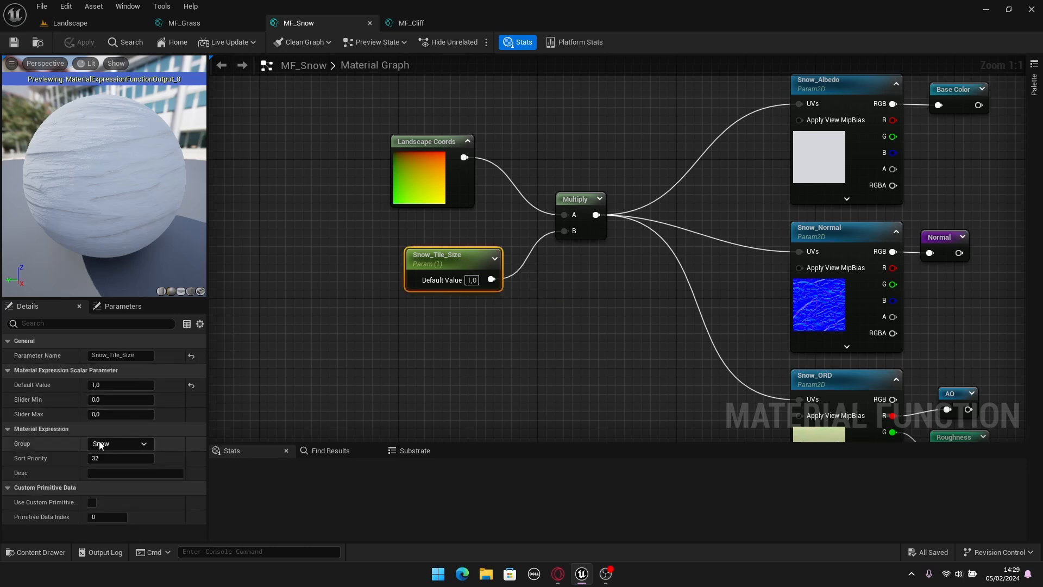
scroll(428, 237, "down", 5)
left_click(656, 294)
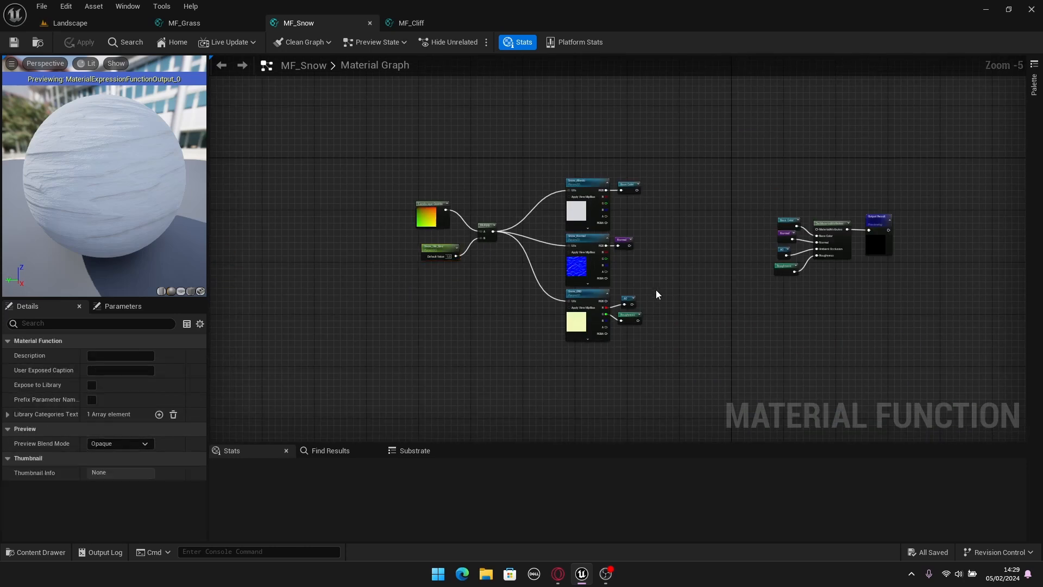
left_click(190, 23)
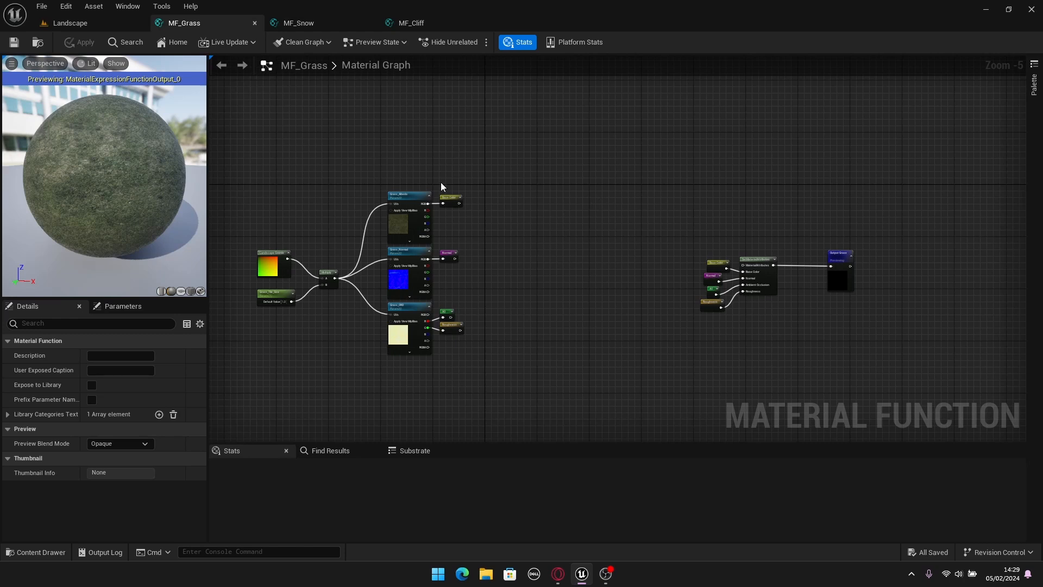
left_click(296, 23)
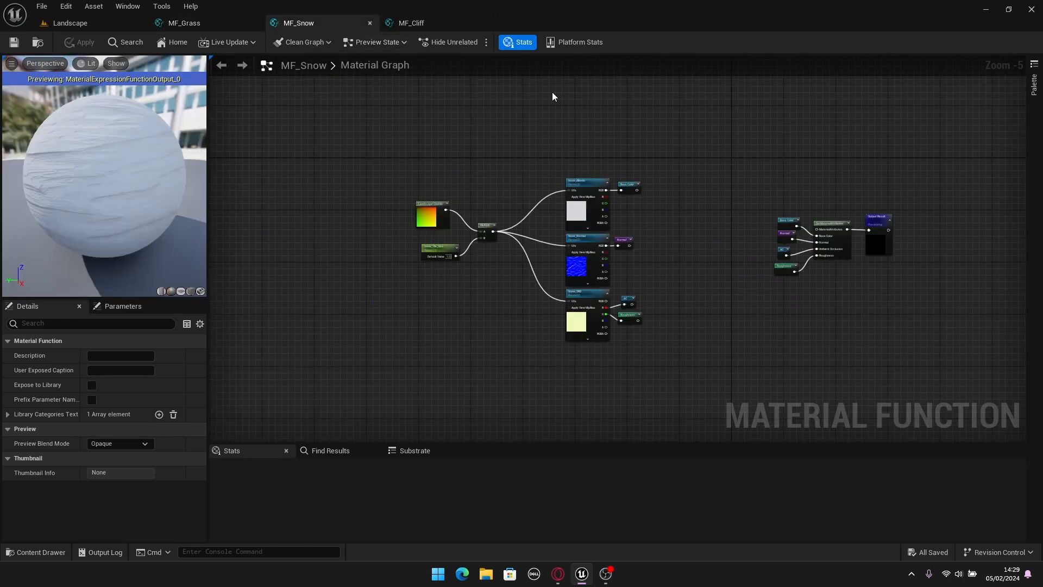
Create a new material named M_Landscape in the level project's Materials/Landscape folder.
left_click(102, 23)
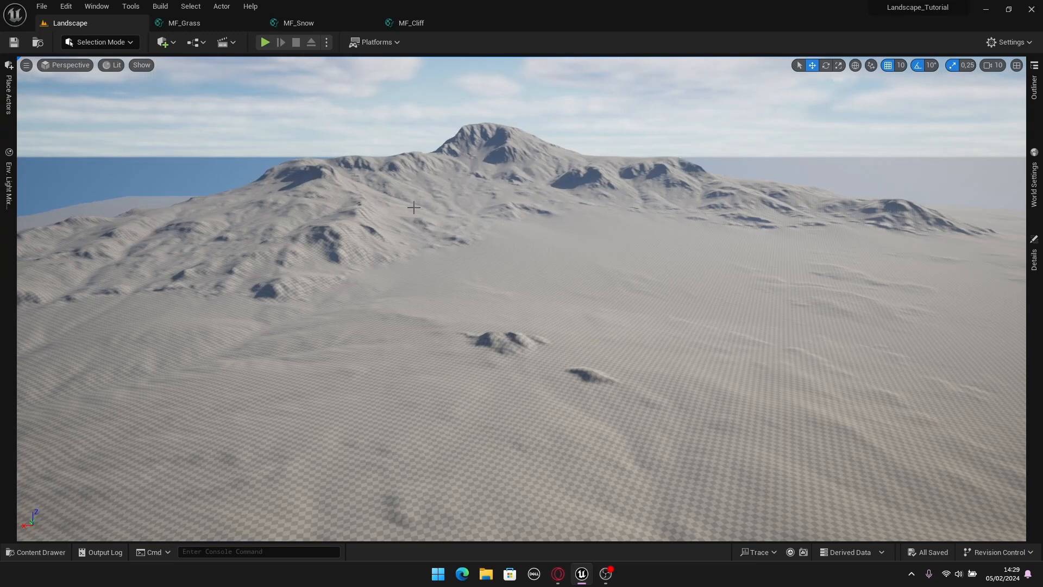
key("ctrl+space")
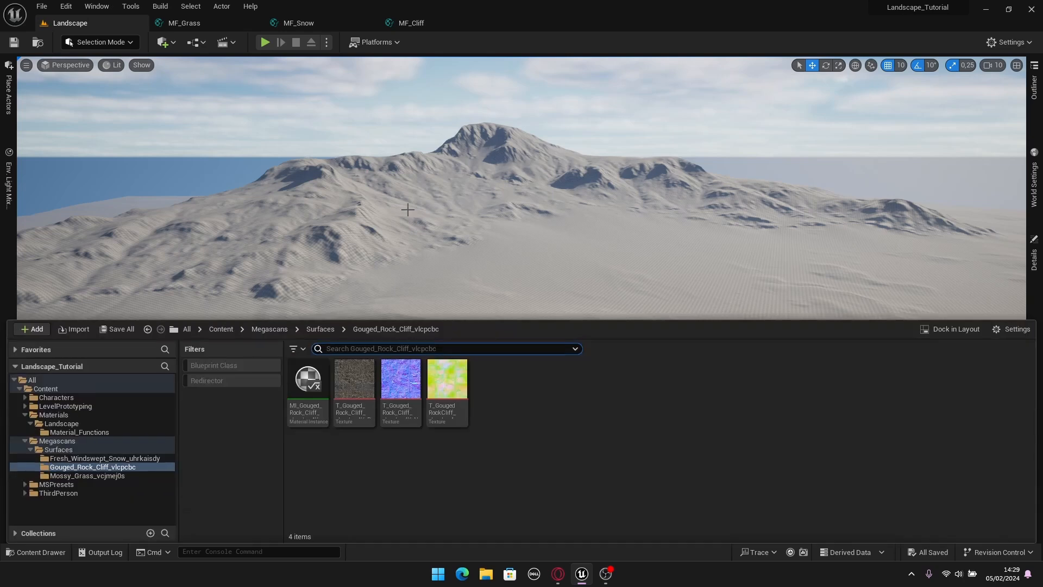
left_click(53, 415)
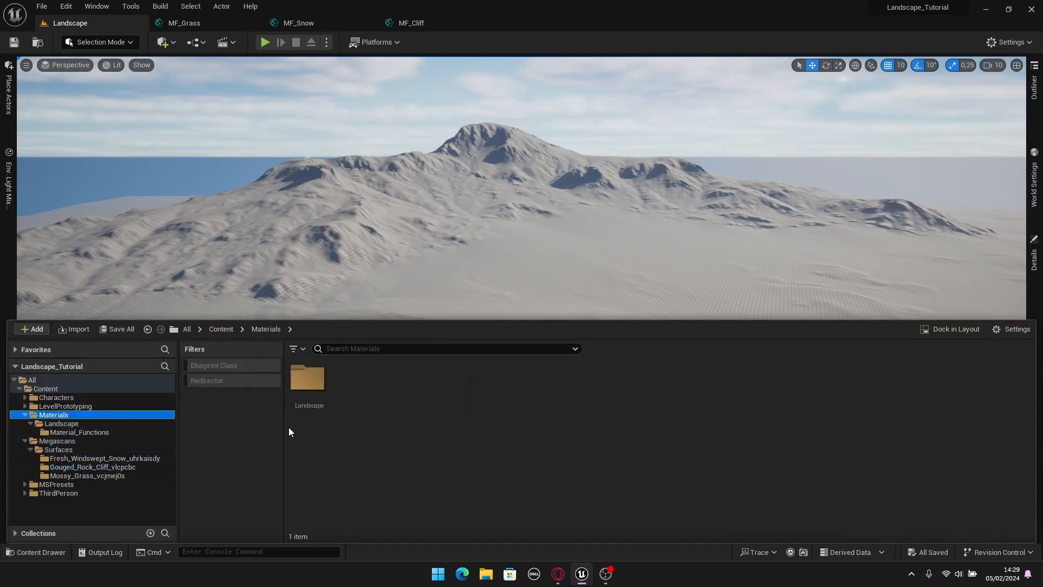
left_click(312, 409)
double_click(313, 410)
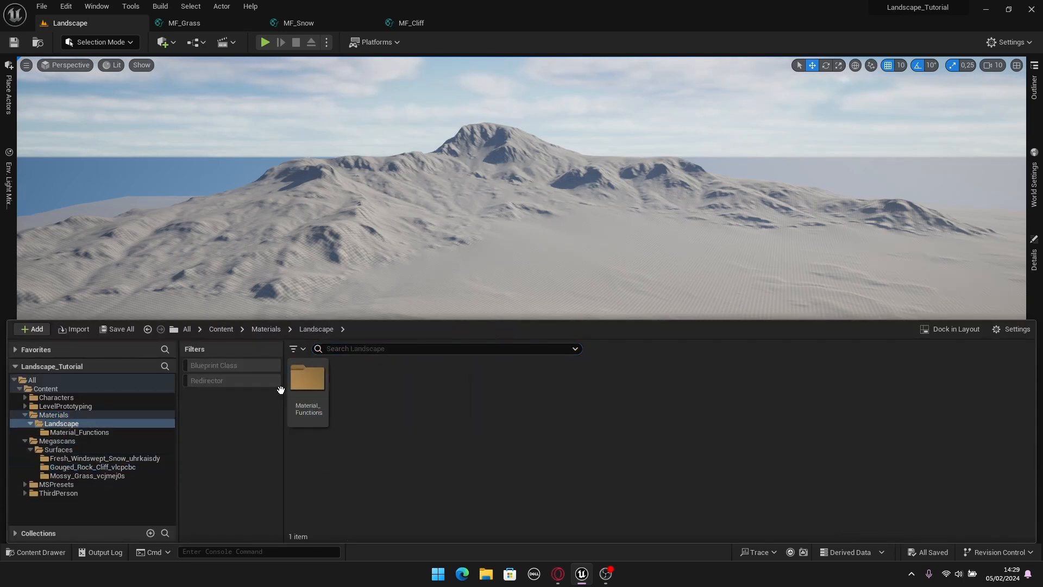
right_click(360, 463)
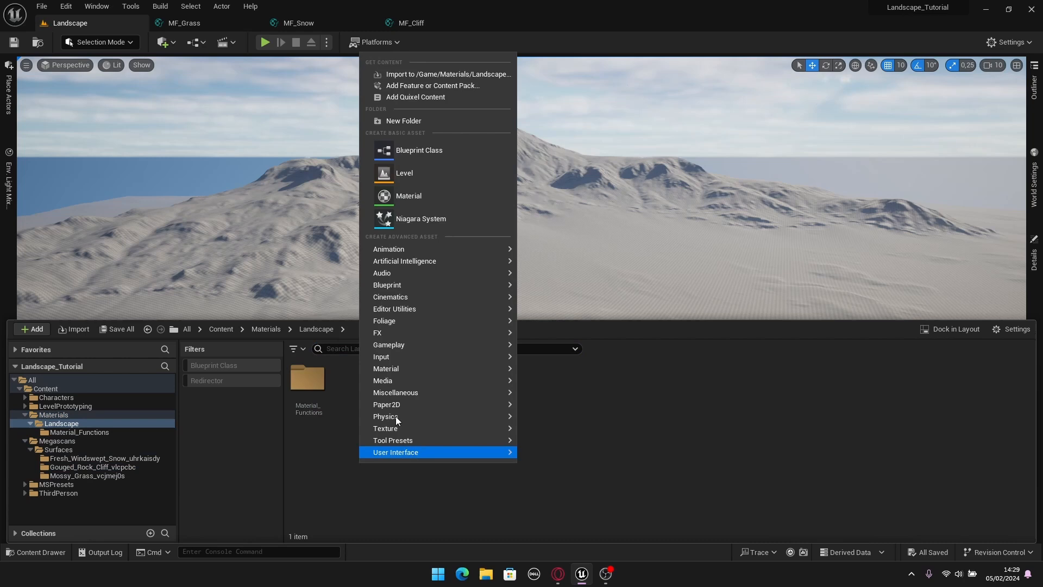
left_click(413, 196)
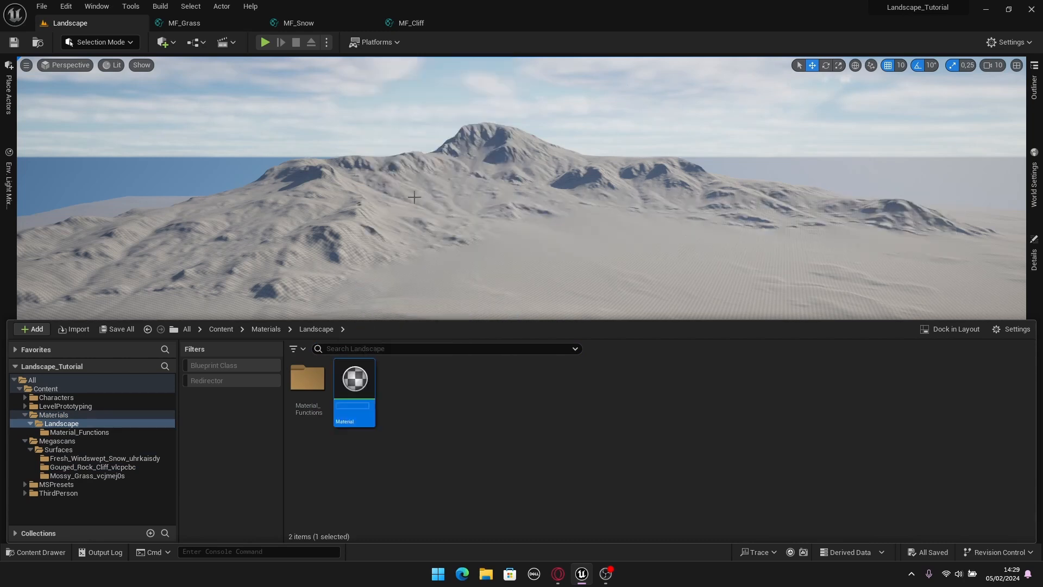
left_click(538, 376)
Open the M_Landscape material and dock its editor in the main window next to the Landscape level.
double_click(355, 389)
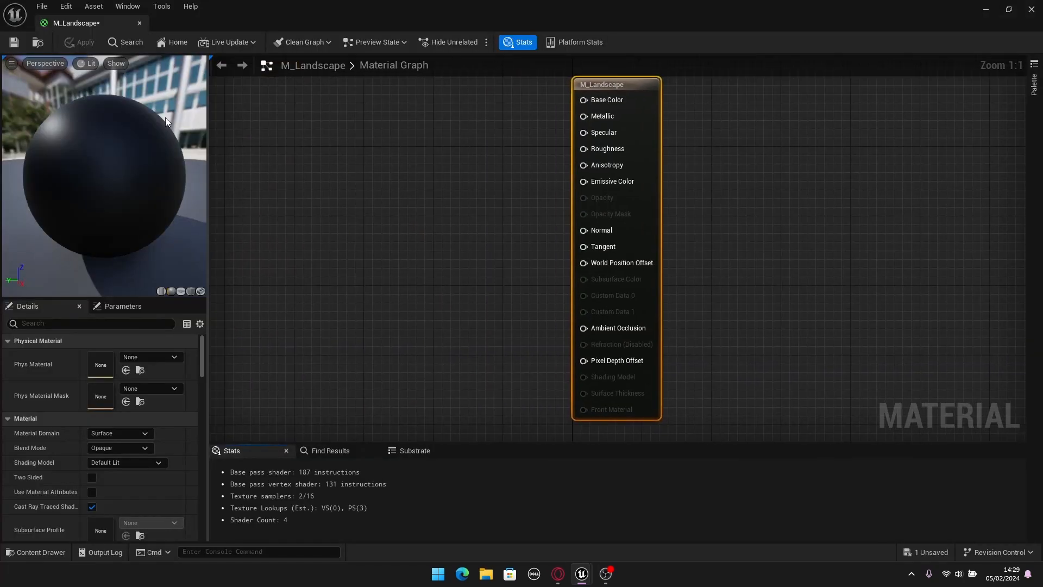
left_click_drag(79, 25, 200, 24)
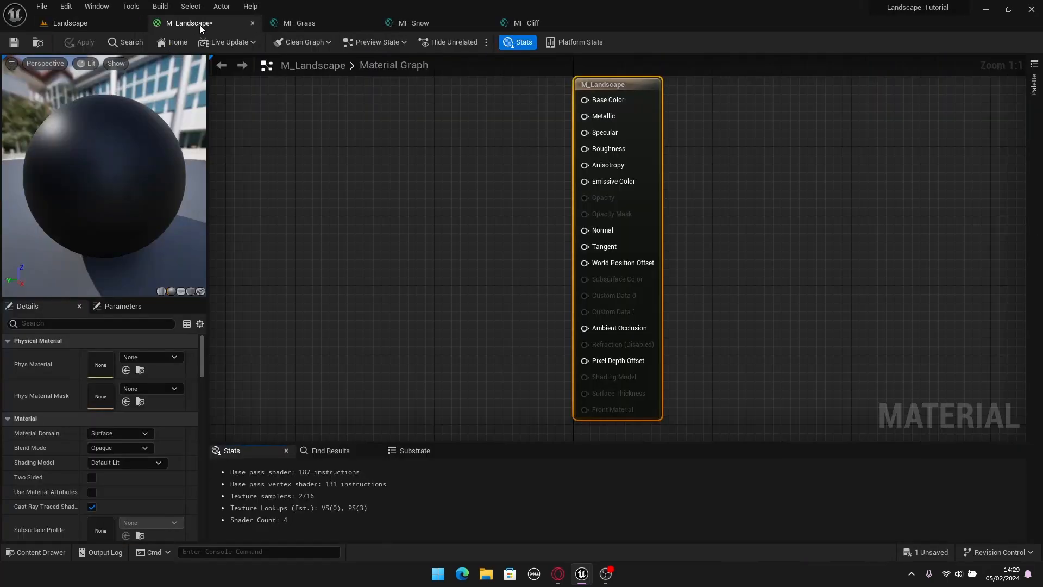
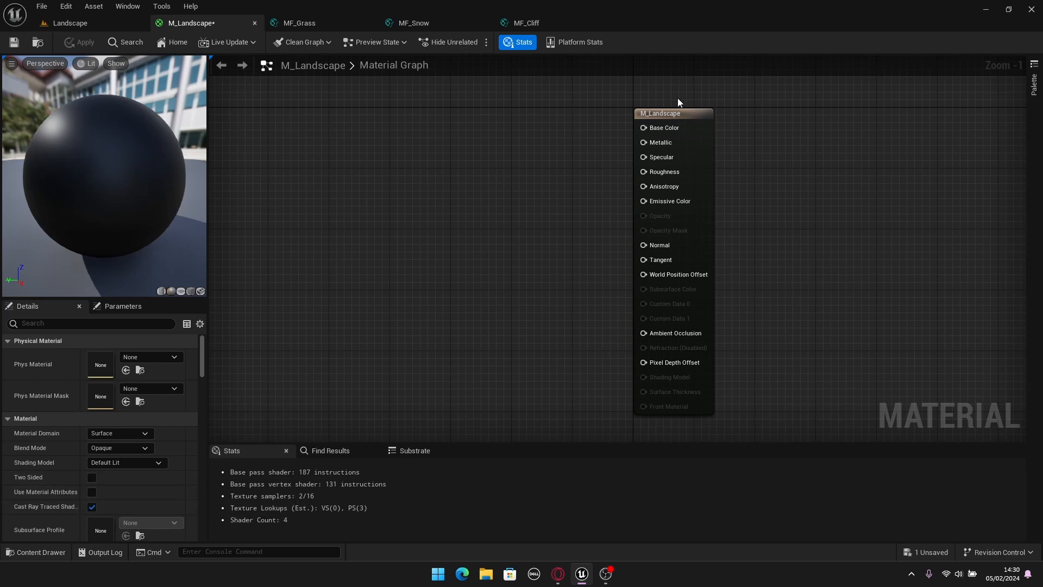
Enable Use Material Attributes on the M_Landscape material and shift its result node slightly within the graph.
left_click(668, 116)
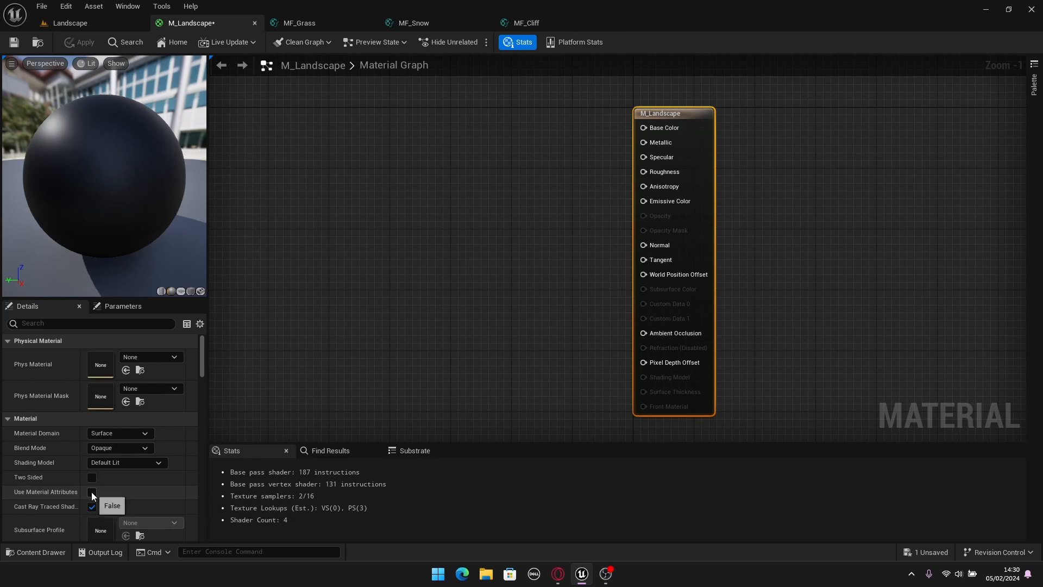
scroll(409, 321, "up", 2)
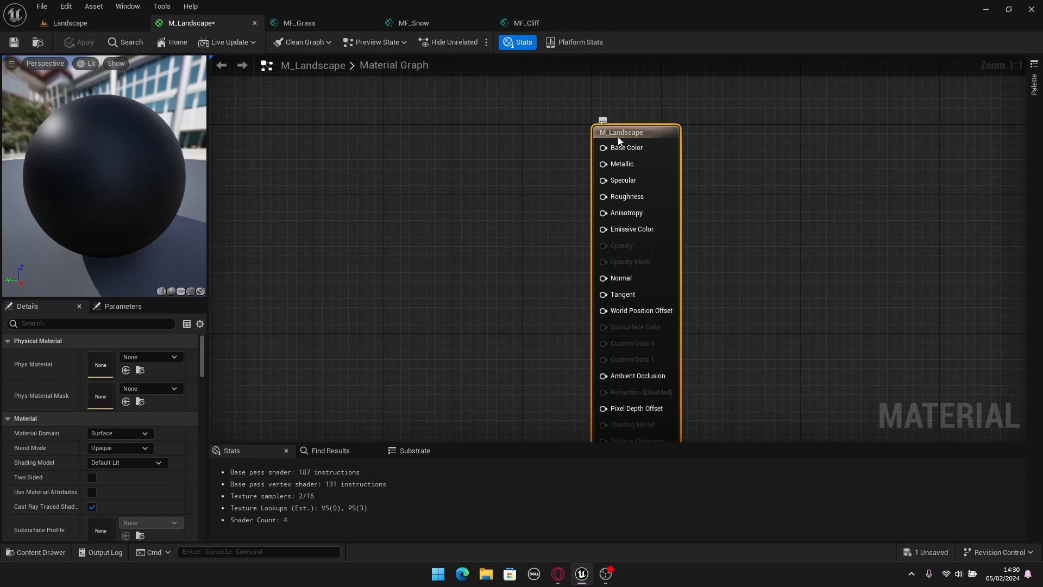
left_click(318, 25)
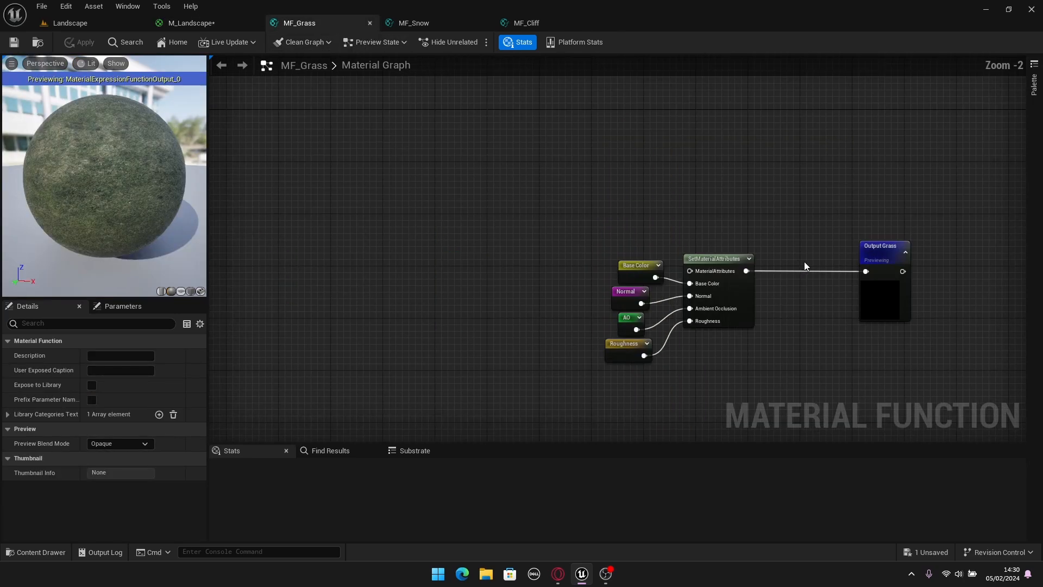
left_click(438, 23)
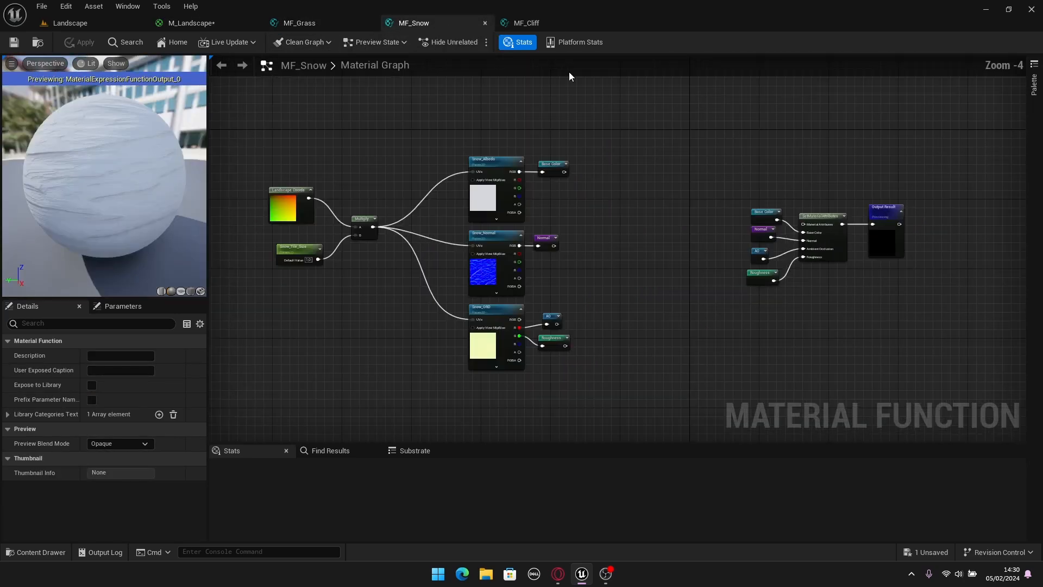
left_click(207, 25)
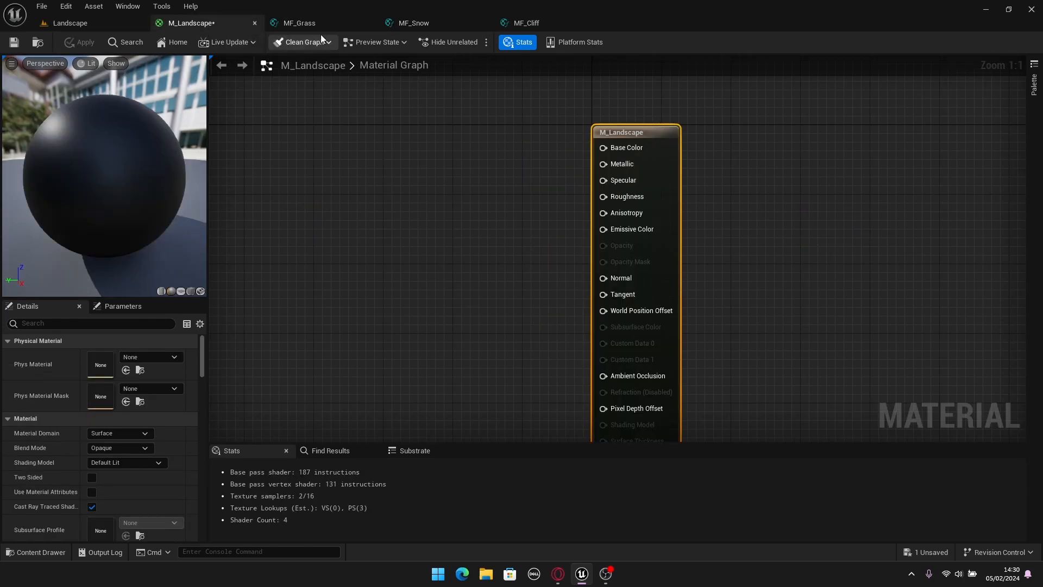
left_click(92, 492)
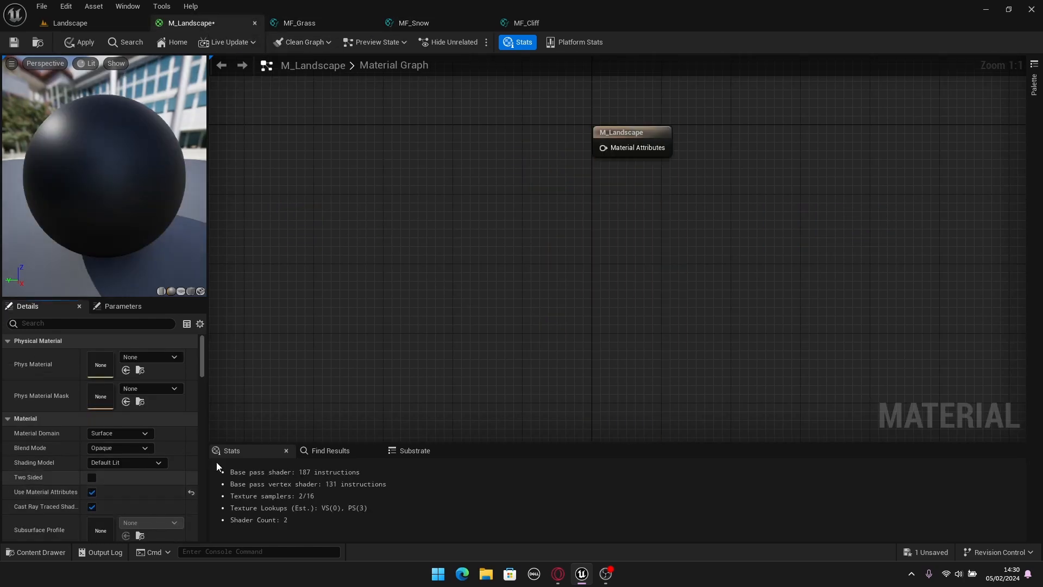
left_click_drag(622, 154, 675, 166)
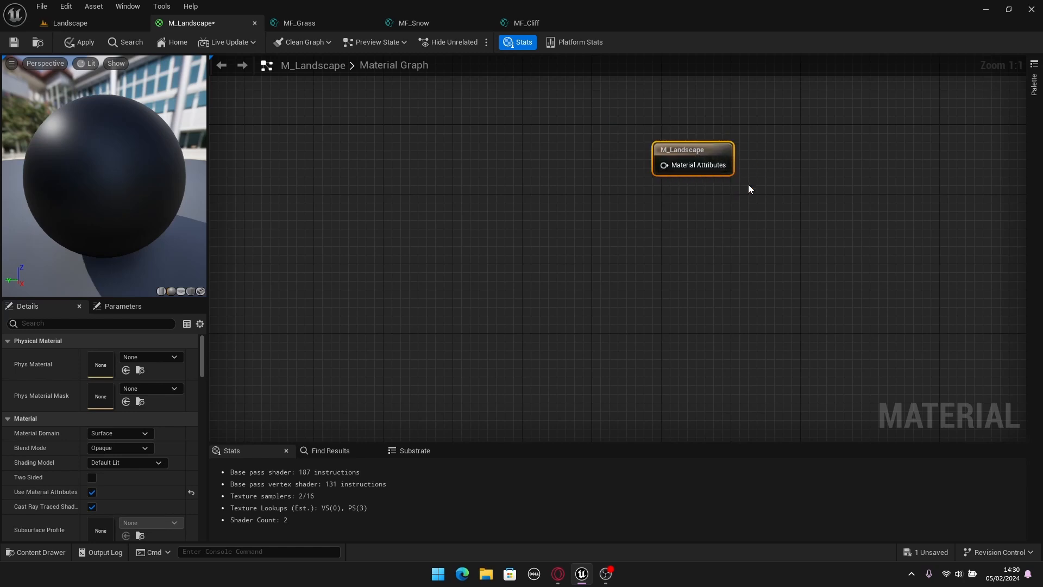
Add the MF_Cliff, MF_Grass and MF_Snow functions from the Material_Functions folder to the M_Landscape graph.
right_click_drag(453, 271, 549, 327)
left_click(548, 326)
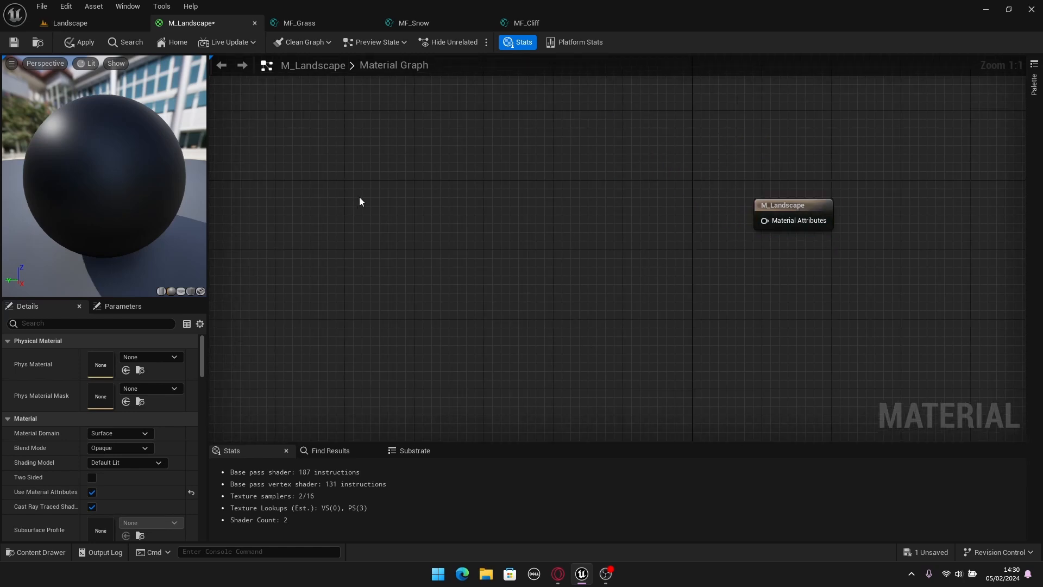
key("ctrl+space")
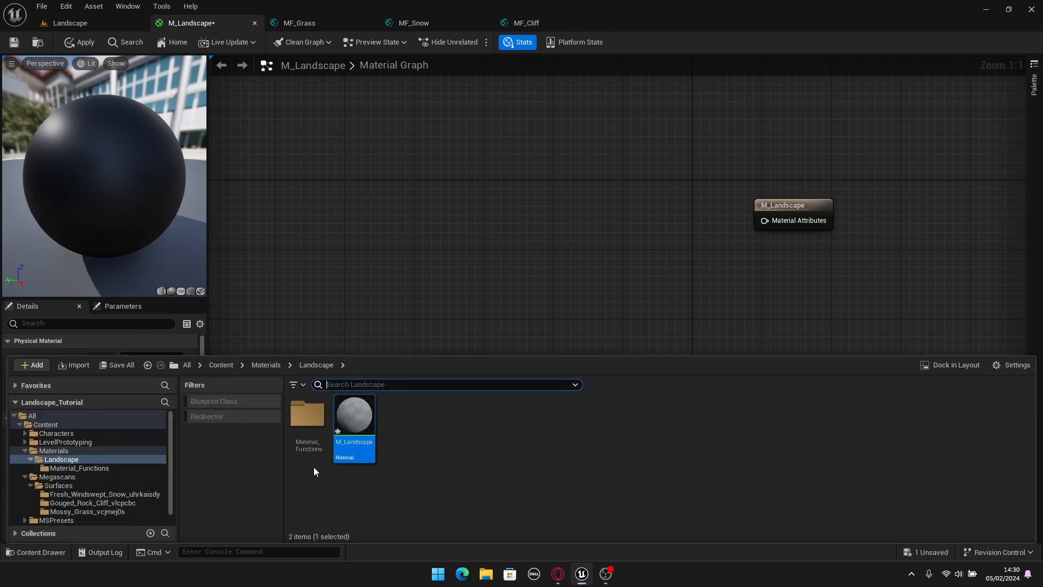
double_click(308, 416)
left_click(310, 435)
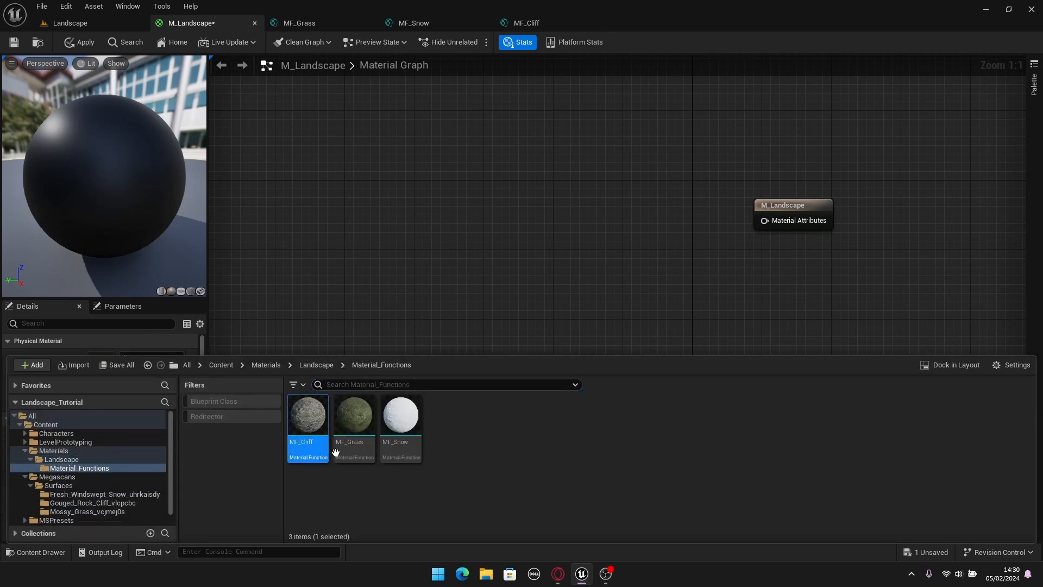
left_click(404, 449, "shift")
left_click_drag(356, 434, 282, 108)
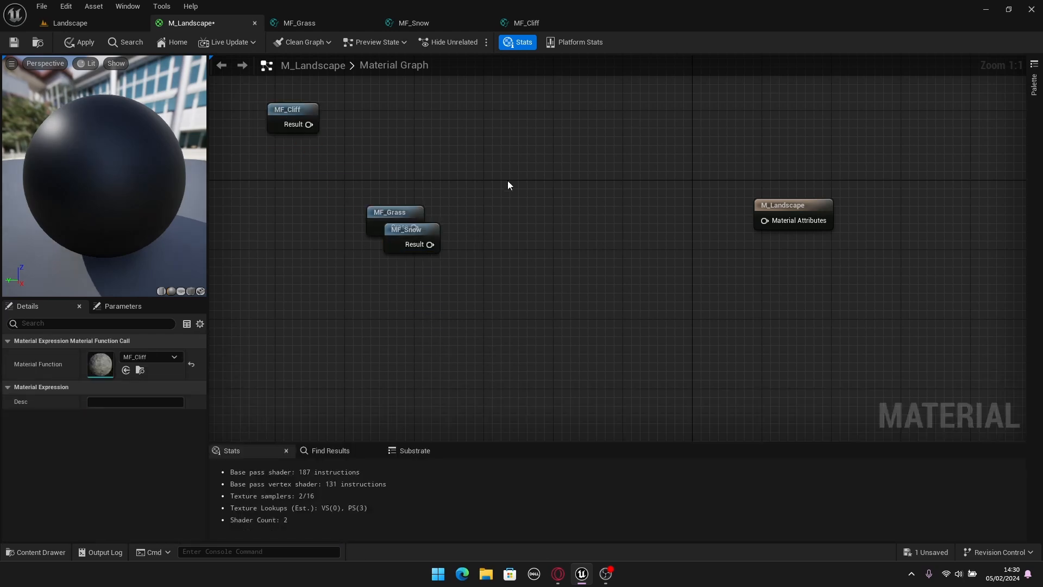
Line up the MF_Cliff, MF_Grass and MF_Snow nodes in a column, well apart from the M_Landscape result node.
left_click(374, 210)
left_click_drag(375, 210, 297, 168)
left_click(411, 237)
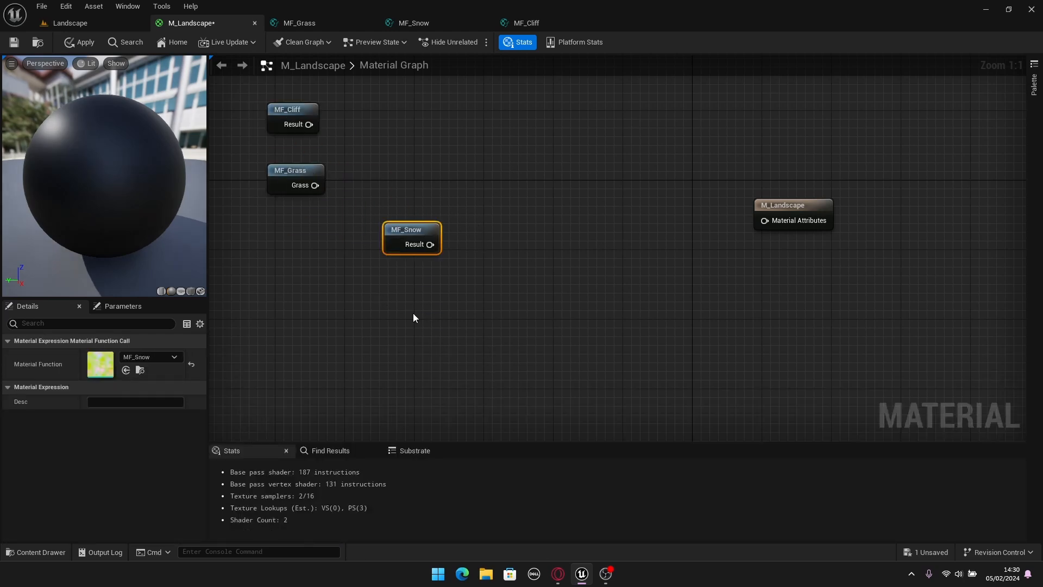
right_click(462, 385)
right_click_drag(335, 333, 443, 376)
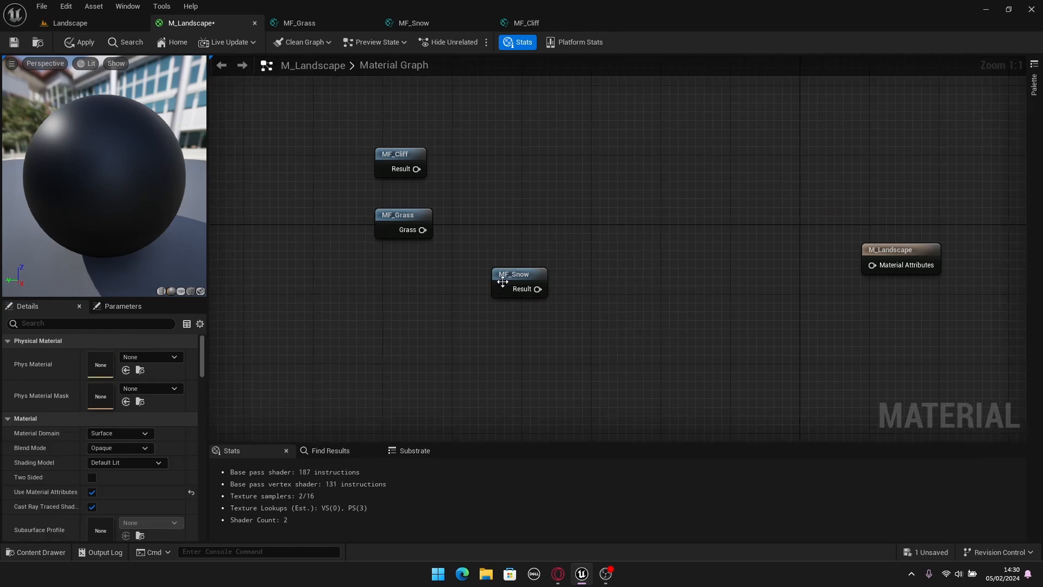
left_click_drag(505, 280, 385, 262)
left_click(530, 378)
left_click_drag(530, 378, 411, 174)
left_click(513, 162)
left_click(469, 174)
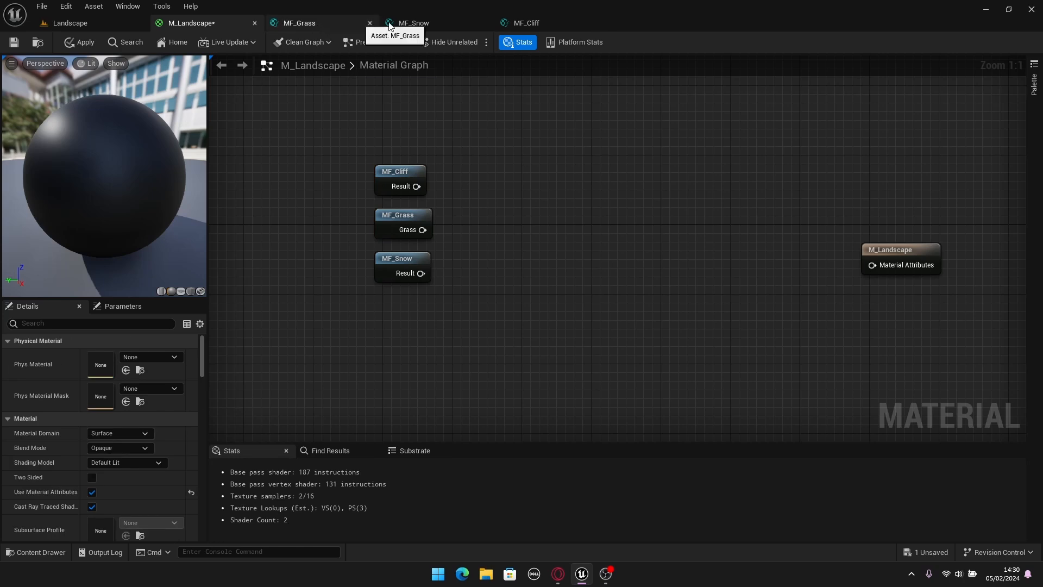
Check how MF_Grass's output is named, and rename the function output in MF_Snow to Snow.
left_click(297, 23)
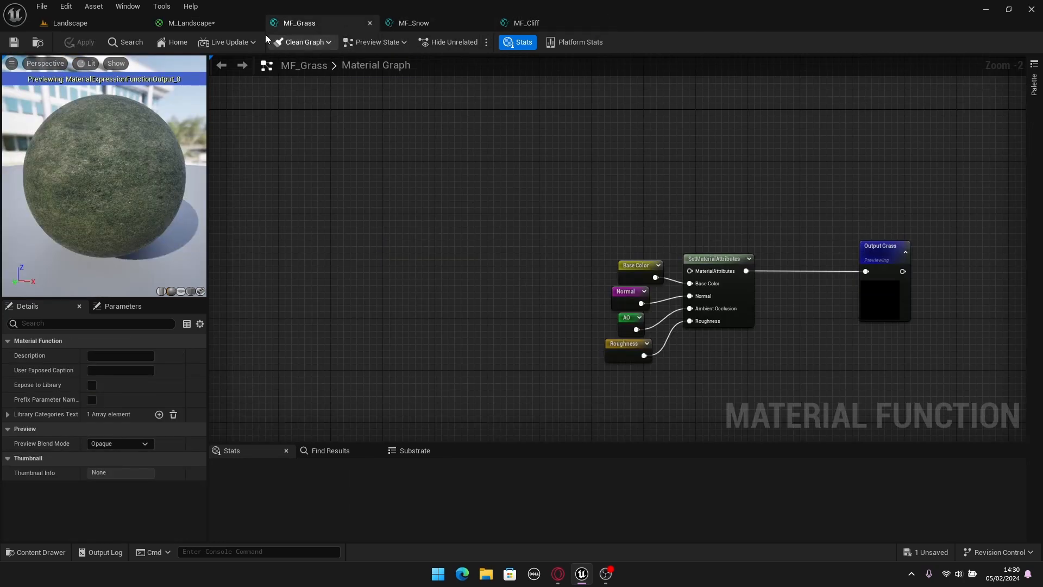
left_click(187, 23)
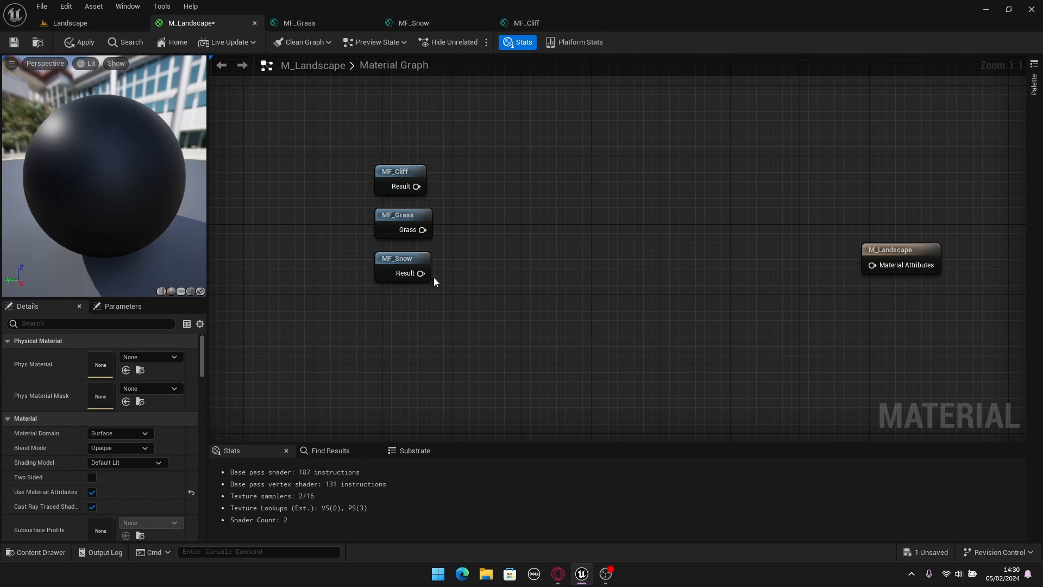
left_click(416, 29)
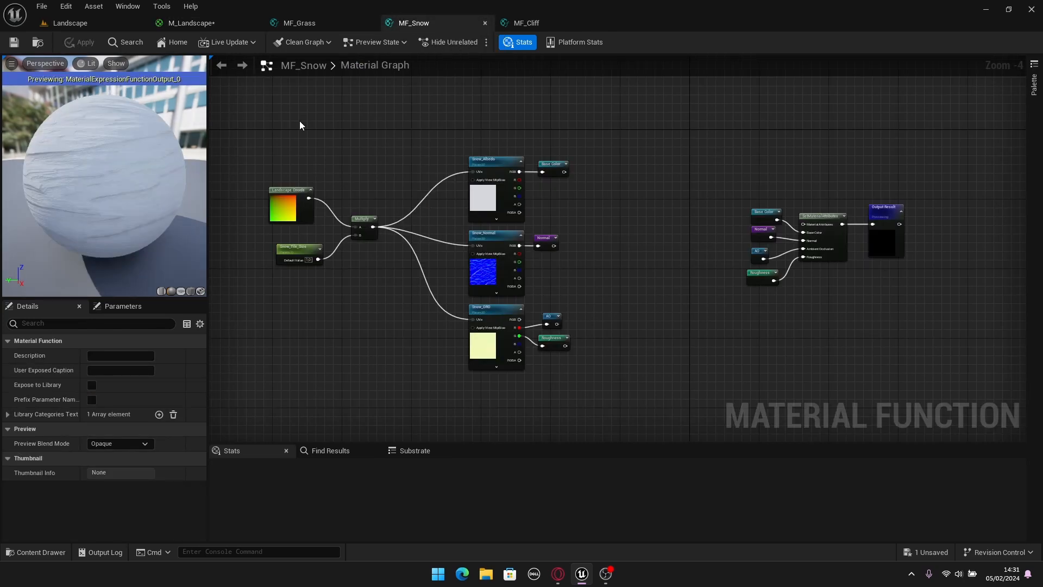
scroll(823, 277, "up", 4)
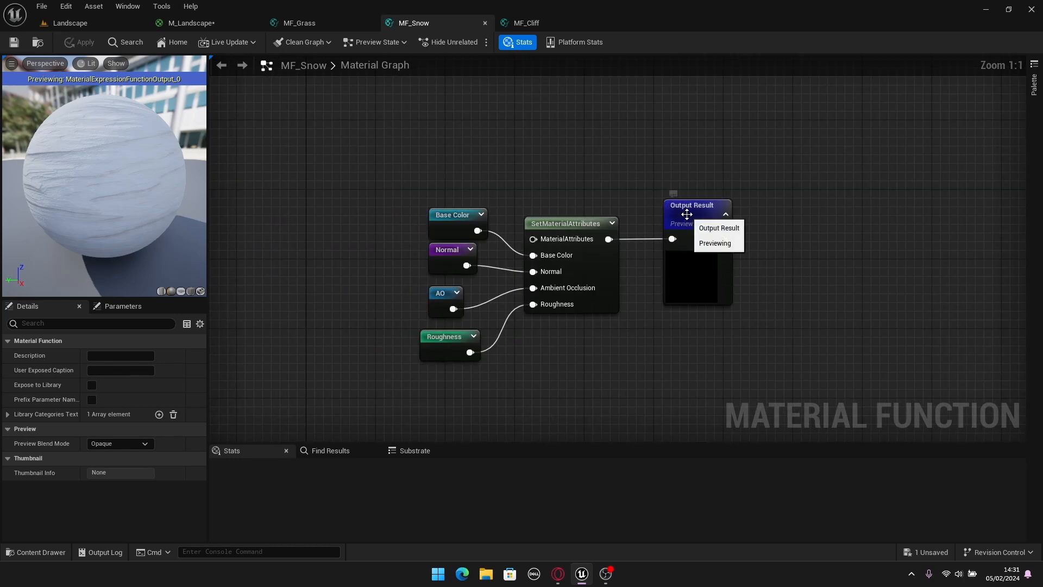
left_click(684, 207)
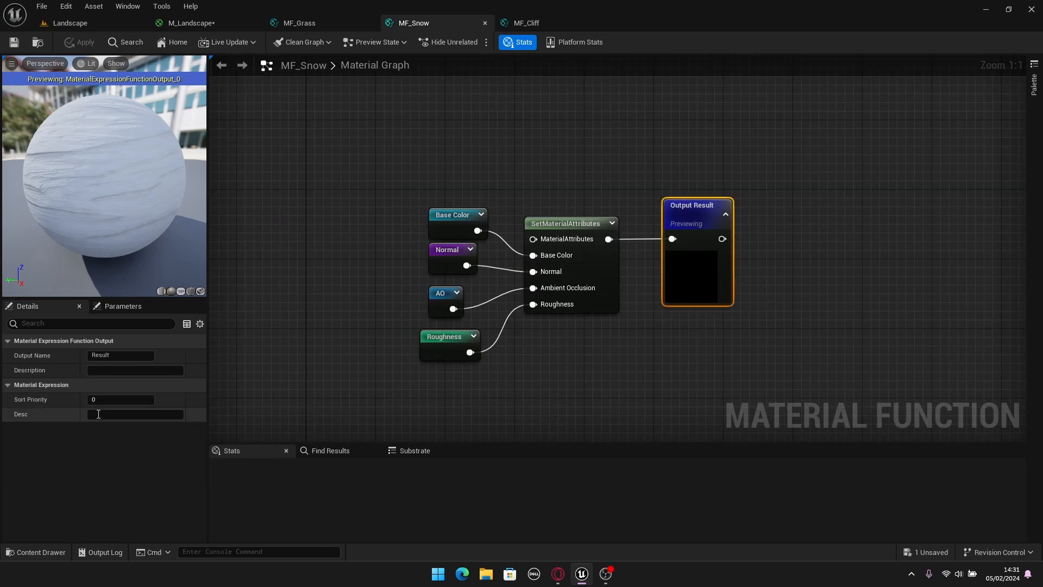
left_click(94, 356)
type("Snow")
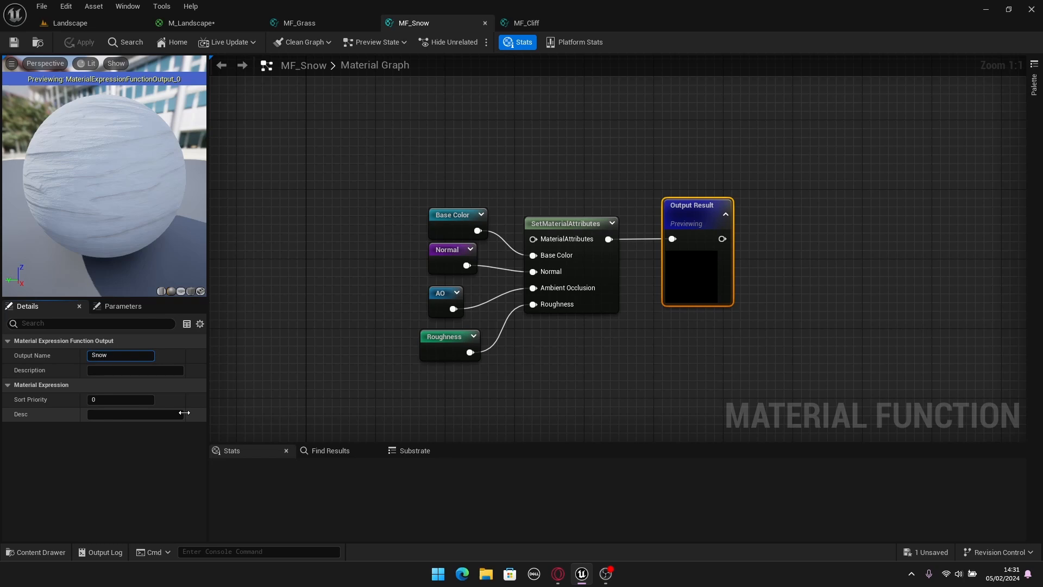
key("Return")
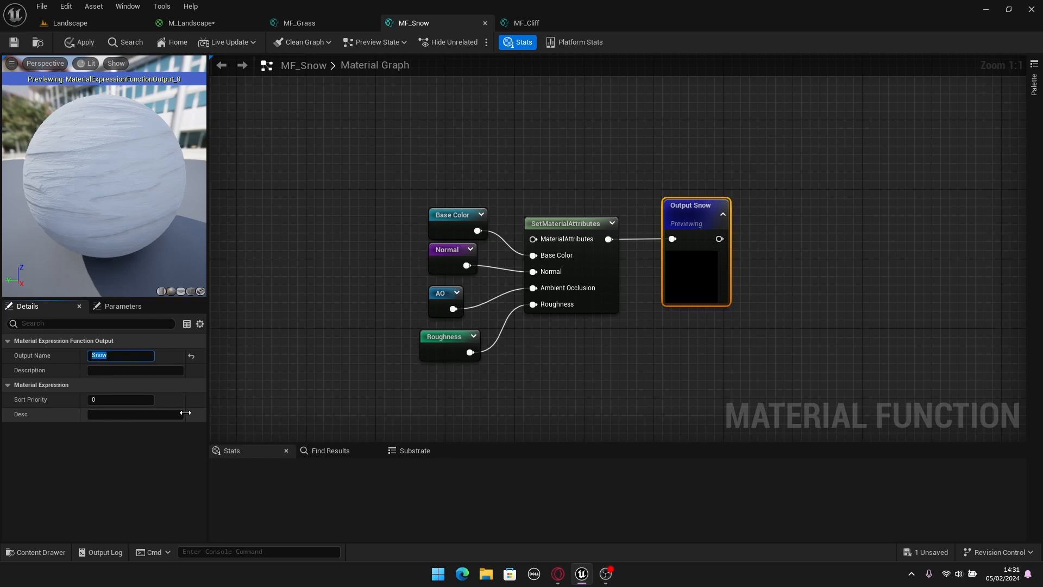
Rename the function output in MF_Cliff to Cliff.
left_click(540, 24)
scroll(592, 102, "down", 2)
left_click(625, 115)
right_click_drag(778, 182, 559, 239)
scroll(559, 240, "down", 2)
right_click_drag(750, 261, 547, 241)
scroll(845, 256, "up", 4)
left_click(632, 215)
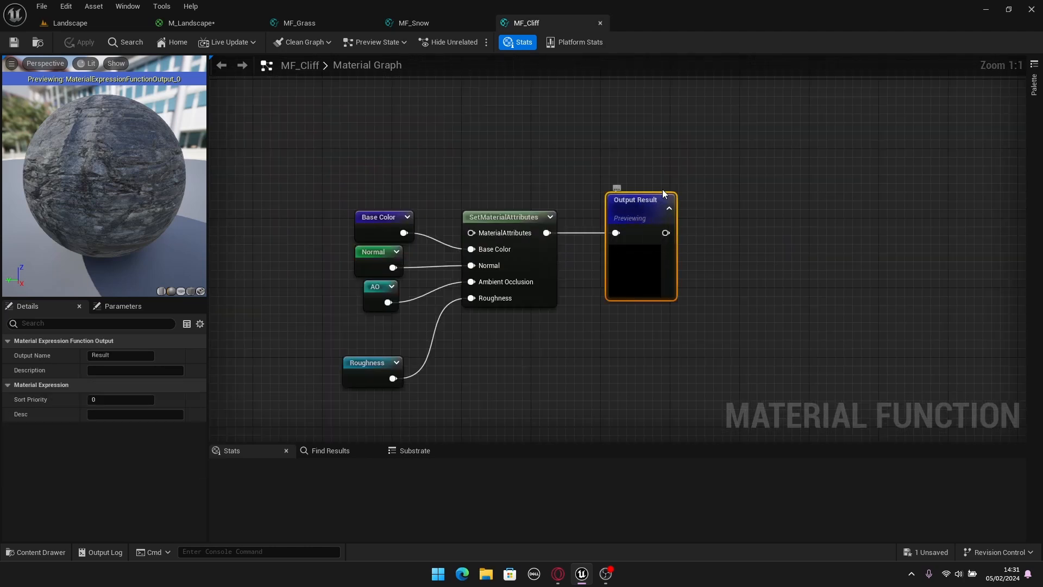
left_click(102, 355)
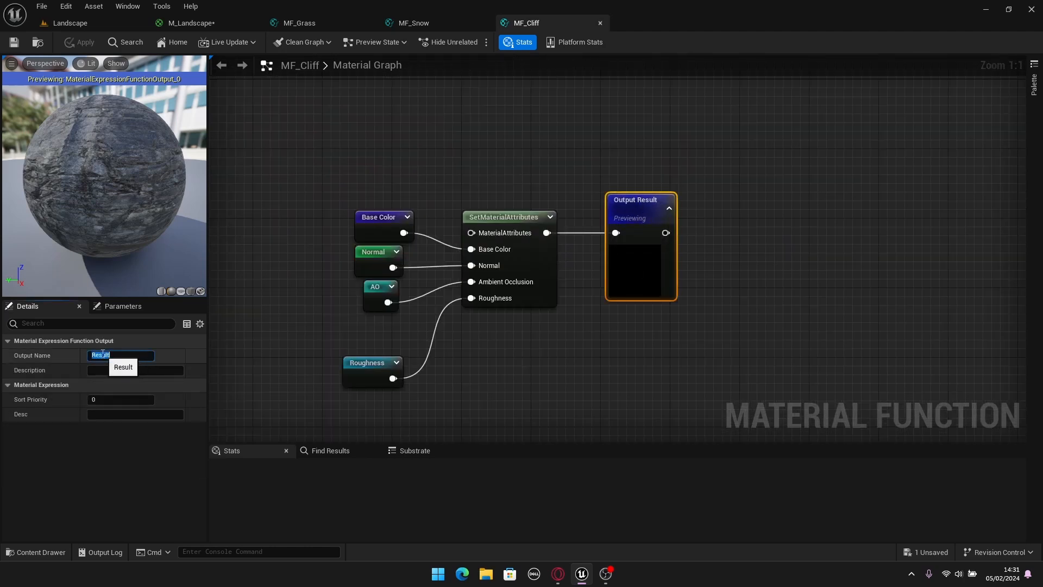
type("Cliff")
key("Return")
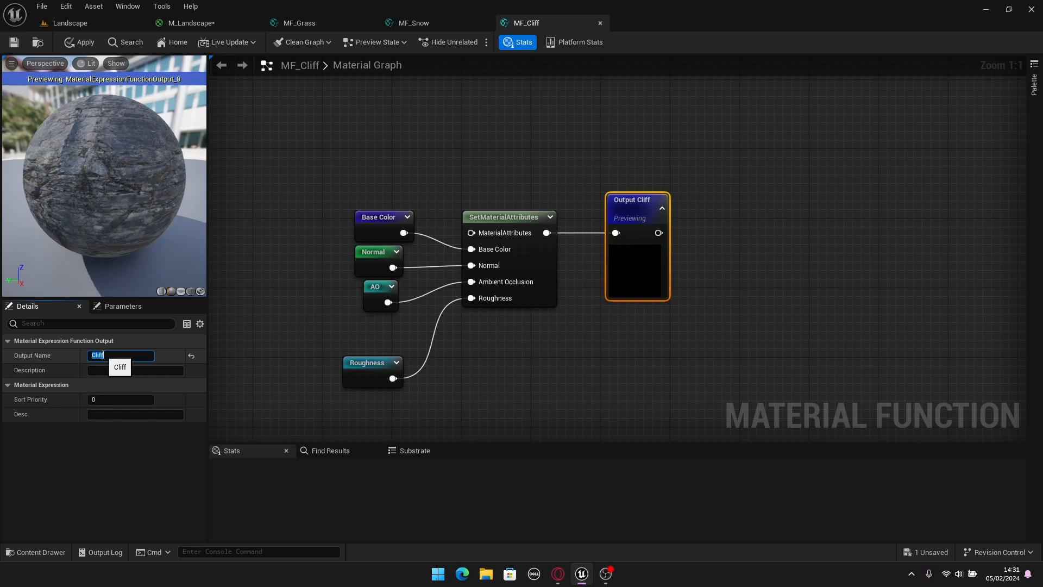
Save the MF_Cliff and MF_Snow material functions.
left_click(17, 46)
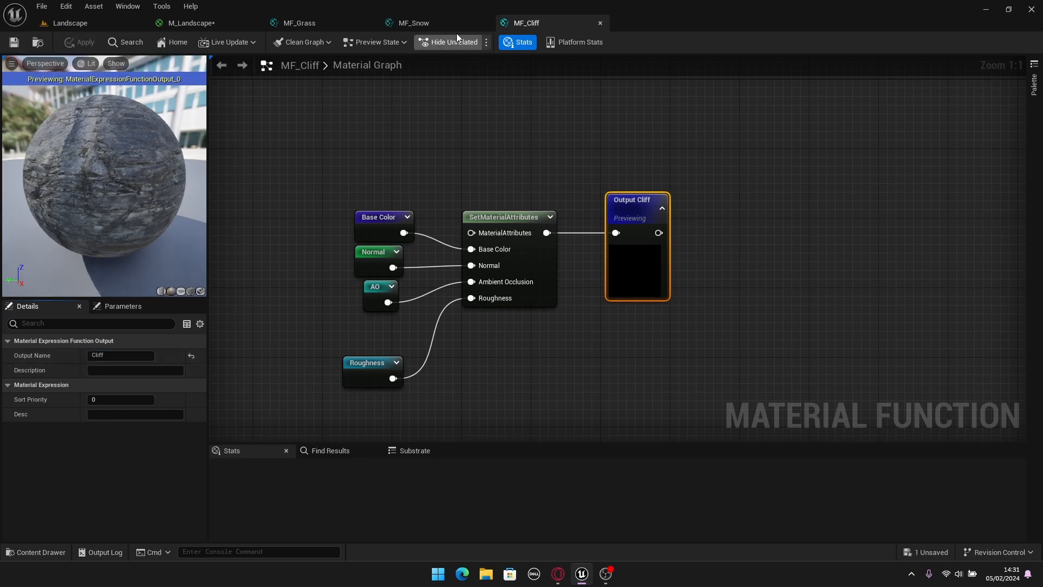
left_click(418, 23)
left_click(14, 42)
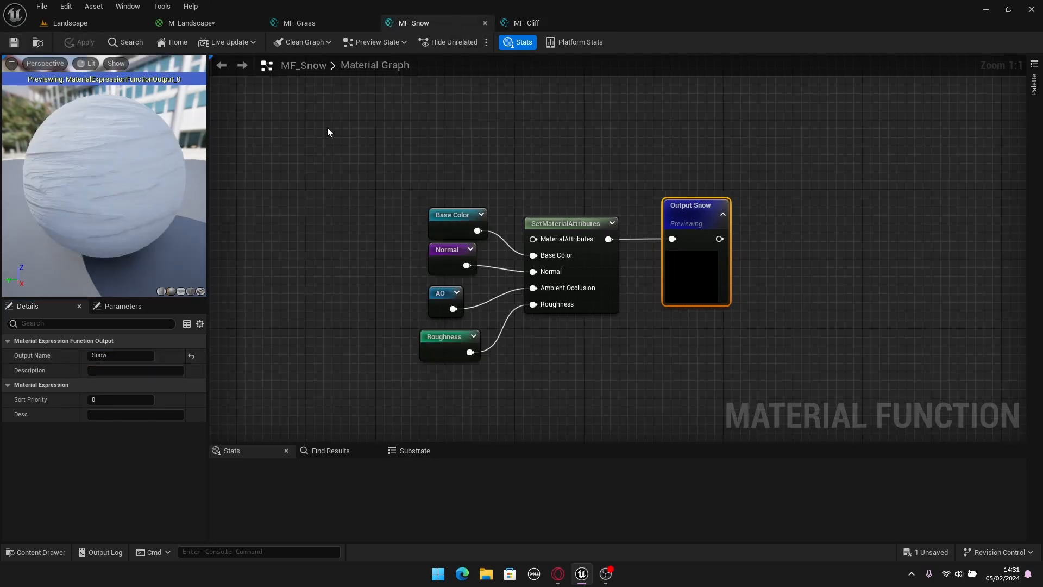
Delete the three function nodes from the M_Landscape graph and add MF_Cliff, MF_Grass and MF_Snow again from the Material_Functions folder.
left_click(194, 24)
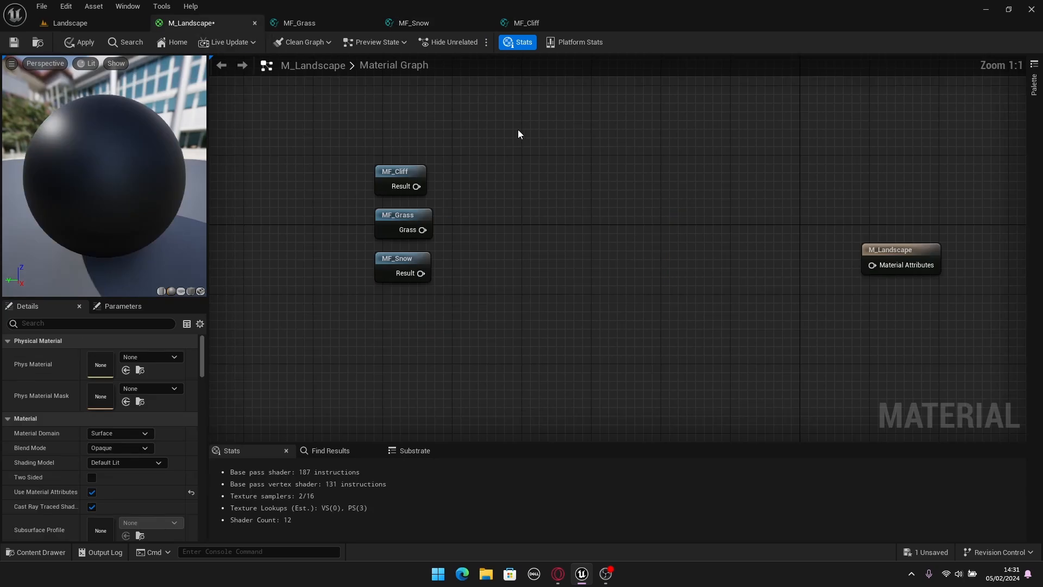
left_click_drag(517, 129, 402, 320)
key("Delete")
right_click_drag(422, 317, 433, 308)
key("ctrl+space")
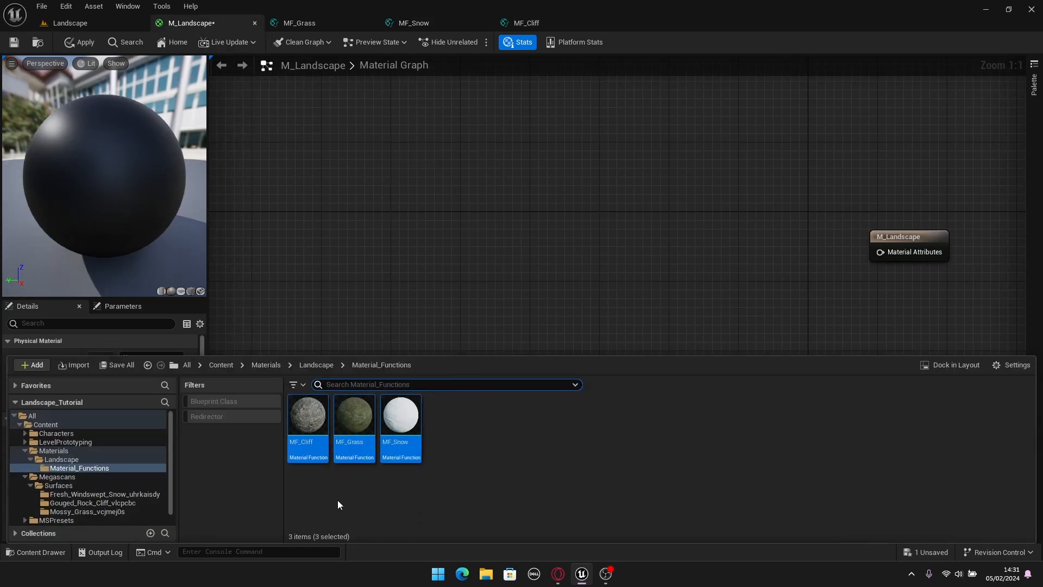
left_click_drag(371, 430, 412, 122)
Stack the re-added MF_Grass and MF_Snow nodes in a column below MF_Cliff.
left_click(475, 162)
left_click(442, 173)
left_click_drag(427, 207, 399, 158)
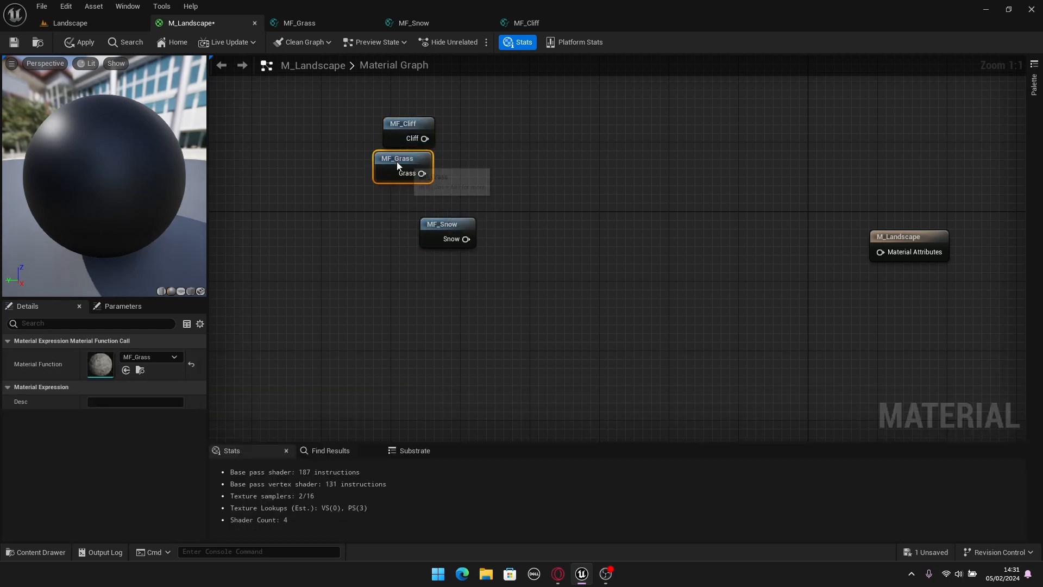
left_click(419, 141)
left_click_drag(446, 224, 408, 202)
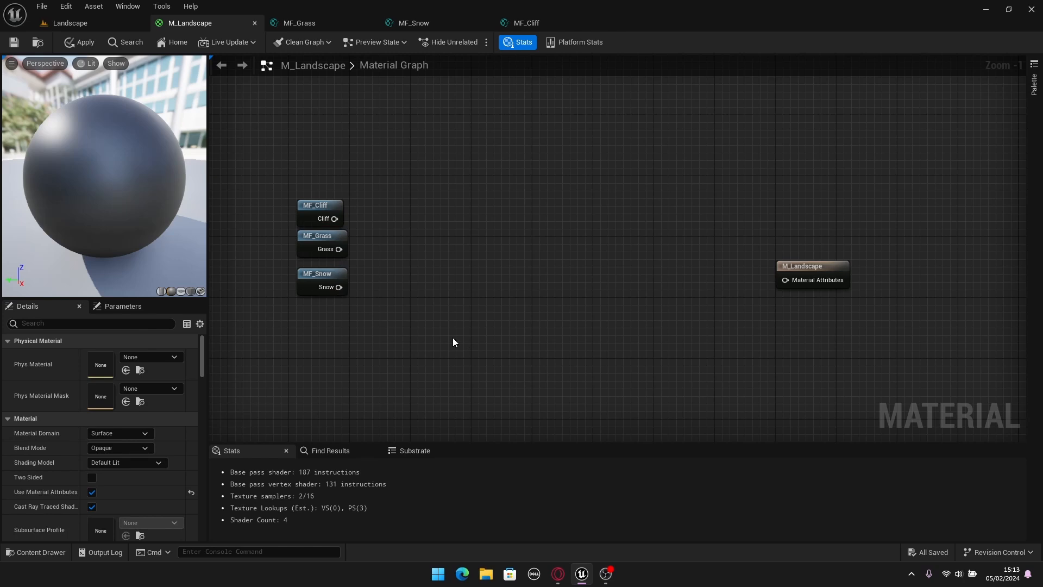
left_click_drag(408, 350, 292, 187)
left_click(287, 179)
right_click_drag(381, 194, 427, 200)
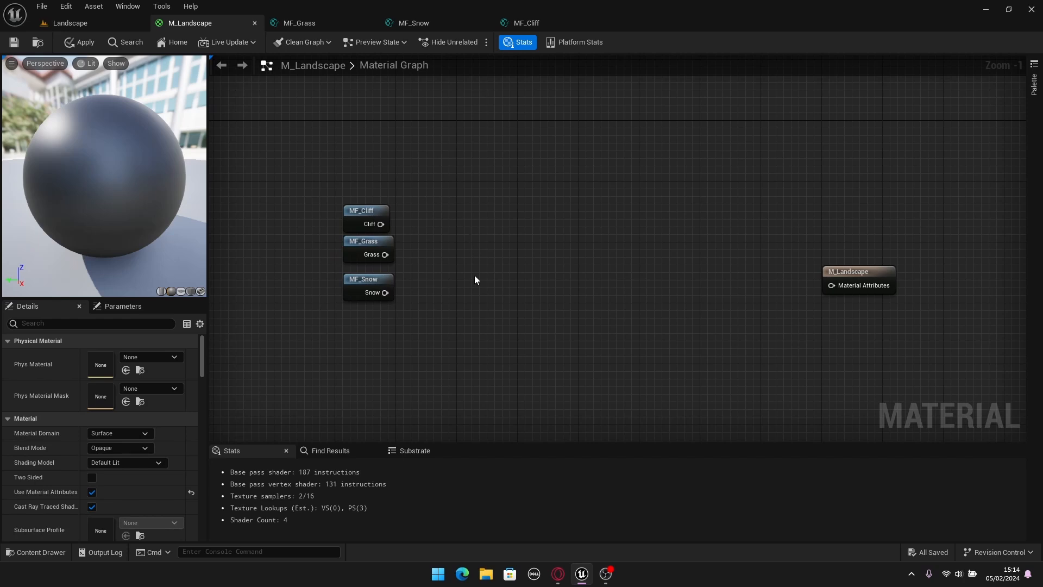
Add a WorldAlignedBlend node between the function nodes and the M_Landscape result node.
right_click(474, 296)
type("WorldAli")
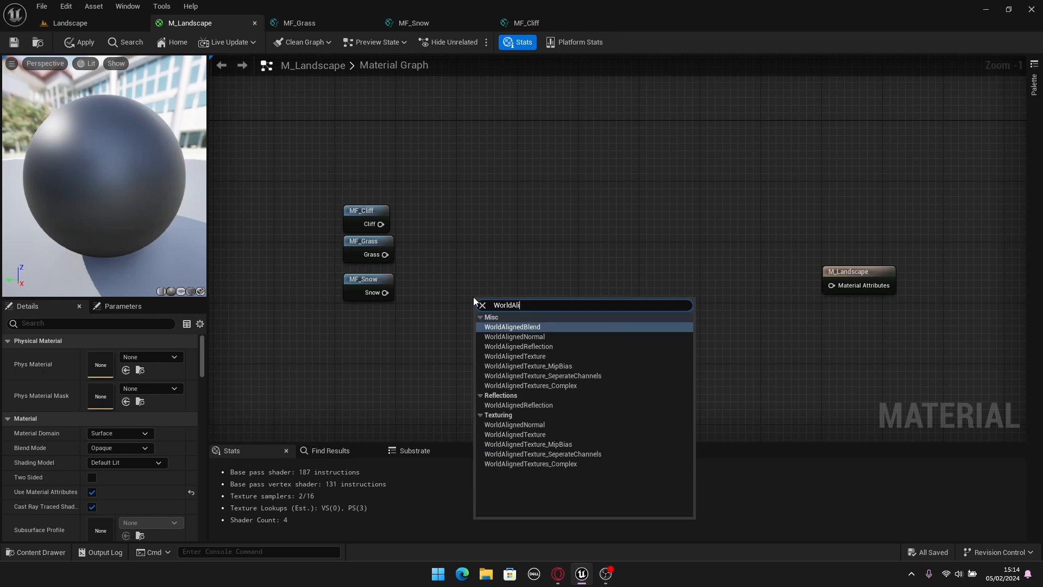
key("Return")
left_click(490, 279)
left_click_drag(518, 306, 517, 306)
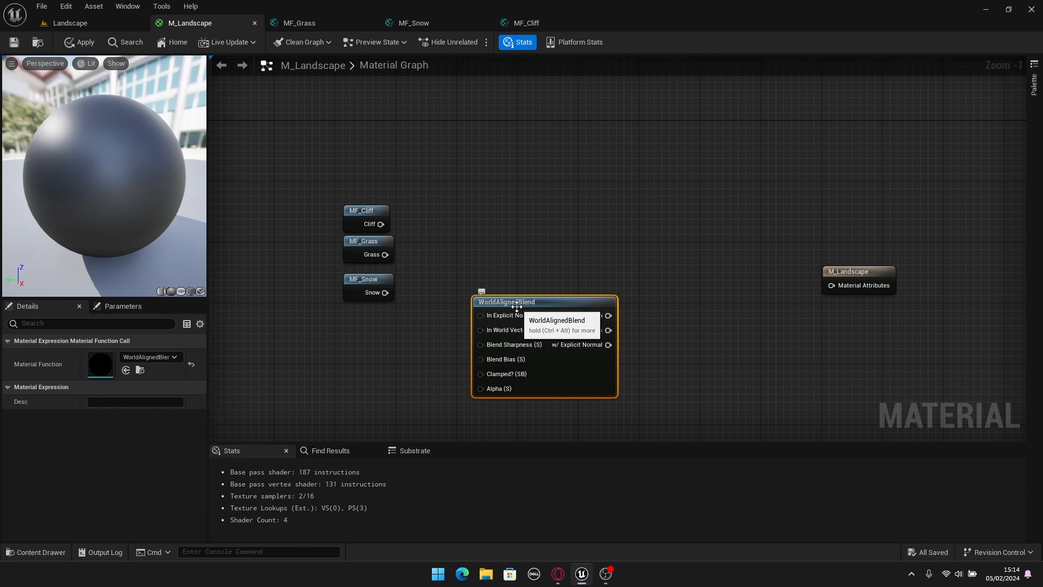
Move MF_Snow up toward the M_Landscape result node, and shift MF_Cliff, MF_Grass and WorldAlignedBlend together away from it.
left_click(371, 308)
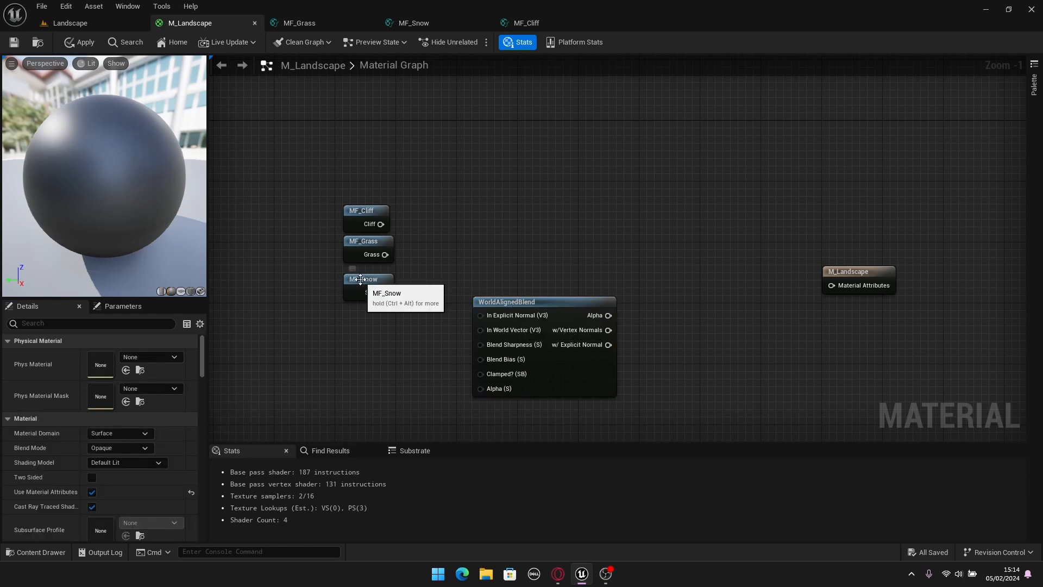
left_click_drag(363, 282, 643, 189)
right_click_drag(555, 224, 690, 202)
left_click_drag(671, 148, 492, 369)
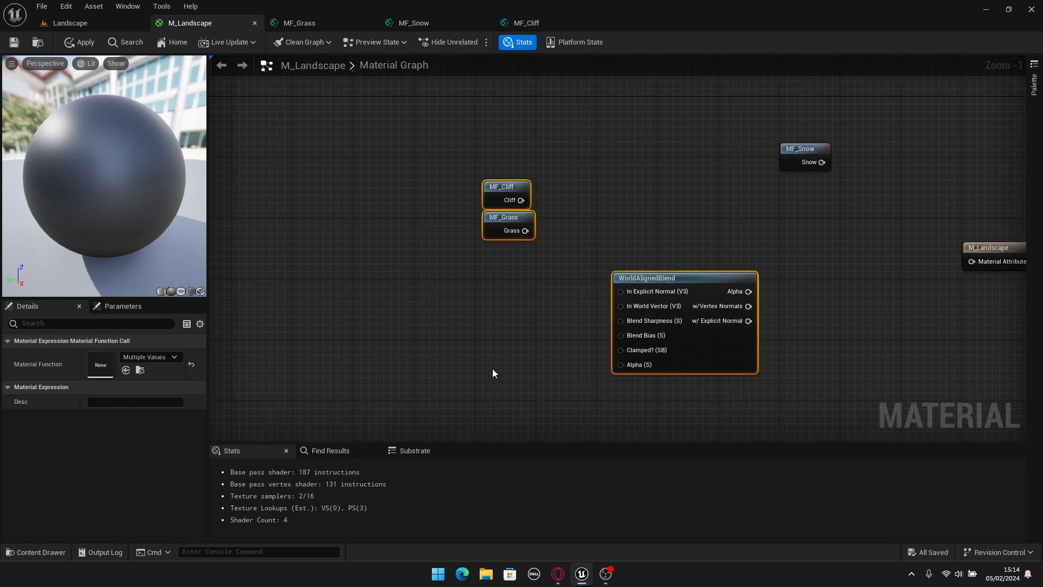
left_click_drag(669, 281, 477, 288)
left_click(501, 235)
right_click_drag(461, 257, 539, 244)
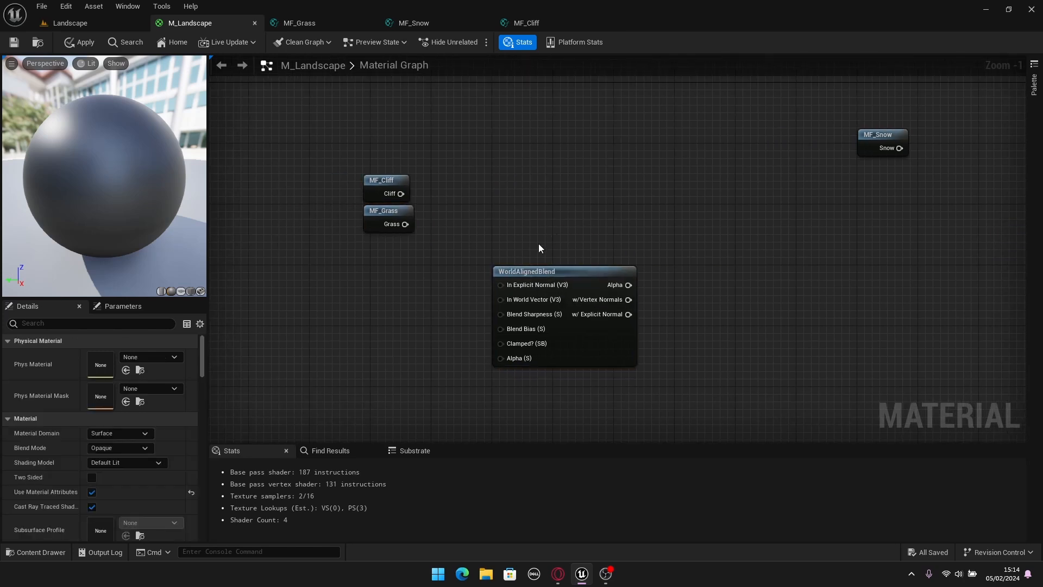
Move the WorldAlignedBlend node closer to the MF_Cliff and MF_Grass nodes, leaving room for parameters beside its inputs.
left_click_drag(549, 269, 487, 252)
left_click_drag(617, 227, 555, 326)
left_click(601, 385)
right_click_drag(491, 382, 588, 380)
scroll(588, 383, "up", 1)
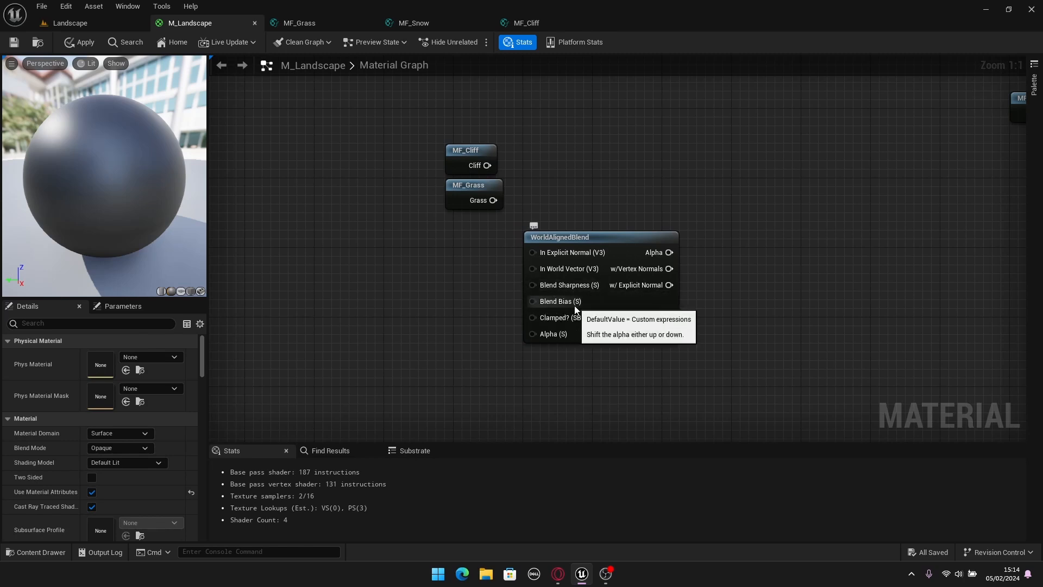
right_click_drag(472, 287, 521, 311)
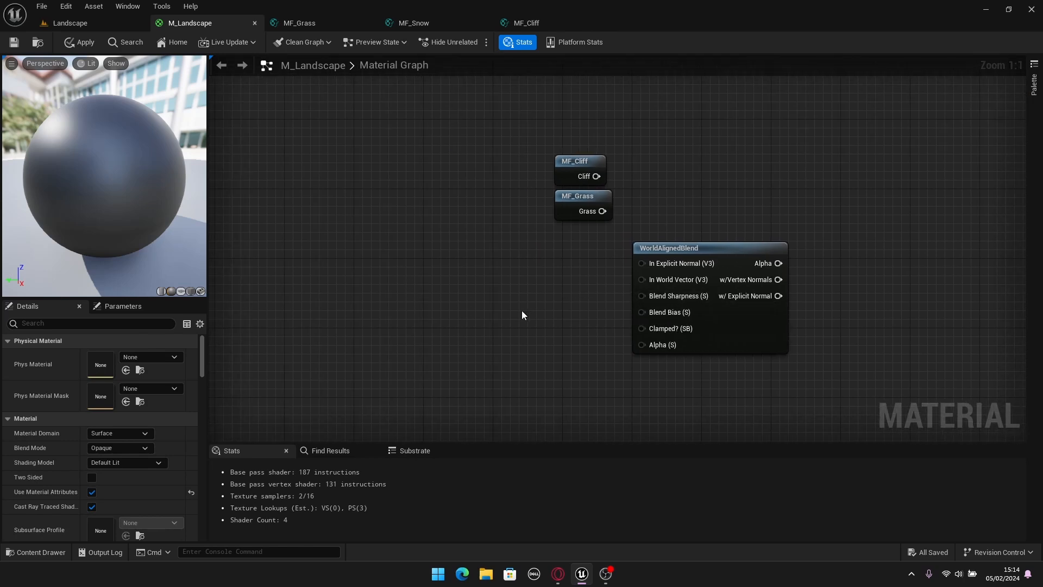
Add a scalar parameter named Grass_Cliff_Blend_Sharpness beside the WorldAlignedBlend node.
right_click(456, 308)
left_click(478, 292)
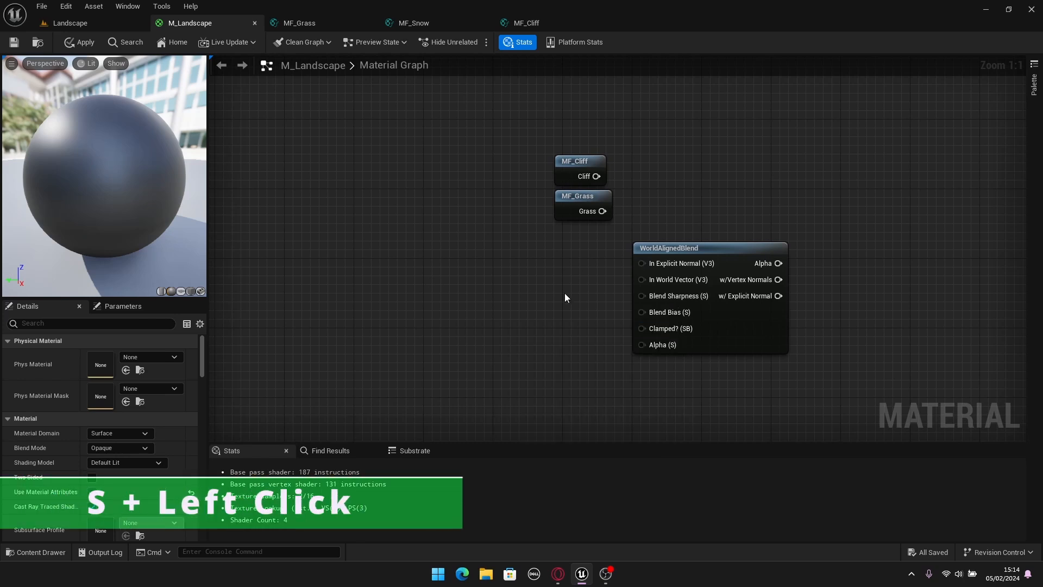
left_click(480, 295)
type("ss")
key("BackSpace")
key("BackSpace")
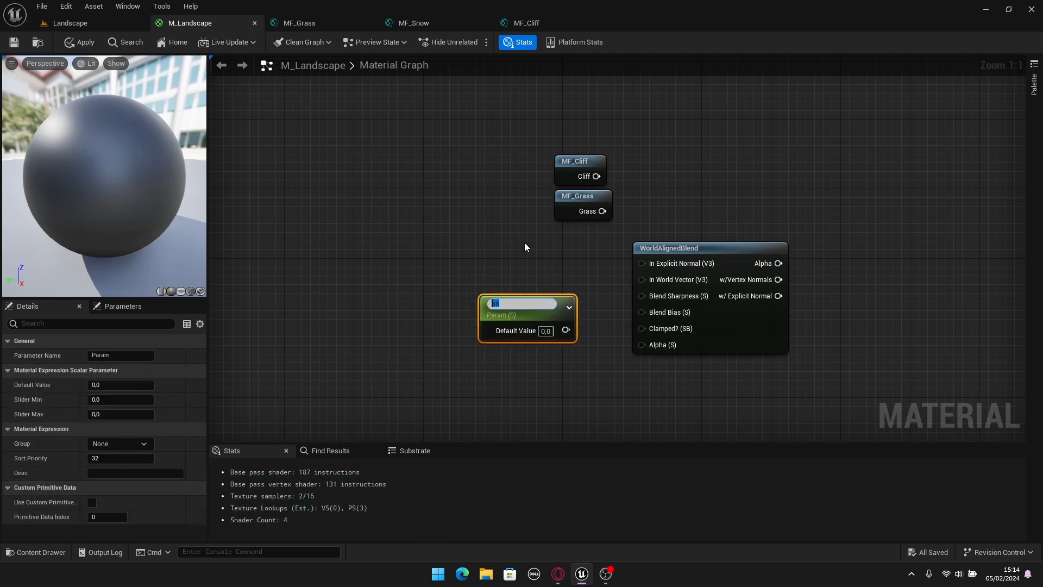
type("Grass_Cliff_Blend_")
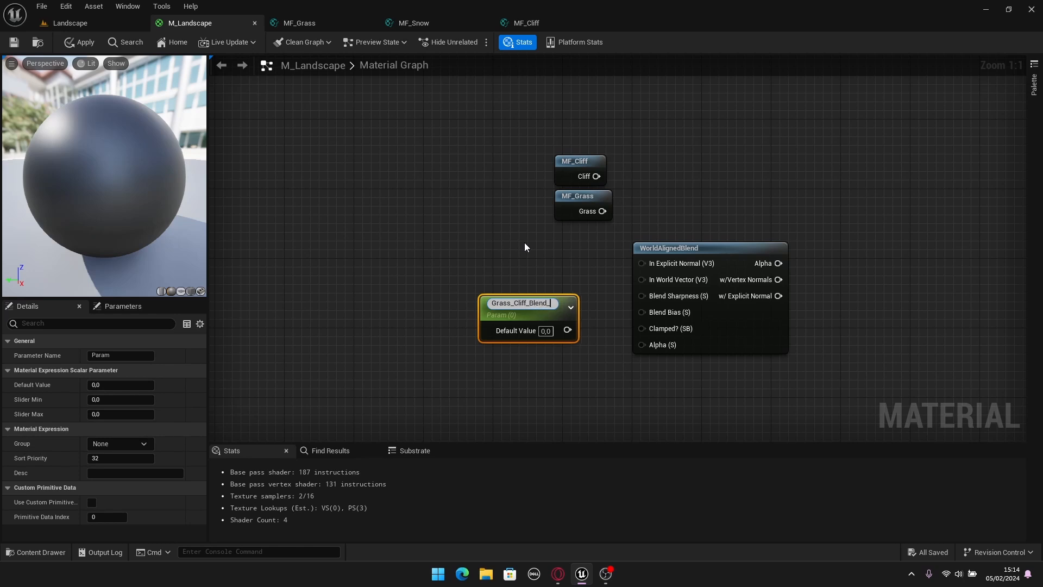
type("Sharpness")
left_click(525, 243)
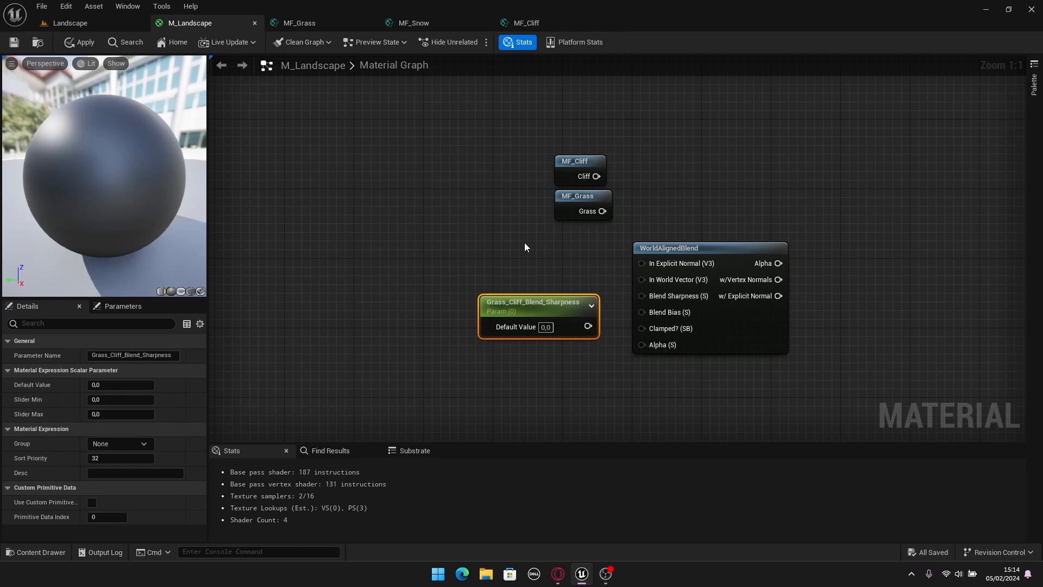
Reposition the Grass_Cliff_Blend_Sharpness parameter and connect it to the Blend Sharpness input of WorldAlignedBlend.
left_click_drag(503, 312, 457, 318)
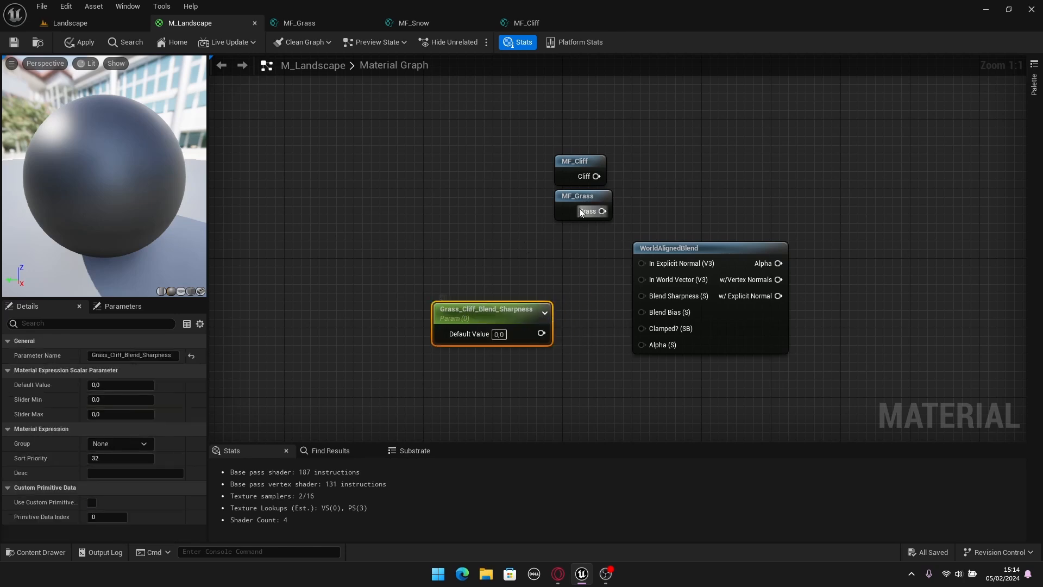
left_click_drag(655, 136, 526, 276)
left_click(526, 279)
left_click_drag(489, 311, 664, 293)
left_click(532, 265)
left_click(726, 248)
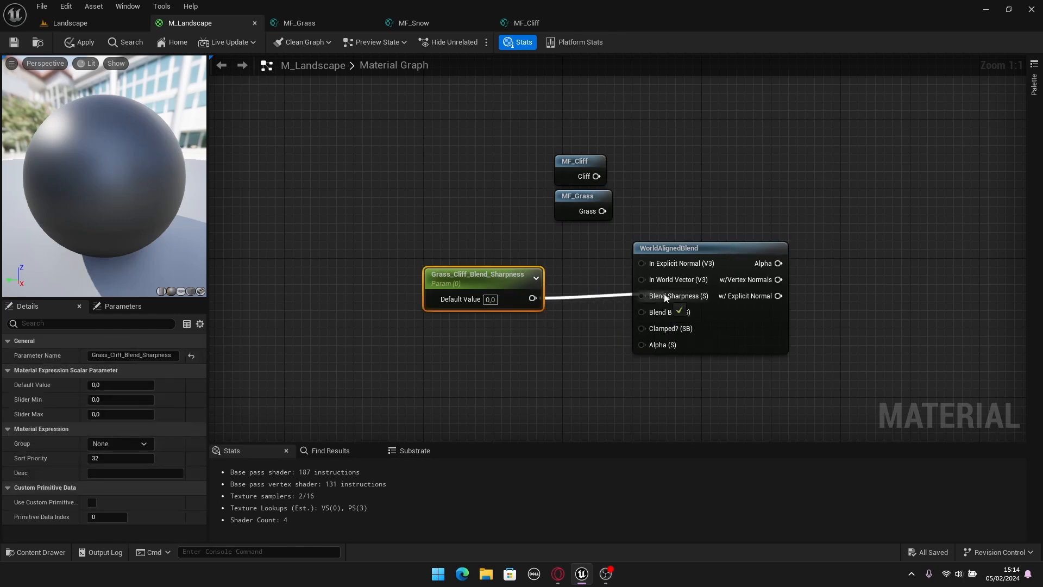
Move the connected sharpness parameter closer to WorldAlignedBlend and re-enter its name as Grass_Cliff_Blend_Sharpness.
left_click_drag(481, 274, 517, 257)
double_click(516, 256)
type("s")
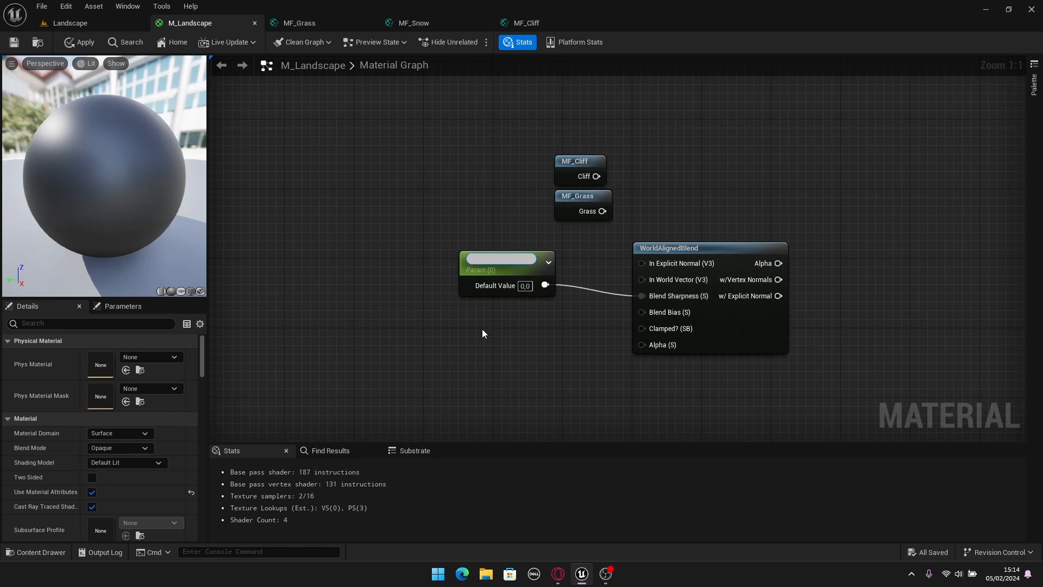
type("Grass_Cliff_Blend_Sharpness")
key("Return")
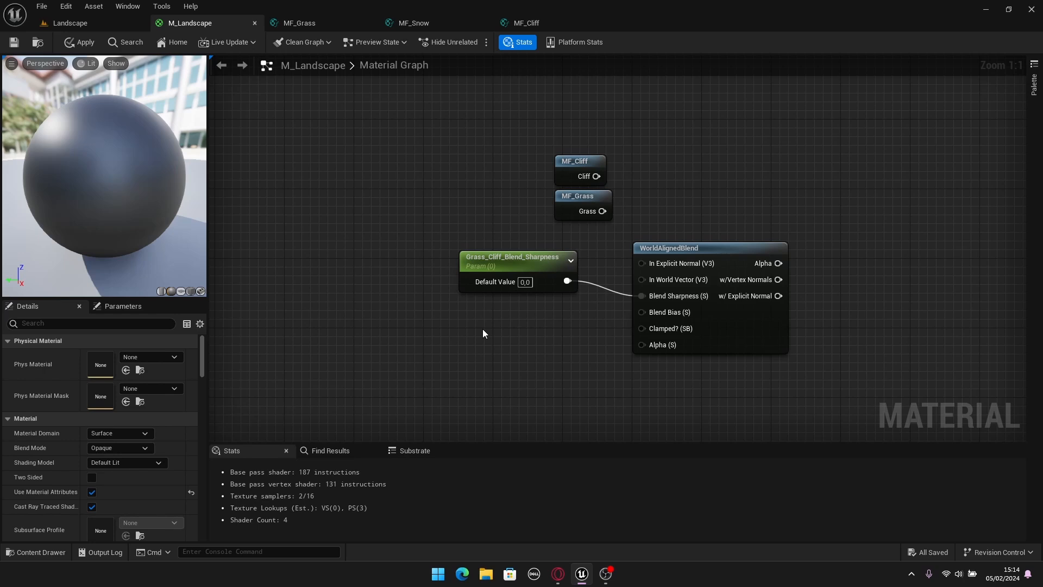
Add a second scalar parameter named Grass_Cliff_Blend_Bias below Grass_Cliff_Blend_Sharpness.
left_click(466, 333)
type("sssss")
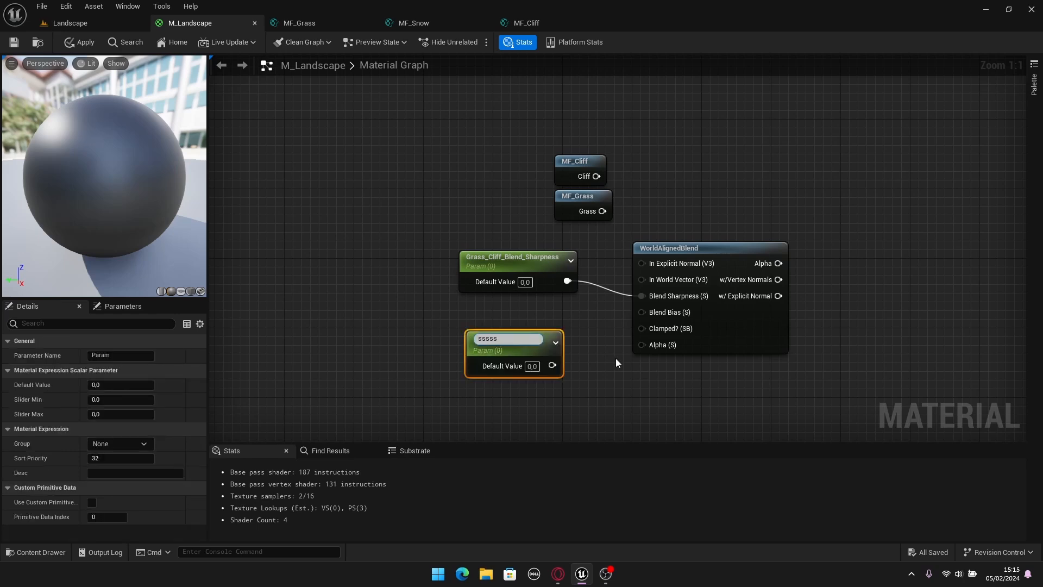
key("ctrl+a")
type("Grass_Cliff_Blend_B")
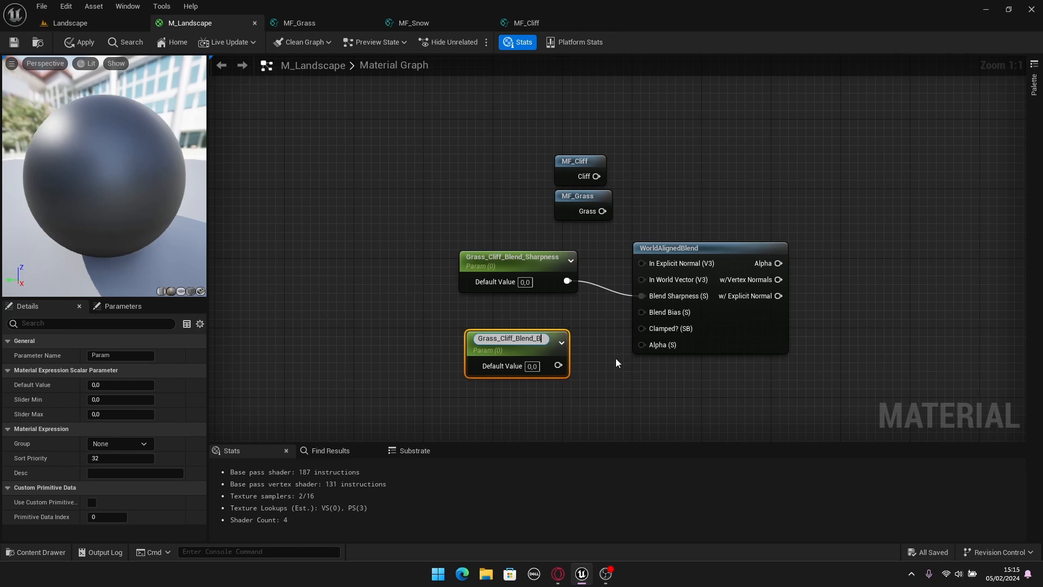
type("ias")
key("Return")
left_click(615, 363)
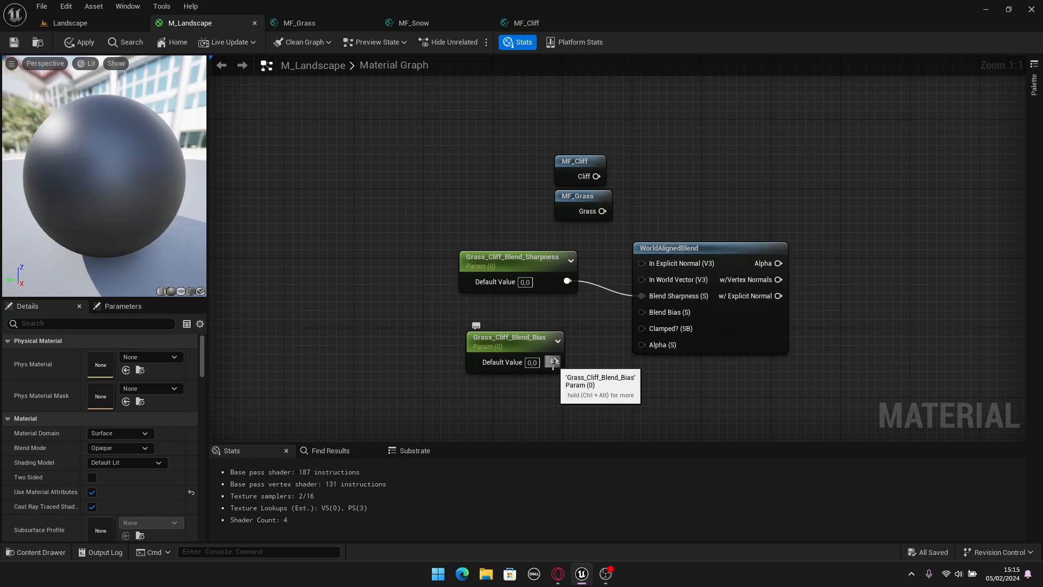
Connect Grass_Cliff_Blend_Bias to the Blend Bias input of WorldAlignedBlend and place it just below the sharpness parameter.
left_click_drag(553, 362, 663, 314)
left_click_drag(527, 345, 538, 318)
left_click(595, 342)
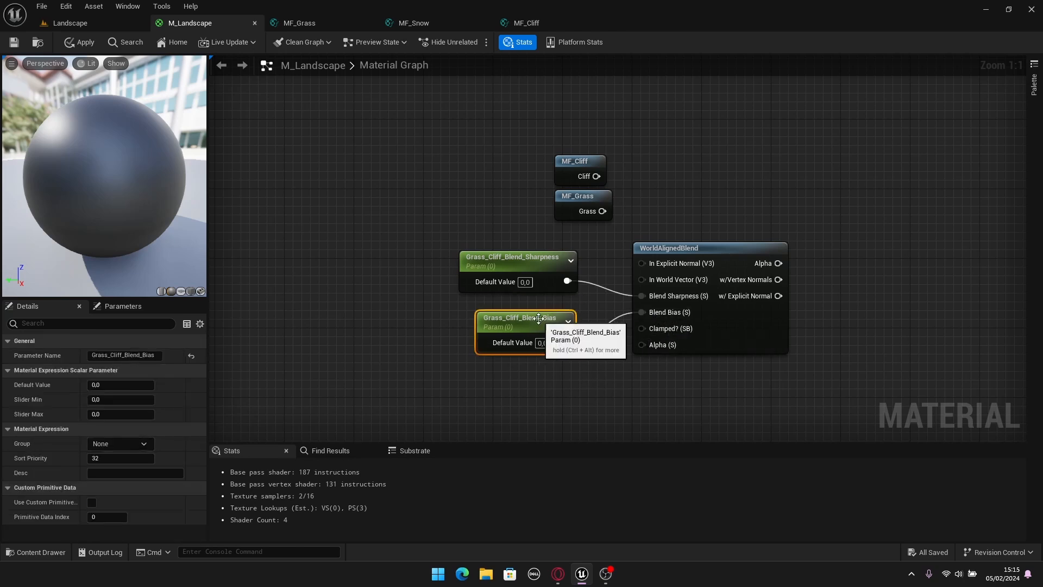
Assign both the Grass_Cliff_Blend_Sharpness and Grass_Cliff_Blend_Bias parameters to a new group named Grass_Cliff_Settings.
left_click(548, 267)
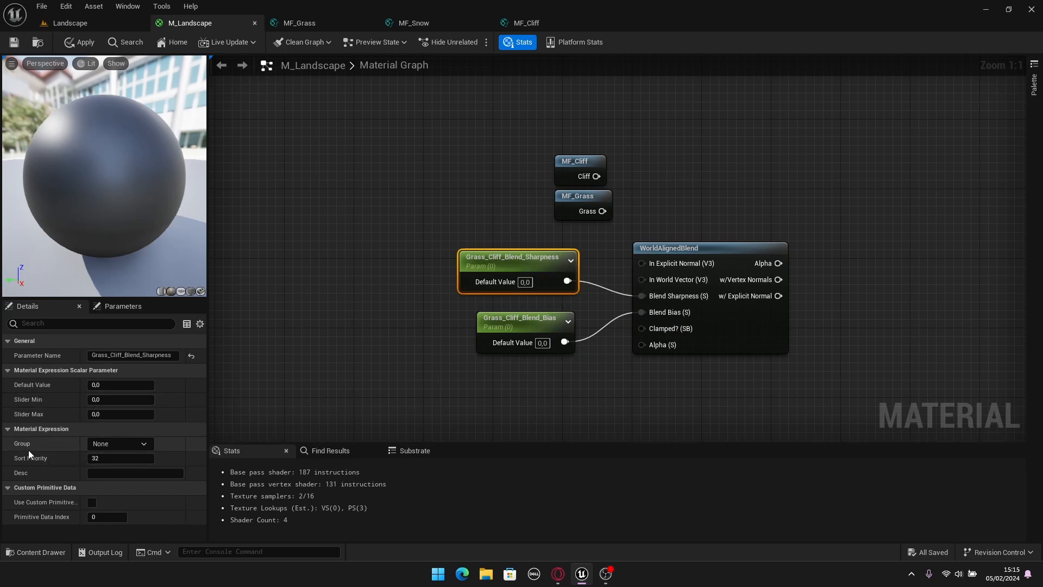
left_click(91, 443)
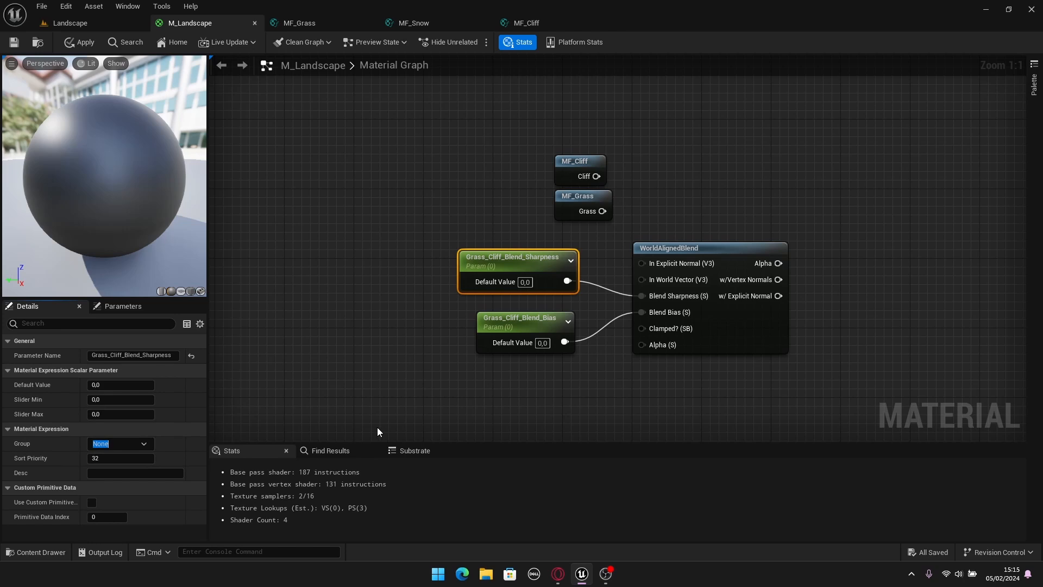
type("Grass_Cliff_Settings")
left_click(512, 320)
left_click(141, 444)
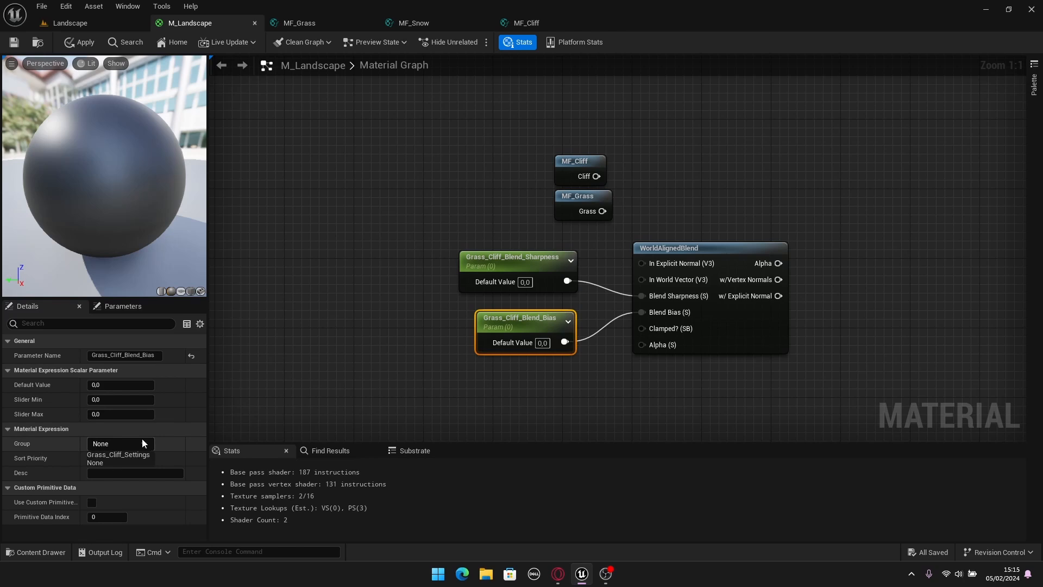
left_click(103, 457)
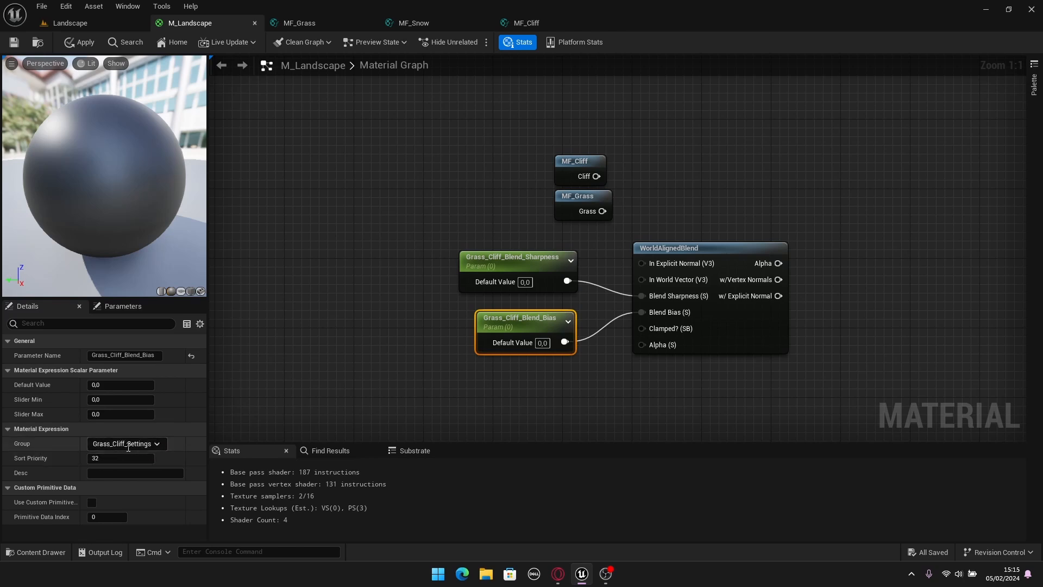
left_click(297, 327)
Move WorldAlignedBlend together with its two parameters so the blend node sits directly below MF_Cliff and MF_Grass.
scroll(674, 317, "down", 1)
right_click_drag(673, 317, 475, 353)
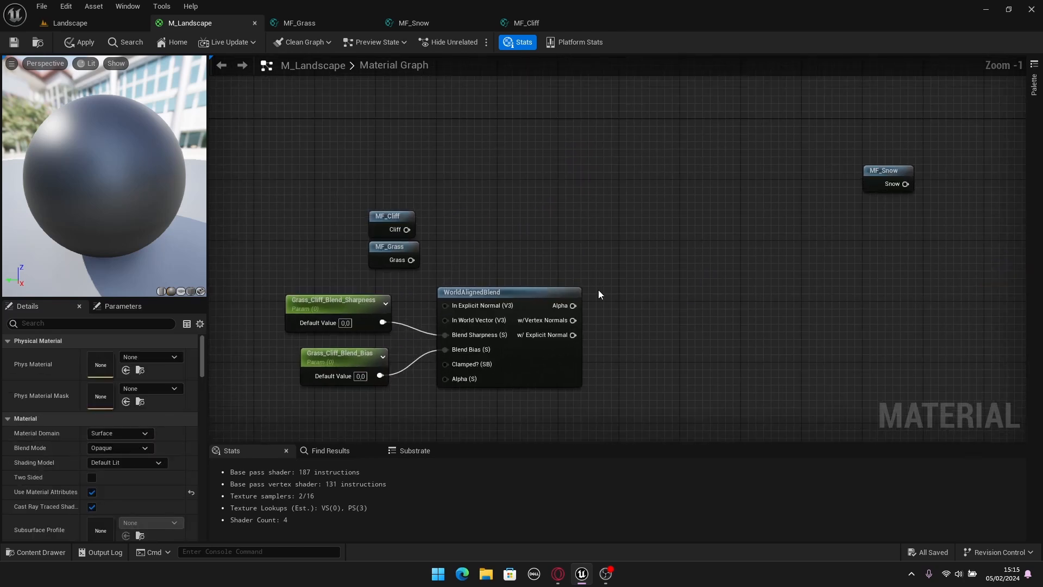
left_click_drag(598, 289, 383, 414)
left_click_drag(501, 293, 425, 324)
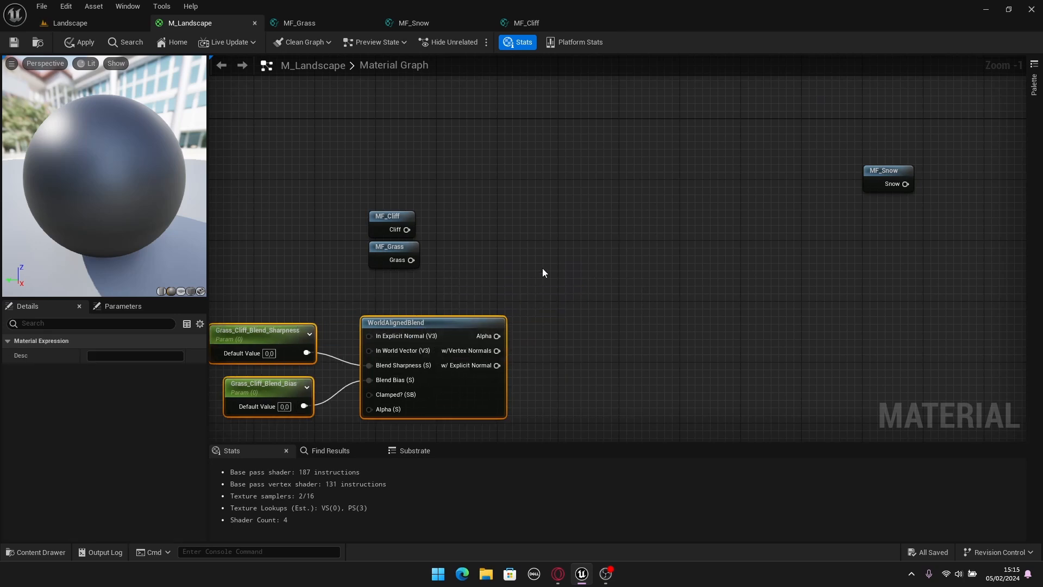
left_click(542, 270)
right_click_drag(375, 364, 457, 322)
left_click_drag(620, 259, 371, 424)
left_click(429, 401)
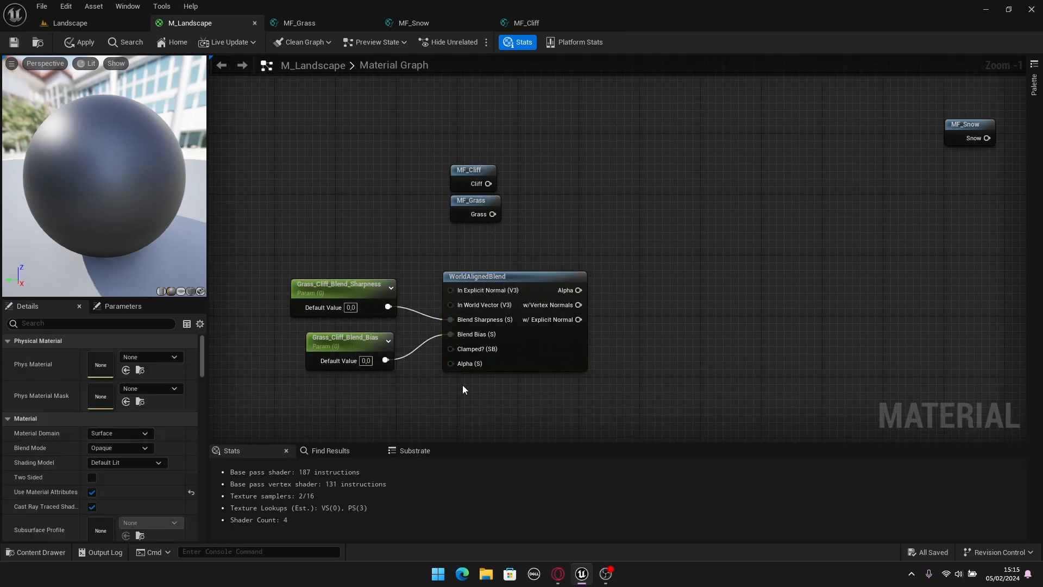
Add a BlendMaterialAttributes node between the MF_Cliff and MF_Grass nodes and MF_Snow.
right_click_drag(506, 385, 474, 401)
scroll(499, 347, "up", 1)
right_click_drag(607, 326, 566, 322)
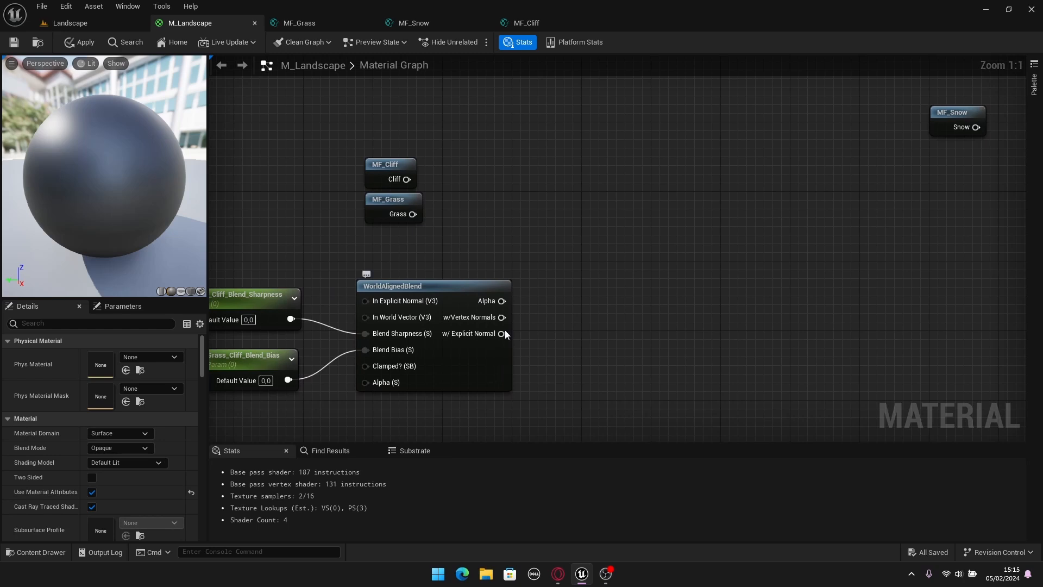
right_click_drag(565, 207, 568, 247)
left_click_drag(479, 153, 391, 260)
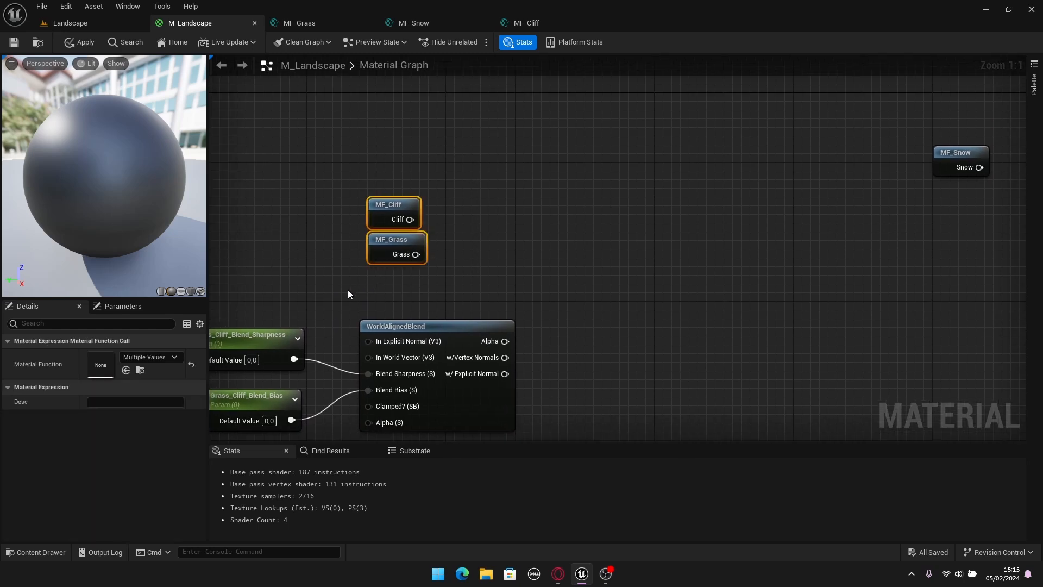
left_click(433, 287)
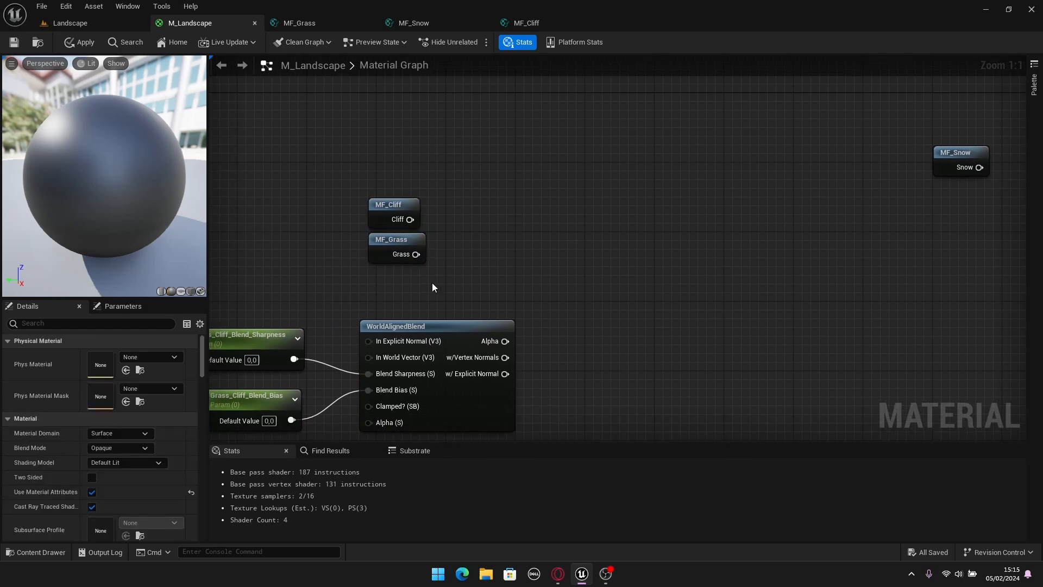
right_click(548, 253)
type("BlendM")
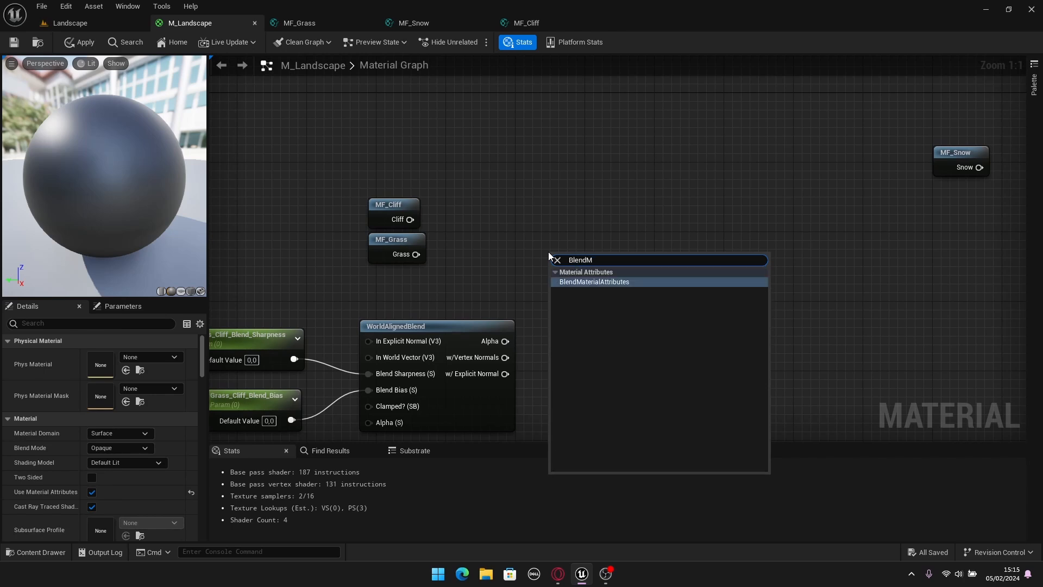
key("Return")
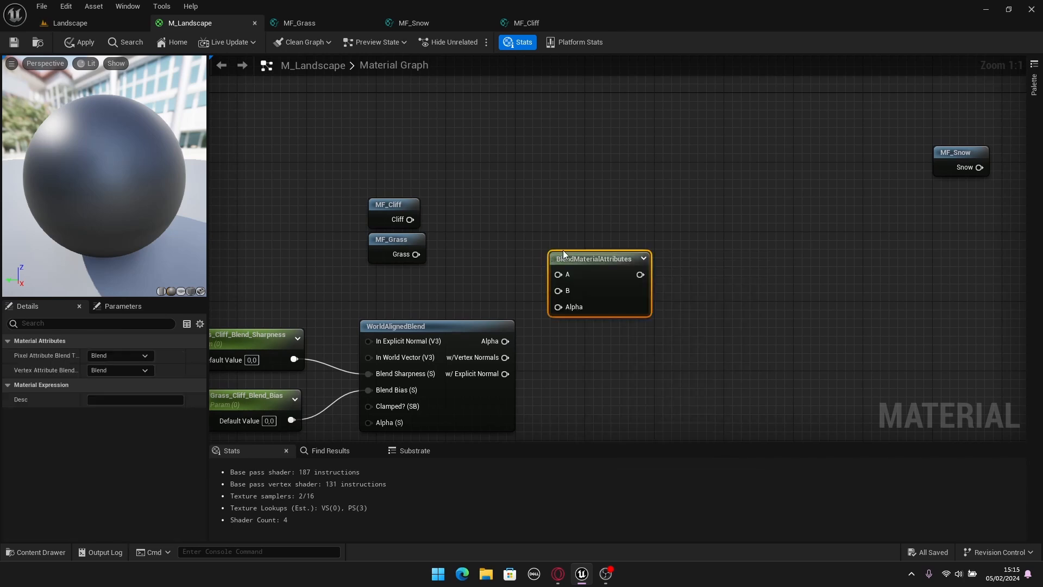
left_click_drag(594, 259, 615, 243)
left_click(632, 199)
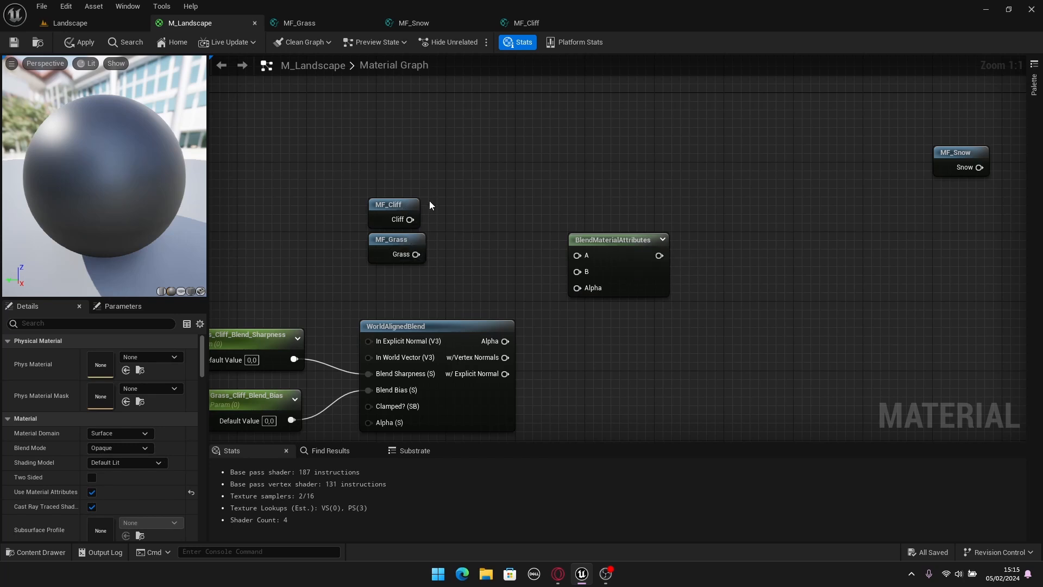
Look at the SetMaterialAttributes setup inside MF_Grass and return to the M_Landscape graph.
left_click_drag(429, 200, 415, 296)
left_click(353, 198)
left_click(326, 22)
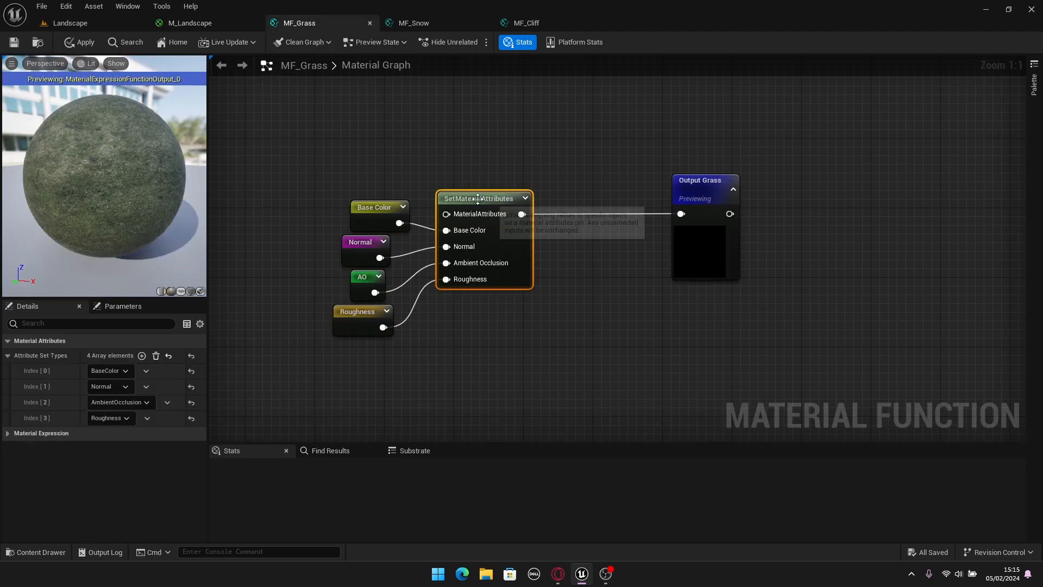
left_click(224, 27)
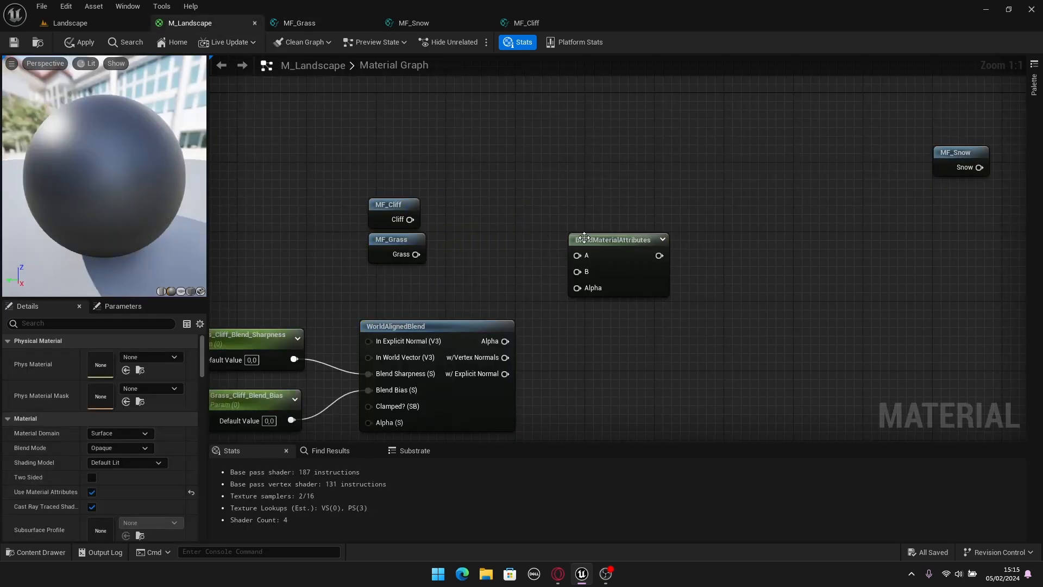
Raise BlendMaterialAttributes slightly, connect MF_Grass to input A and MF_Cliff to input B, and place MF_Cliff below MF_Grass.
left_click_drag(632, 242, 641, 225)
left_click(630, 161)
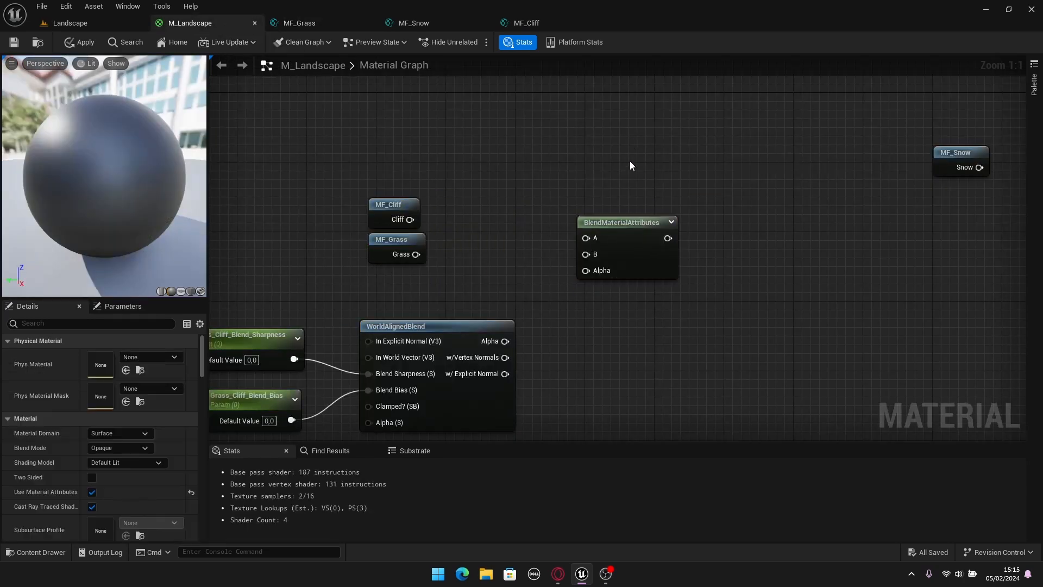
left_click_drag(422, 253, 586, 238)
left_click_drag(419, 225, 586, 255)
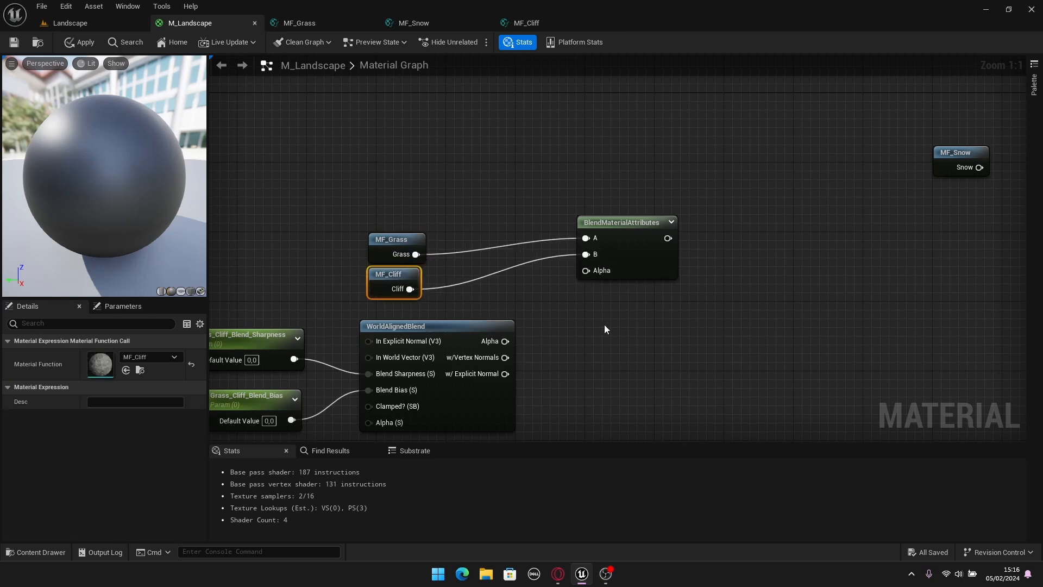
left_click(605, 325)
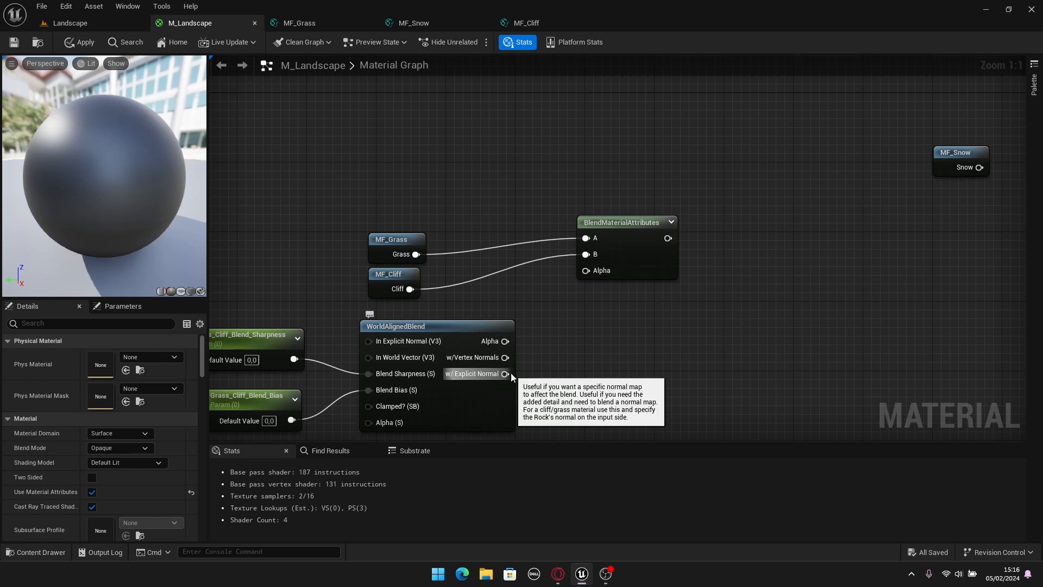
Connect WorldAlignedBlend's w/ Explicit Normal output to the Alpha input of BlendMaterialAttributes and nudge MF_Cliff slightly.
left_click_drag(505, 374, 586, 271)
left_click_drag(401, 283, 410, 283)
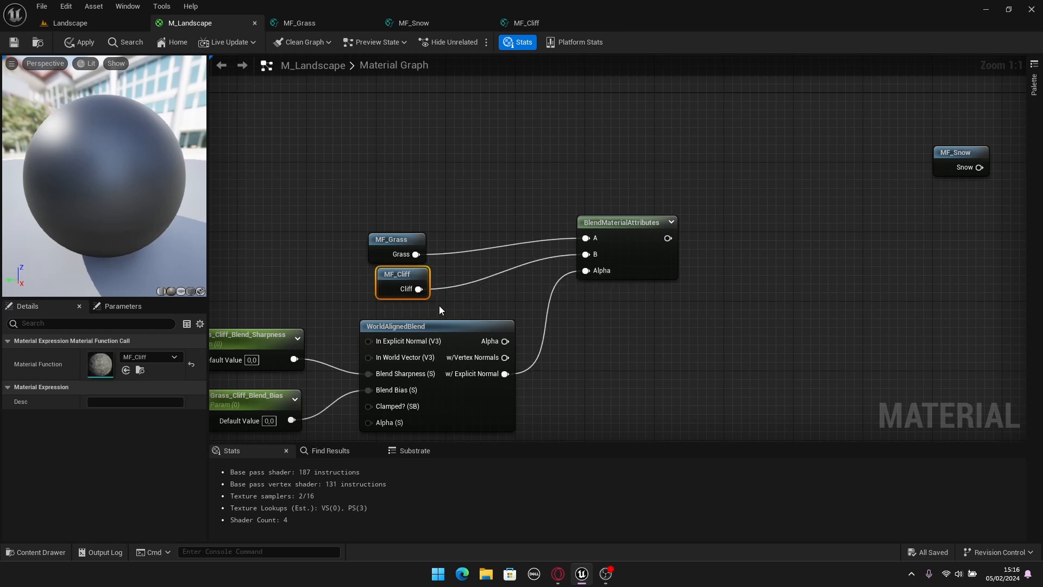
left_click(662, 330)
scroll(663, 333, "down", 2)
right_click_drag(661, 332, 720, 317)
left_click_drag(728, 249, 761, 199)
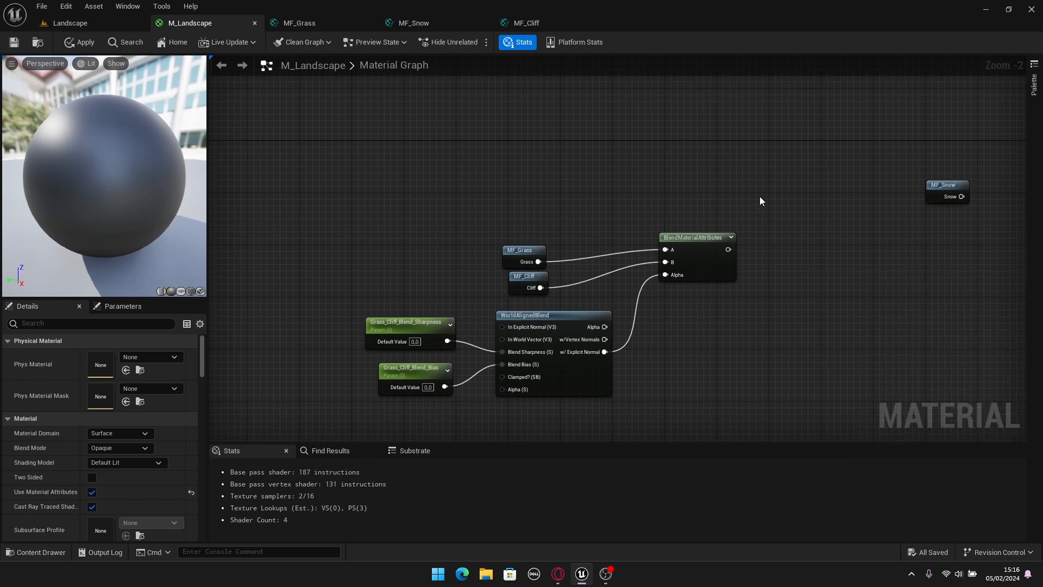
scroll(569, 286, "up", 2)
left_click_drag(538, 279, 616, 286)
left_click(603, 241)
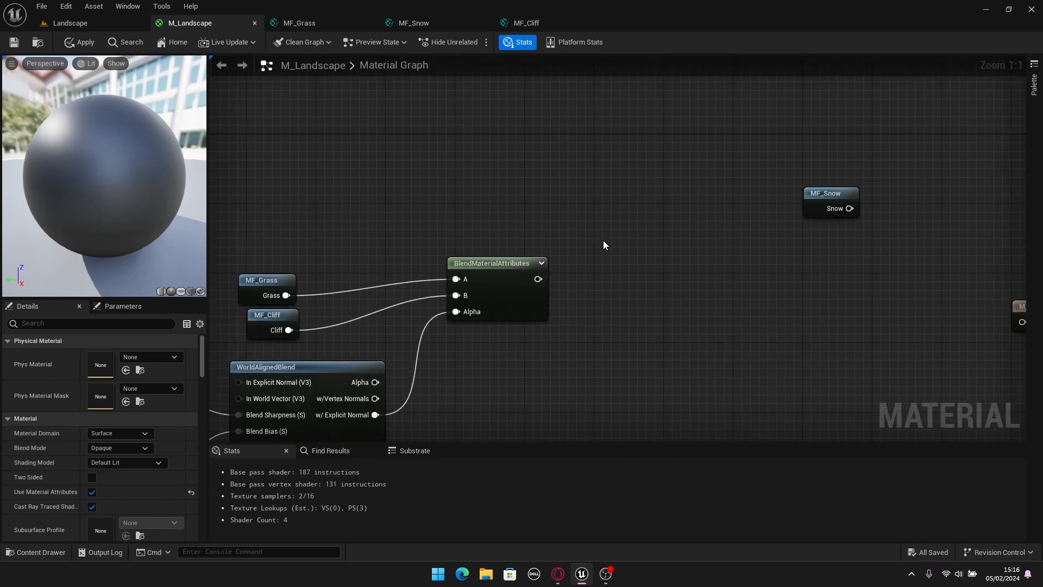
Raise the M_Landscape result node and add a LandscapeLayerBlend node between BlendMaterialAttributes and the result node.
right_click_drag(577, 306, 496, 287)
left_click_drag(934, 285, 935, 242)
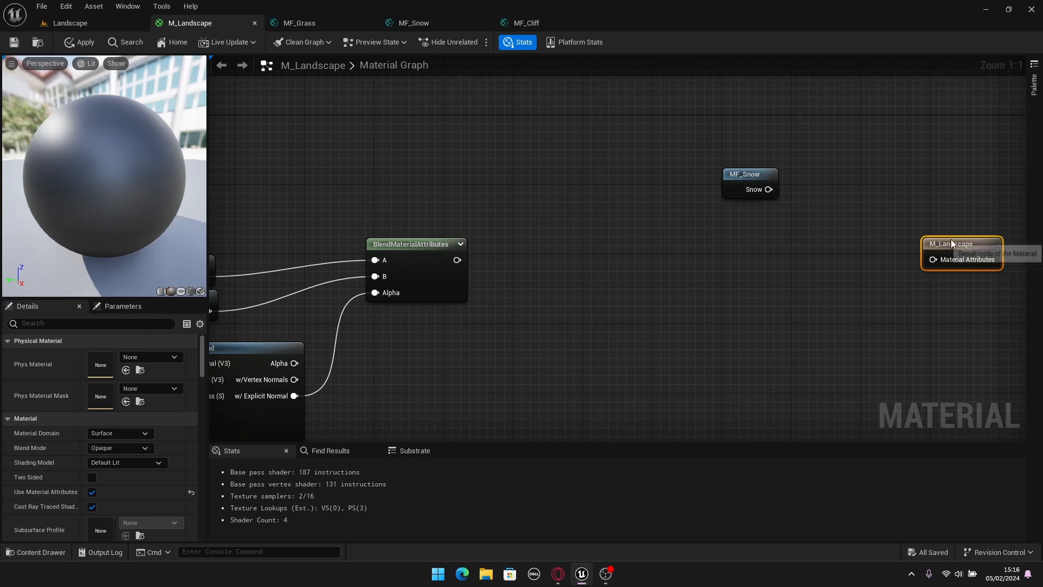
left_click(760, 307)
right_click(686, 292)
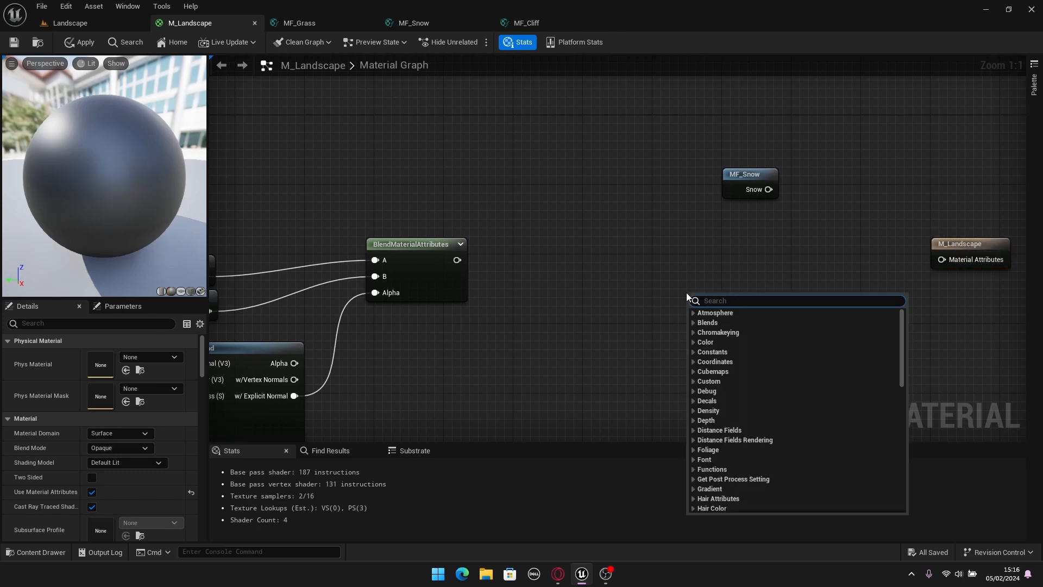
type("Land")
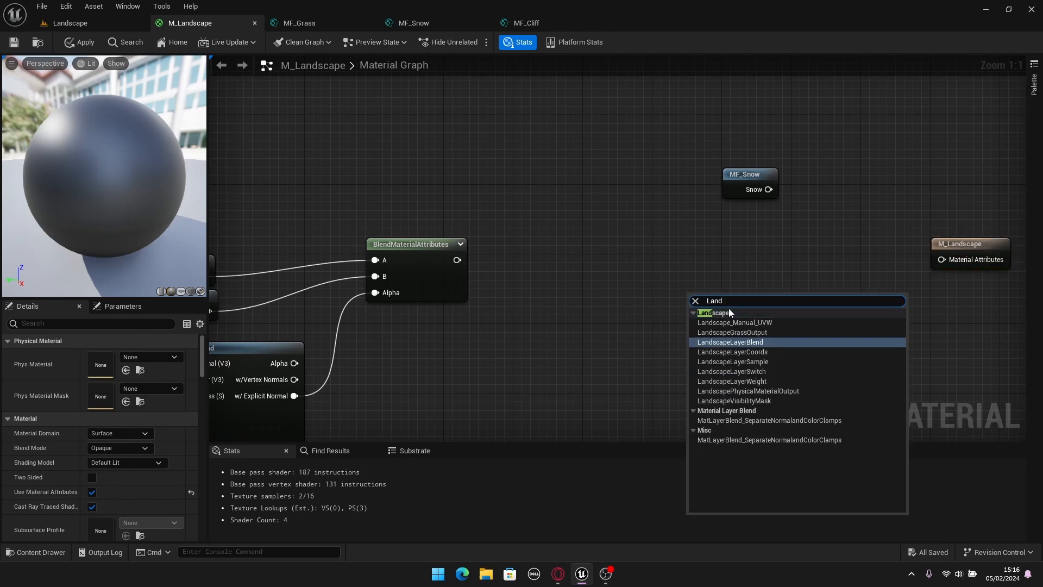
left_click(742, 343)
left_click_drag(722, 302, 703, 257)
left_click(767, 241)
left_click(722, 269)
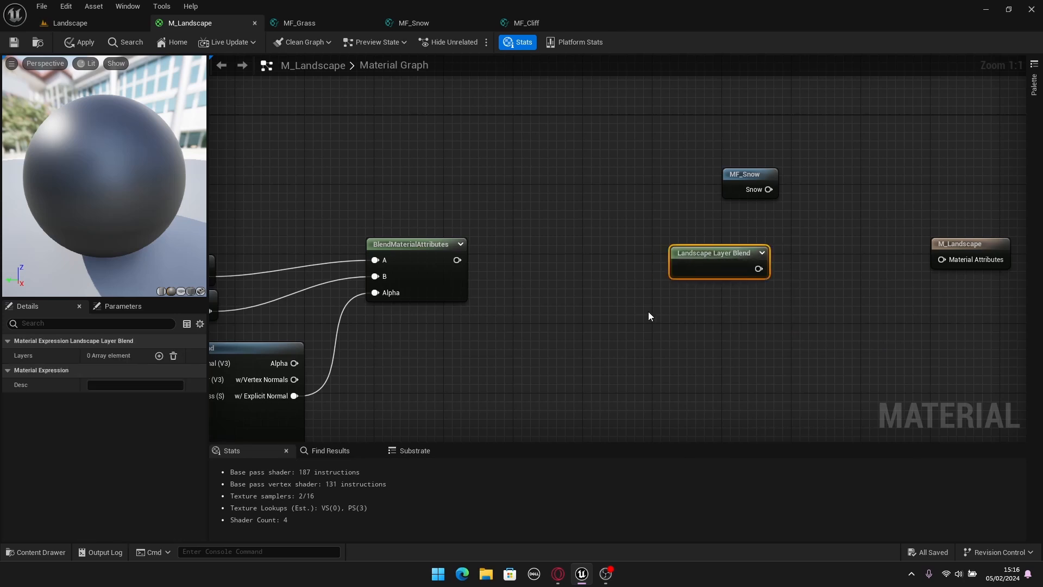
left_click(648, 311)
Add one layer to the Landscape Layer Blend node and name it Auto.
left_click(712, 269)
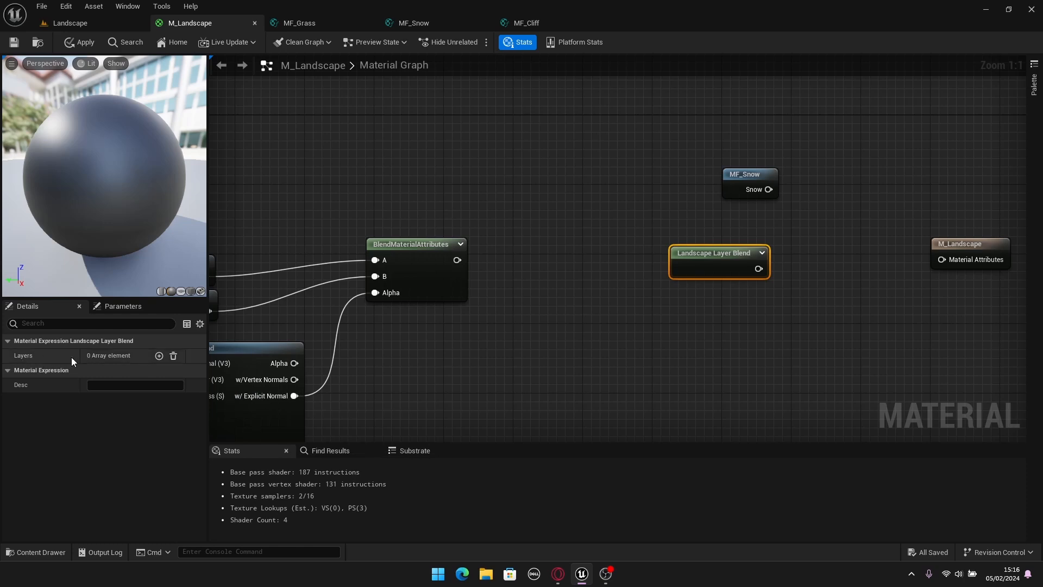
left_click(158, 356)
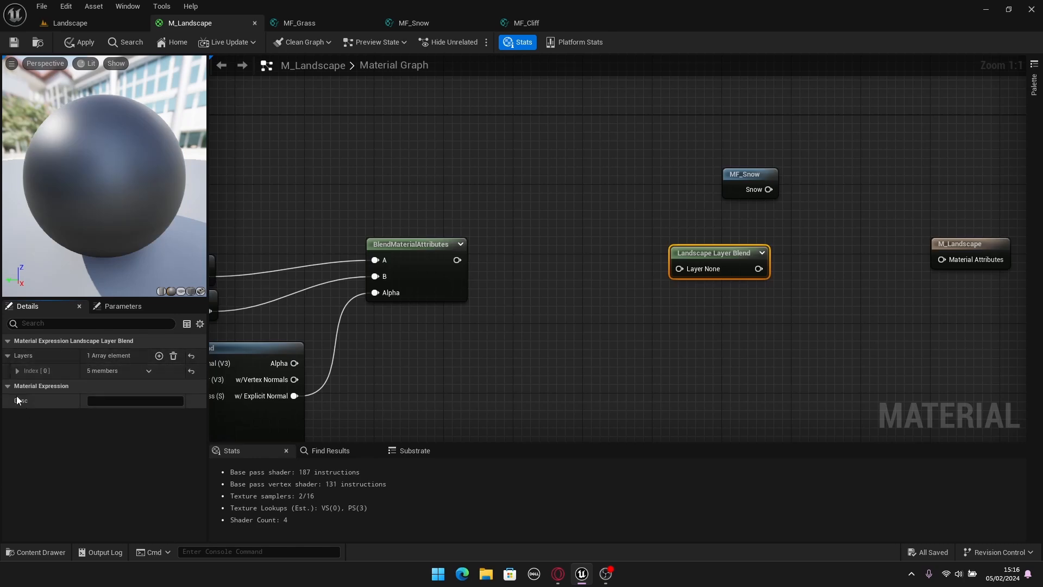
left_click(17, 371)
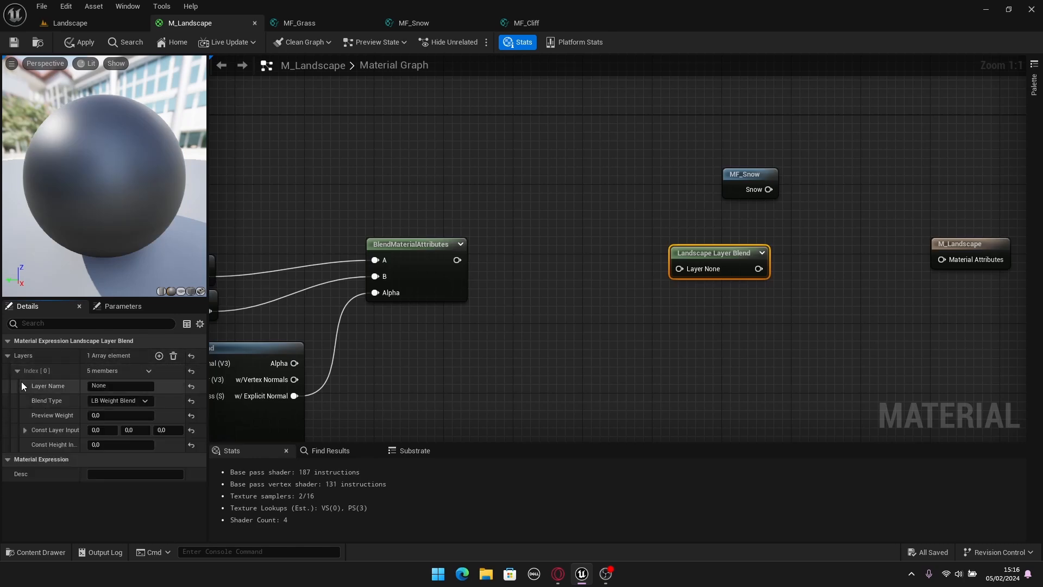
left_click(96, 384)
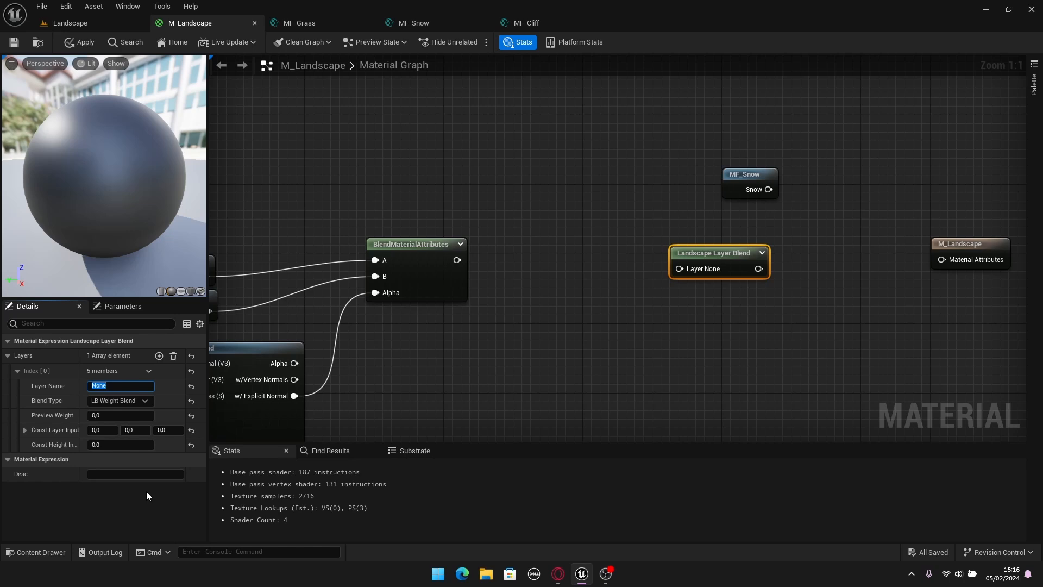
type("Auto")
key("Return")
Connect BlendMaterialAttributes to the Layer Auto input and the Landscape Layer Blend output to M_Landscape's Material Attributes.
left_click(480, 280)
left_click_drag(457, 260, 679, 270)
left_click_drag(759, 268, 852, 258)
Move the whole grass and cliff blend network, including its parameters, closer to the Landscape Layer Blend node.
scroll(661, 337, "down", 3)
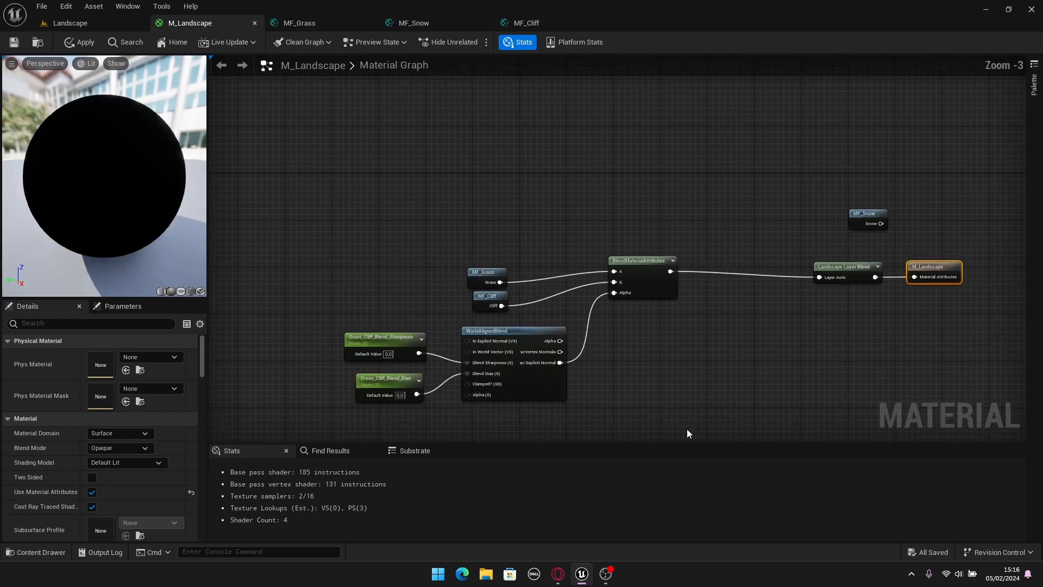
left_click_drag(702, 427, 365, 250)
left_click_drag(638, 251, 725, 258)
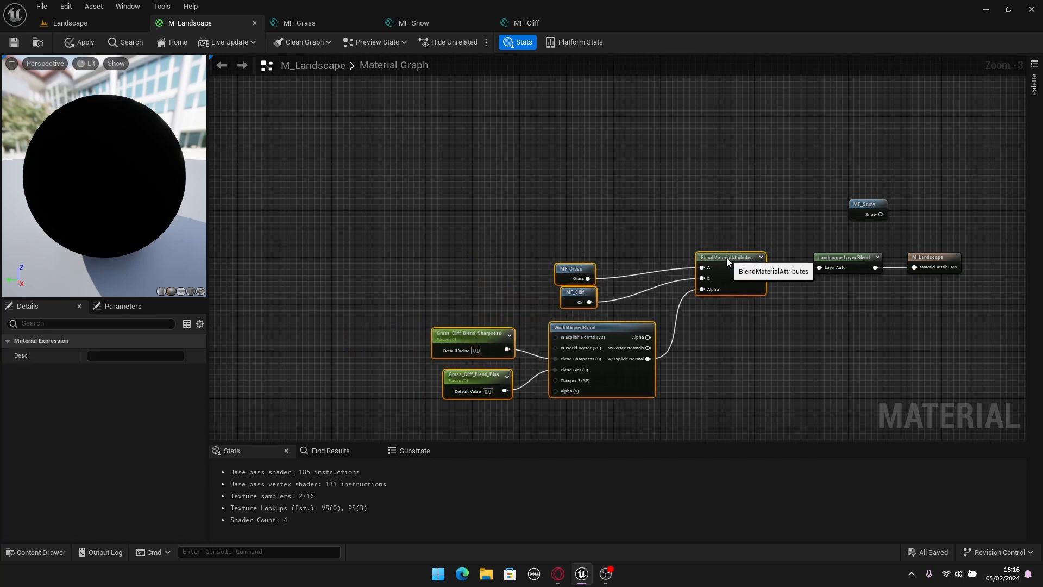
left_click(814, 297)
Look over the connected grass and cliff blend network and its path into the Landscape Layer Blend node.
right_click_drag(815, 297, 694, 312)
scroll(694, 311, "up", 2)
scroll(598, 333, "down", 1)
right_click_drag(580, 328, 643, 310)
scroll(577, 289, "up", 2)
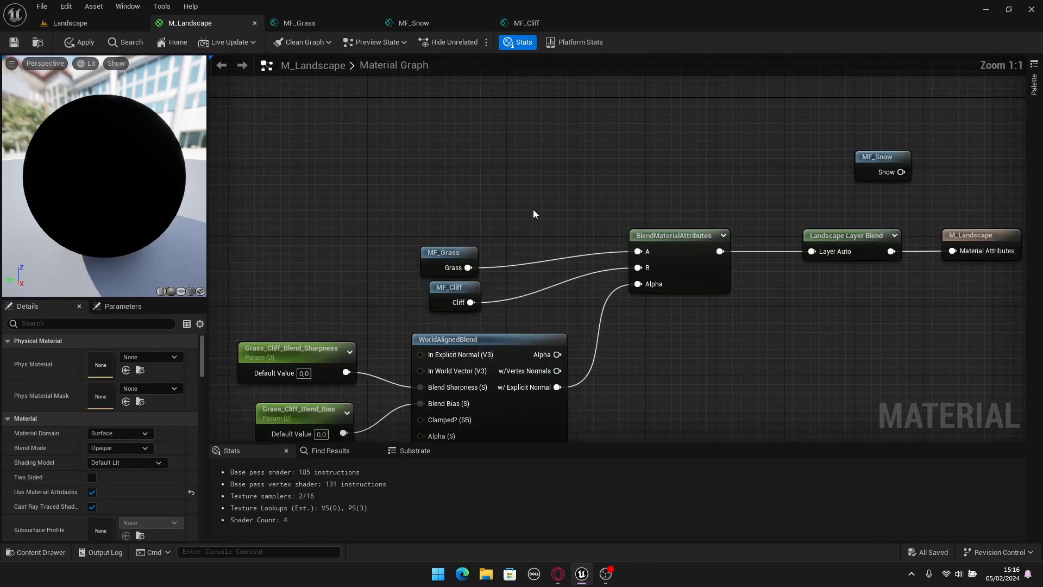
left_click_drag(515, 224, 418, 302)
left_click(527, 227)
scroll(527, 227, "down", 4)
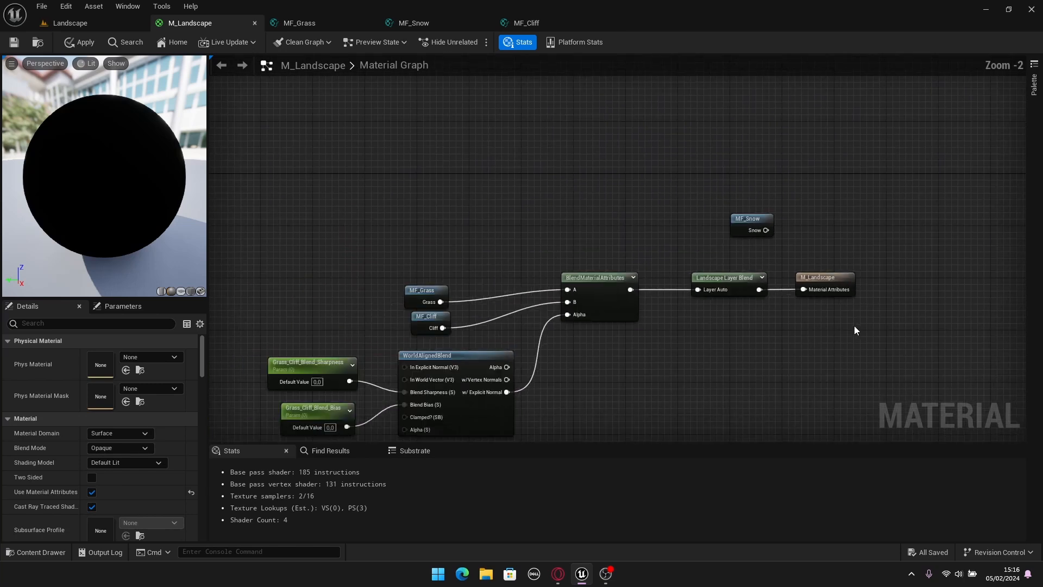
scroll(754, 330, "up", 1)
right_click_drag(754, 330, 664, 300)
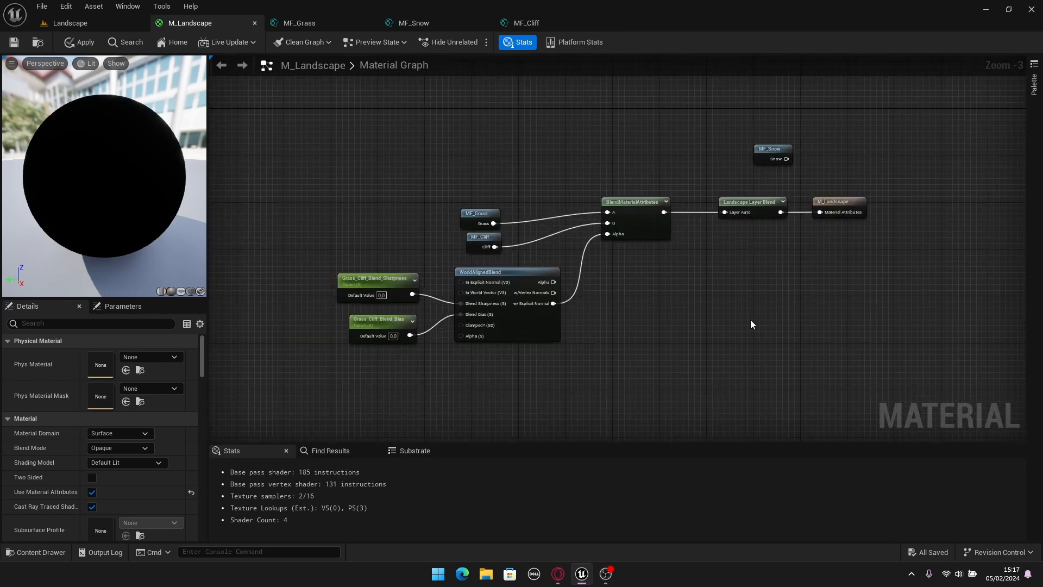
Apply and save the M_Landscape material, and return to the Landscape level.
left_click(81, 42)
left_click(8, 47)
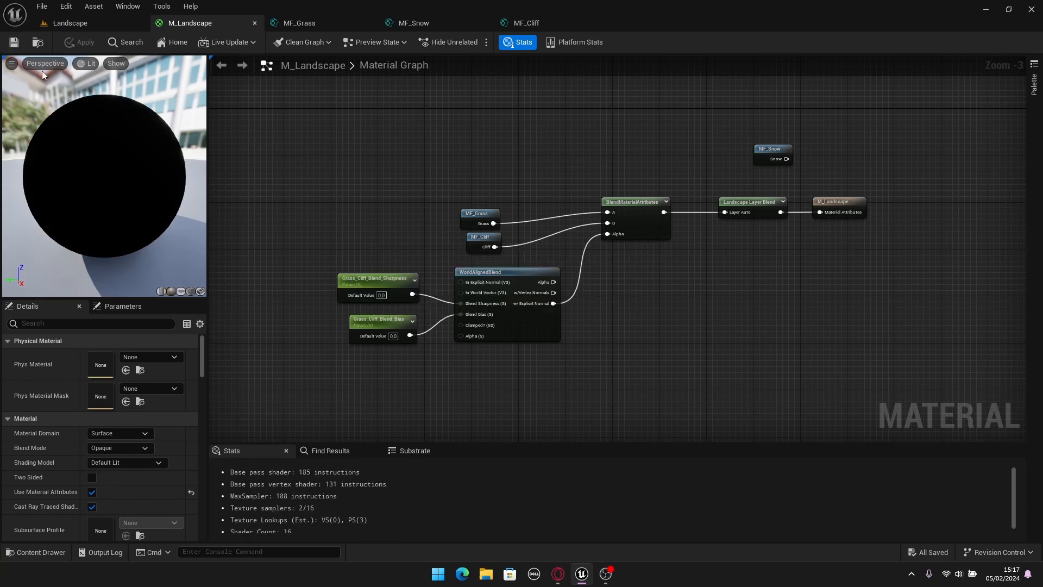
left_click(73, 25)
Create a material instance of M_Landscape in the Materials/Landscape folder and name it MI_Landscape.
right_click_drag(521, 299, 573, 256)
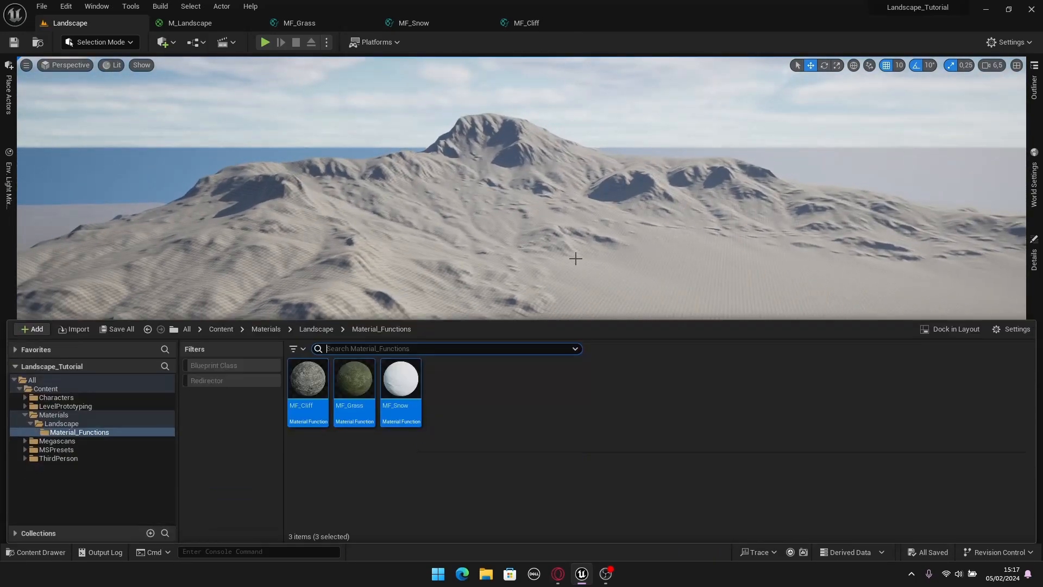
key("ctrl+space")
left_click(307, 331)
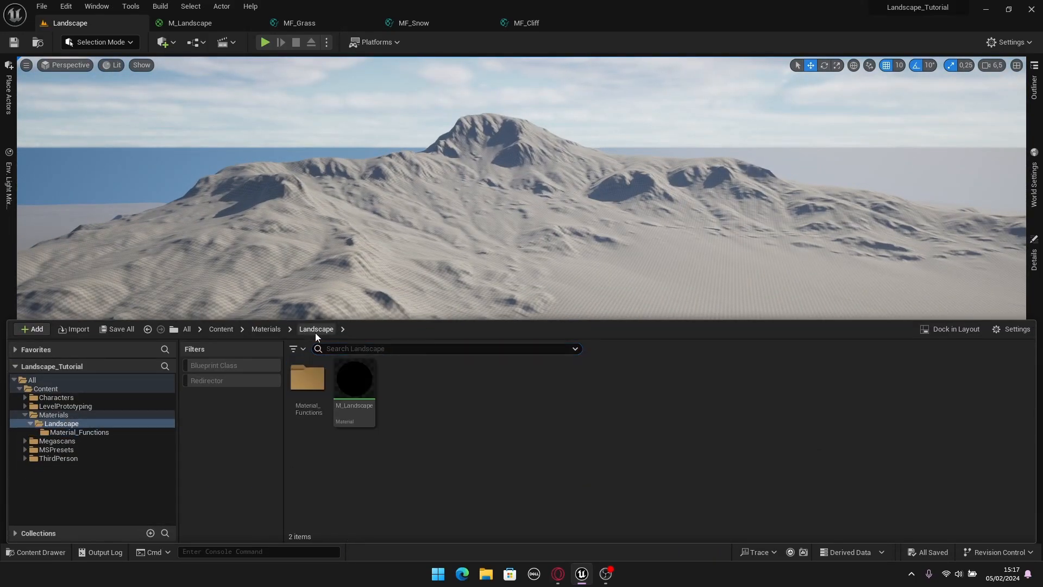
mouse_move(362, 400)
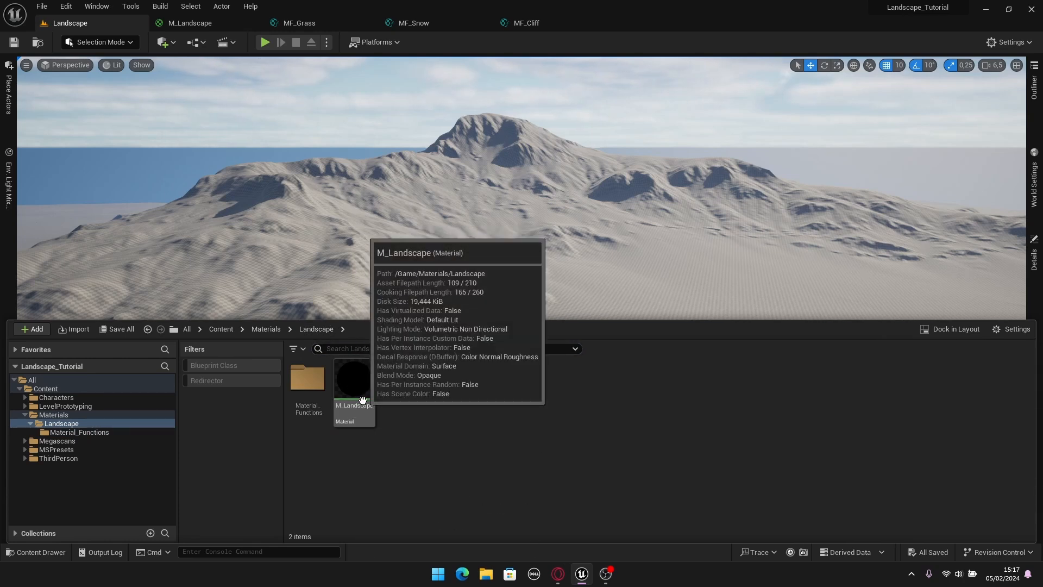
right_click(352, 399)
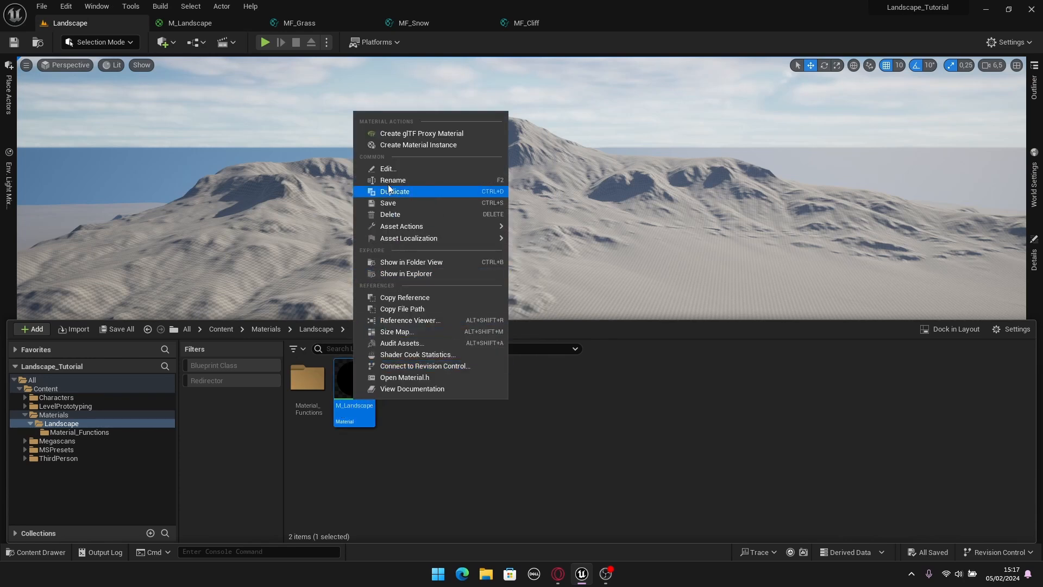
left_click(431, 146)
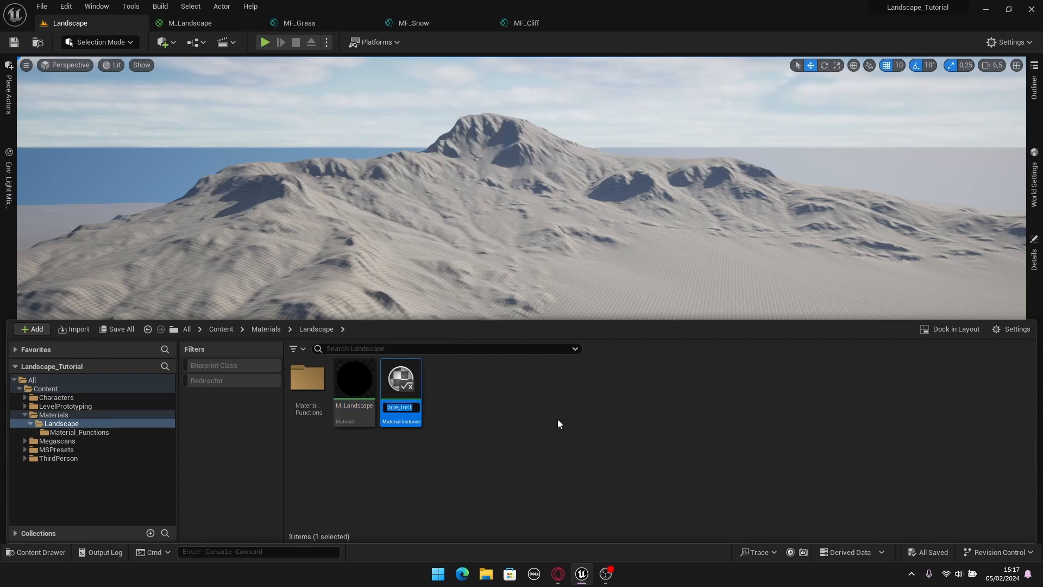
type("M_Landscape")
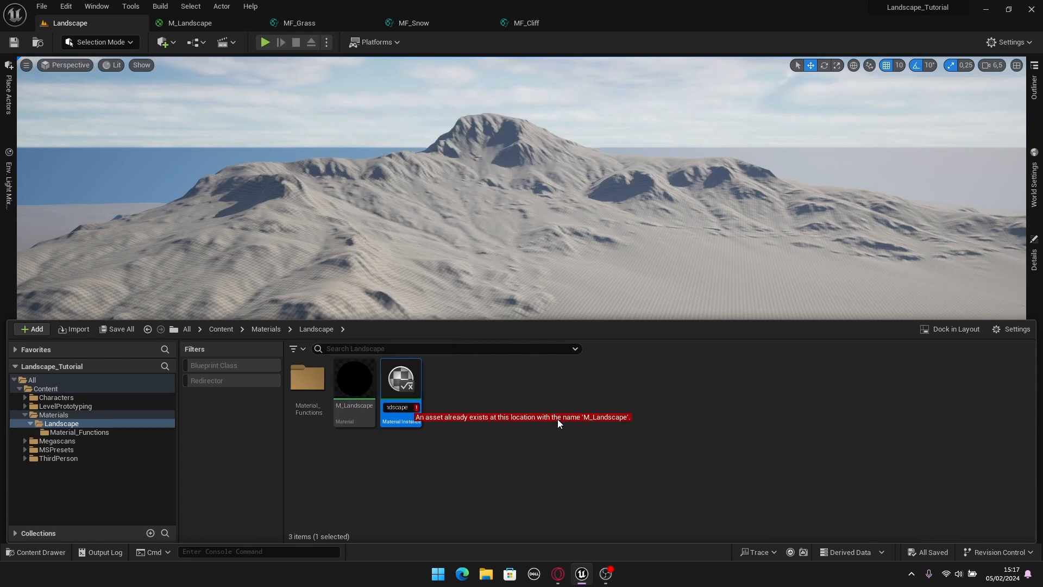
key("Home")
key("Right")
type("I")
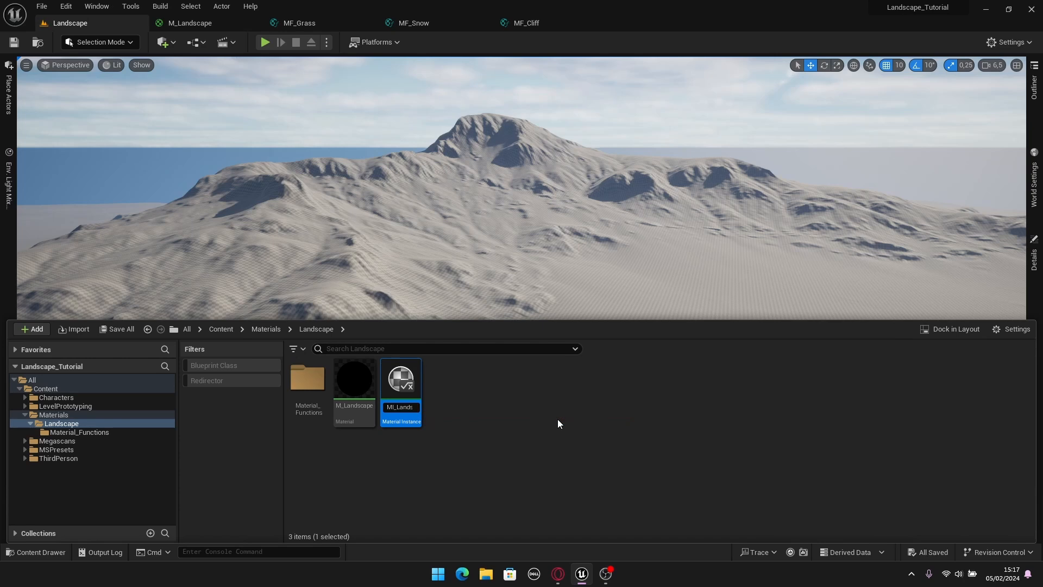
key("Return")
left_click(557, 423)
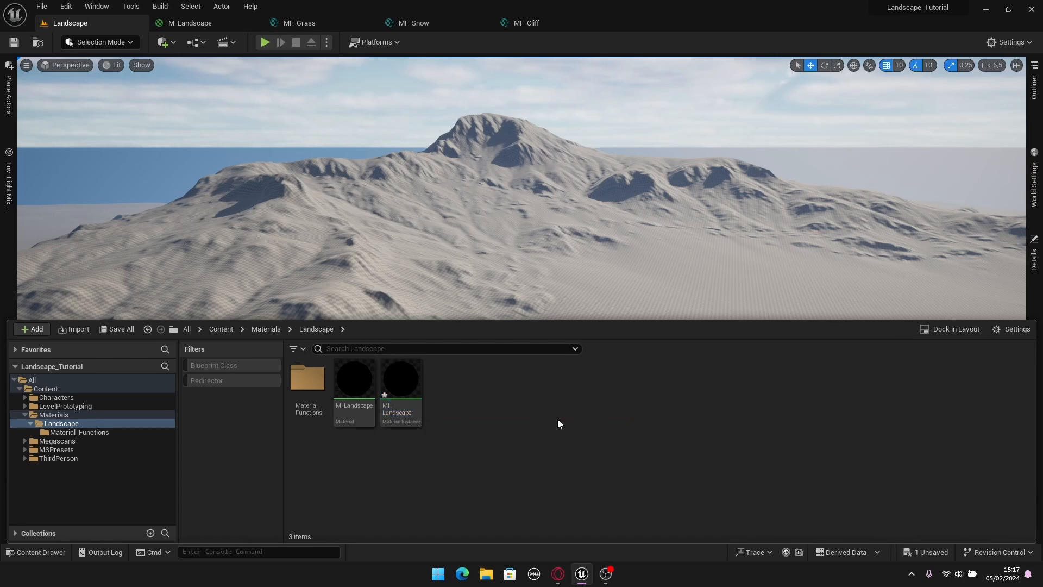
Select the landscape in the level and assign MI_Landscape as its Landscape Material.
right_click_drag(494, 261, 477, 276)
key("s")
right_click_drag(536, 258, 479, 270)
key("a")
left_click(525, 288)
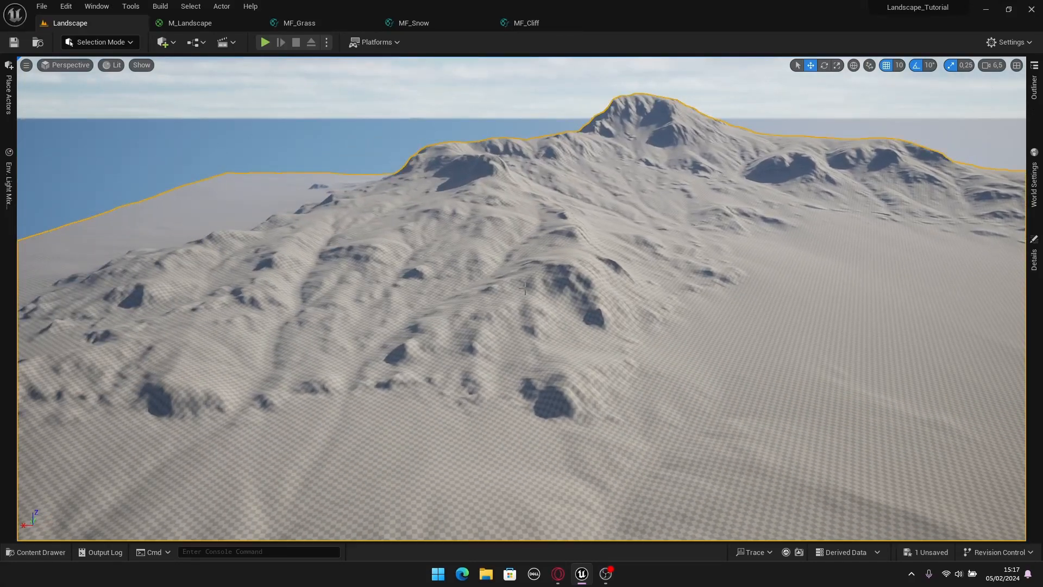
key("ctrl+space")
left_click(401, 383)
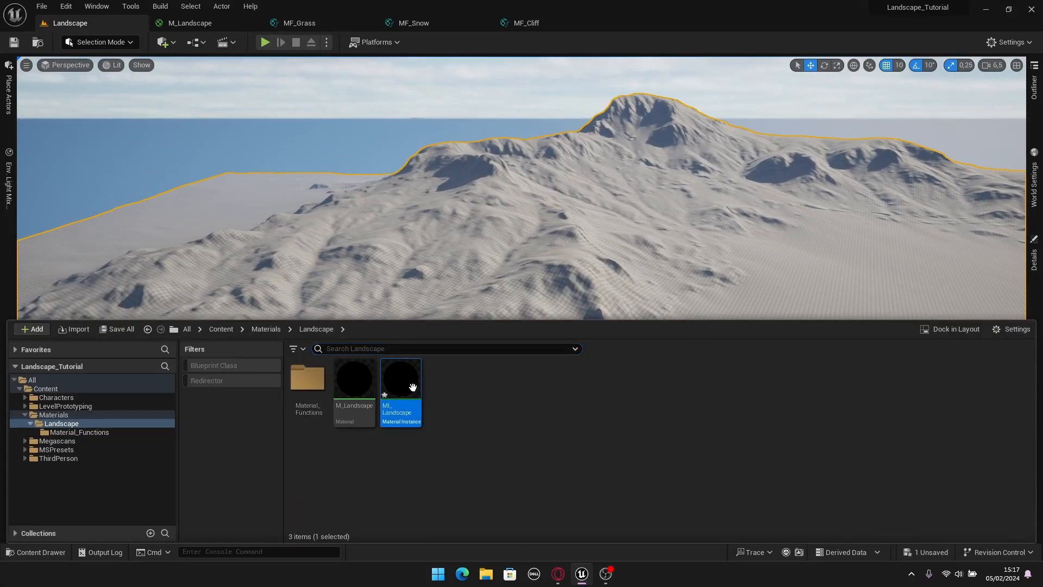
left_click(1034, 260)
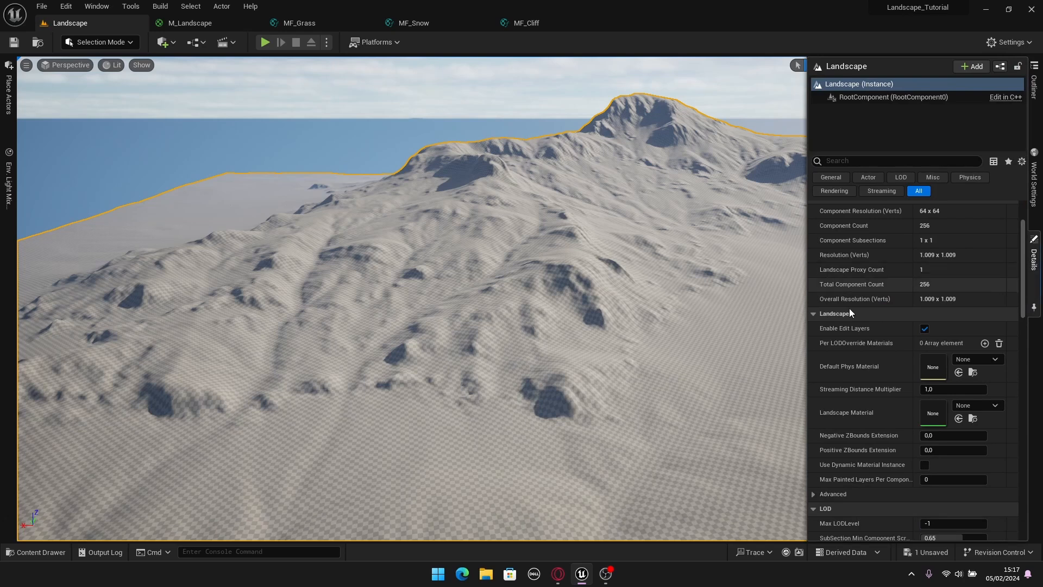
left_click(958, 419)
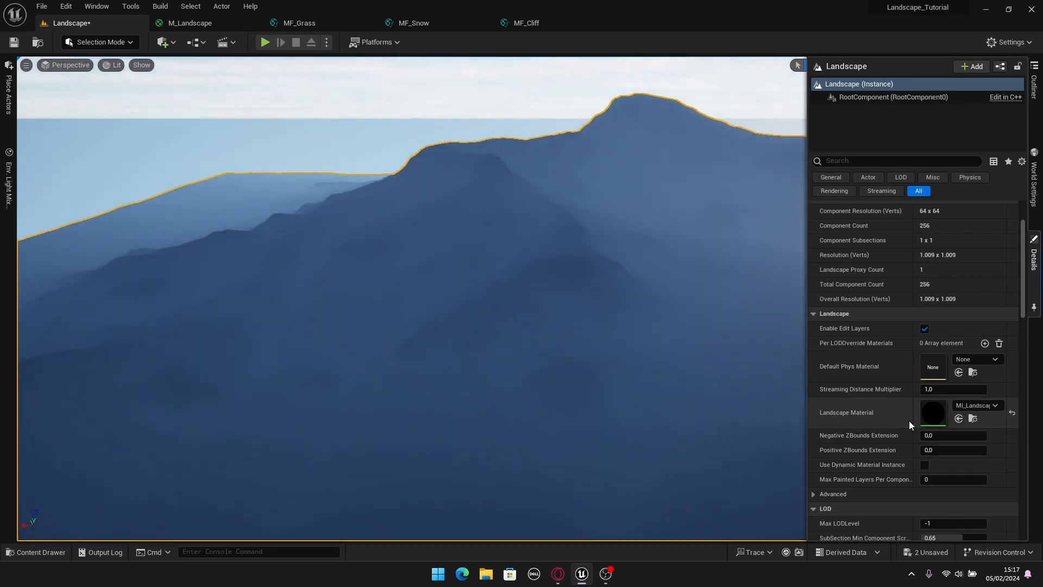
In Landscape mode's paint tools, create a weight-blended layer info named Auto_LayerInfo for the Auto layer in Landscape_sharedassets.
right_click_drag(647, 412, 624, 407)
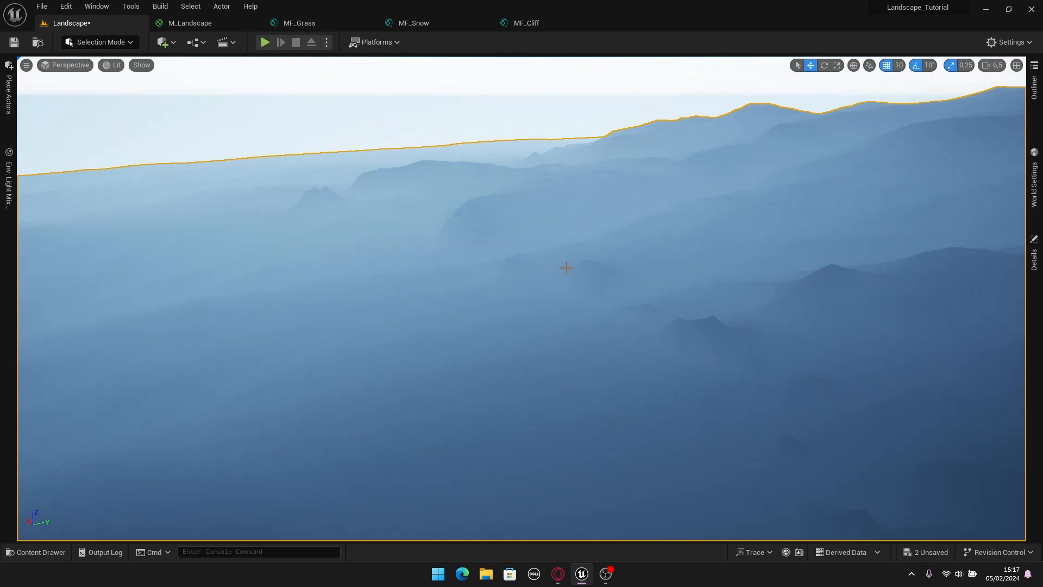
right_click_drag(624, 407, 397, 281)
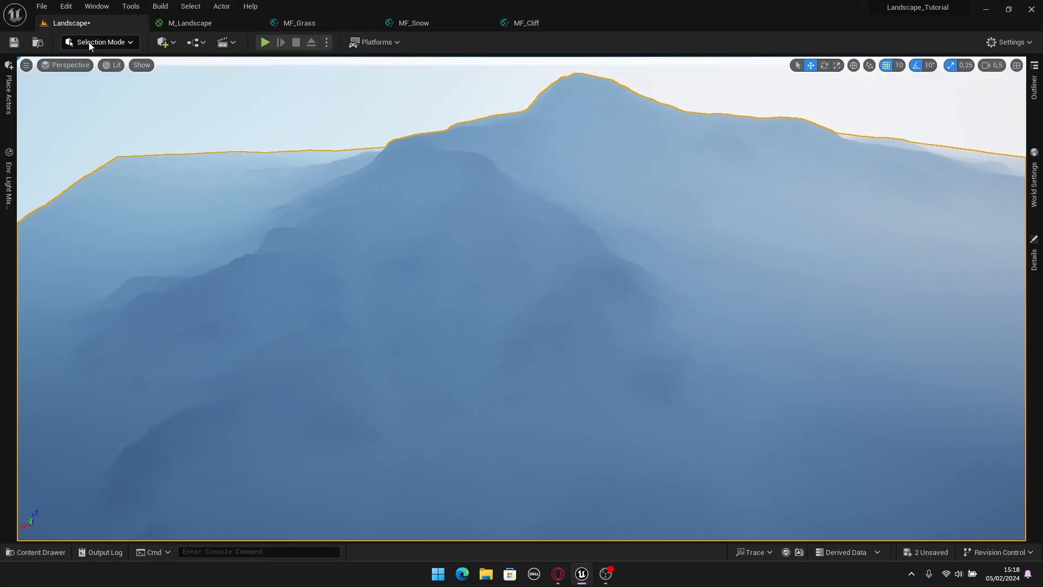
left_click(115, 43)
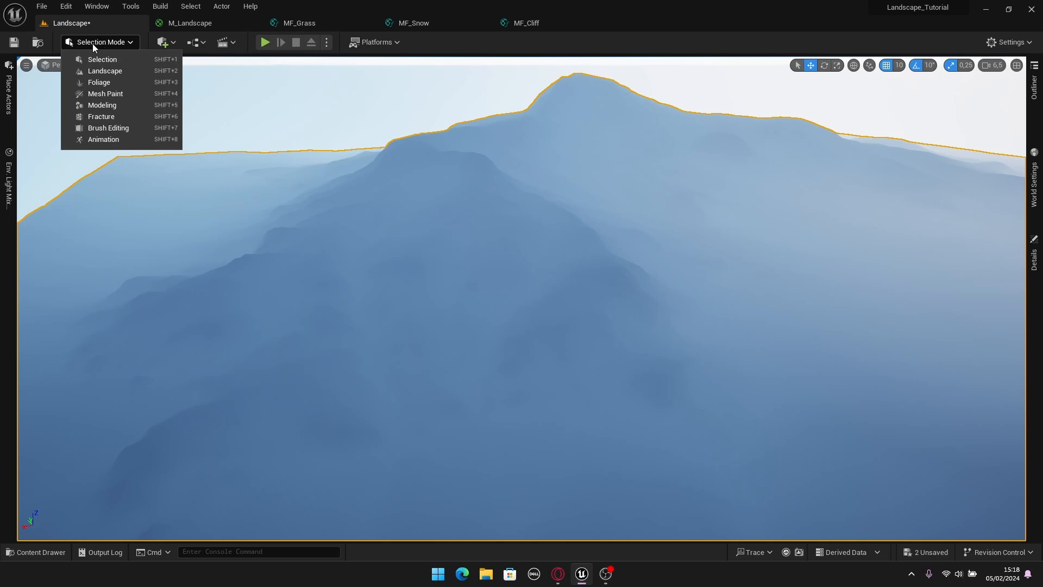
left_click(92, 71)
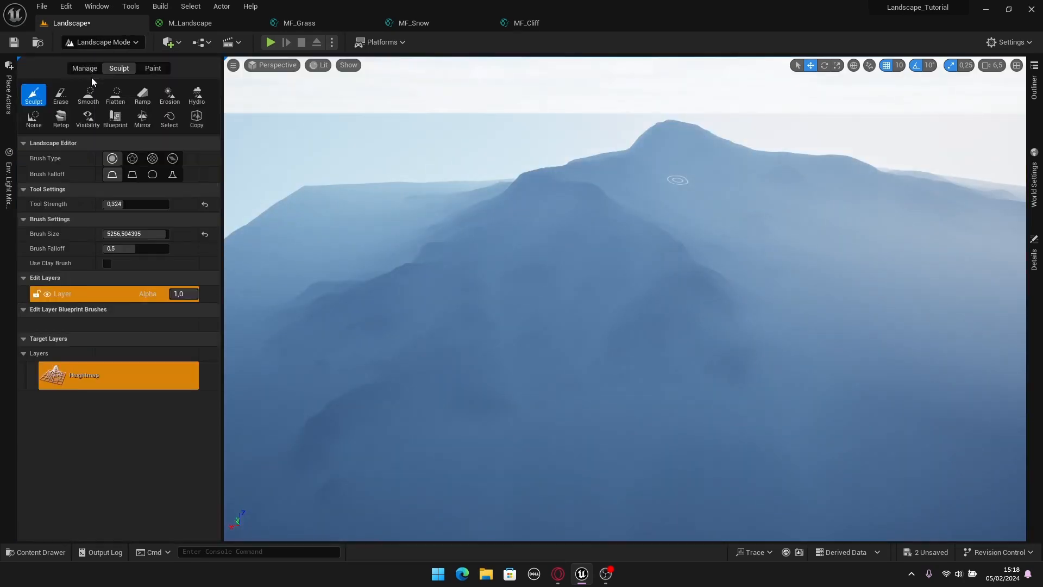
left_click(151, 67)
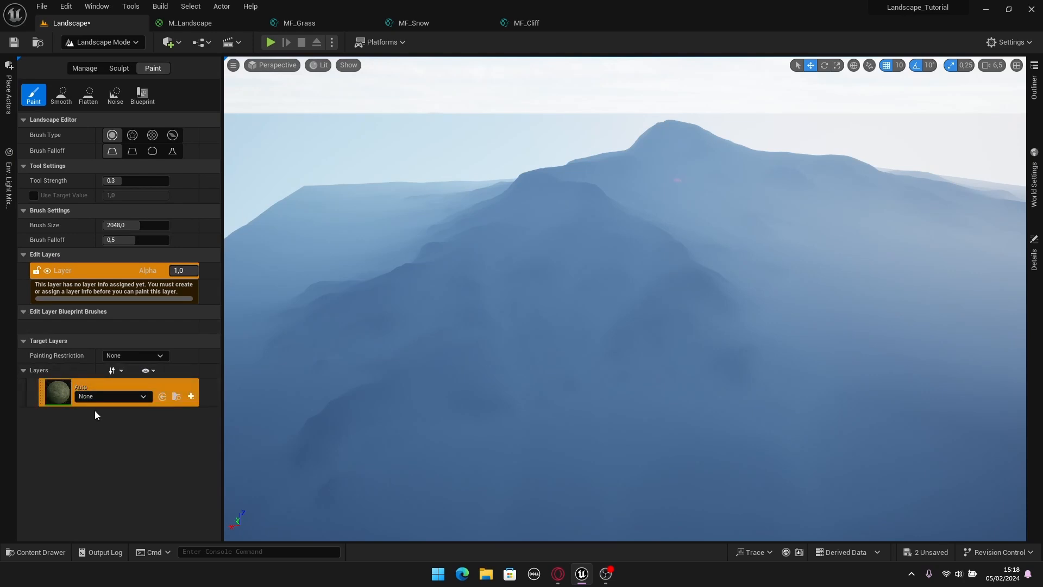
left_click(192, 397)
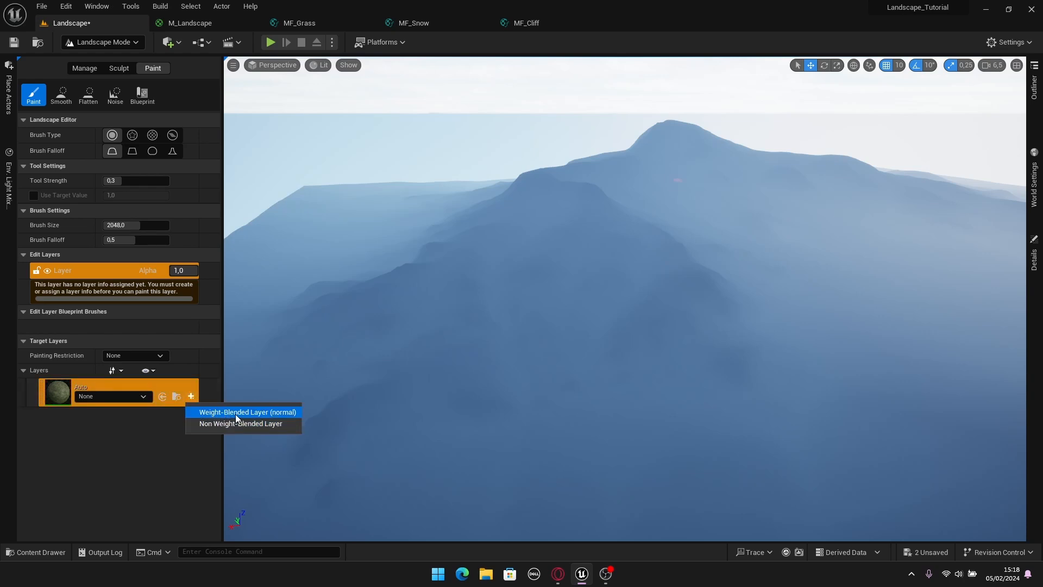
left_click(265, 415)
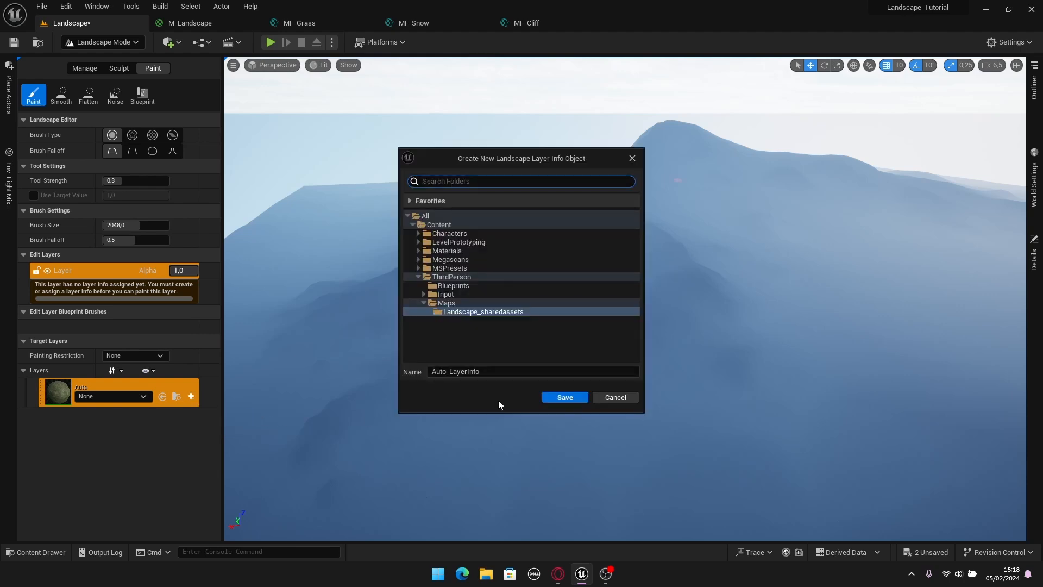
left_click(565, 399)
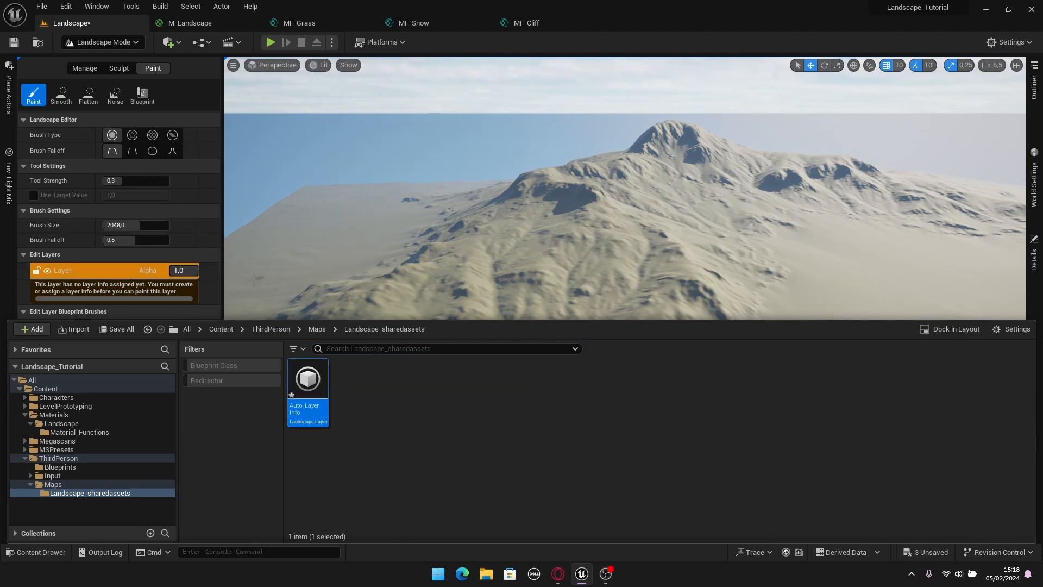
Inspect the textured terrain up close and return the editor to Selection mode.
right_click_drag(447, 244, 538, 274)
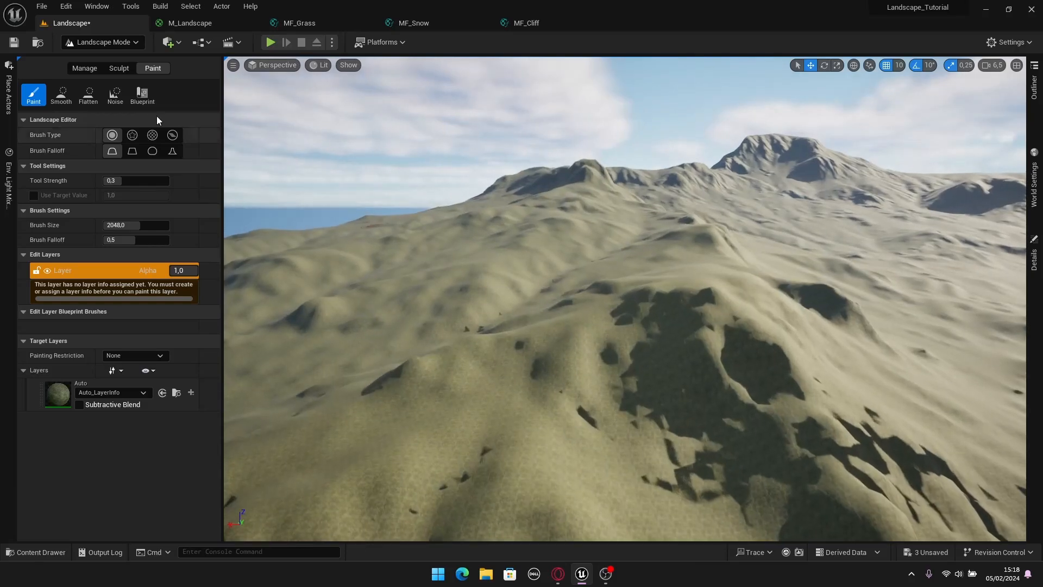
left_click(94, 44)
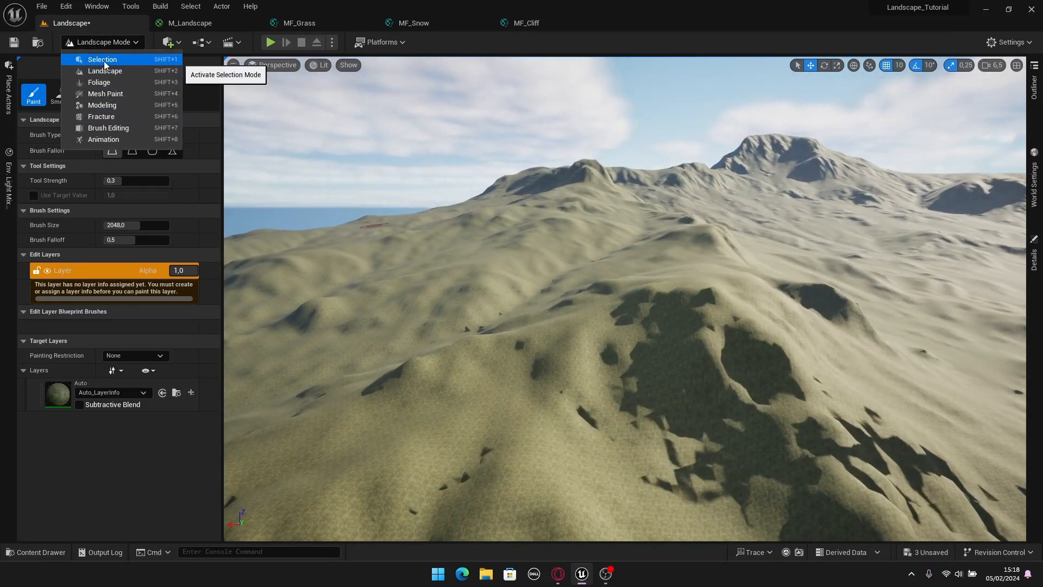
left_click(103, 60)
right_click_drag(188, 137, 228, 69)
Review the MF_Cliff node in the M_Landscape graph and compare it with the terrain in the Landscape level.
left_click(204, 25)
right_click_drag(343, 190, 355, 234)
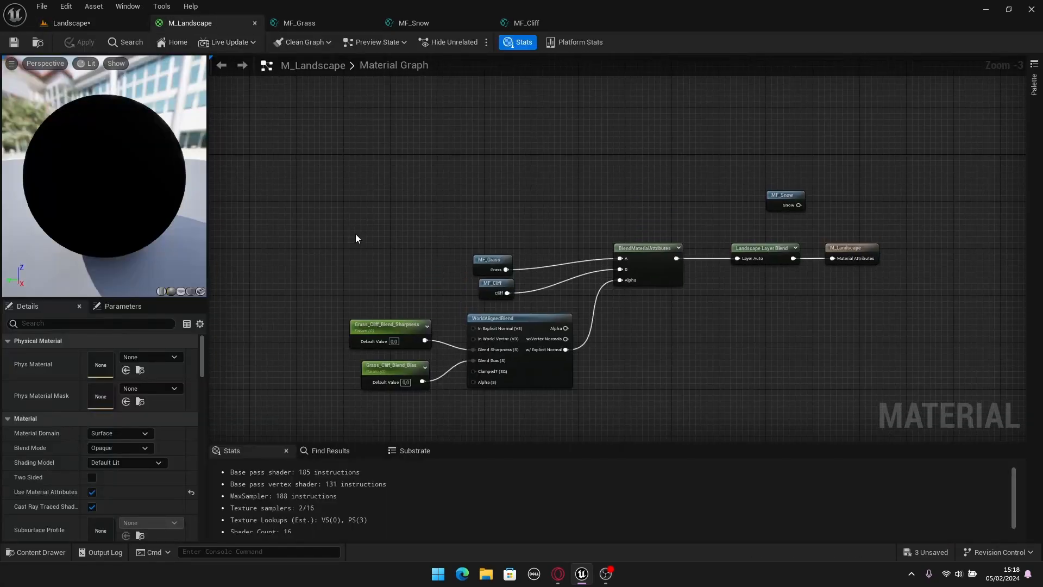
scroll(506, 258, "up", 3)
left_click(496, 294)
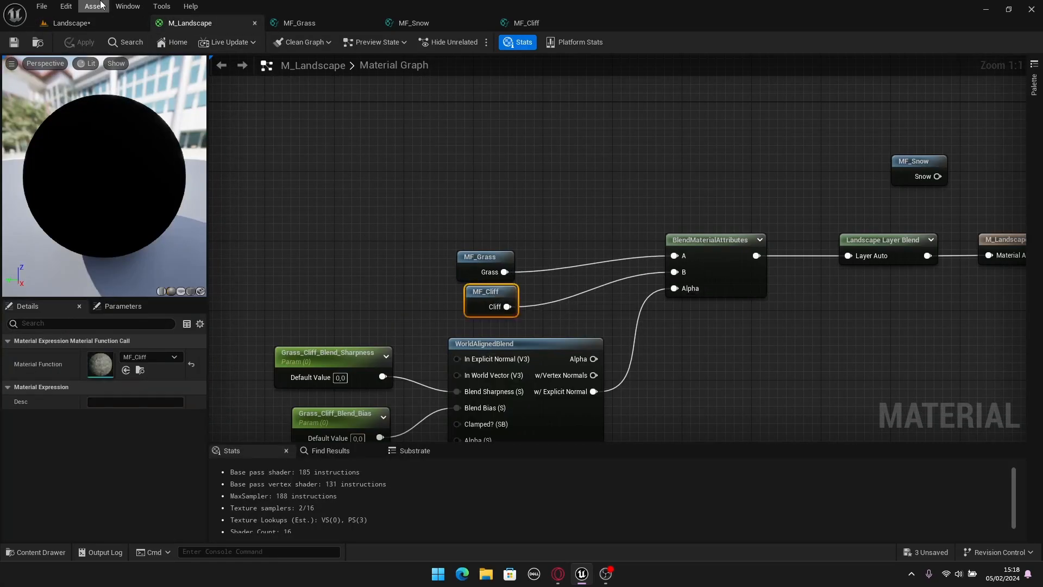
left_click(104, 23)
right_click_drag(163, 86, 198, 81)
key("w")
key("s")
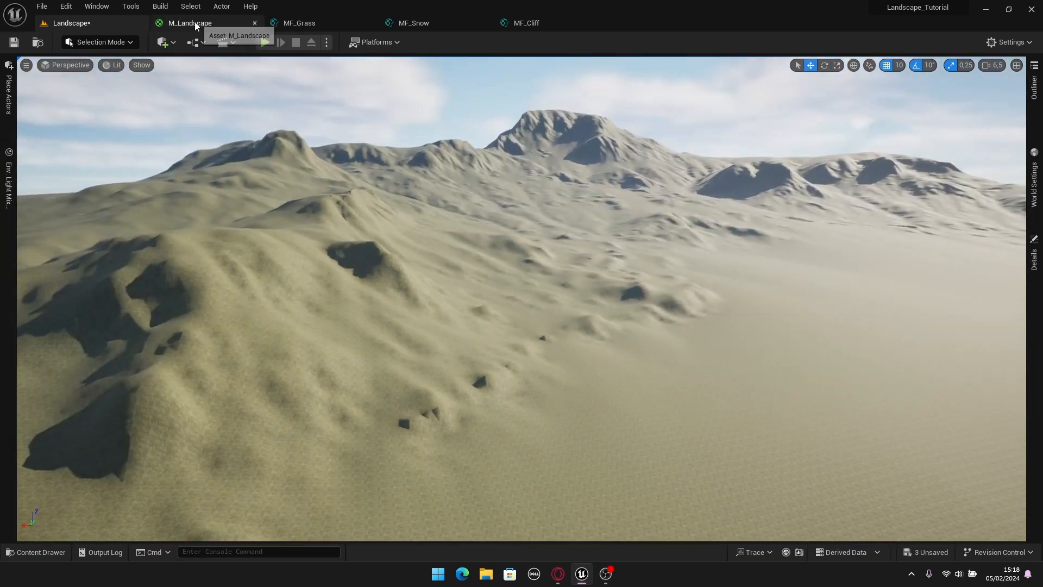
Examine the Grass_Cliff_Blend_Sharpness and Grass_Cliff_Blend_Bias parameters in M_Landscape, and return to the Landscape level.
left_click(196, 24)
left_click(496, 301)
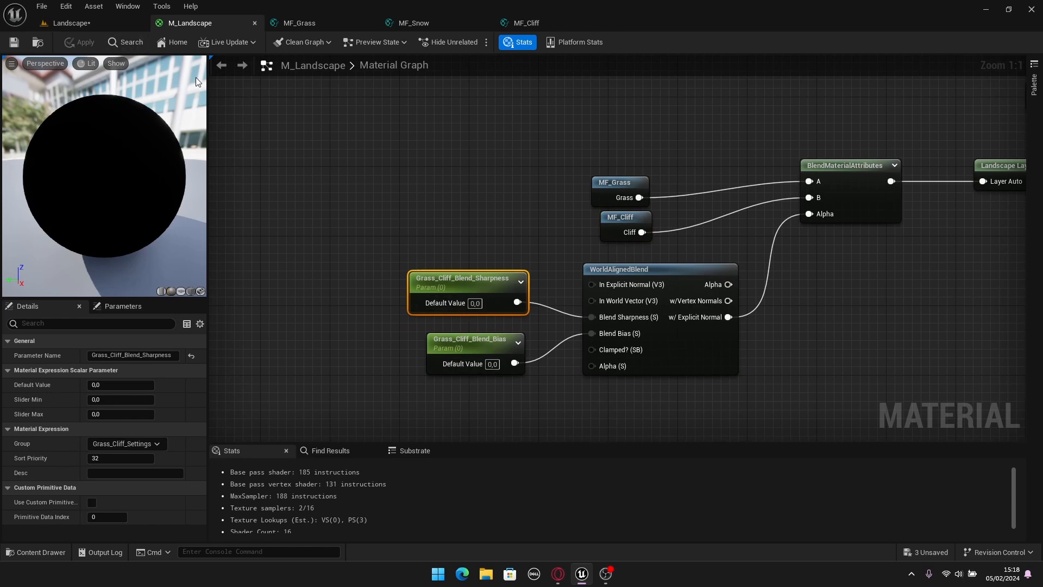
left_click(433, 217)
left_click_drag(383, 204, 474, 403)
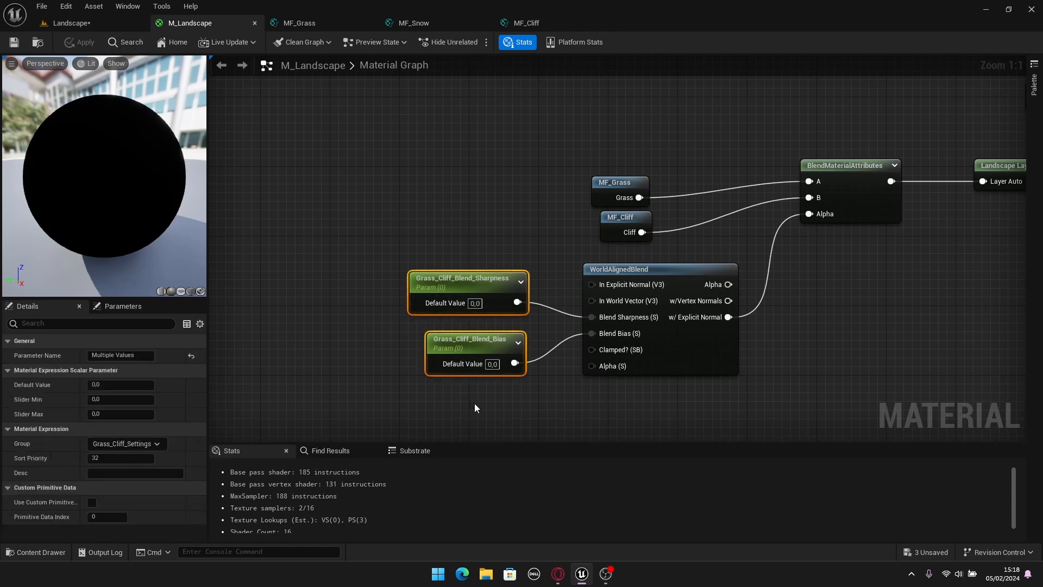
left_click(474, 403)
left_click(72, 23)
mouse_move(417, 199)
right_mouse_down()
mouse_move(447, 282)
mouse_move(417, 199)
right_mouse_up()
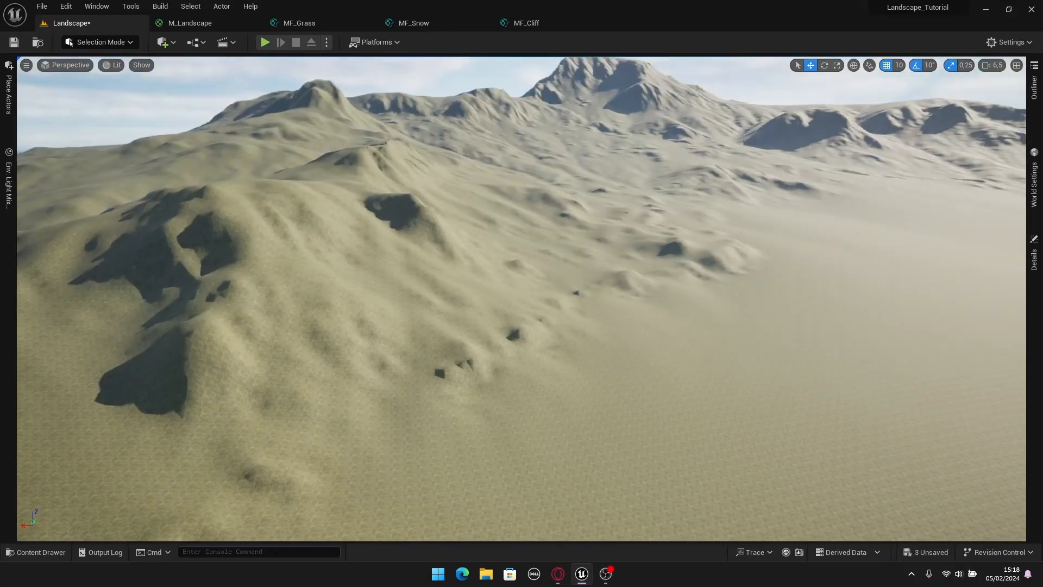
Open MI_Landscape from the Materials/Landscape folder and float its editor as a taller window over the Landscape level.
key("ctrl+space")
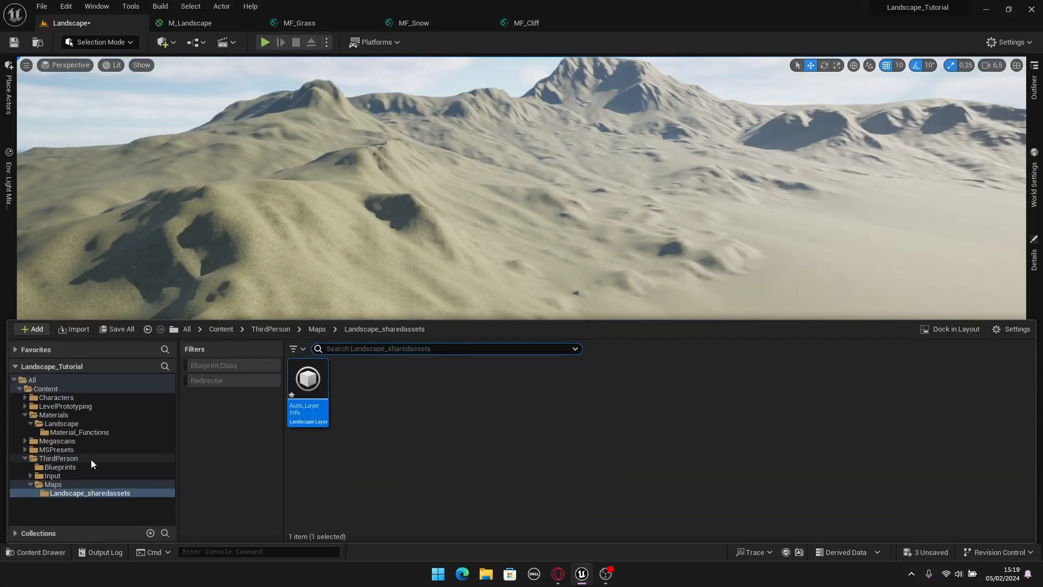
left_click(64, 432)
double_click(64, 425)
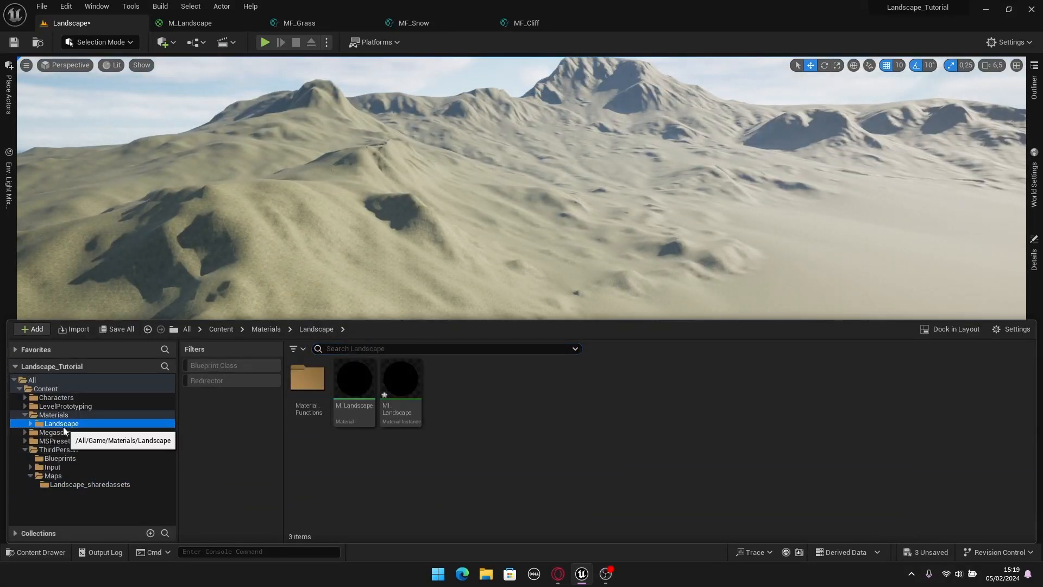
double_click(406, 417)
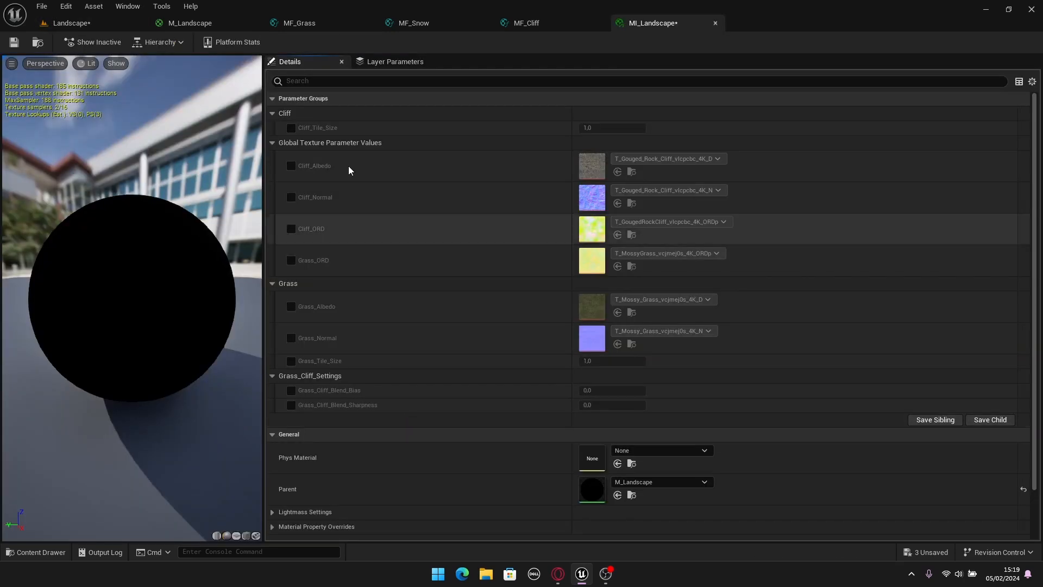
left_click_drag(678, 24, 635, 44)
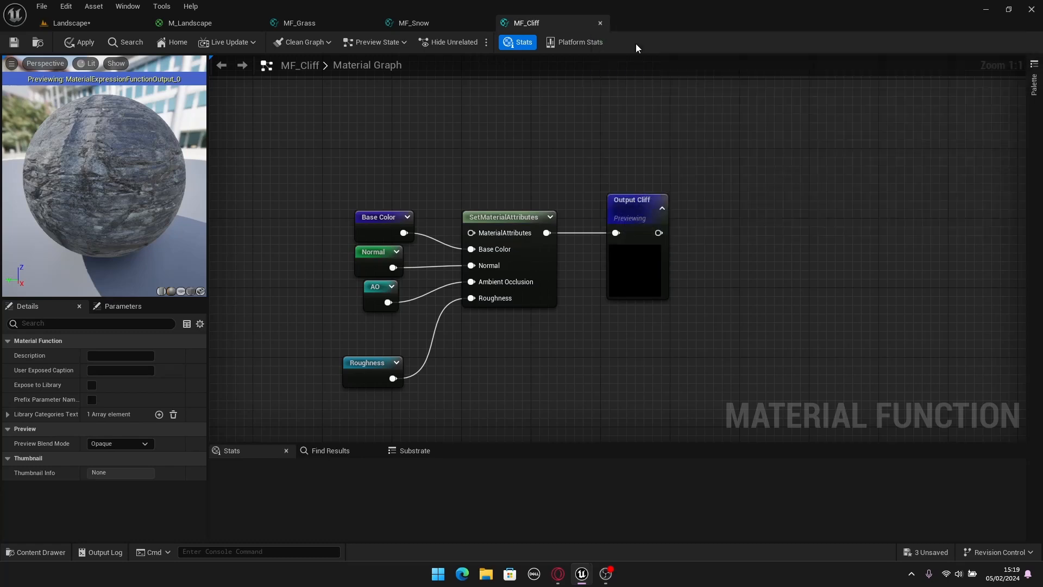
left_click(153, 22)
key("w")
mouse_move(443, 267)
right_mouse_down()
mouse_move(460, 260)
mouse_move(462, 270)
right_mouse_up()
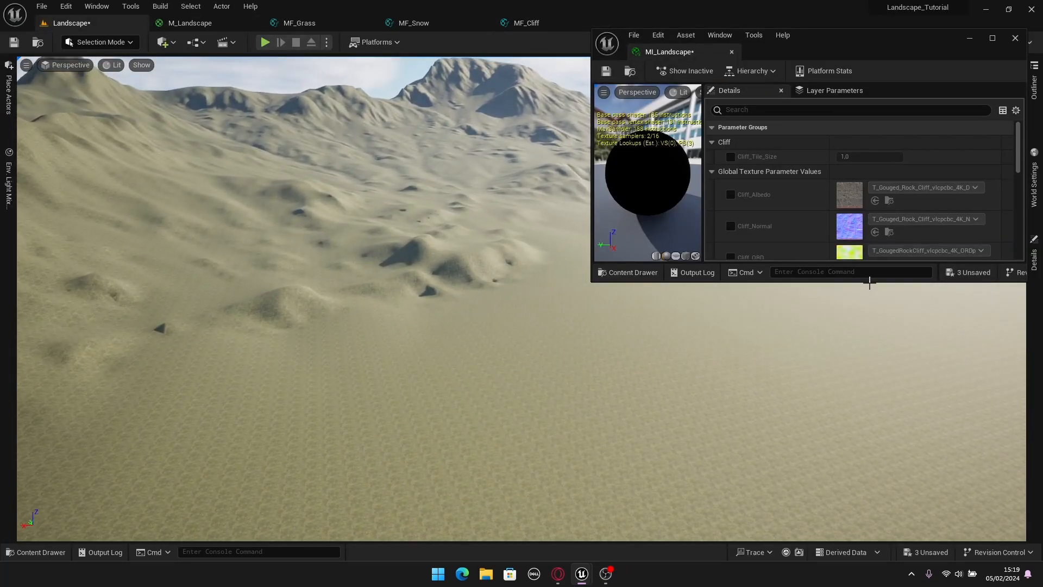
left_click_drag(869, 281, 872, 502)
Enable the Grass_Cliff_Blend_Bias and Grass_Cliff_Blend_Sharpness parameter overrides in MI_Landscape.
scroll(866, 296, "down", 4)
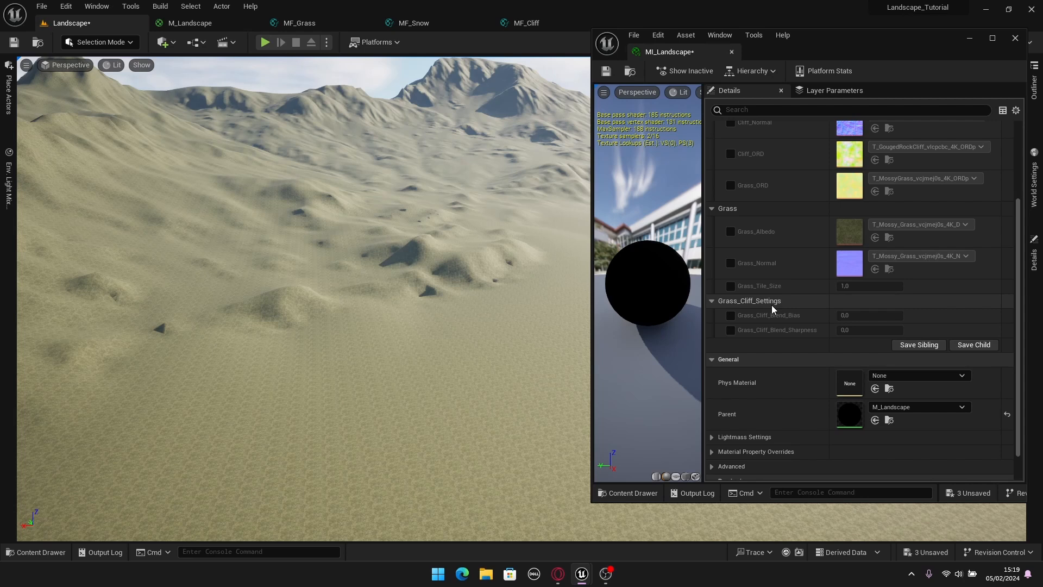
left_click(730, 315)
left_click(730, 330)
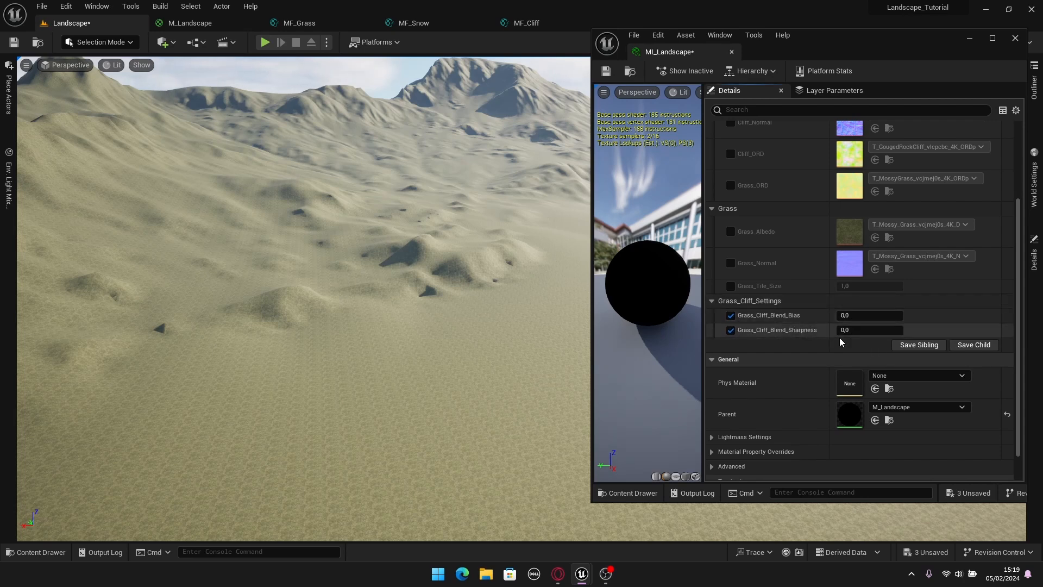
Set Grass_Cliff_Blend_Bias to 20 in MI_Landscape.
right_click_drag(435, 299, 350, 286)
key("w")
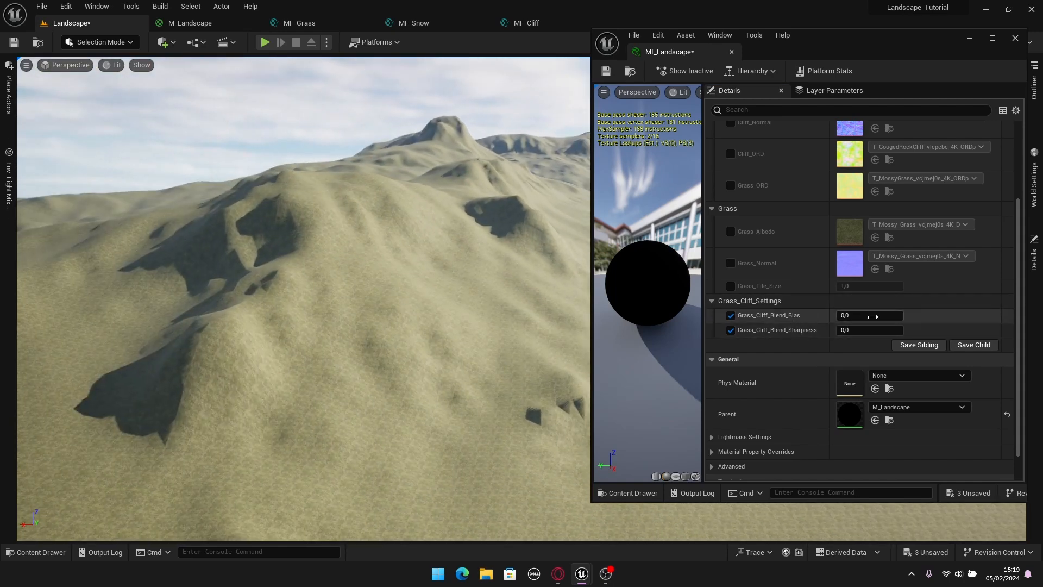
left_click(869, 316)
type("20")
key("Return")
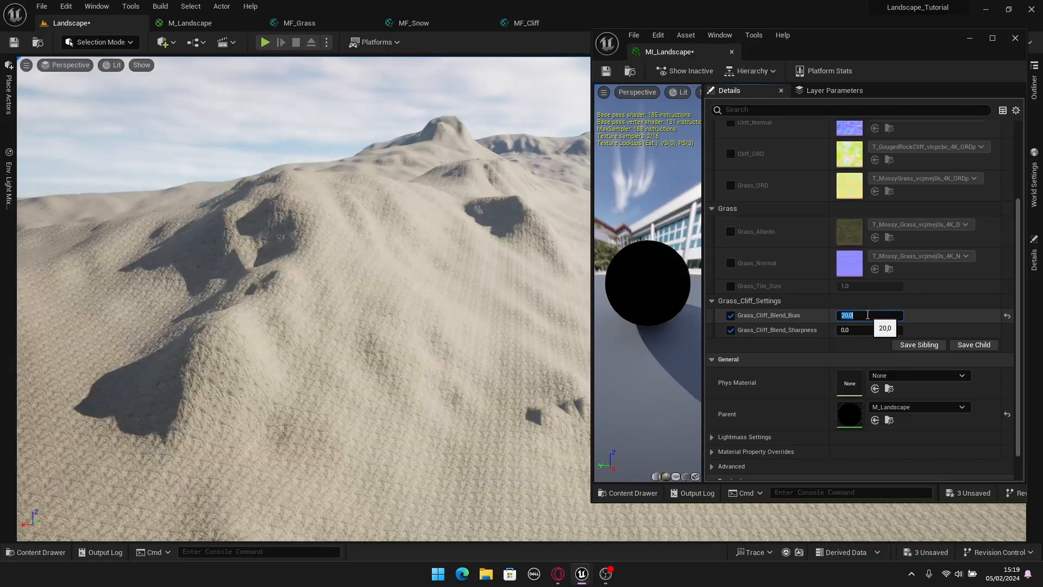
Inspect the terrain's ridges and set Grass_Cliff_Blend_Sharpness to -40 in MI_Landscape.
key("w")
right_click_drag(326, 272, 271, 272)
key("s")
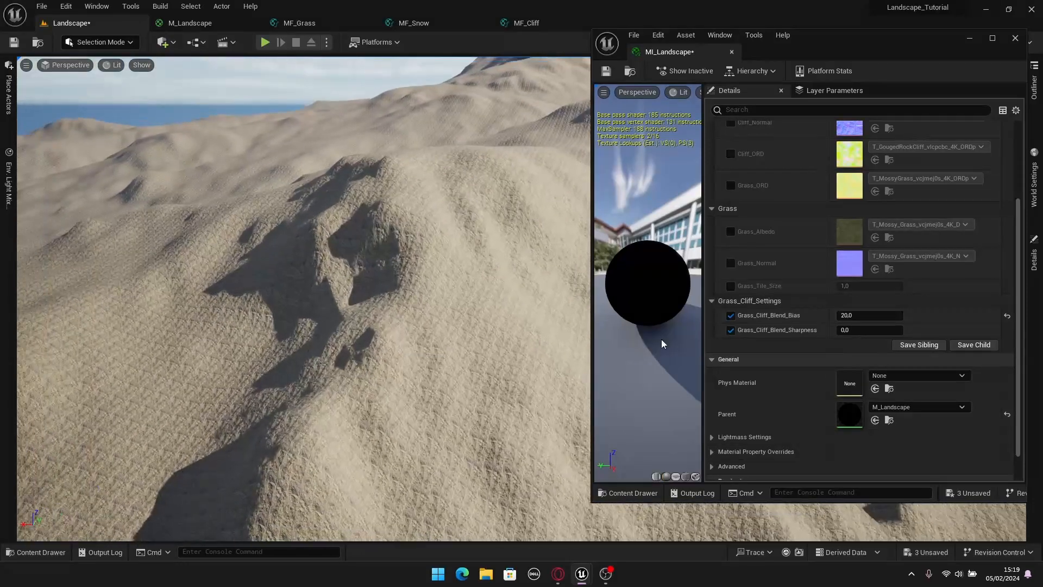
left_click(858, 330)
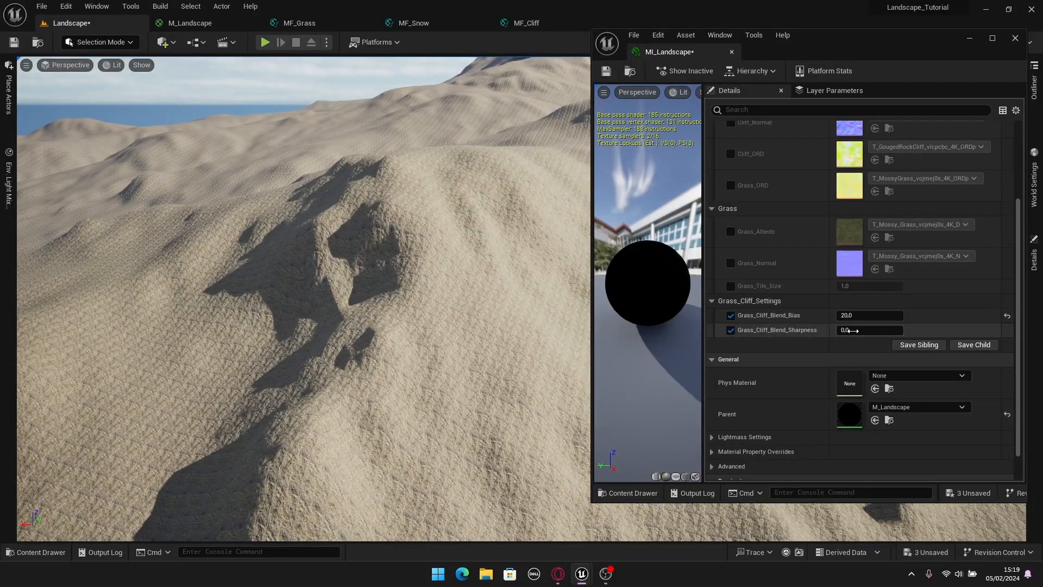
type("-")
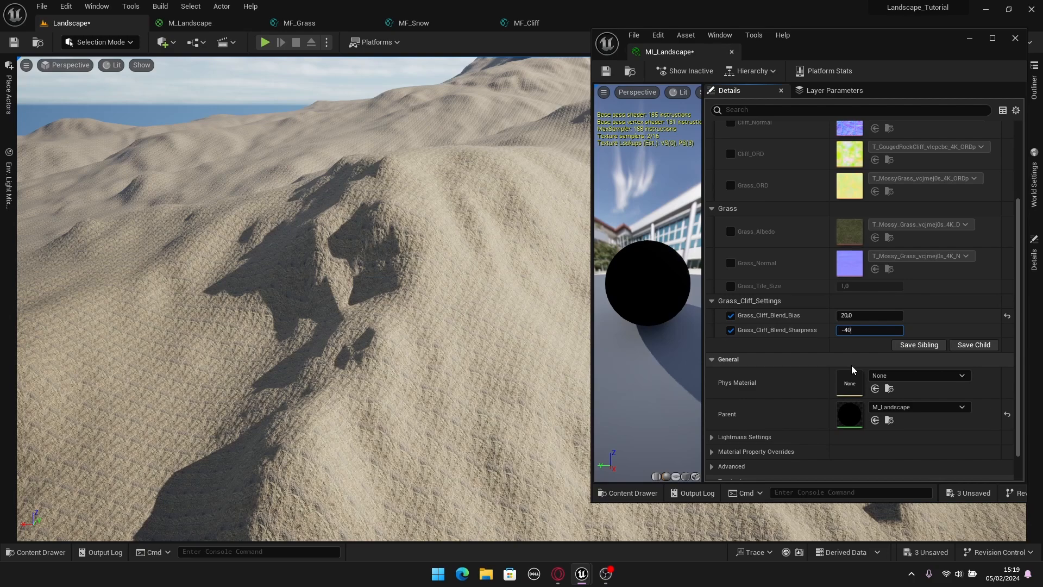
type("40")
key("Return")
Try Grass_Cliff_Blend_Sharpness values of about -42 and -50, checking the grass and cliff blend on the mountains.
right_click_drag(350, 242, 272, 271)
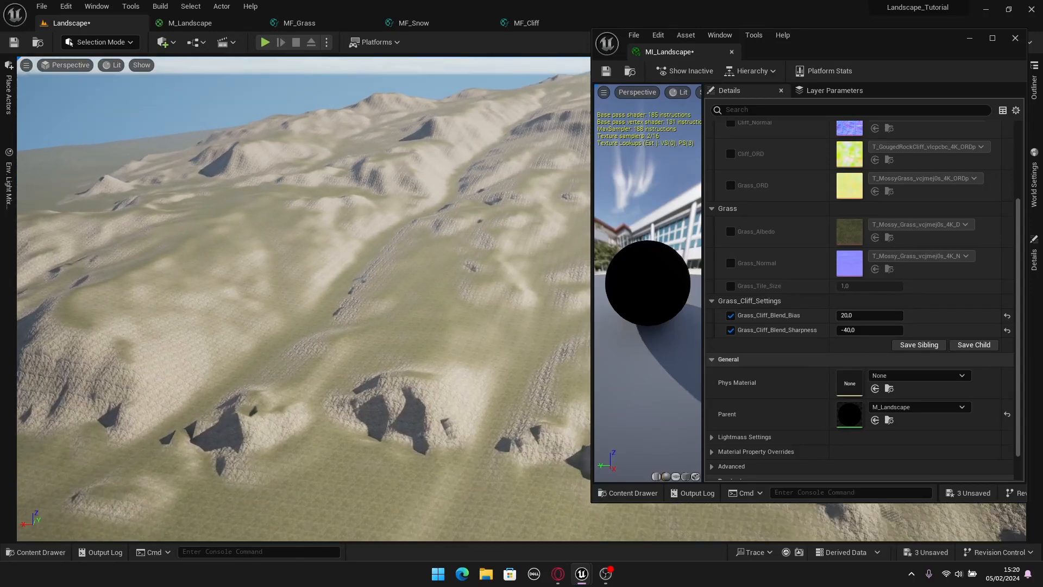
mouse_move(337, 298)
right_mouse_down()
mouse_move(348, 375)
mouse_move(318, 302)
right_mouse_up()
mouse_move(852, 330)
left_mouse_down()
mouse_move(839, 330)
mouse_move(850, 330)
left_mouse_up()
right_click_drag(305, 210, 305, 288)
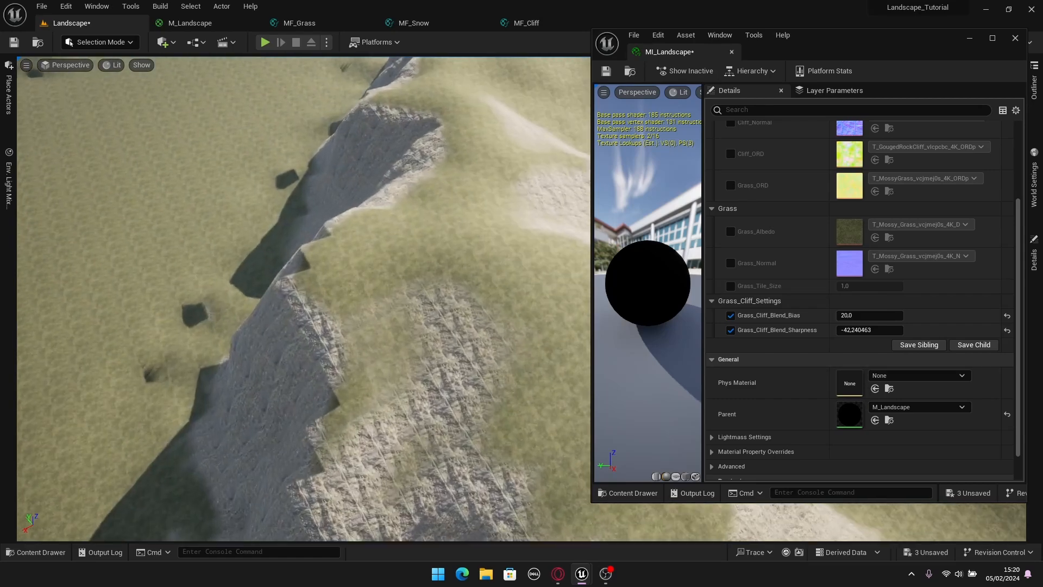
right_click_drag(549, 413, 549, 292)
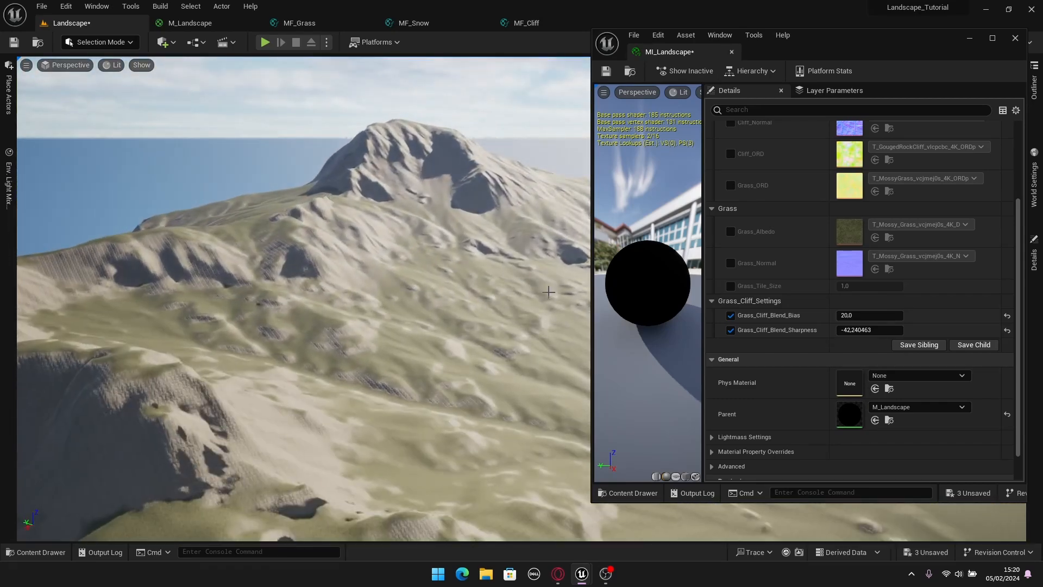
left_click_drag(857, 332, 850, 331)
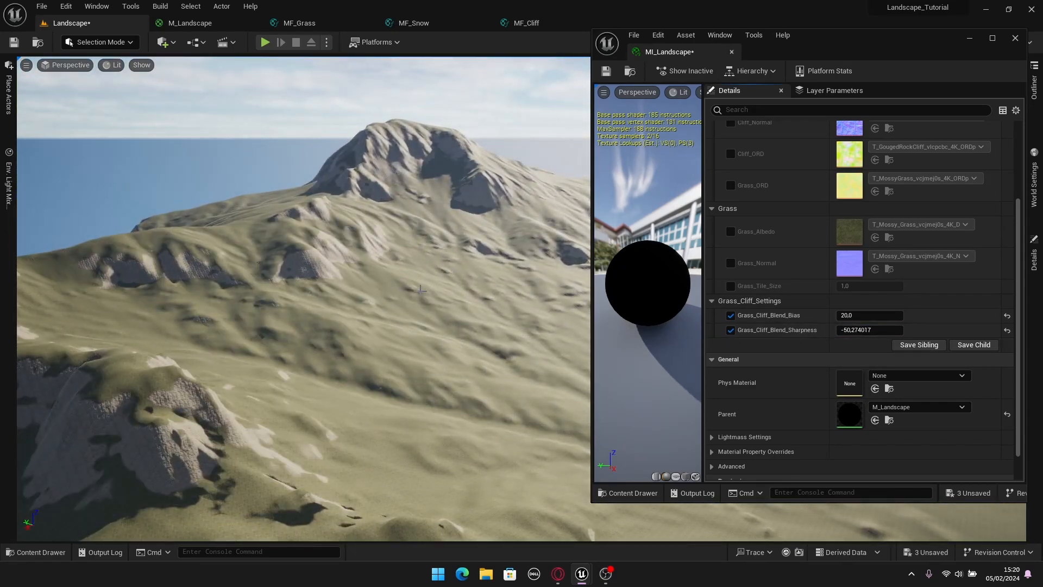
right_click_drag(421, 290, 299, 293)
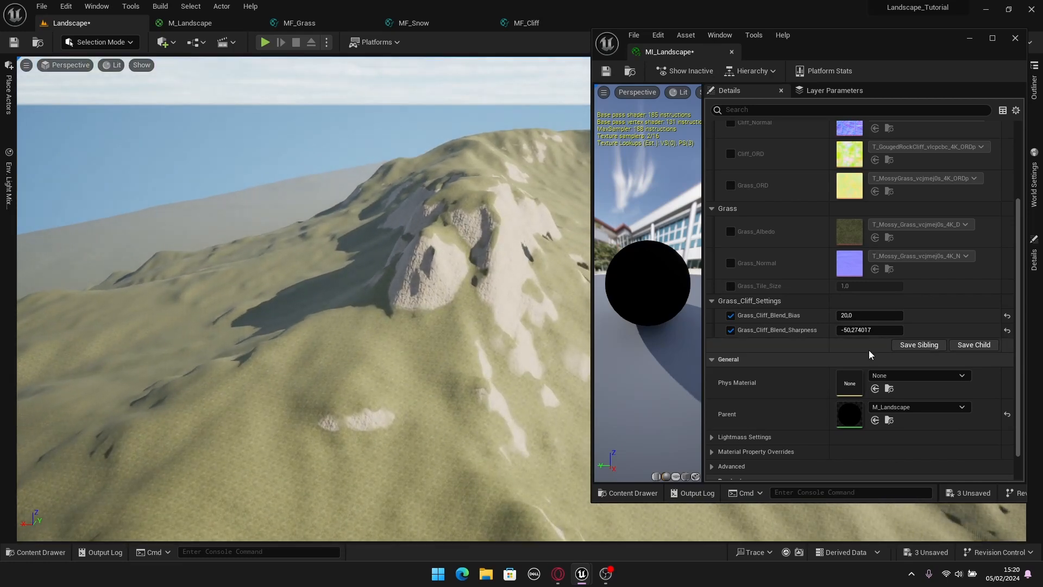
Restore Grass_Cliff_Blend_Sharpness to -40.
left_click(866, 331)
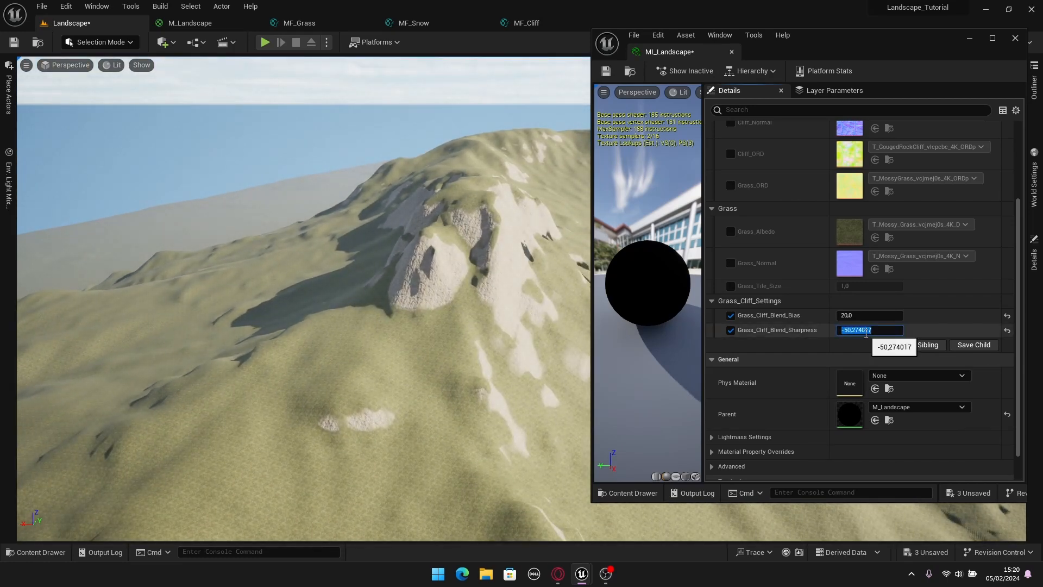
type("-40")
key("Return")
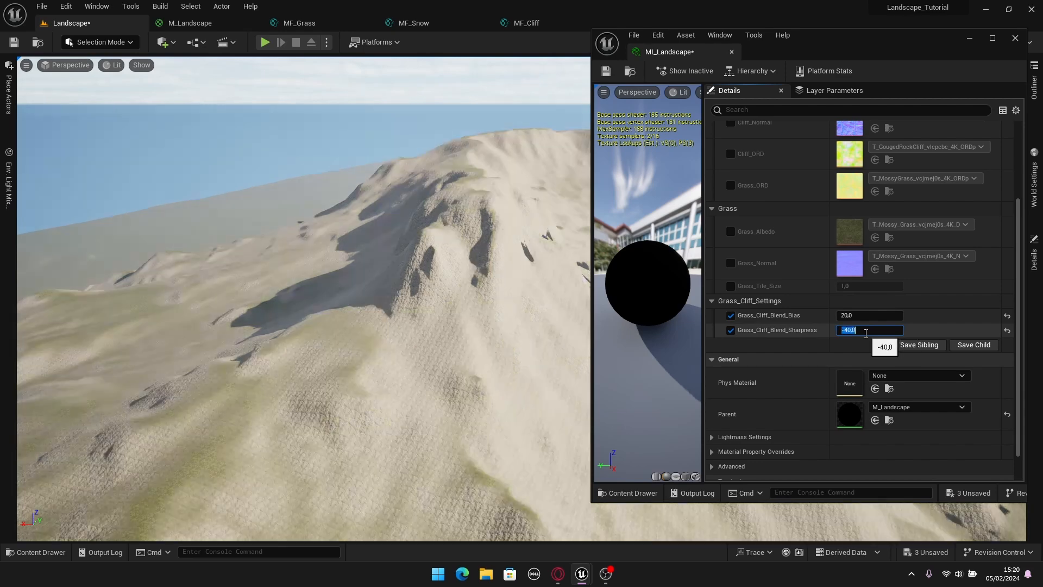
Survey the grass and cliff blend across the mountains, close MI_Landscape and return to the M_Landscape material graph.
right_click_drag(372, 291, 201, 279)
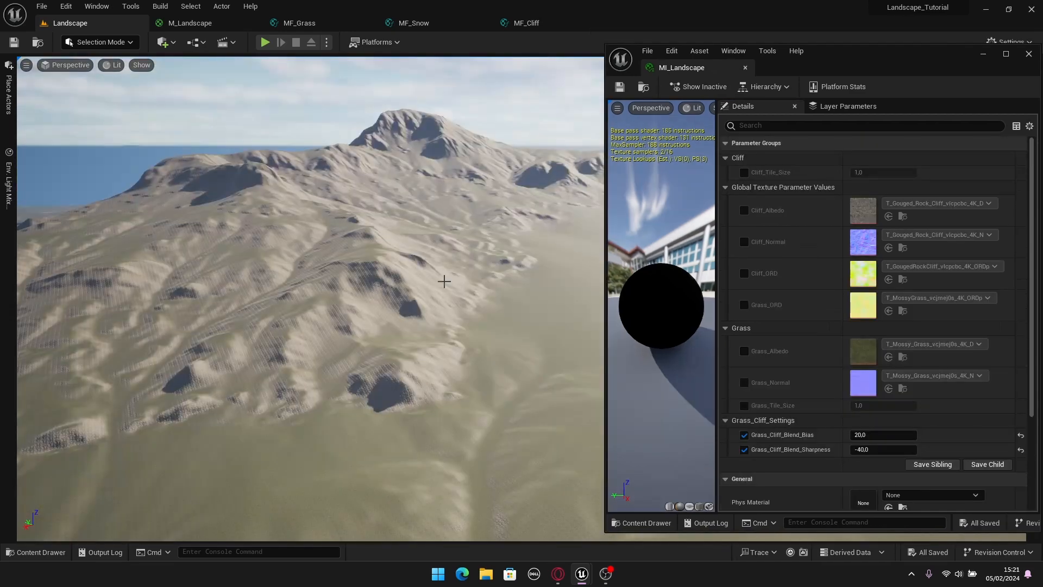
right_click_drag(444, 281, 449, 313)
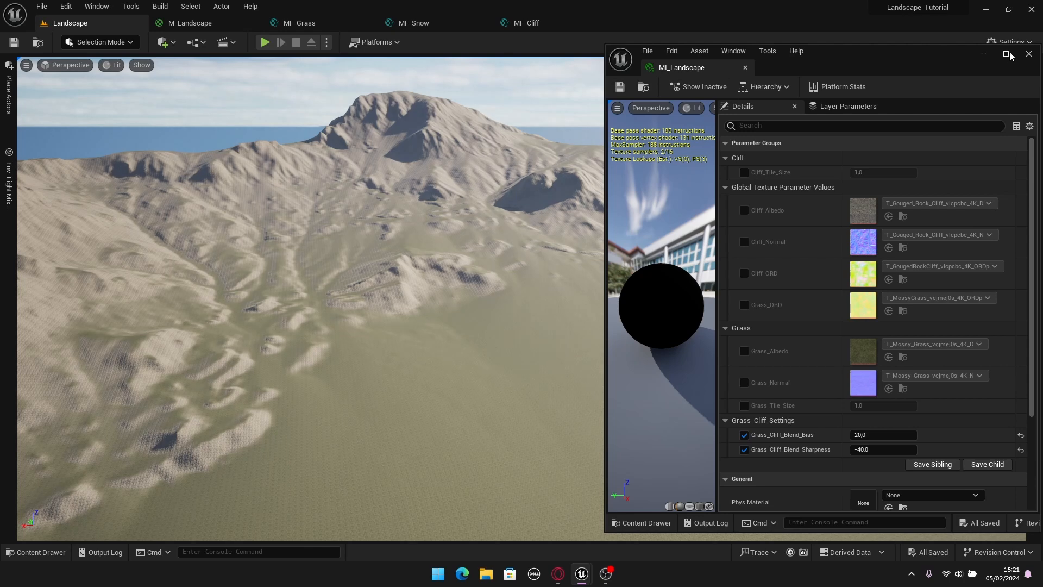
left_click(1028, 53)
left_click(197, 27)
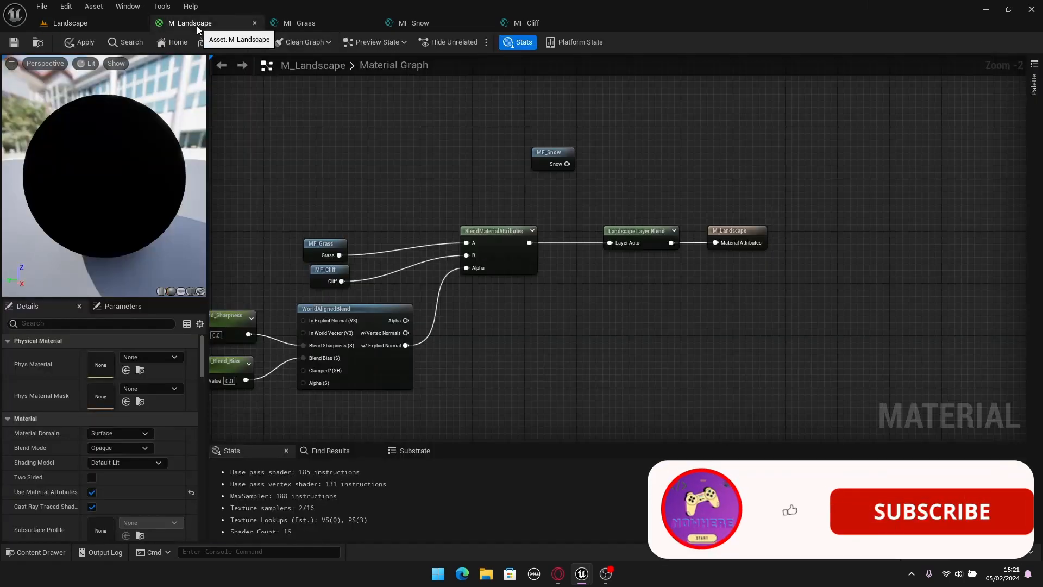
Move the Landscape Layer Blend and material output nodes farther from BlendMaterialAttributes, and place MF_Snow just below BlendMaterialAttributes.
right_click_drag(723, 188, 653, 224)
scroll(654, 223, "up", 1)
left_click_drag(731, 226, 931, 277)
left_click_drag(459, 197, 407, 372)
left_click(520, 405)
left_click(404, 371)
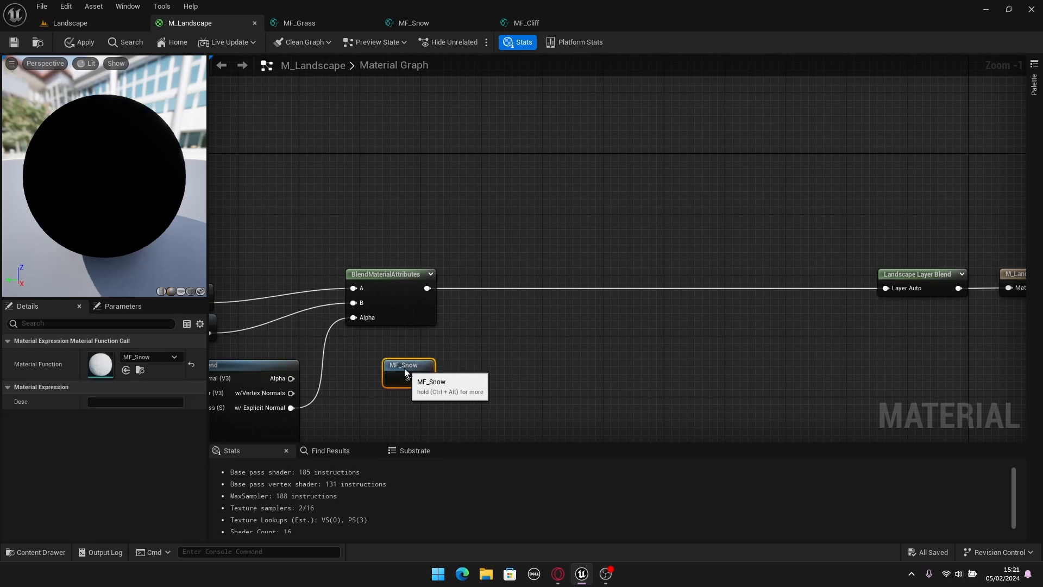
left_click(507, 389)
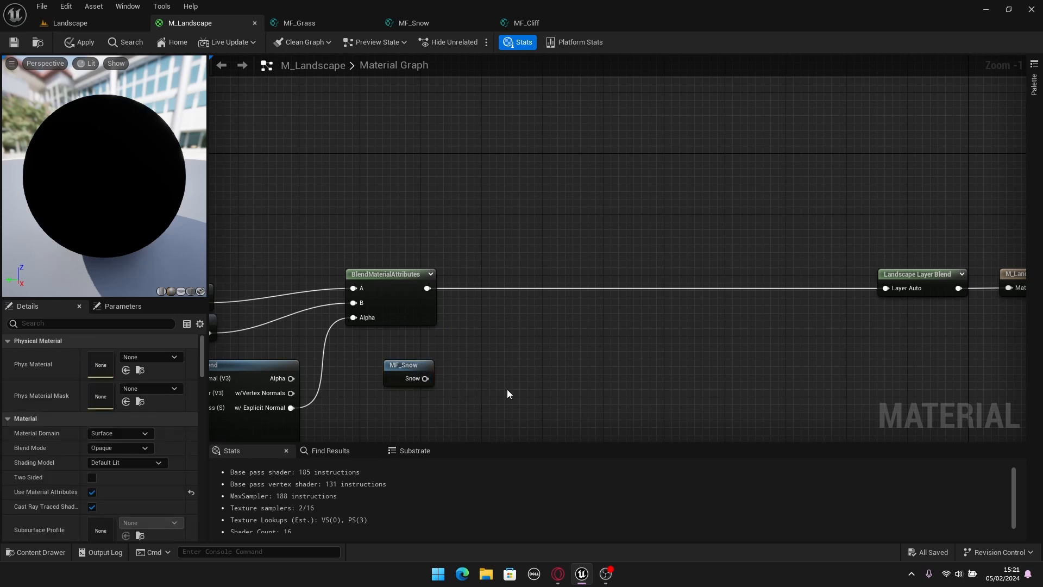
Search the material nodes for "Posi" to add a position node below MF_Snow.
right_click_drag(507, 389, 520, 307)
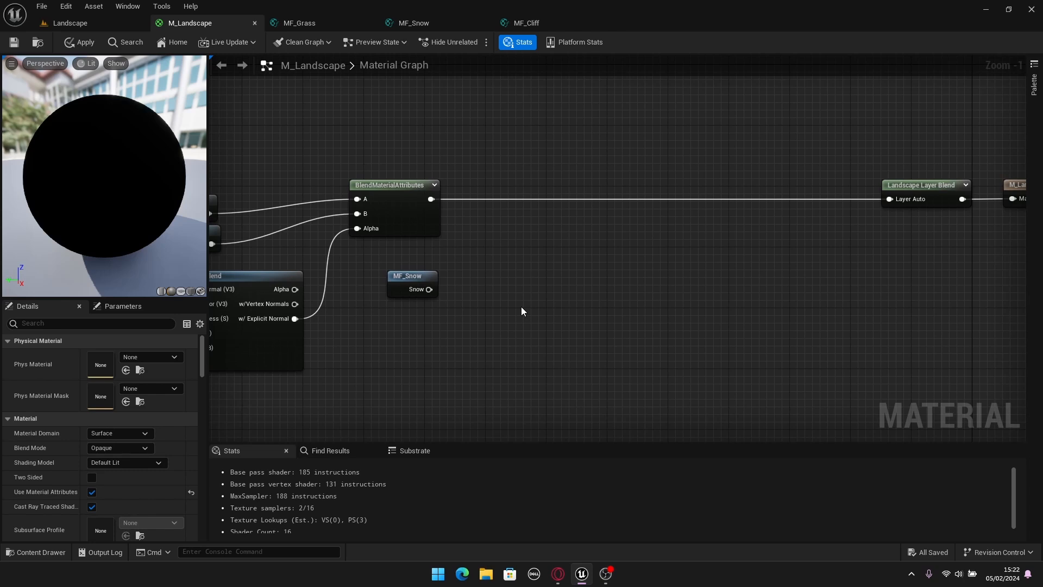
right_click_drag(520, 307, 508, 256)
right_click(471, 286)
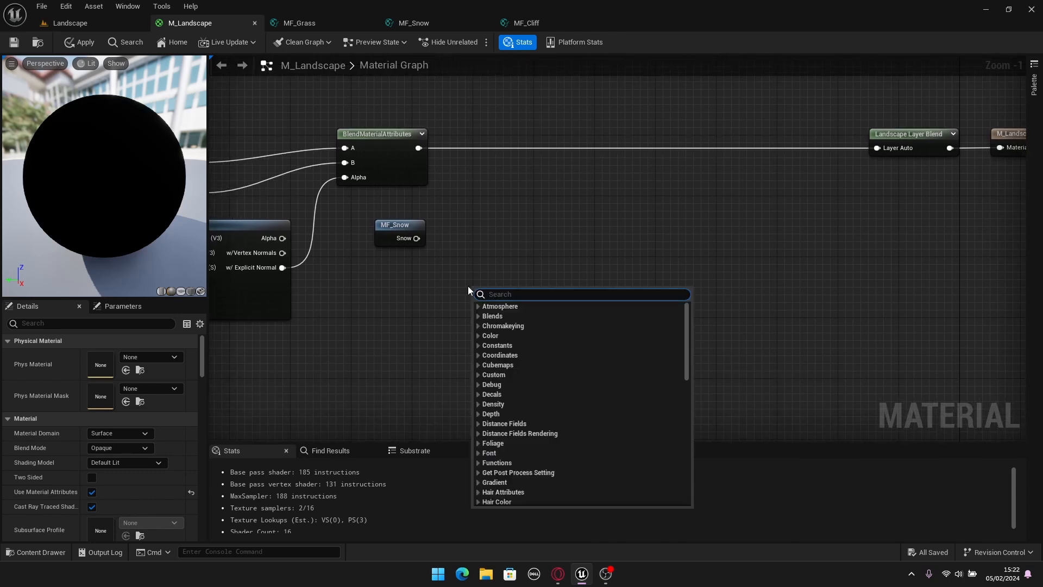
type("Posi")
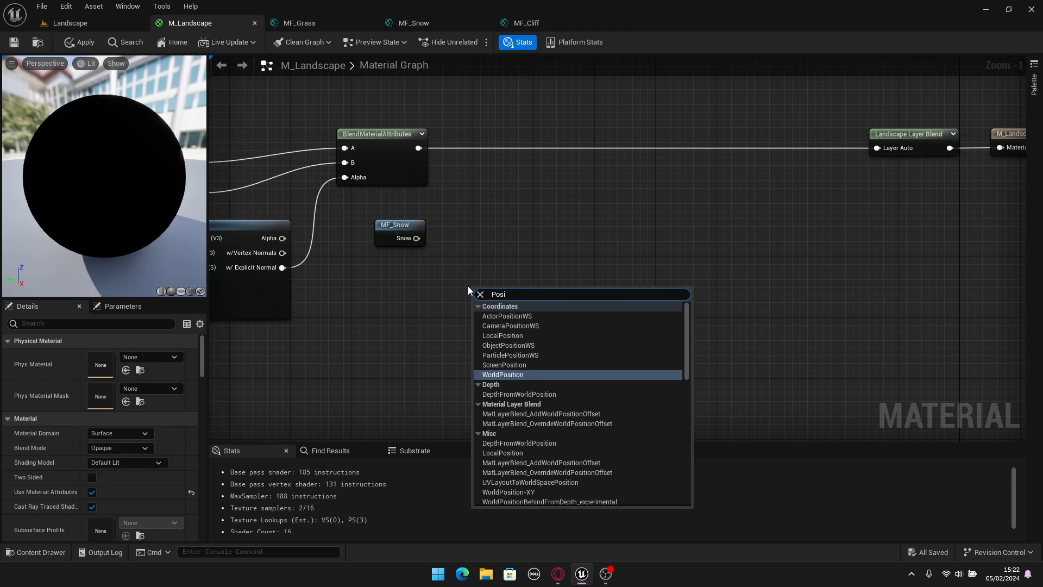
Add a WorldPosition node to the material graph and place it below the MF_Snow node.
left_click(490, 378)
left_click_drag(501, 343, 397, 325)
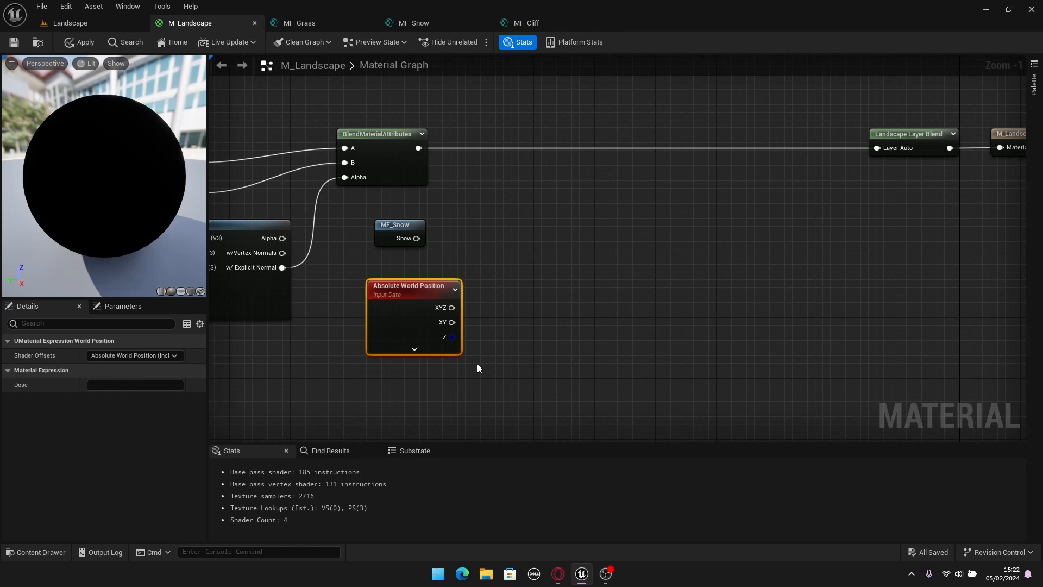
Look over the terrain and mountains in the Landscape level and return to the M_Landscape graph.
left_click(127, 23)
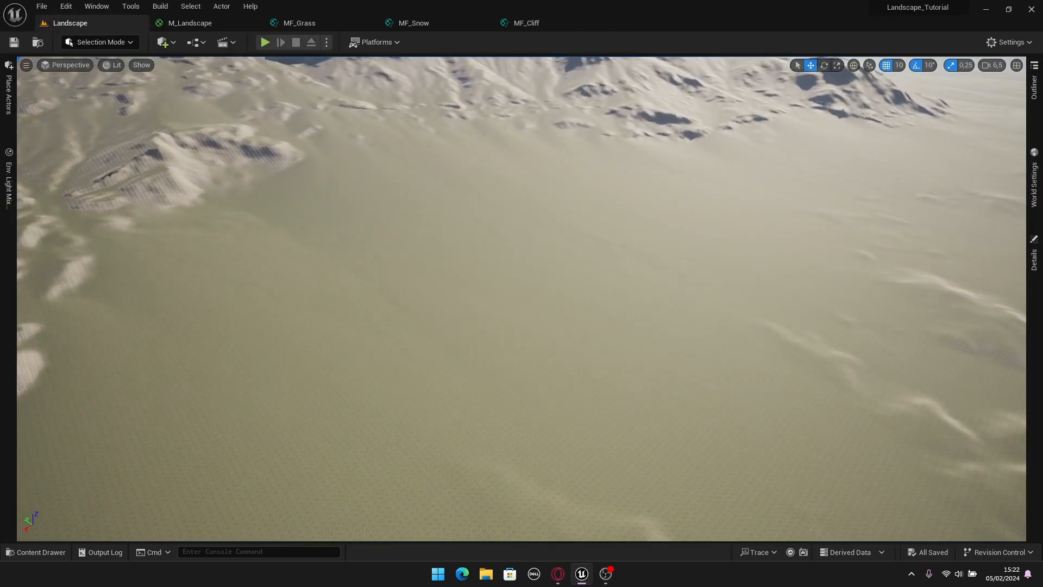
right_click_drag(20, 491, 418, 196)
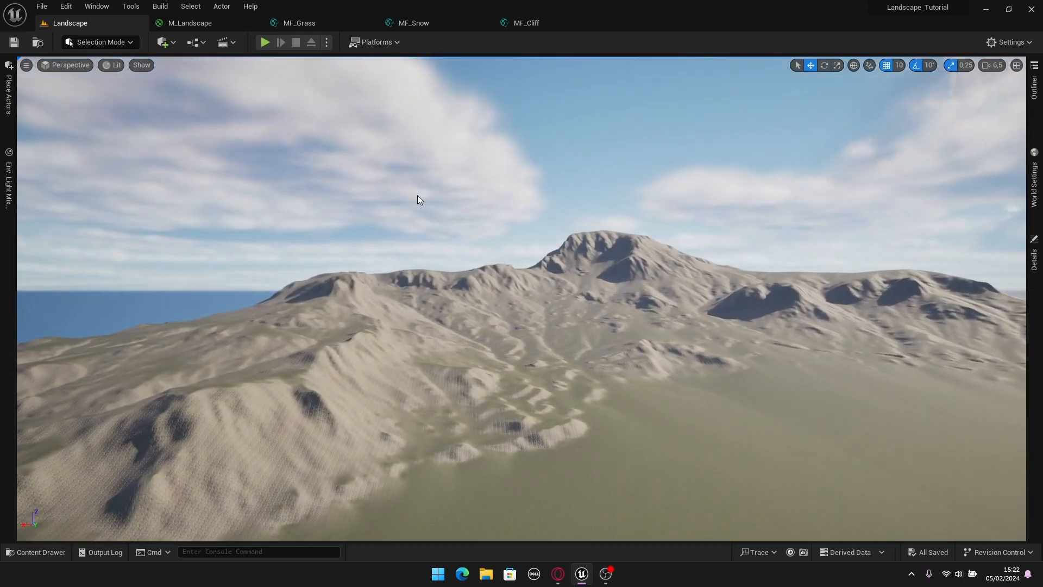
left_click(194, 23)
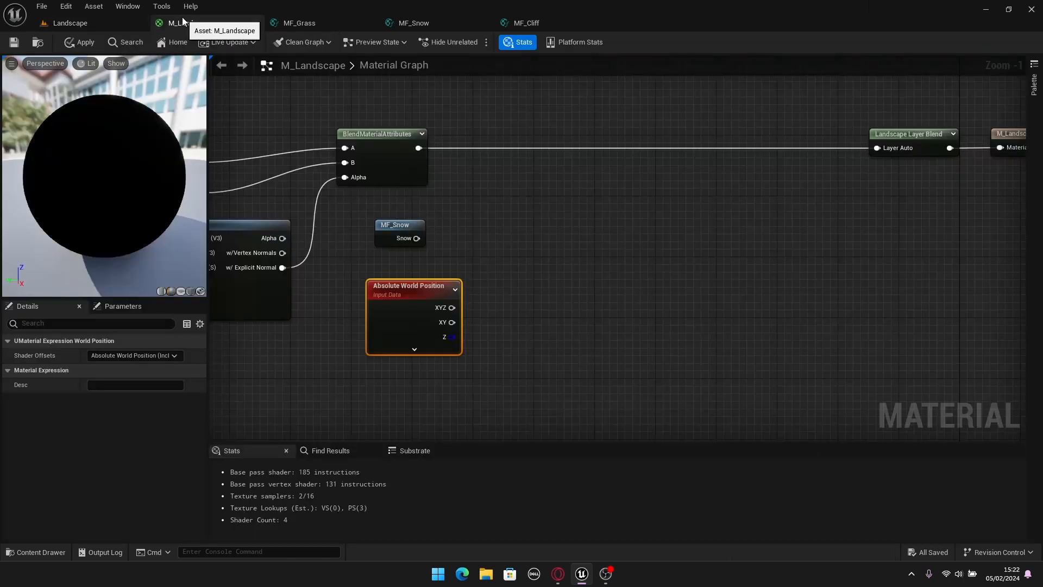
Create a SmoothStep node from the Z output of Absolute World Position and adjust the spacing of the two nodes.
left_click_drag(400, 311, 471, 270)
type("Smoo")
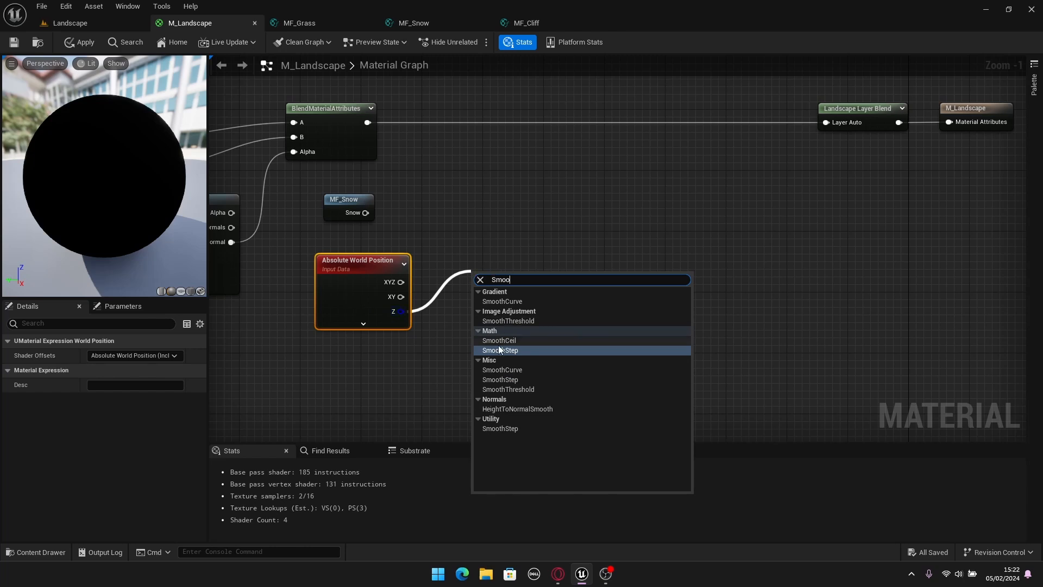
left_click(500, 349)
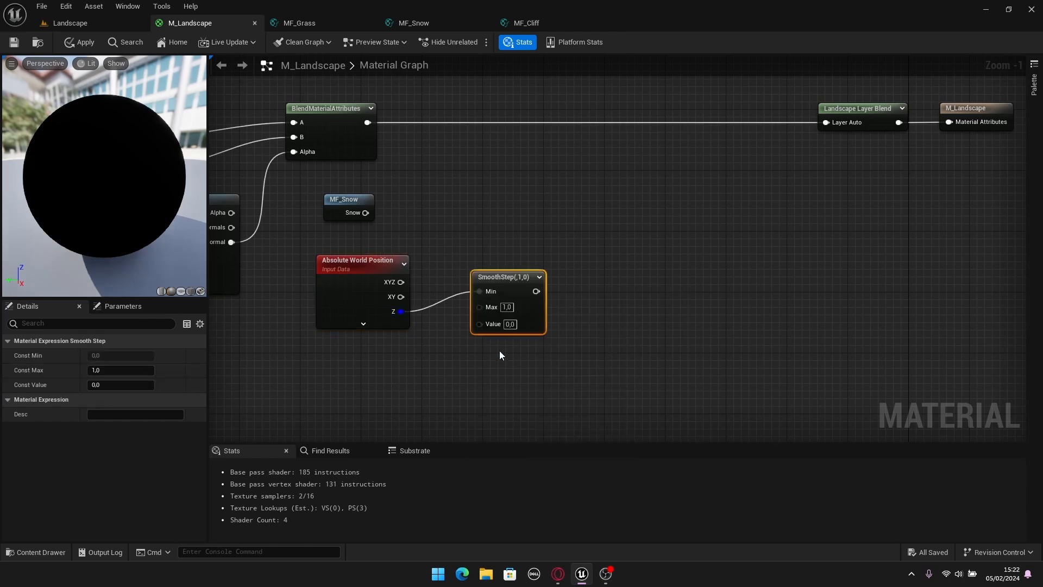
left_click_drag(381, 263, 334, 262)
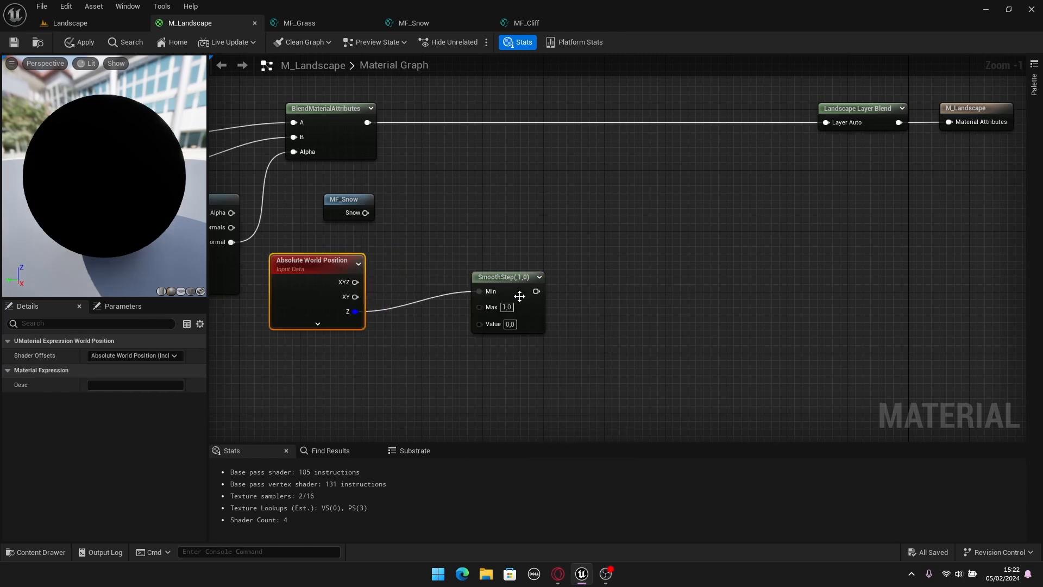
left_click_drag(519, 277, 479, 275)
left_click(552, 308)
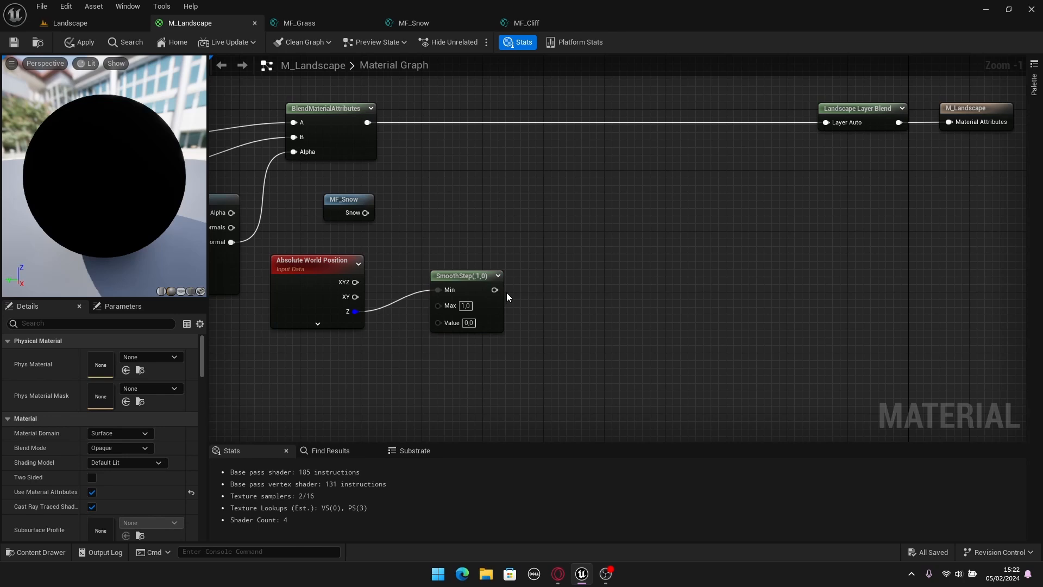
Move the Z connection to the SmoothStep's Value input and place Absolute World Position below and before the SmoothStep node.
left_click_drag(557, 278, 356, 380)
left_click(390, 395)
right_click_drag(400, 401, 459, 404)
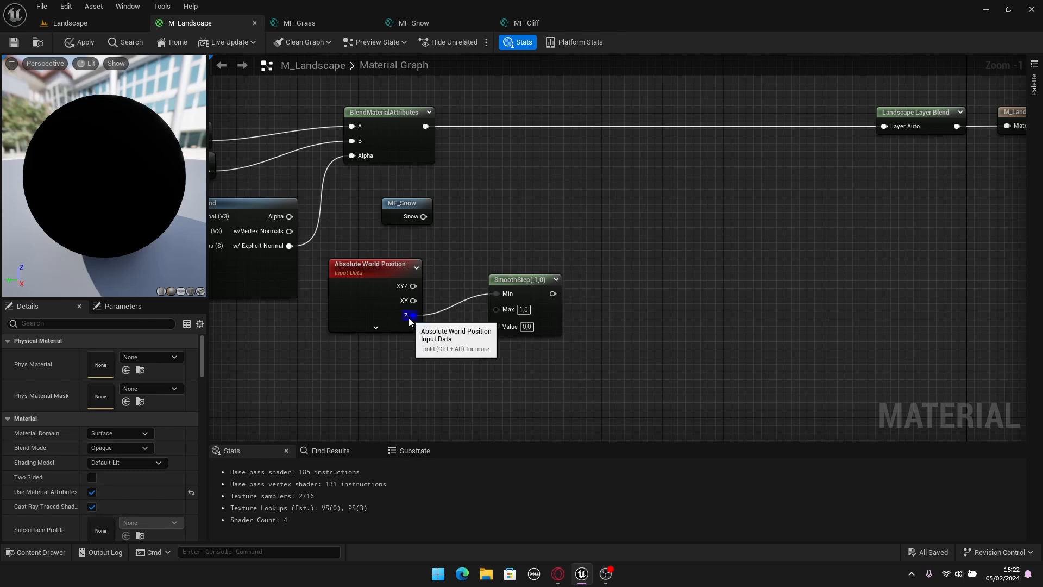
left_click_drag(413, 315, 496, 329, "ctrl")
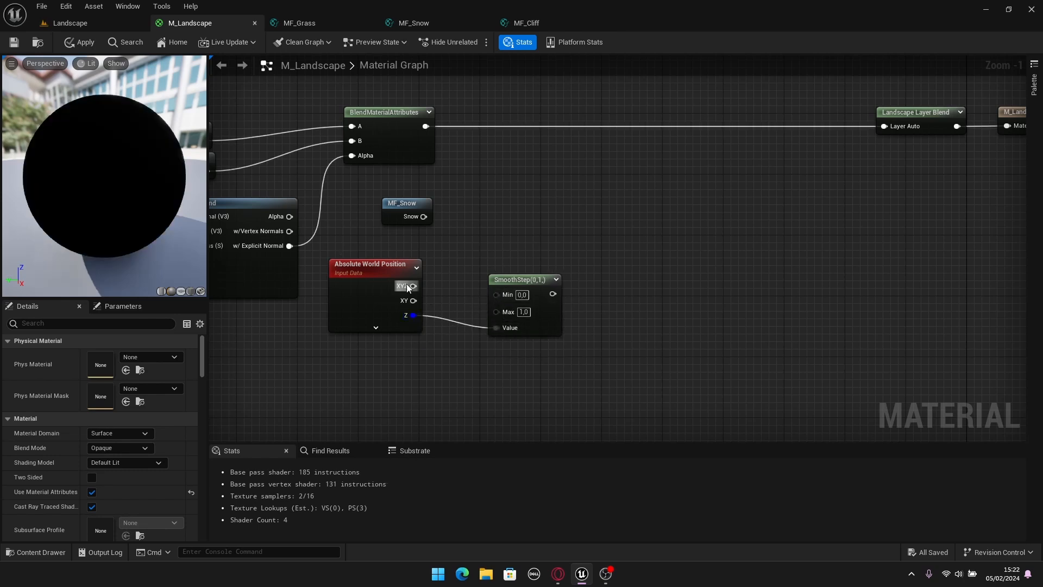
left_click_drag(397, 272, 426, 354)
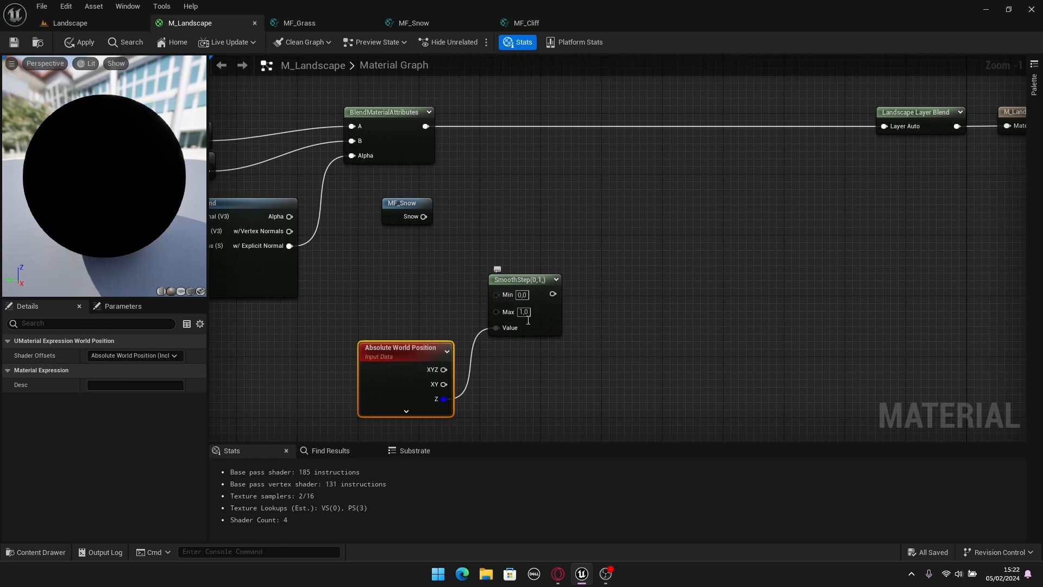
left_click(522, 282)
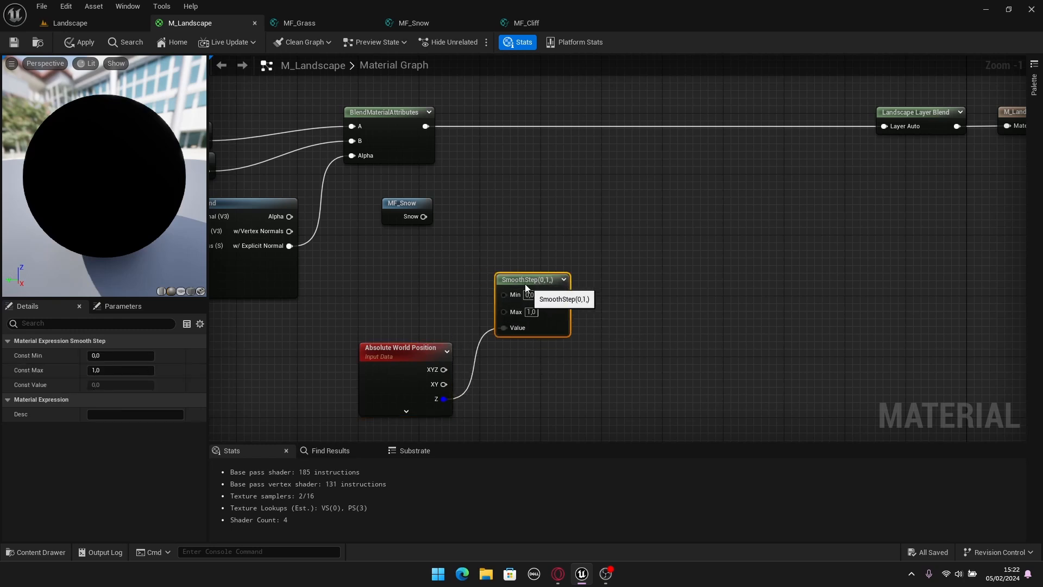
right_click_drag(489, 356, 459, 287)
left_click_drag(539, 362, 474, 275)
left_click(491, 218)
right_click_drag(492, 223, 587, 228)
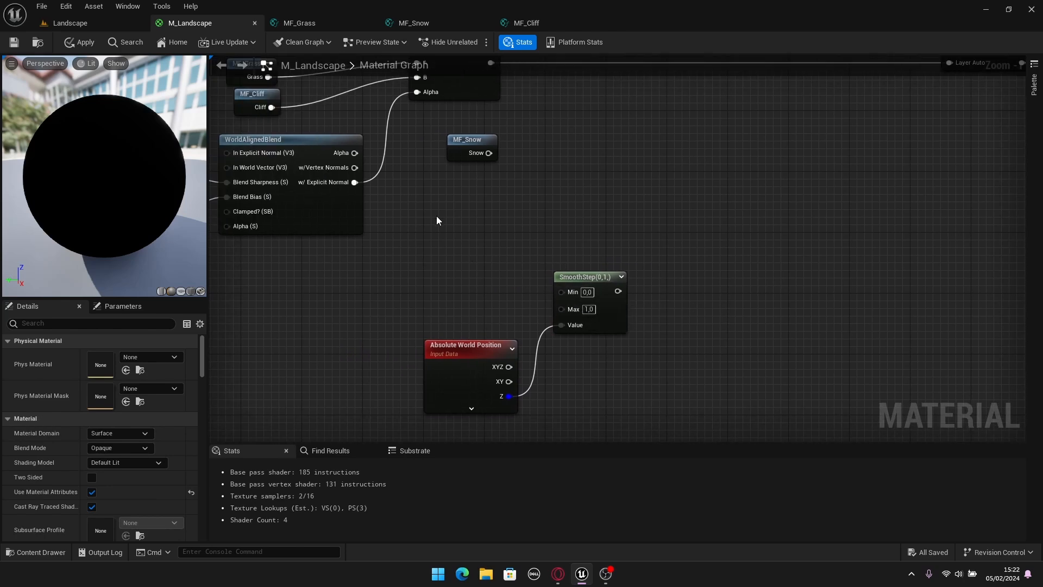
Add a scalar parameter named Snow_Min_Height, connect it to the SmoothStep's Max input and place it above Absolute World Position.
left_click(423, 264)
type("ssss")
key("ctrl+a")
key("BackSpace")
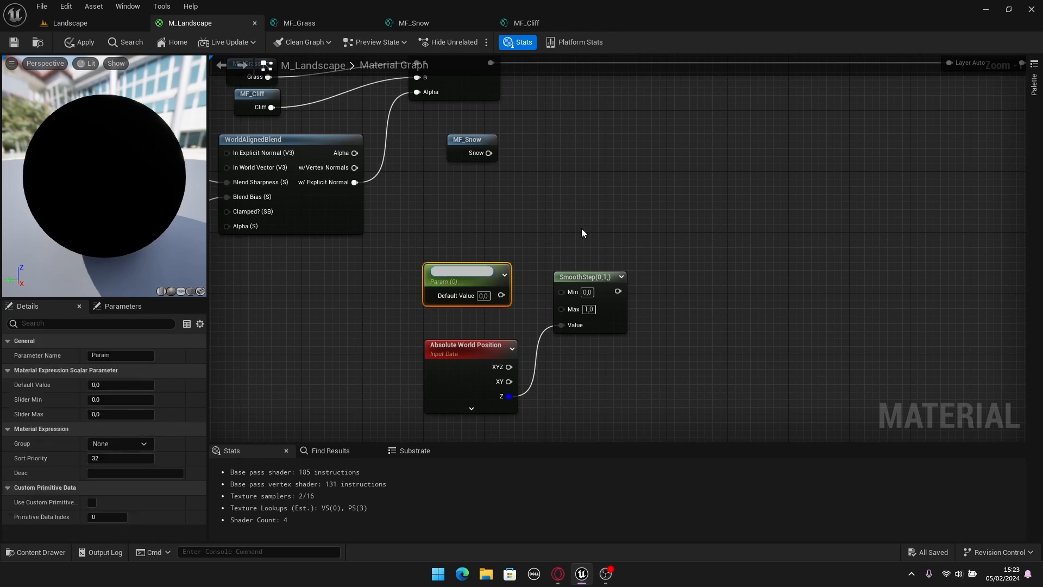
type("Snow_Min_Height")
key("Return")
left_click_drag(464, 287, 562, 309)
left_click(493, 249)
left_click_drag(450, 267, 454, 297)
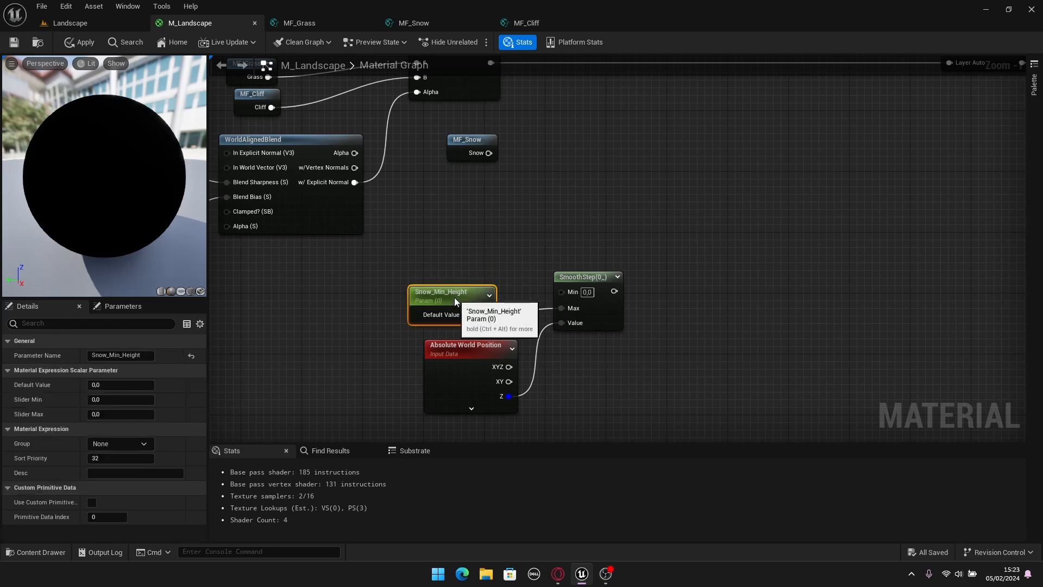
Add a scalar parameter named Snow_Max_Height, connect it to the SmoothStep's Min input and align it above Snow_Min_Height.
left_click(425, 268)
left_click(418, 234)
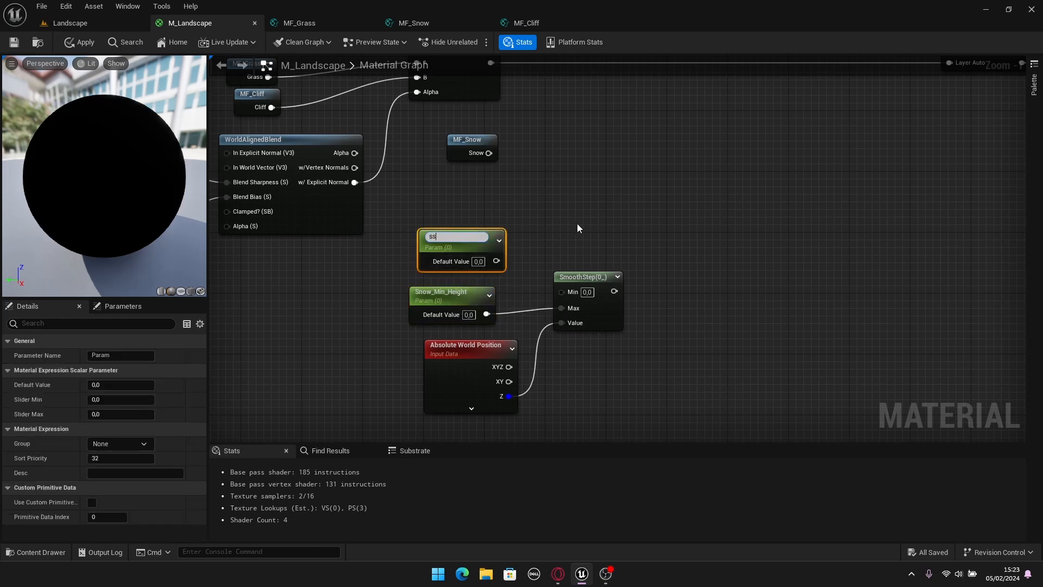
type("Snow_Max_Height")
key("Return")
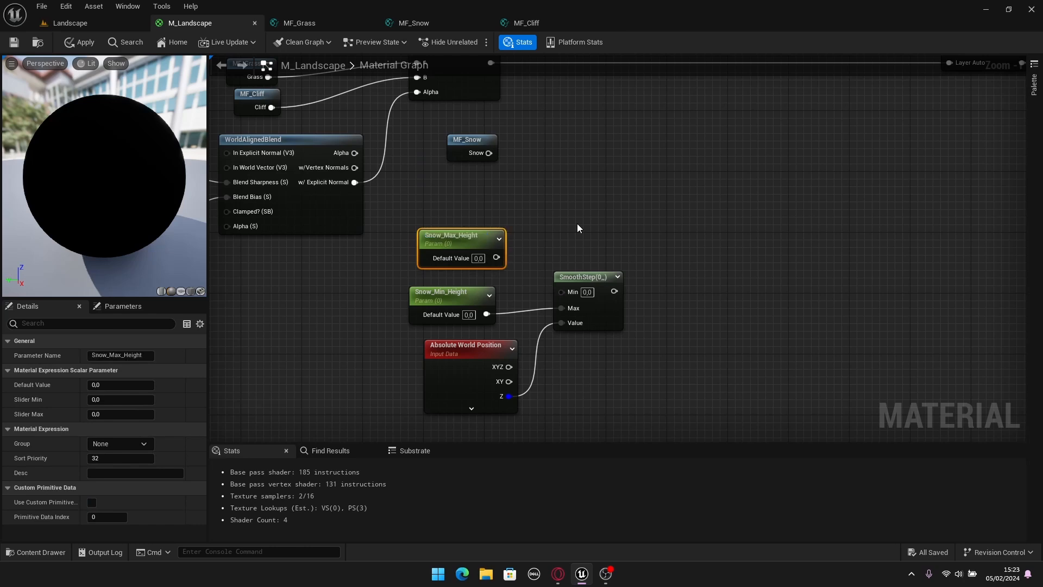
left_click_drag(496, 257, 563, 292)
left_click_drag(487, 241, 473, 249)
left_click(587, 200)
right_click_drag(588, 200, 546, 259)
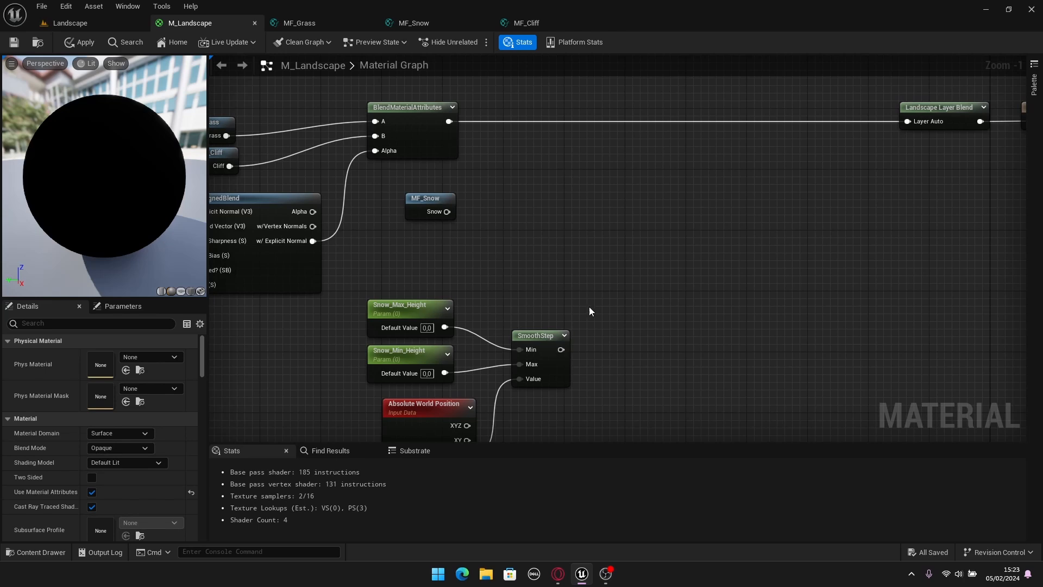
right_click_drag(595, 328, 514, 252)
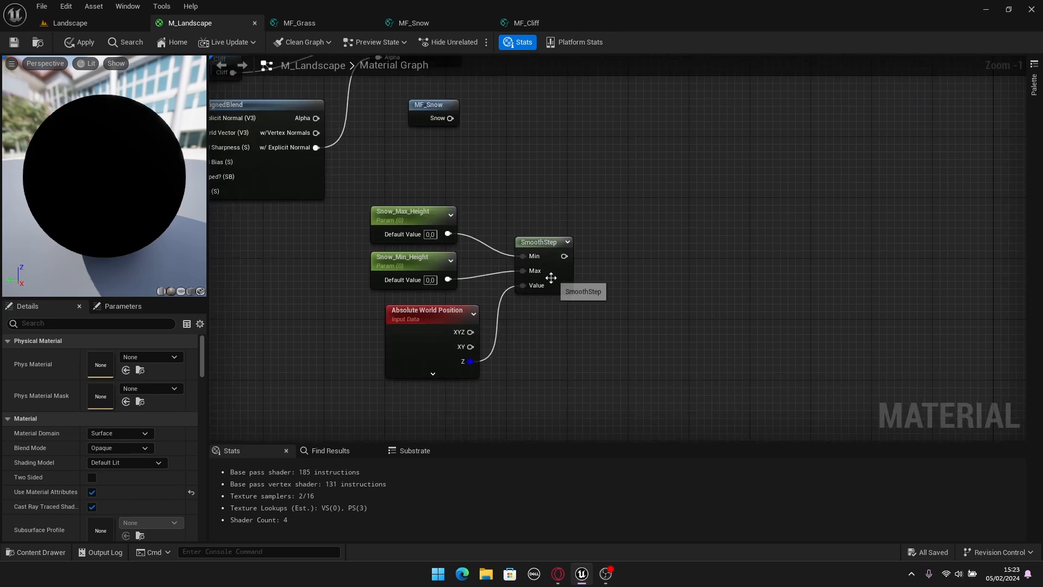
left_click_drag(635, 180, 603, 253)
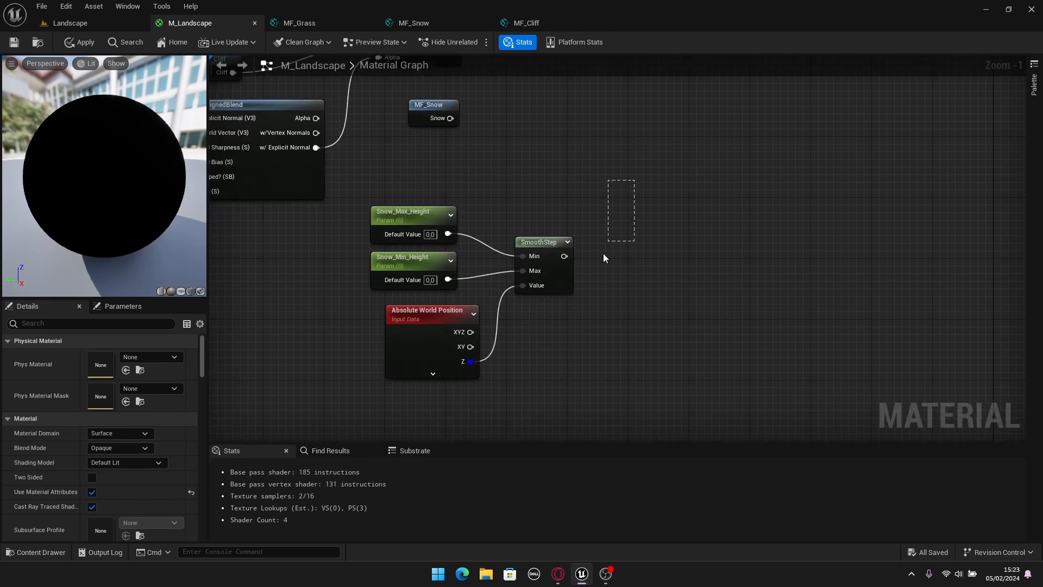
right_click_drag(561, 251, 503, 367)
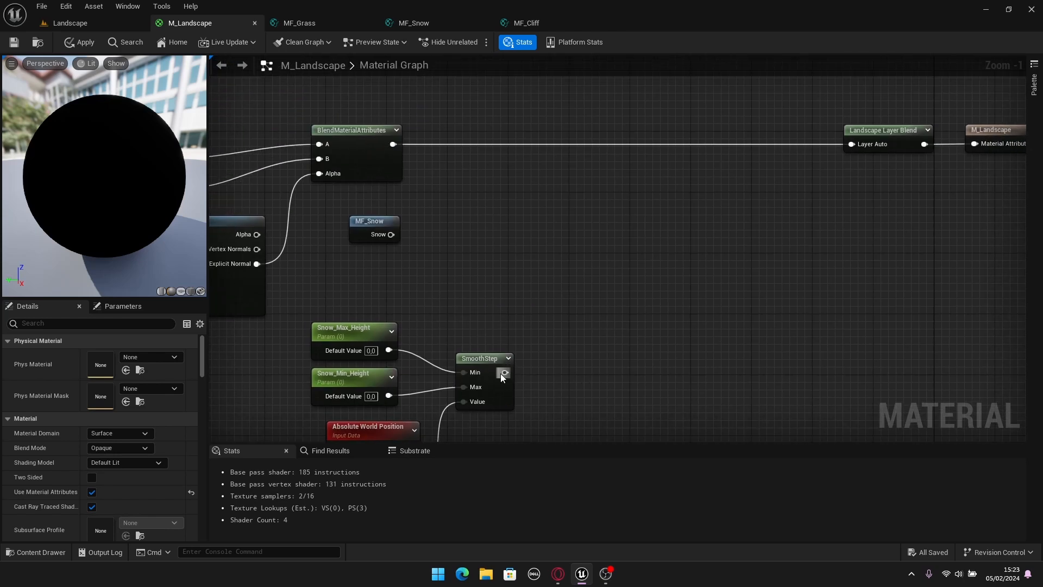
right_click_drag(430, 225, 506, 260)
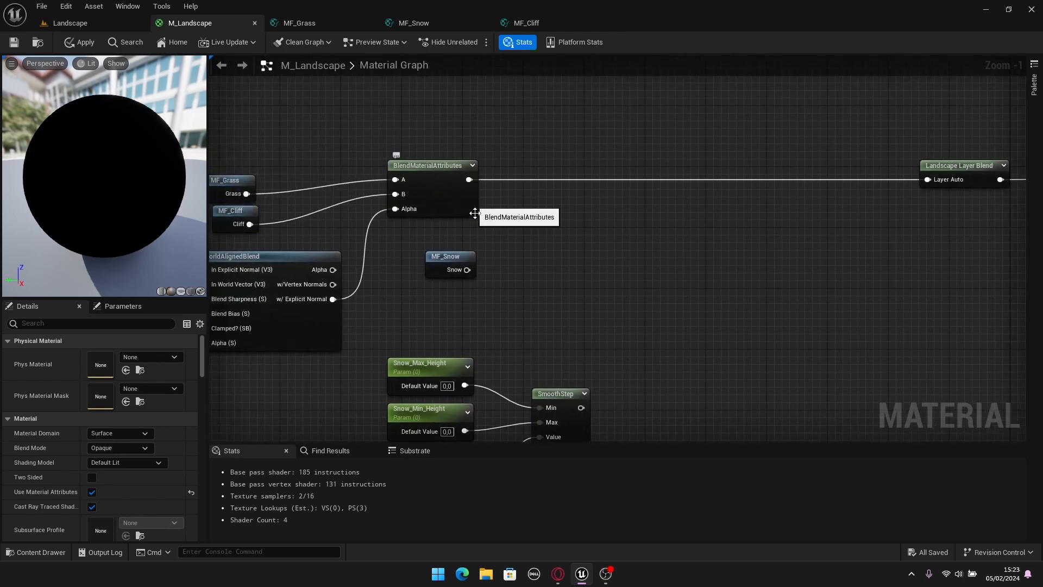
right_click_drag(474, 210, 549, 191)
left_click_drag(506, 110, 529, 249)
left_click(559, 238)
left_click(600, 240)
right_click_drag(635, 230, 554, 294)
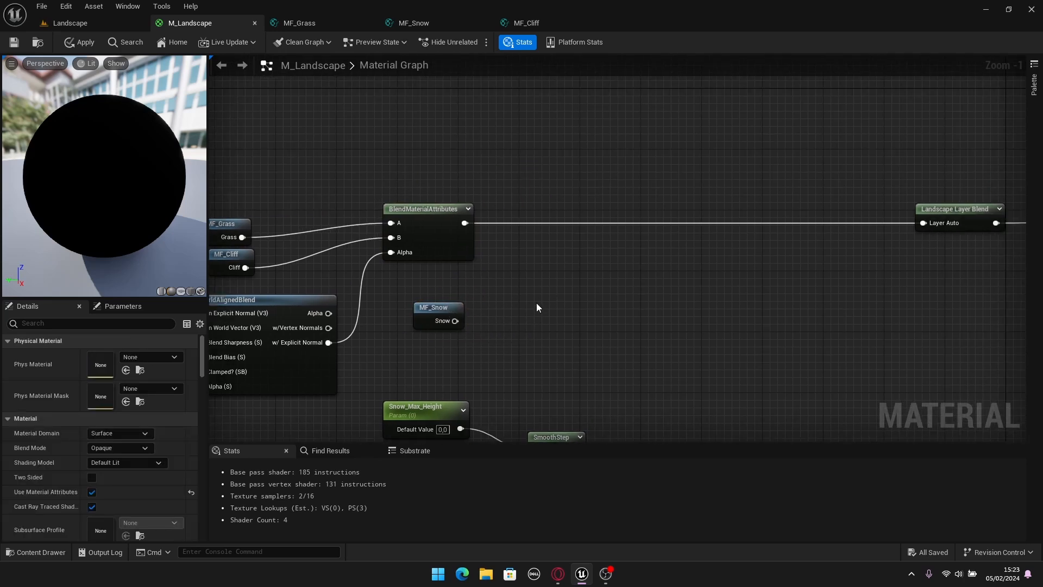
Add a second BlendMaterialAttributes node before Landscape Layer Blend and feed the first blend's output into its A input.
right_click(578, 291)
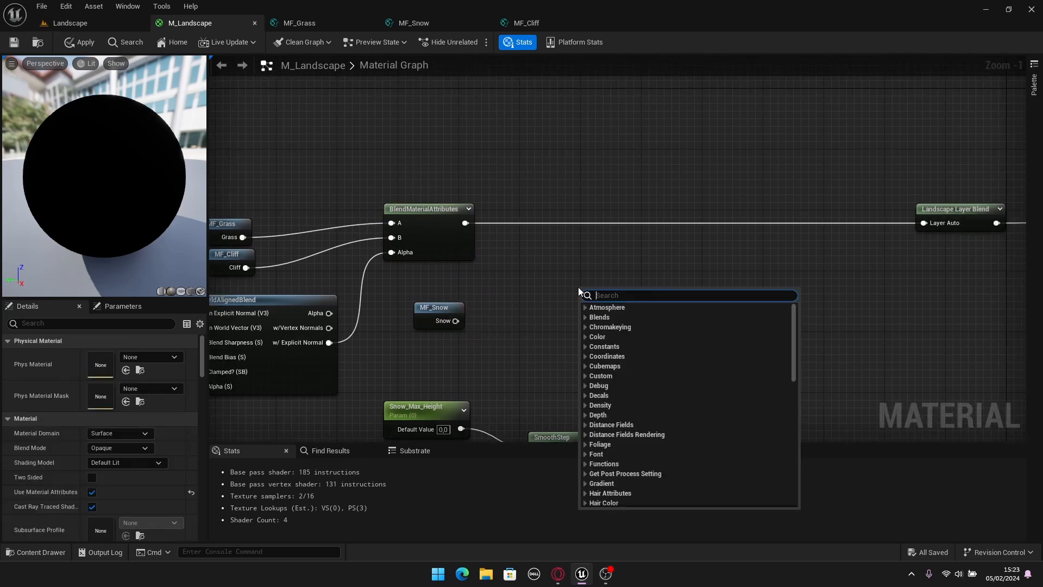
type("BlendMa")
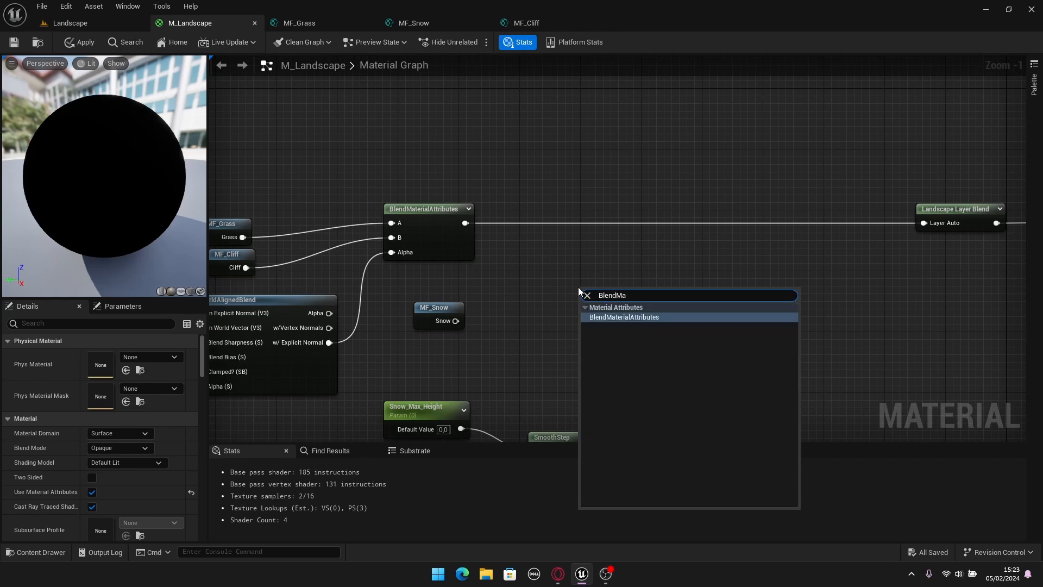
key("Return")
left_click_drag(578, 288, 619, 204)
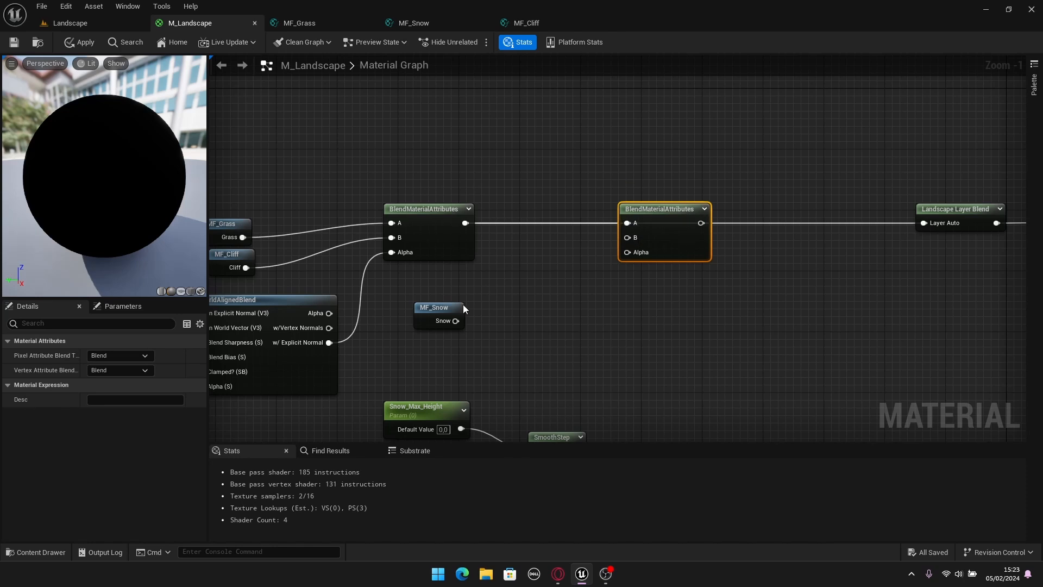
Connect MF_Snow to the second blend's B input and the SmoothStep output to its Alpha input.
left_click_drag(458, 322, 627, 237)
right_click_drag(593, 438, 592, 321)
left_click_drag(578, 333, 627, 134)
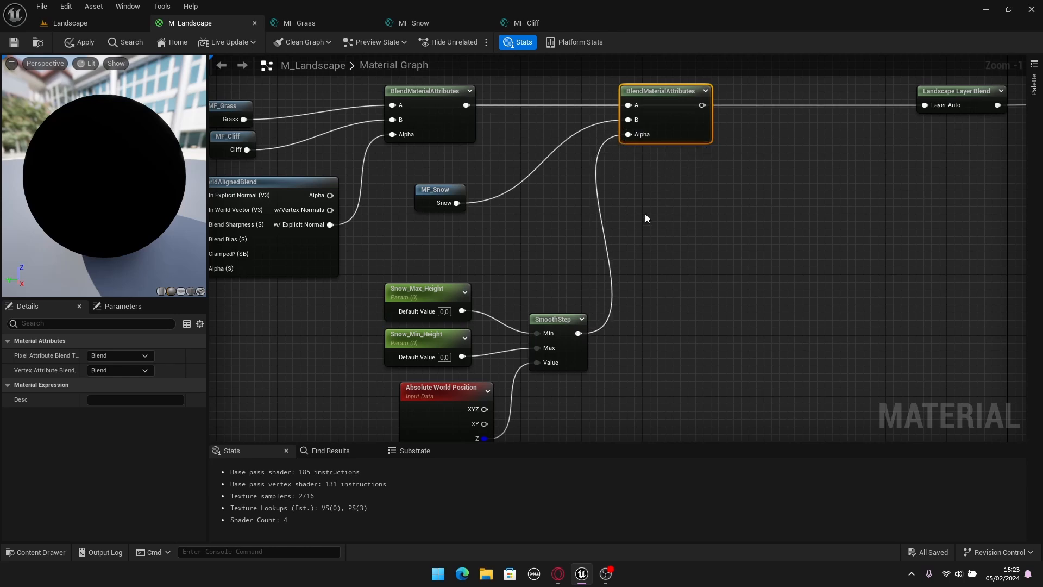
Move the two snow height parameters, Absolute World Position and SmoothStep together closer to the MF_Snow node.
scroll(679, 277, "down", 2)
left_click_drag(652, 396, 496, 233)
left_click_drag(634, 268, 616, 227)
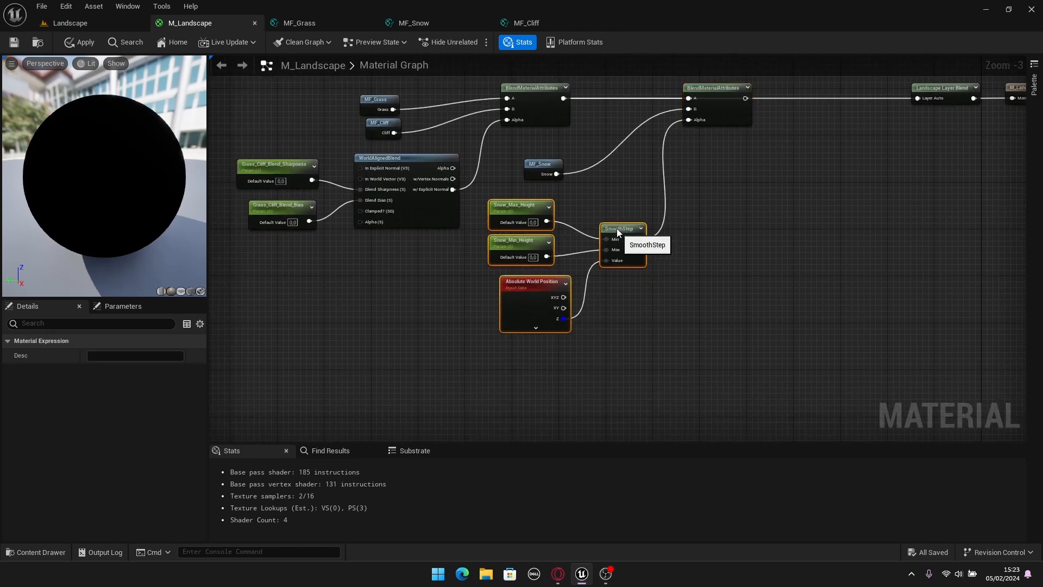
left_click(656, 161)
Connect the second BlendMaterialAttributes output to the Layer Auto input of Landscape Layer Blend.
right_click_drag(850, 144, 770, 251)
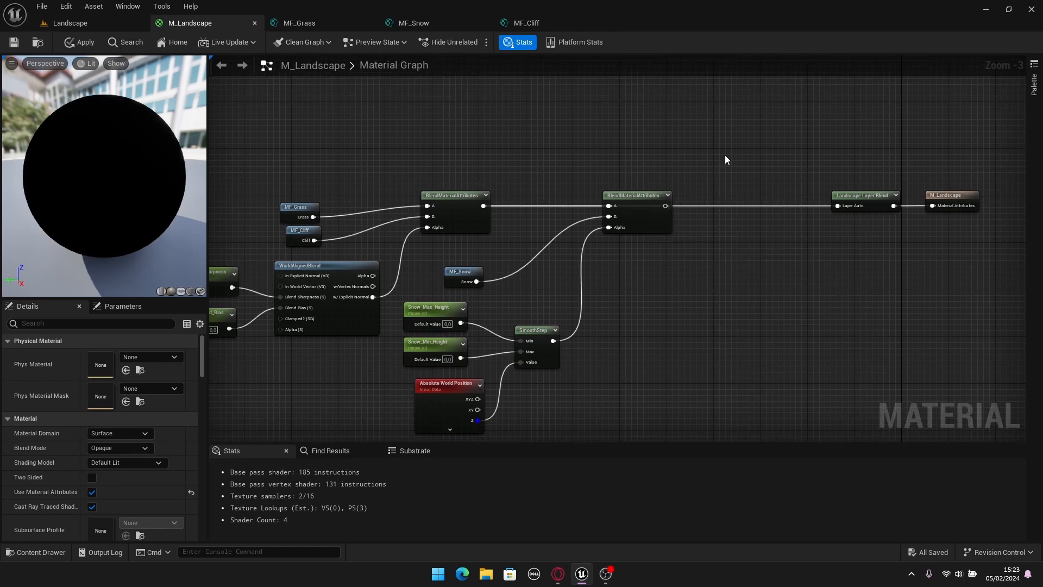
scroll(725, 155, "up", 3)
left_click_drag(644, 222, 926, 227)
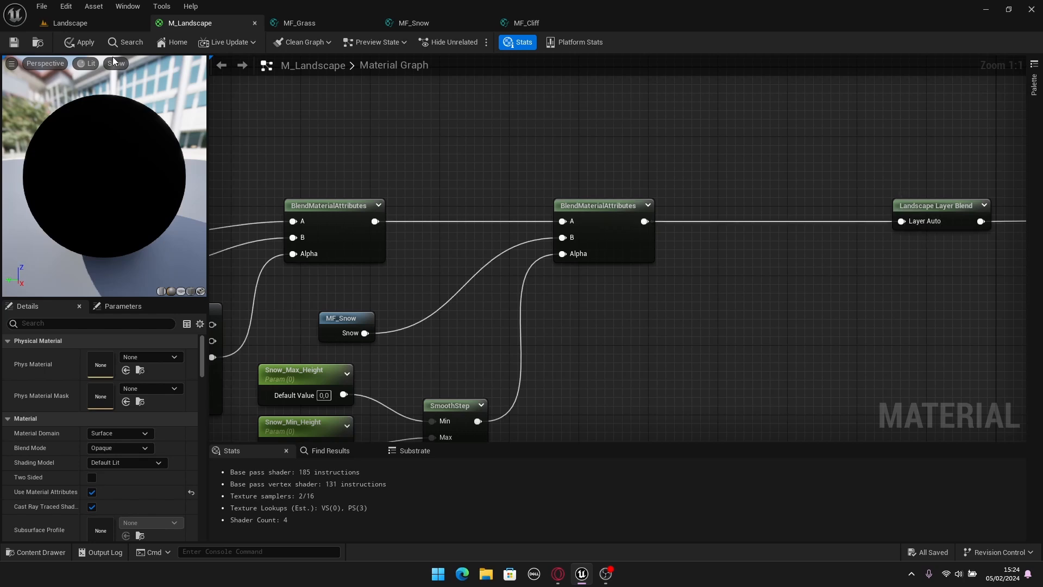
Apply and save the M_Landscape material, and check the snow on the terrain in the Landscape level.
left_click(80, 44)
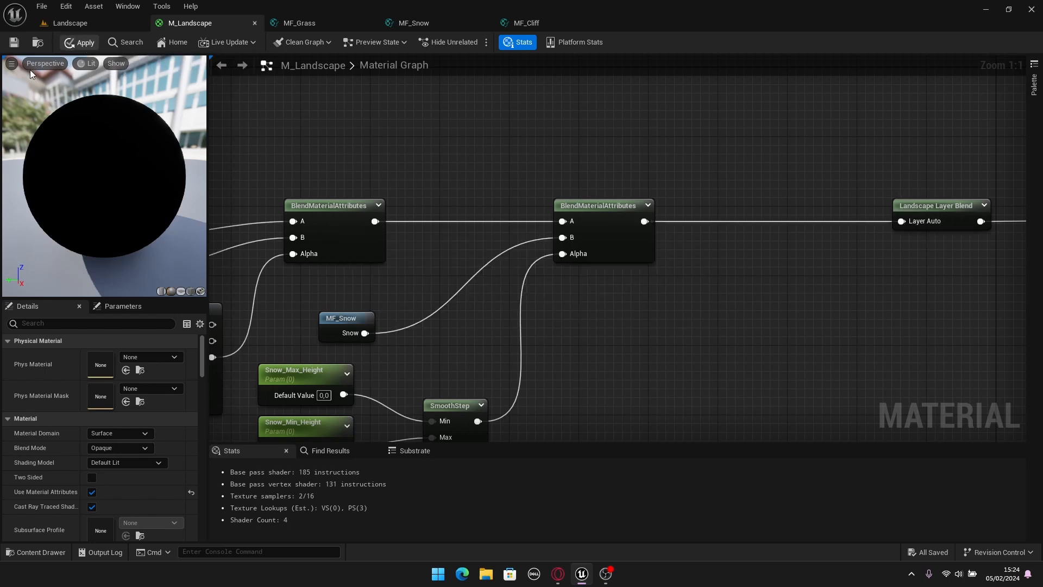
left_click(14, 42)
left_click(96, 24)
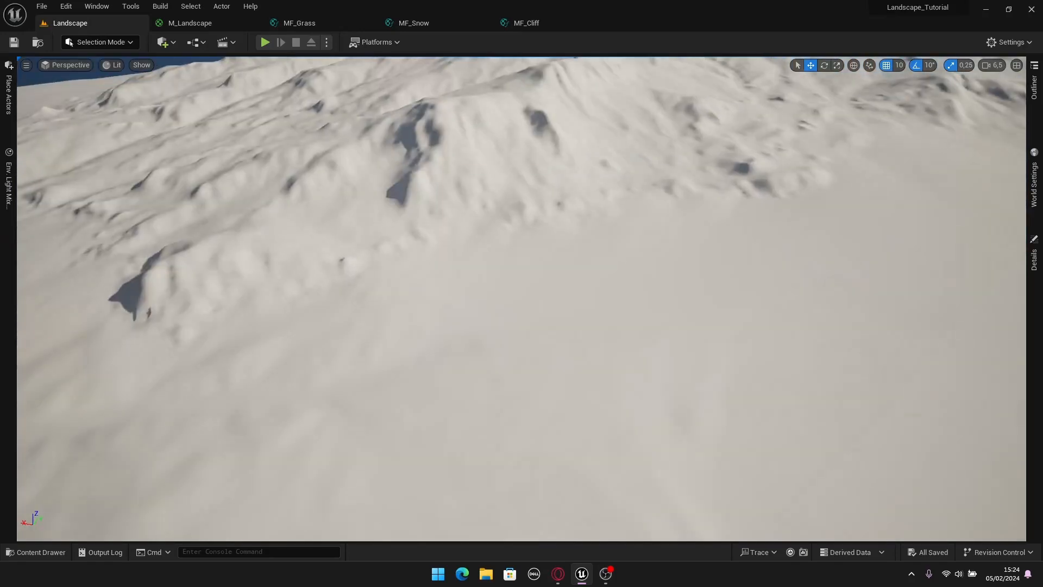
mouse_move(522, 299)
right_mouse_down()
mouse_move(348, 304)
mouse_move(343, 348)
mouse_move(489, 260)
mouse_move(608, 277)
mouse_move(581, 288)
mouse_move(478, 283)
mouse_move(514, 234)
mouse_move(513, 258)
mouse_move(624, 310)
mouse_move(519, 304)
right_mouse_up()
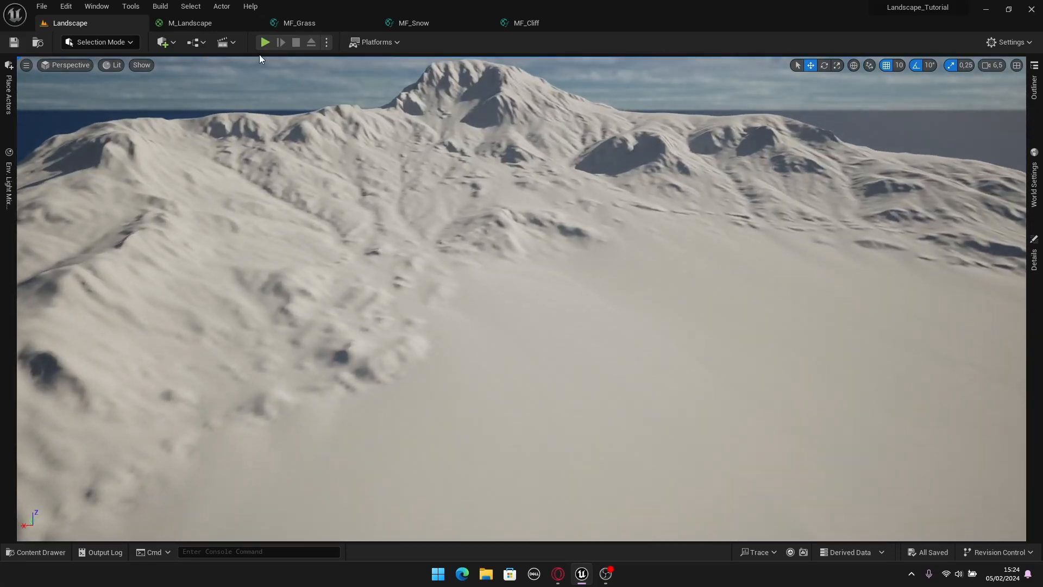
In the M_Landscape graph, assign the Snow_Max_Height parameter to a new parameter group named Snow_Settings.
left_click(191, 22)
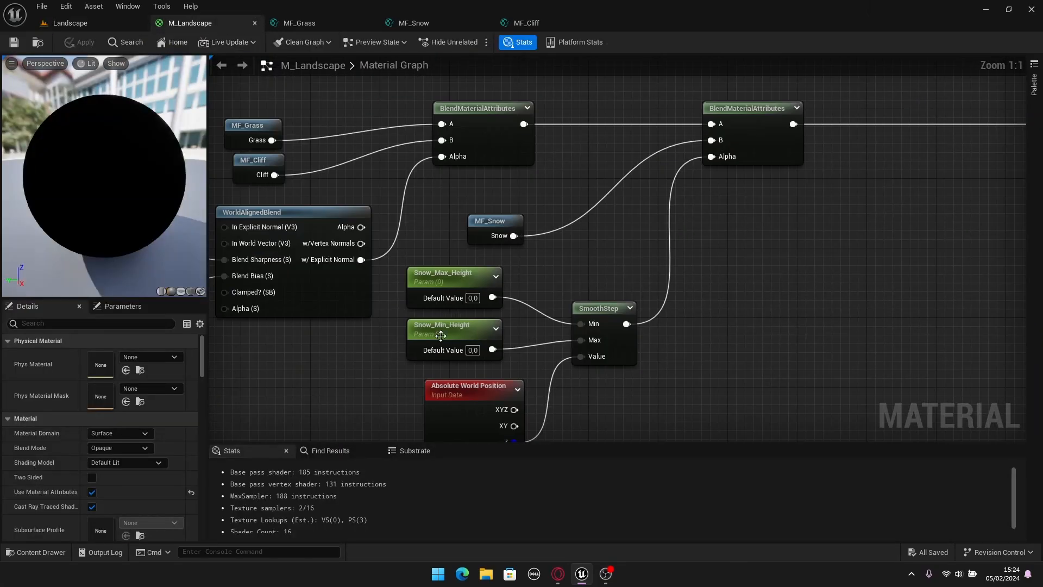
left_click(475, 303)
right_click_drag(476, 303, 520, 269)
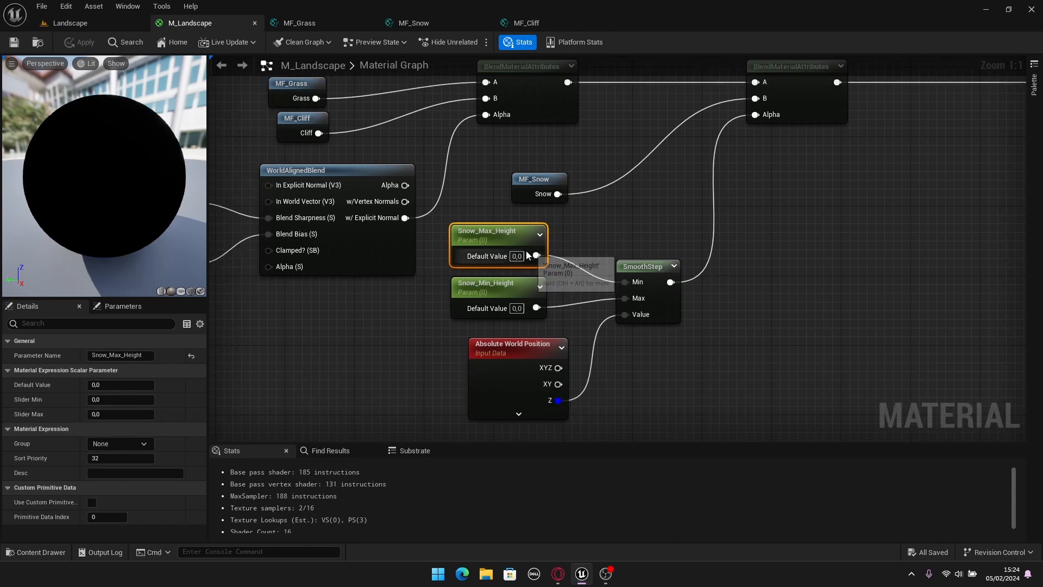
left_click(568, 233)
left_click(485, 235)
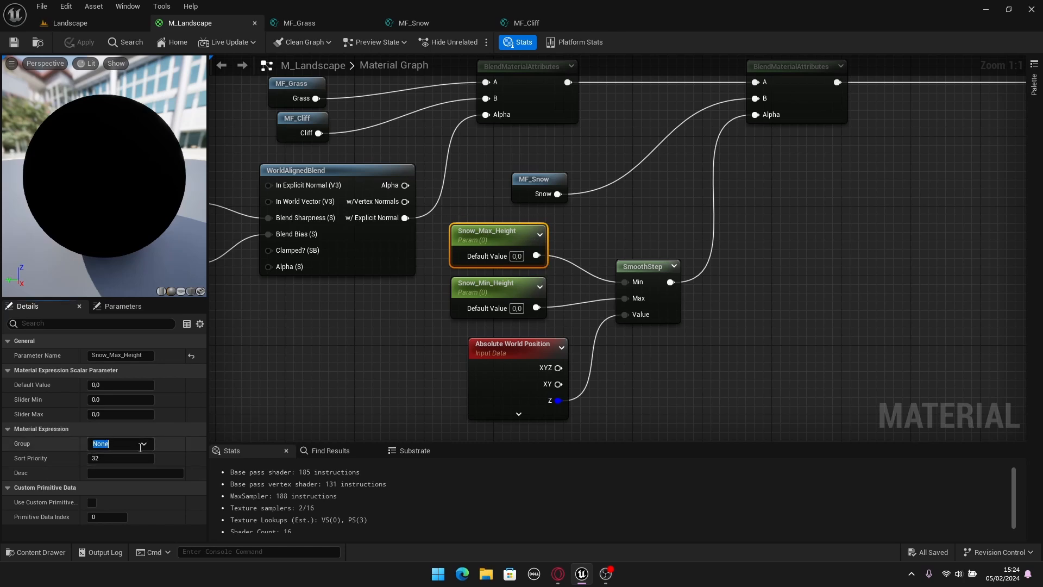
type("Snow_")
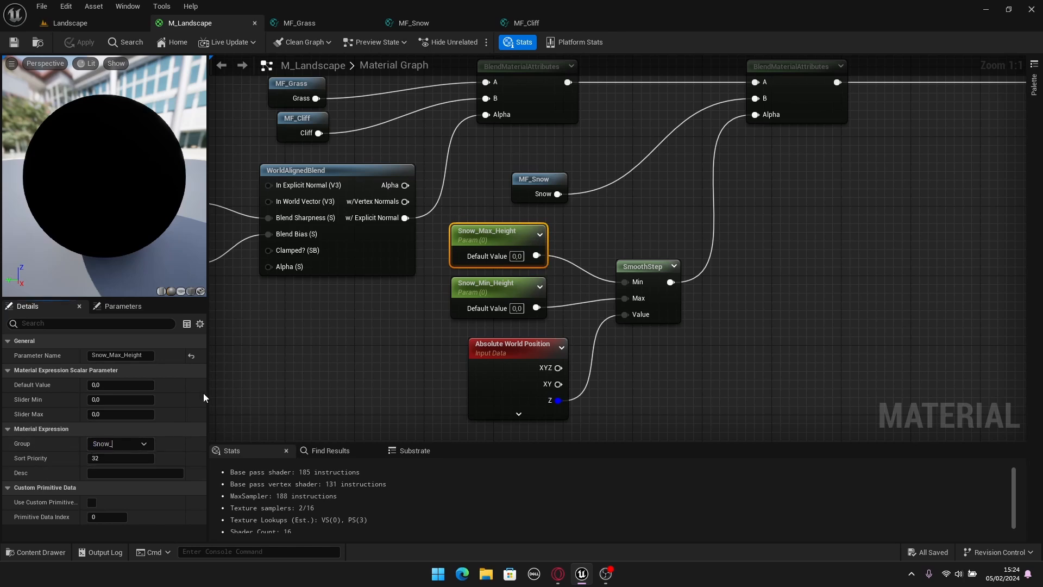
type("Settings")
key("Return")
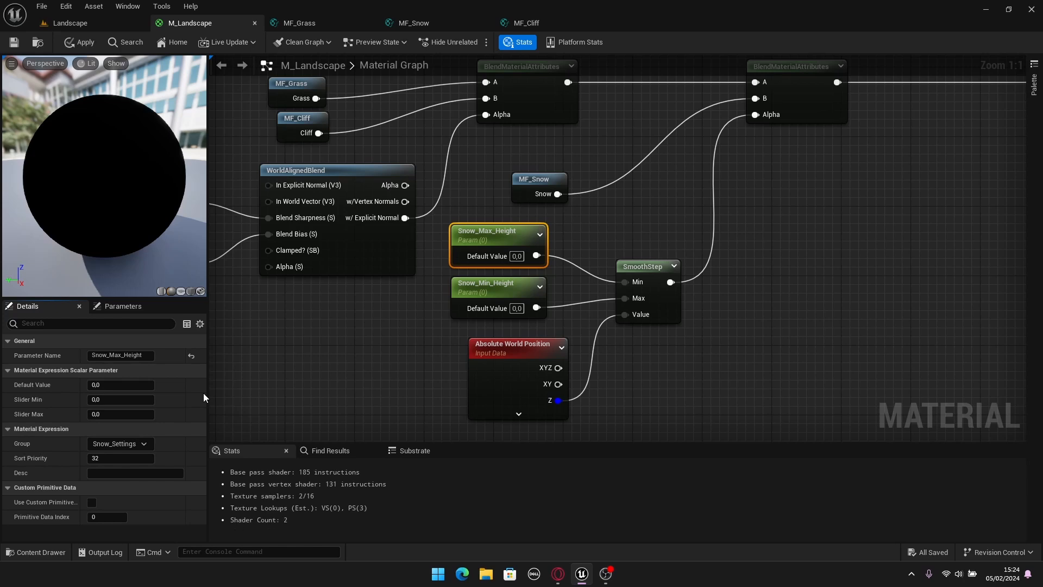
Assign the Snow_Min_Height parameter to the existing Snow_Settings group and apply the material.
left_click(490, 288)
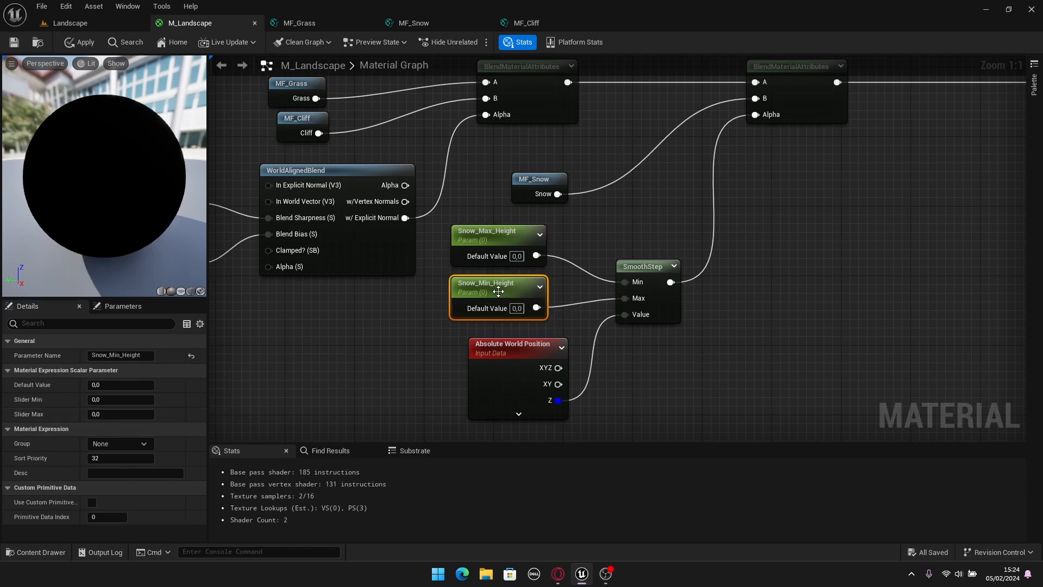
left_click(148, 442)
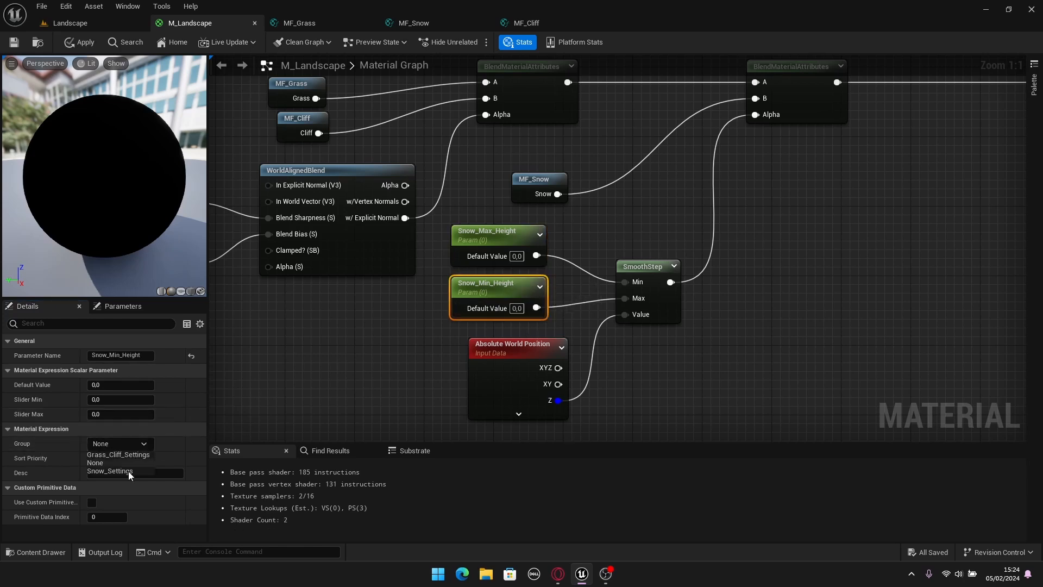
left_click(98, 468)
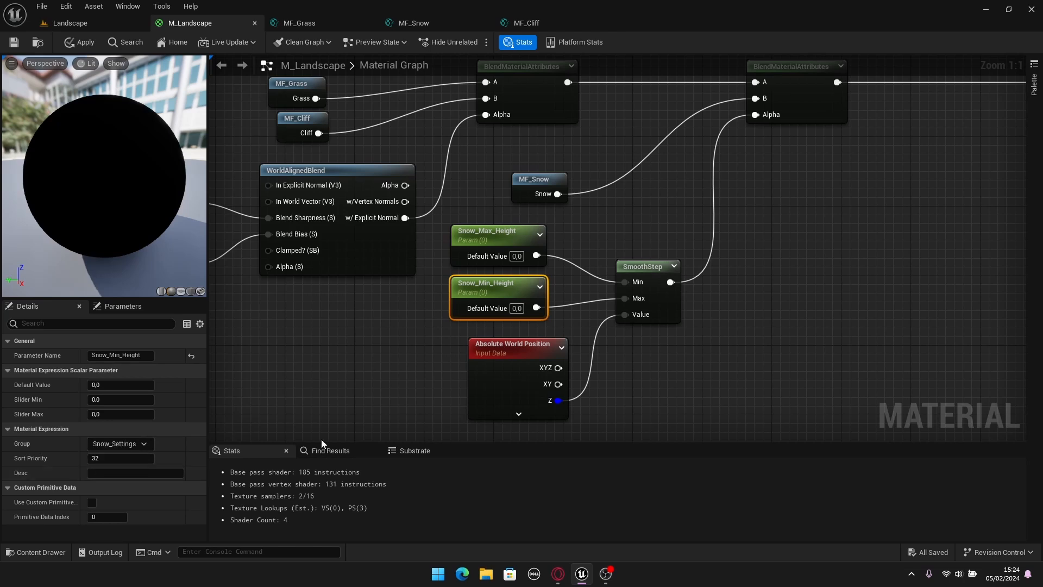
left_click(81, 42)
Open the MI_Landscape material instance in its own floating window beside the Landscape level view.
left_click(70, 23)
right_click_drag(547, 292, 541, 292)
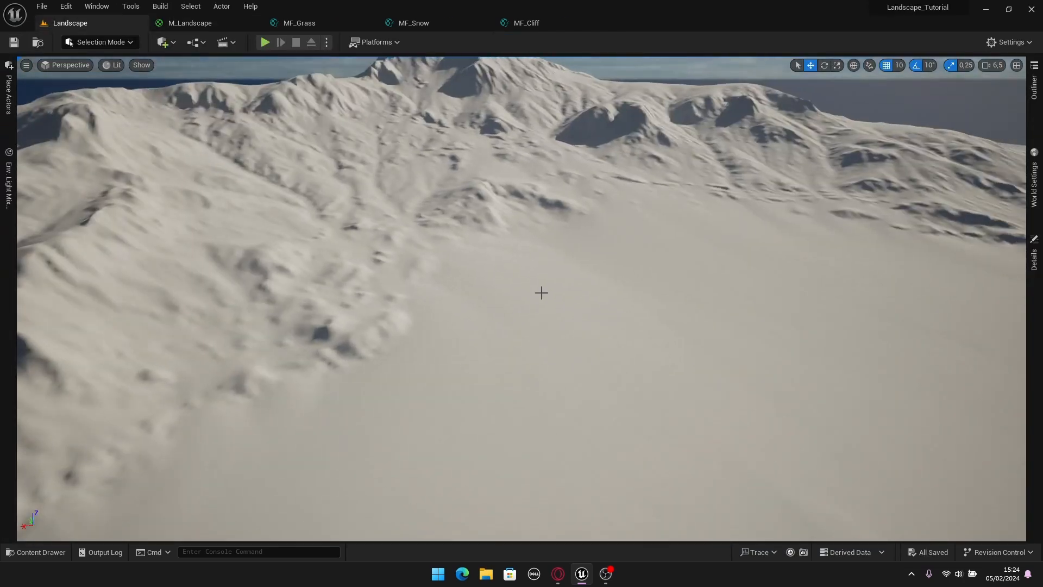
key("ctrl+space")
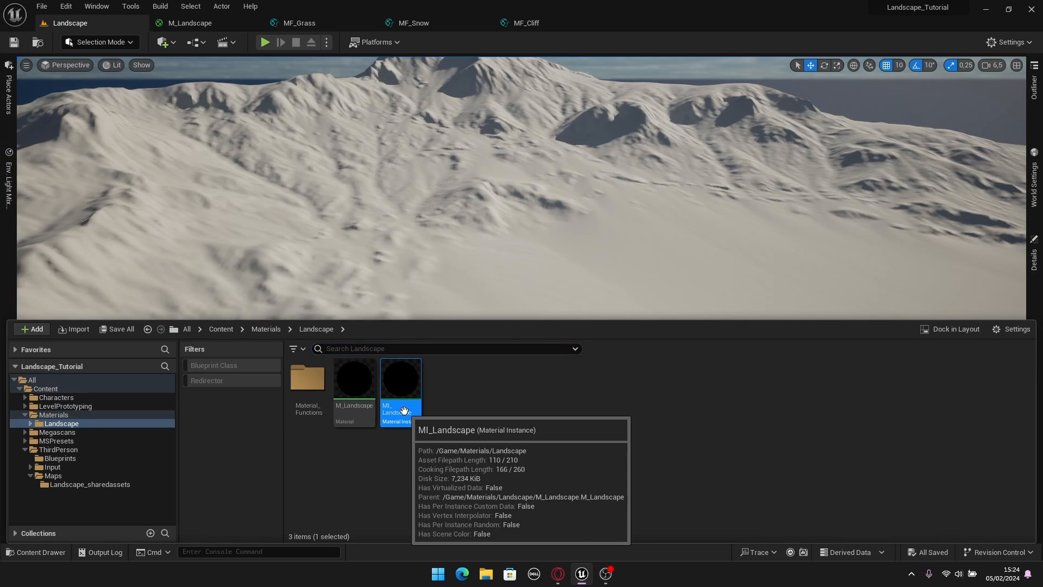
double_click(404, 410)
left_click_drag(649, 23, 643, 62)
left_click_drag(796, 287, 810, 531)
left_click(81, 25)
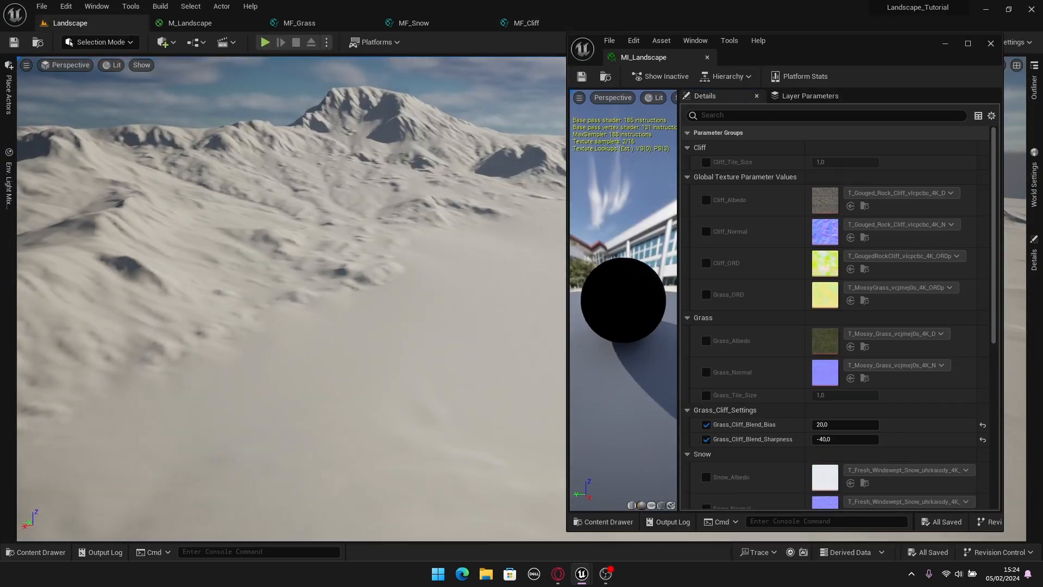
Enable the Snow_Max_Height and Snow_Min_Height overrides in MI_Landscape and set Snow_Max_Height to 20000.
scroll(784, 410, "down", 5)
scroll(735, 295, "up", 5)
scroll(728, 271, "down", 5)
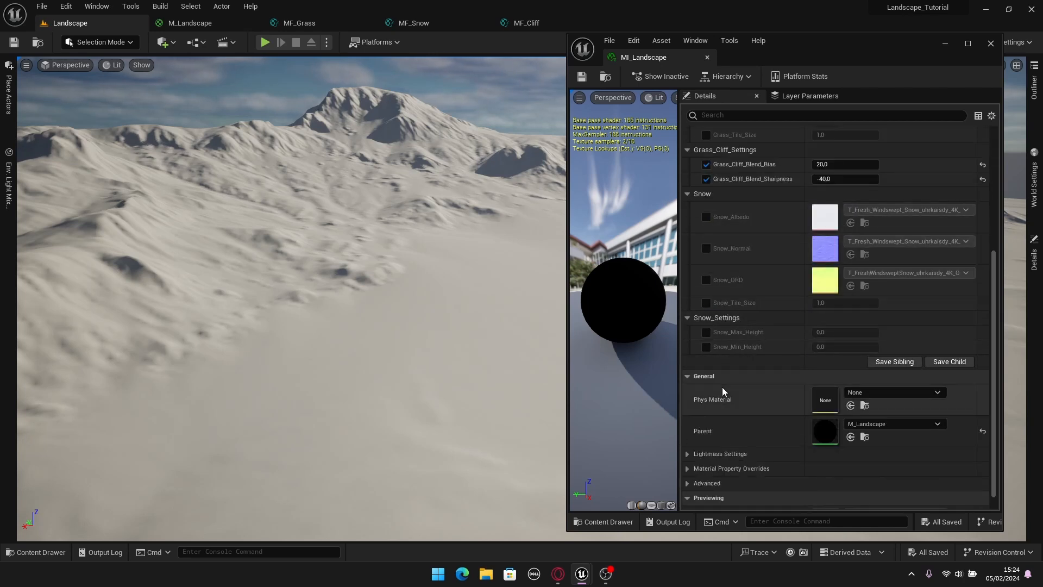
left_click(706, 333)
left_click(706, 347)
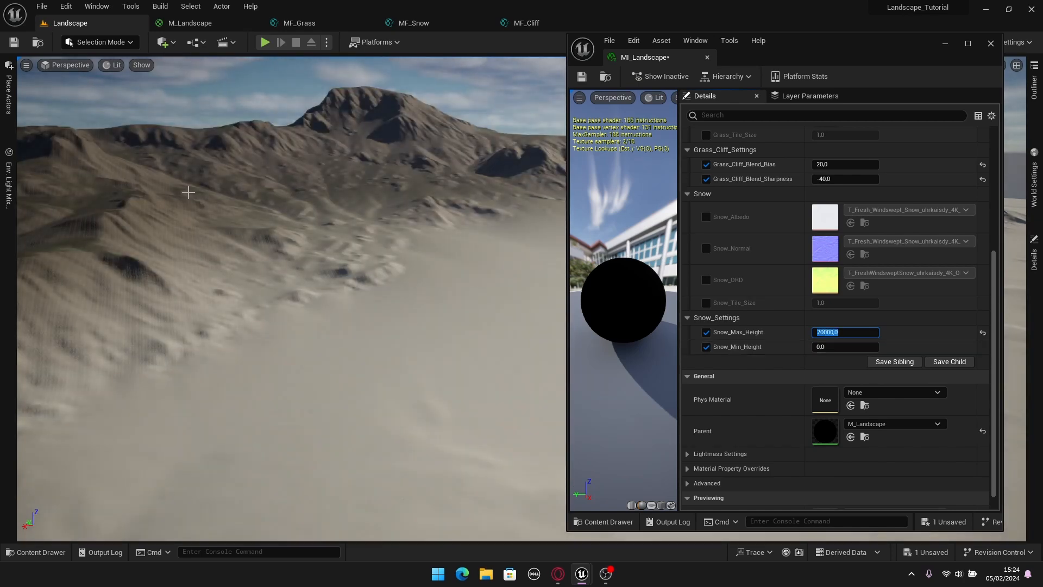
key("Return")
mouse_move(292, 298)
right_mouse_down()
mouse_move(272, 347)
mouse_move(369, 348)
mouse_move(315, 343)
mouse_move(299, 299)
right_mouse_up()
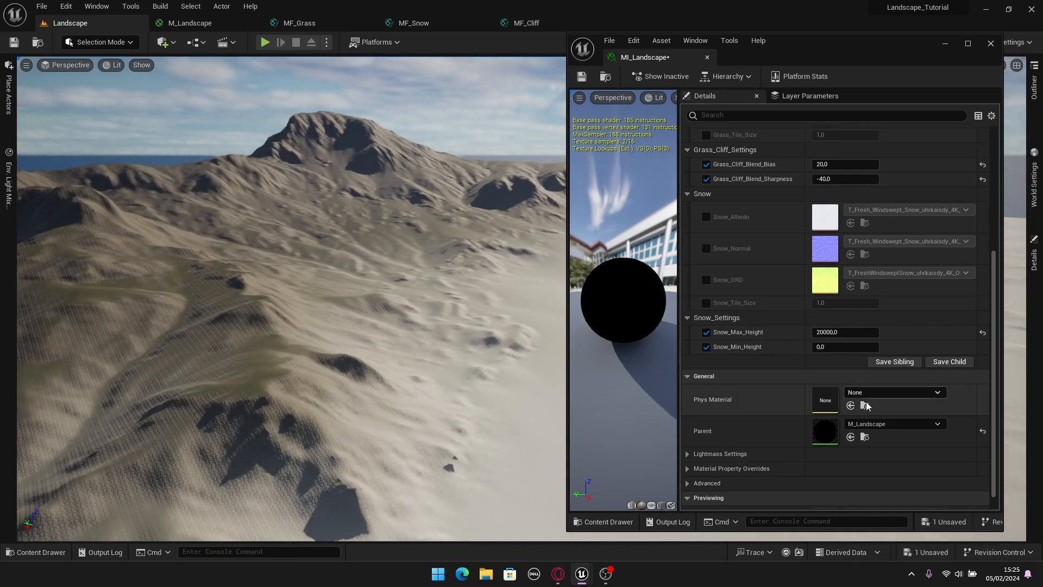
Set Snow_Min_Height to 6000, check the effect on the terrain, and save the material instance.
left_click(821, 347)
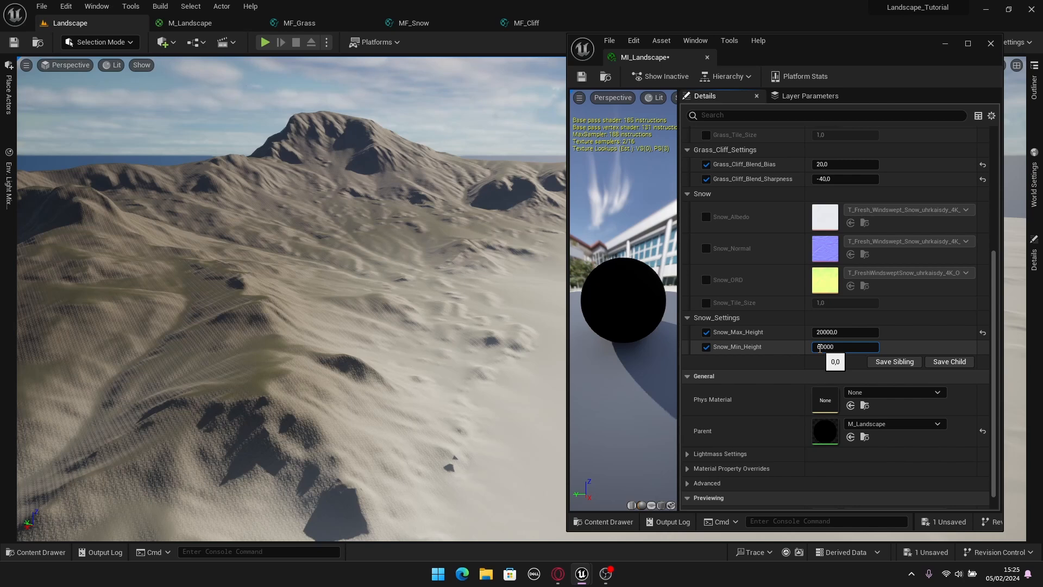
type("6000")
key("Return")
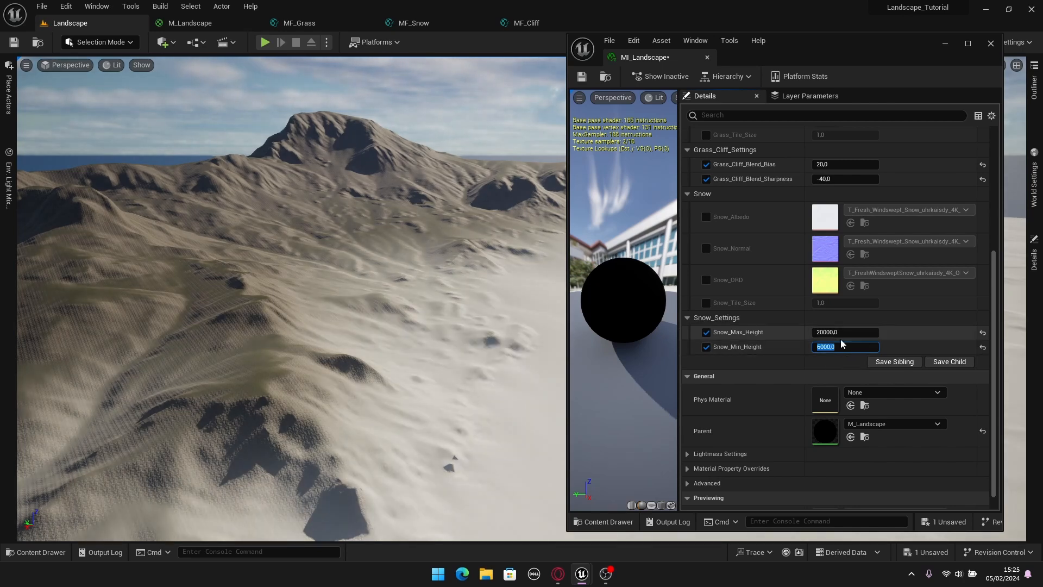
right_click_drag(293, 299, 272, 318)
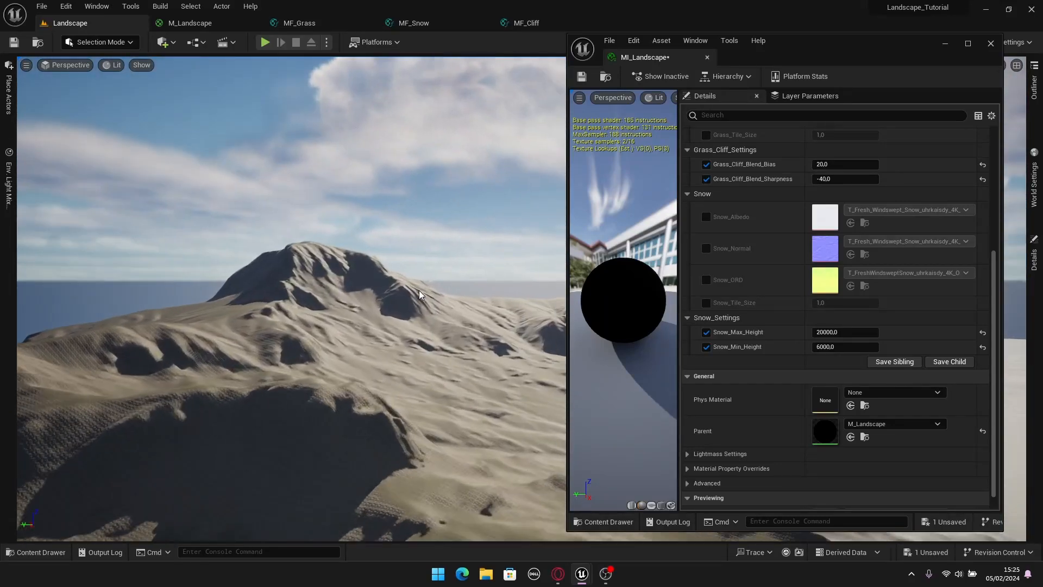
left_click(582, 77)
Return to the M_Landscape material graph and close the floating MI_Landscape window.
left_click(190, 23)
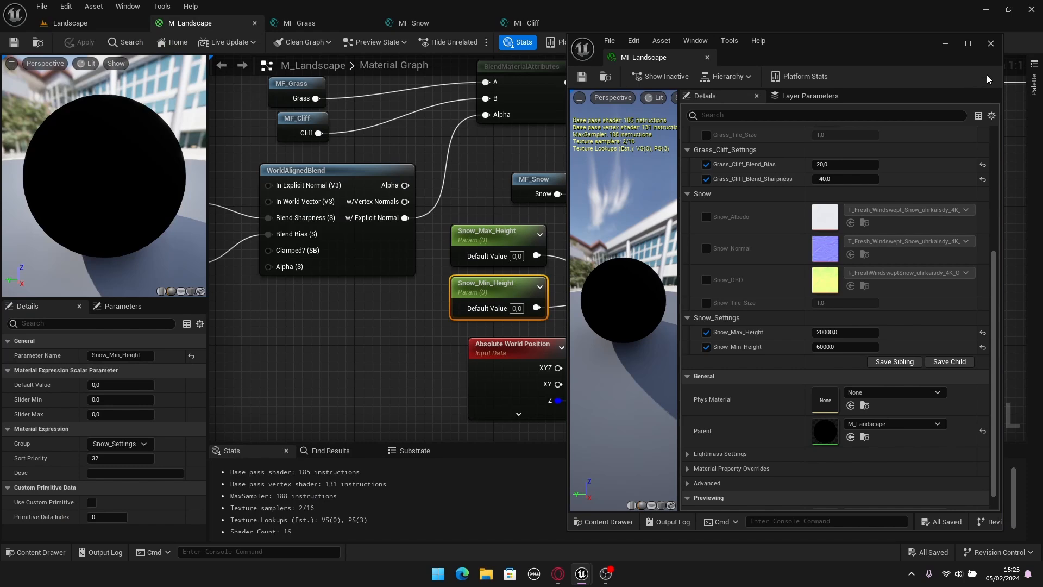
left_click_drag(824, 53, 888, 83)
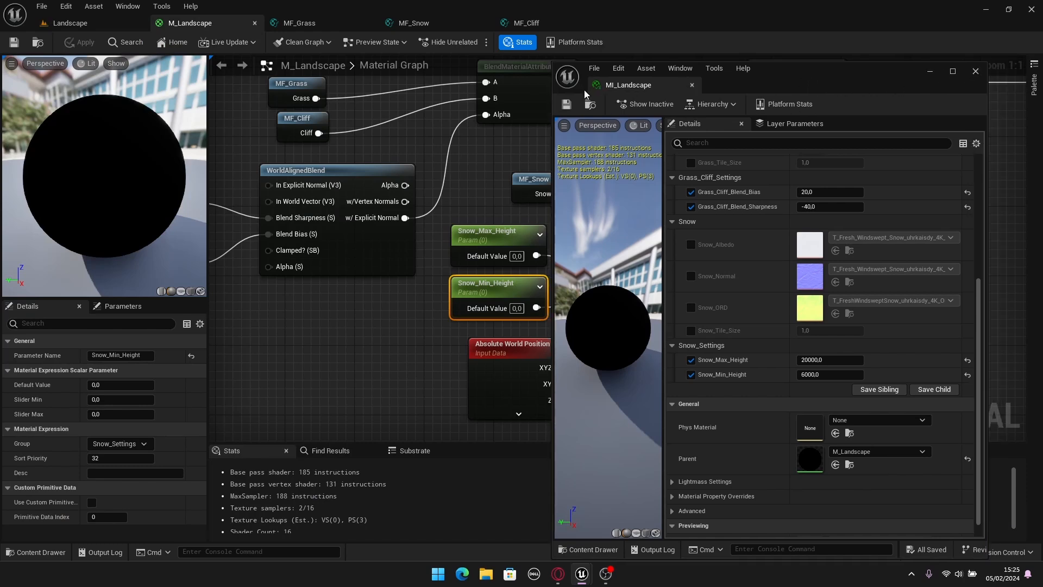
left_click(975, 71)
Swap the second blend's inputs so the first blend feeds B and MF_Snow feeds A, and move MF_Snow beside that node.
right_click_drag(617, 226, 605, 310)
left_click(634, 272)
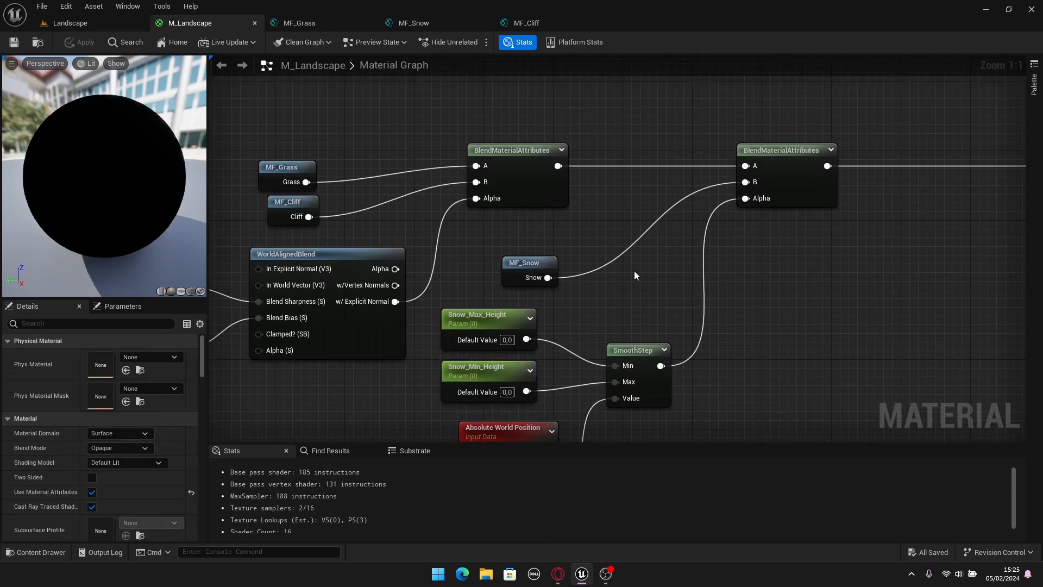
right_click_drag(664, 234, 577, 293)
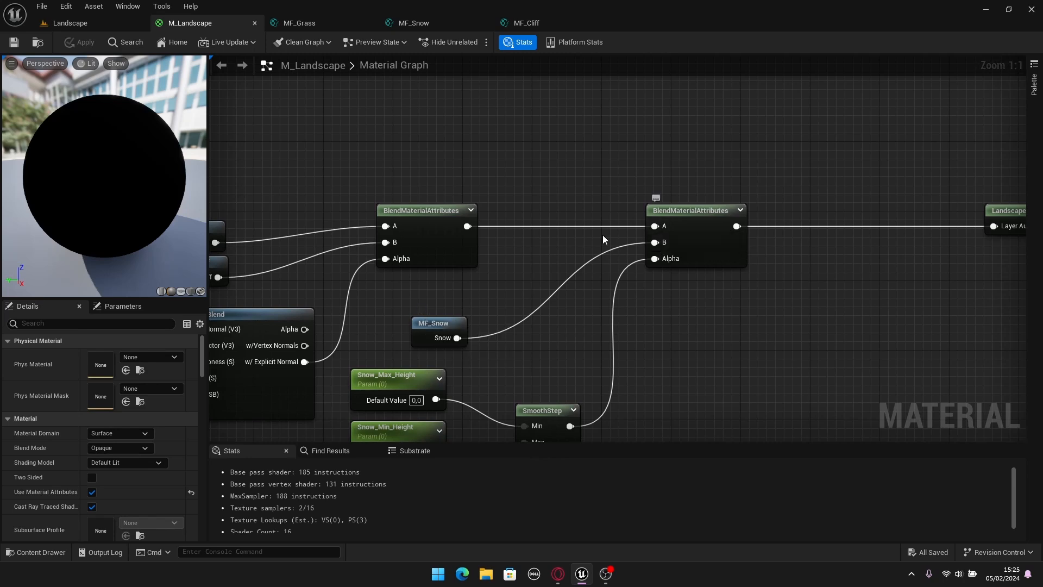
right_click_drag(447, 239, 498, 253)
left_click_drag(496, 256, 680, 272)
left_click_drag(487, 368, 681, 257)
left_click_drag(438, 359, 572, 232)
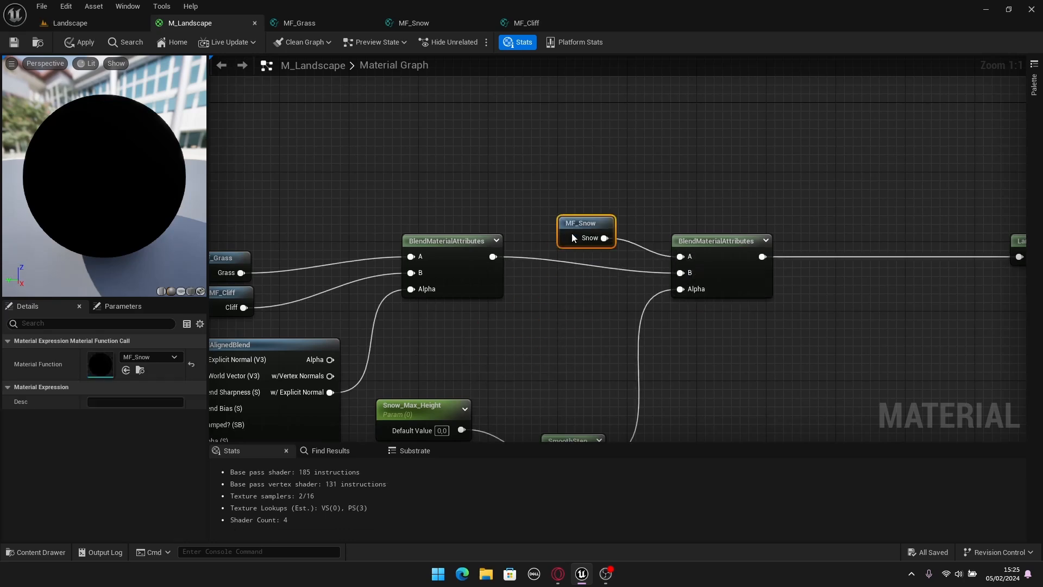
left_click(684, 182)
Apply and save the M_Landscape material, and inspect the snow on the terrain in the Landscape level.
left_click(80, 44)
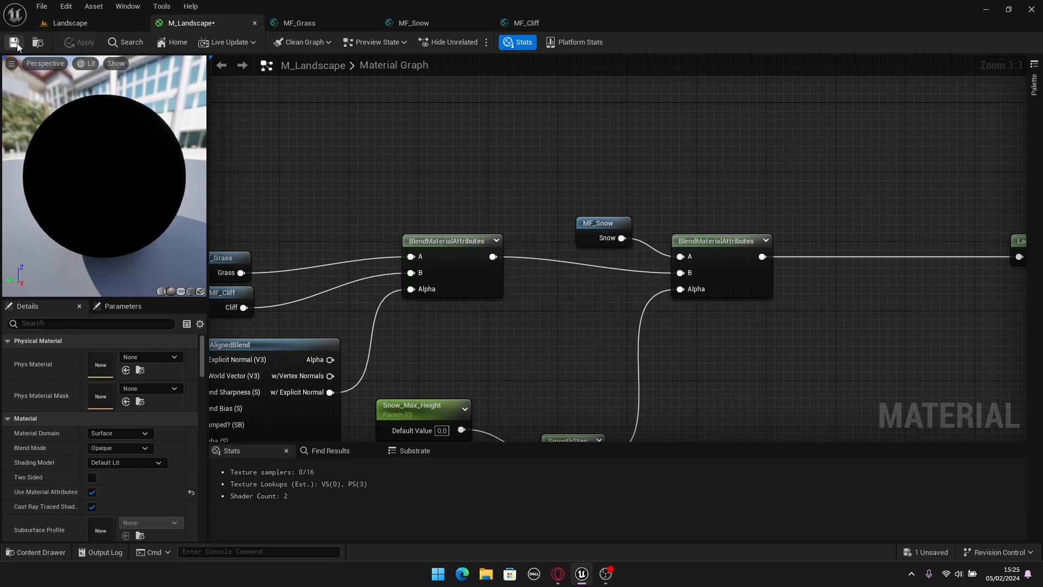
left_click(70, 23)
key("s")
right_click_drag(435, 261, 263, 254)
Reopen MI_Landscape from the Materials/Landscape folder and float its window over the Landscape level.
key("ctrl+space")
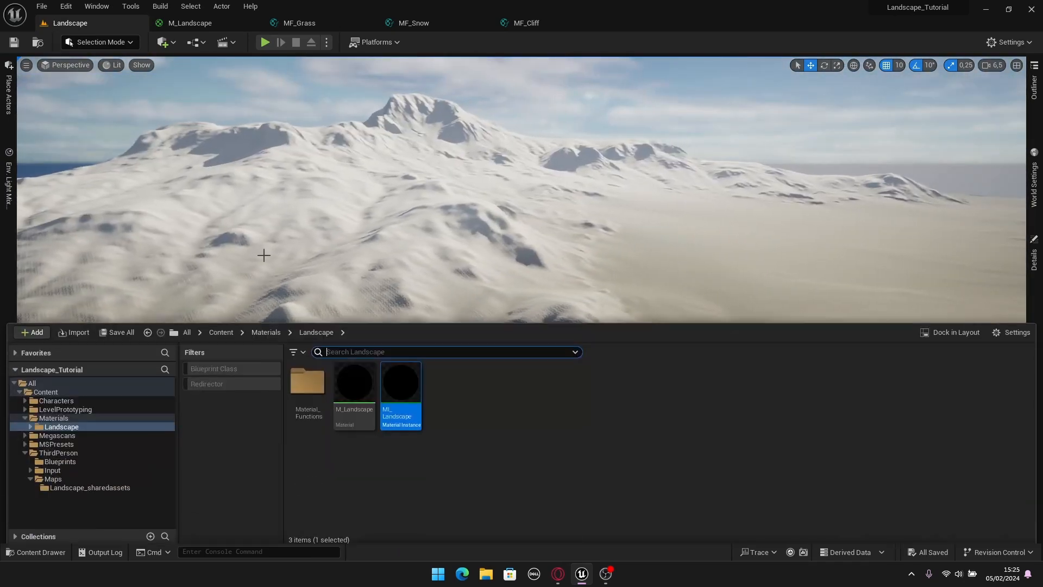
double_click(401, 417)
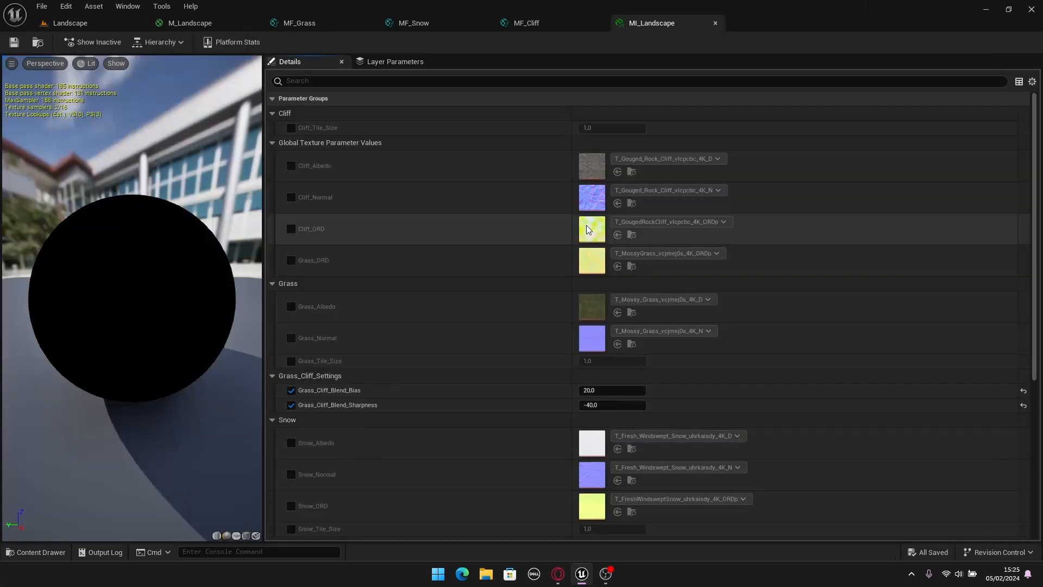
left_click_drag(671, 26, 632, 96)
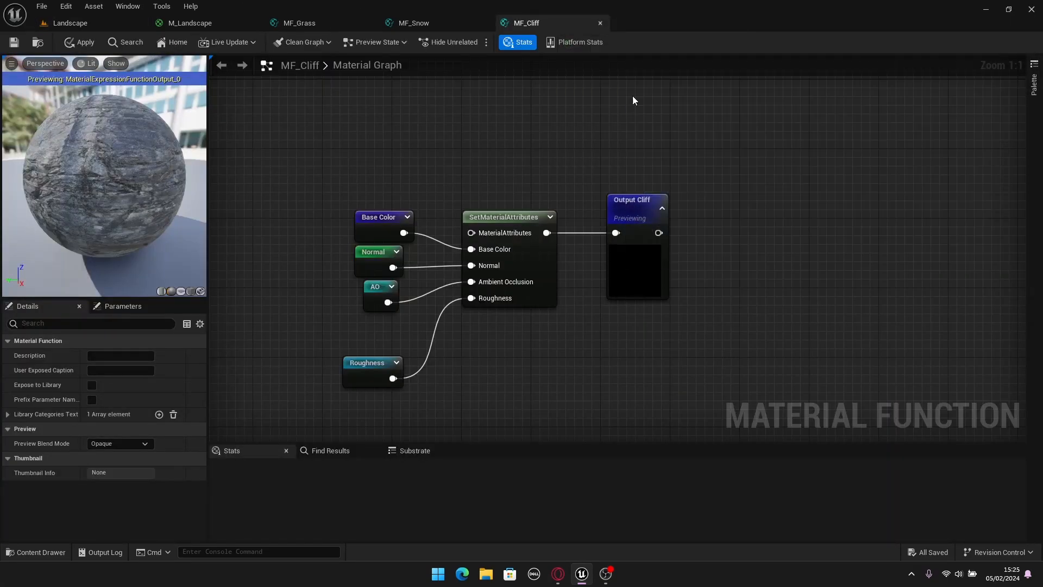
left_click_drag(775, 288, 769, 530)
left_click(70, 23)
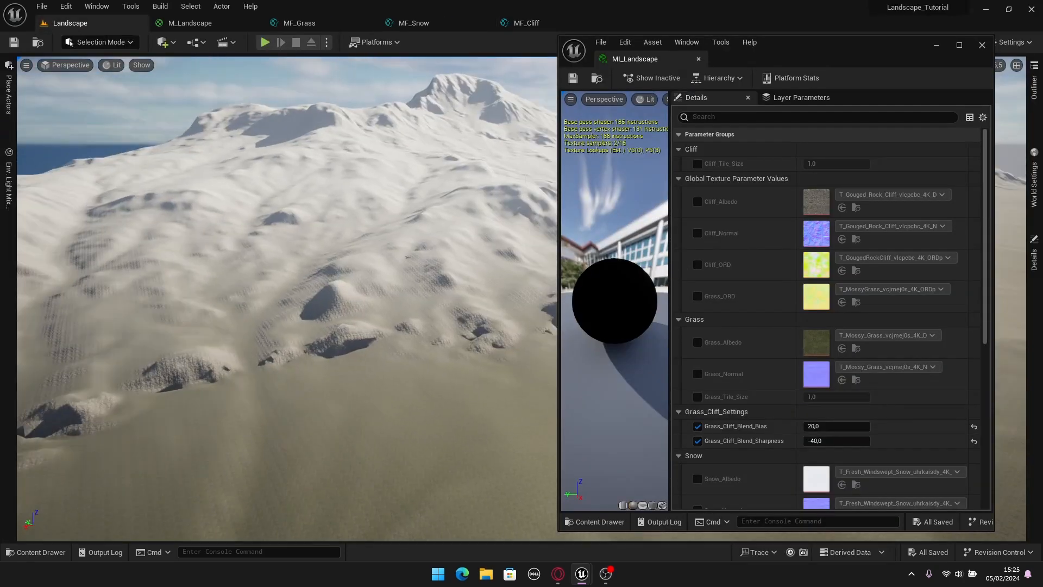
Set Snow_Min_Height to 15000 in the instance's Snow_Settings group.
scroll(902, 446, "down", 10)
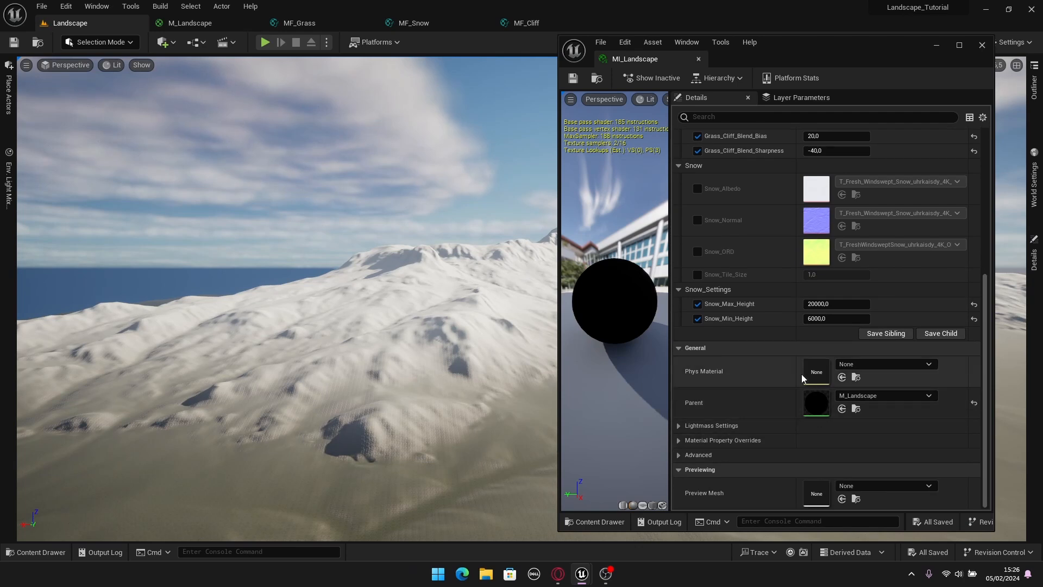
left_click(818, 318)
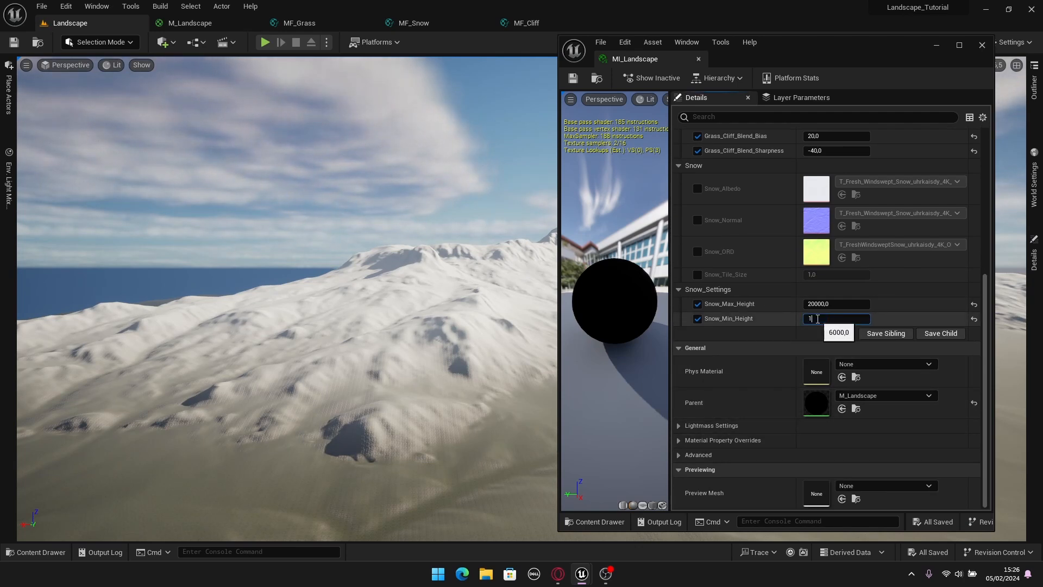
type("15000")
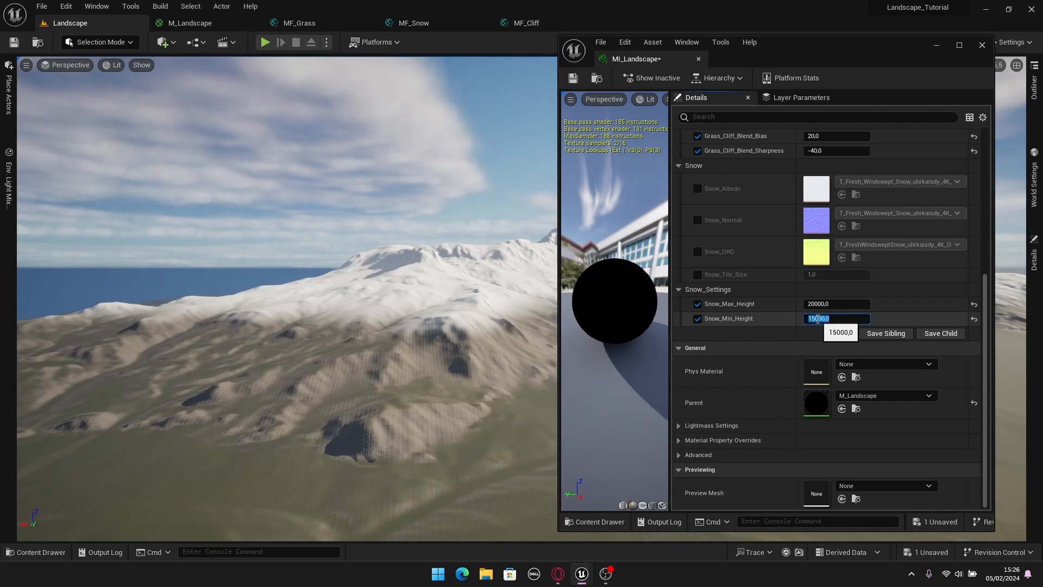
key("Return")
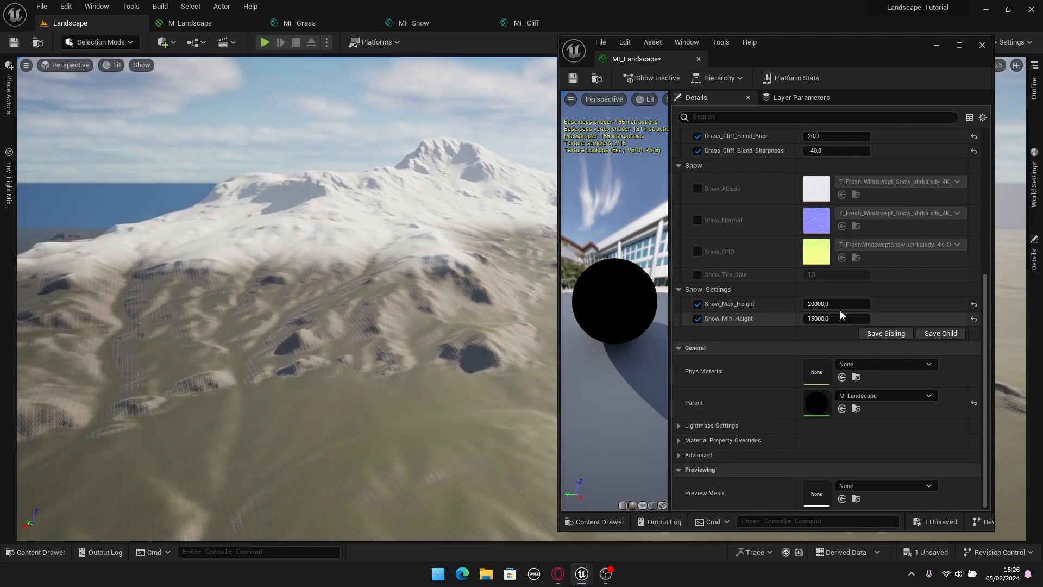
Set Snow_Max_Height to 50000, check the snow blend on the mountain, and set Snow_Min_Height to 2000.
left_click(815, 304)
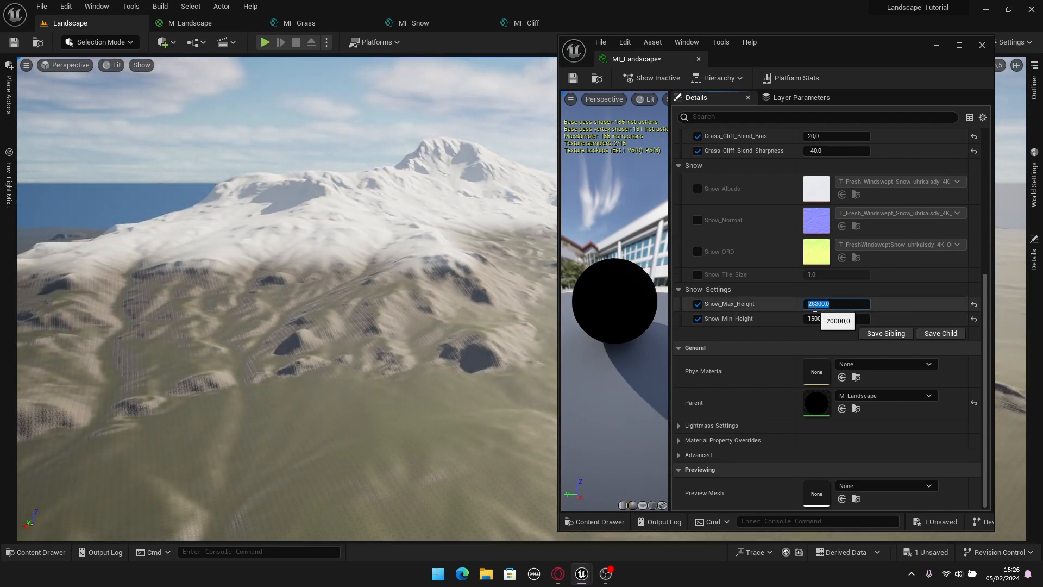
type("50000")
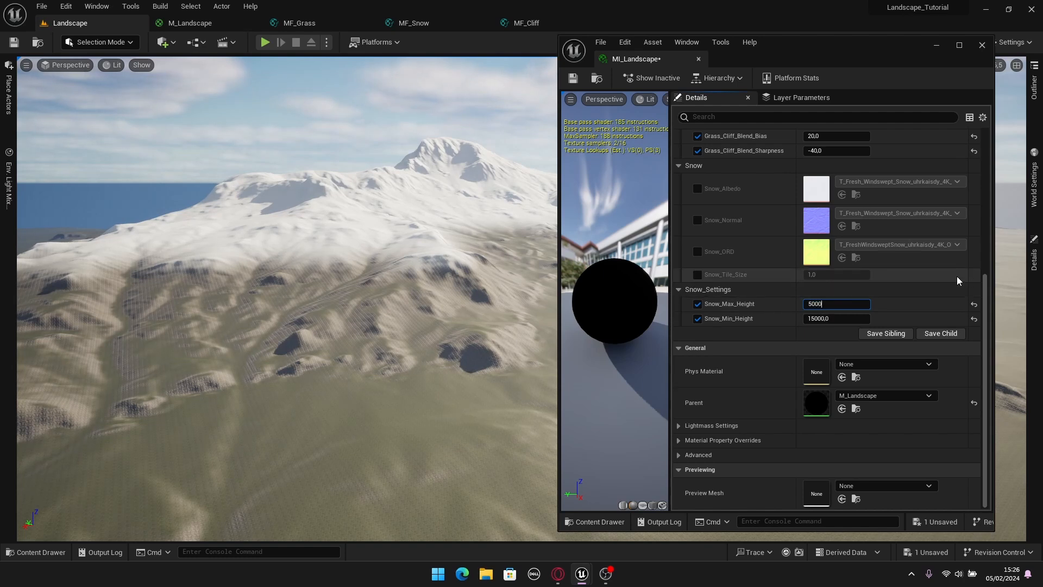
key("Return")
right_click_drag(478, 332, 445, 343)
key("w")
left_click(823, 318)
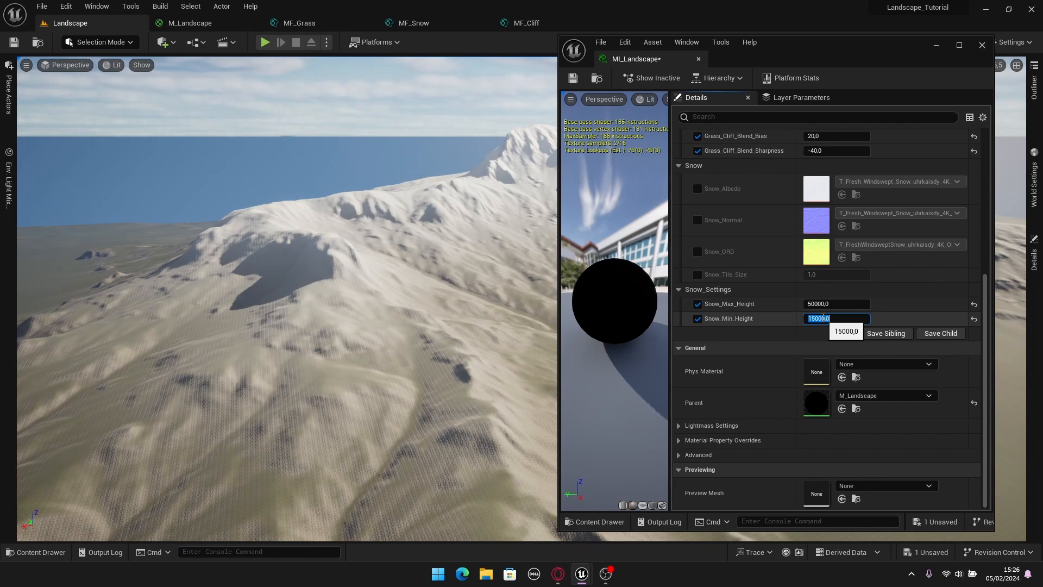
key("Return")
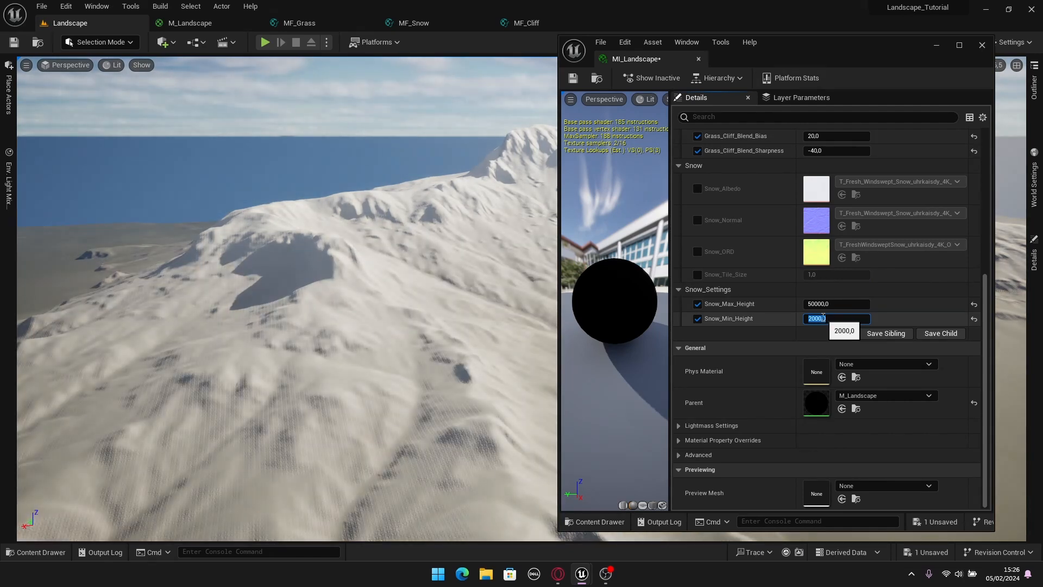
Set Snow_Min_Height to 20000 in the MI_Landscape instance's Snow_Settings group.
left_click(834, 317)
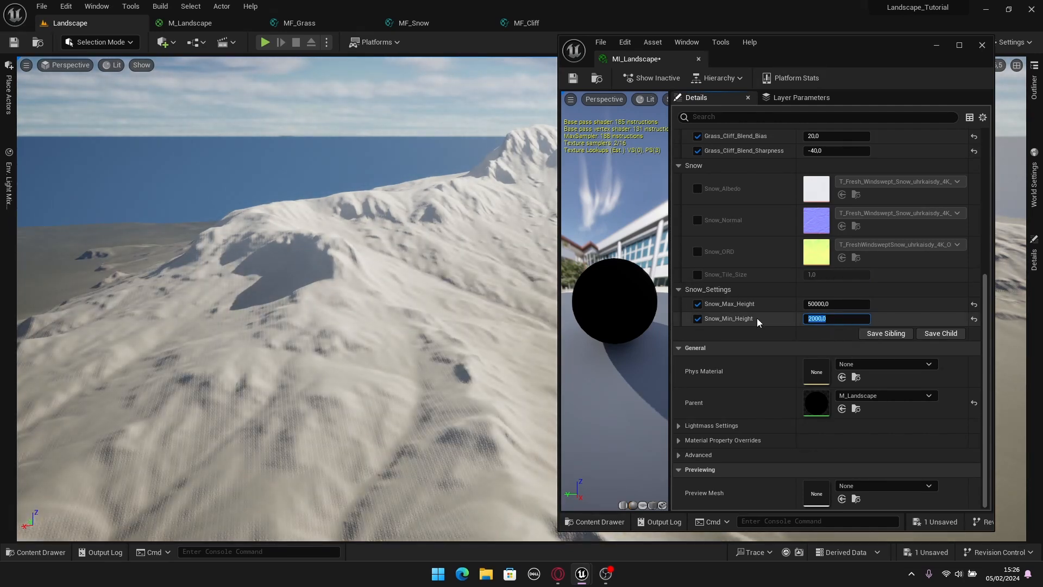
type("20000")
key("Return")
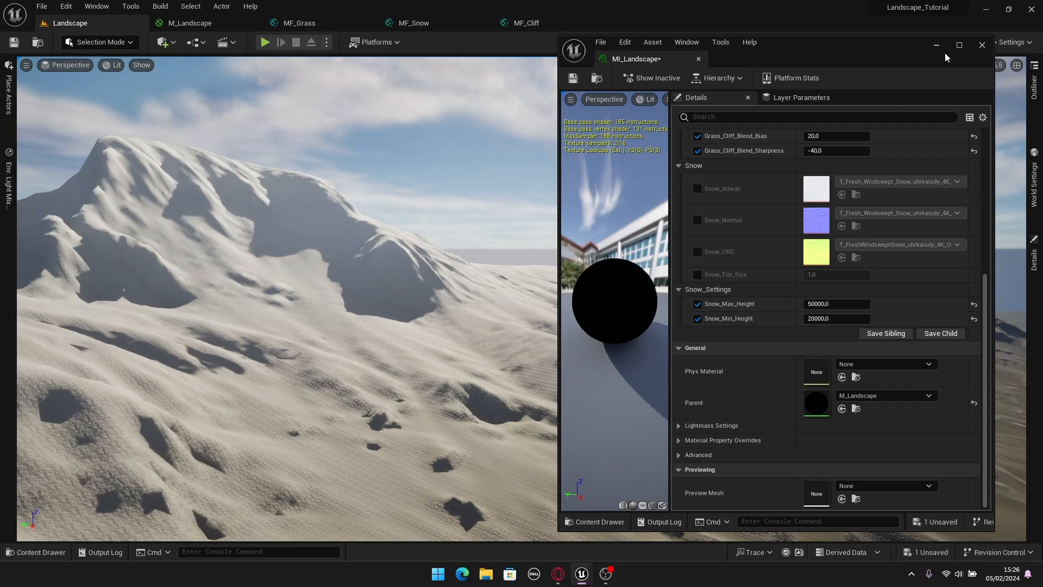
Minimize the MI_Landscape window and inspect the snow, cliff and grass blending and texture tiling across the terrain.
left_click(937, 45)
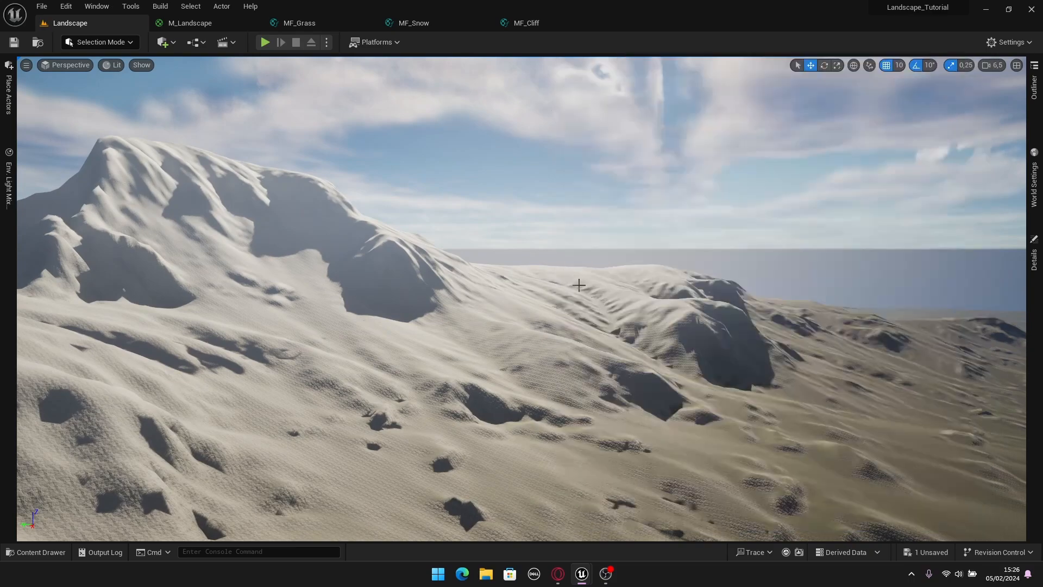
key("w")
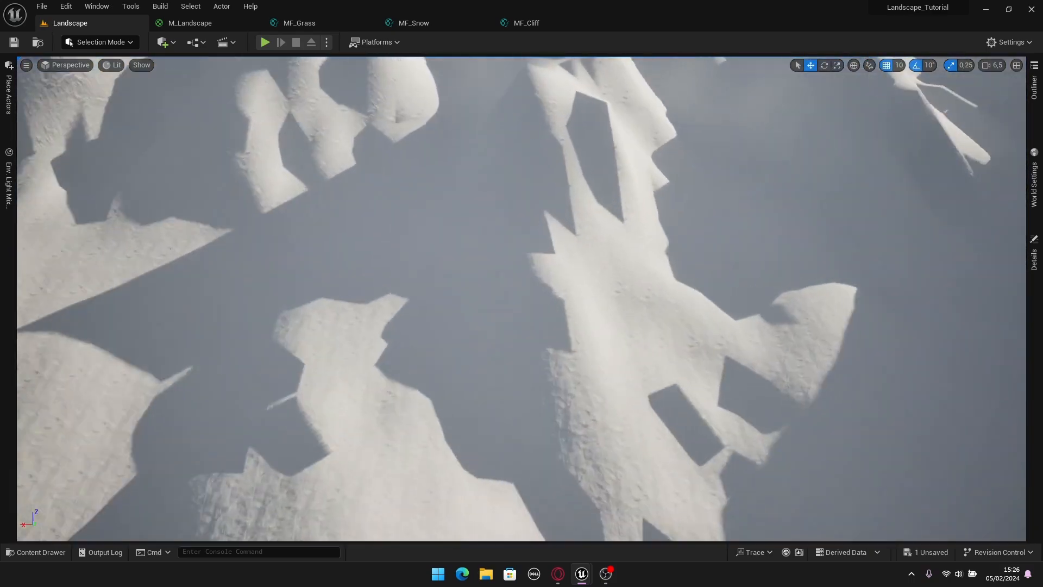
key("w")
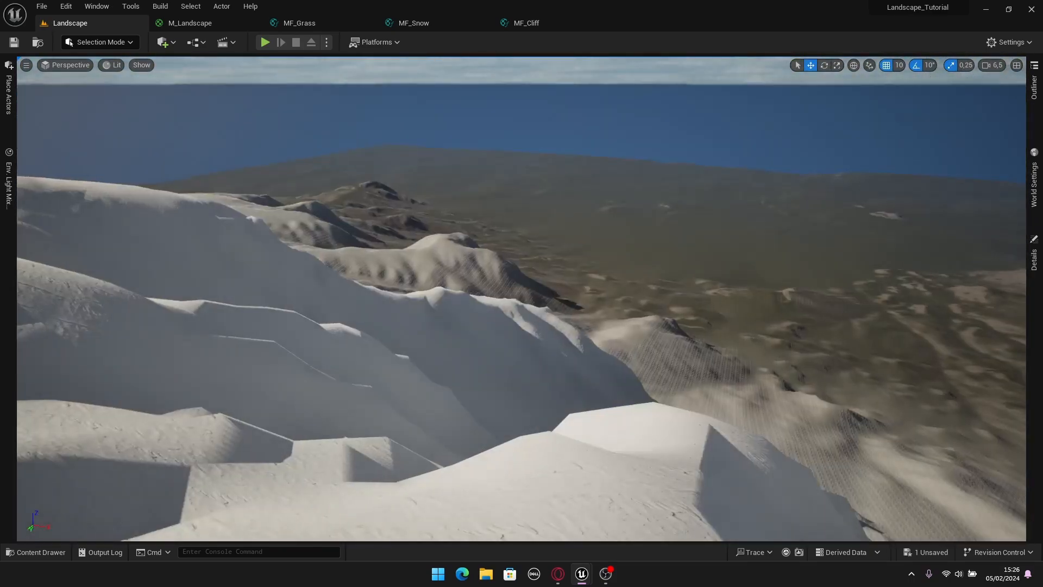
key("w")
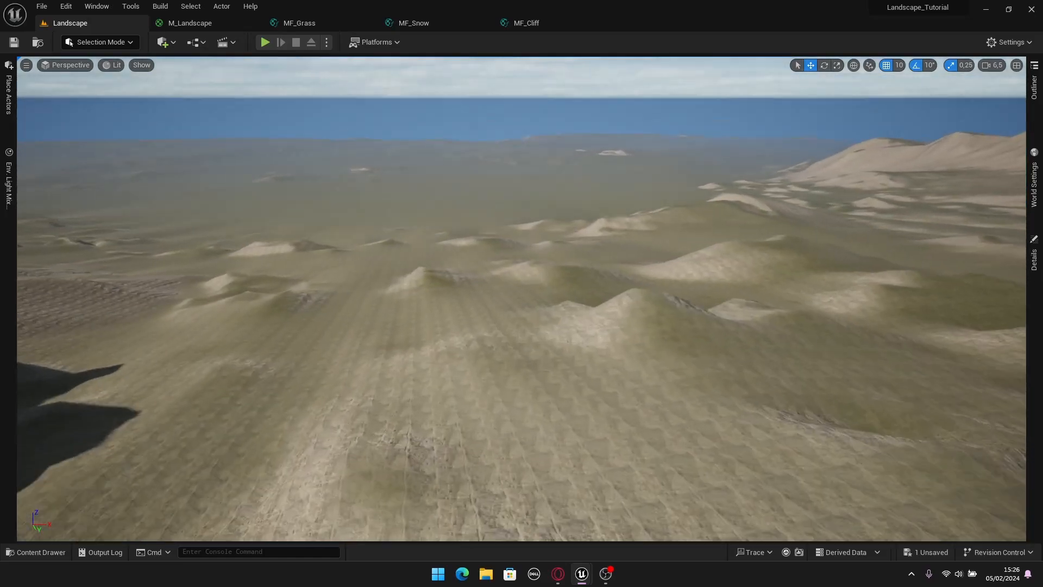
key("w")
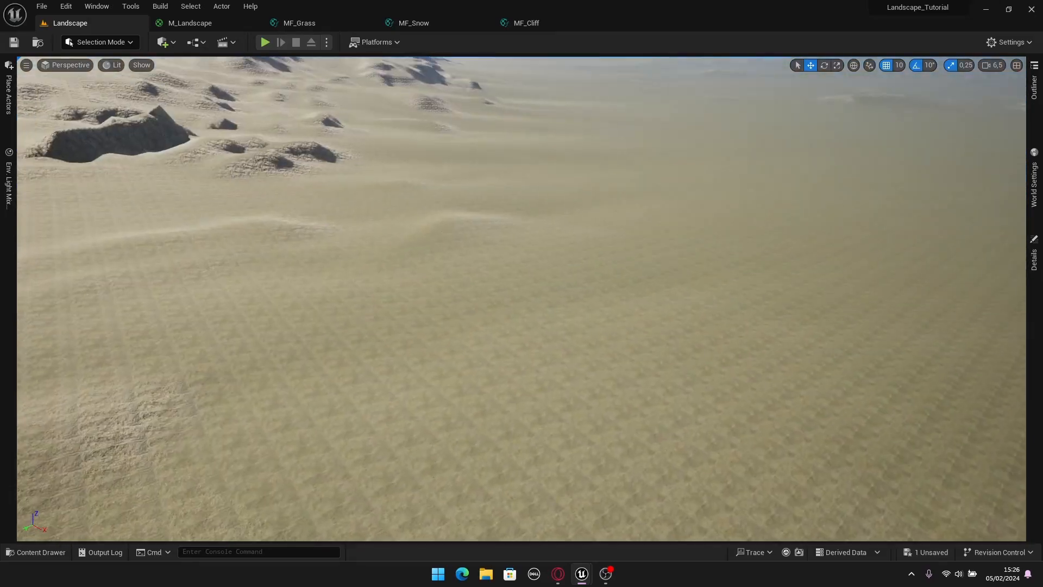
key("w")
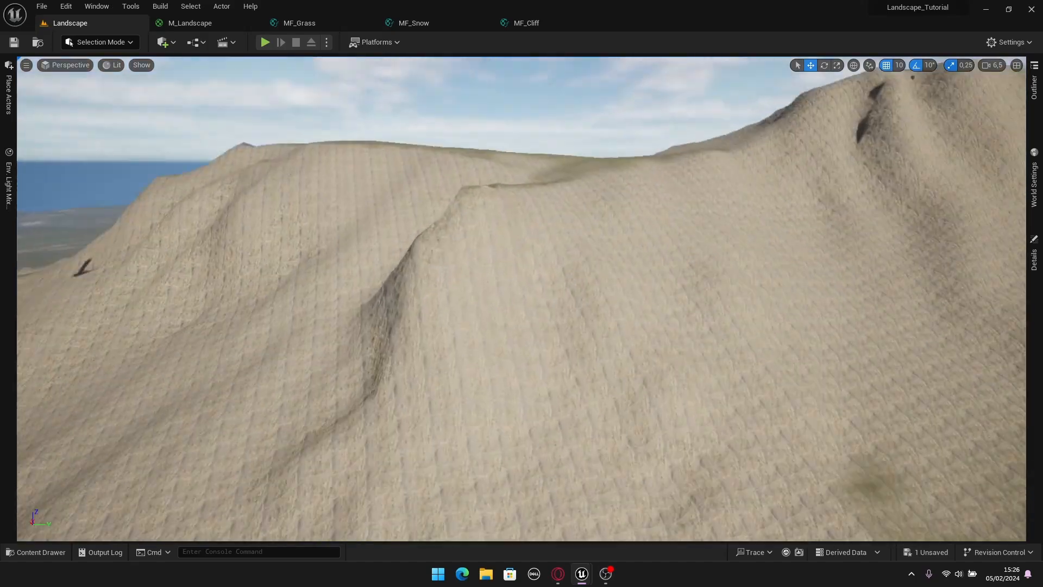
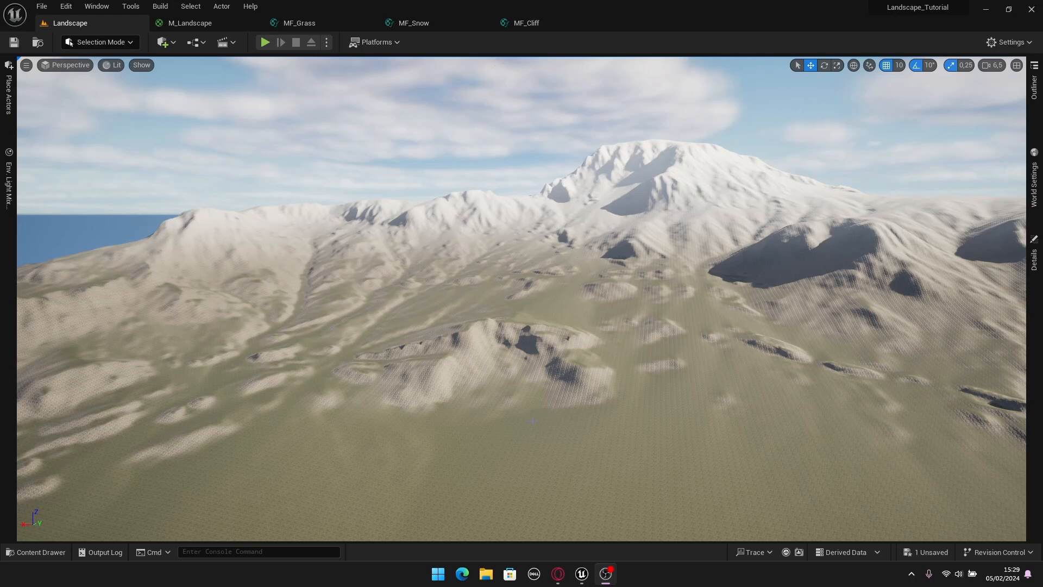
right_click_drag(551, 366, 467, 305)
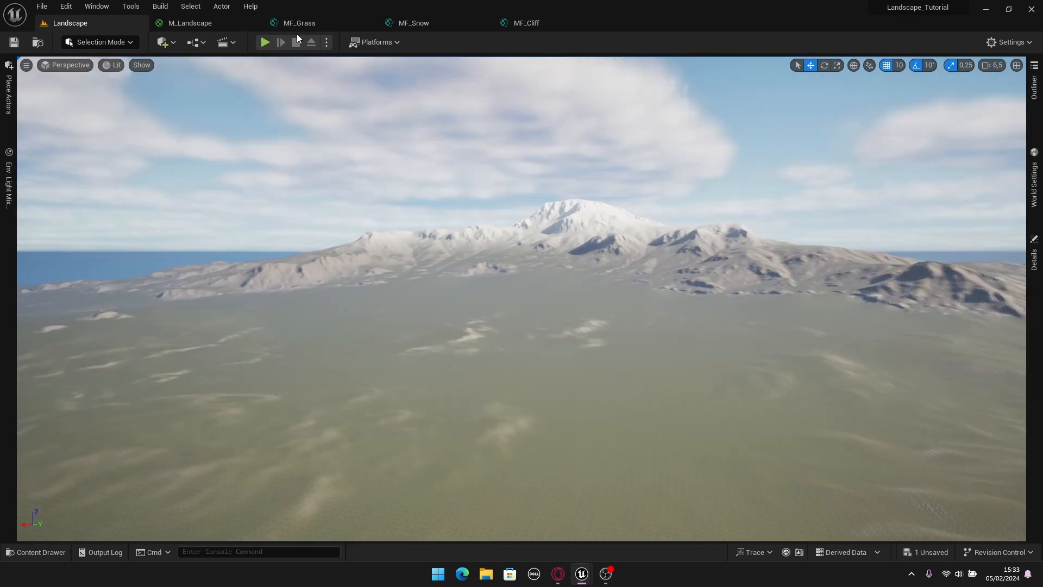
Look through the MF_Grass, MF_Snow and MF_Cliff material function graphs and return to MF_Grass.
left_click(296, 25)
scroll(543, 207, "up", 2)
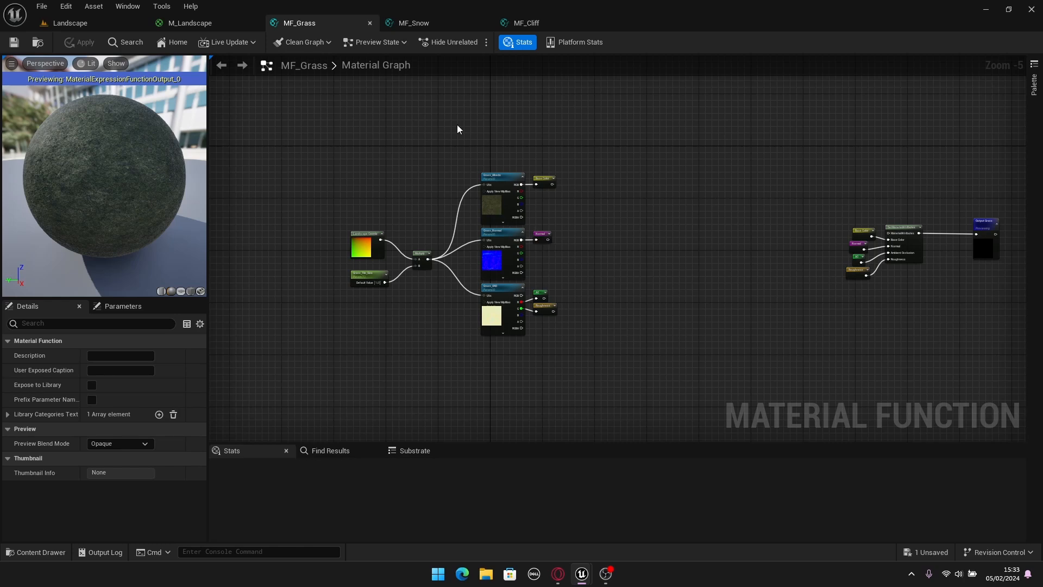
left_click(414, 23)
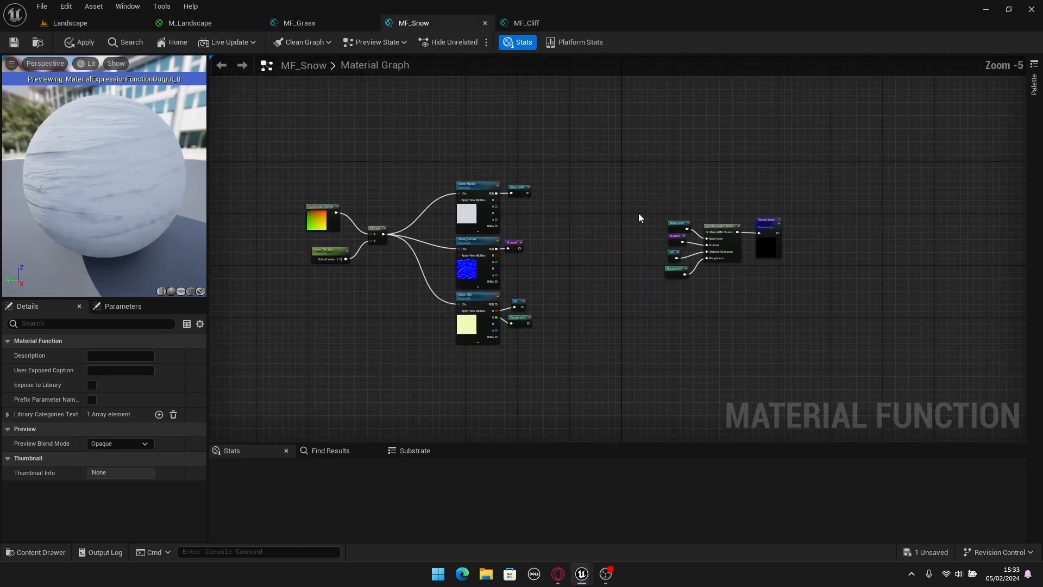
left_click(527, 23)
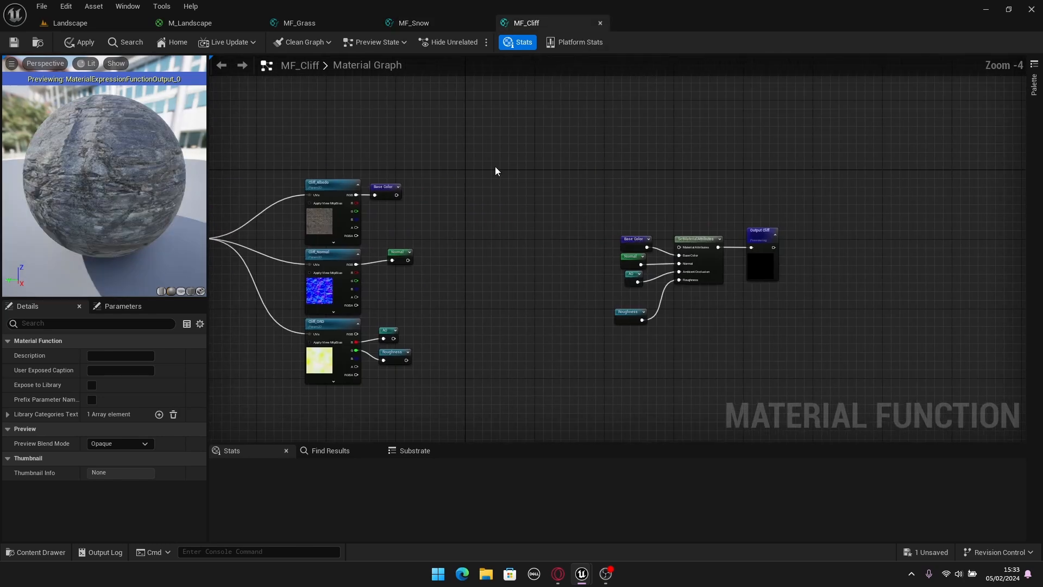
left_click(434, 24)
left_click(306, 24)
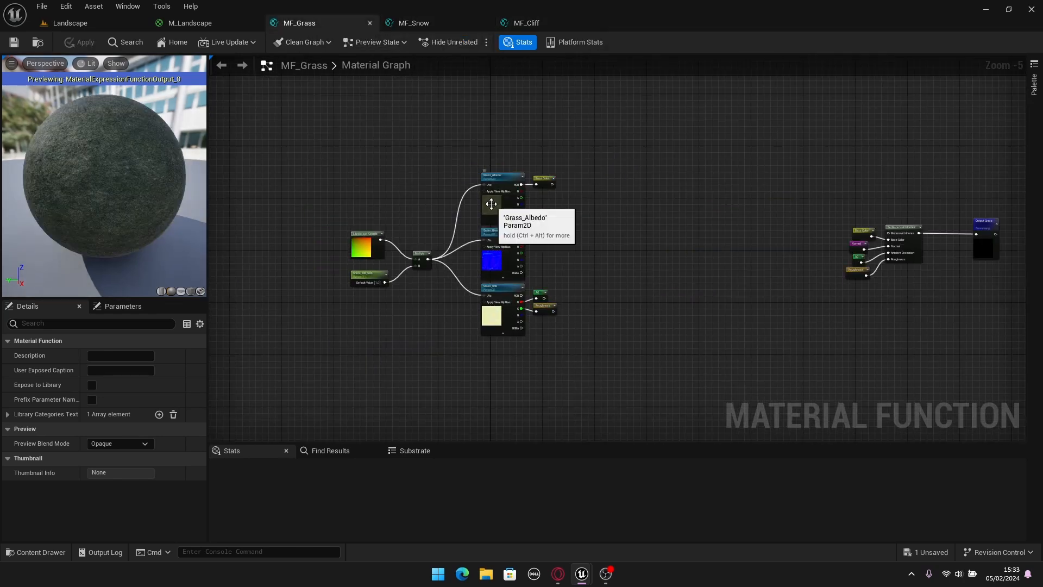
Rename the Grass_Tile_Size parameter in MF_Grass to Grass_Near_Tile_Size.
scroll(381, 288, "up", 6)
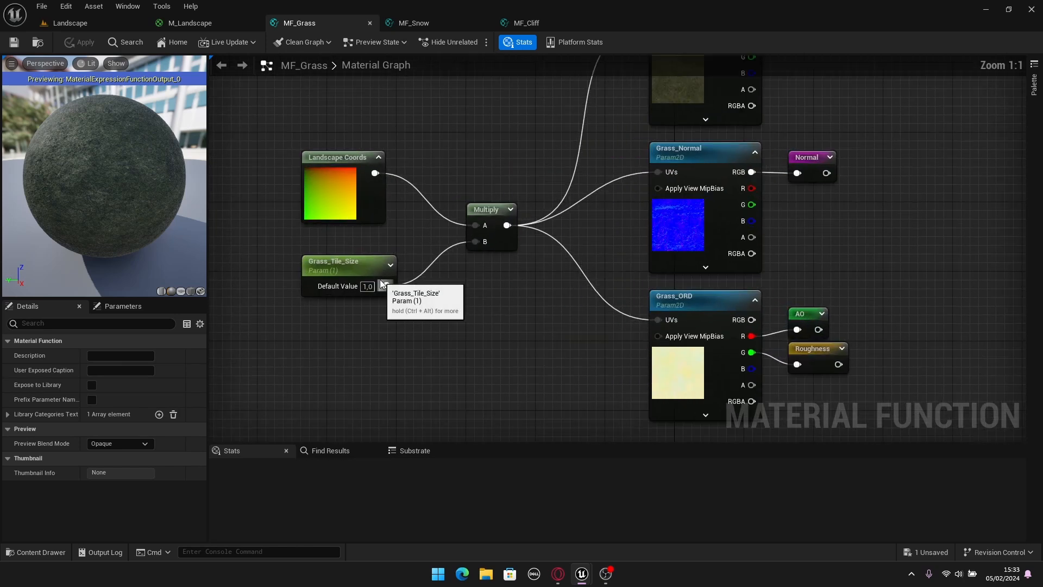
left_click(455, 299)
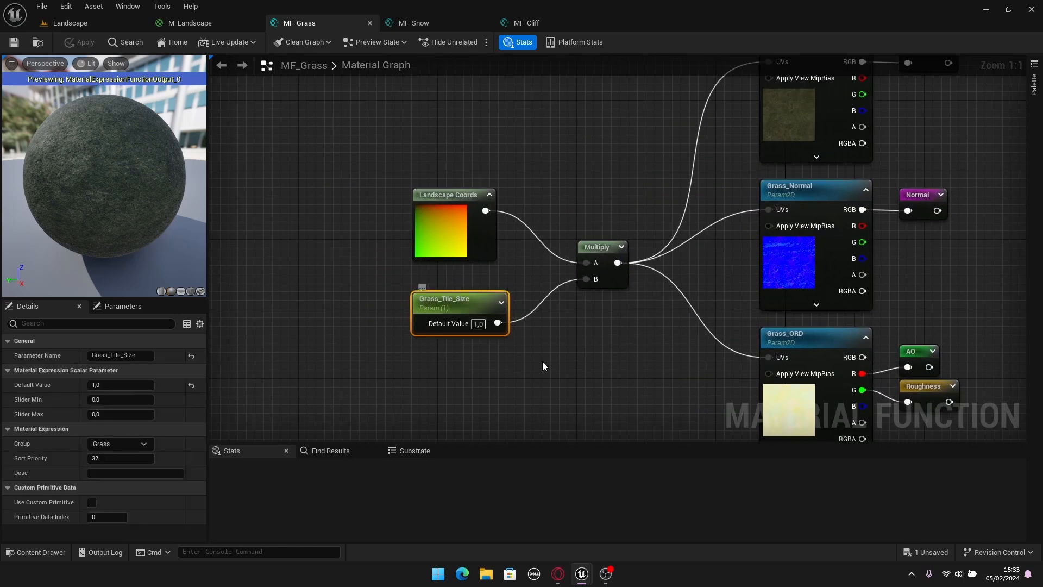
key("F2")
key("Home")
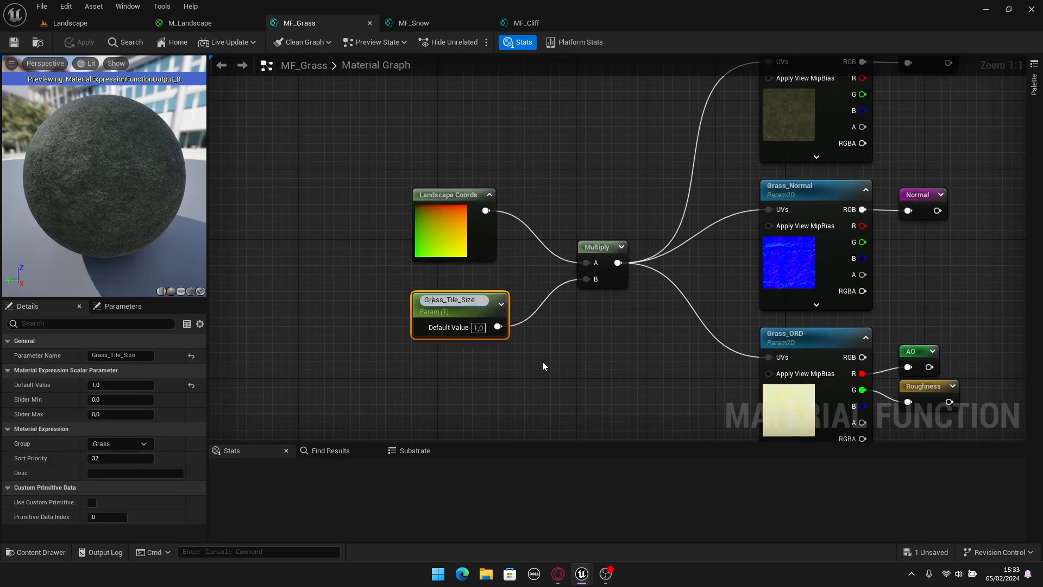
key("Right")
key("Right")
key("Right")
key("Right")
key("Right")
key("Right")
type("Near_")
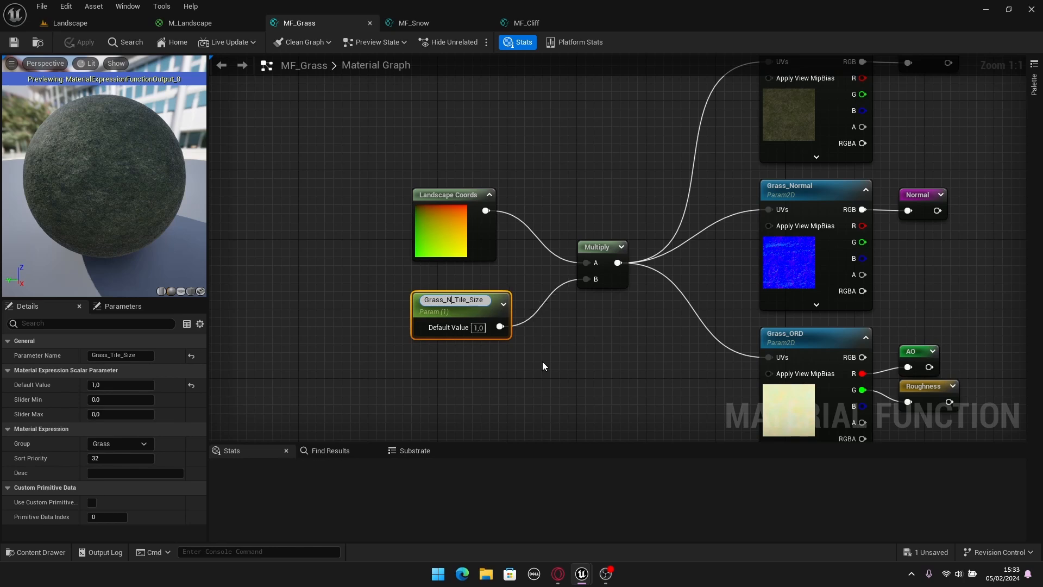
key("Return")
scroll(458, 300, "down", 1)
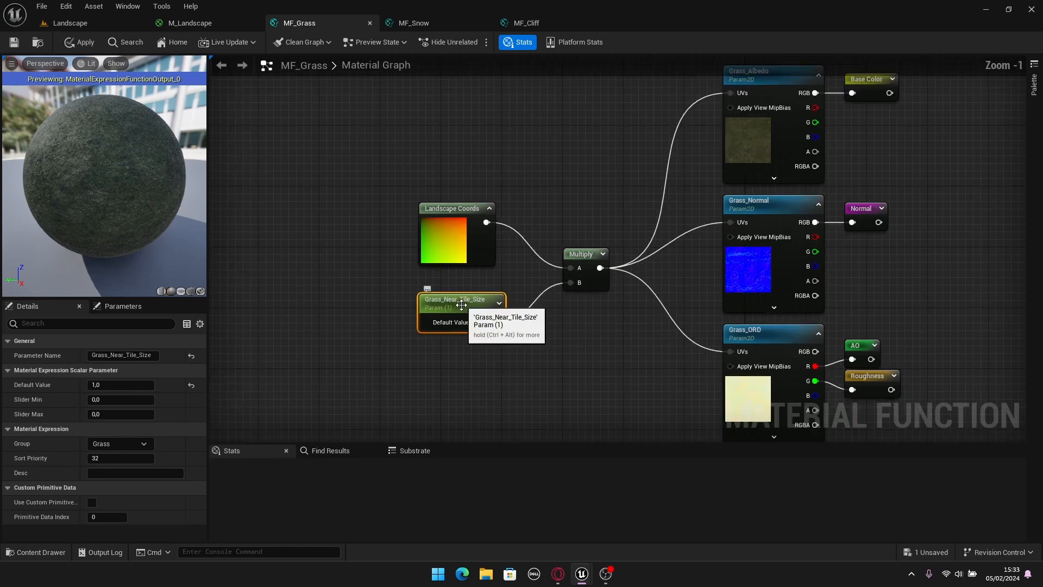
scroll(526, 340, "up", 1)
left_click(479, 378)
scroll(517, 328, "down", 1)
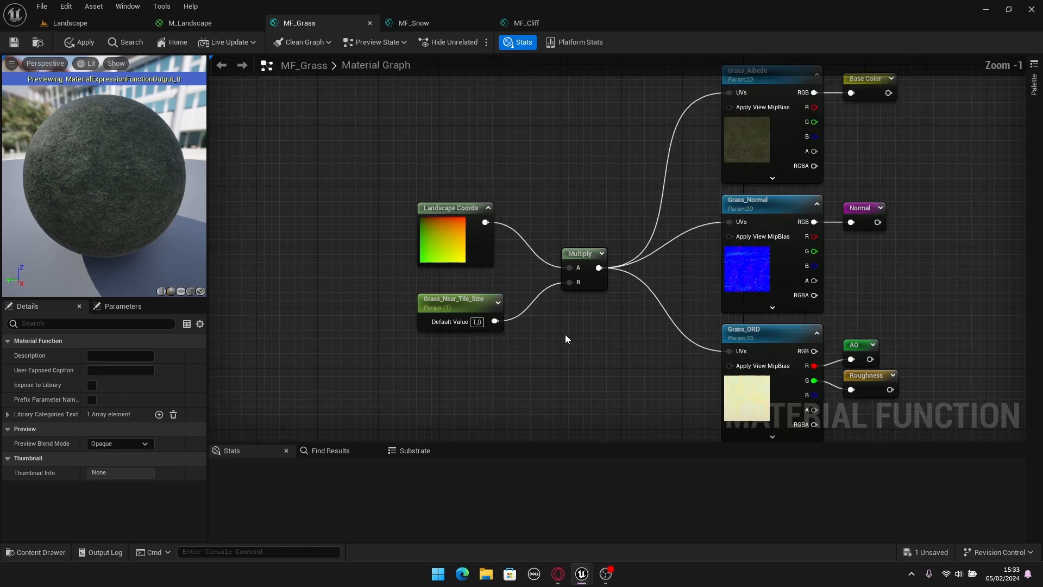
Rename the Base Color reroute declaration beside the Grass_Albedo sample to Near Base Color.
right_click_drag(709, 296, 658, 357)
right_click_drag(815, 201, 637, 279)
scroll(636, 278, "up", 1)
left_click(643, 228)
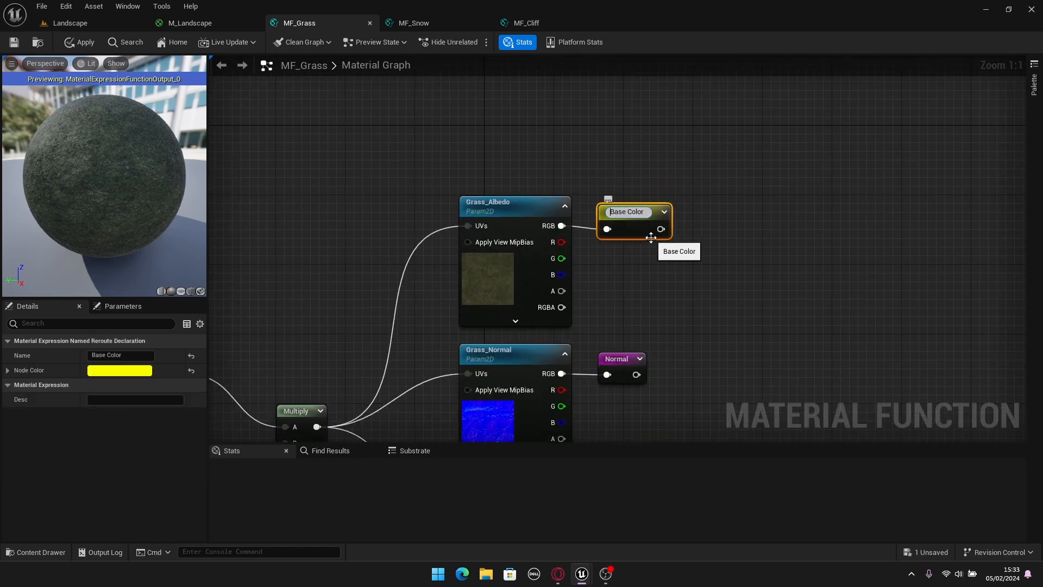
key("Home")
type("Near")
key("Return")
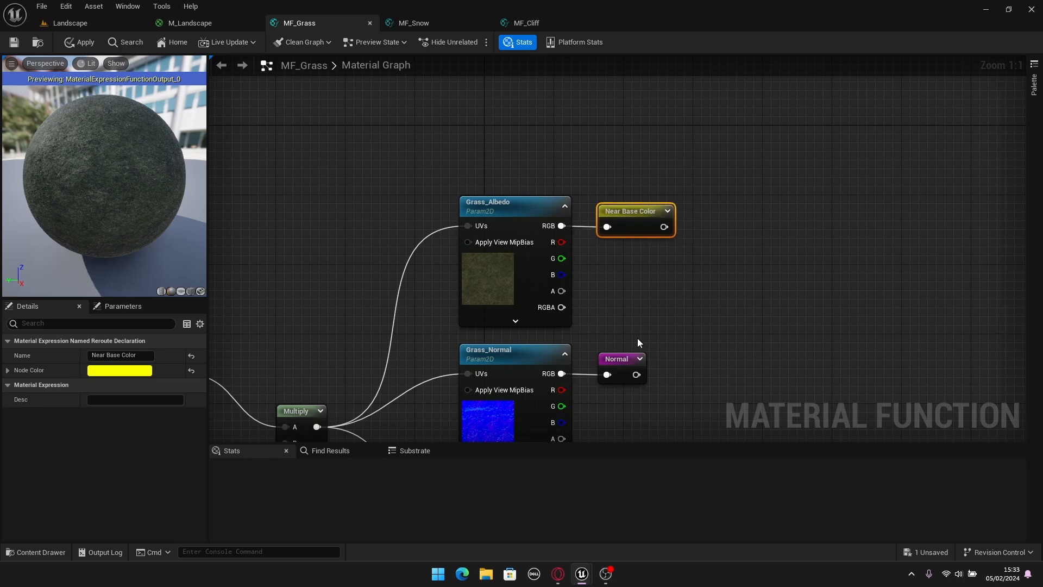
Rename the Normal reroute declaration beside the Grass_Normal sample to Near Normal.
left_click(625, 359)
key("F2")
key("Home")
type("Near")
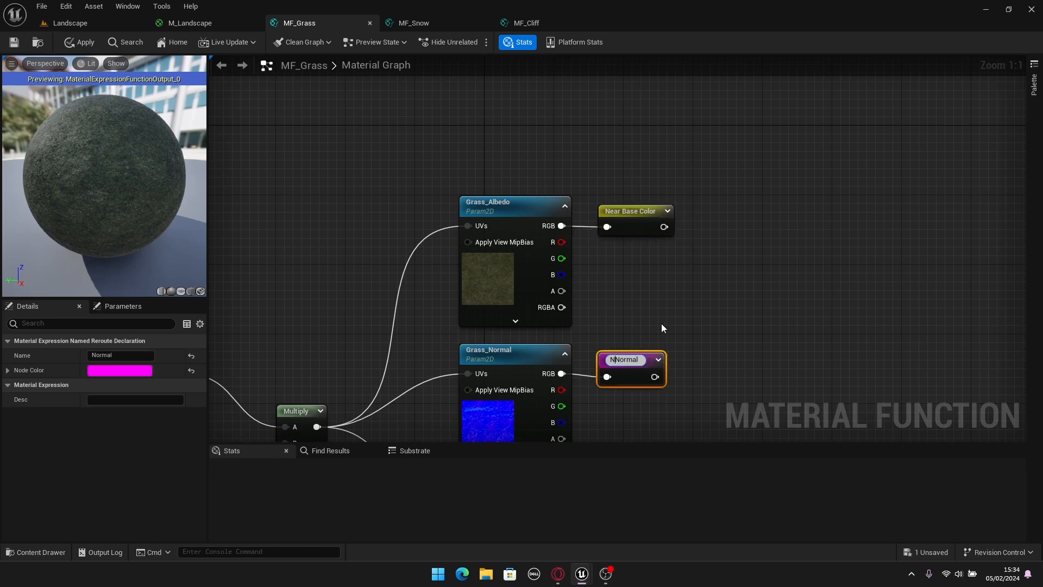
key("Return")
Rename the AO reroute declaration beside the Grass_ORD sample to Near AO.
right_click_drag(660, 328, 637, 121)
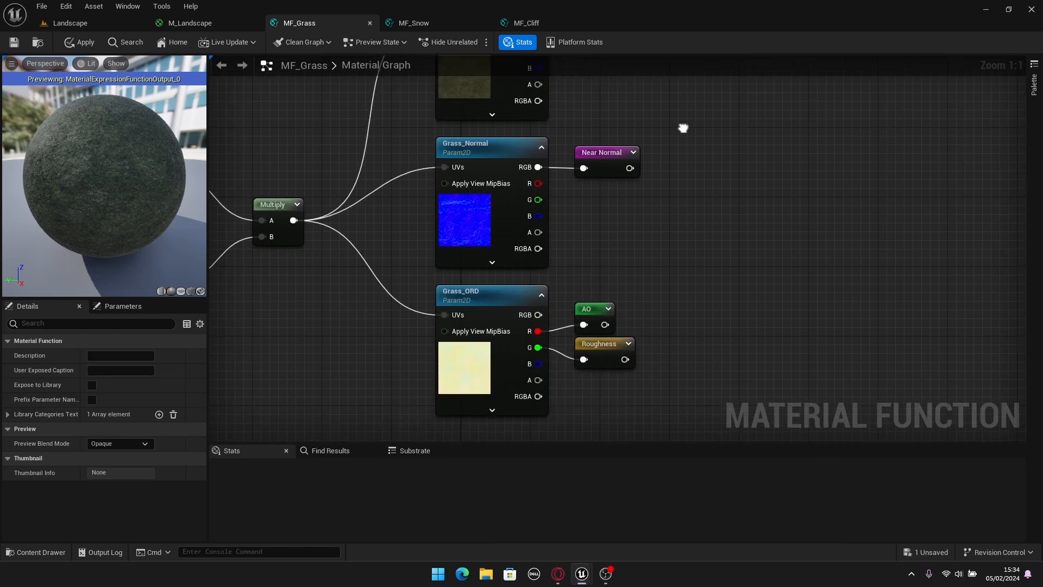
left_click(596, 310)
key("F2")
key("Home")
type("Near")
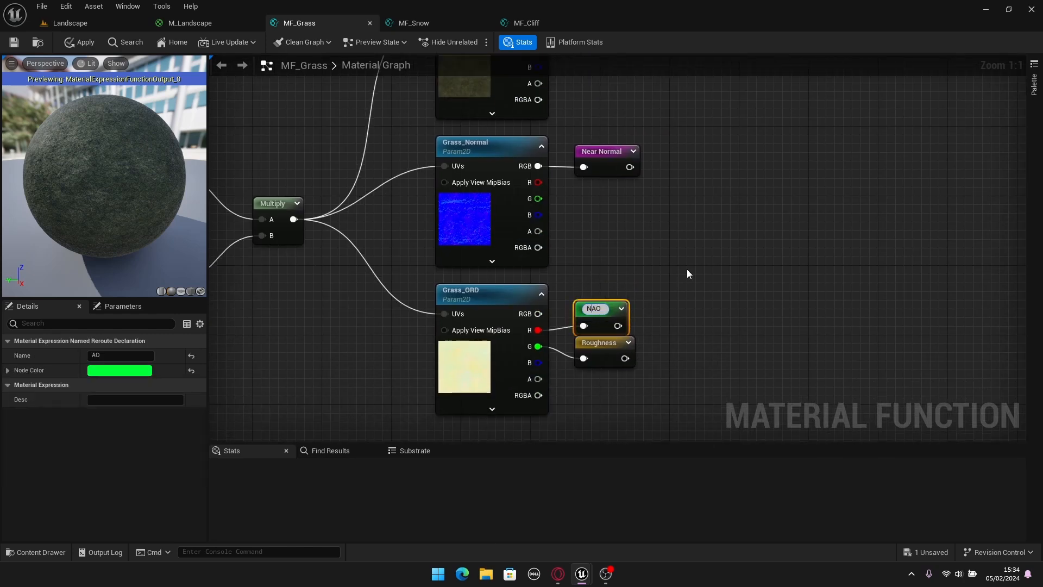
key("Return")
Rename the Roughness reroute declaration beside the Grass_ORD sample to Near Roughness.
left_click(625, 343)
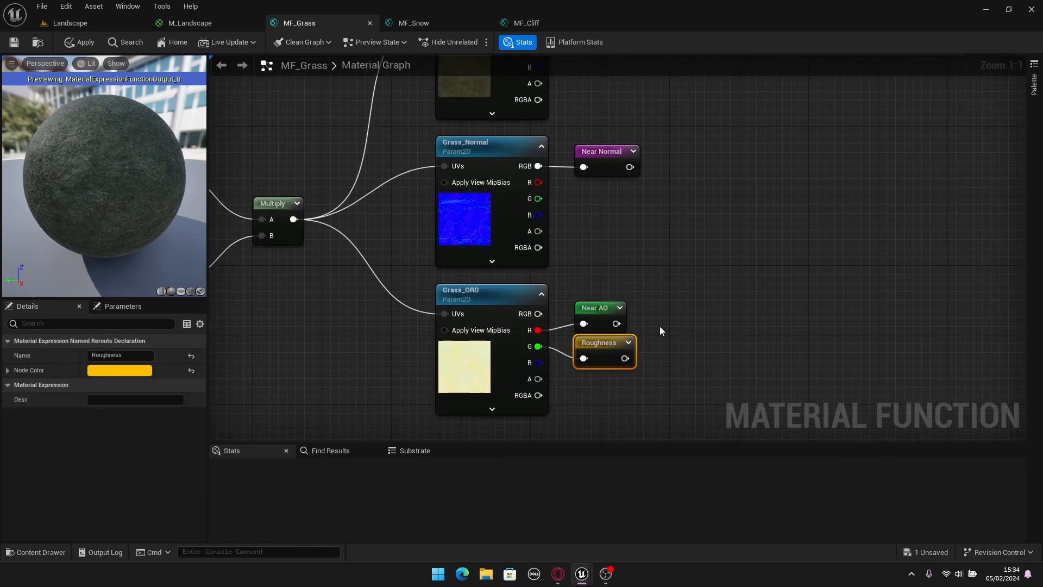
key("F2")
key("Home")
type("Near")
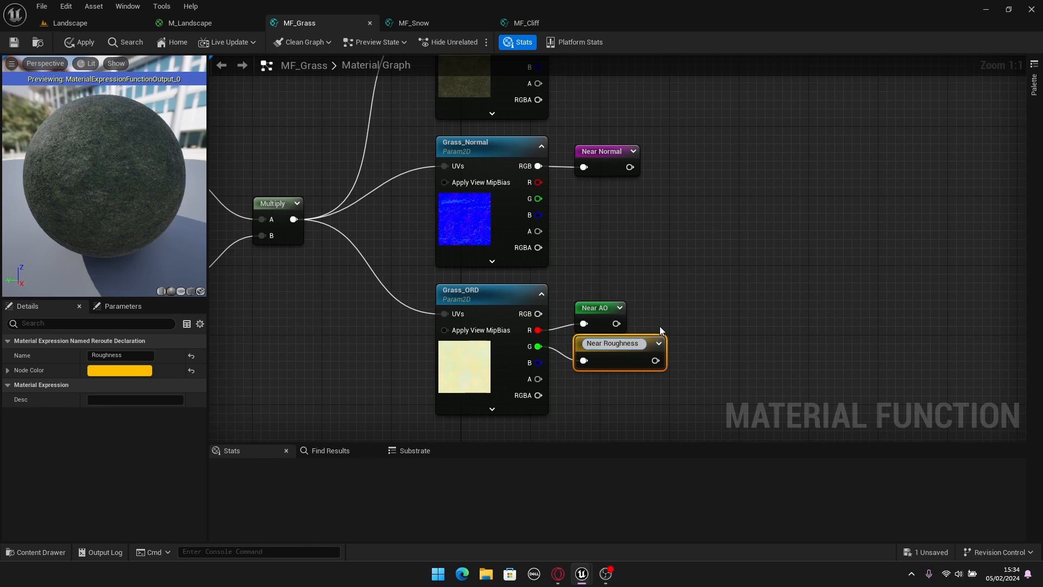
key("Return")
left_click(723, 302)
Enclose the coordinate, tile size, texture sample and reroute nodes in a comment box titled "Near Textures".
scroll(714, 266, "down", 4)
right_click_drag(693, 224, 696, 149)
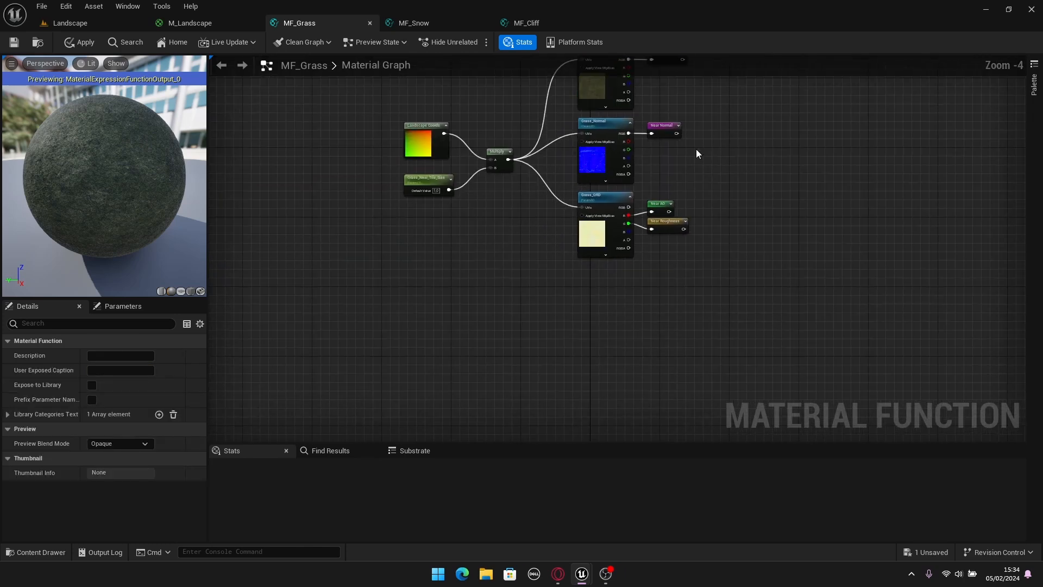
scroll(760, 152, "down", 2)
right_click_drag(768, 161, 700, 237)
scroll(641, 204, "up", 2)
left_click_drag(736, 193, 386, 389)
key("c")
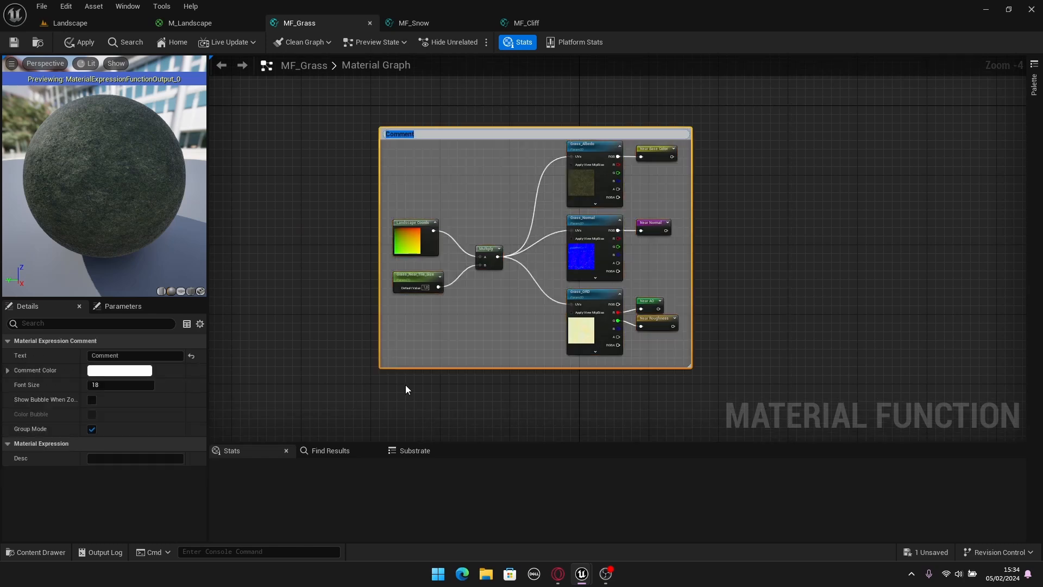
type("Nea")
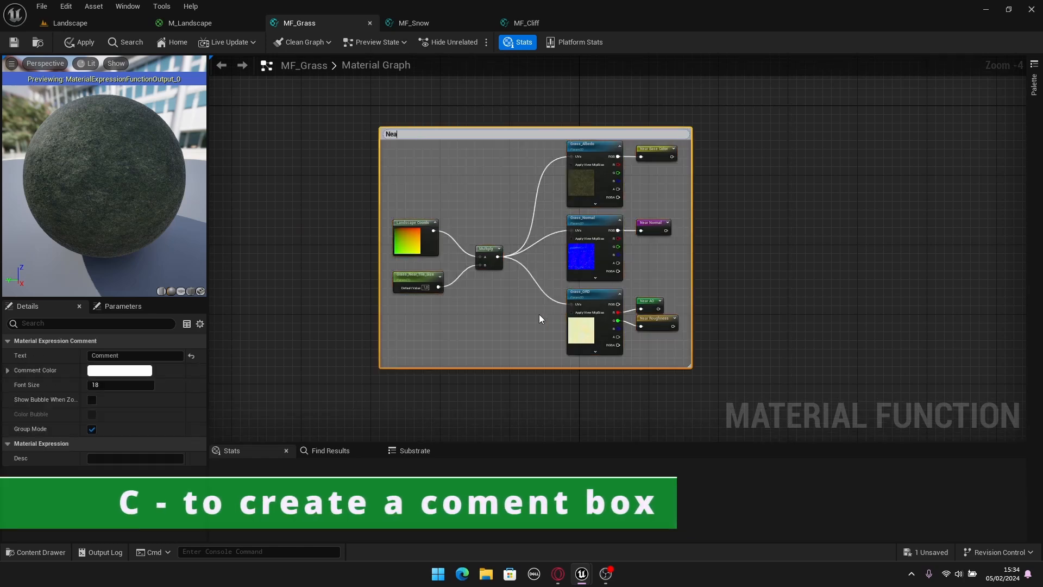
type("r Textures")
key("Return")
left_click(845, 203)
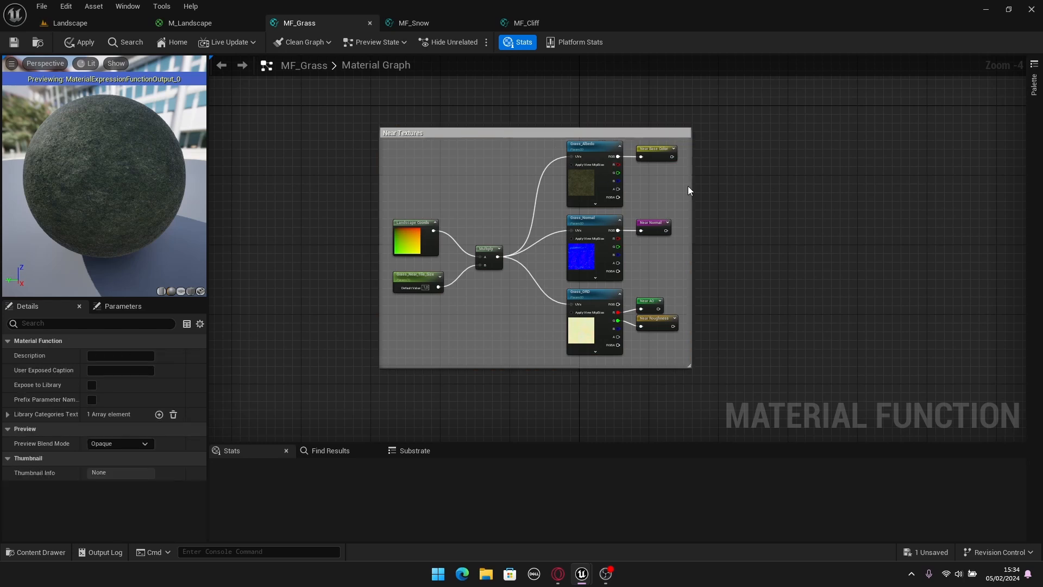
Copy the Grass_Albedo, Grass_Normal and Grass_ORD texture samples and paste the duplicates below the Near Textures comment box.
scroll(688, 186, "down", 1)
right_click_drag(769, 211, 679, 186)
right_click_drag(604, 161, 661, 197)
scroll(660, 195, "up", 4)
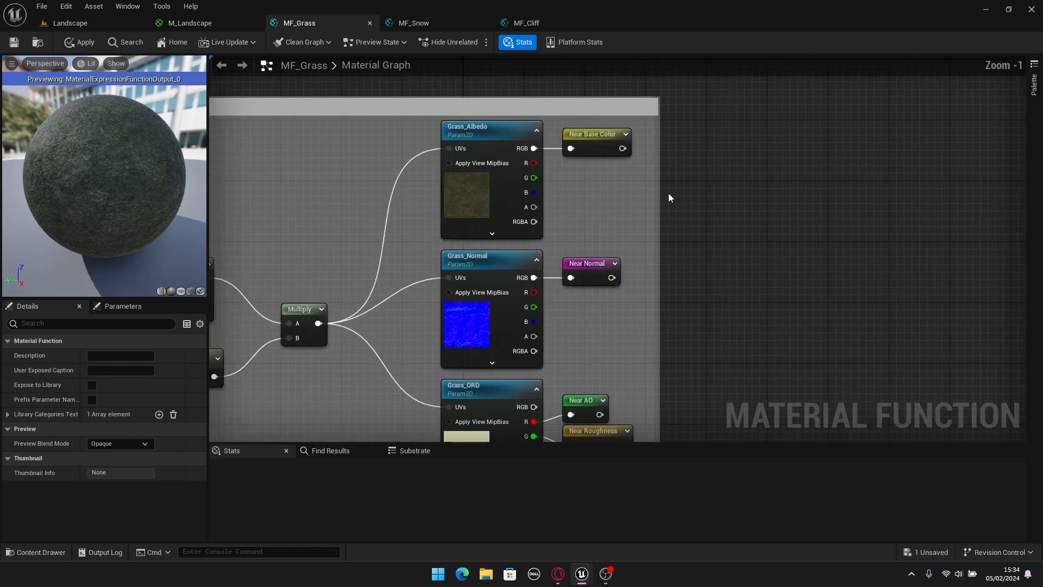
scroll(716, 207, "down", 2)
scroll(720, 211, "up", 1)
left_click(547, 328)
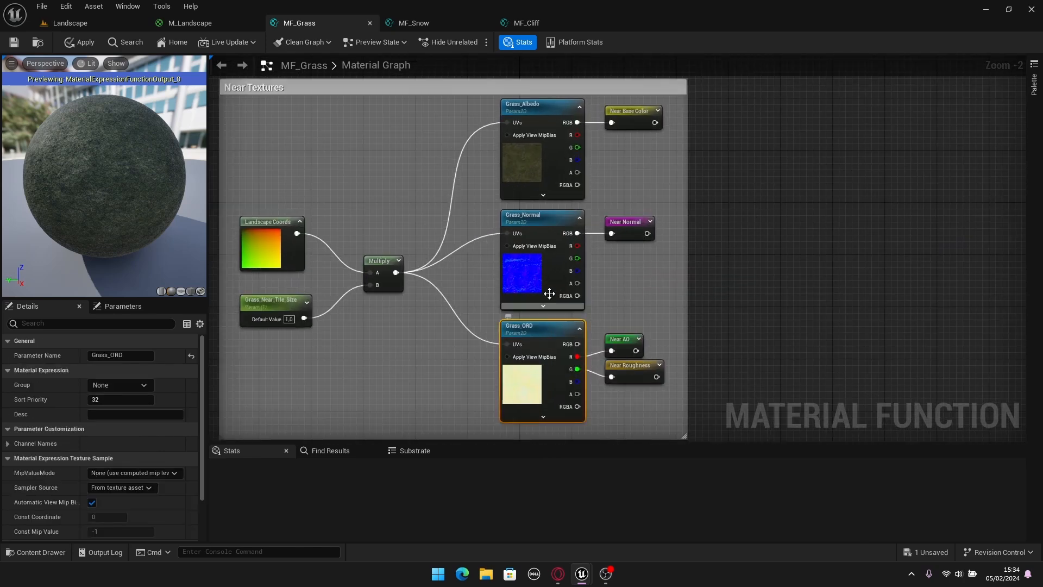
left_click(548, 227, "ctrl")
left_click(548, 109, "ctrl")
scroll(550, 116, "down", 3)
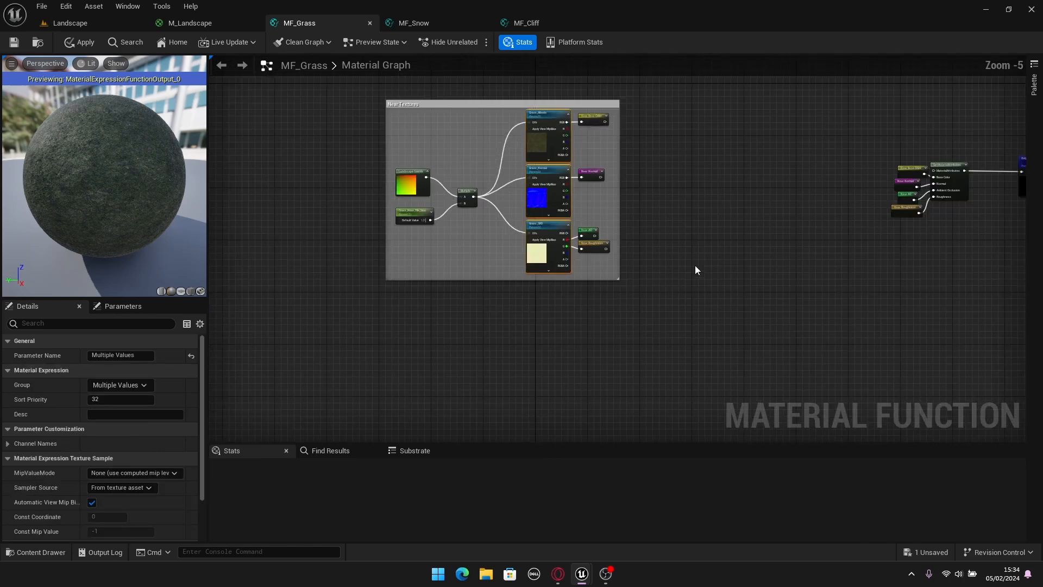
key("ctrl+c")
key("ctrl+v")
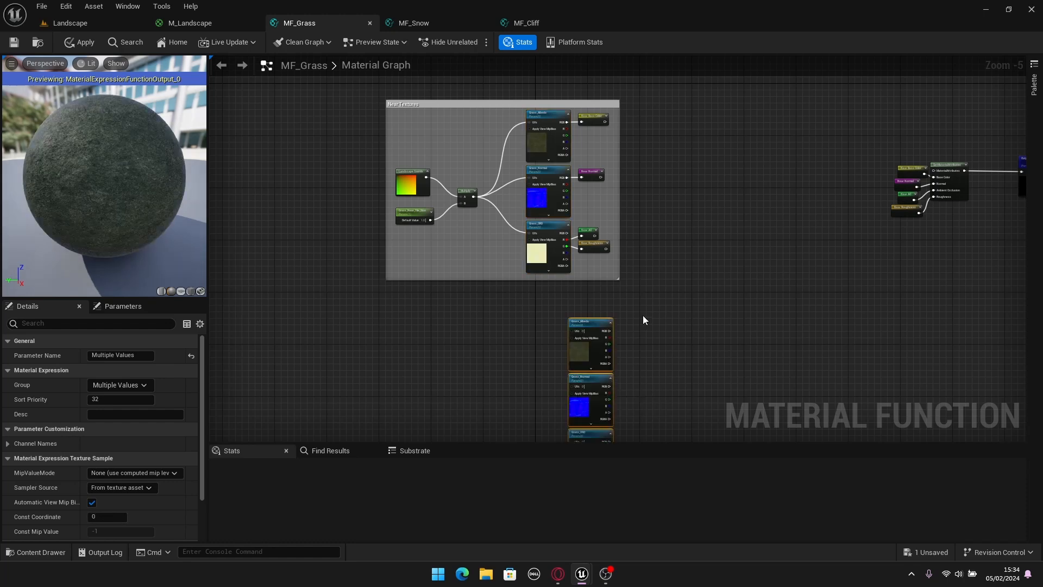
Line up the three duplicated grass texture samples below the Near Textures comment box.
right_click_drag(644, 318, 657, 257)
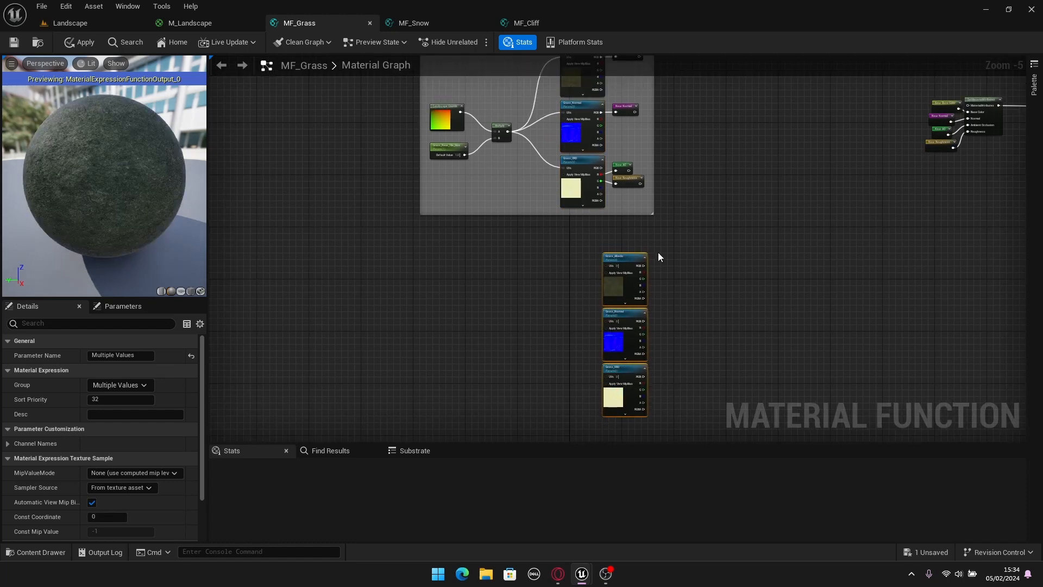
left_click(686, 262)
scroll(707, 271, "up", 1)
left_click_drag(718, 166, 593, 424)
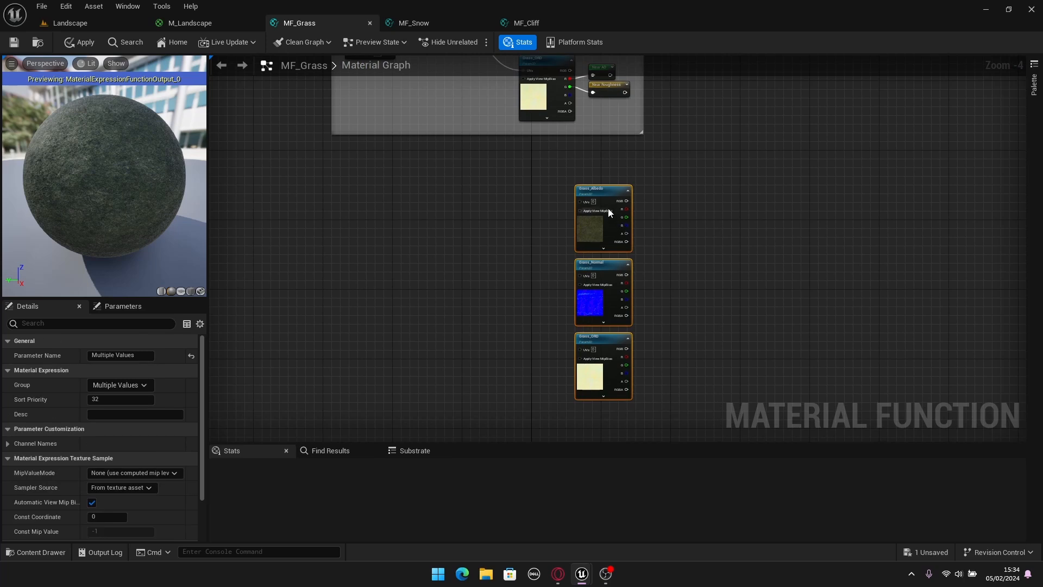
left_click_drag(610, 212, 551, 234)
left_click(590, 239)
scroll(590, 239, "down", 1)
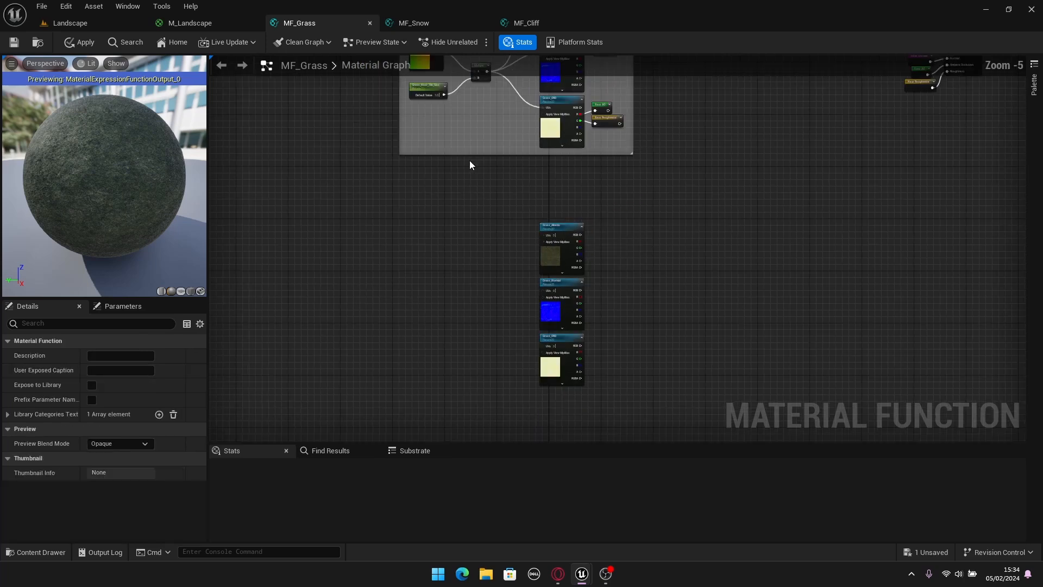
Duplicate the Landscape Coords, Grass_Near_Tile_Size and Multiply nodes from Near Textures and place the copies beside the duplicated texture samples.
right_click_drag(471, 164, 566, 326)
scroll(566, 326, "up", 4)
left_click_drag(622, 347, 444, 180)
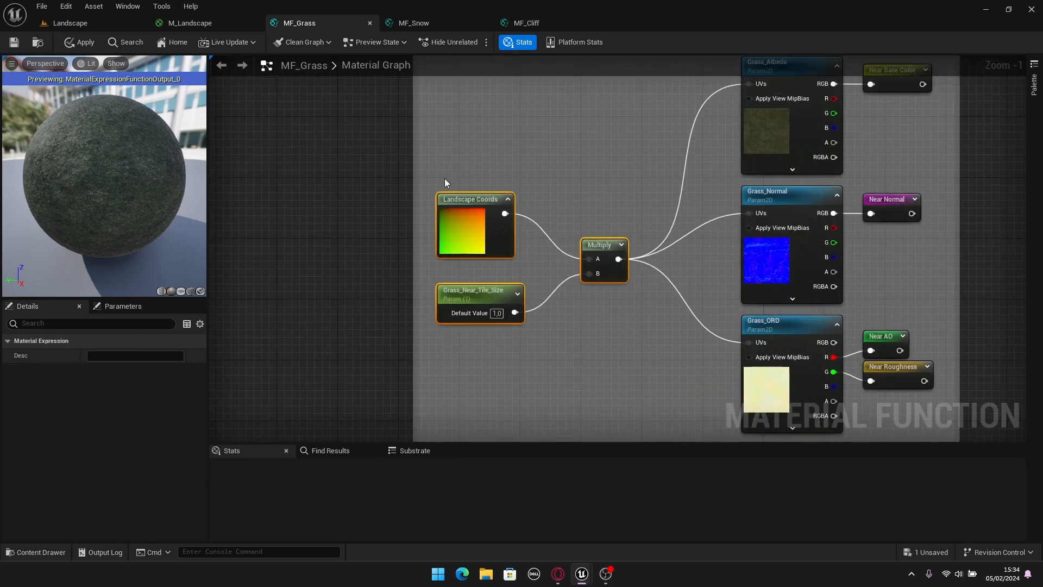
scroll(554, 239, "down", 5)
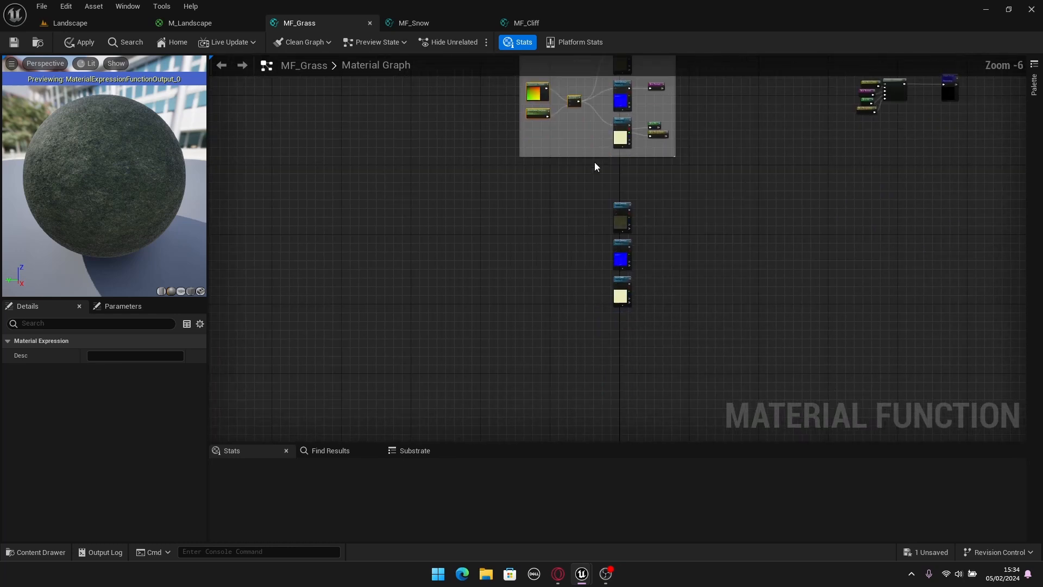
key("ctrl+v")
scroll(531, 192, "up", 5)
scroll(583, 233, "down", 1)
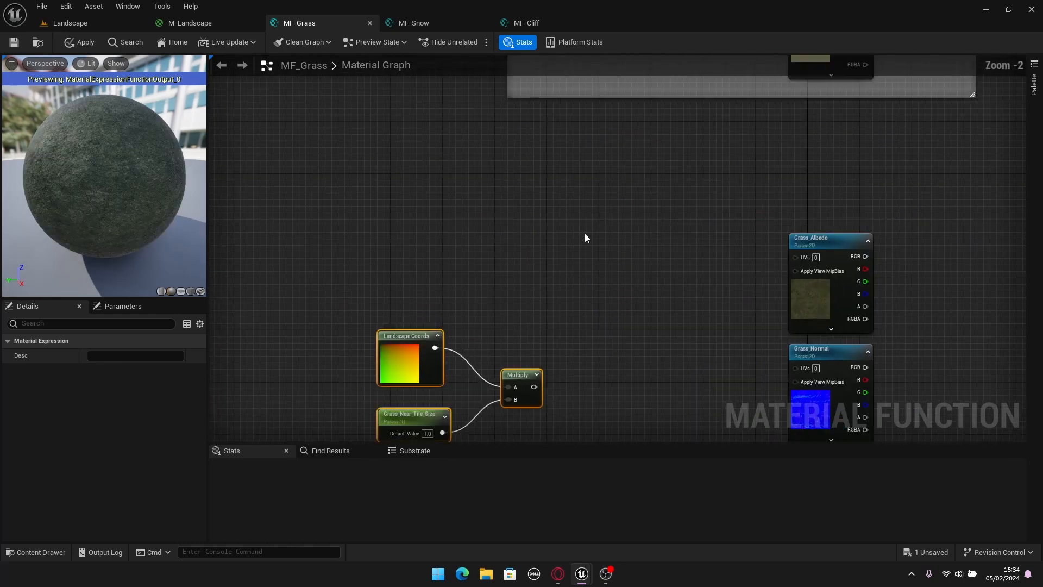
right_click_drag(584, 233, 620, 174)
left_click_drag(642, 211, 461, 365)
left_click_drag(451, 303, 549, 251)
left_click(650, 198)
Rename the duplicated tile size parameter to Grass_Far_Tile_Size.
scroll(550, 311, "up", 2)
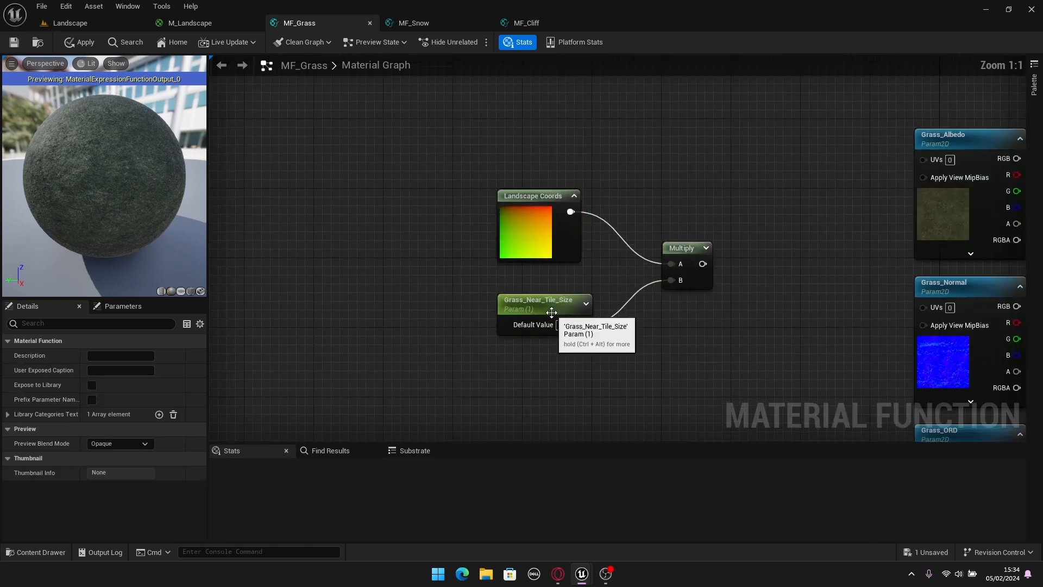
left_click(545, 306)
key("F2")
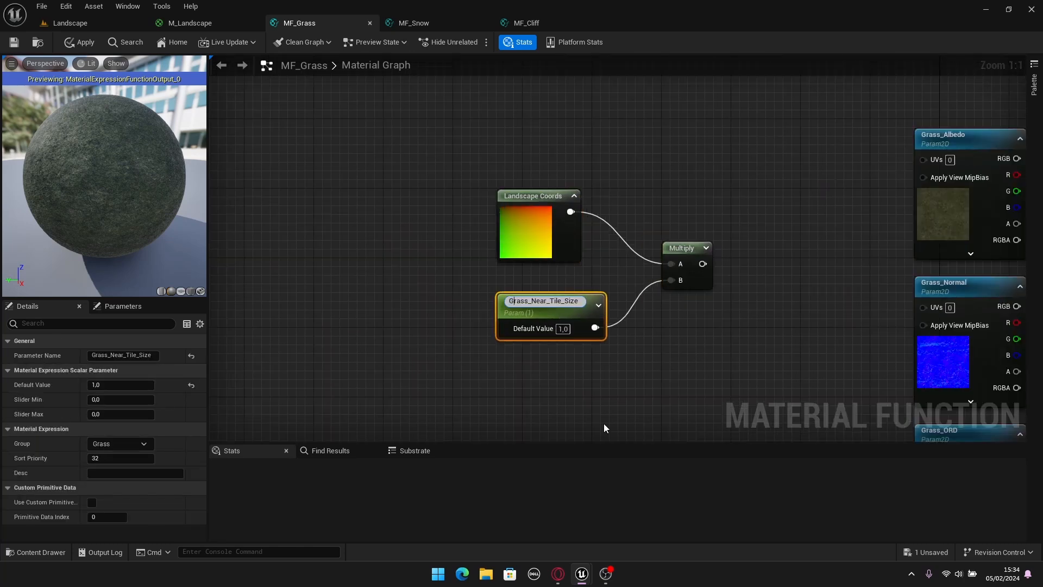
key("Delete")
key("Delete")
key("Delete")
key("Delete")
key("Delete")
type("_Fa")
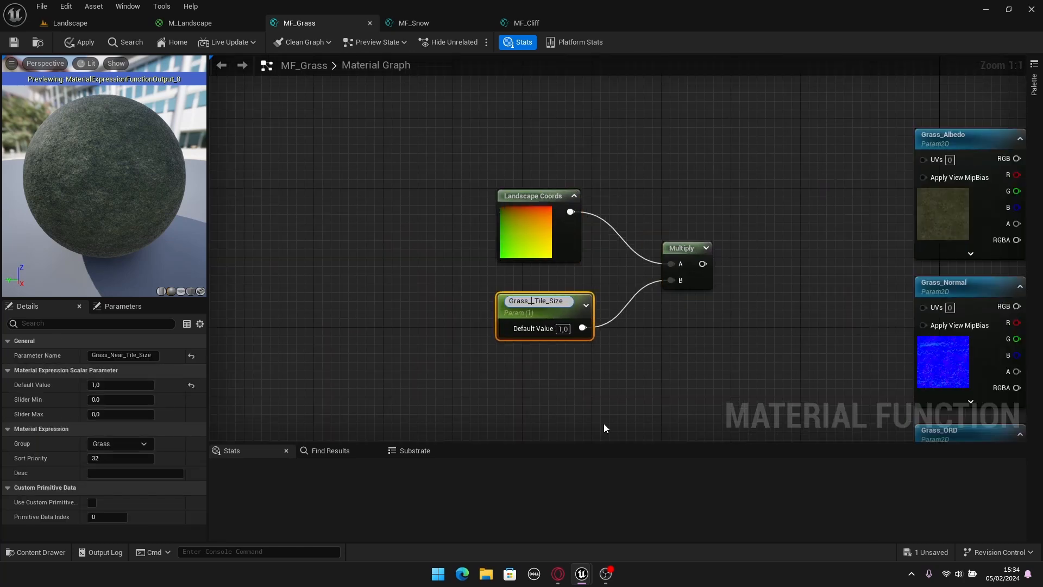
type("r")
key("Return")
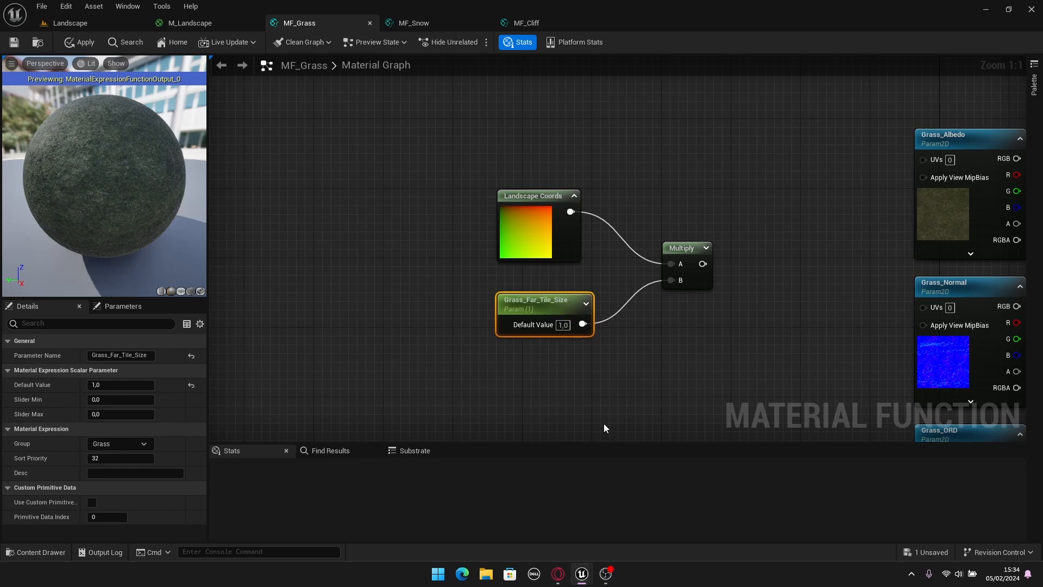
Set the Grass_Far_Tile_Size parameter's default value to 0,1.
left_click(563, 325)
type("0,1")
key("Return")
Connect the duplicated Multiply output to the UVs of the duplicated Grass_Albedo, Grass_Normal and Grass_ORD samples.
right_click_drag(624, 353, 500, 356)
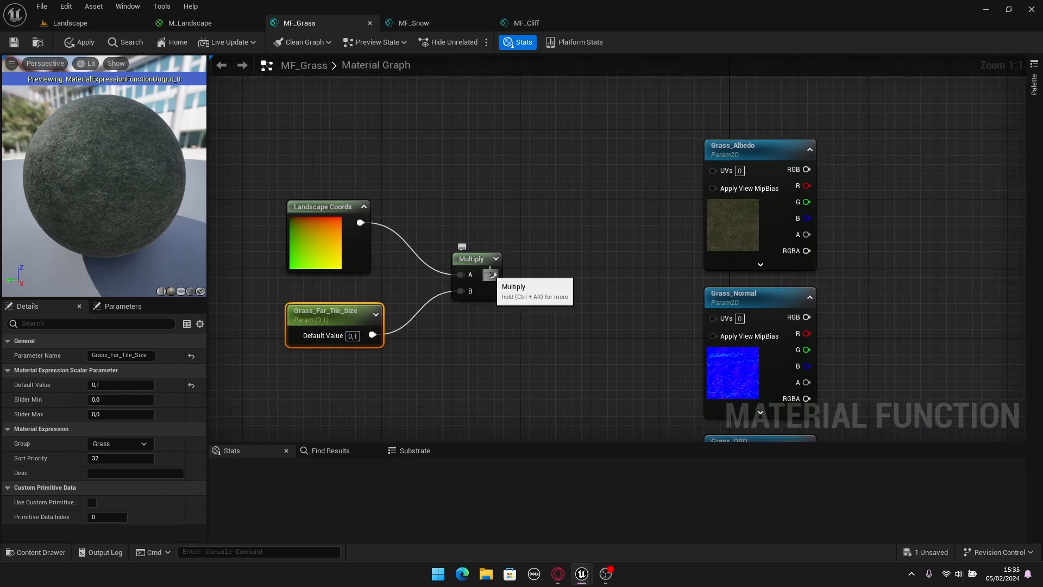
left_click_drag(490, 273, 713, 170)
right_click_drag(567, 276, 526, 188)
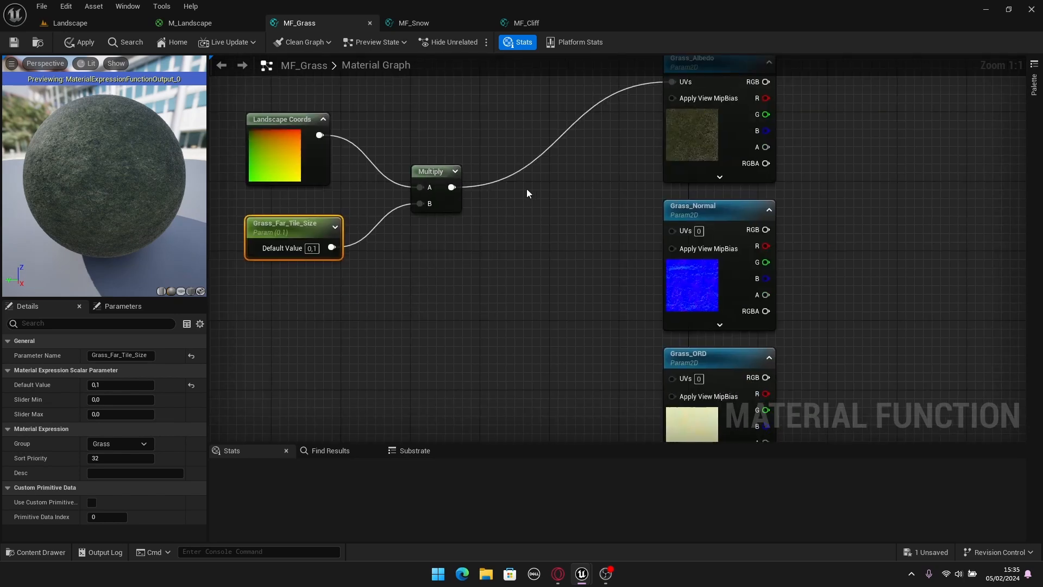
left_click_drag(451, 187, 672, 230)
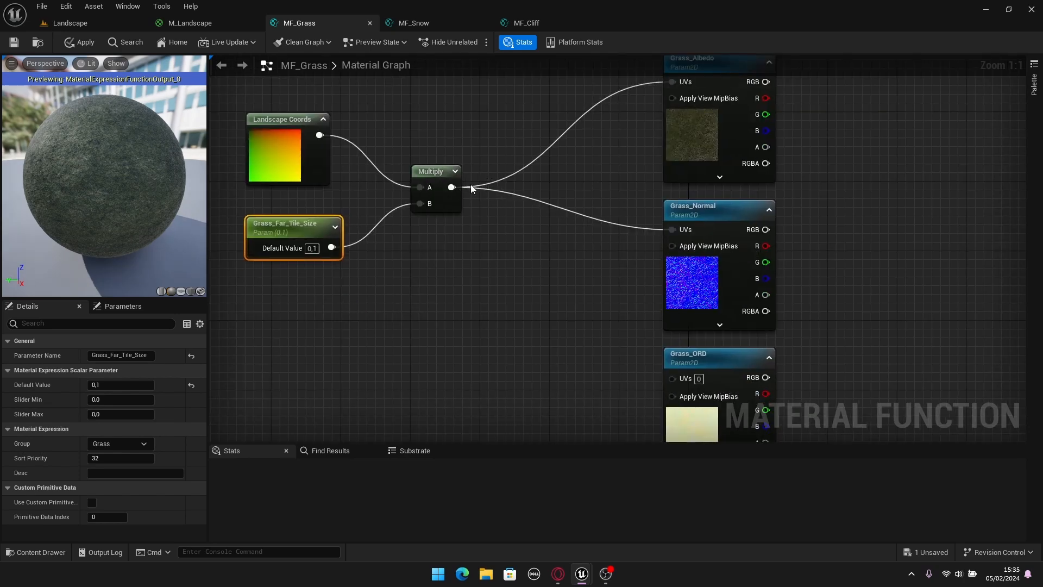
left_click_drag(452, 187, 673, 378)
left_click(880, 326)
Examine how the reroute declarations are connected to the texture samples in the Near Textures group.
scroll(819, 229, "down", 3)
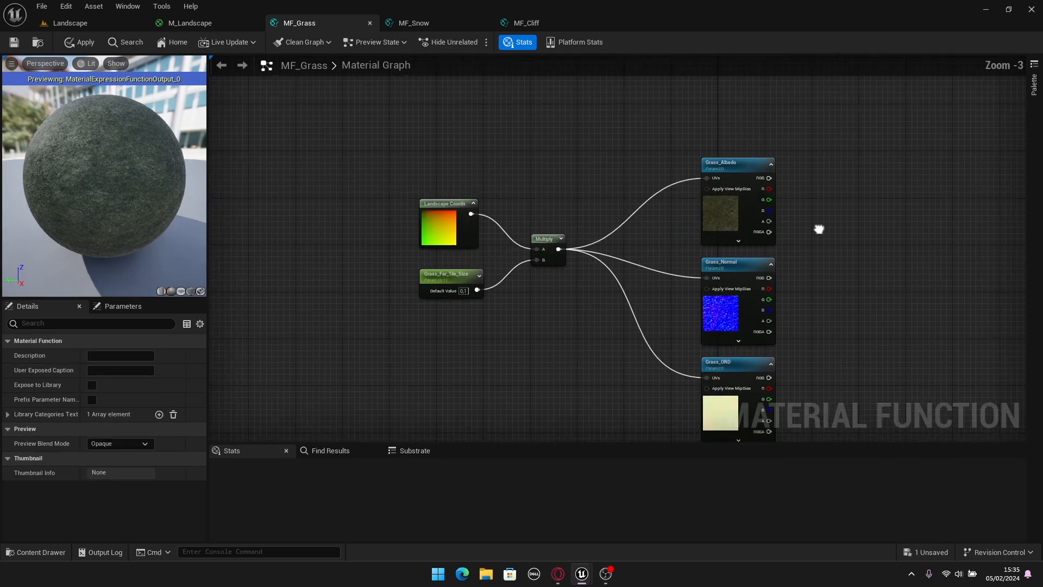
scroll(708, 280, "down", 3)
right_click_drag(819, 228, 680, 439)
scroll(706, 196, "up", 2)
scroll(638, 318, "up", 1)
right_click_drag(666, 186, 662, 276)
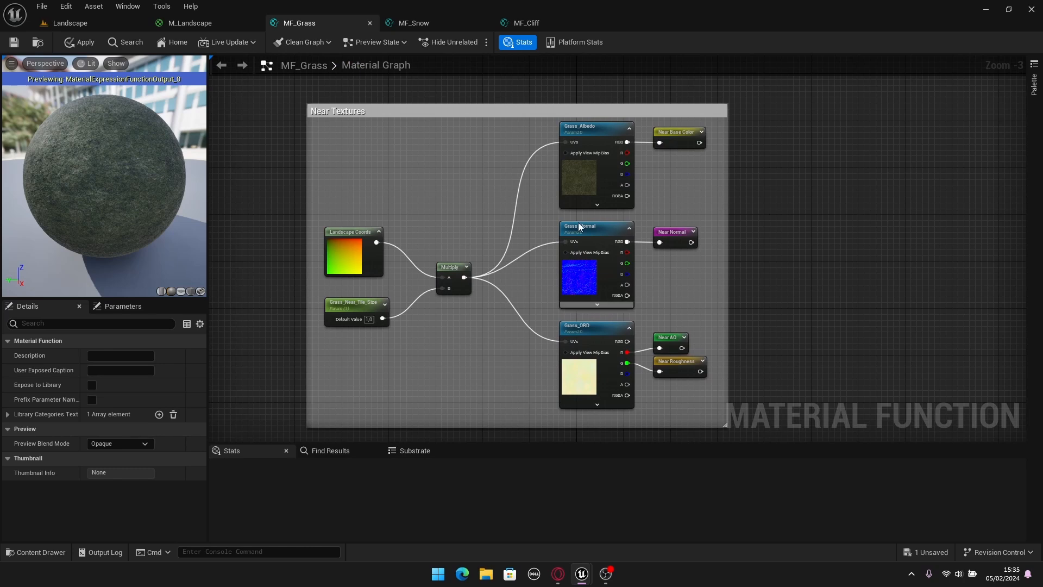
scroll(634, 240, "down", 3)
right_click_drag(633, 240, 640, 140)
scroll(621, 311, "up", 2)
Add a named reroute declaration called Far Base Color and connect the duplicated Grass_Albedo sample's RGB output to it.
right_click_drag(719, 242, 592, 321)
scroll(612, 289, "up", 4)
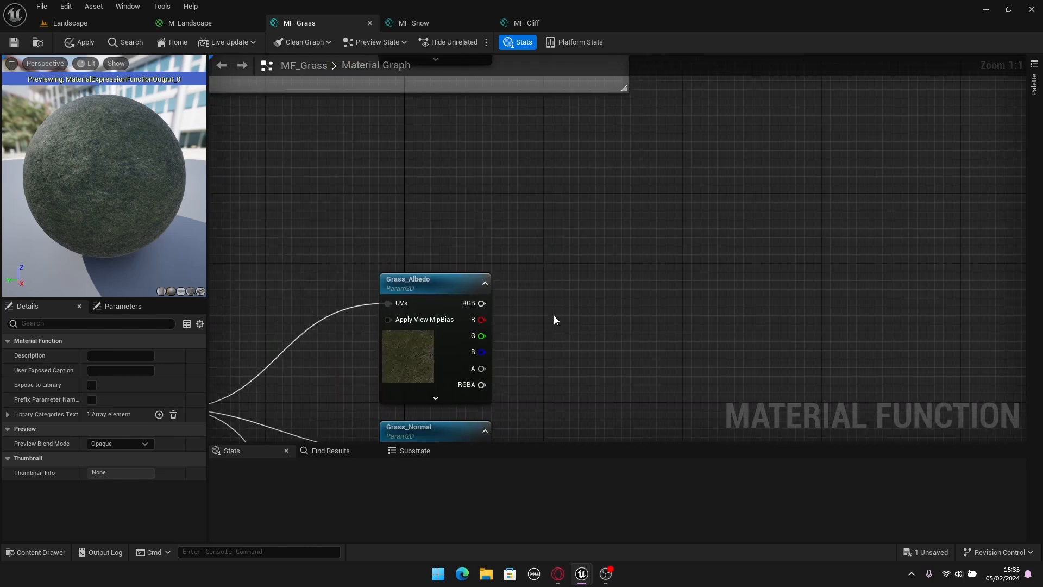
right_click_drag(554, 315, 525, 236)
right_click(524, 239)
type("Named")
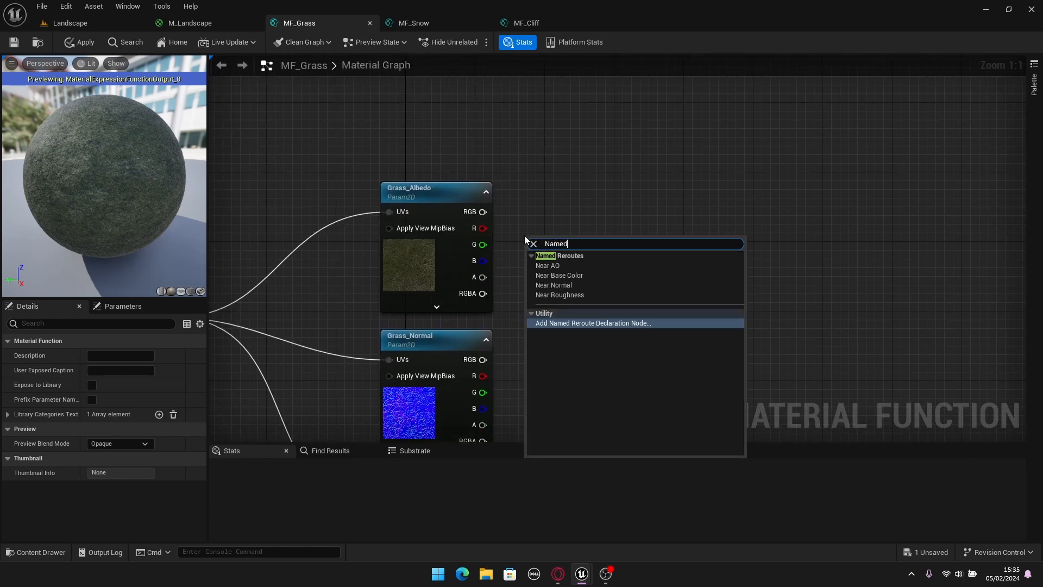
key("Return")
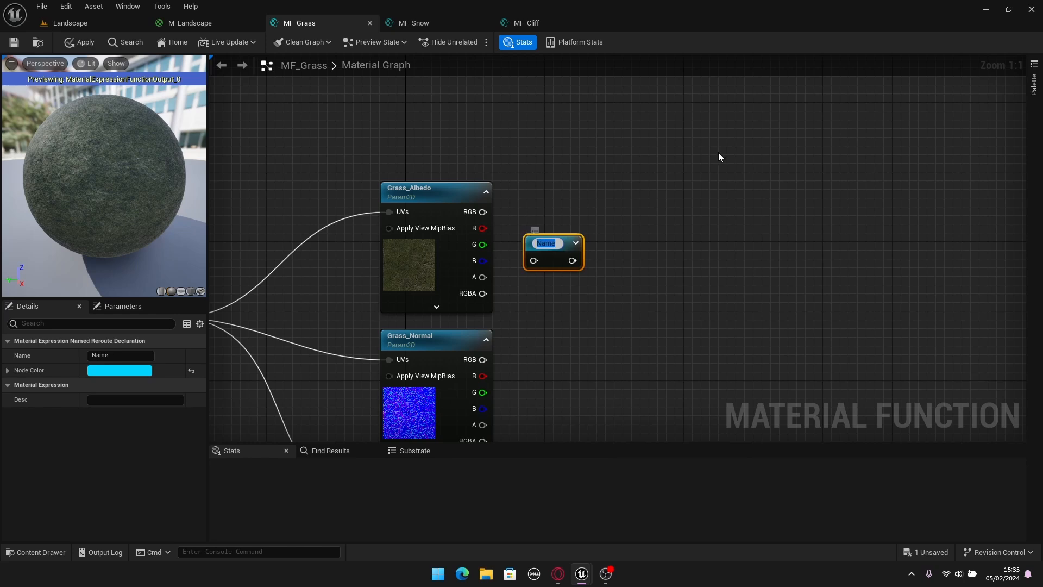
type("Far ")
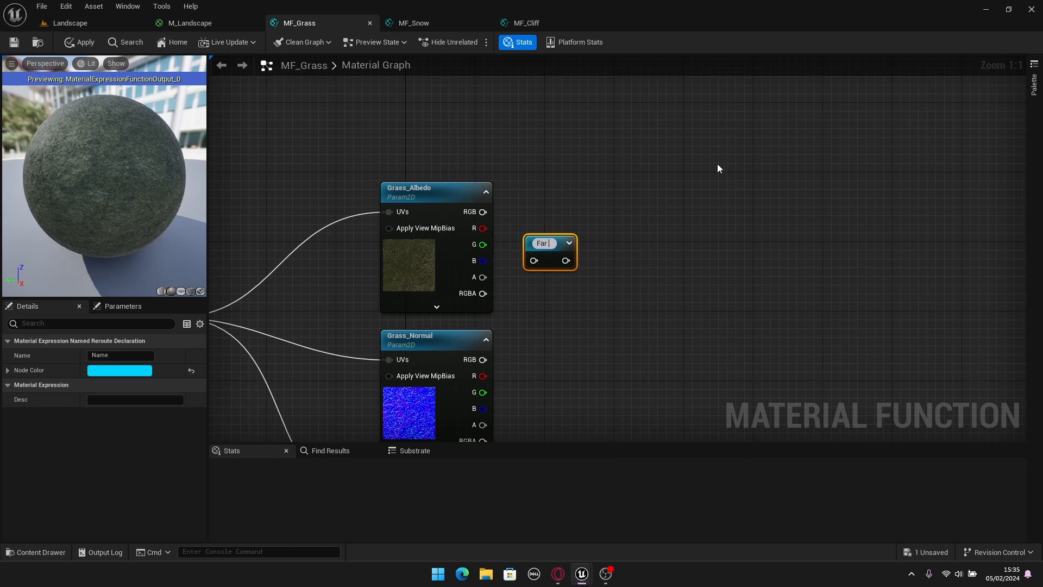
type("Base Color")
key("Return")
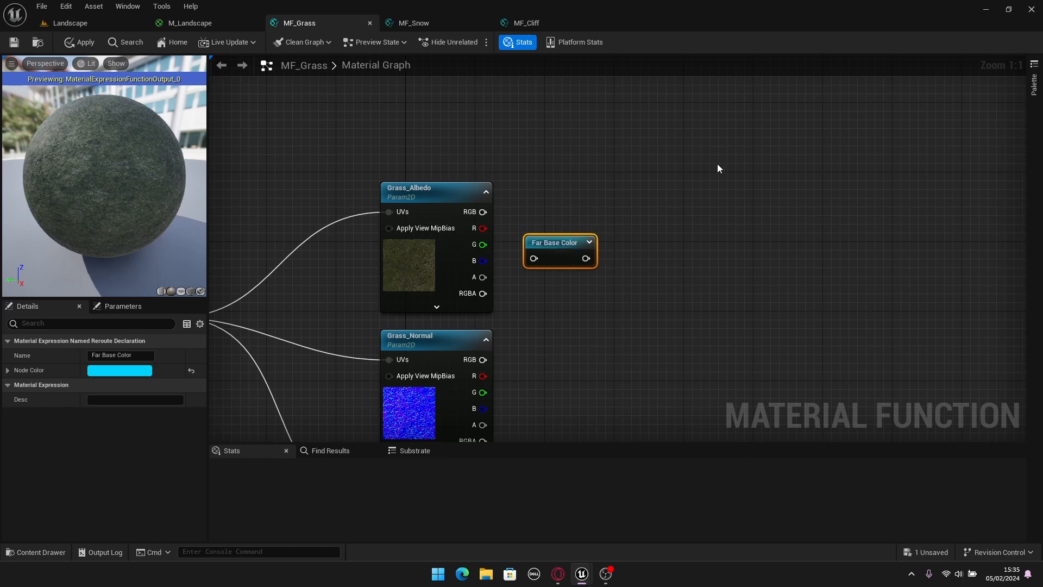
left_click_drag(487, 219, 556, 200)
left_click(585, 354)
Add a named reroute declaration called Far Normal and place it beside the duplicated Grass_Normal sample.
right_click_drag(586, 359, 498, 232)
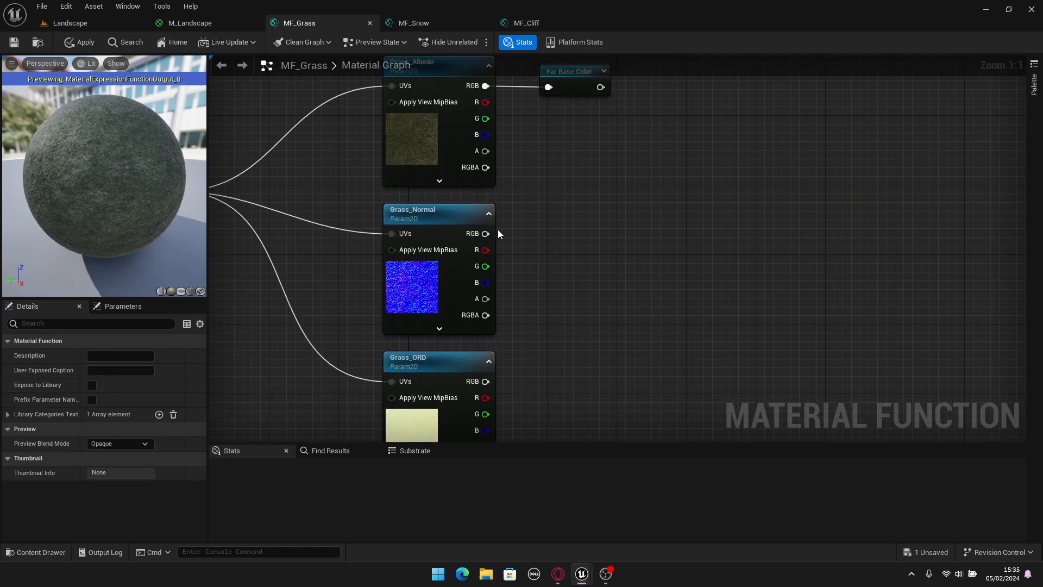
right_click(540, 252)
type("named")
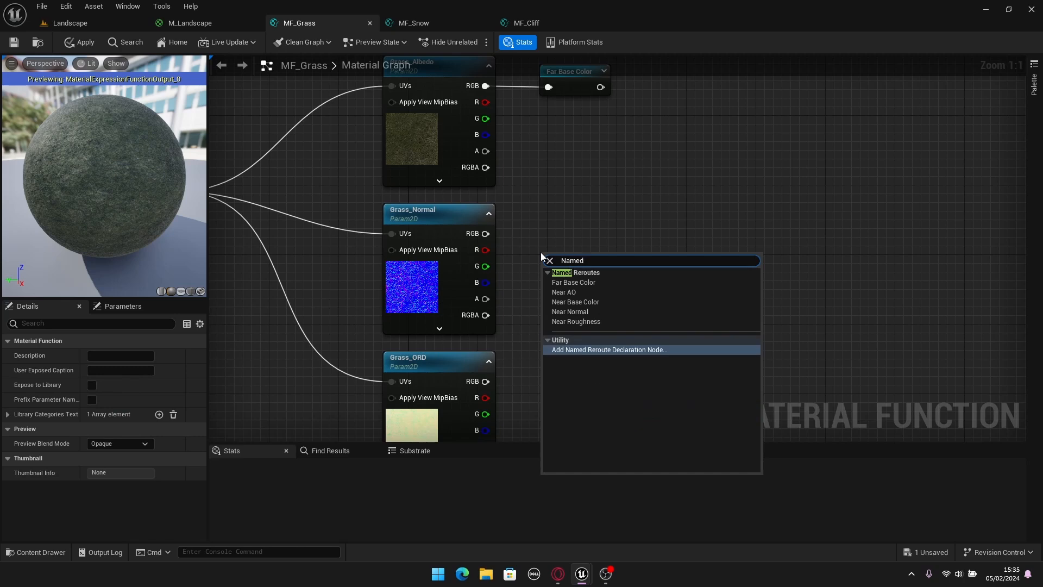
key("Return")
type("Far ")
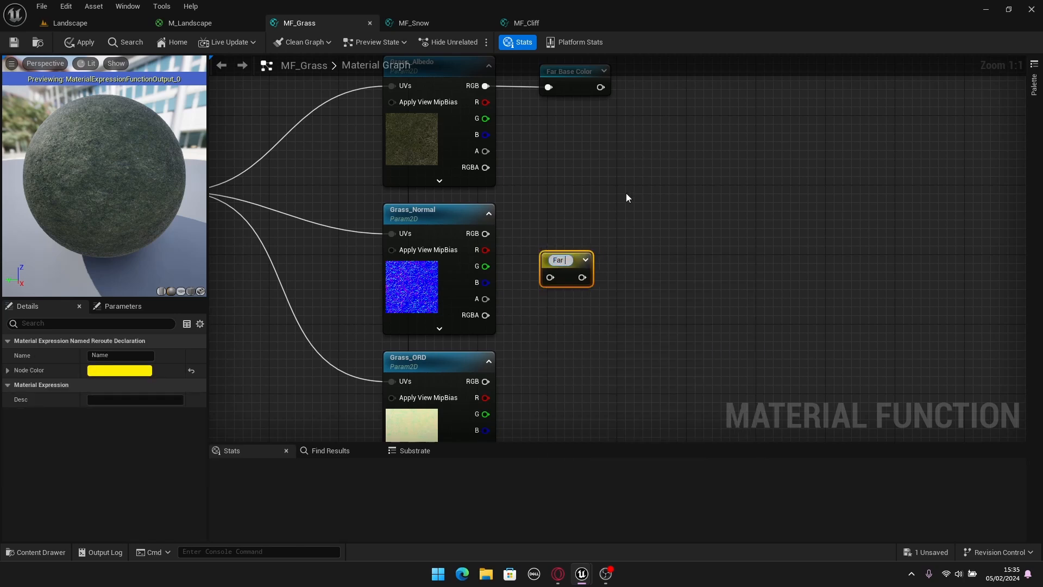
type("Normal")
key("Return")
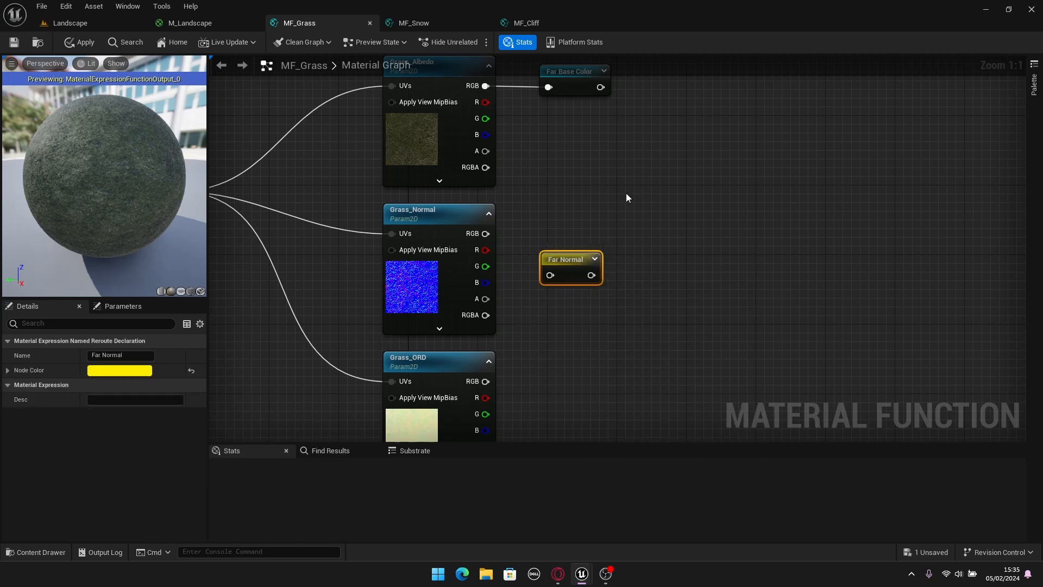
left_click_drag(566, 259, 573, 211)
left_click(566, 288)
Add a named reroute declaration called Far AO beside the duplicated Grass_ORD sample.
right_click_drag(565, 290, 573, 219)
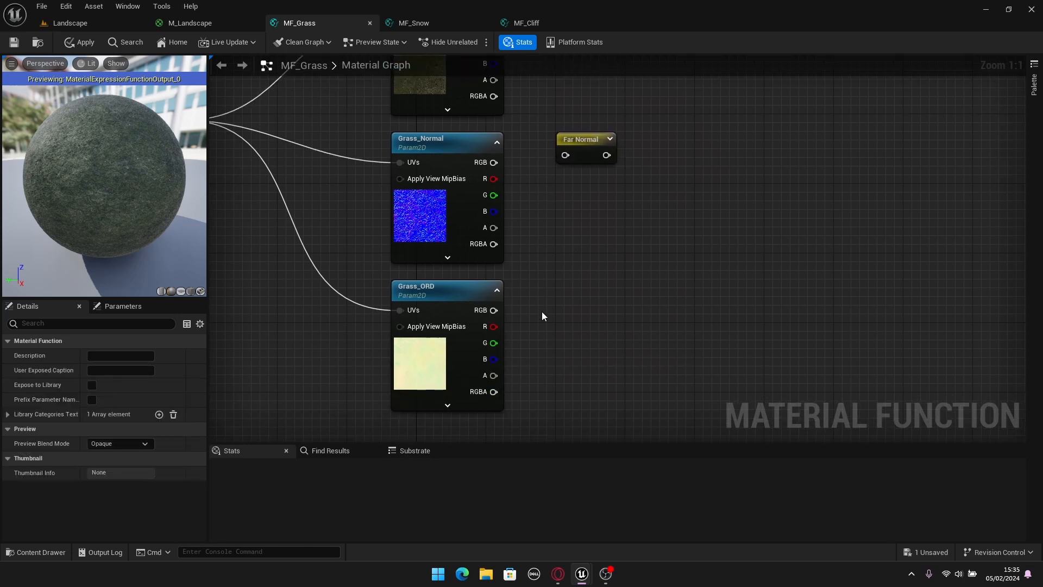
right_click(556, 306)
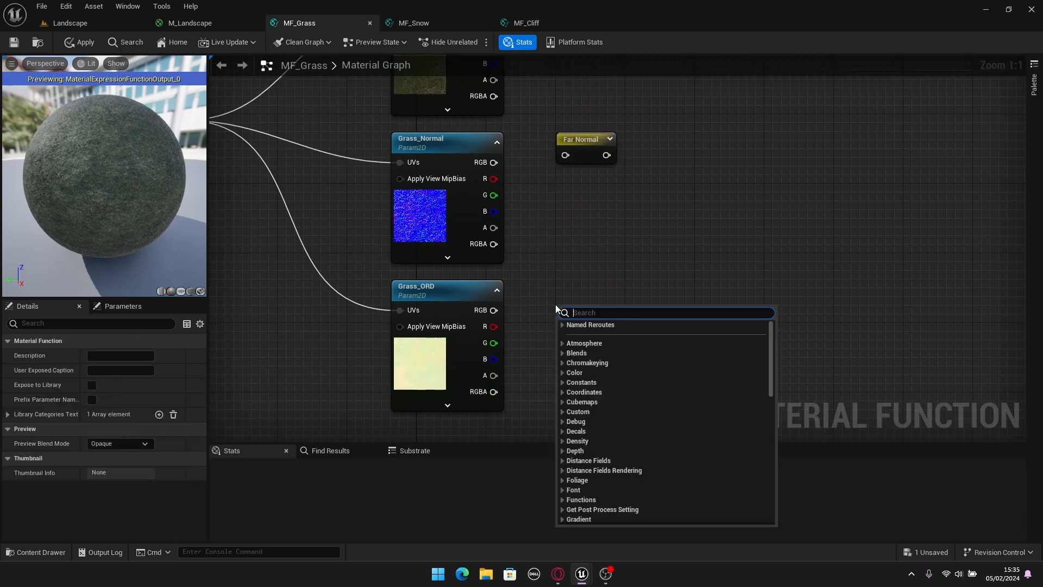
type("named")
key("Return")
type("Far AO")
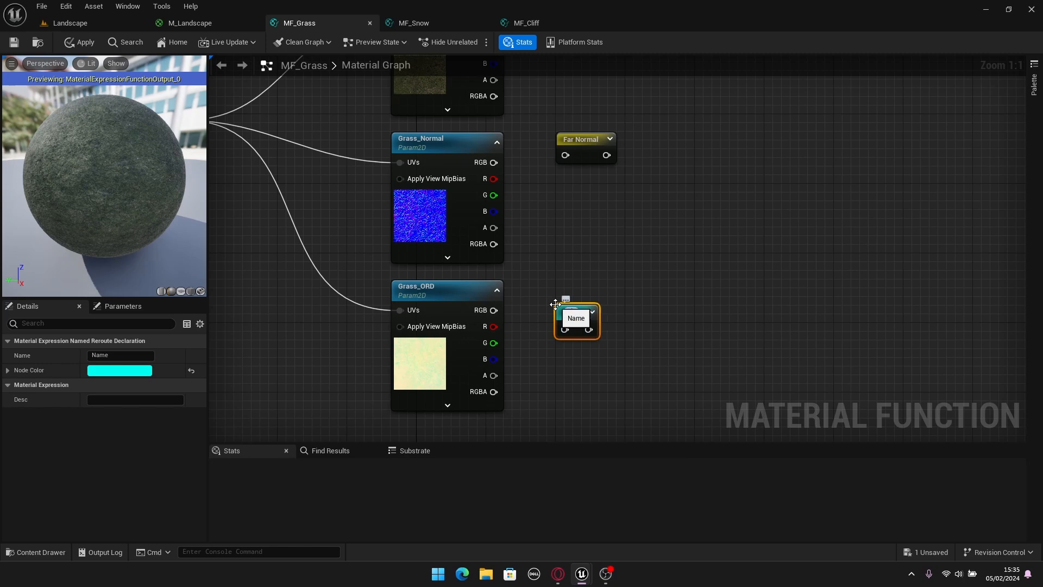
key("Return")
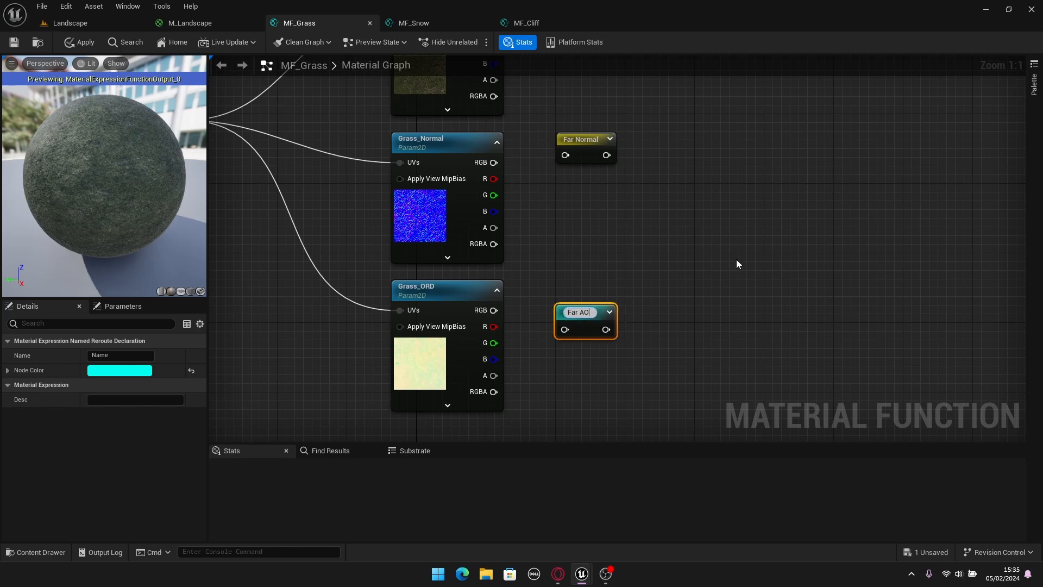
Connect the duplicated Grass_Normal RGB output to Far Normal and the Grass_ORD red output to Far AO, with each reroute close to its sample.
left_click_drag(495, 163, 552, 147)
left_click(552, 279)
left_click_drag(490, 327, 557, 307)
left_click(553, 365)
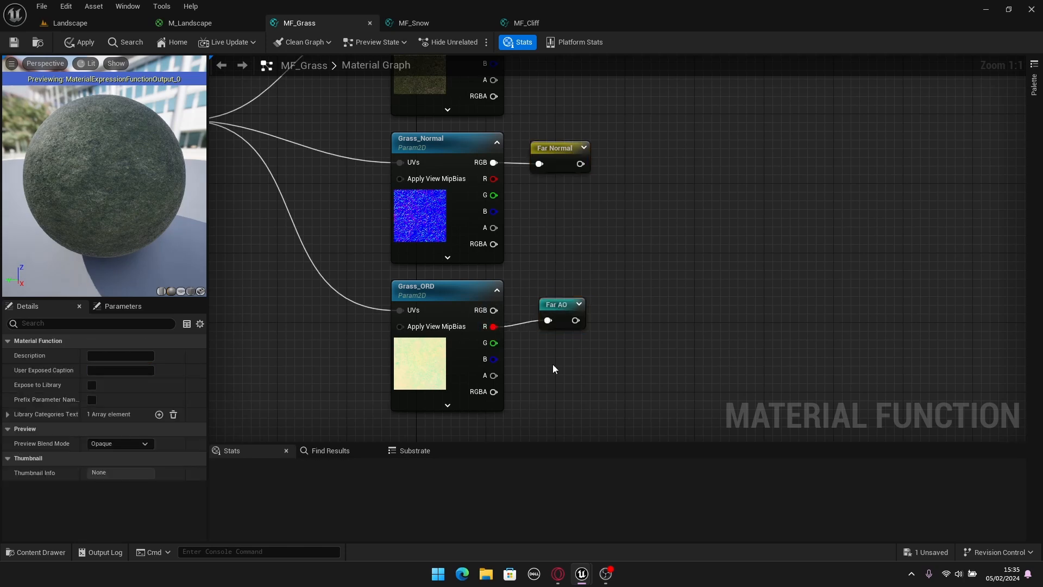
Add a named reroute declaration called Far Roughness below Far AO and connect the Grass_ORD green output to it.
right_click(552, 364)
type("Named")
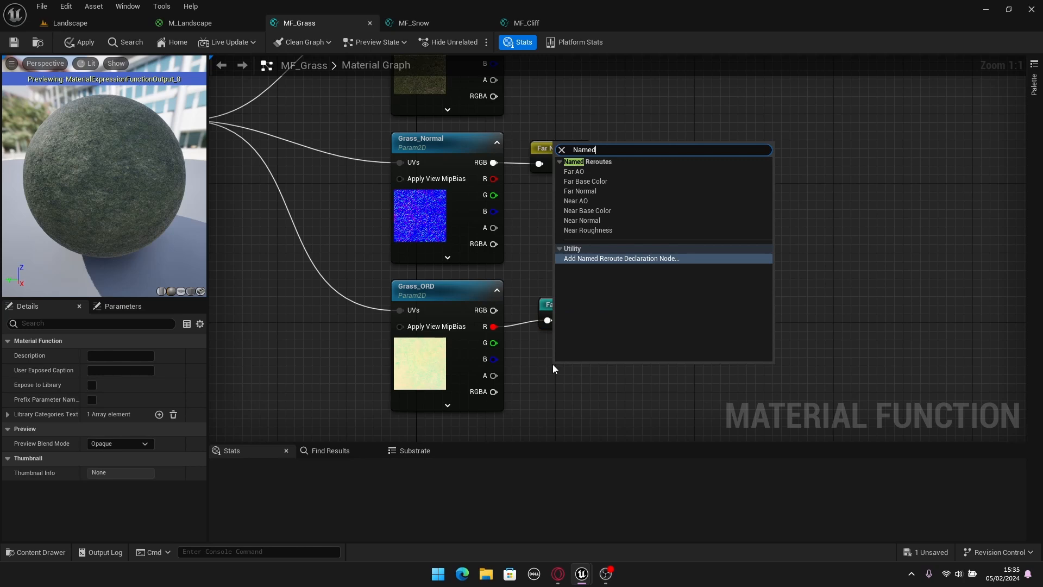
key("Return")
type("Far")
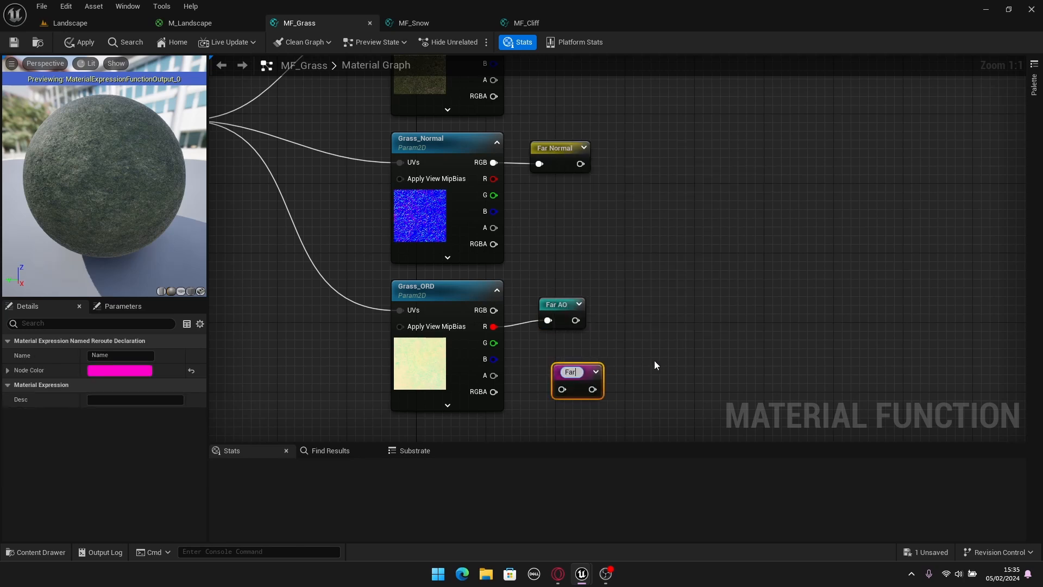
type(" Roughness")
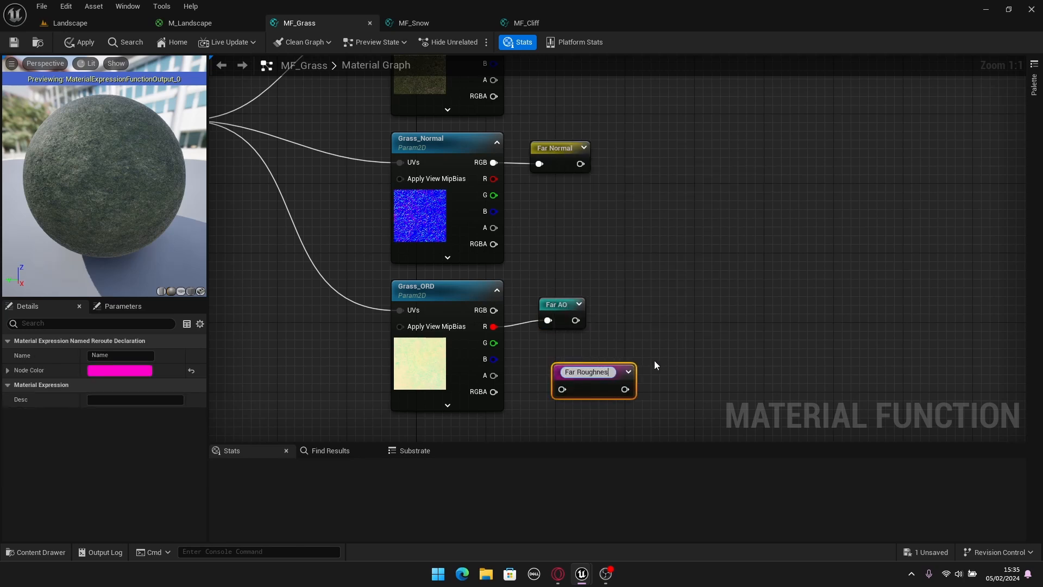
key("Return")
left_click(654, 350)
left_click_drag(496, 342, 553, 350)
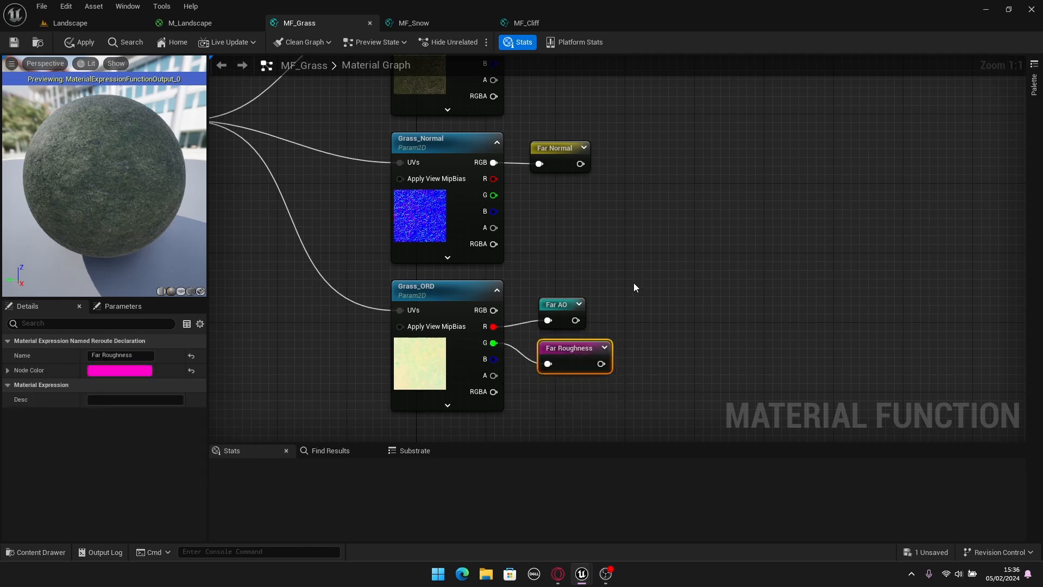
Group the far tiling nodes, texture samples and reroutes in a comment box titled Far Textures.
scroll(633, 283, "down", 5)
left_click_drag(734, 190, 407, 395)
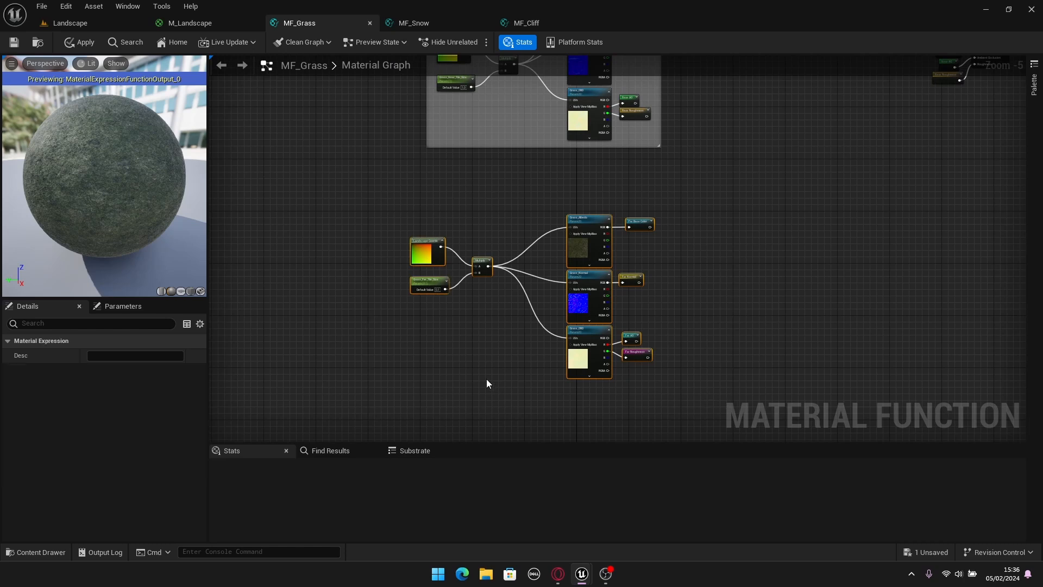
key("c")
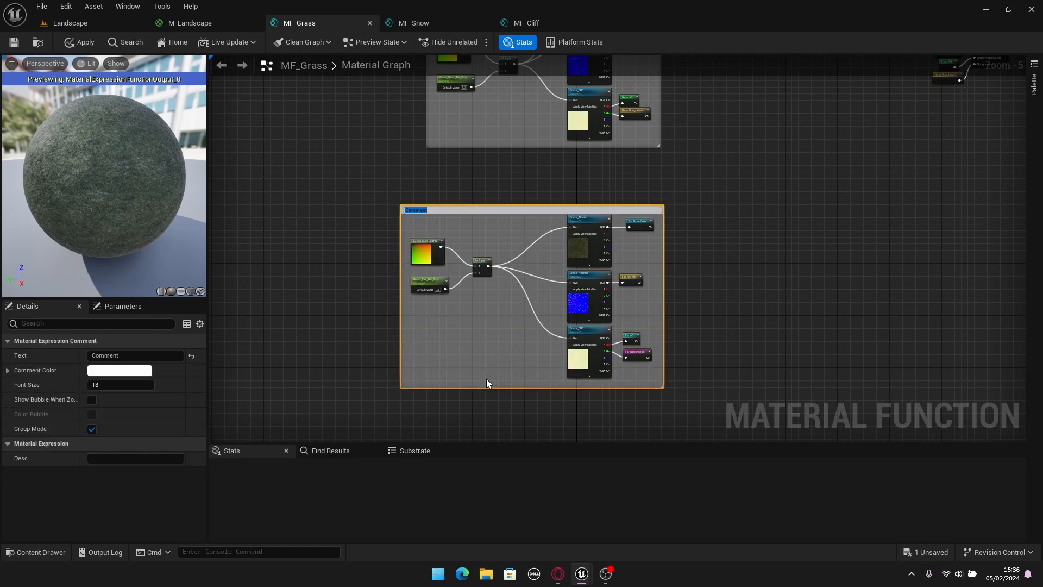
type("Far Textures")
key("Return")
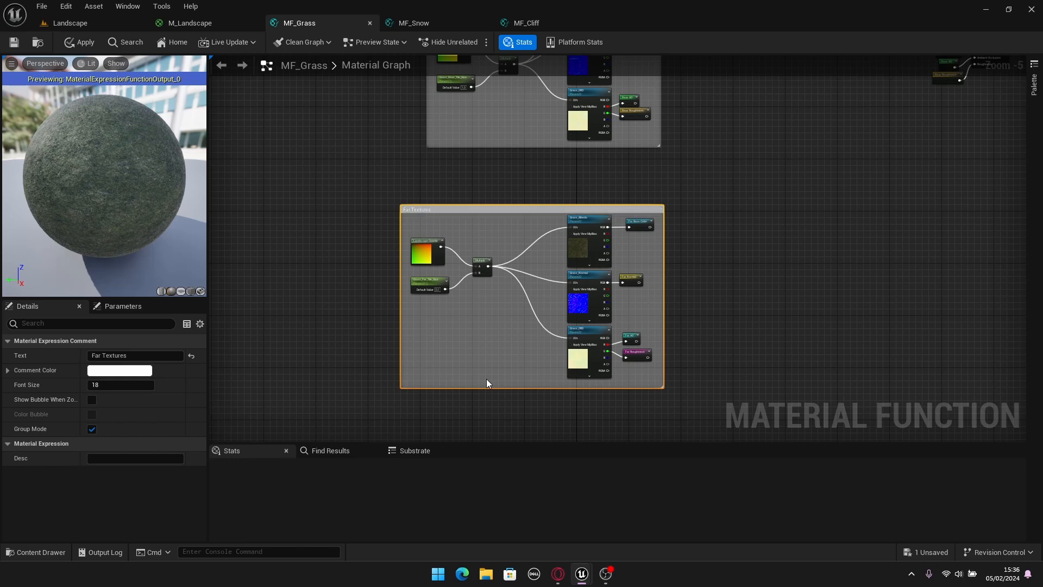
Move the Far Textures comment box further down to widen the gap below the near textures group.
left_click(782, 130)
right_click_drag(781, 130, 734, 181)
left_click_drag(547, 258, 581, 295)
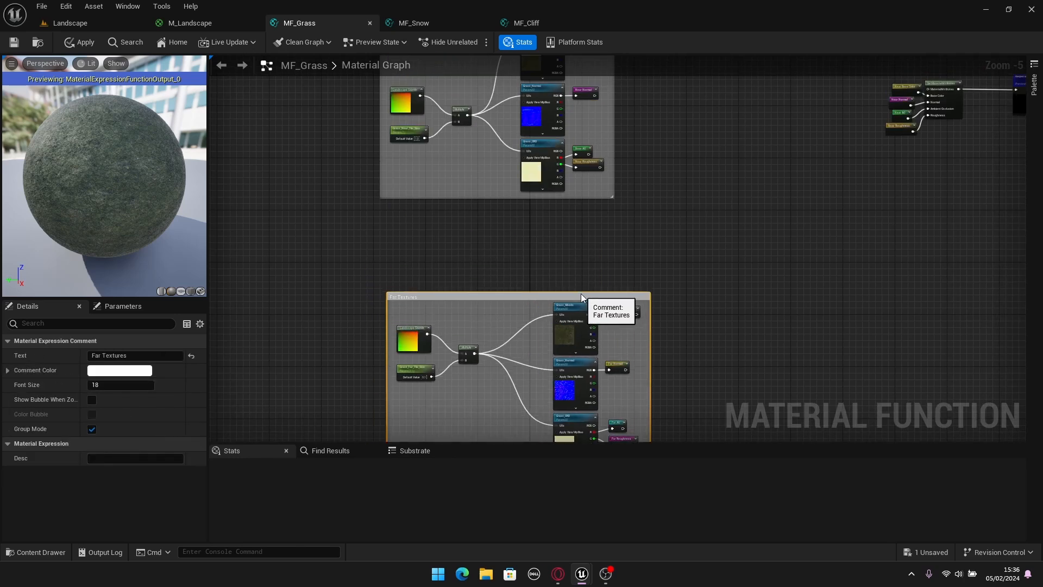
left_click(764, 207)
scroll(764, 207, "down", 2)
right_click_drag(763, 207, 564, 255)
right_click_drag(370, 267, 490, 247)
scroll(492, 249, "up", 5)
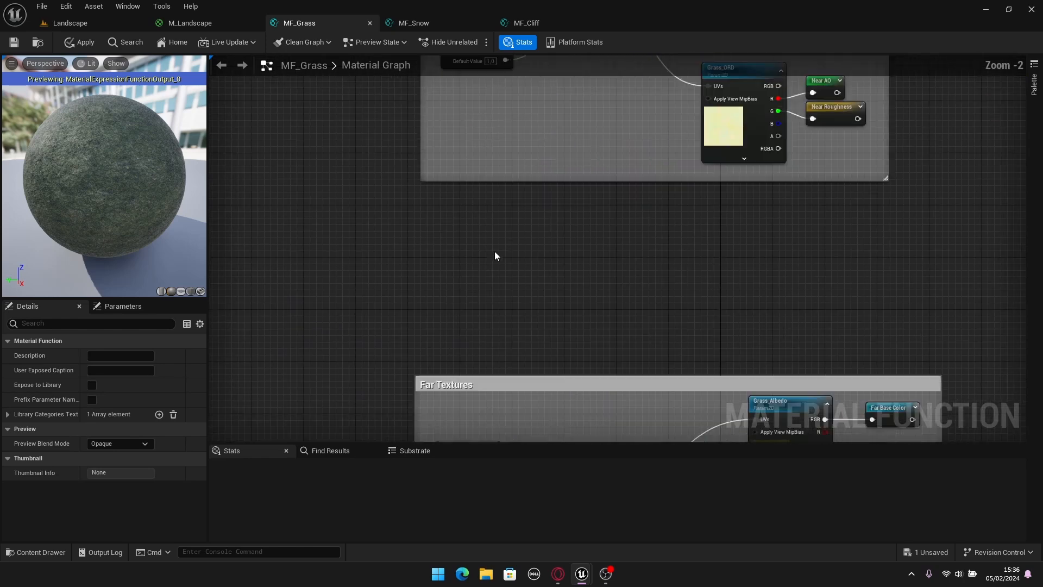
right_click_drag(590, 276, 548, 273)
scroll(616, 327, "down", 1)
right_click_drag(616, 327, 585, 197)
scroll(583, 212, "down", 2)
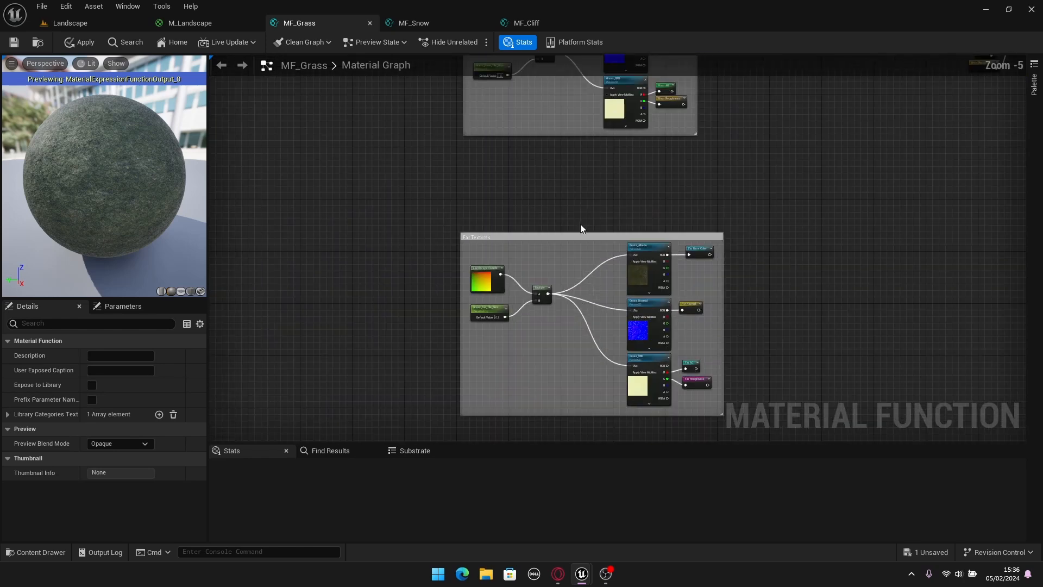
left_click(580, 252)
left_click(584, 221)
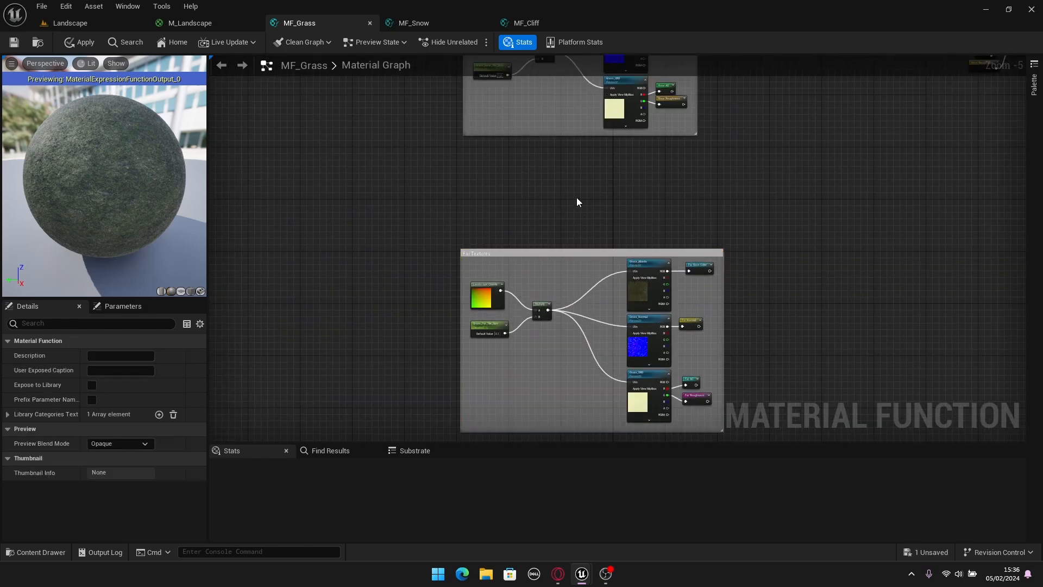
Add a Distance_Blend node and place it in the gap between the near and far texture groups.
scroll(577, 202, "up", 3)
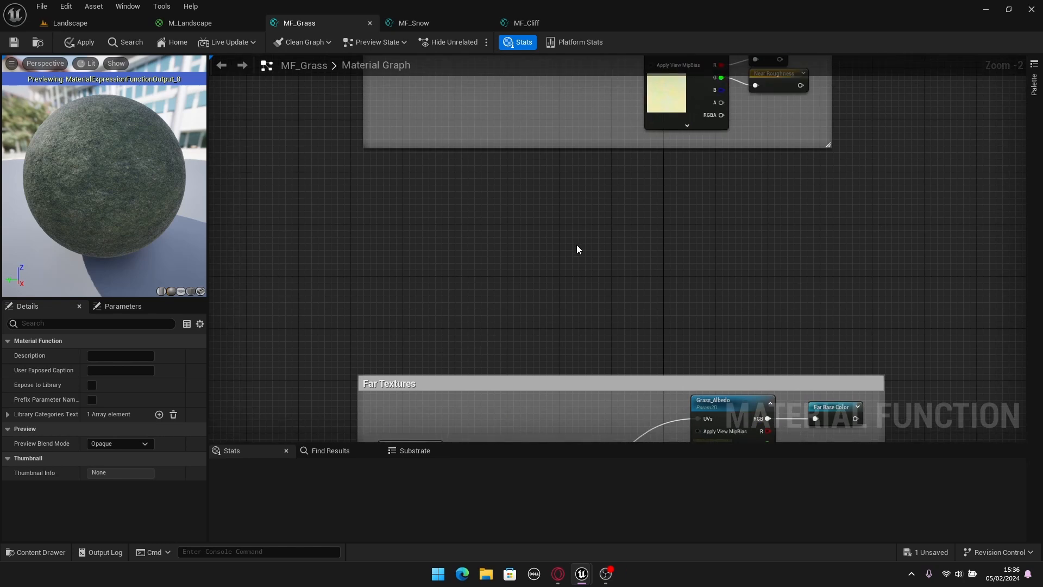
right_click(577, 249)
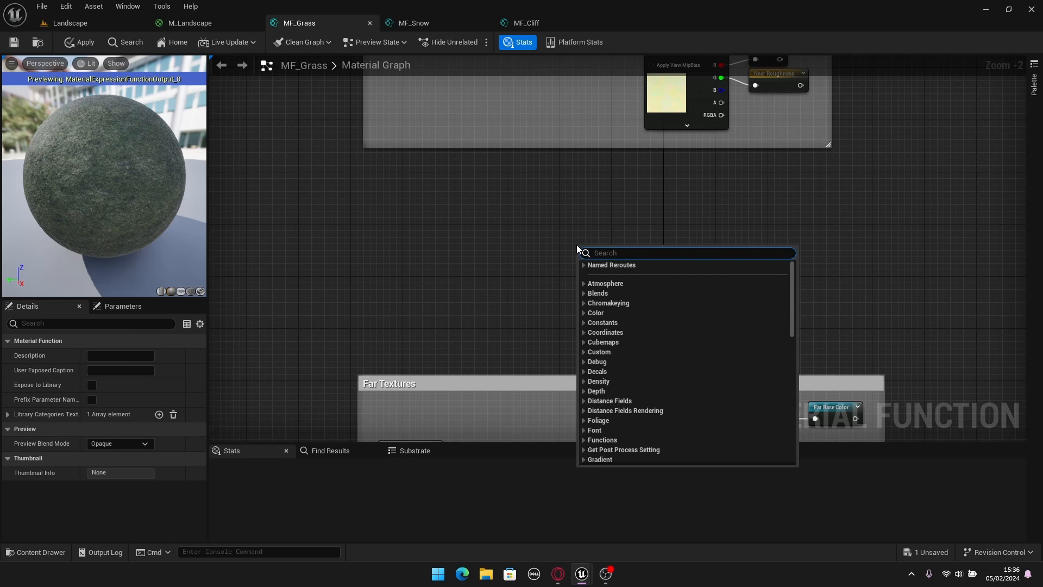
type("Distance")
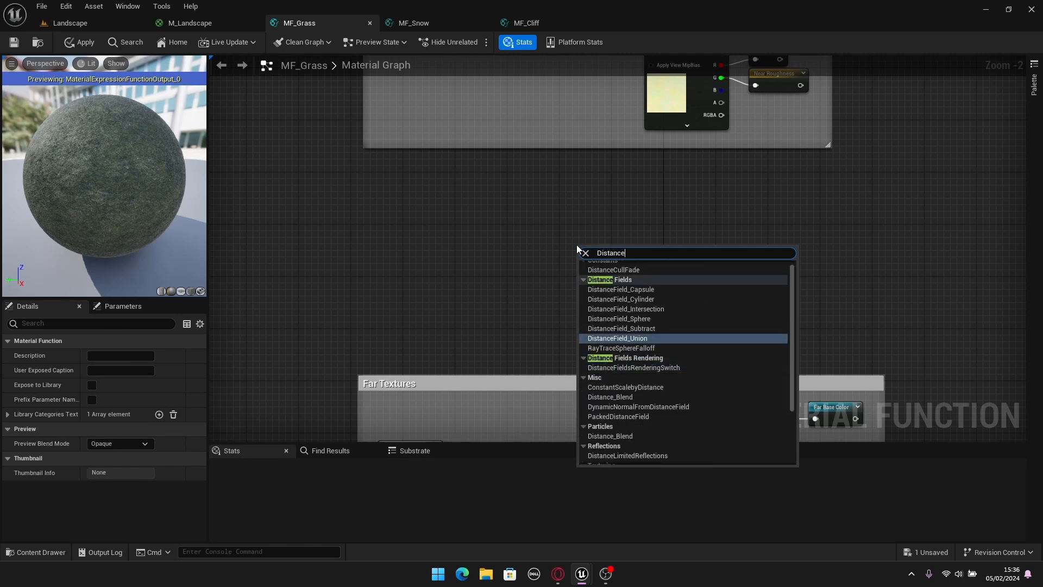
key("BackSpace")
type("e ble")
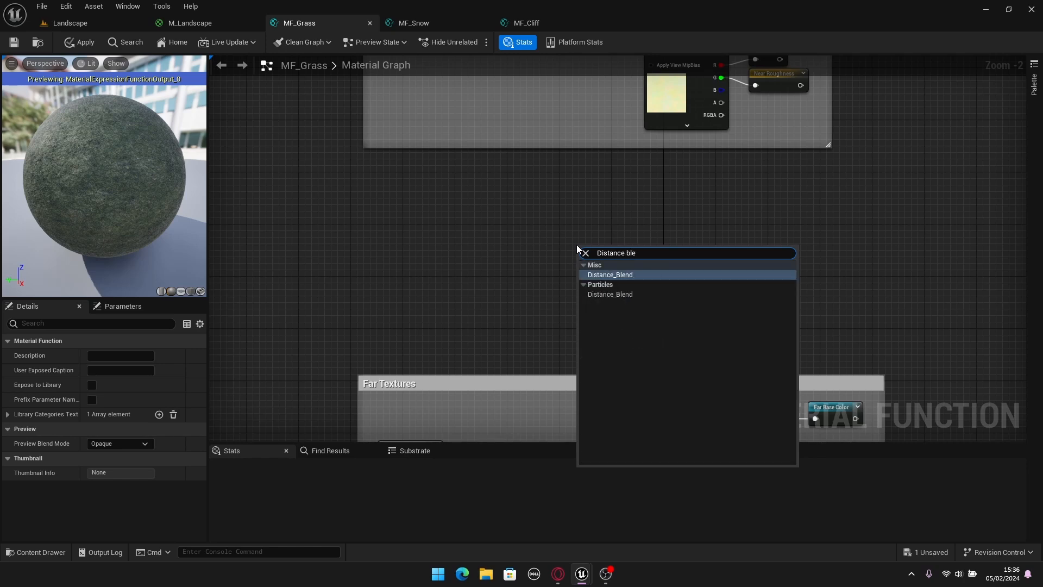
left_click(610, 274)
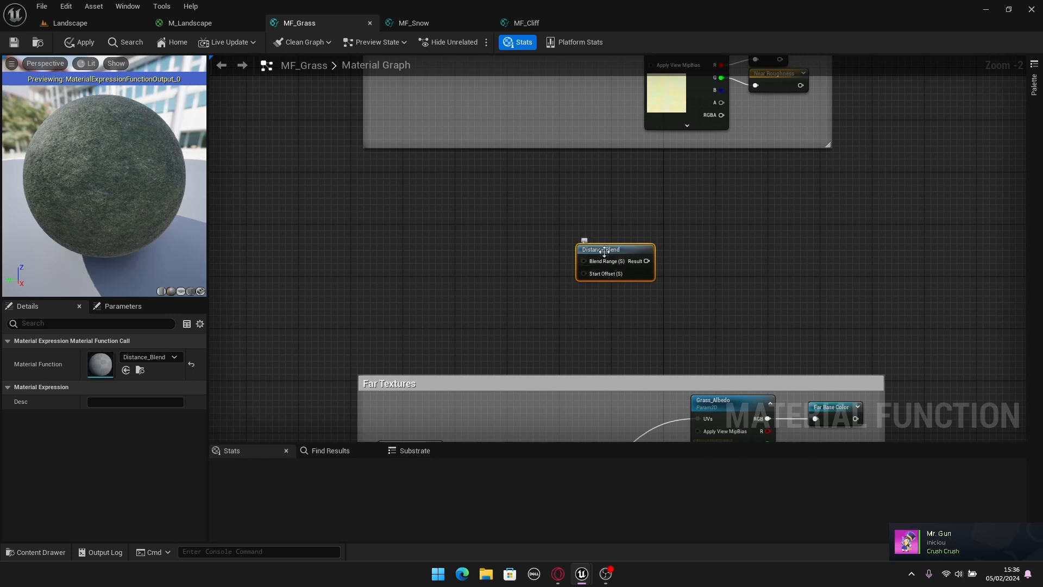
left_click_drag(606, 248, 458, 251)
left_click(534, 242)
right_click_drag(536, 241, 655, 263)
scroll(654, 263, "up", 2)
left_click_drag(667, 213, 466, 380)
left_click(532, 331)
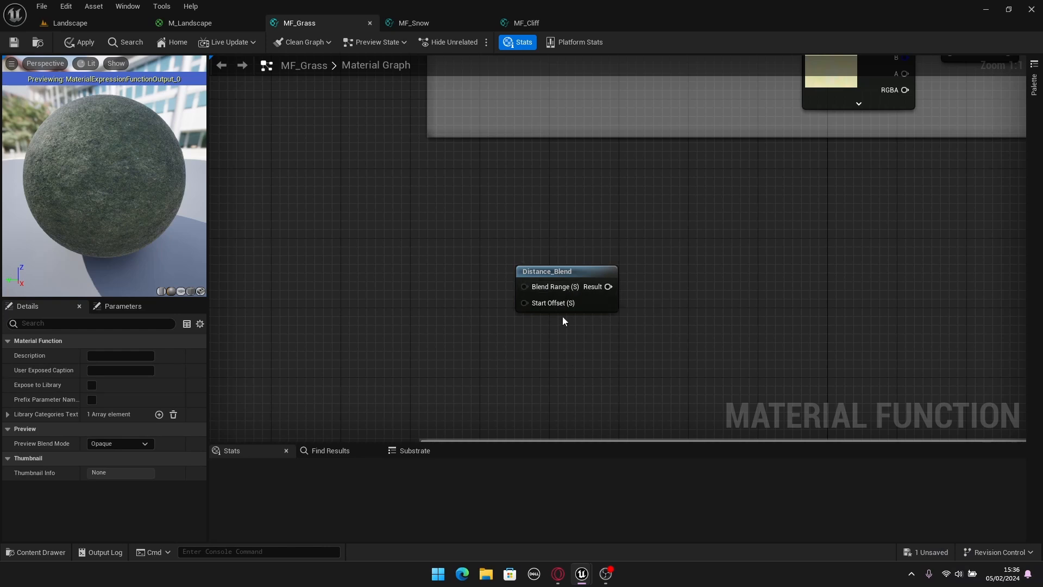
Add a scalar parameter named Grass_Blend_Range and place it beside the Distance_Blend inputs.
right_click_drag(505, 344, 650, 249)
right_click_drag(496, 228, 529, 257)
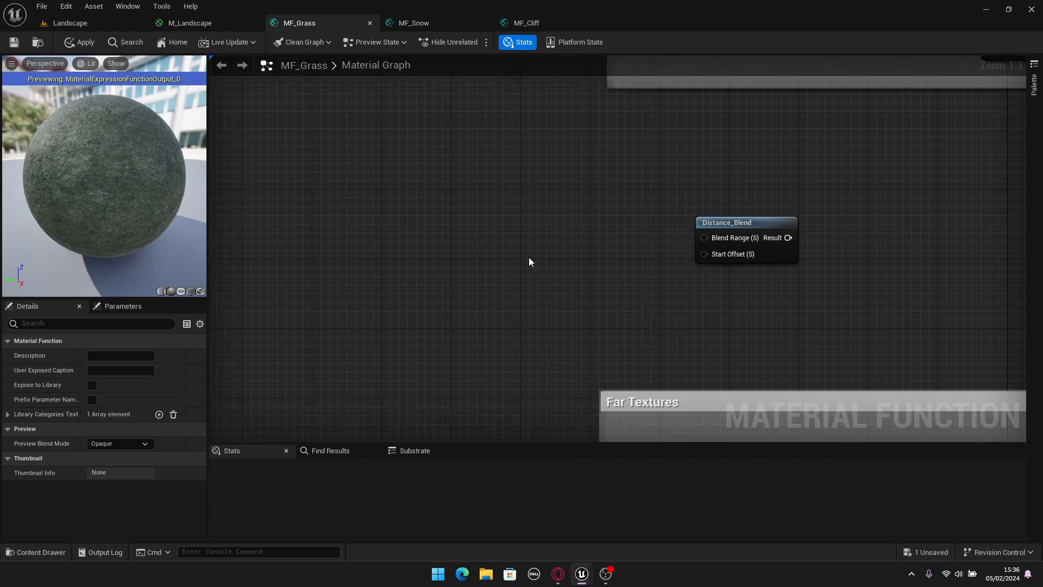
left_click(497, 236)
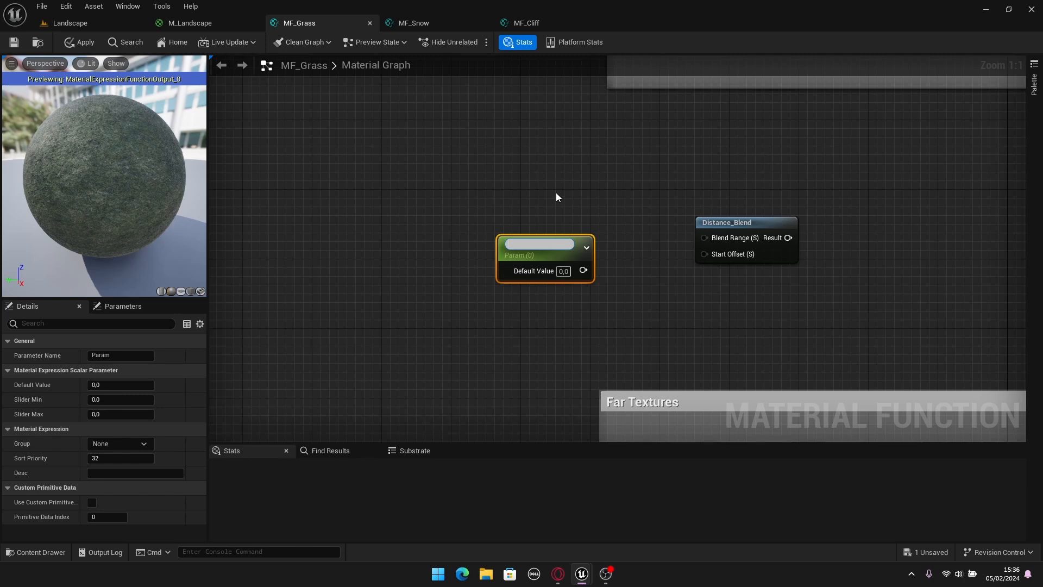
type("Grass_Blend_Range")
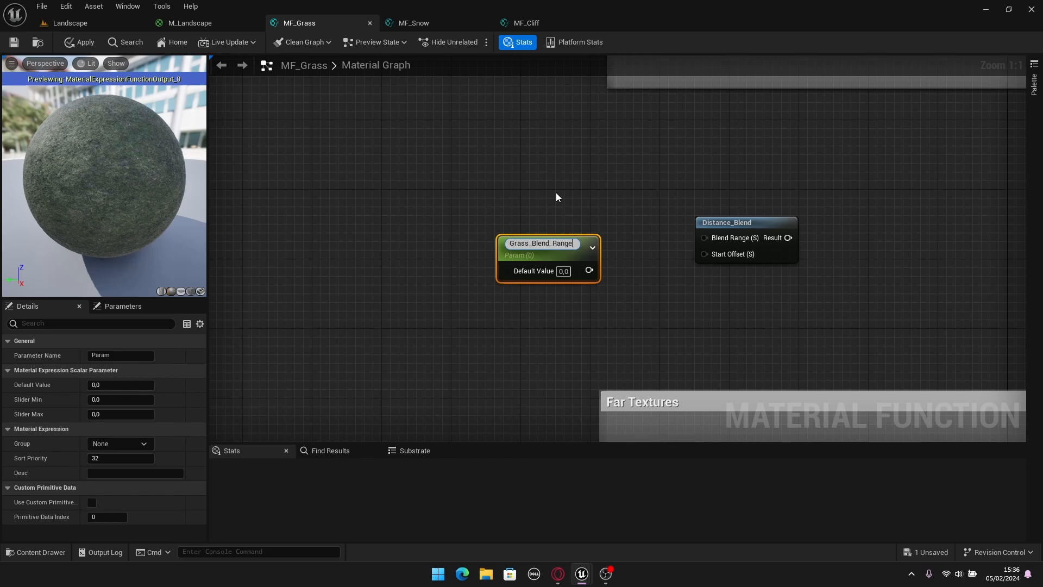
key("Return")
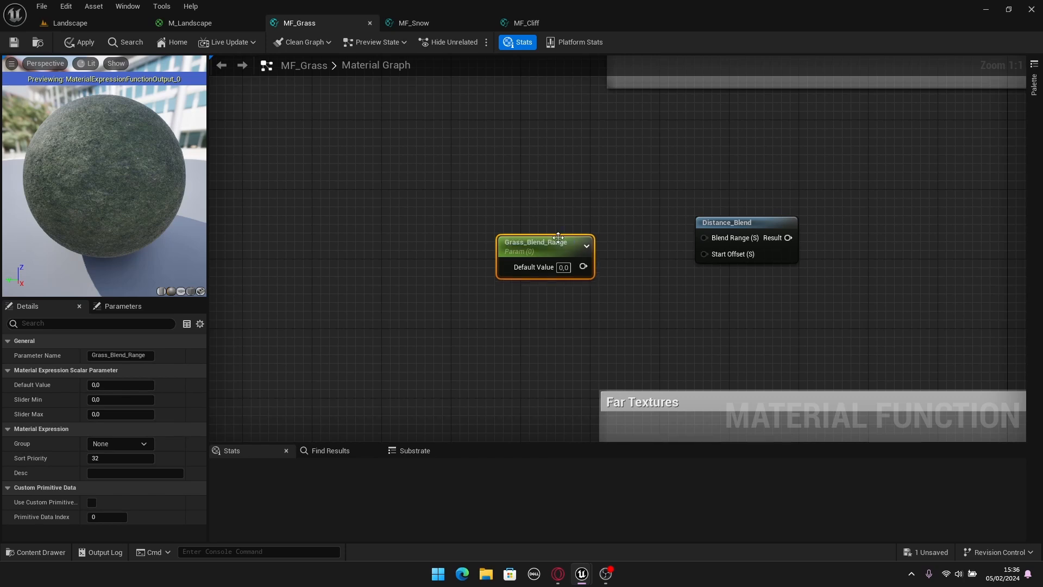
left_click_drag(560, 242, 564, 207)
double_click(543, 206)
Set Grass_Blend_Range's default value to 100 and connect it to Distance_Blend's Blend Range input.
left_click(588, 269)
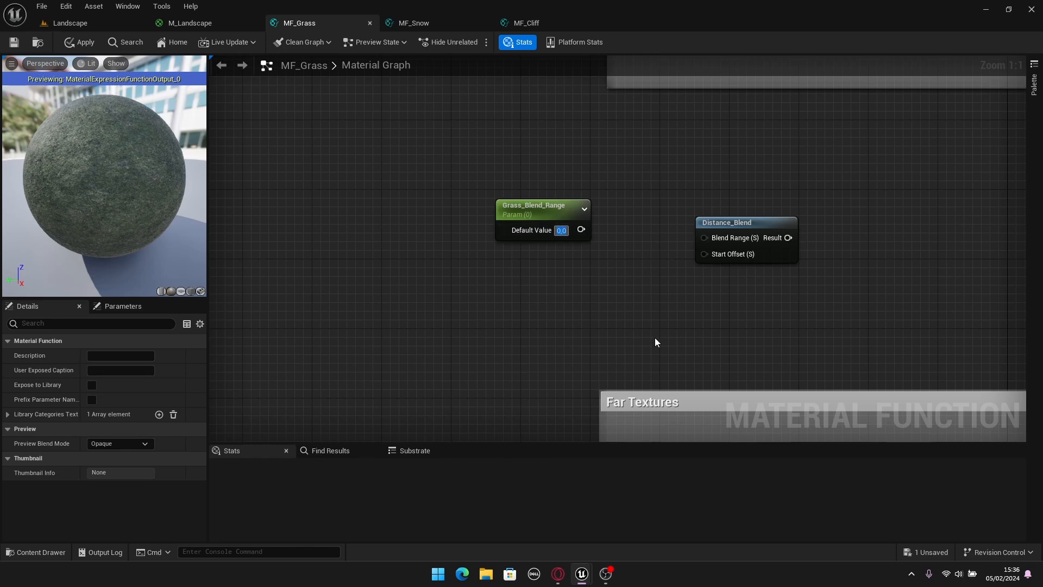
type("100")
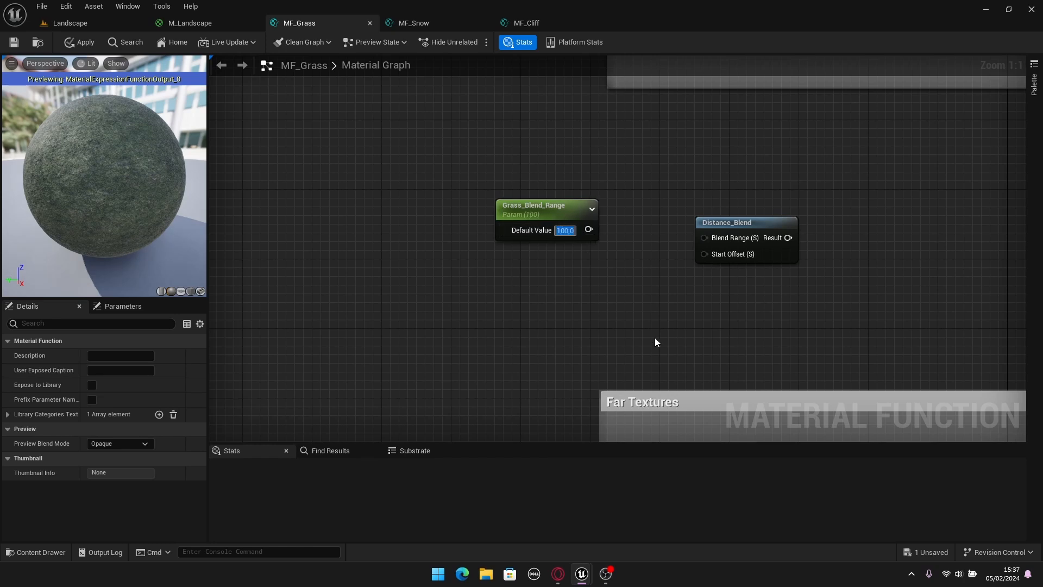
key("Return")
left_click_drag(591, 234, 704, 237)
Add a scalar parameter named Grass_Start_Offset below Grass_Blend_Range with a default value of -1000.
left_click(504, 271)
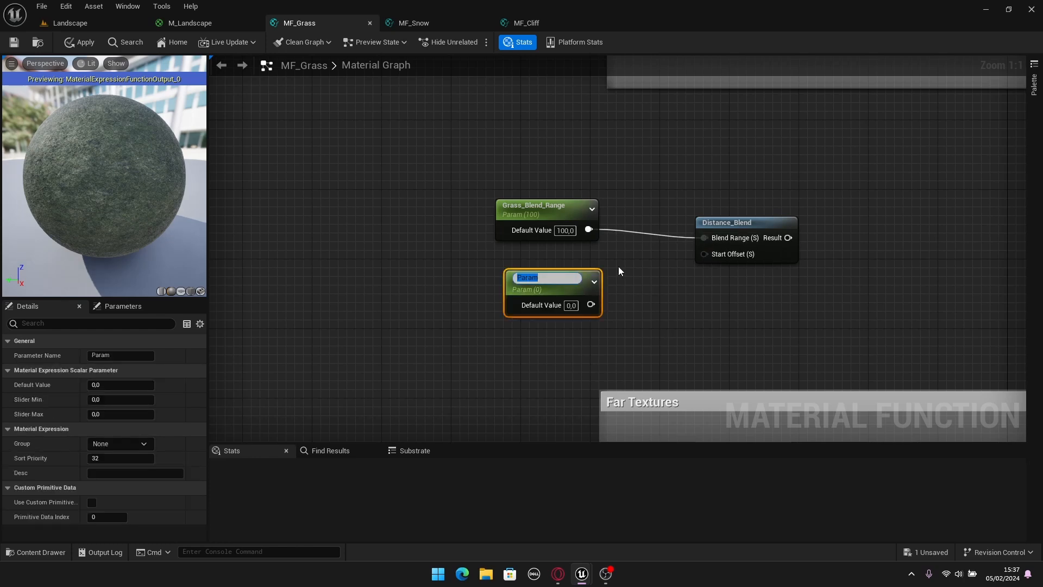
type("Grass_Start_Offset")
key("Return")
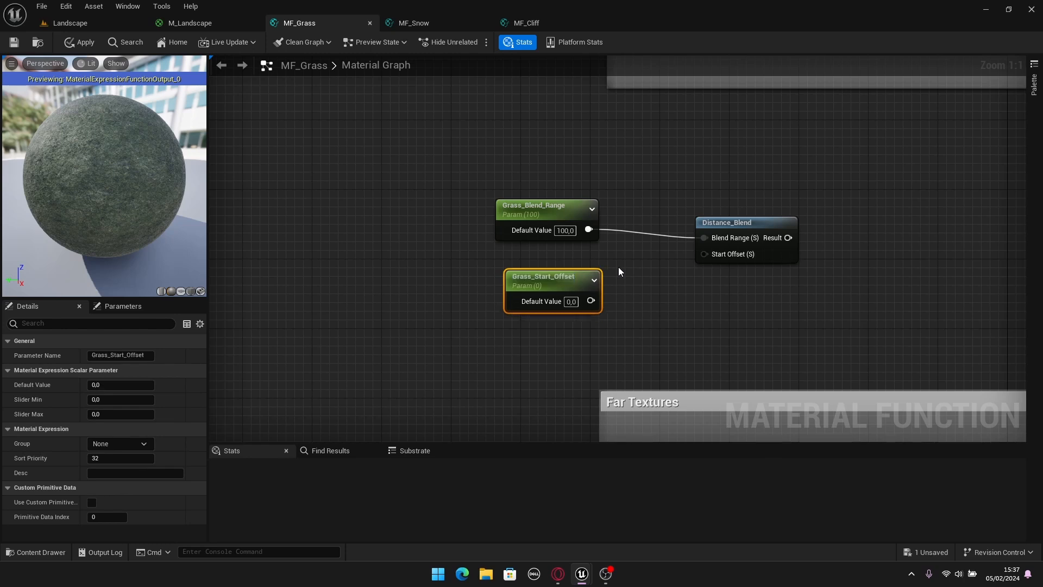
left_click(571, 302)
type("-1000")
key("Return")
left_click(677, 371)
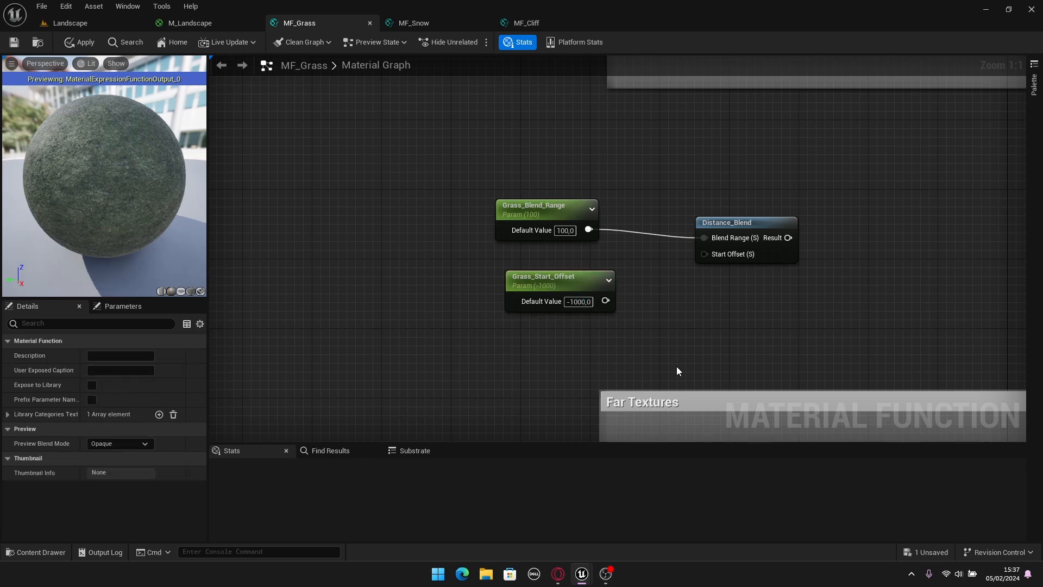
Align Grass_Start_Offset directly under Grass_Blend_Range and connect it to Distance_Blend's Start Offset input.
left_click_drag(575, 282, 566, 262)
left_click(741, 267)
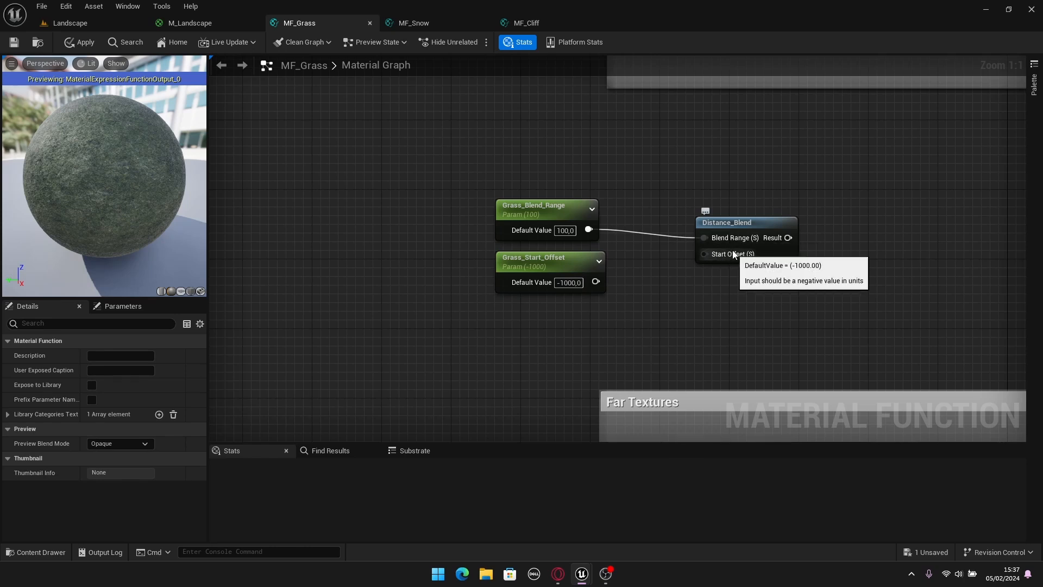
left_click_drag(595, 281, 705, 254)
Group Grass_Blend_Range, Grass_Start_Offset and Distance_Blend in a comment box titled Distance Blend.
scroll(752, 296, "down", 2)
right_click_drag(804, 283, 675, 309)
scroll(675, 309, "up", 2)
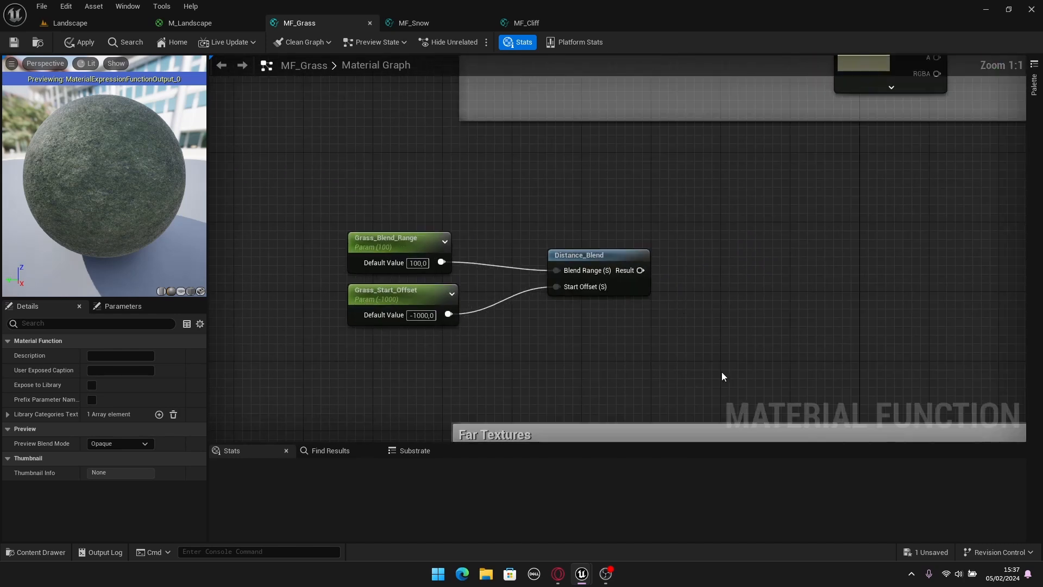
left_click_drag(721, 371, 413, 198)
left_click(564, 195)
left_click_drag(750, 187, 288, 389)
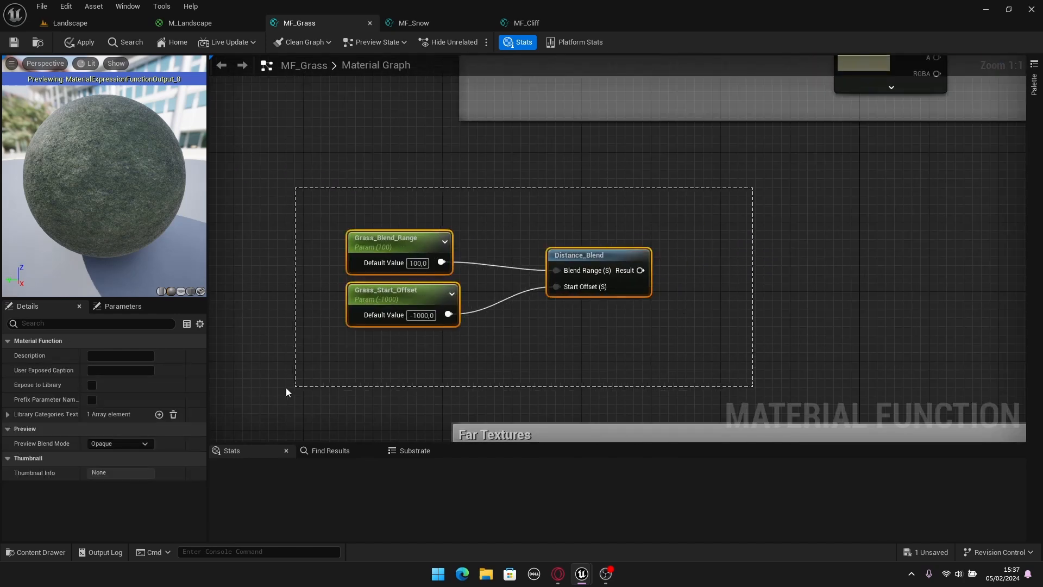
scroll(627, 345, "down", 1)
left_click(630, 346)
left_click_drag(732, 196, 386, 374)
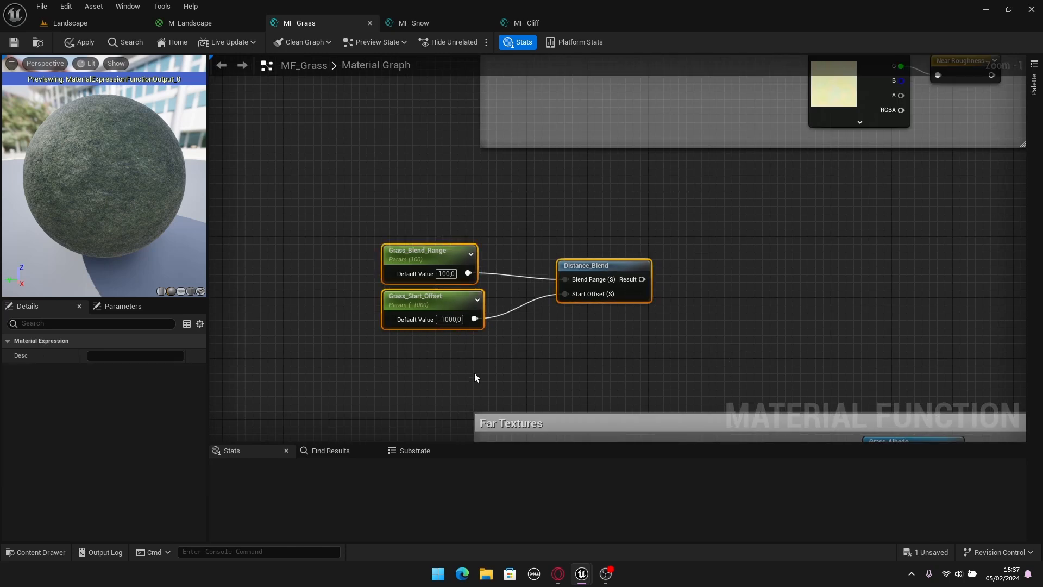
key("c")
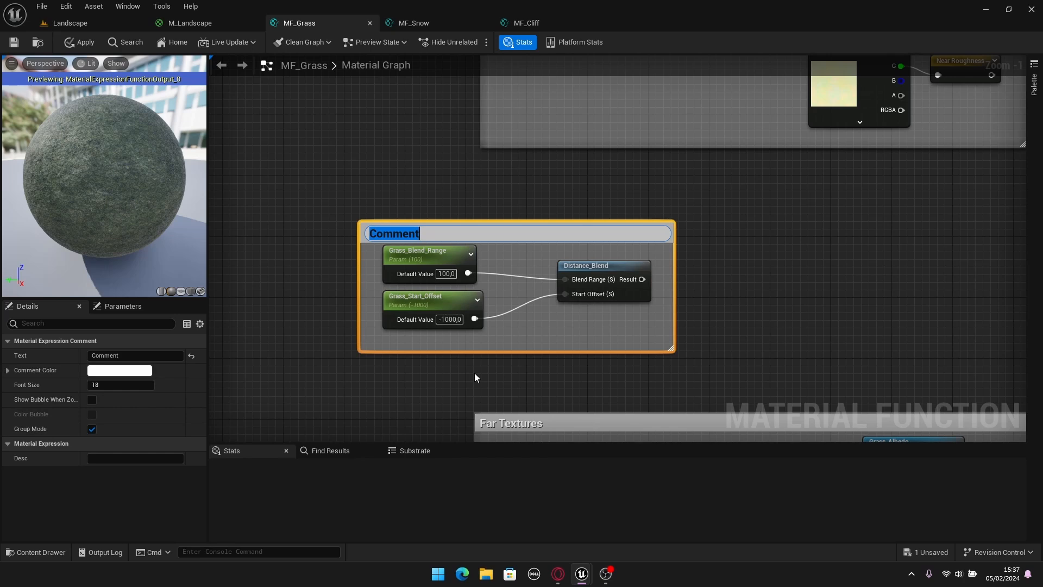
type("Distanec")
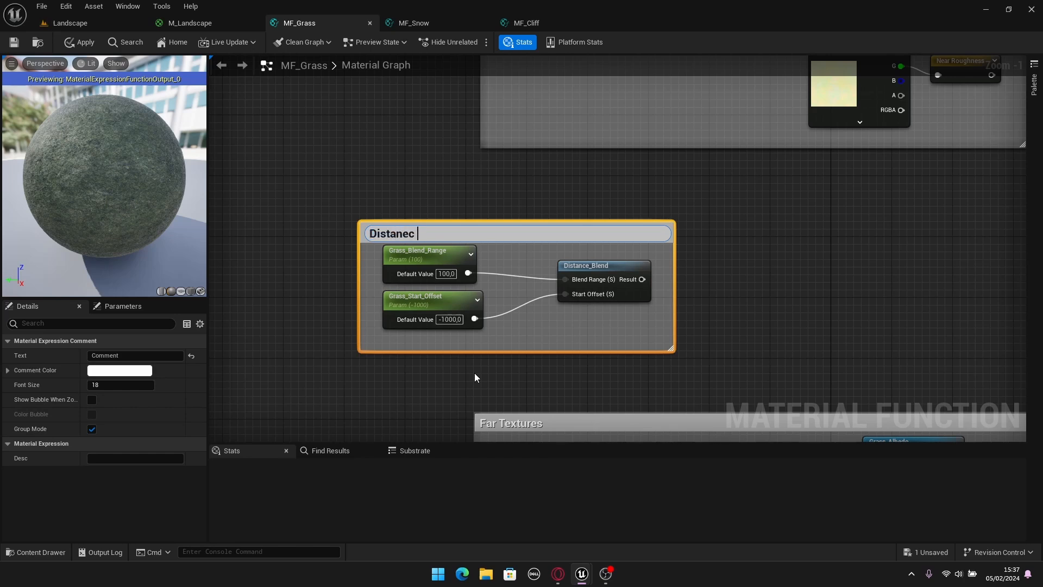
key("BackSpace")
key("BackSpace")
type("ce Blend")
key("Return")
Center the Distance Blend comment box between the near and far texture groups.
left_click(833, 317)
scroll(796, 276, "down", 5)
right_click_drag(796, 275, 658, 268)
scroll(658, 267, "up", 1)
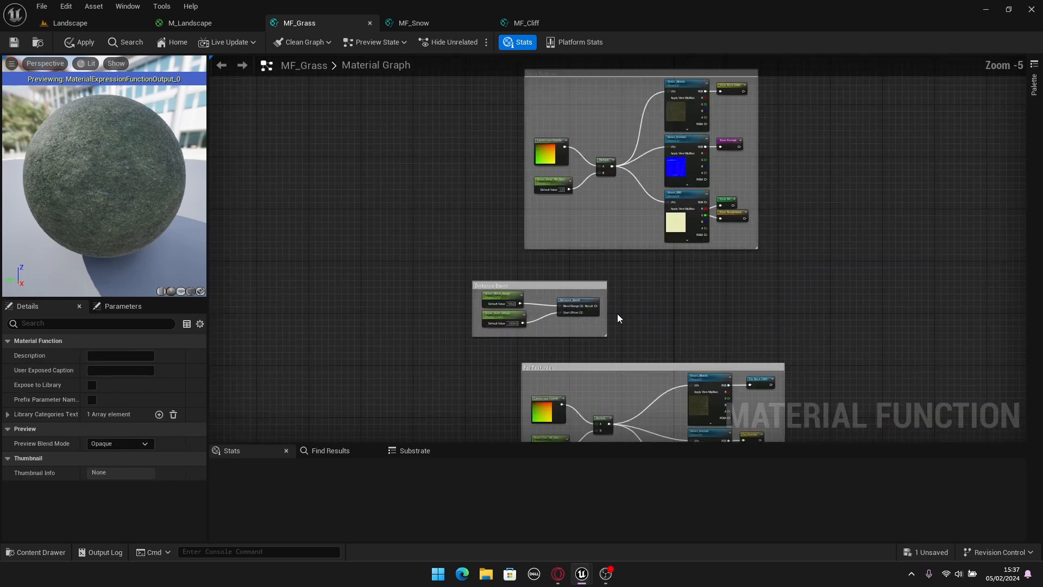
left_click(591, 289)
left_click_drag(591, 289, 695, 283)
left_click(647, 285)
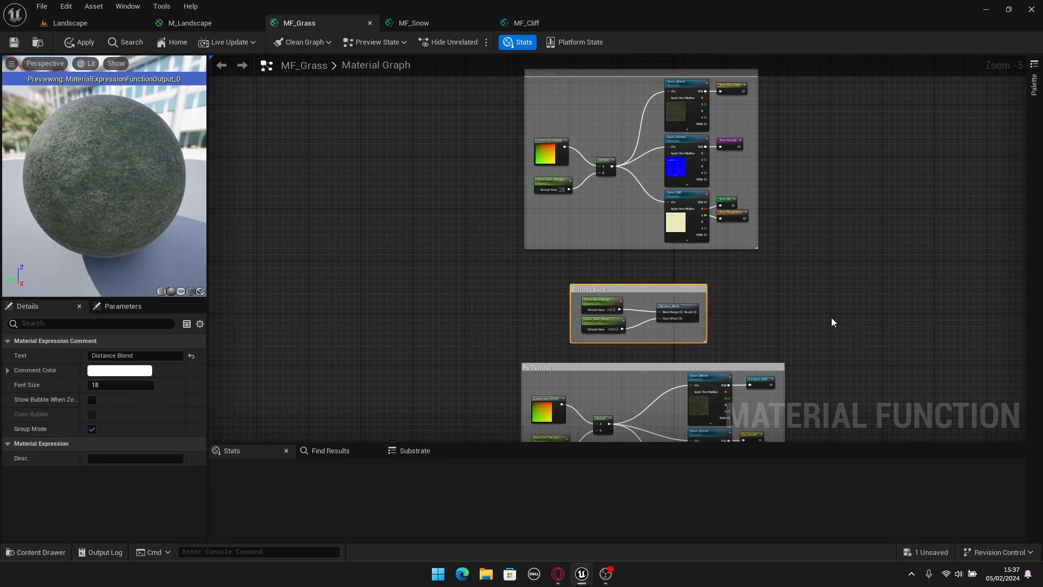
Delete the Near Base Color, Near Normal, Near AO and Near Roughness reroutes feeding the SetMaterialAttributes node.
left_click(831, 317)
right_click_drag(832, 317, 676, 315)
scroll(624, 292, "down", 1)
right_click_drag(624, 291, 603, 202)
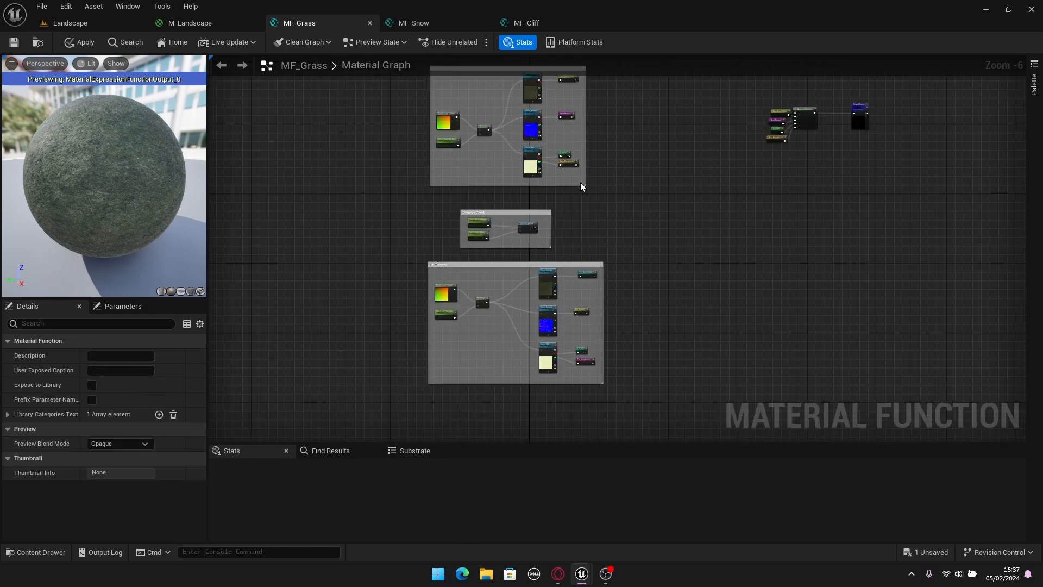
right_click_drag(667, 197, 523, 261)
scroll(721, 186, "up", 5)
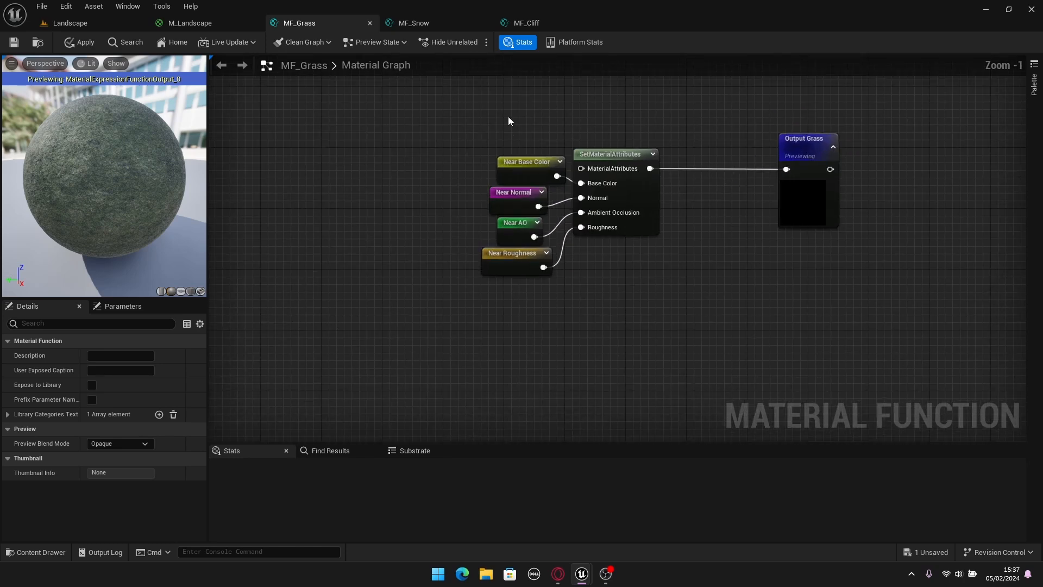
left_click_drag(502, 111, 531, 361)
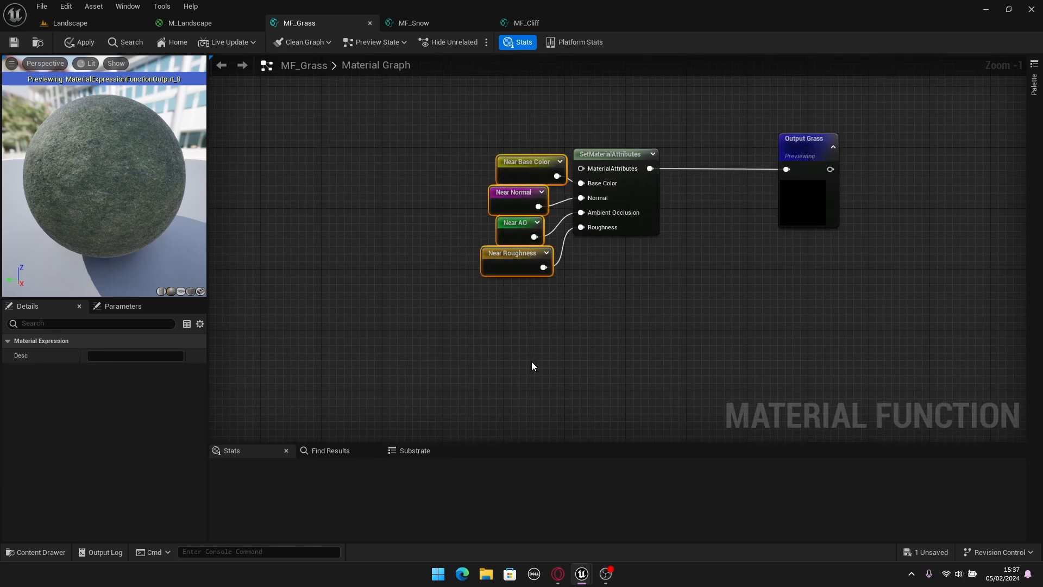
key("Delete")
Move the Output Grass node further away from SetMaterialAttributes to make room in the graph.
scroll(673, 343, "down", 2)
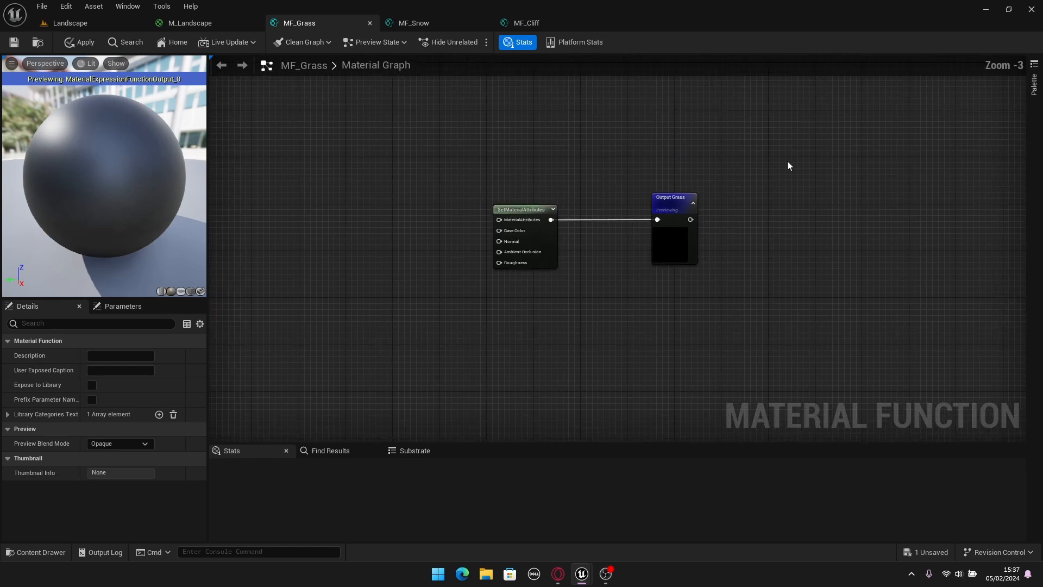
left_click_drag(674, 198, 809, 200)
left_click(771, 161)
scroll(750, 163, "down", 4)
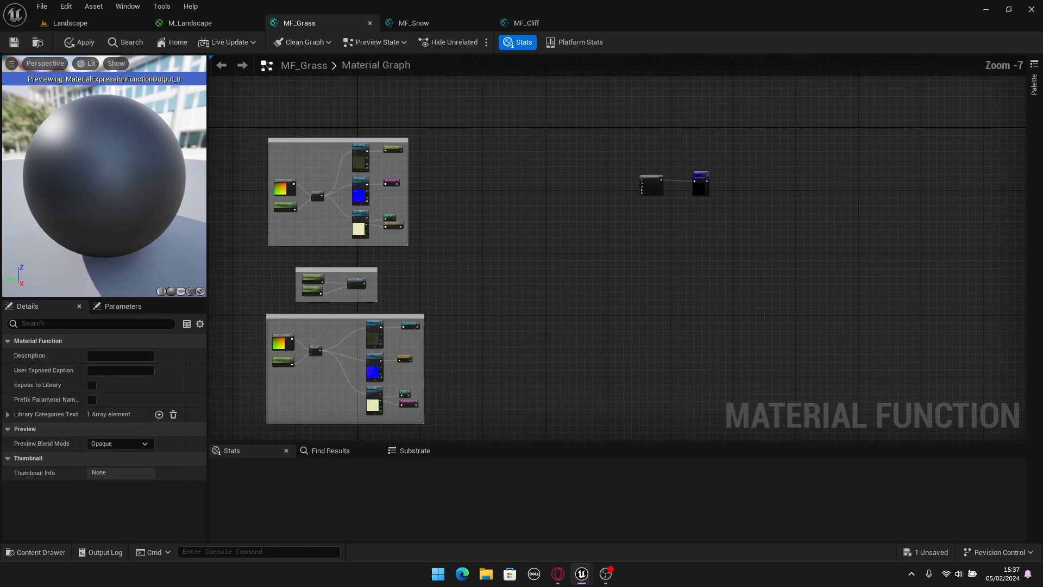
Add a Lerp node in the empty graph area ahead of the SetMaterialAttributes node.
right_click_drag(612, 200, 721, 226)
scroll(721, 226, "up", 3)
scroll(728, 229, "down", 2)
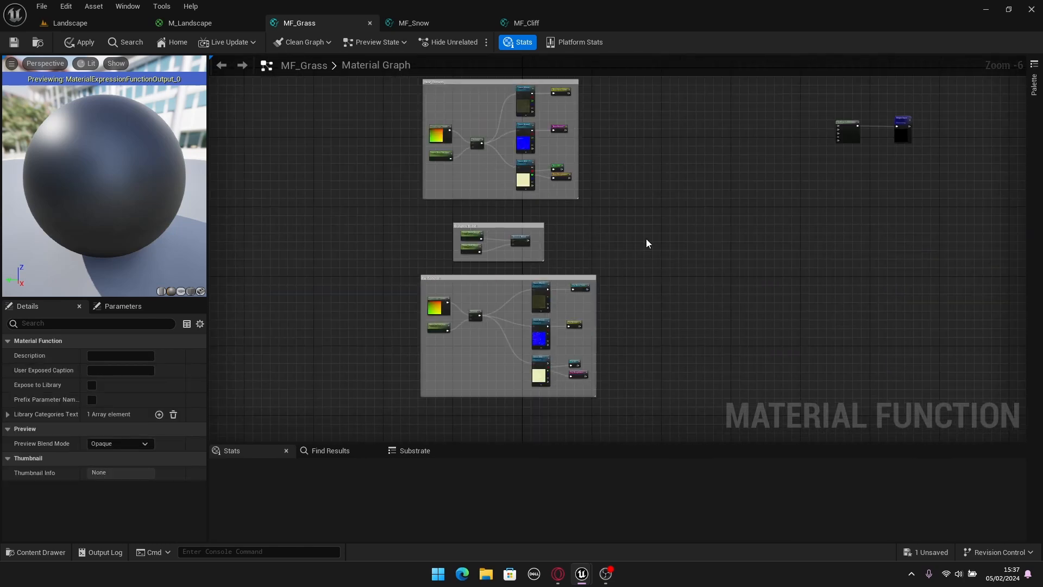
scroll(713, 246, "up", 2)
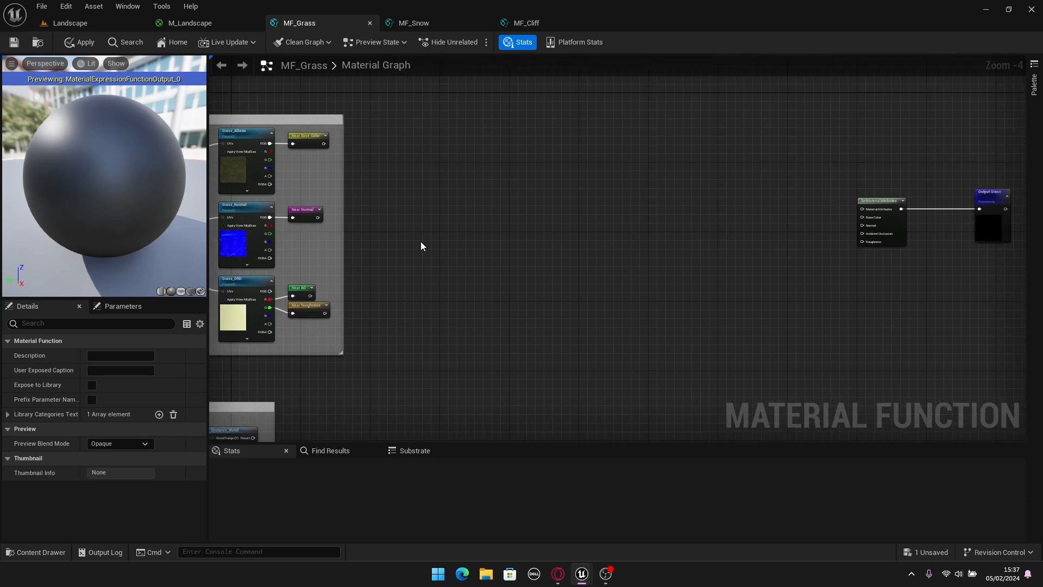
right_click_drag(275, 188, 367, 174)
right_click_drag(810, 257, 659, 287)
scroll(659, 288, "up", 1)
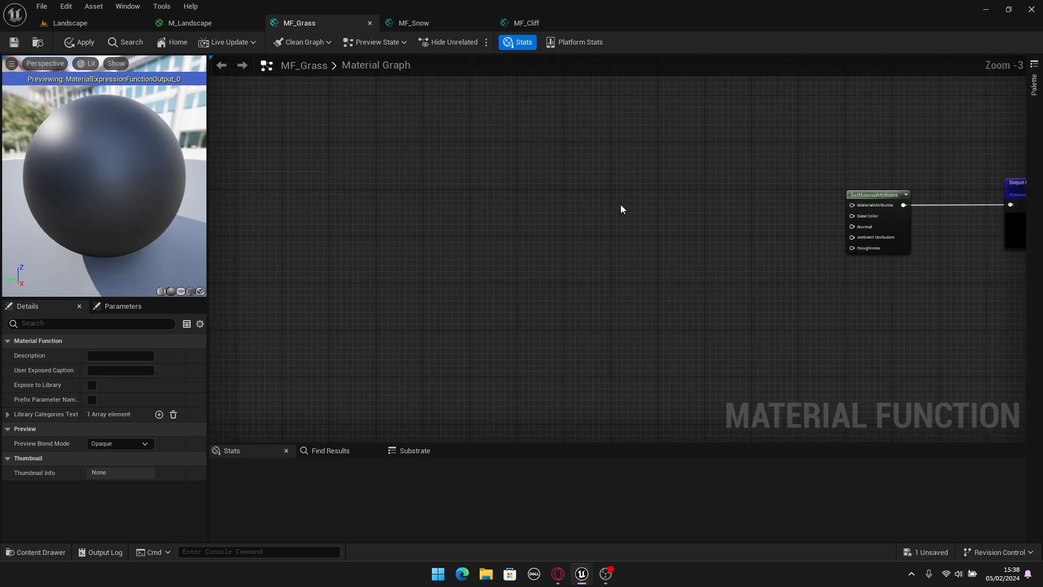
key("l")
left_click(607, 172)
Widen the Distance Blend comment box to make room beside the Distance_Blend function node.
scroll(514, 164, "down", 2)
right_click_drag(482, 195, 695, 248)
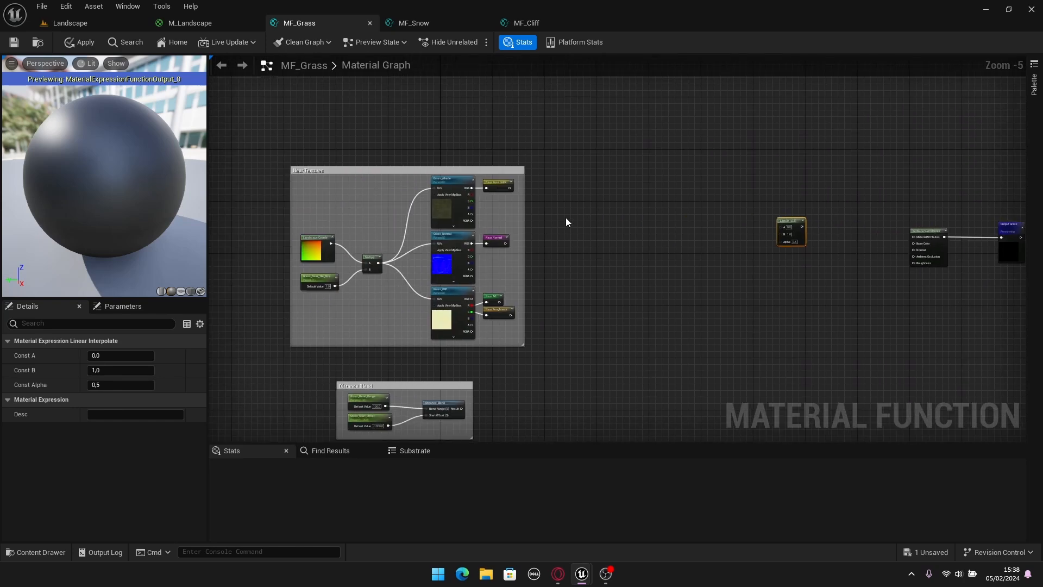
scroll(481, 194, "up", 3)
right_click_drag(724, 216, 279, 219)
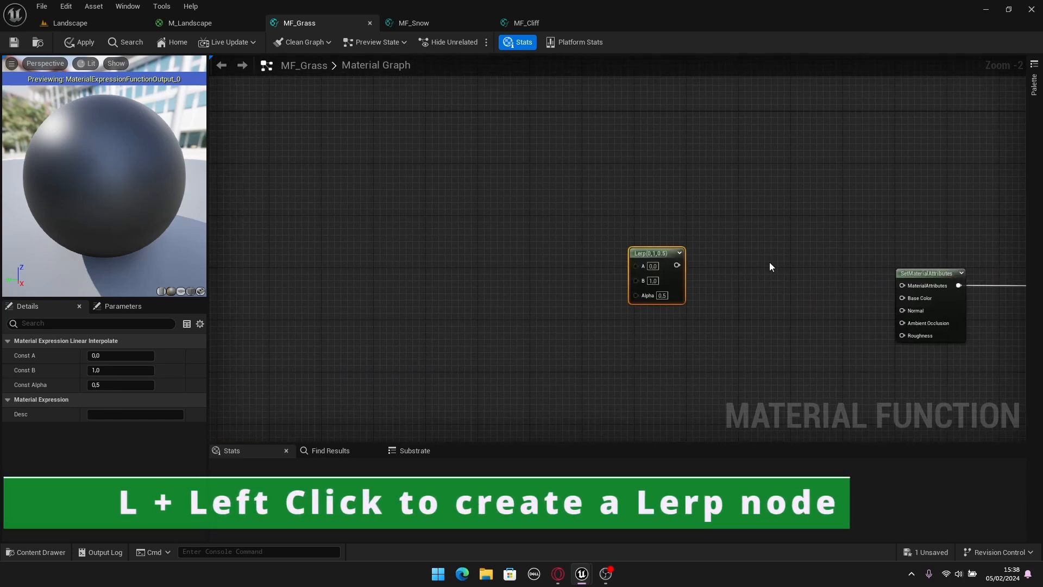
scroll(771, 262, "up", 2)
right_click_drag(771, 262, 891, 195)
scroll(837, 235, "down", 5)
right_click_drag(532, 355, 609, 302)
scroll(609, 302, "up", 1)
right_click_drag(572, 363, 563, 258)
scroll(530, 270, "up", 3)
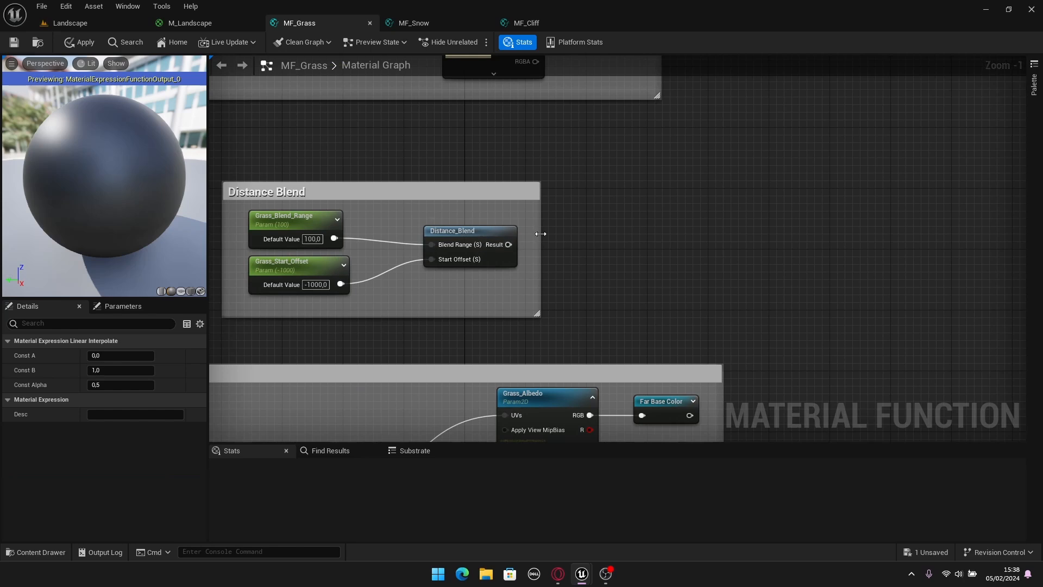
left_click_drag(541, 233, 641, 238)
left_click(665, 239)
Add a named reroute declaration called Distance_Blend in the comment box, fed by the Distance_Blend function's result, and fit the box around it.
right_click(573, 259)
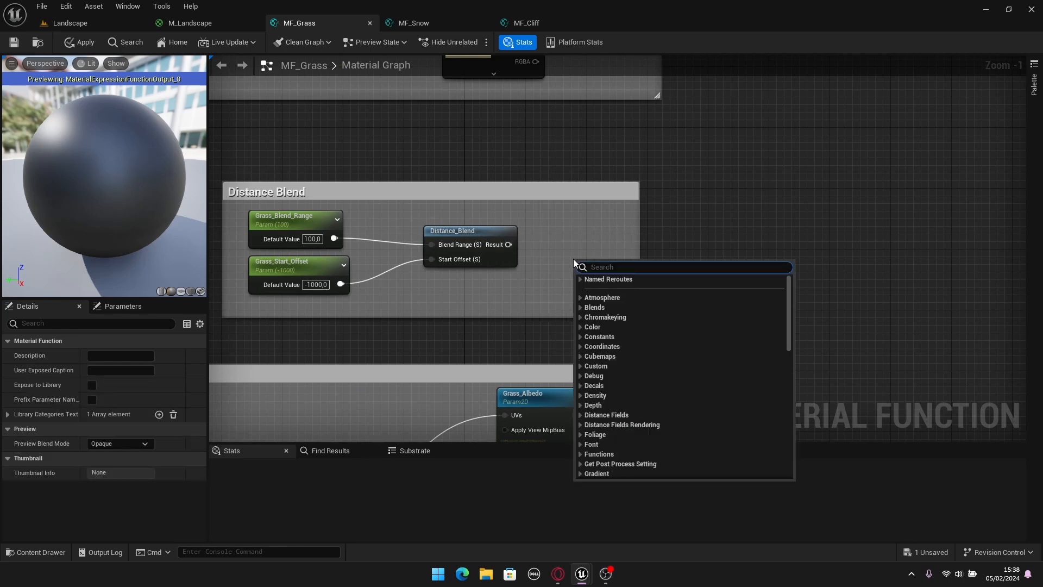
type("named")
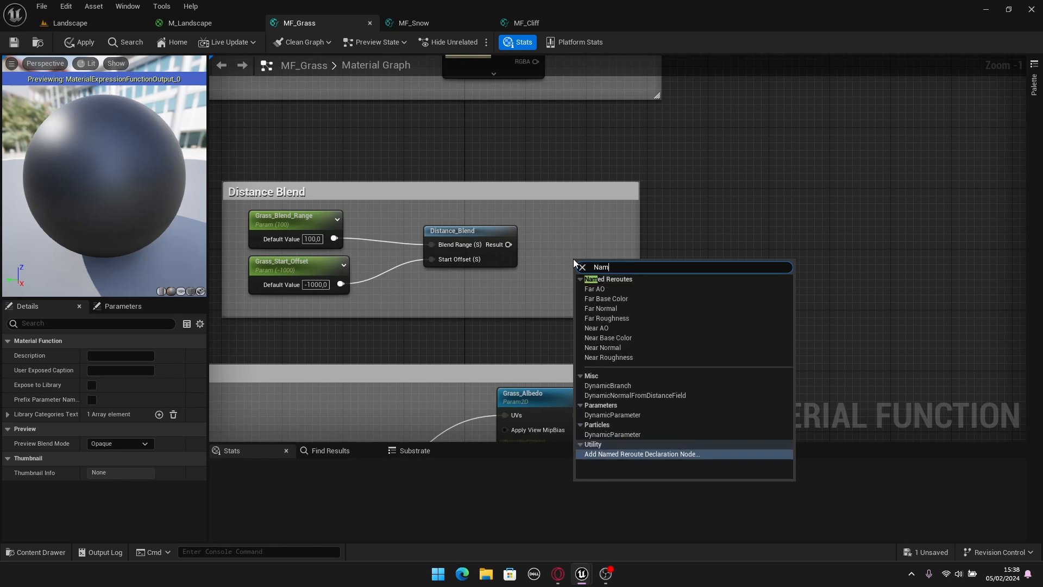
key("Return")
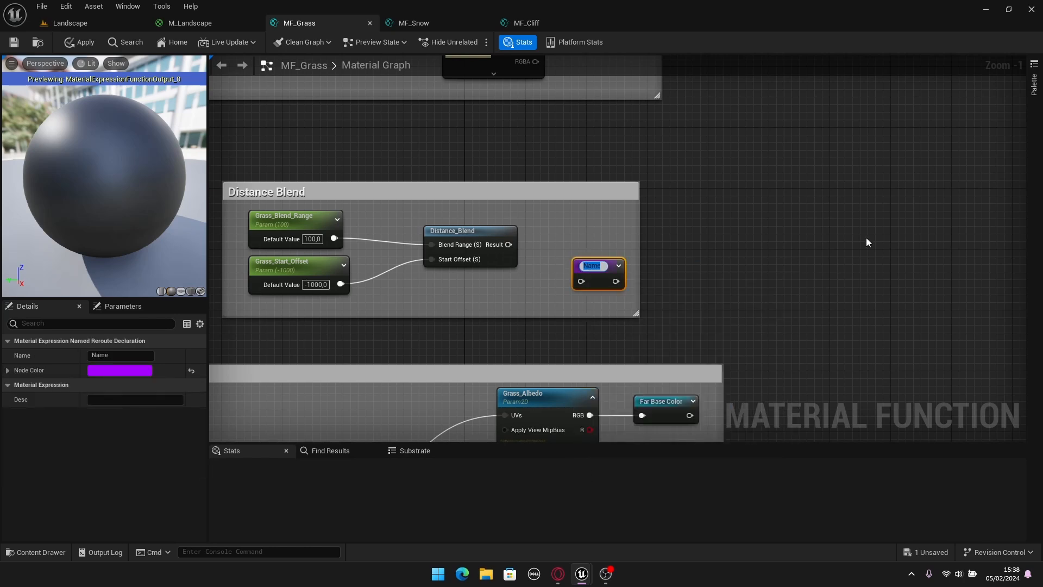
type("Distance_B")
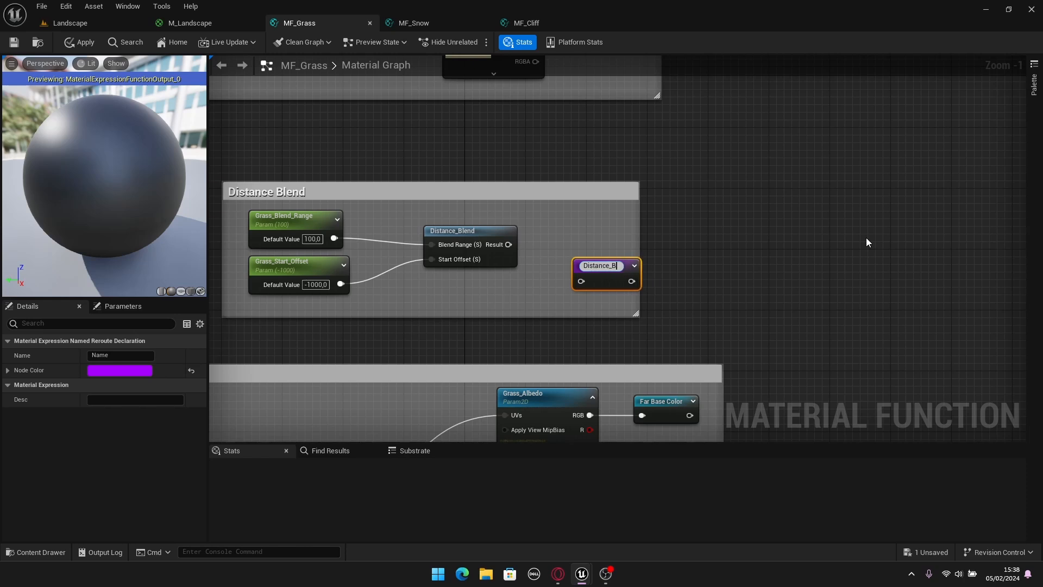
type("lend")
key("Return")
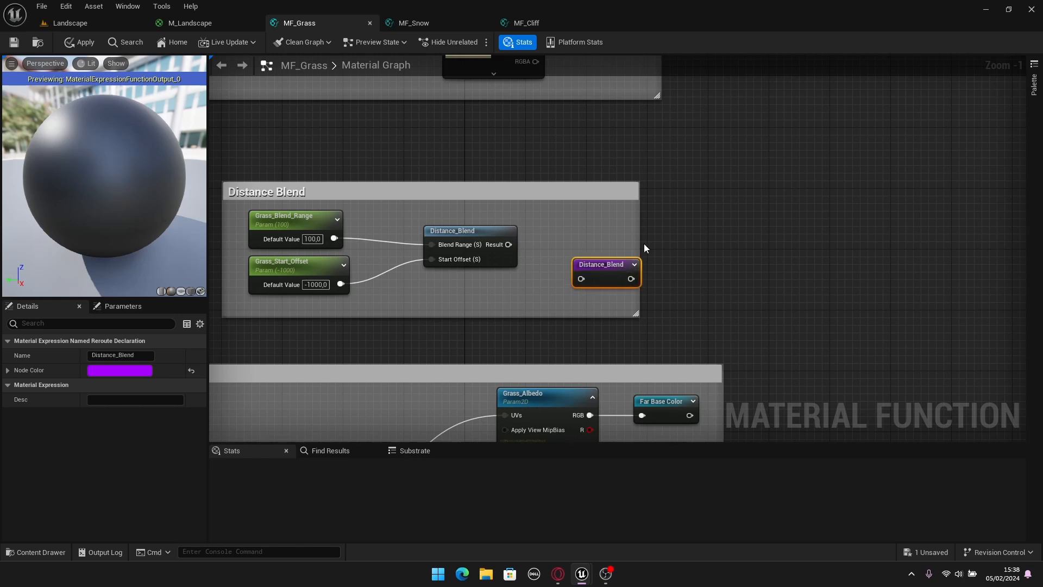
left_click_drag(509, 245, 559, 237)
left_click_drag(640, 236, 632, 235)
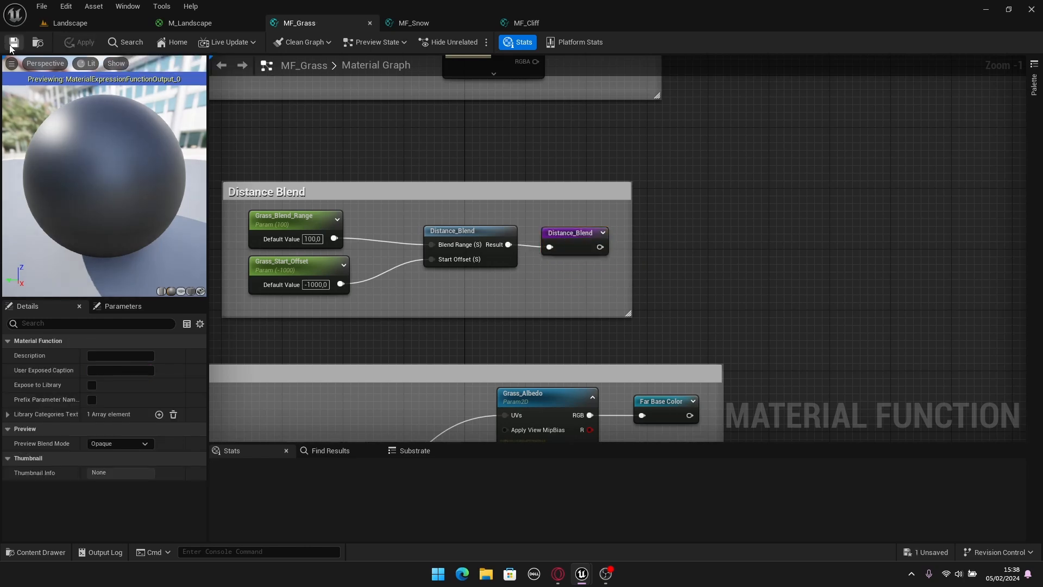
Place a Distance_Blend named reroute beside the Lerp node and connect it to the Lerp's Alpha.
scroll(739, 241, "down", 5)
right_click_drag(788, 214, 529, 313)
scroll(737, 188, "up", 6)
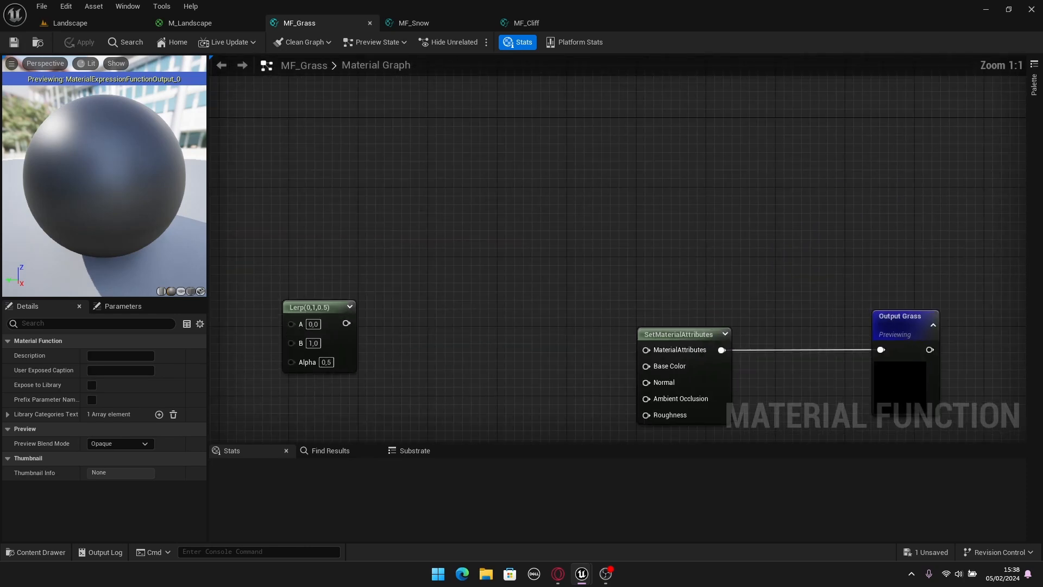
right_click_drag(416, 284, 821, 215)
right_click_drag(578, 231, 598, 233)
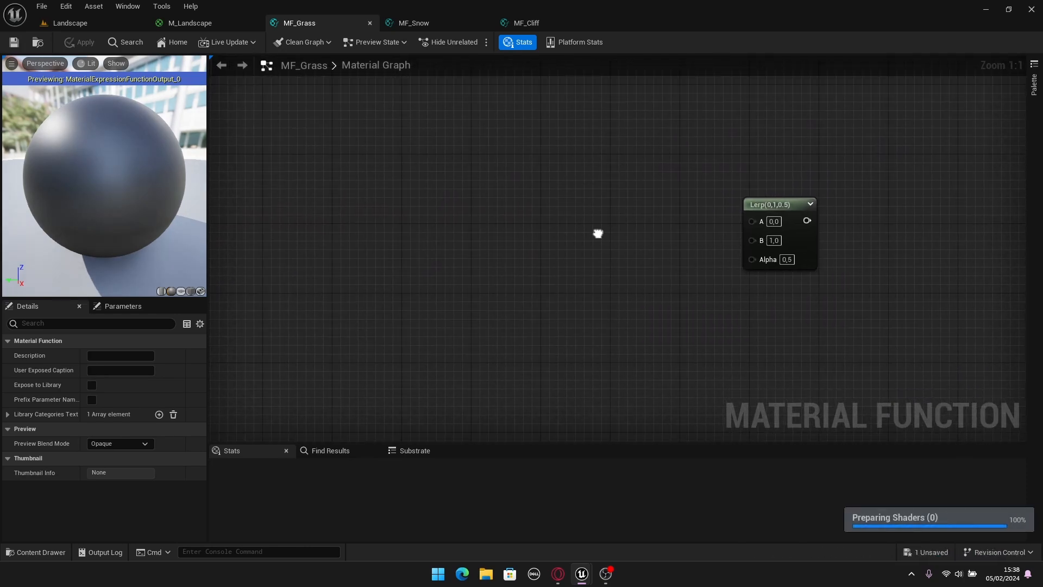
right_click(564, 292)
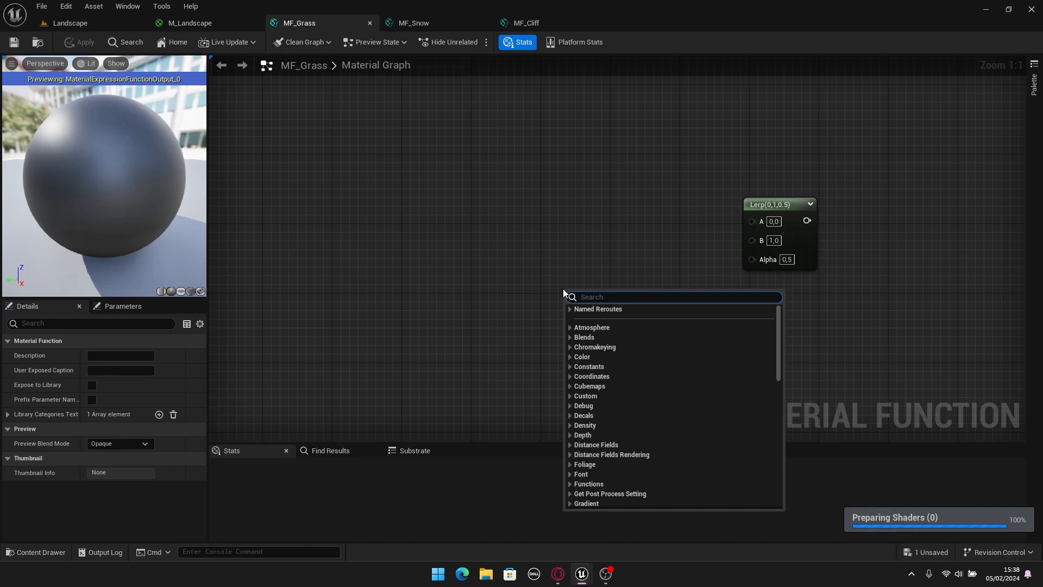
type("Disata")
key("BackSpace")
type("tance")
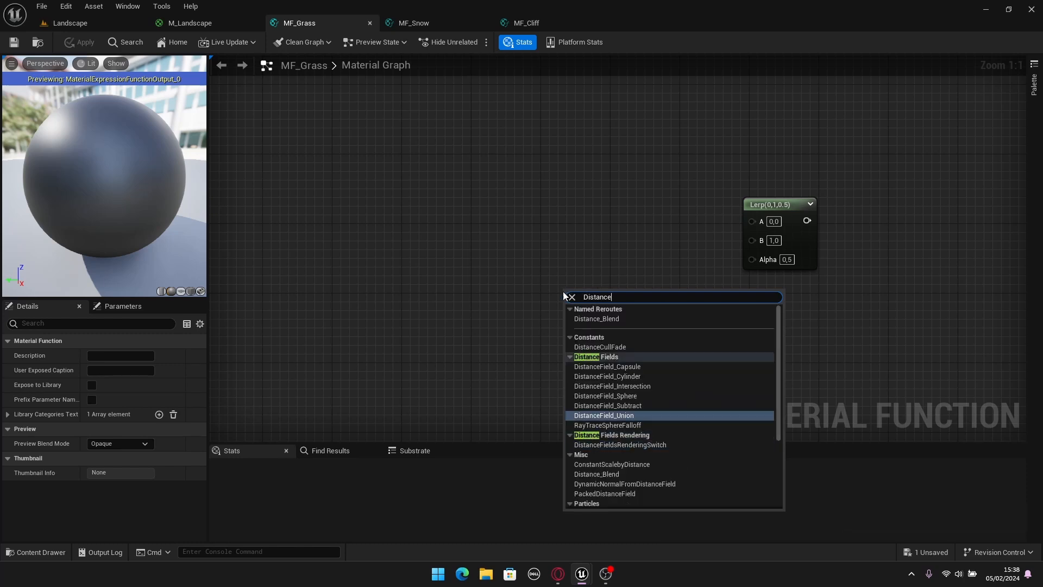
left_click(603, 319)
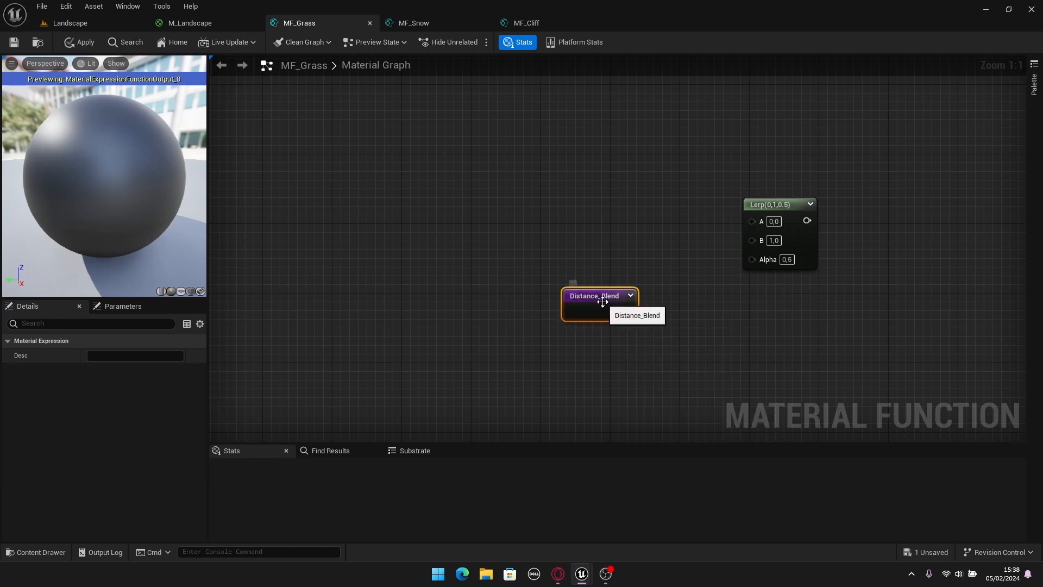
left_click_drag(631, 318, 752, 264)
right_click_drag(680, 241, 653, 289)
left_click_drag(578, 358, 622, 332)
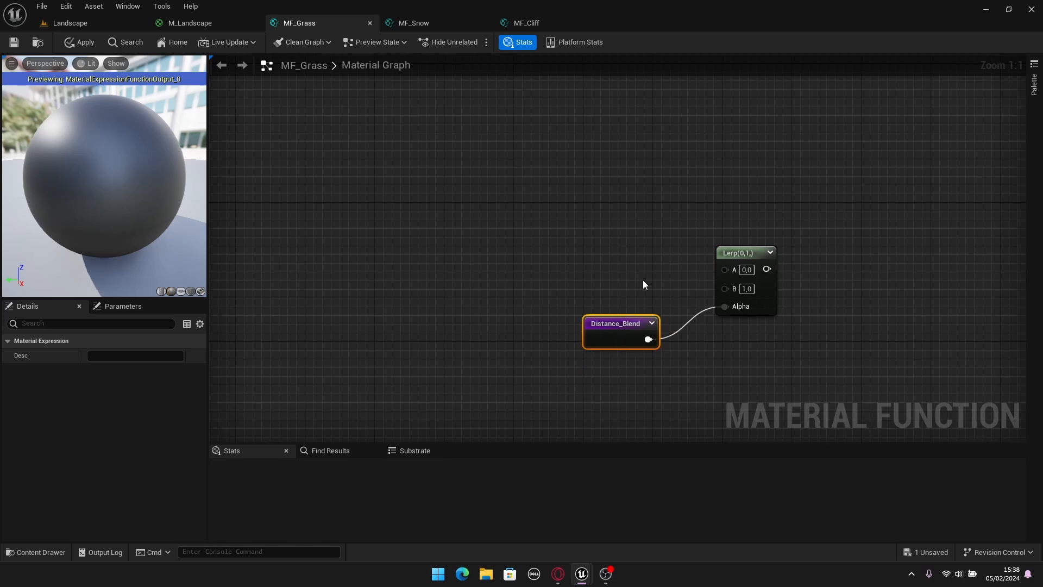
Place a Near Base Color named reroute above Distance_Blend and connect it to the Lerp's A input.
left_click(643, 285)
right_click(594, 245)
type("Near")
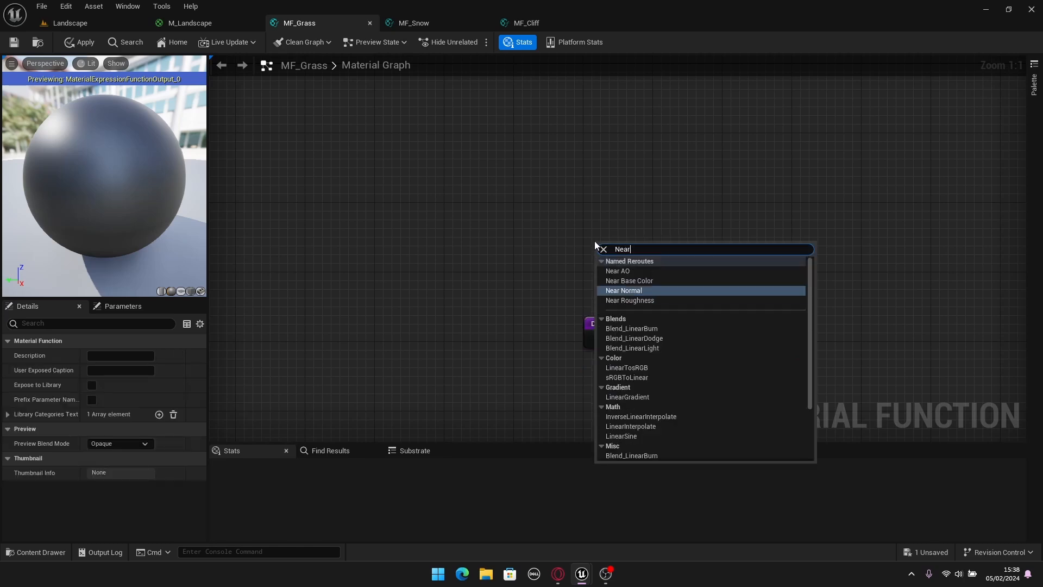
type(" te")
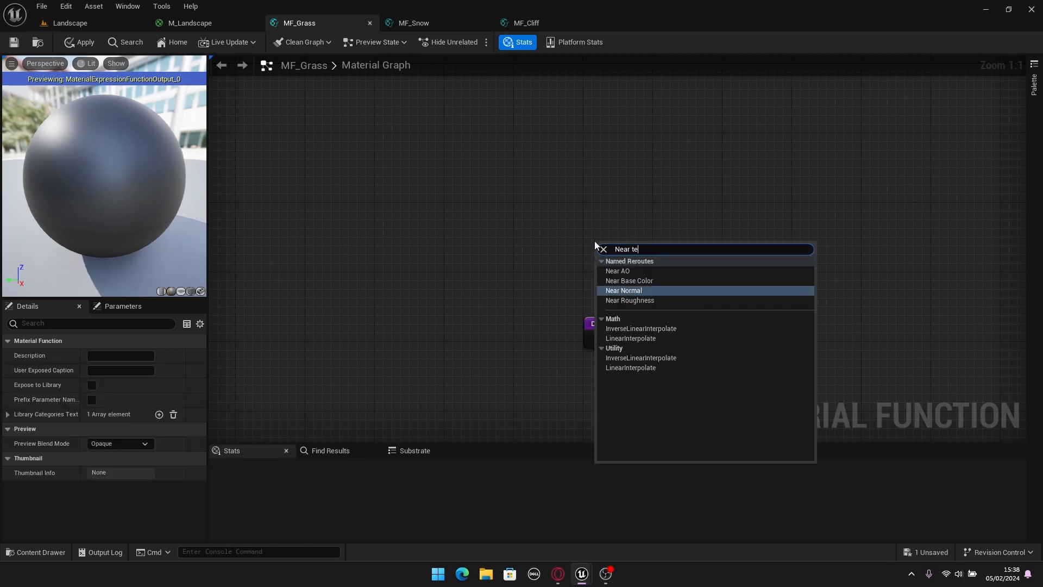
key("BackSpace")
key("BackSpace")
key("BackSpace")
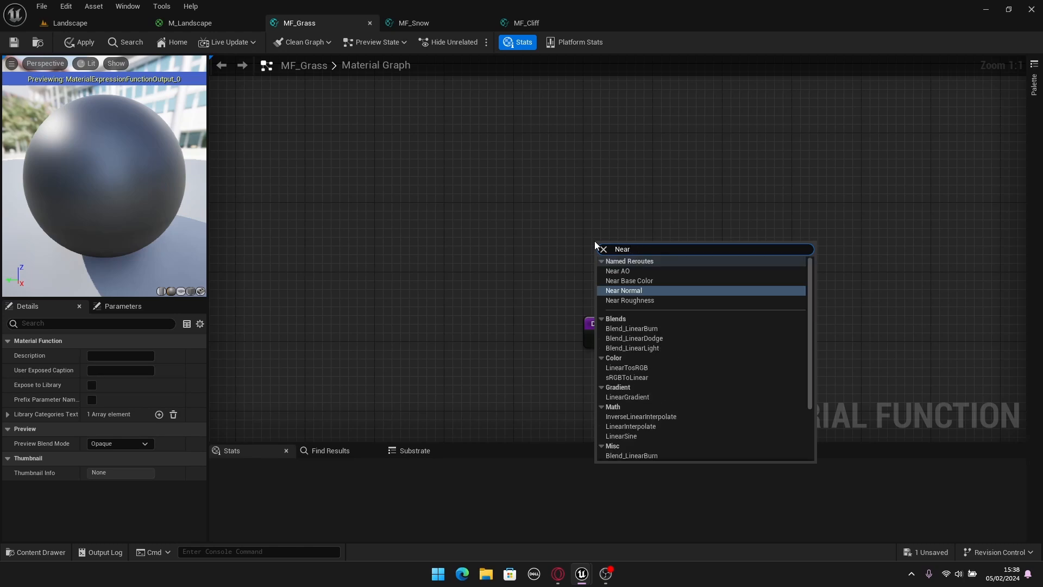
type("Base")
key("Return")
left_click_drag(660, 264, 722, 269)
left_click_drag(636, 266, 609, 248)
left_click(592, 264)
Place a Far Base Color named reroute between the other two and connect it to the Lerp's B input.
right_click(591, 293)
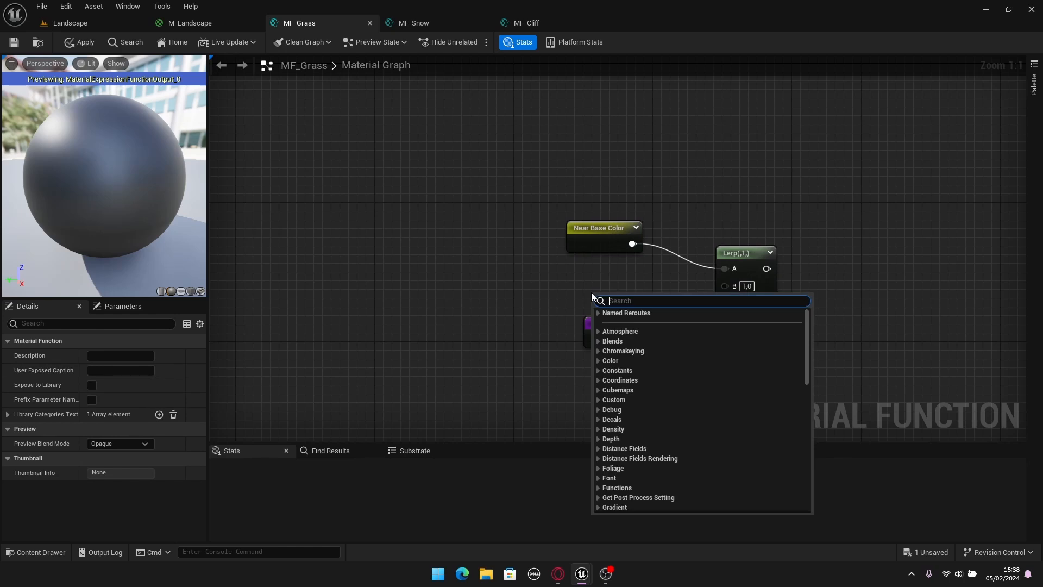
type("Far B")
key("Return")
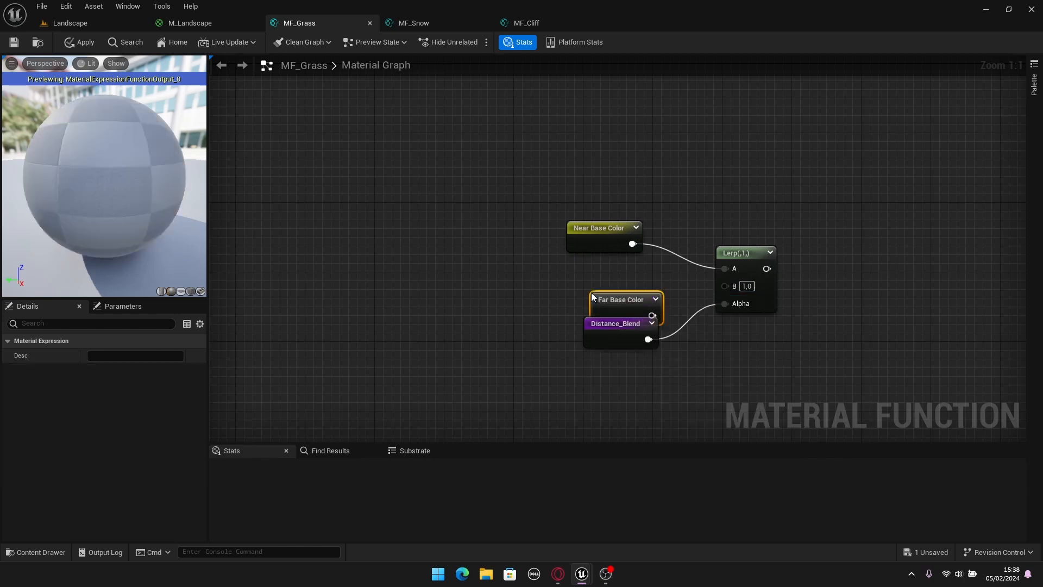
left_click_drag(593, 295, 569, 267)
left_click_drag(628, 286, 725, 285)
Connect the Lerp's output to Base Color on SetMaterialAttributes and move the Lerp with its three reroutes closer to that node.
right_click_drag(870, 274, 644, 261)
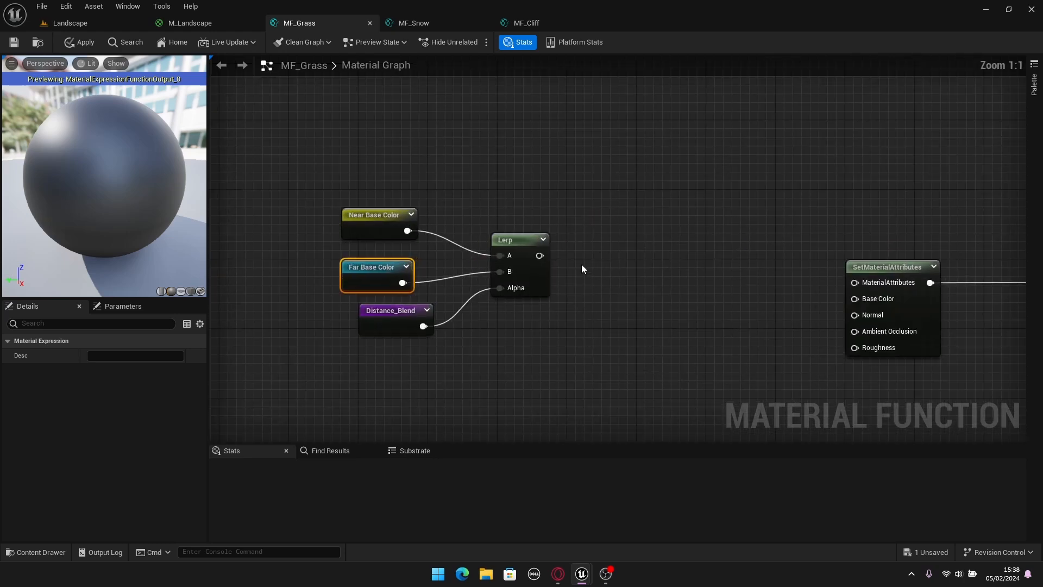
left_click_drag(544, 258, 859, 299)
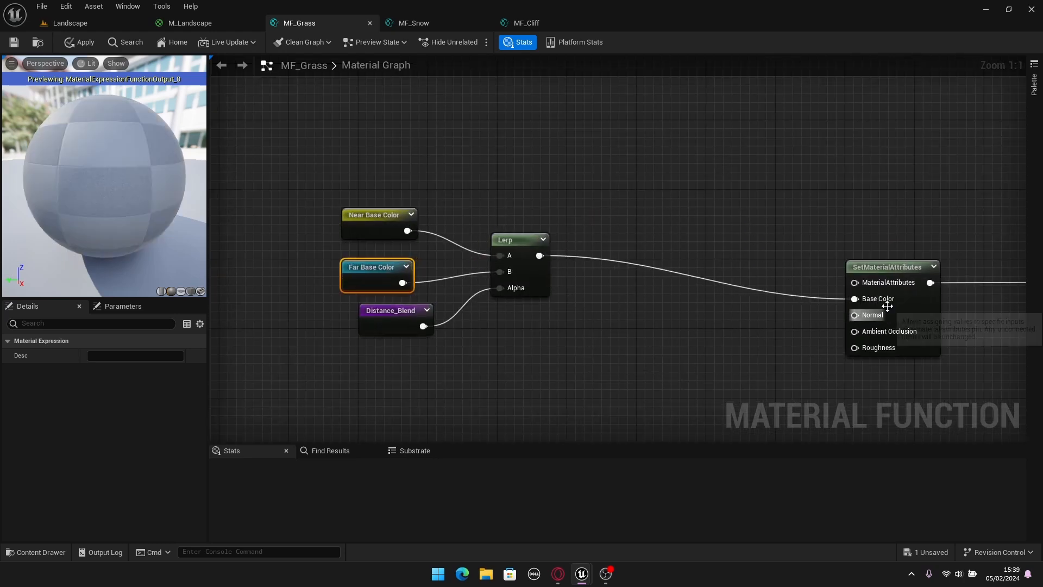
left_click_drag(598, 133, 408, 315)
left_click_drag(536, 240, 682, 198)
left_click(768, 162)
Add a second Lerp below the base color Lerp and feed its Alpha from a copy of the Distance_Blend reroute.
scroll(380, 253, "down", 5)
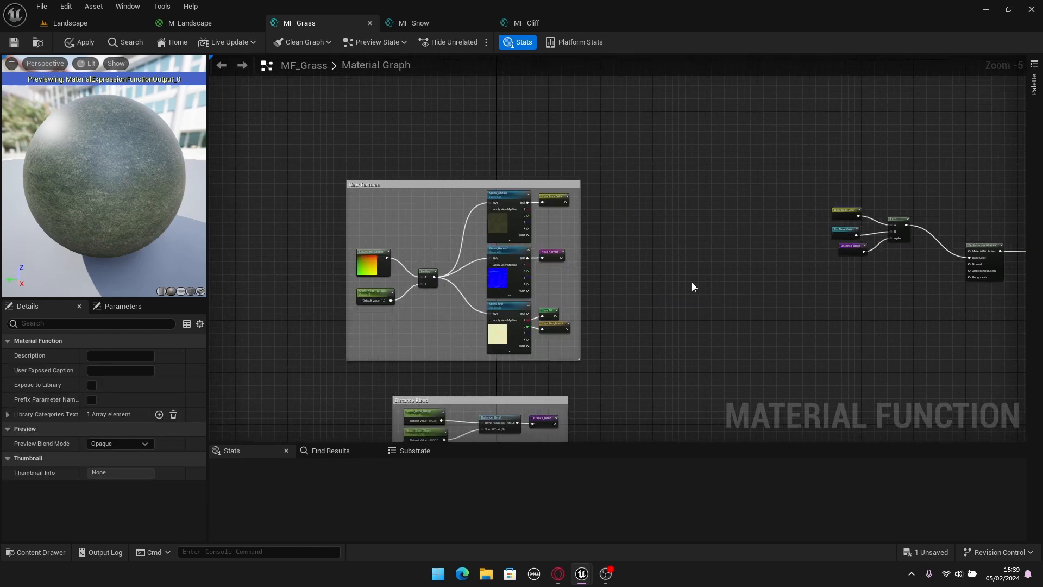
scroll(692, 282, "up", 5)
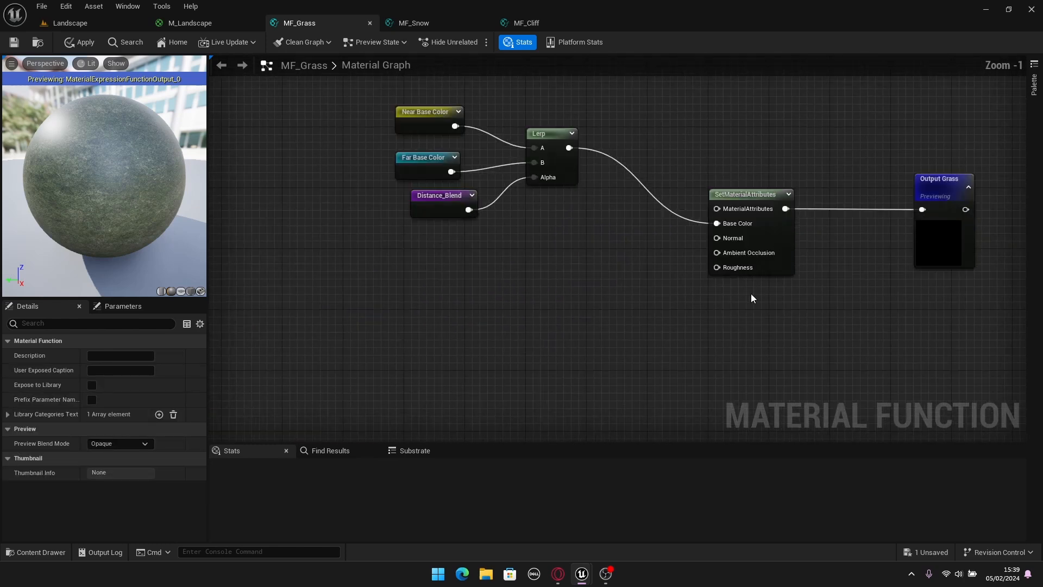
left_click(613, 254)
left_click(550, 235)
left_click(497, 228)
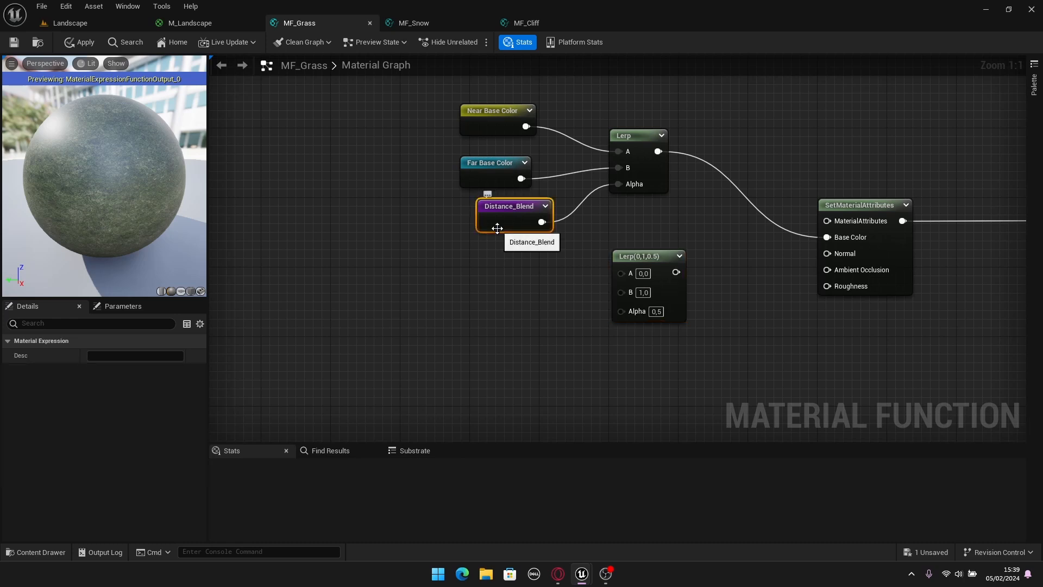
key("ctrl+c")
key("ctrl+v")
left_click_drag(520, 330, 620, 310)
right_click_drag(508, 280, 540, 301)
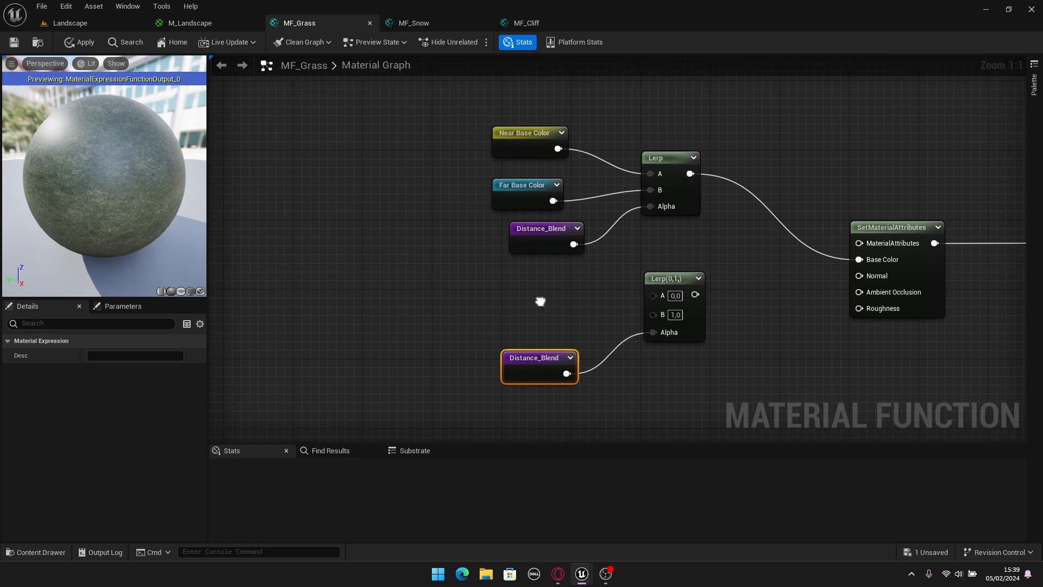
Place a Near Normal named reroute beside the second Lerp and connect it to the A input.
right_click(528, 281)
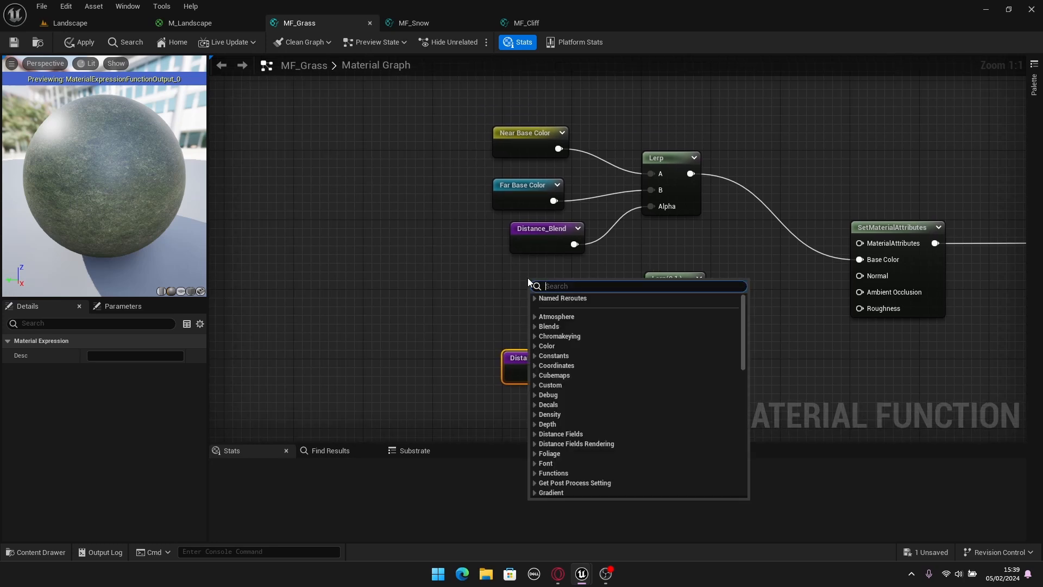
type("Near")
key("Return")
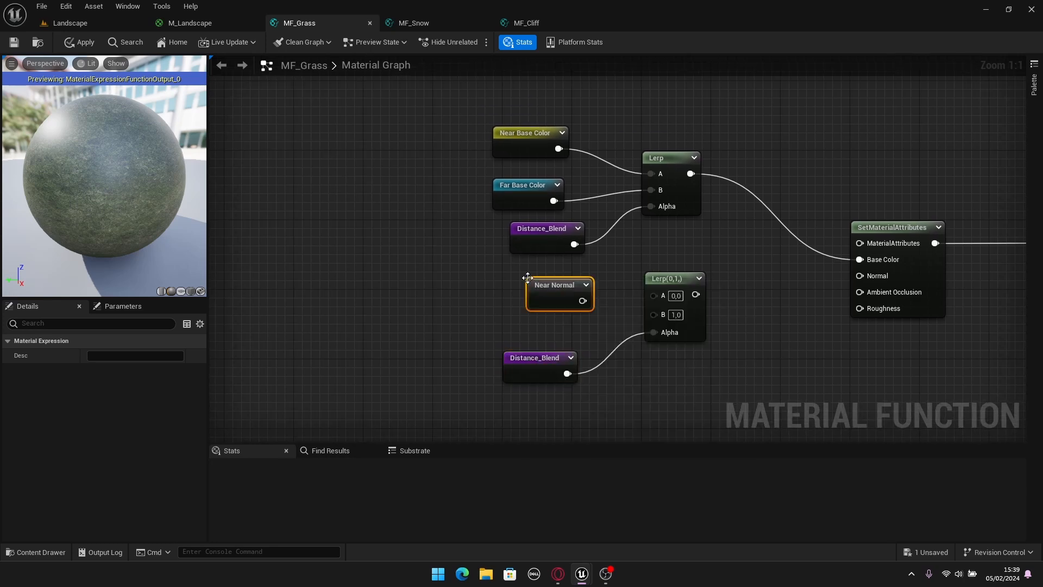
left_click_drag(582, 300, 547, 291)
left_click(647, 252)
Feed the second Lerp's B from a Far Normal named reroute and connect the Lerp's output to Normal on SetMaterialAttributes.
right_click(515, 324)
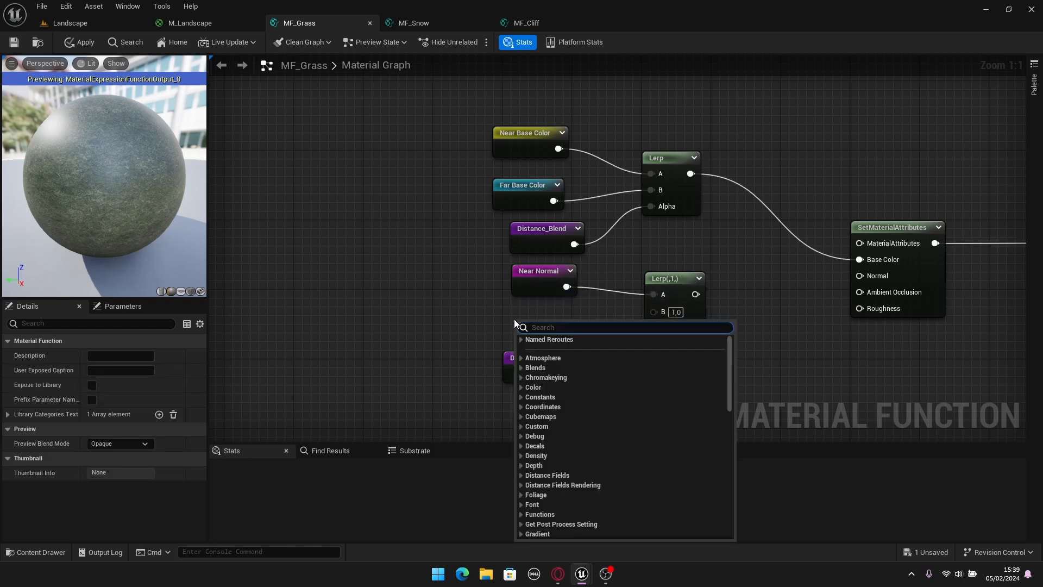
type("Far")
left_click(540, 372)
mouse_move(542, 332)
left_mouse_down()
mouse_move(537, 311)
mouse_move(657, 314)
mouse_move(531, 327)
left_mouse_up()
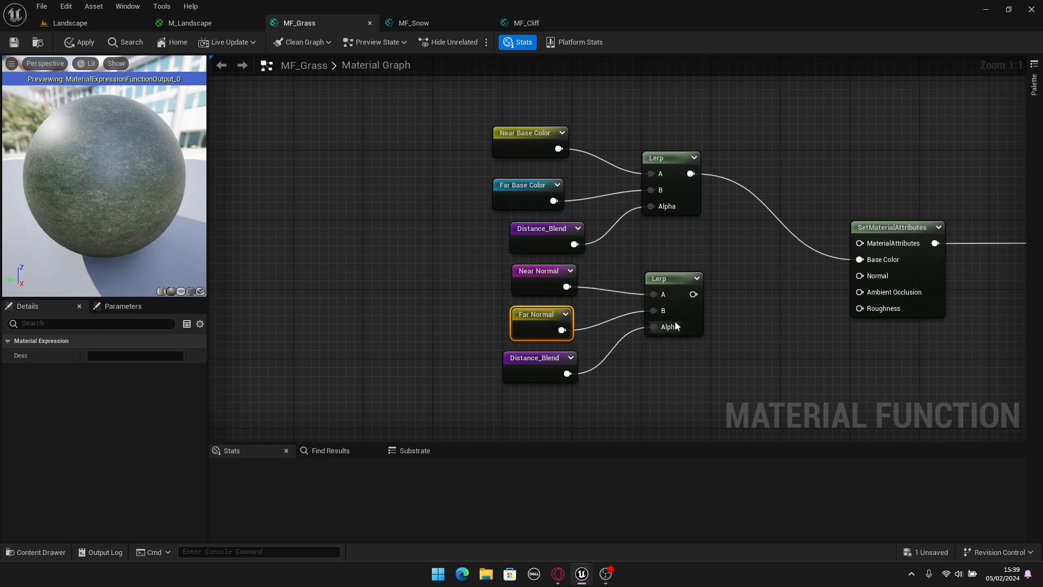
left_click_drag(693, 294, 860, 276)
left_click(810, 318)
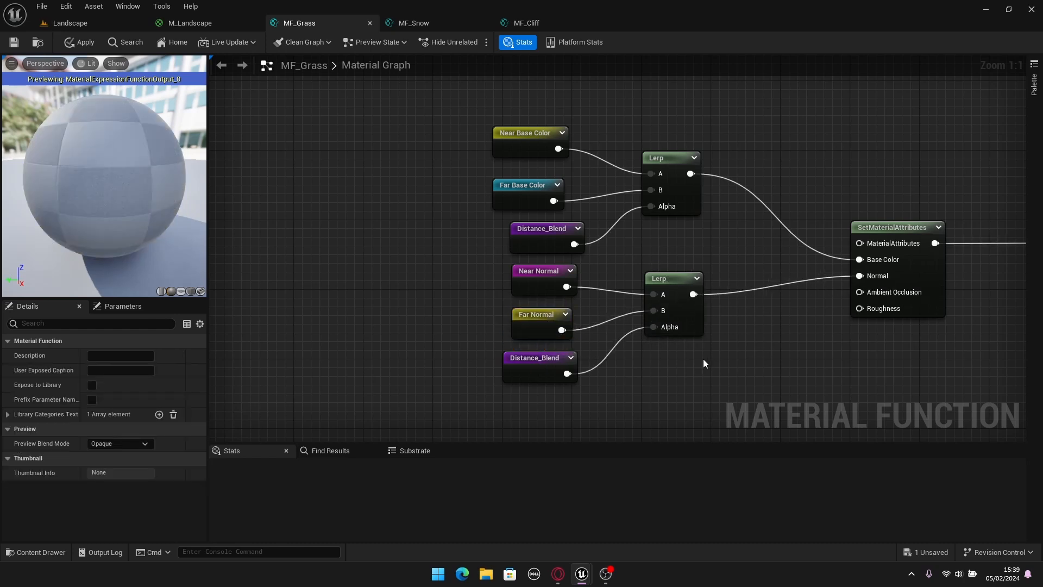
Add a third Lerp node below the normal Lerp.
scroll(704, 359, "down", 1)
right_click_drag(703, 358, 694, 269)
left_click(668, 311)
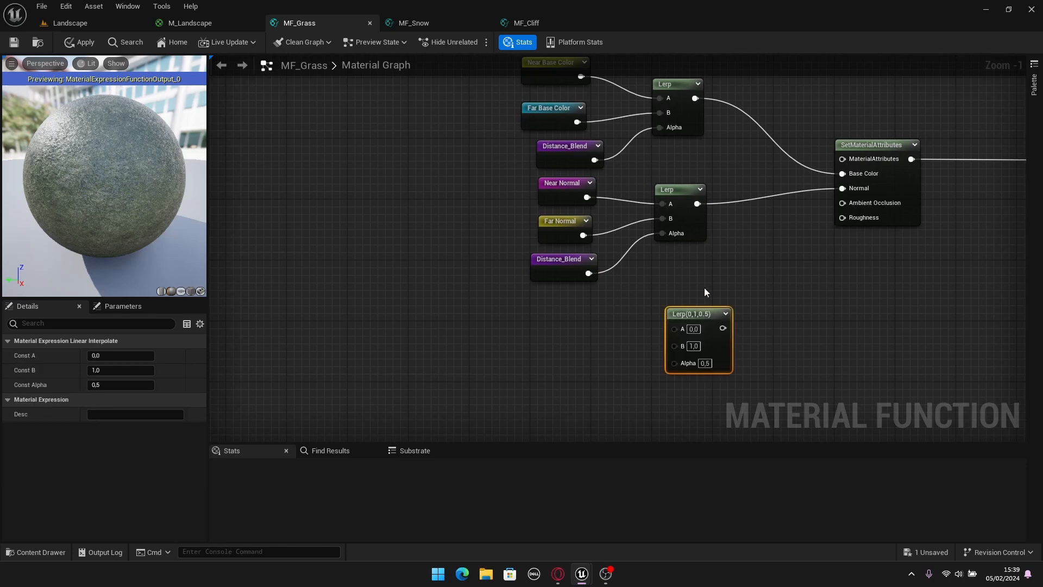
Duplicate the Distance_Blend reroute below the normal blend and connect the copy to the third Lerp's Alpha input.
left_click(563, 271)
key("ctrl+v")
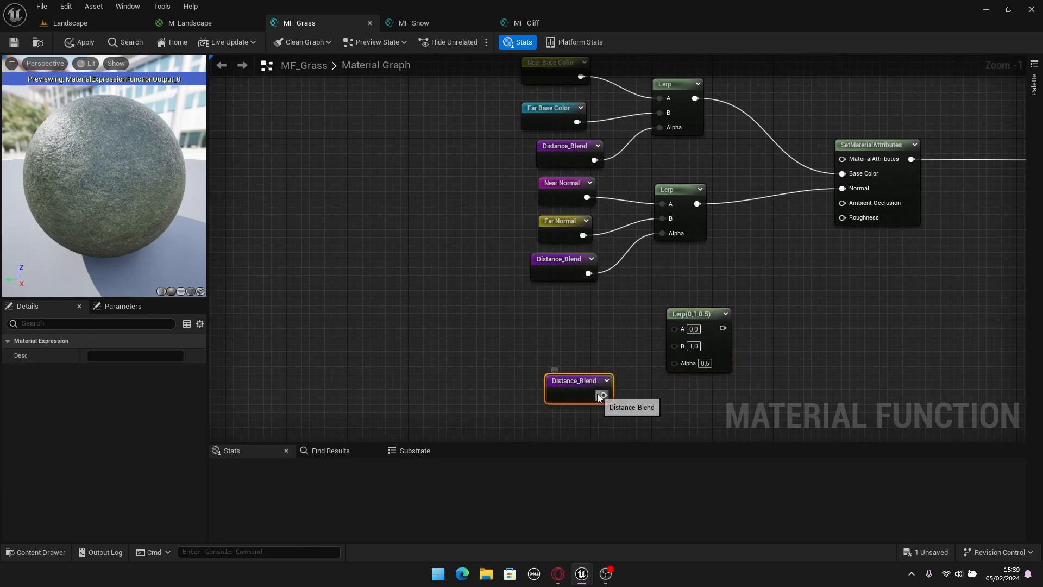
left_click_drag(603, 395, 674, 363)
left_click(606, 332)
Place a Near AO named reroute beside the third Lerp and connect it to the A input.
right_click(559, 311)
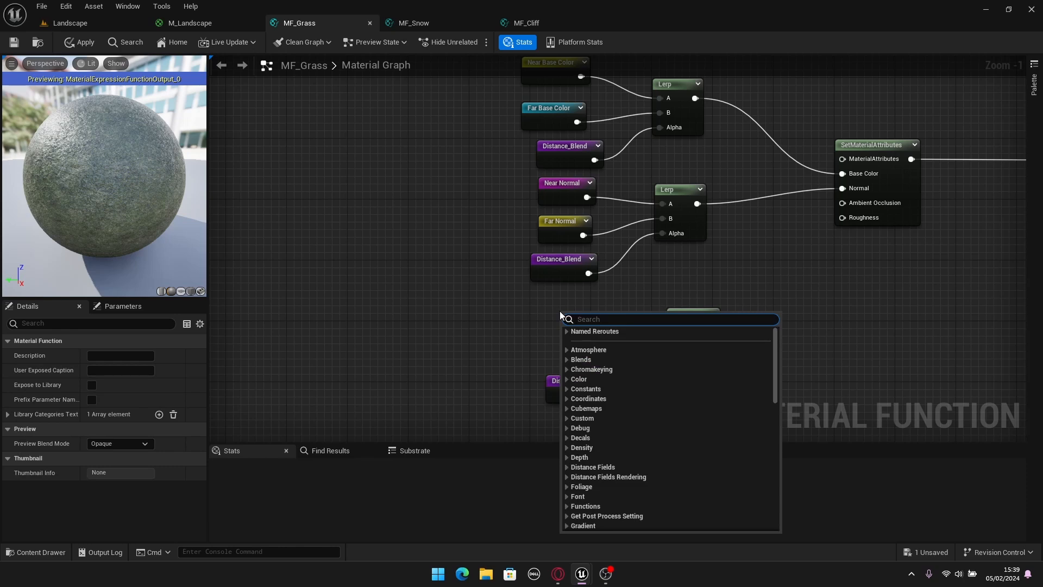
type("Near")
left_click(592, 342)
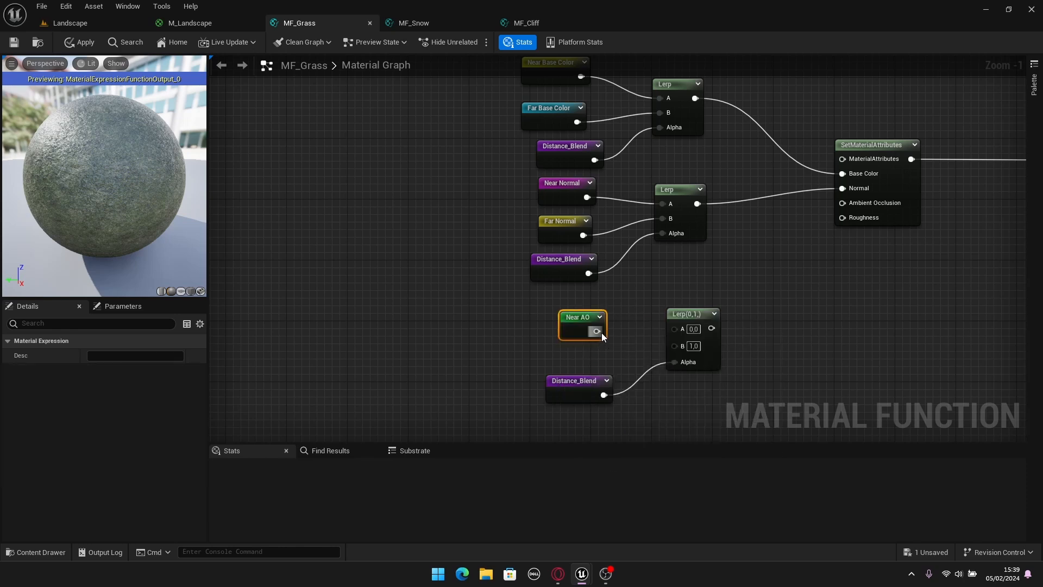
left_click_drag(583, 319, 675, 328)
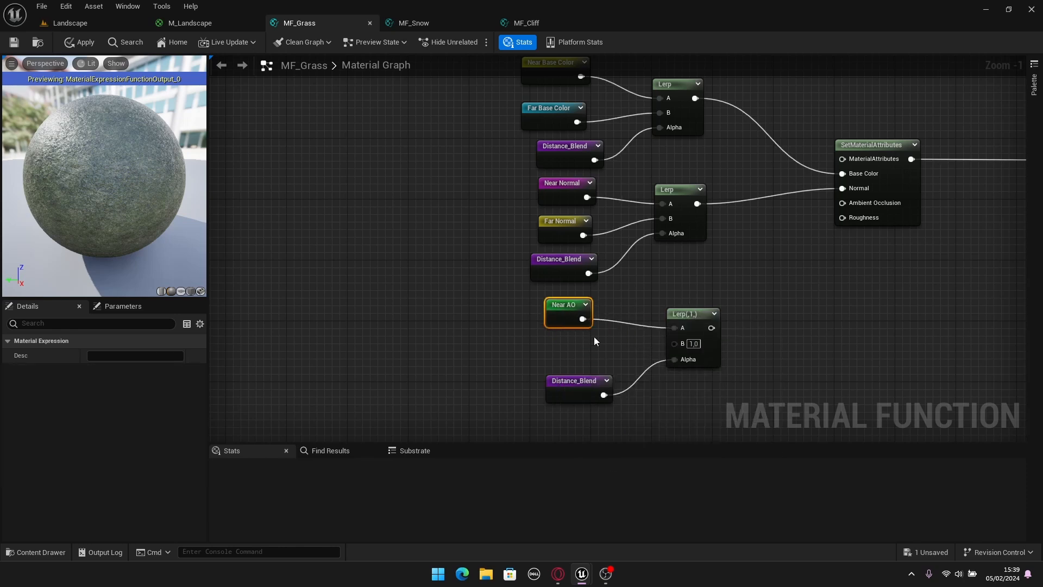
Feed the third Lerp's B from a Far AO named reroute and connect the Lerp's output to Ambient Occlusion on SetMaterialAttributes.
left_click(565, 351)
right_click(566, 350)
type("Far A")
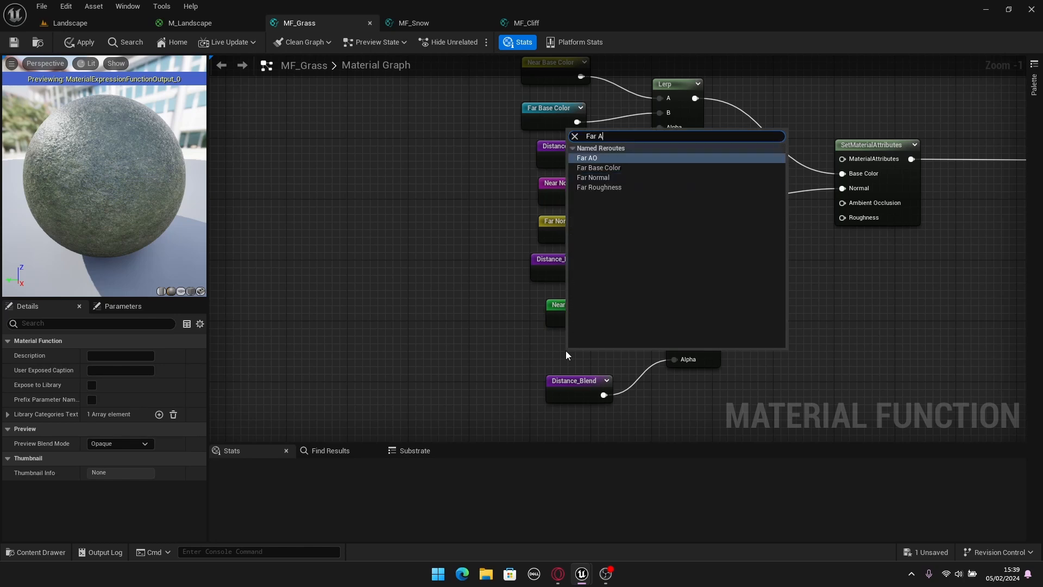
left_click(591, 159)
left_click_drag(571, 349, 674, 342)
left_click_drag(577, 353, 565, 361)
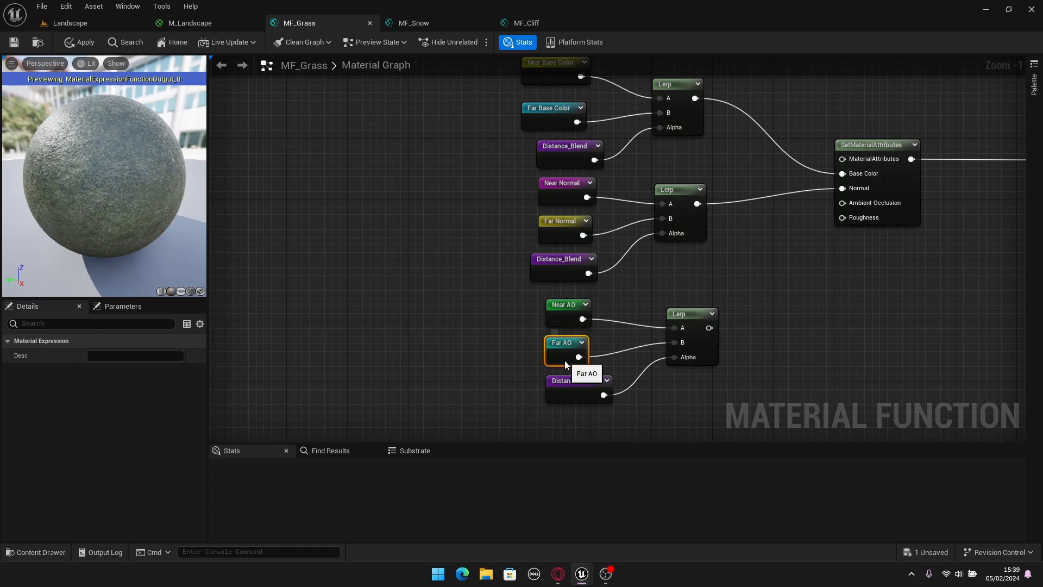
left_click(732, 301)
left_click_drag(709, 328, 842, 203)
Move the AO Lerp and its three reroutes closer beneath the normal blend nodes.
left_click_drag(696, 382, 581, 321)
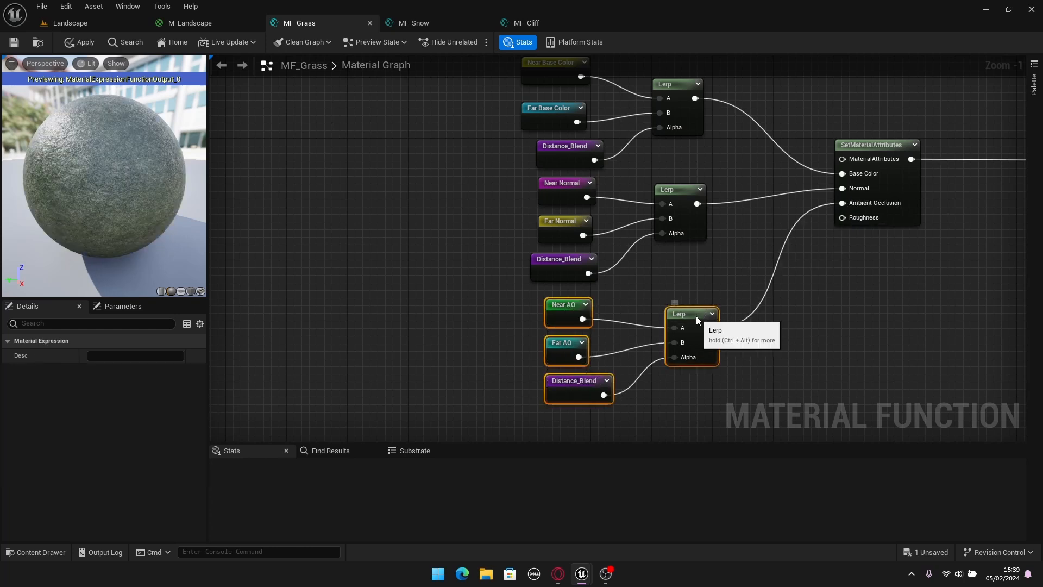
left_click_drag(696, 315, 682, 308)
left_click(791, 366)
right_click_drag(791, 366, 781, 265)
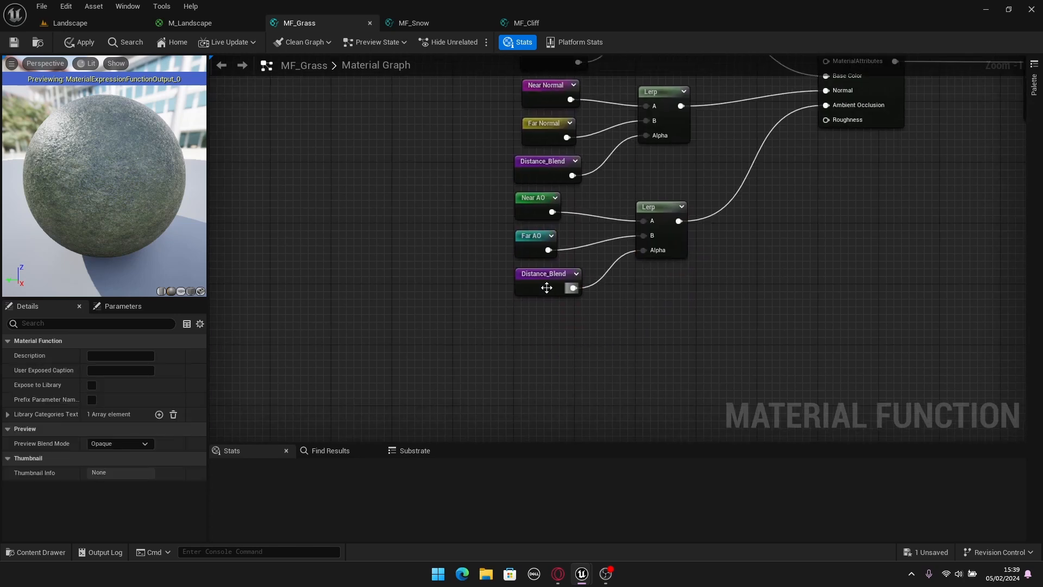
Add a fourth Lerp below the AO Lerp and feed its Alpha from a copy of the Distance_Blend reroute.
left_click(620, 317)
left_click_drag(624, 325, 646, 314)
left_click(534, 291)
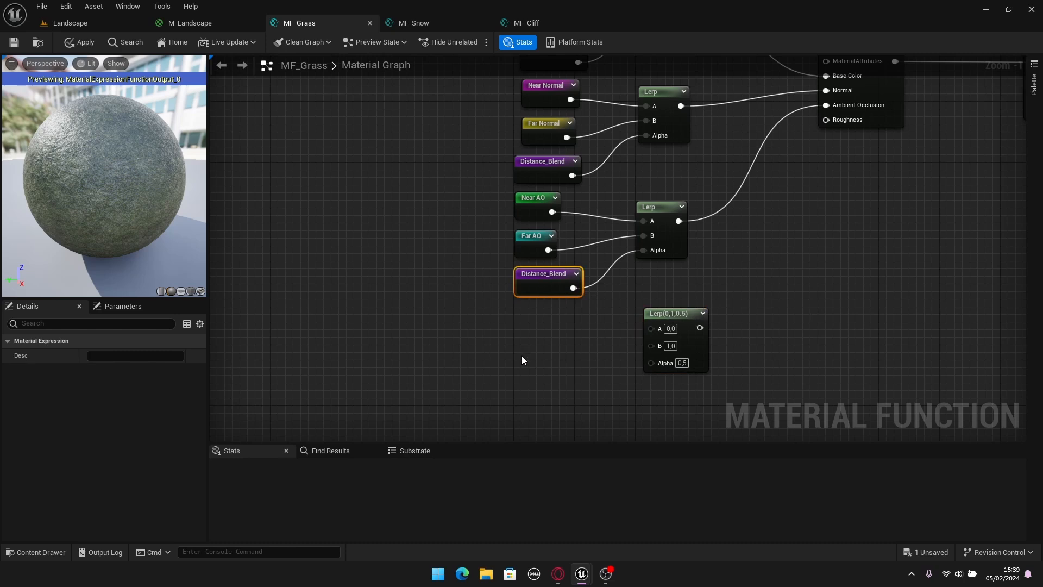
key("ctrl+w")
left_click_drag(573, 373, 650, 361)
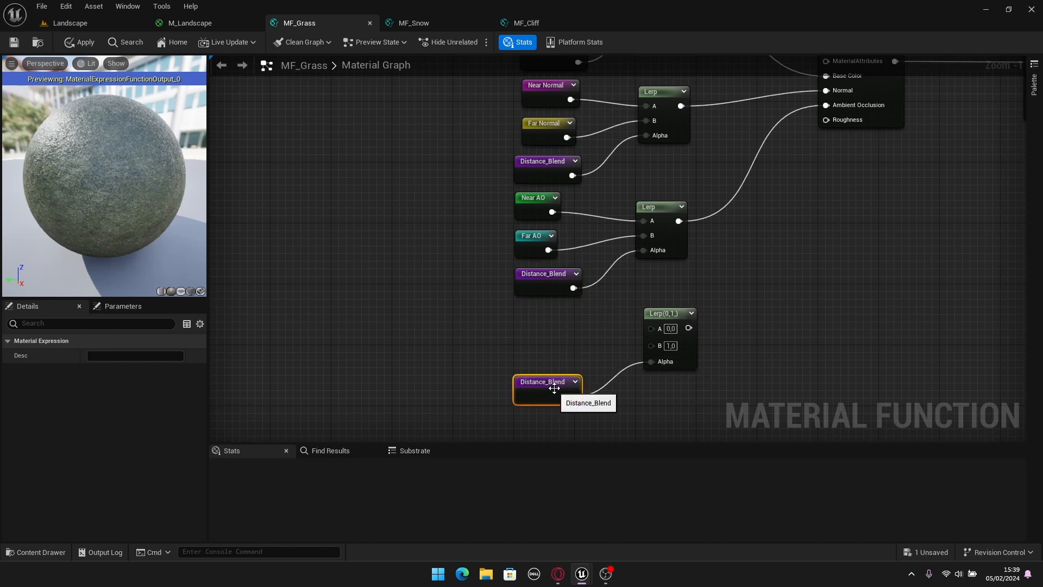
Place a Near Roughness named reroute beside the fourth Lerp and connect it to the A input.
left_click(540, 324)
right_click(540, 323)
type("Near")
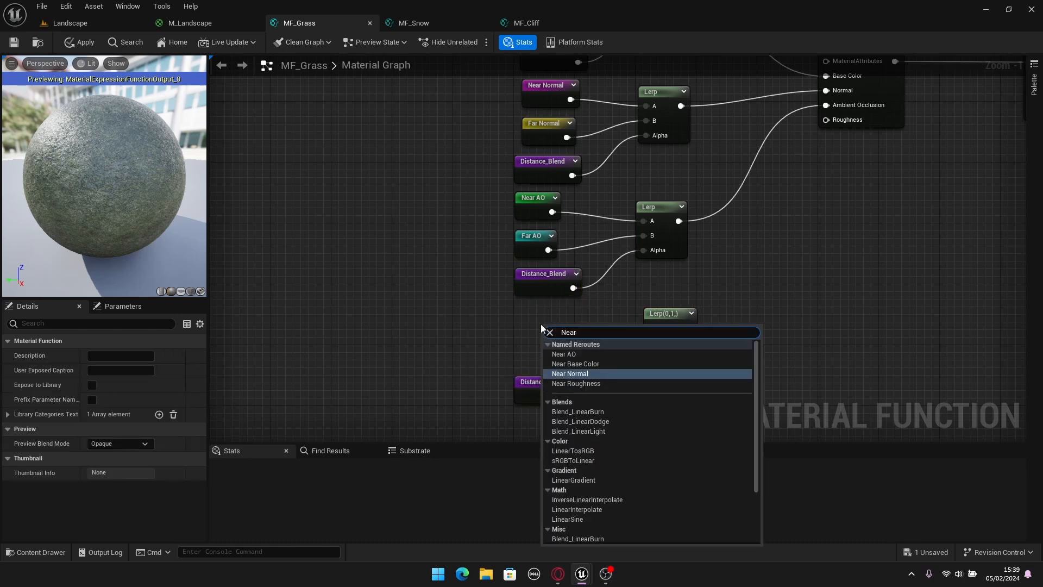
left_click(585, 384)
left_click_drag(602, 344, 555, 324)
Feed the fourth Lerp's B from a Far Roughness named reroute and connect the Lerp's output to Roughness on SetMaterialAttributes.
left_click(550, 354)
right_click(549, 355)
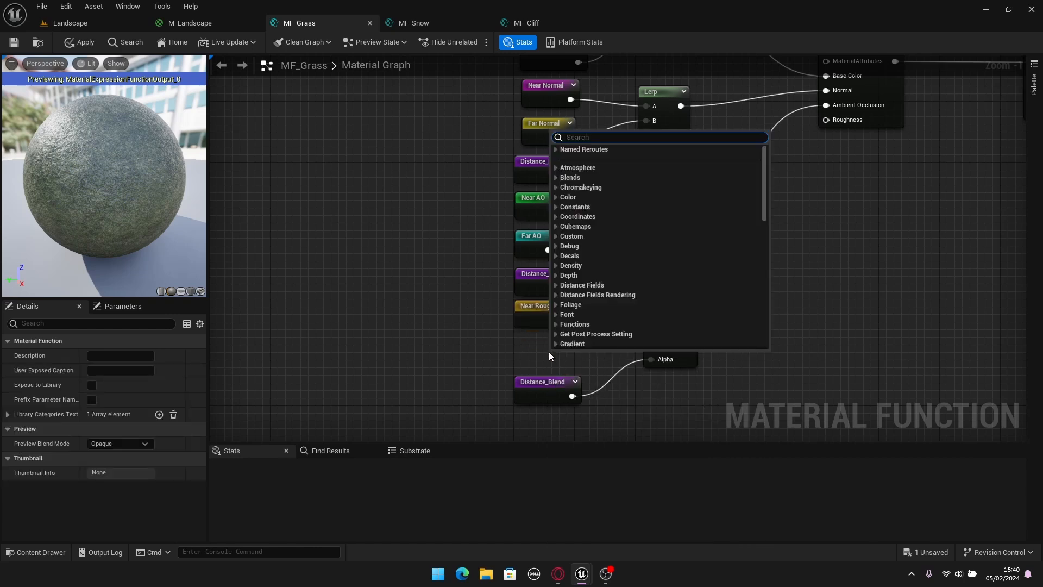
type("Far")
left_click(597, 188)
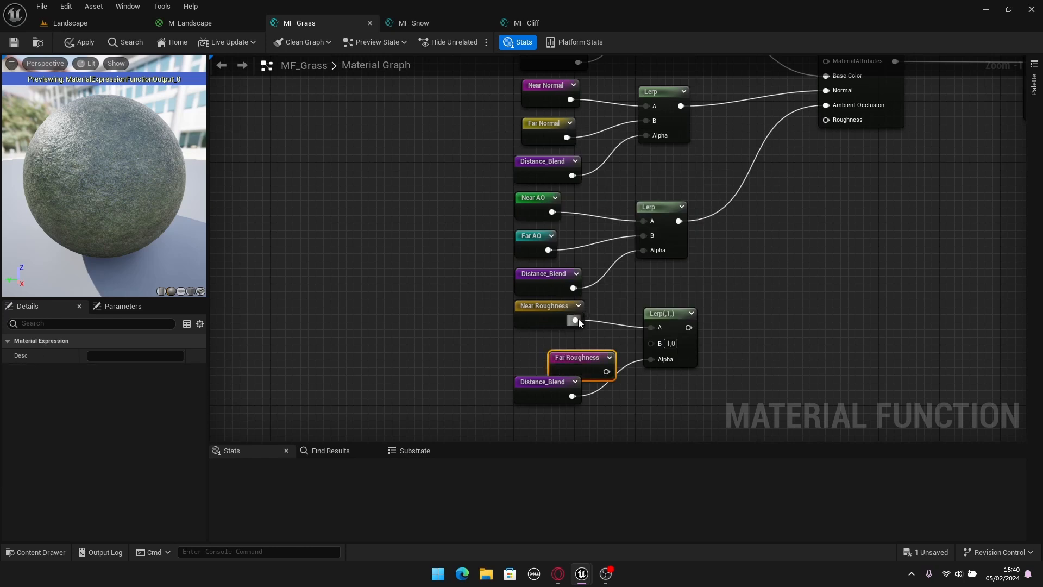
left_click_drag(584, 355, 651, 342)
left_click(743, 321)
scroll(722, 256, "down", 3)
scroll(722, 256, "up", 5)
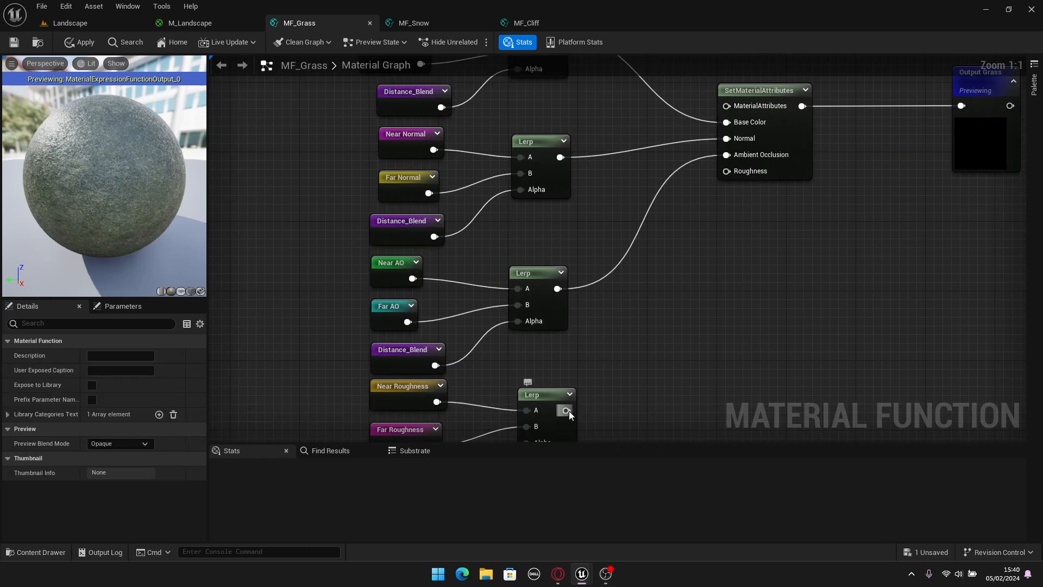
left_click_drag(567, 410, 732, 172)
Move all four Lerps and their reroutes together, farther away from SetMaterialAttributes.
scroll(731, 197, "down", 5)
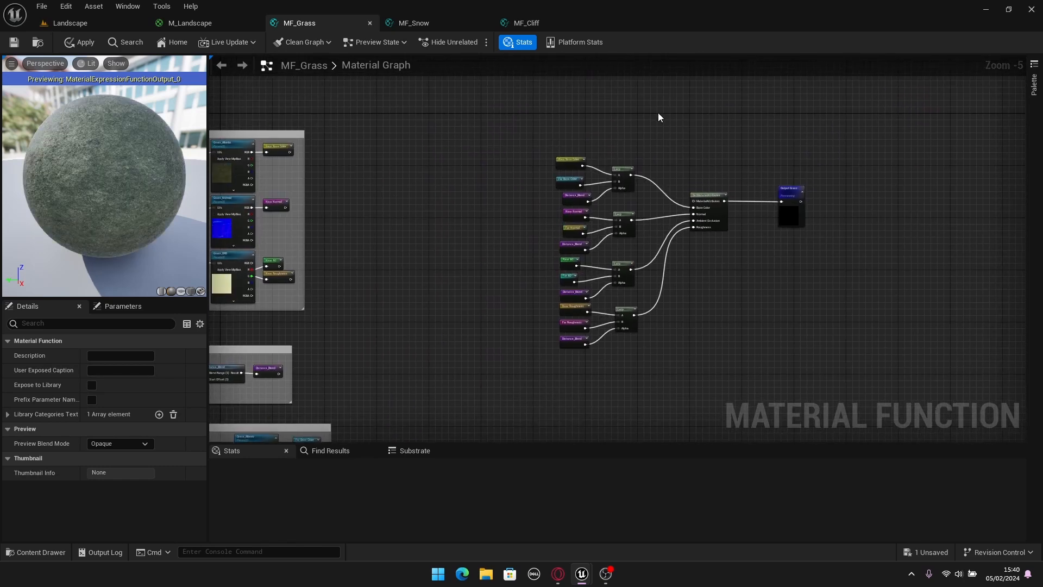
left_click_drag(658, 114, 552, 377)
left_click_drag(630, 309, 556, 308)
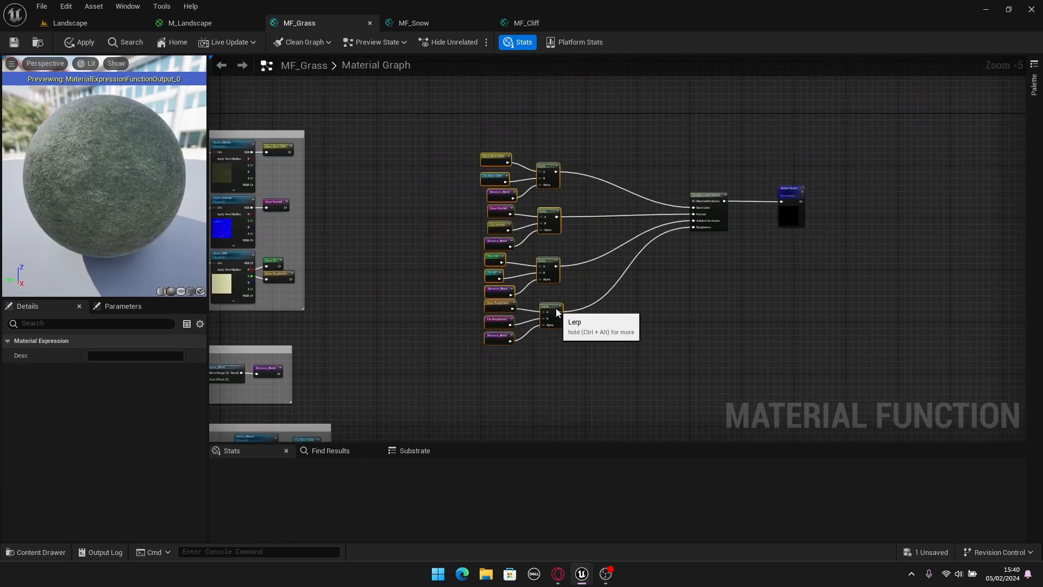
Enclose the Lerps and their reroutes in a comment box titled Blends and apply the MF_Grass changes.
key("c")
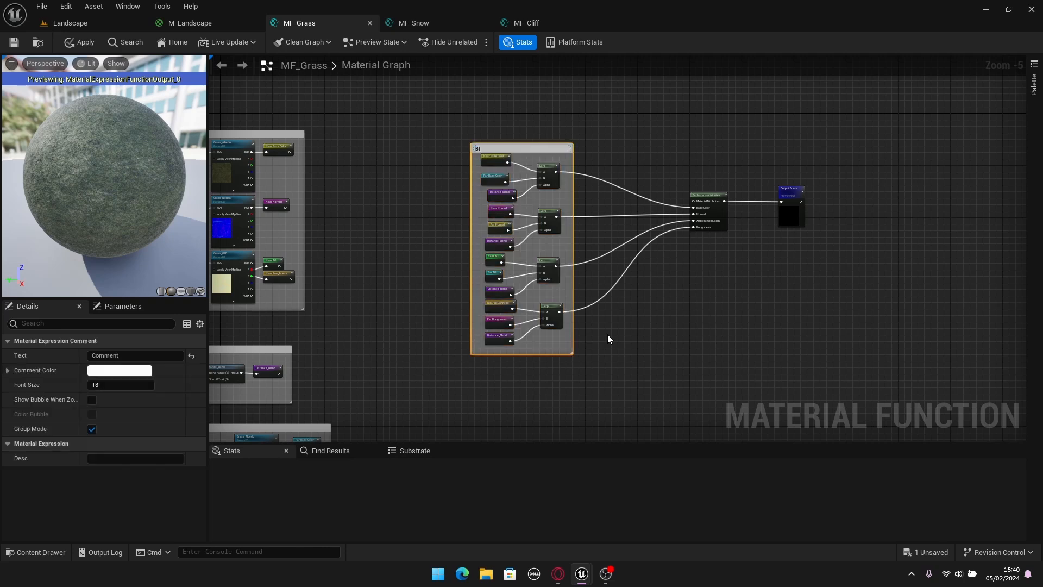
type("Blends")
key("Return")
left_click(608, 334)
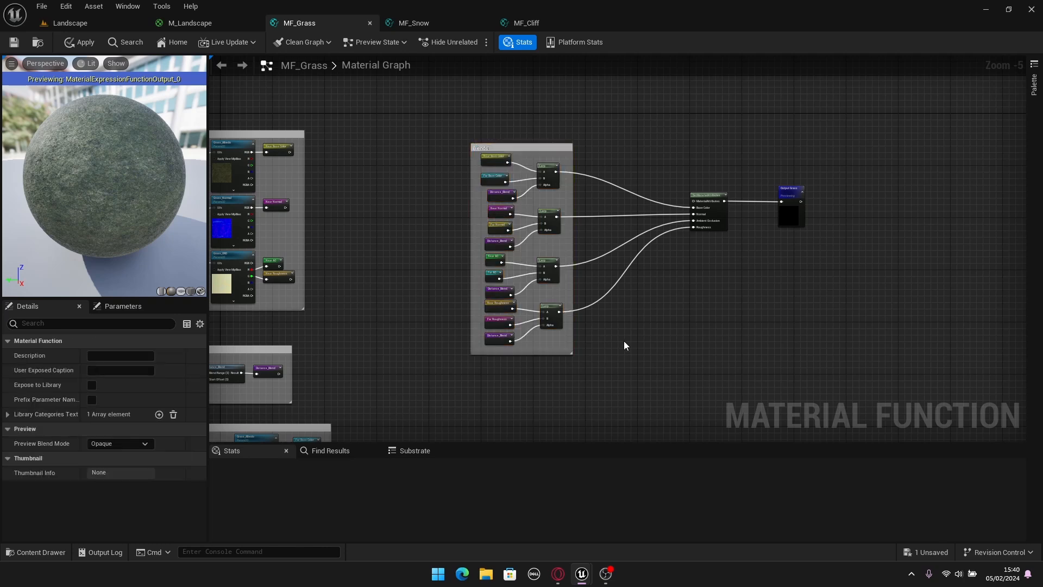
scroll(683, 304, "down", 3)
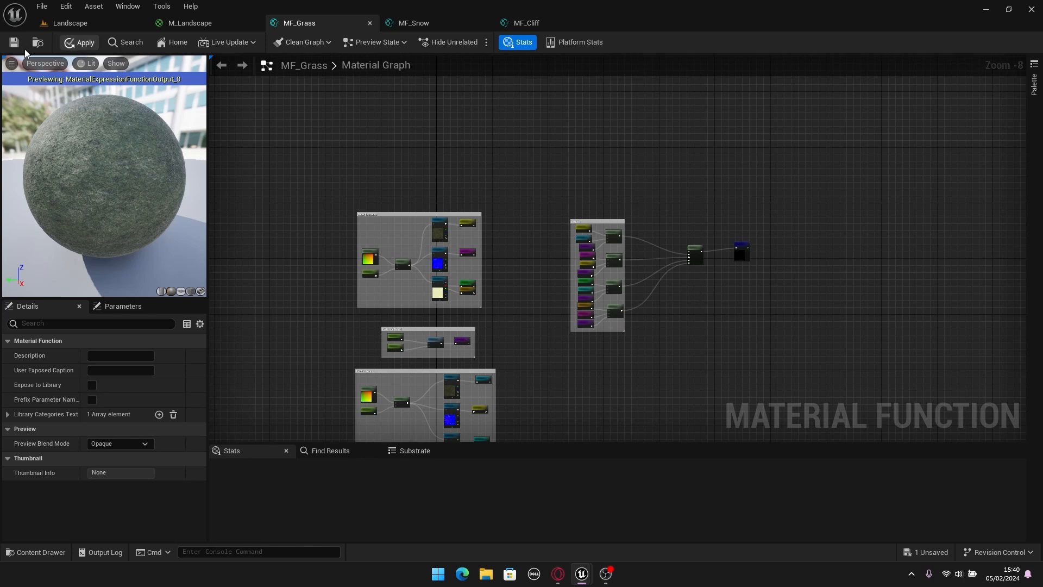
key("Home")
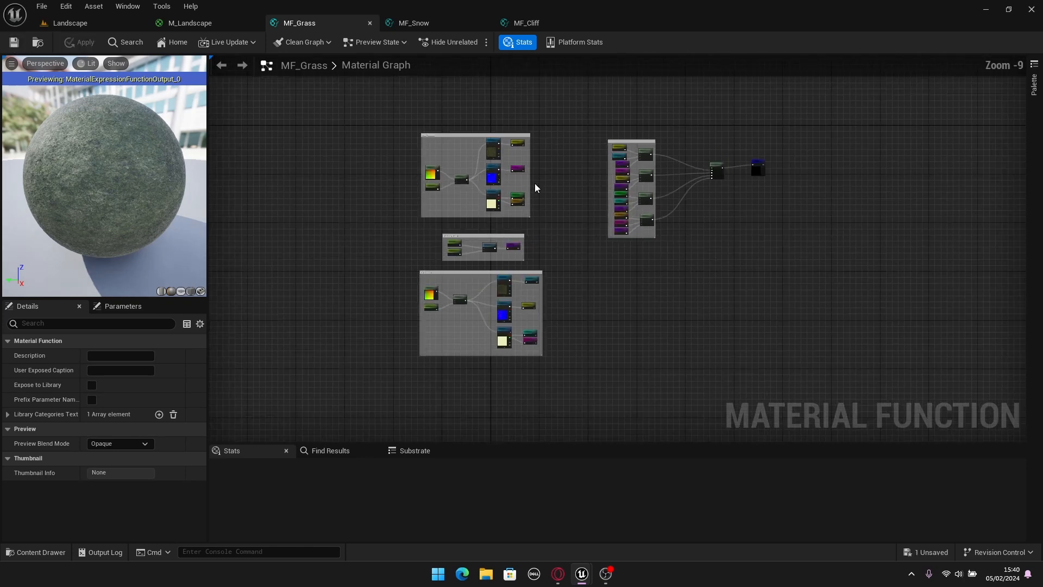
Review the texture, Distance Blend and Blends groups in MF_Grass and compare them with the MF_Snow graph.
scroll(517, 258, "up", 3)
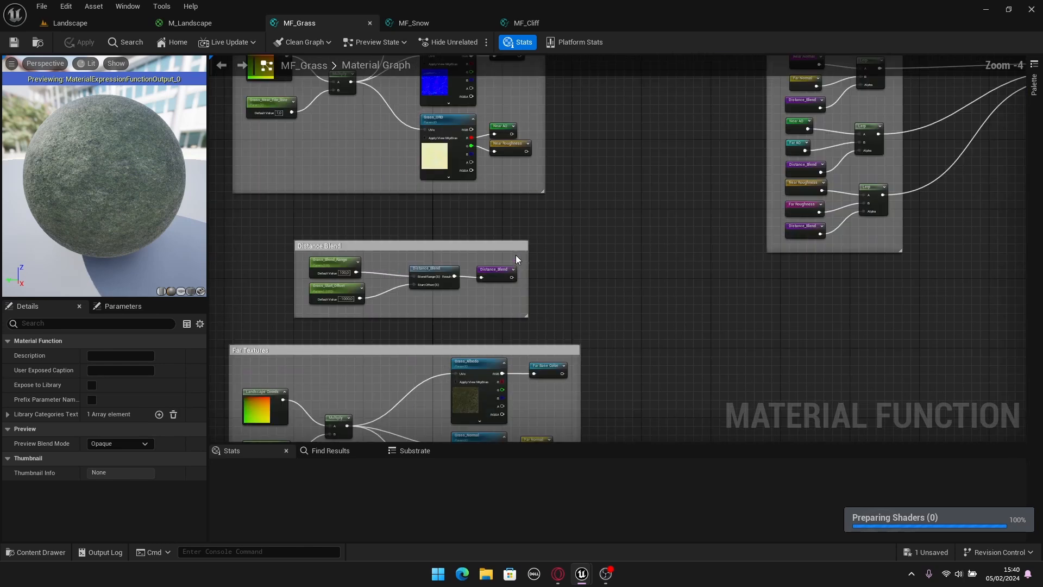
scroll(531, 230, "down", 1)
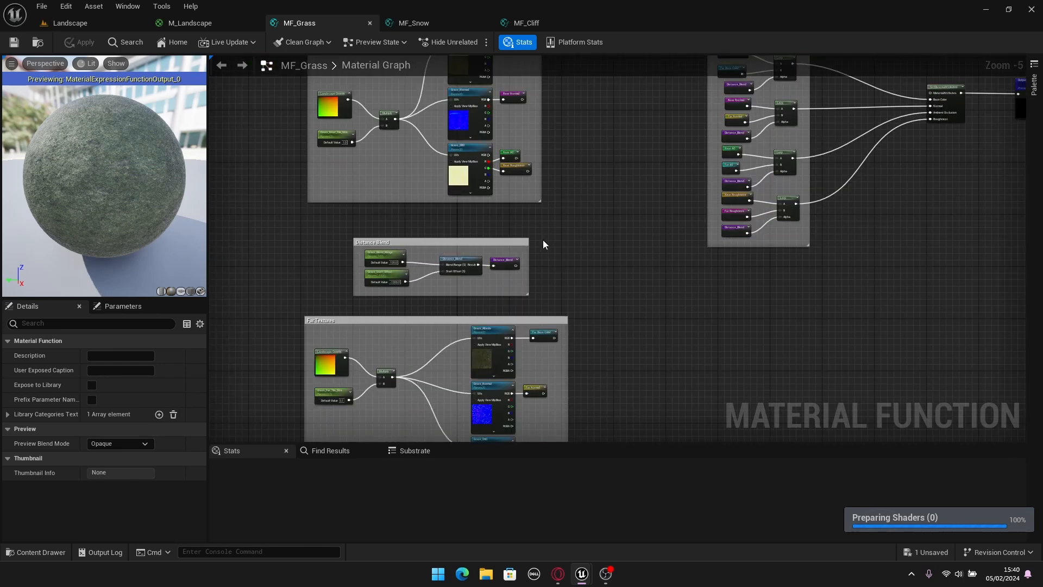
right_click_drag(578, 228, 614, 262)
scroll(598, 174, "down", 1)
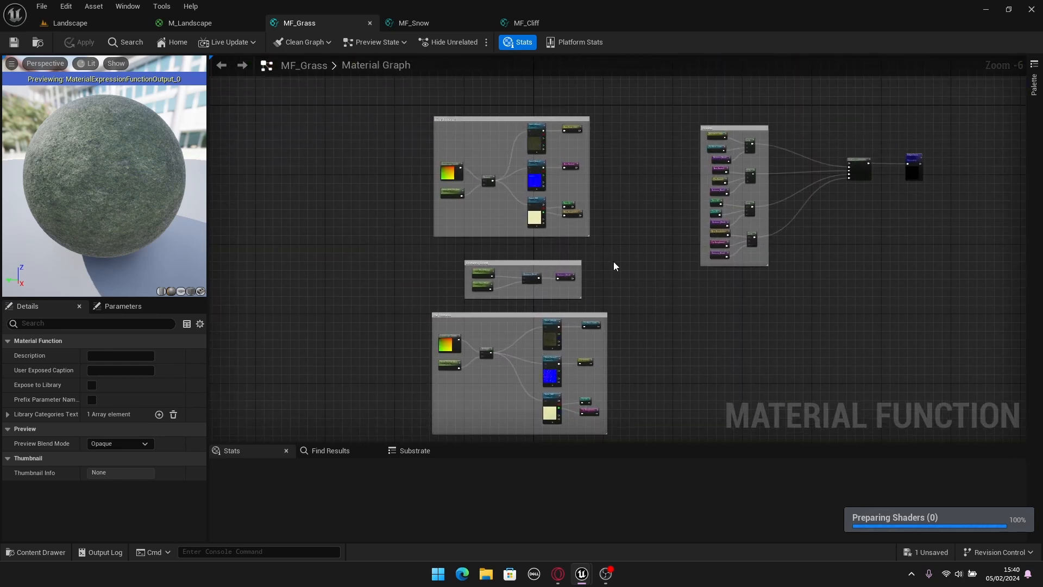
scroll(614, 262, "up", 1)
left_click(414, 23)
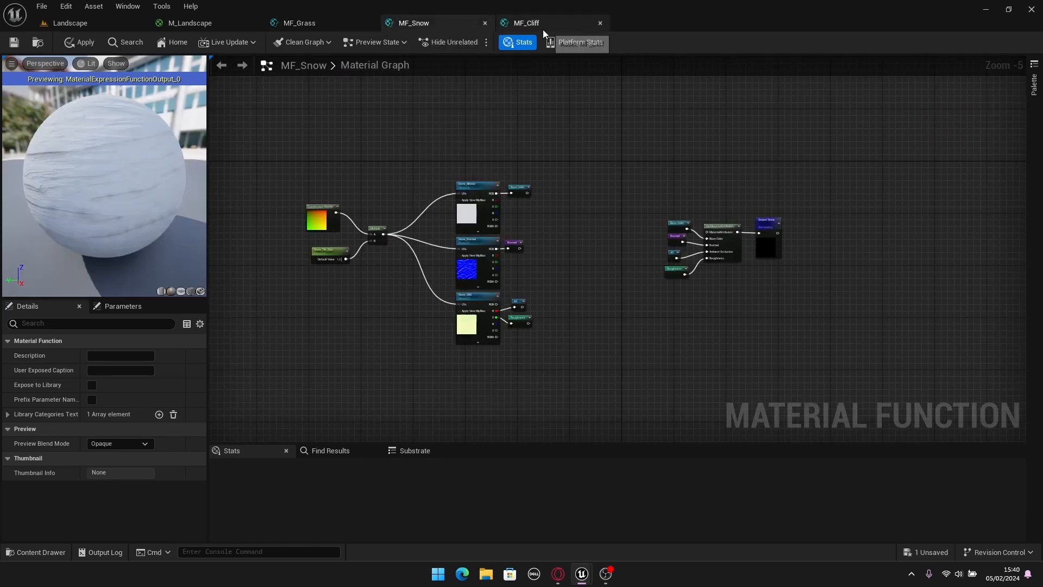
left_click(307, 25)
scroll(696, 239, "down", 2)
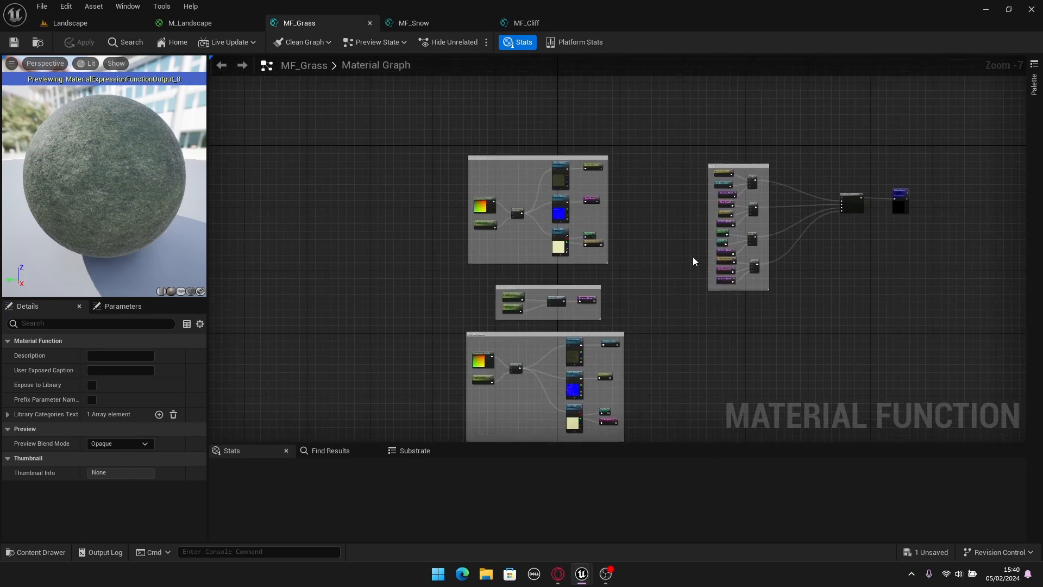
scroll(651, 226, "up", 3)
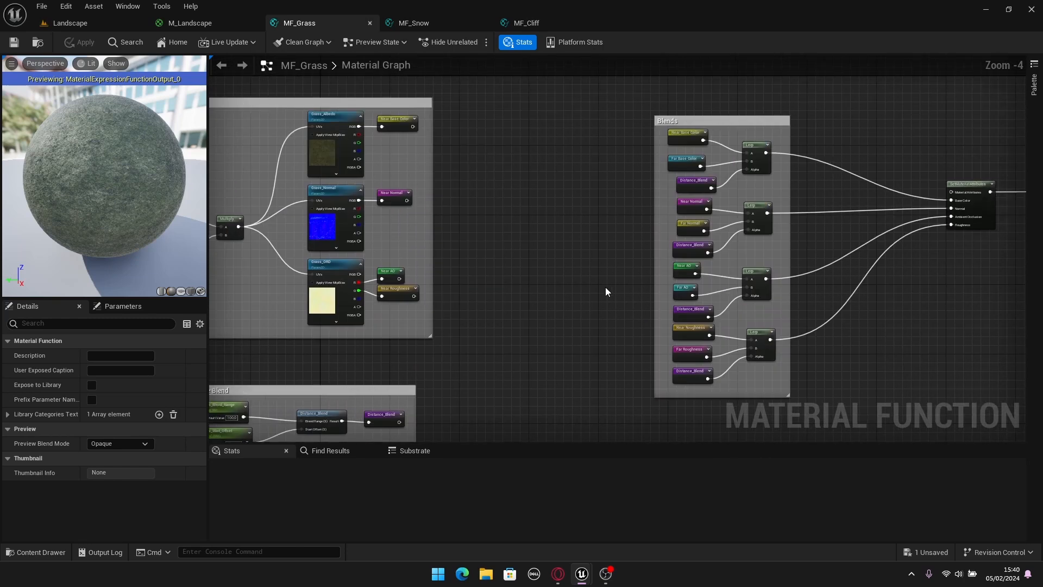
scroll(807, 158, "down", 1)
right_click_drag(569, 188, 654, 147)
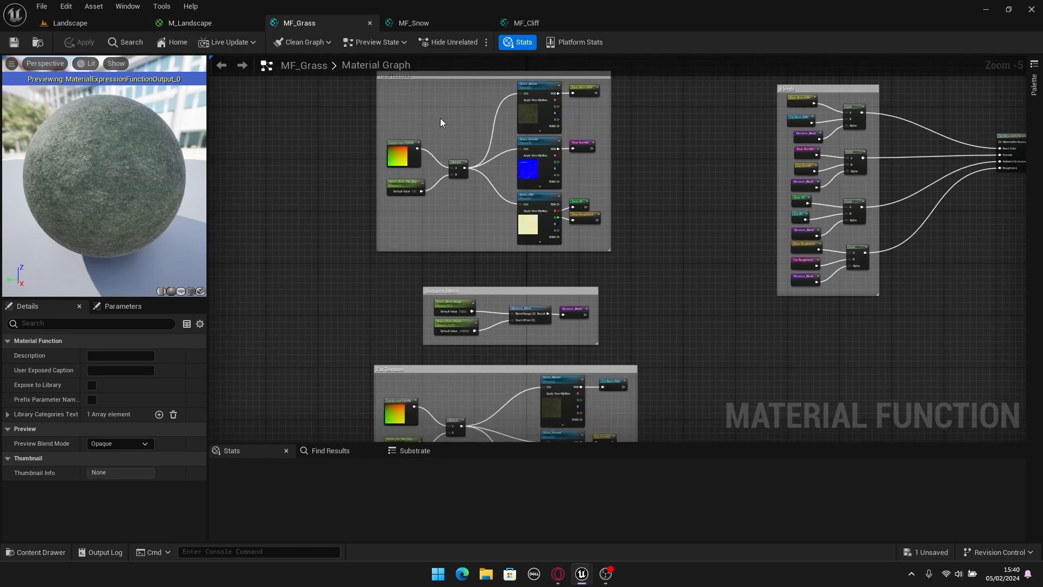
Inspect the near and far grass tiling across the terrain in the Landscape level.
left_click(71, 23)
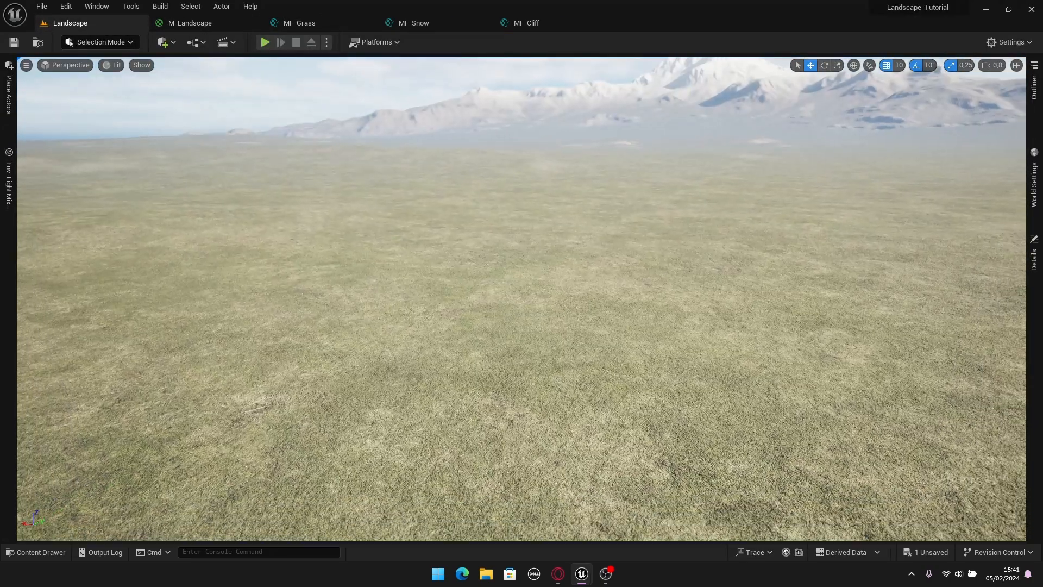
right_click_drag(522, 293, 522, 331)
key("s")
right_click_drag(521, 299, 521, 266)
right_click_drag(417, 313, 417, 313)
Open the MI_Landscape material instance from the Materials/Landscape folder.
key("ctrl+space")
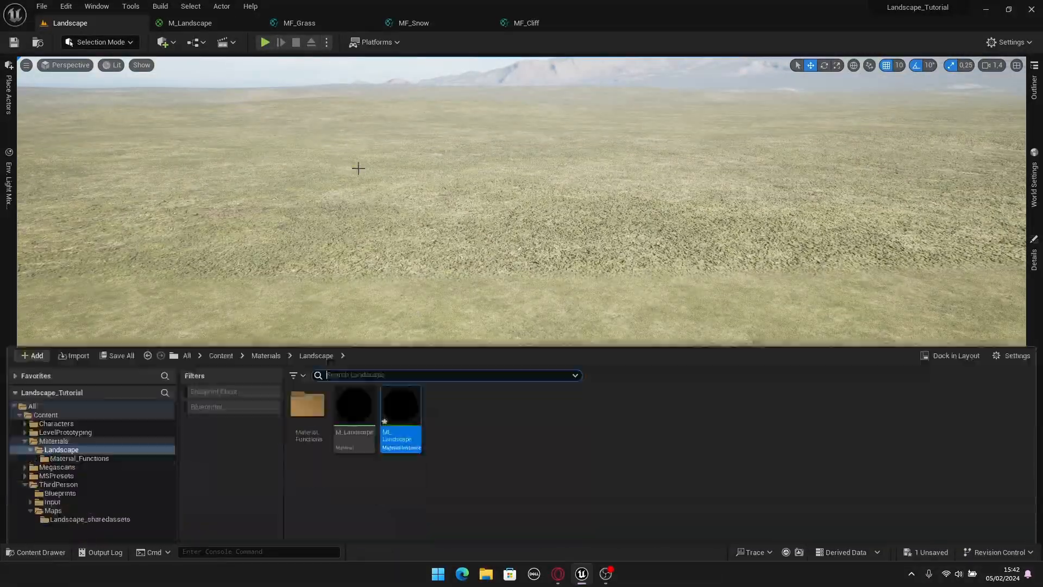
double_click(402, 420)
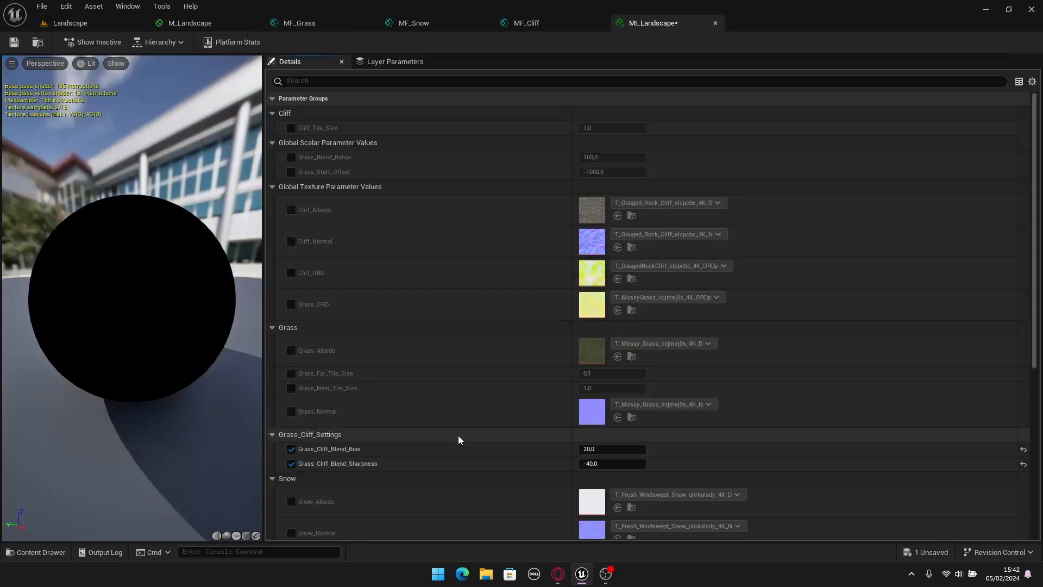
scroll(386, 400, "down", 2)
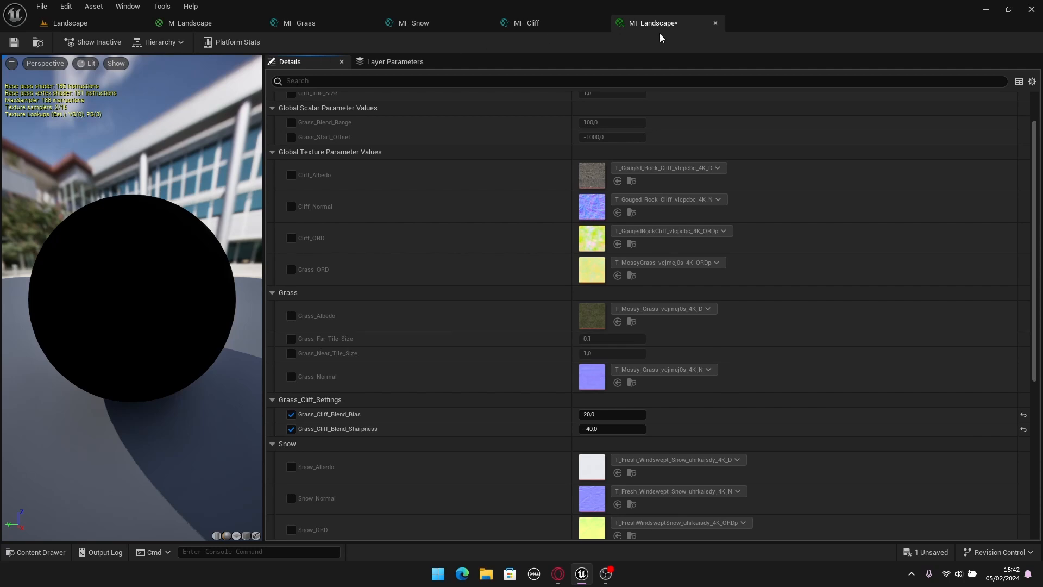
Detach MI_Landscape into its own taller floating window and show the Landscape level behind it.
left_click_drag(655, 23, 602, 47)
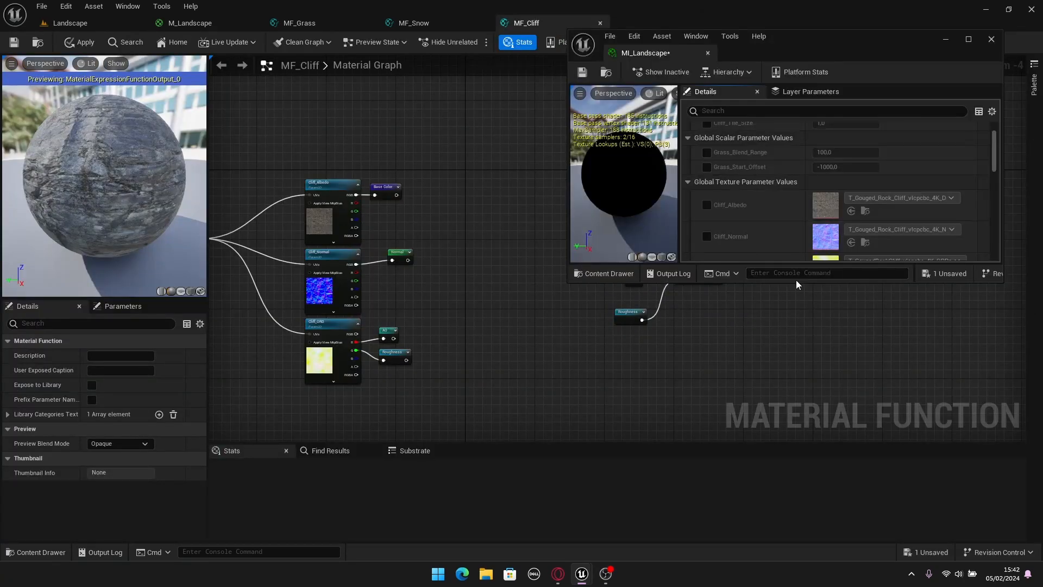
left_click_drag(801, 282, 807, 534)
left_click(70, 22)
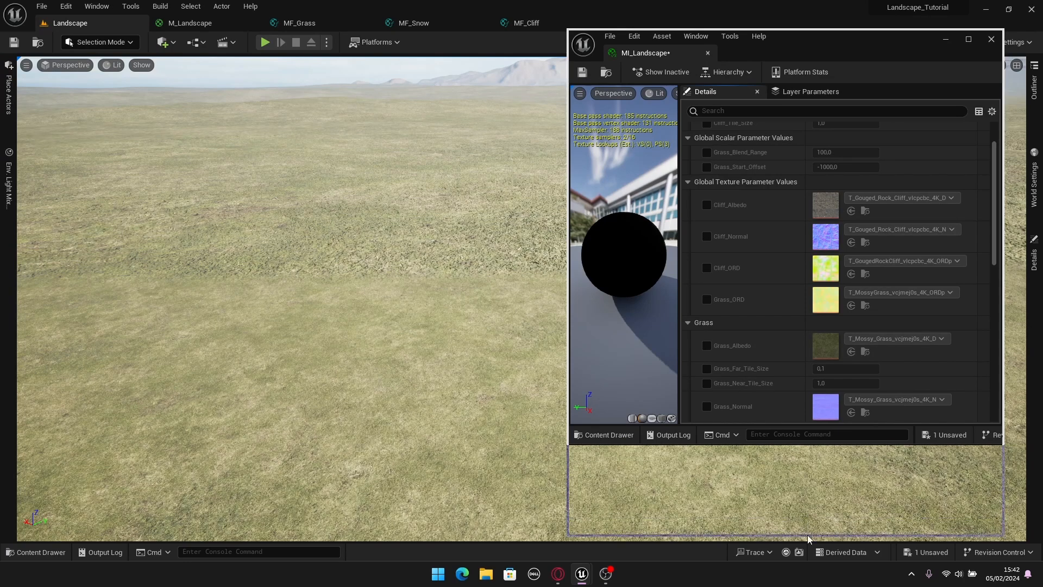
Assign the Grass_Blend_Range and Grass_Start_Offset parameters in MF_Grass to the Grass group and apply the function changes.
scroll(784, 399, "down", 1)
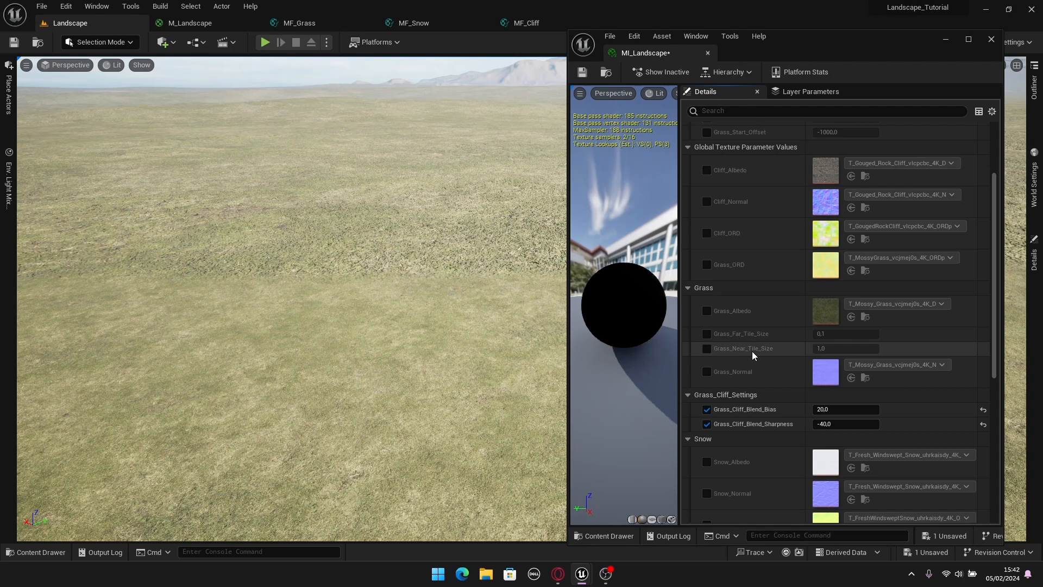
scroll(803, 350, "down", 3)
scroll(810, 376, "down", 1)
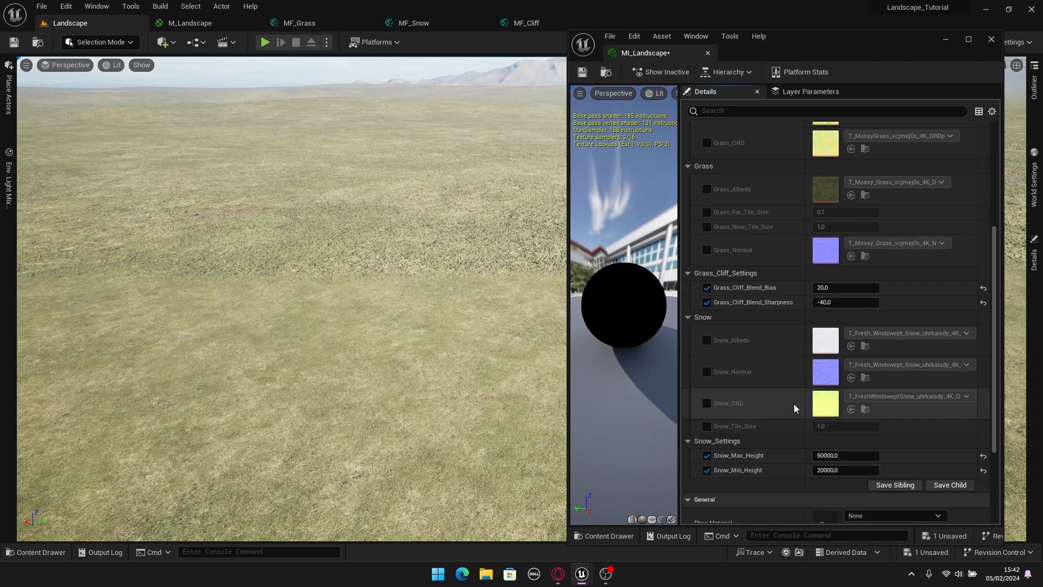
scroll(785, 375, "down", 2)
scroll(784, 405, "up", 2)
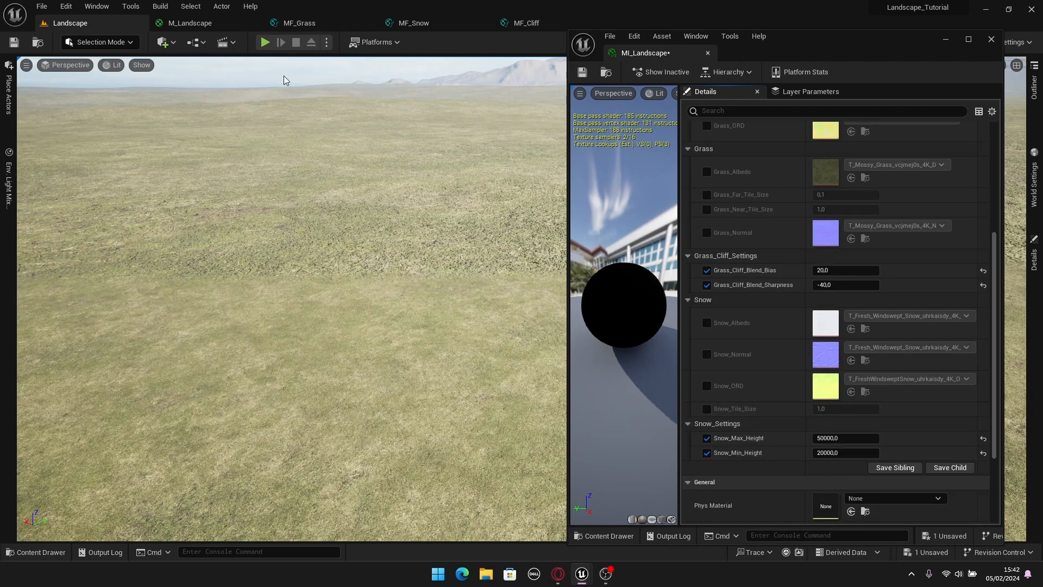
left_click(326, 23)
scroll(421, 277, "up", 5)
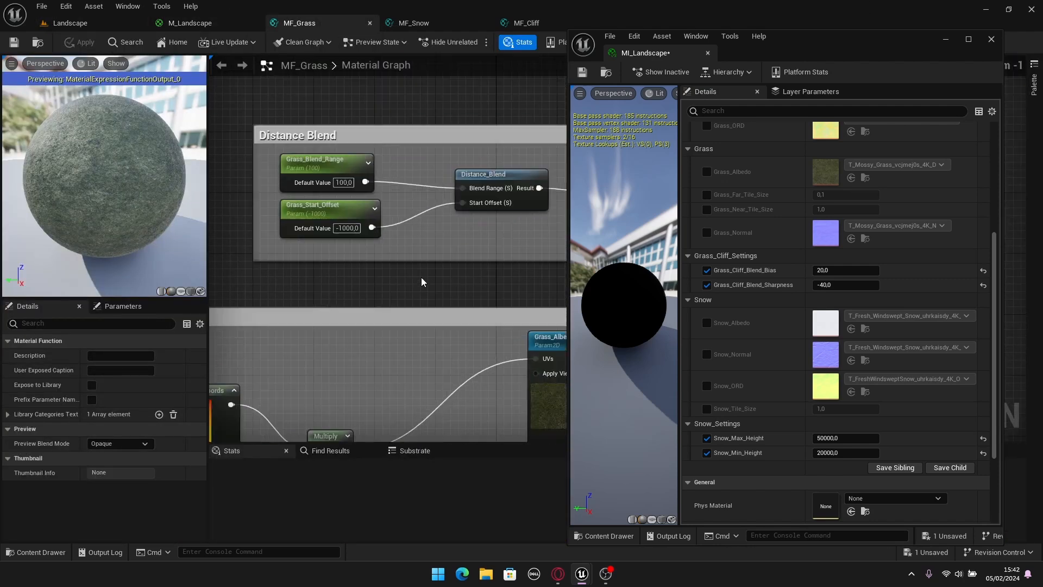
left_click(306, 139)
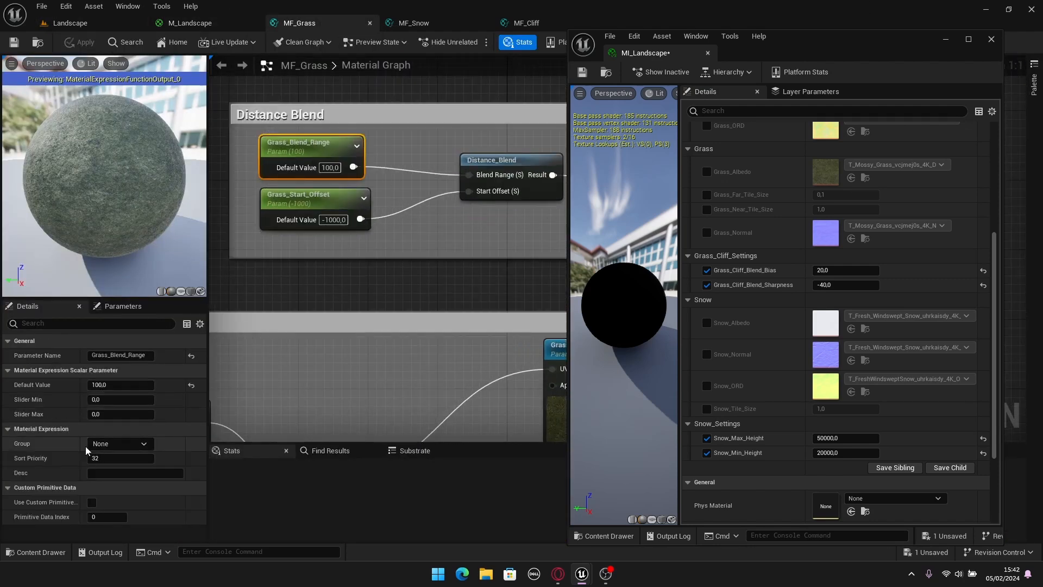
right_click_drag(318, 155, 394, 229)
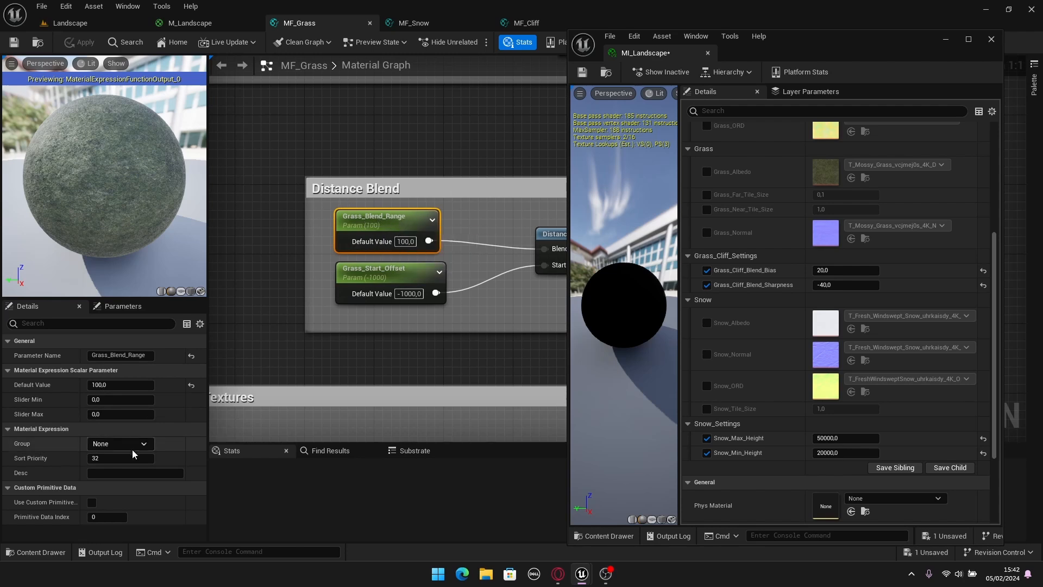
left_click(113, 454)
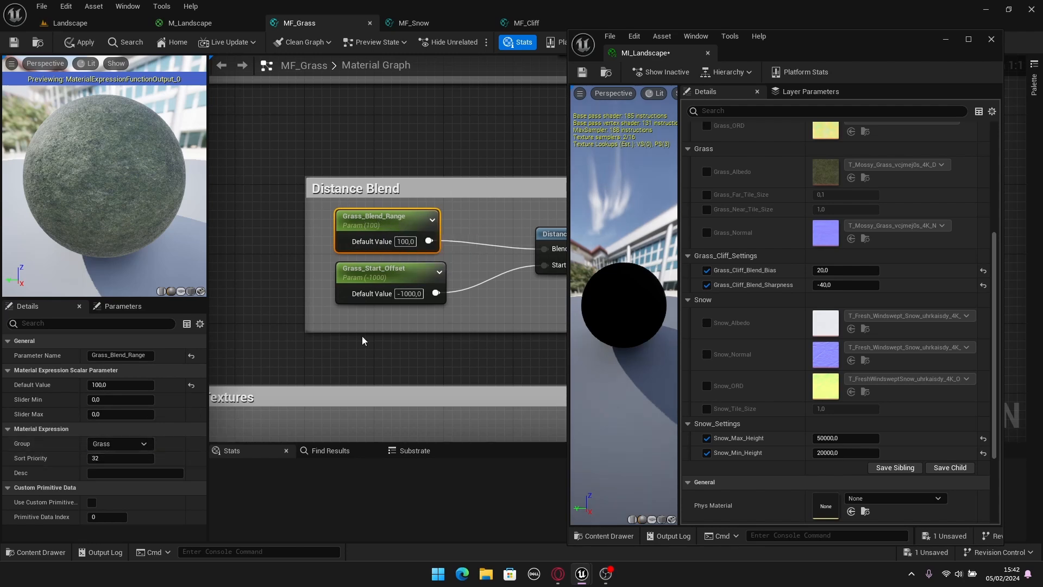
left_click(382, 274)
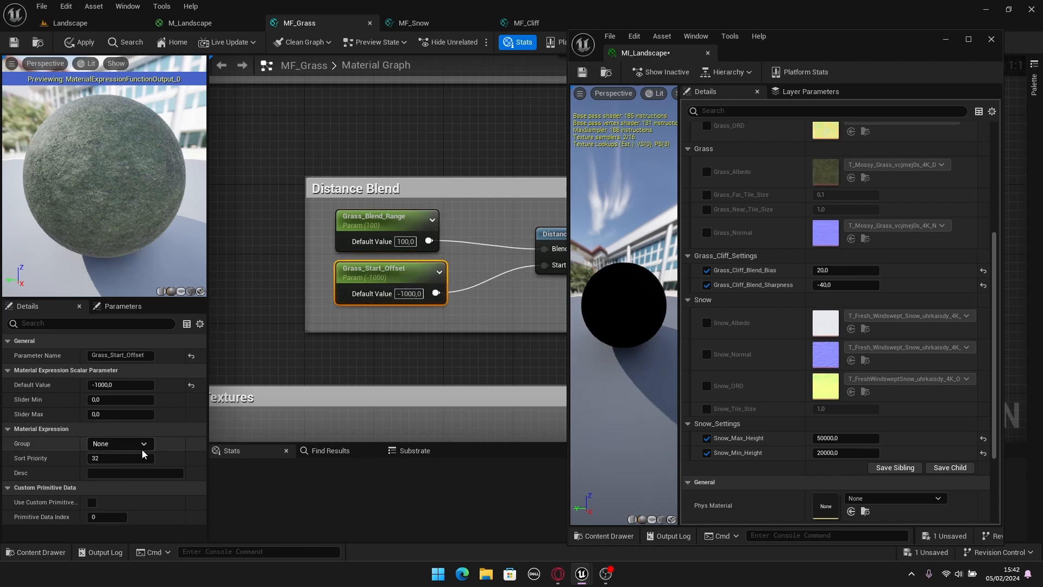
left_click(123, 454)
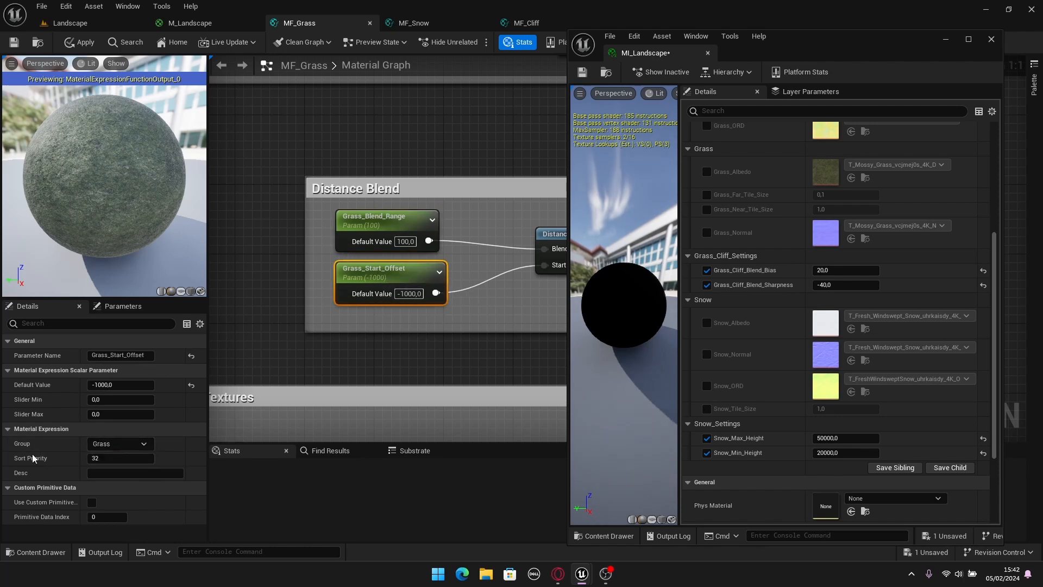
left_click(77, 41)
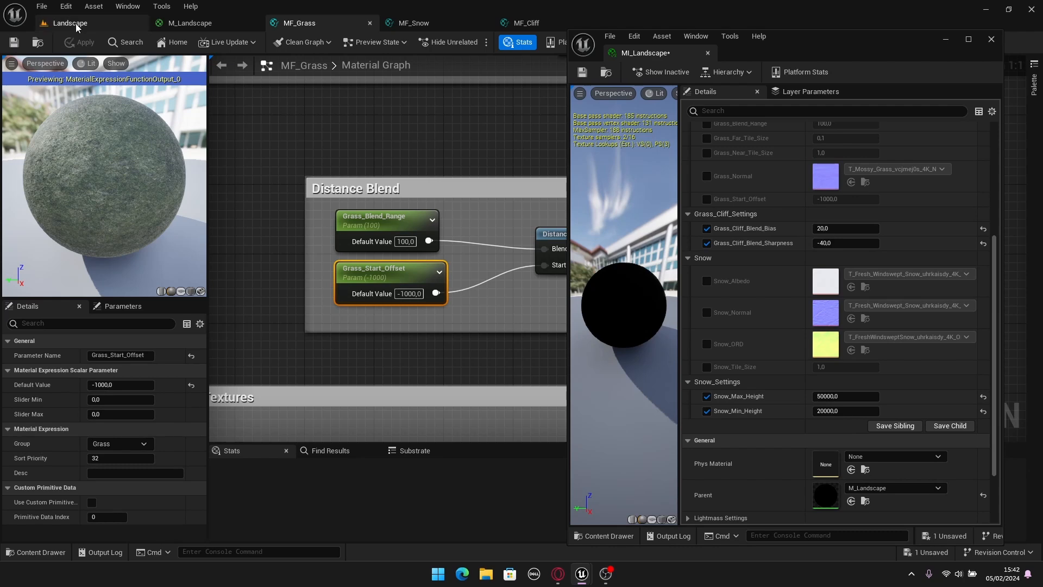
Enable the Grass_Blend_Range, Grass_Far_Tile_Size, Grass_Near_Tile_Size and Grass_Start_Offset overrides in MI_Landscape with the Landscape level shown behind.
left_click(70, 23)
scroll(784, 332, "up", 5)
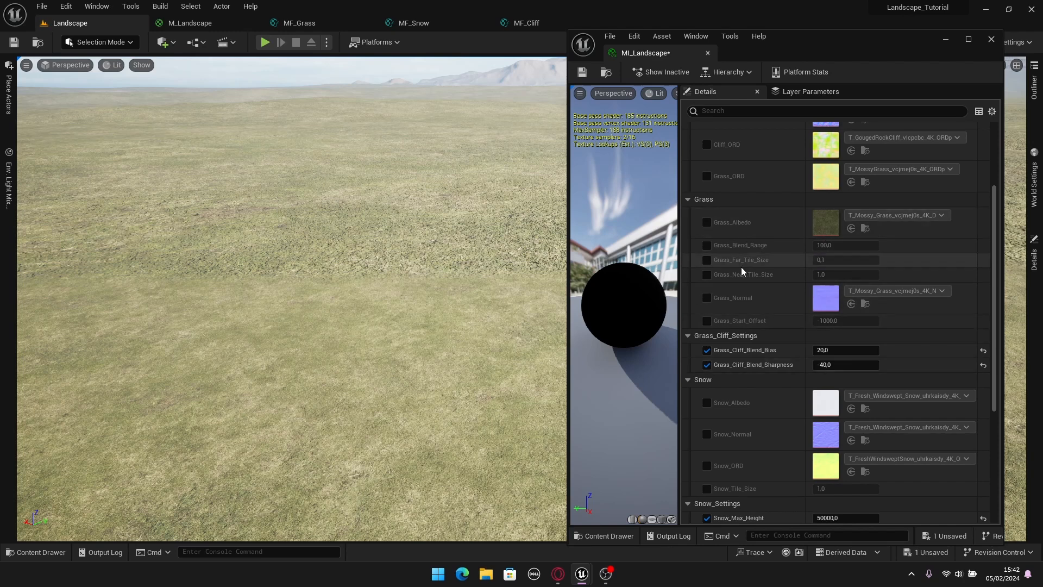
left_click(707, 245)
left_click(707, 260)
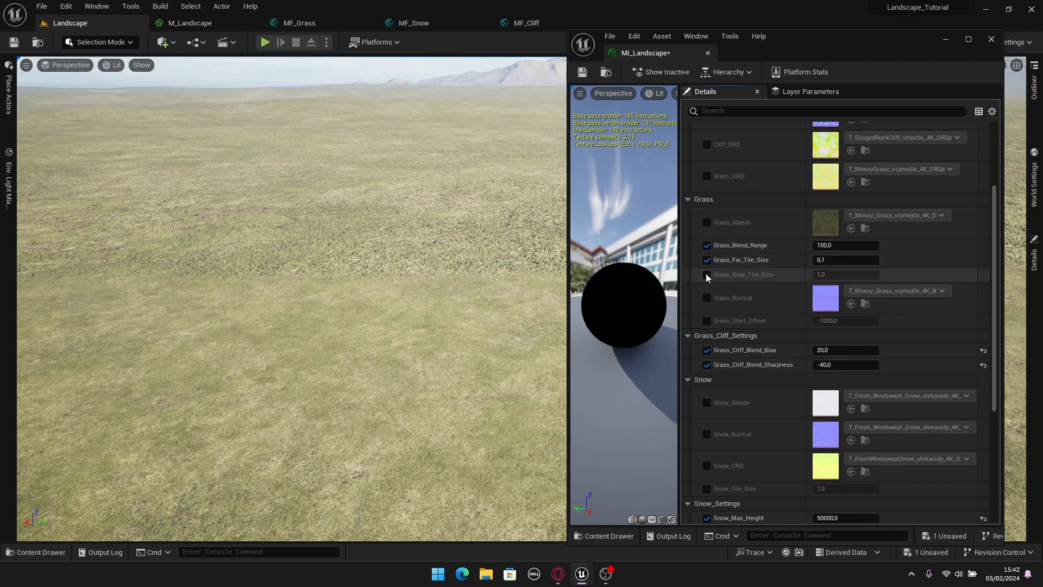
left_click(707, 275)
left_click(707, 320)
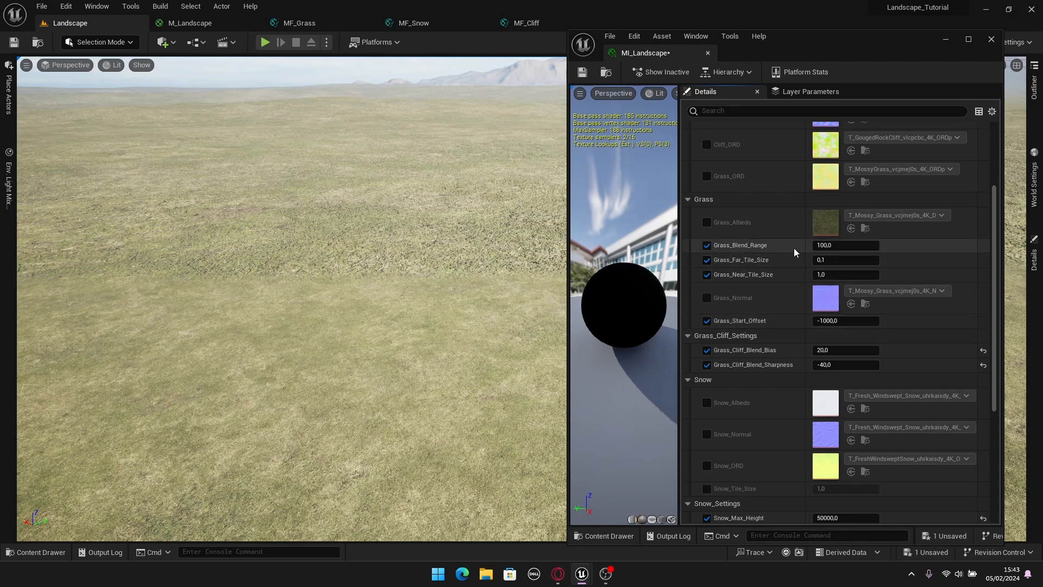
Set Grass_Blend_Range to 3000 and Grass_Start_Offset to -5000 in MI_Landscape.
left_click(828, 245)
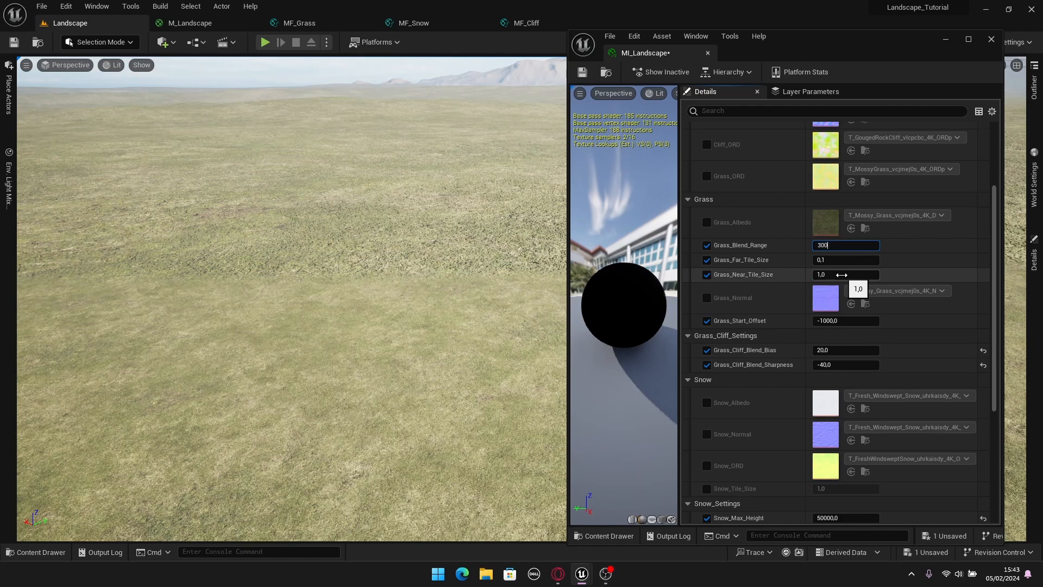
key("Return")
mouse_move(326, 194)
right_mouse_down()
mouse_move(376, 181)
mouse_move(334, 199)
mouse_move(321, 186)
mouse_move(315, 211)
right_mouse_up()
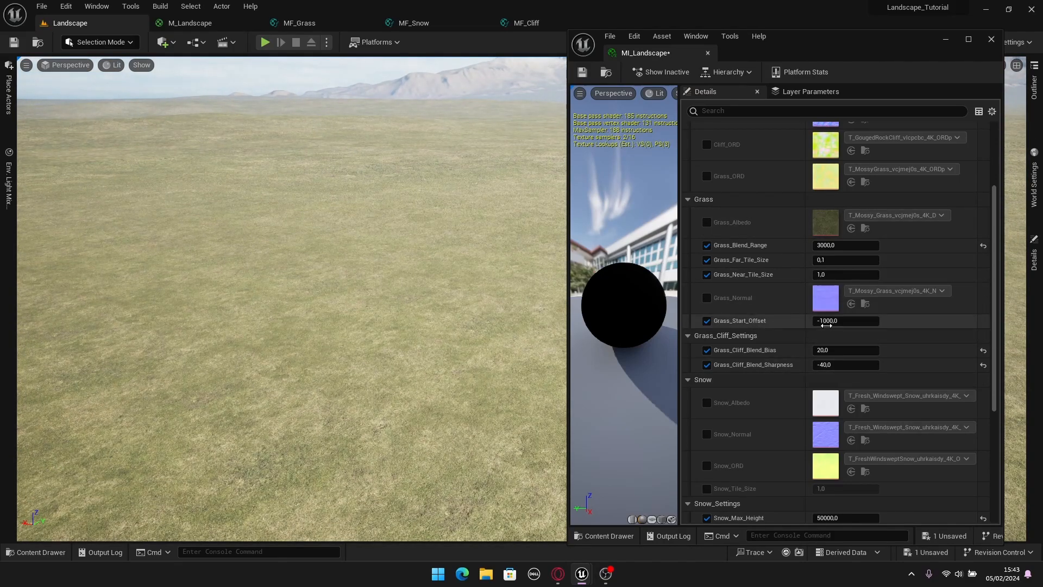
left_click(850, 326)
type("-")
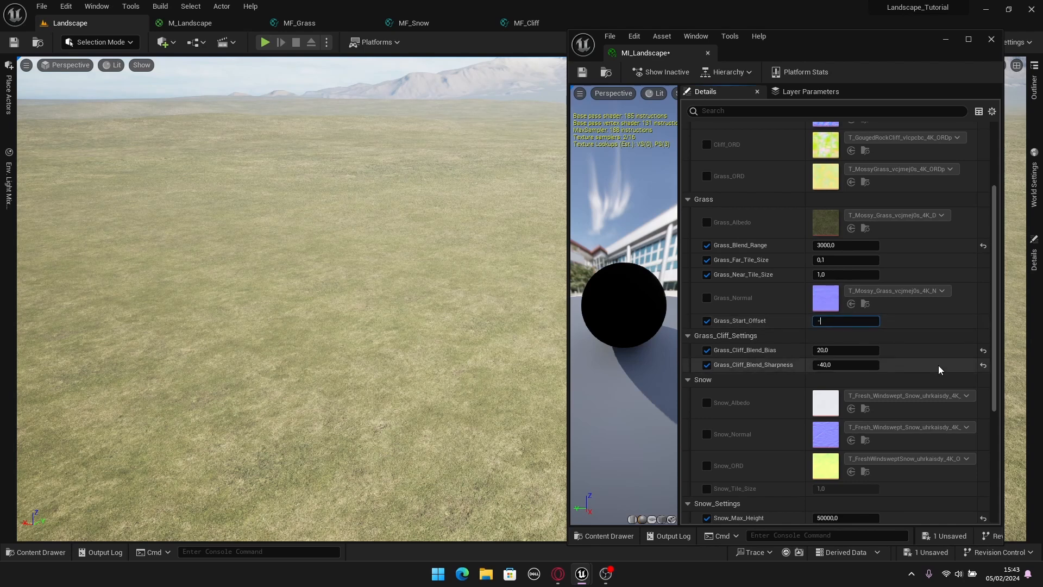
type("5000")
right_click(443, 260)
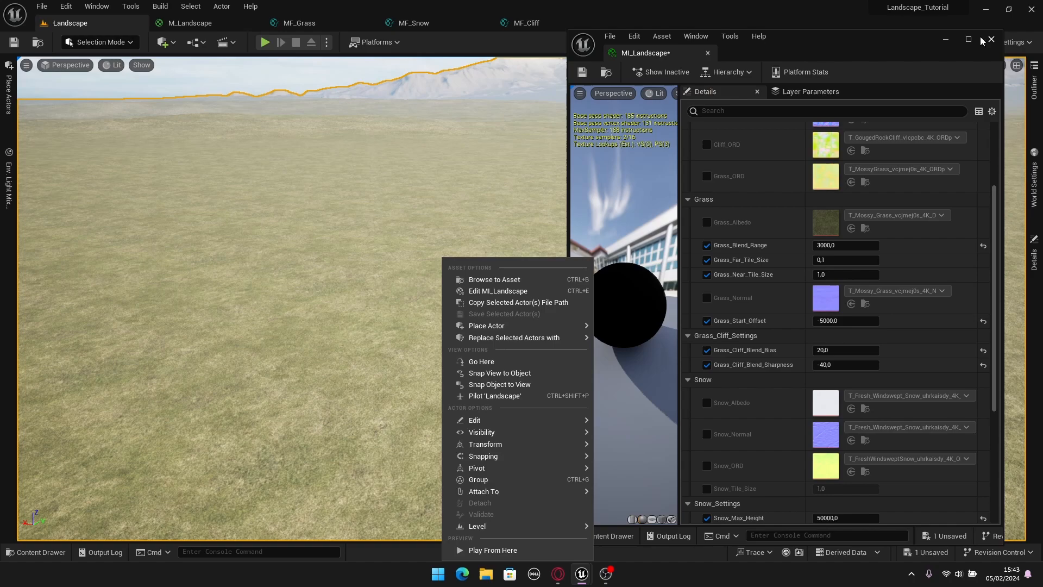
Minimize the MI_Landscape window and inspect the blended grass across the Landscape level and the node groups in MF_Grass.
left_click(946, 40)
right_click_drag(549, 201, 478, 169)
key("w")
scroll(549, 231, "up", 3)
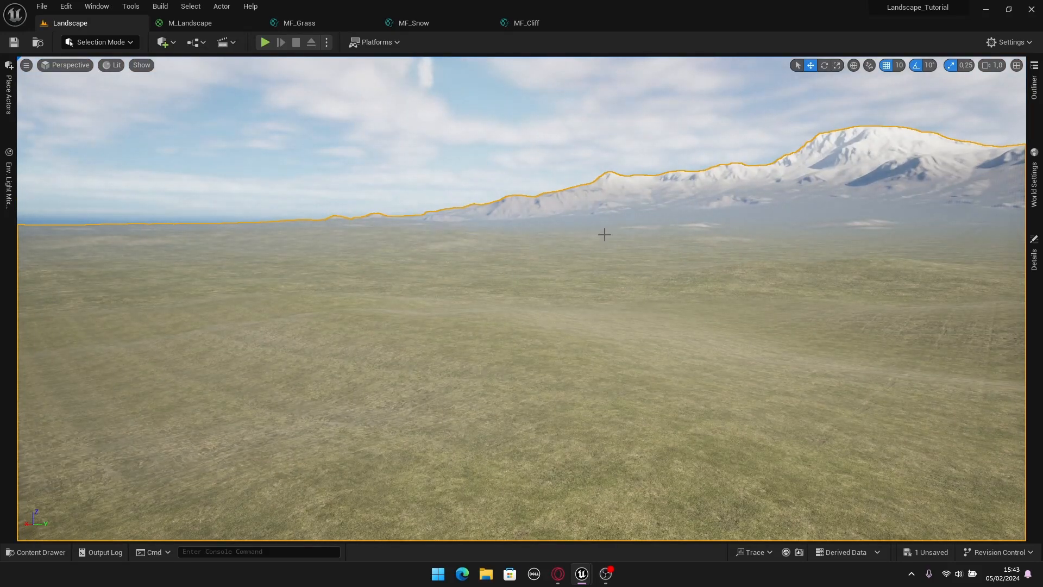
right_click_drag(402, 235, 598, 239)
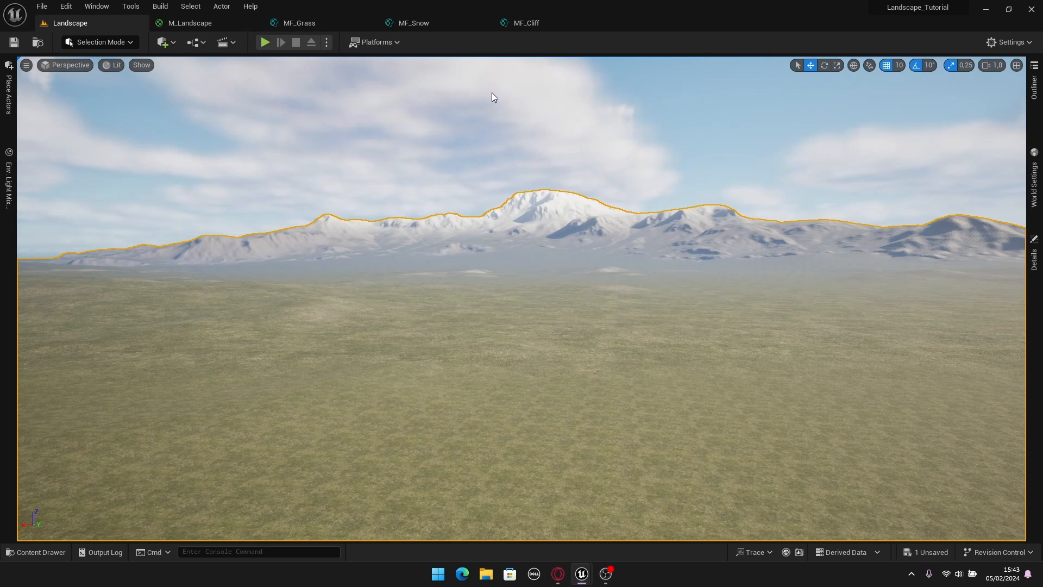
left_click(314, 19)
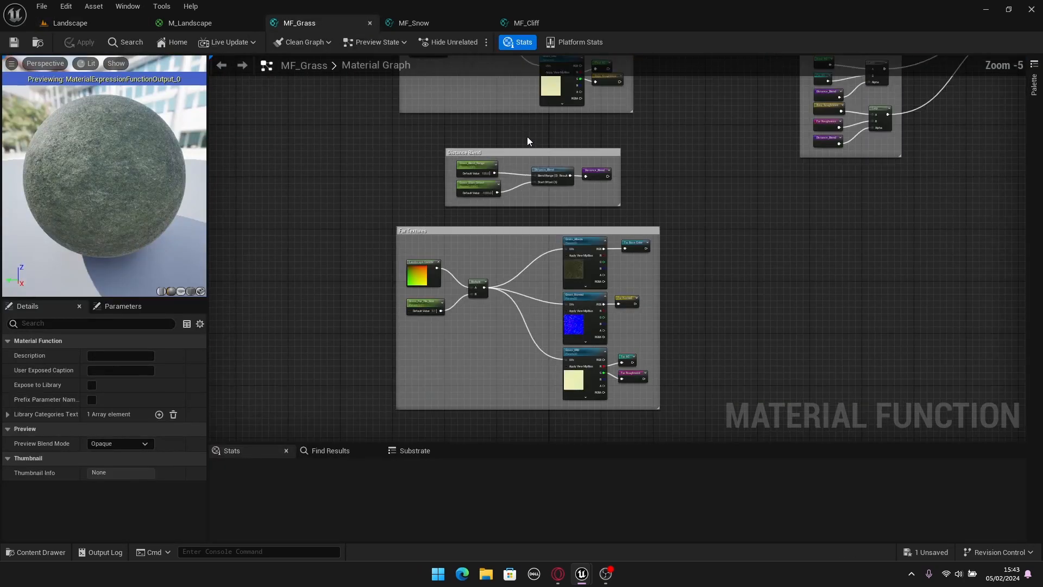
scroll(657, 266, "down", 1)
scroll(578, 298, "down", 1)
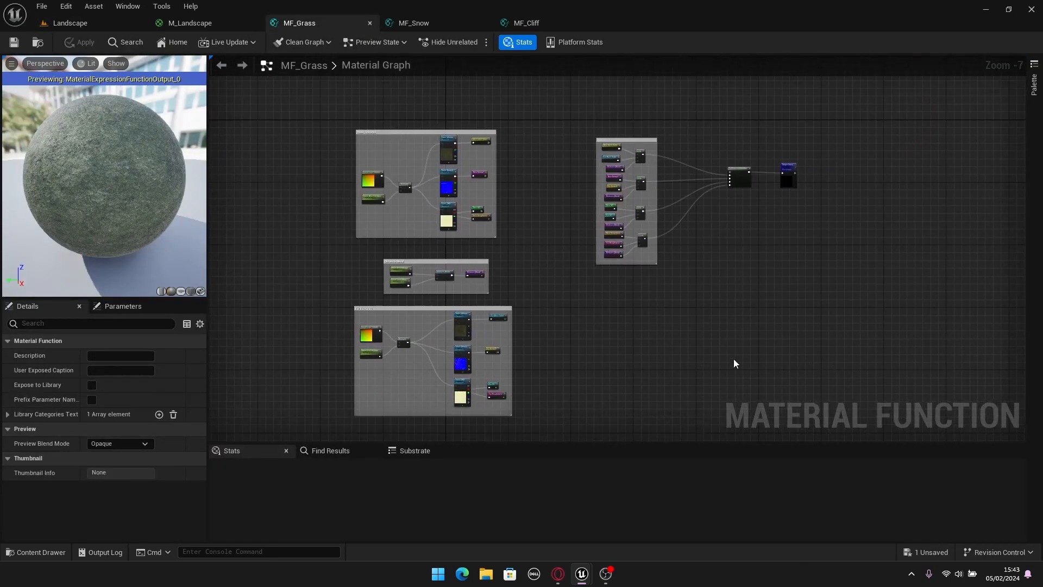
left_click_drag(696, 390, 553, 145)
Add a named reroute called Far Base Color in MF_Snow and feed it from the RGB output of the lower Snow_Albedo texture.
left_click(423, 25)
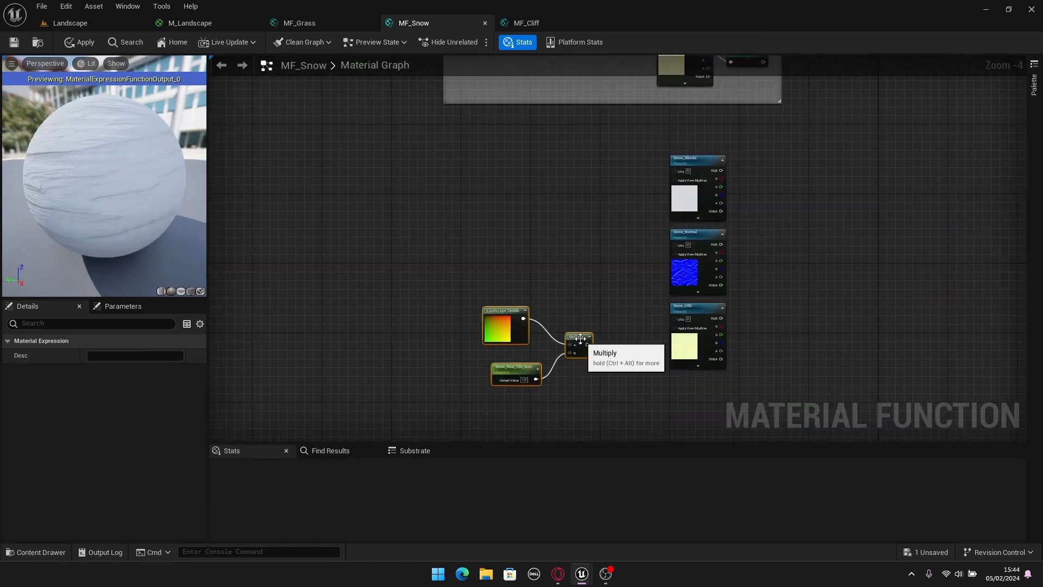
scroll(544, 326, "up", 3)
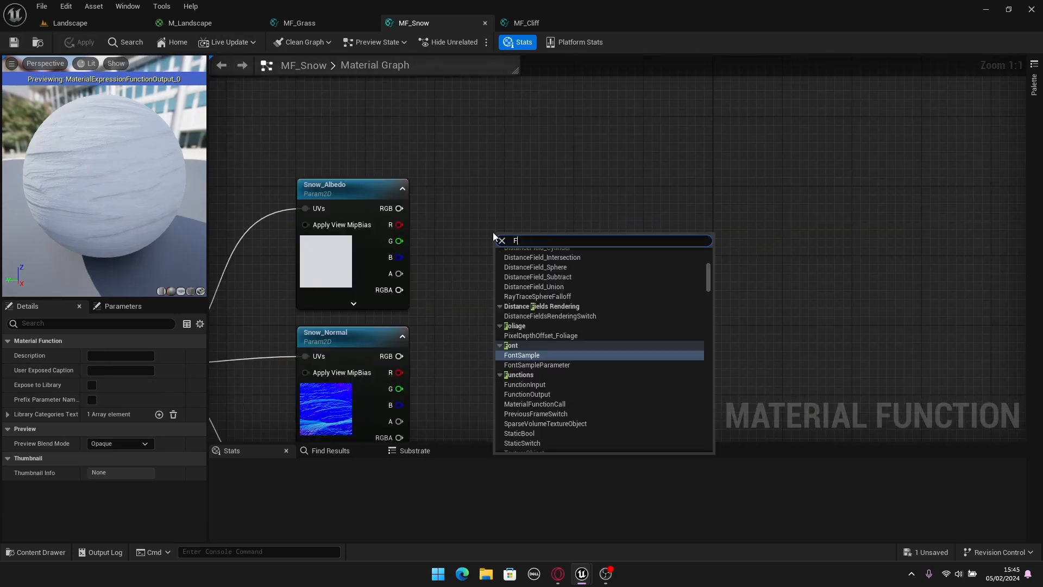
type("named")
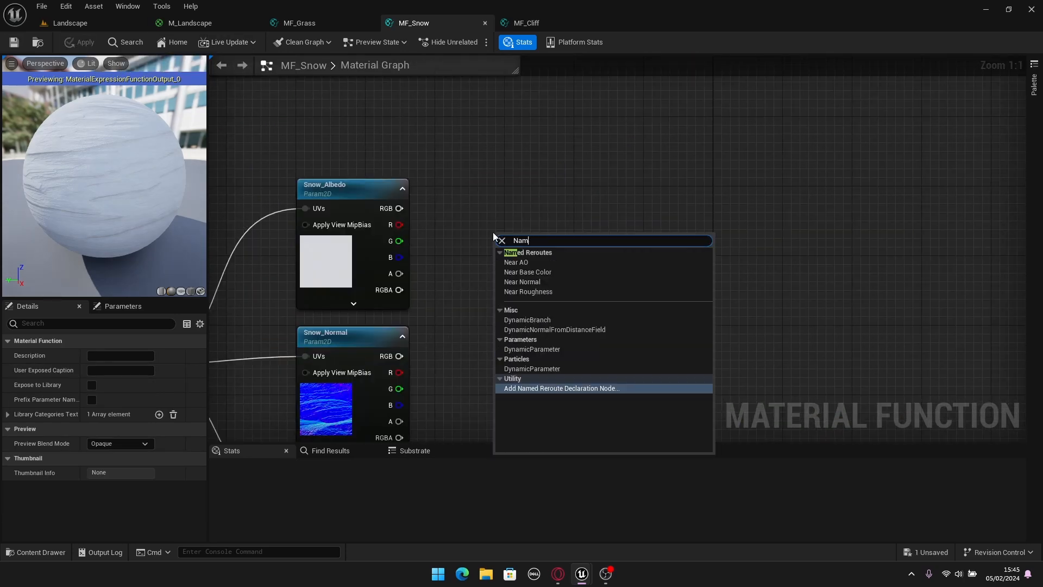
key("Return")
type("Far Base Color")
key("Return")
left_click_drag(400, 209, 495, 258)
Add a named reroute called Far Normal beside the lower Snow_Normal texture and feed it from the RGB output.
right_click_drag(513, 391, 536, 276)
right_click(535, 276)
type("named")
key("Return")
type("Far")
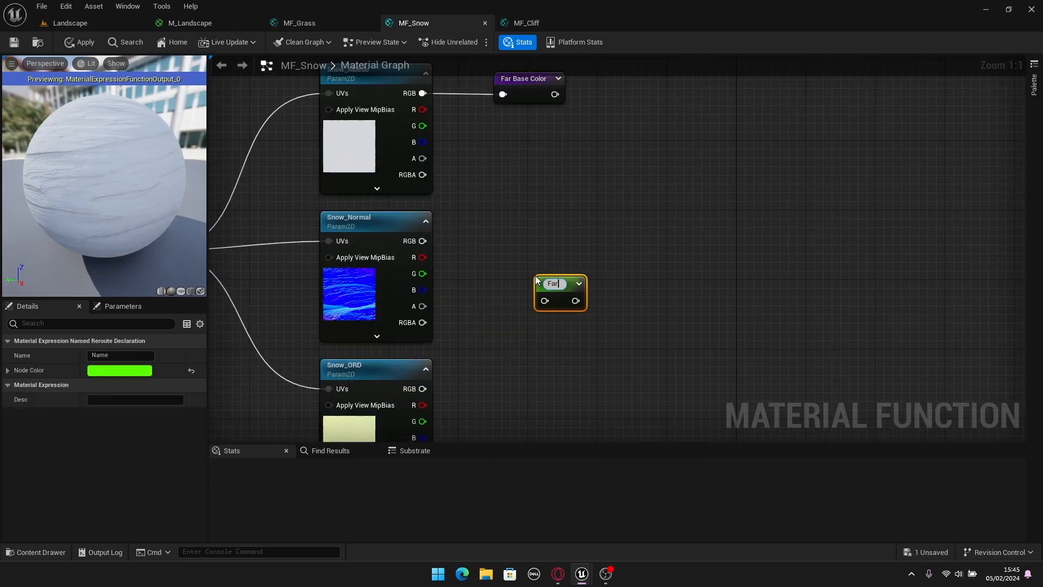
type(" Normal")
left_click_drag(402, 236, 545, 301)
left_click_drag(551, 290, 509, 233)
Add a named reroute called Far AO and feed it from the R output of the lower Snow_ORD texture.
right_click_drag(523, 406, 550, 295)
right_click(549, 295)
type("named")
key("Return")
type("Far AO")
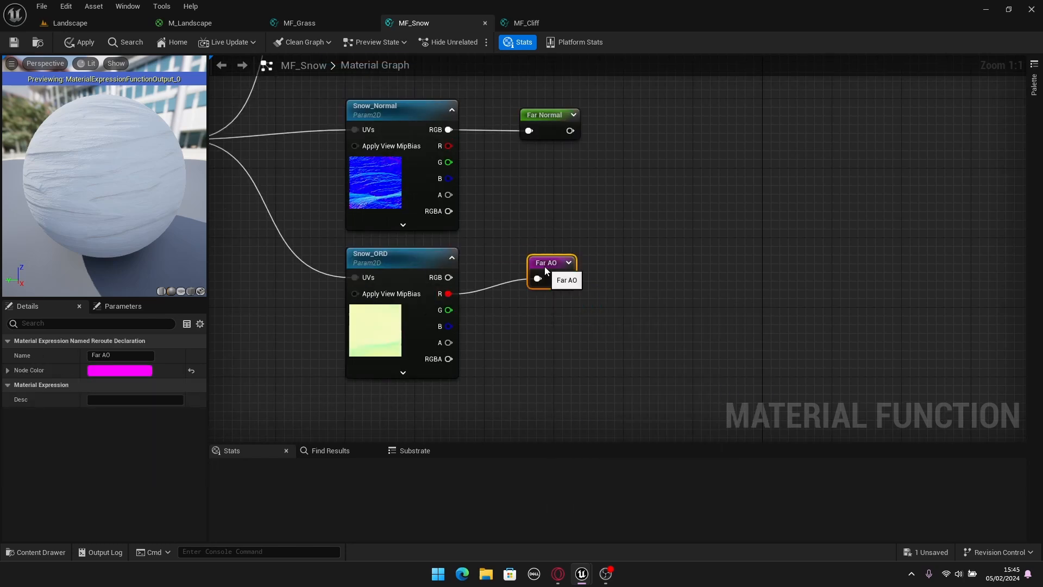
Add a named reroute called Far Roughness and feed it from the G output of the lower Snow_ORD texture.
right_click(543, 341)
type("named")
key("Return")
type("Far Roughness")
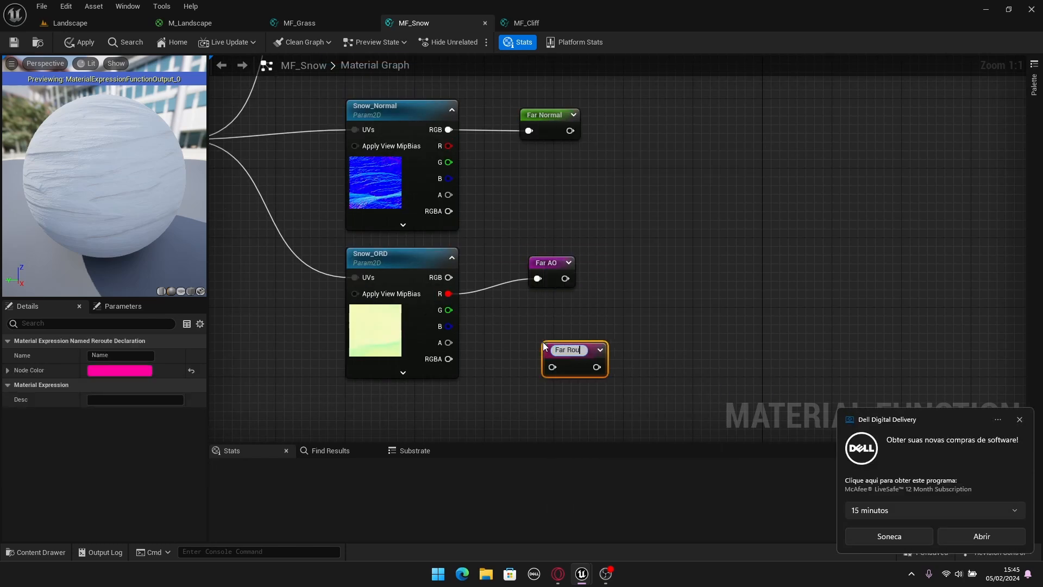
left_click_drag(449, 310, 536, 323)
Enclose the lower snow texture nodes and their Far reroutes in a comment titled Far Textures.
left_click(646, 190)
scroll(646, 190, "down", 4)
right_click_drag(669, 147, 570, 303)
left_click_drag(593, 201, 297, 302)
right_click_drag(562, 272, 621, 383)
type("c")
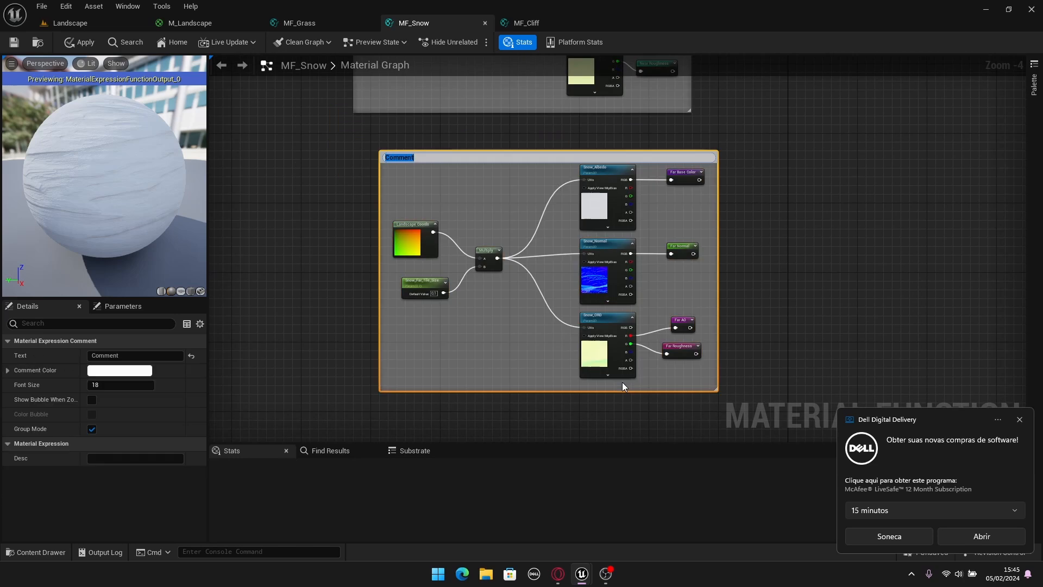
type("Far Textures")
left_click(622, 383)
Add a Distance_Blend function node above the Far Textures group.
right_click_drag(566, 82, 558, 226)
right_click(553, 200)
type("Distance Blend")
key("Return")
scroll(575, 171, "up", 4)
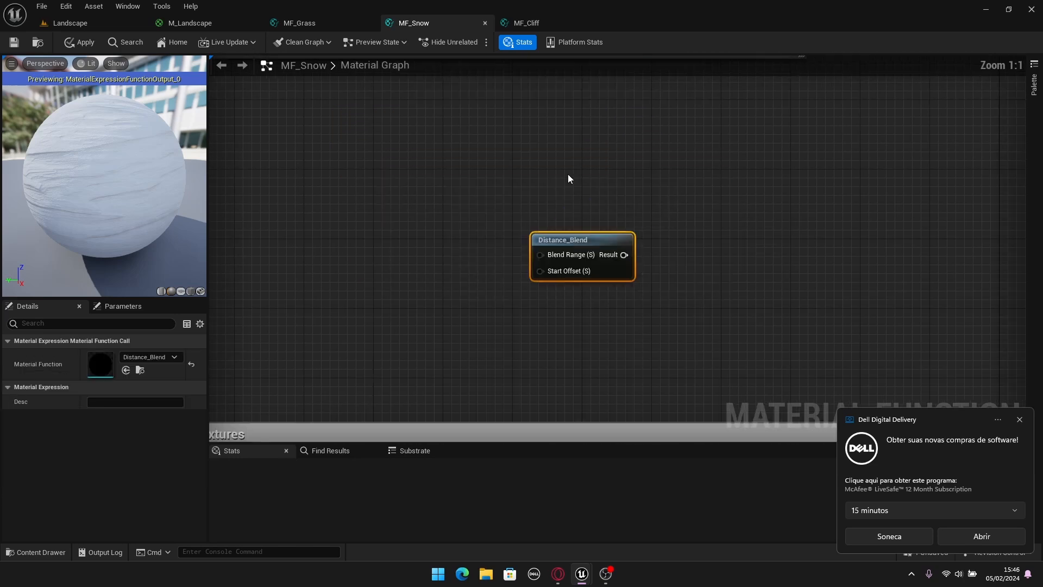
Add a Snow_Blend_Range scalar parameter with default value 100 and connect it to Distance_Blend's Blend Range input.
left_click(461, 216)
type("Snow_Blend_Range")
key("Return")
left_click_drag(639, 244, 548, 248)
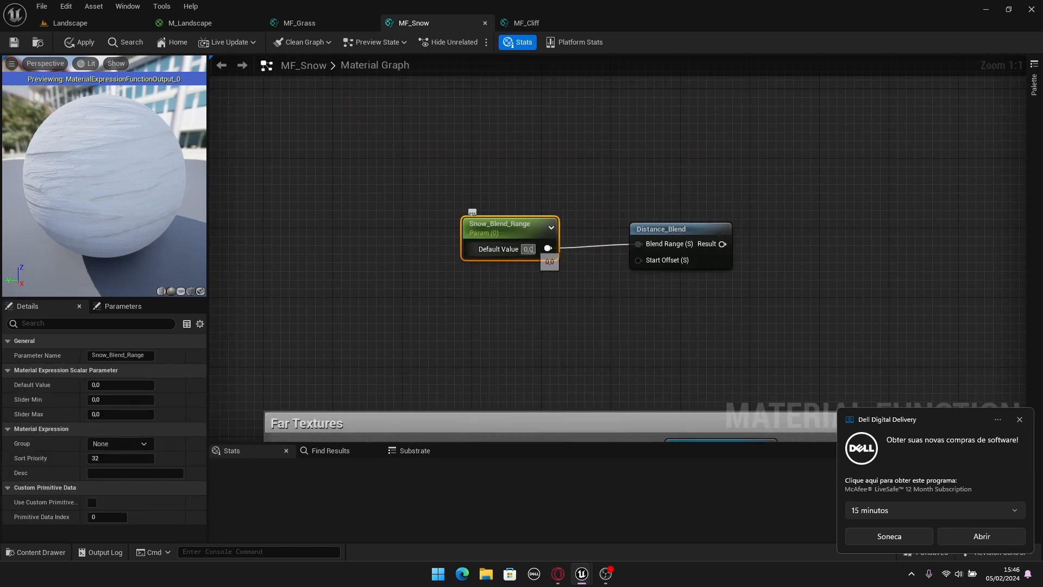
left_click(528, 249)
type("100")
key("Return")
Duplicate the Snow_Blend_Range parameter below the original and rename the copy Snow_Start_Offset.
key("ctrl+d")
left_click_drag(526, 283, 500, 284)
double_click(501, 281)
key("BackSpace")
key("BackSpace")
key("BackSpace")
key("BackSpace")
key("BackSpace")
key("BackSpace")
key("BackSpace")
key("BackSpace")
key("BackSpace")
key("BackSpace")
key("BackSpace")
type("S")
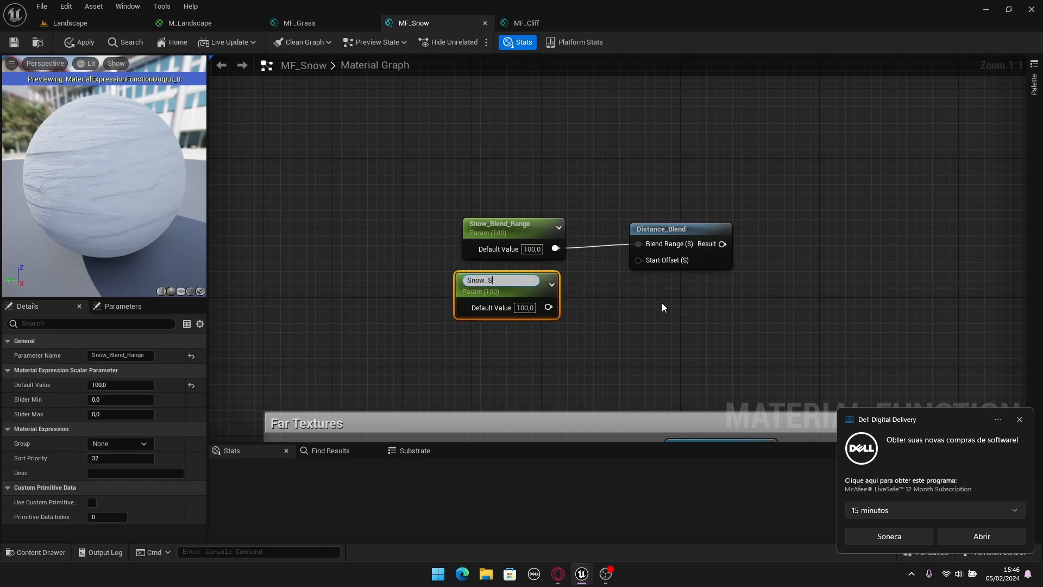
type("tart_Offset")
key("Return")
Set Snow_Start_Offset's default value to -1000 and connect it to Distance_Blend's Start Offset input.
left_click(525, 304)
type("-1000")
left_click_drag(556, 304, 639, 260)
Add a named reroute called Distance_Blend and feed it from the Result output of the Distance_Blend function.
right_click_drag(760, 263, 558, 284)
right_click(634, 282)
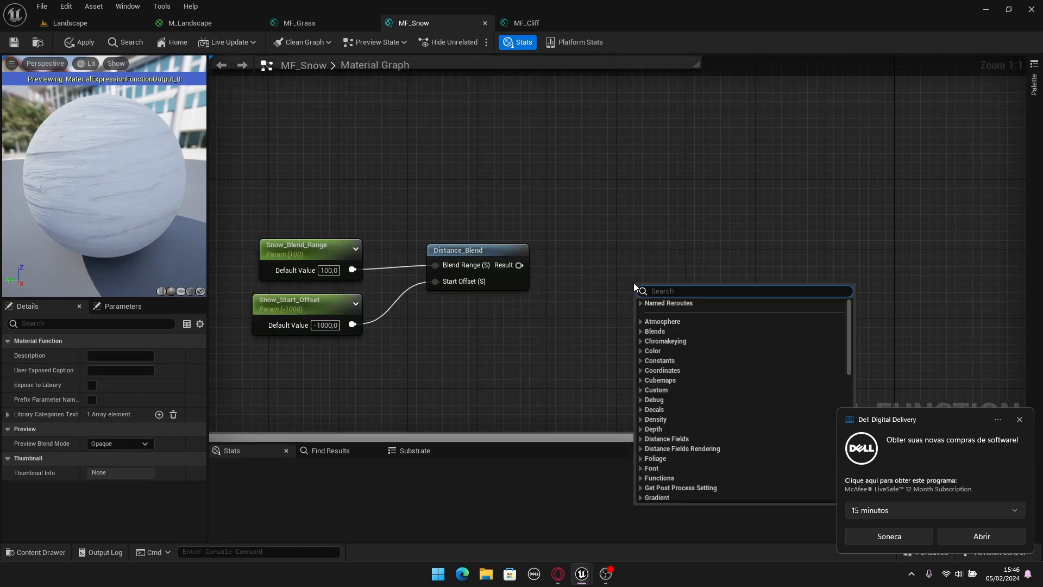
type("Distance_Blend")
key("Return")
left_click_drag(519, 265, 592, 251)
Enclose the snow distance parameters, function node and reroute in a comment titled Distance Blend.
scroll(598, 255, "down", 2)
left_click_drag(726, 217, 451, 345)
type("c")
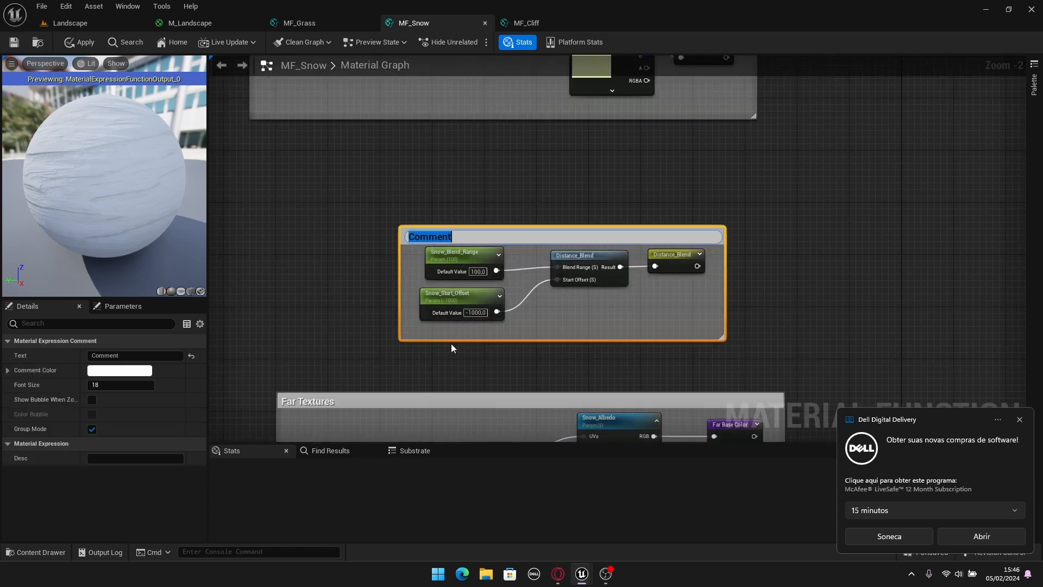
type("Distance Blend")
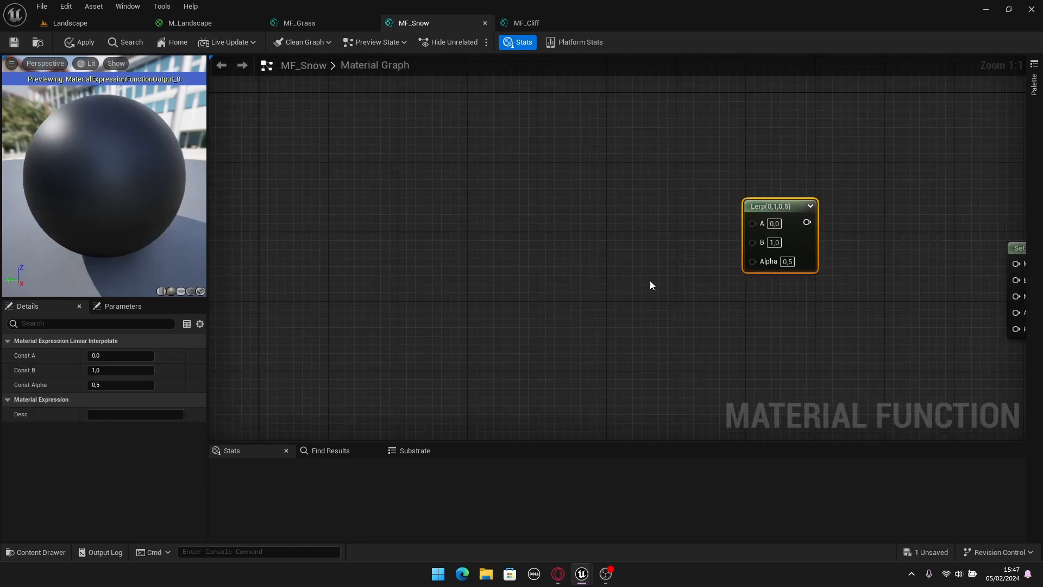
Place a Distance_Blend reroute beside the Lerp node and connect it to the Lerp's Alpha input.
right_click(650, 281)
type("distance bl")
left_click(701, 310)
left_click_drag(715, 302, 752, 262)
Feed the Lerp's A and B inputs from Near Base Color and Far Base Color reroutes, and connect its output to Base Color.
right_click(650, 207)
type("near base")
key("Return")
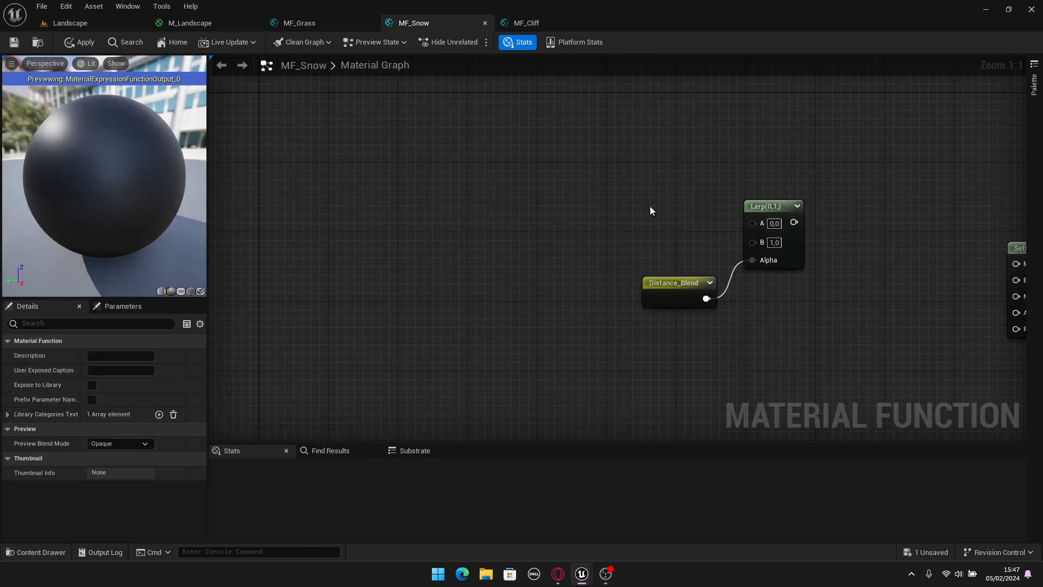
left_click_drag(716, 229, 752, 223)
right_click(643, 252)
type("nearfar base")
key("Return")
left_click_drag(677, 255, 752, 239)
right_click_drag(761, 234, 577, 209)
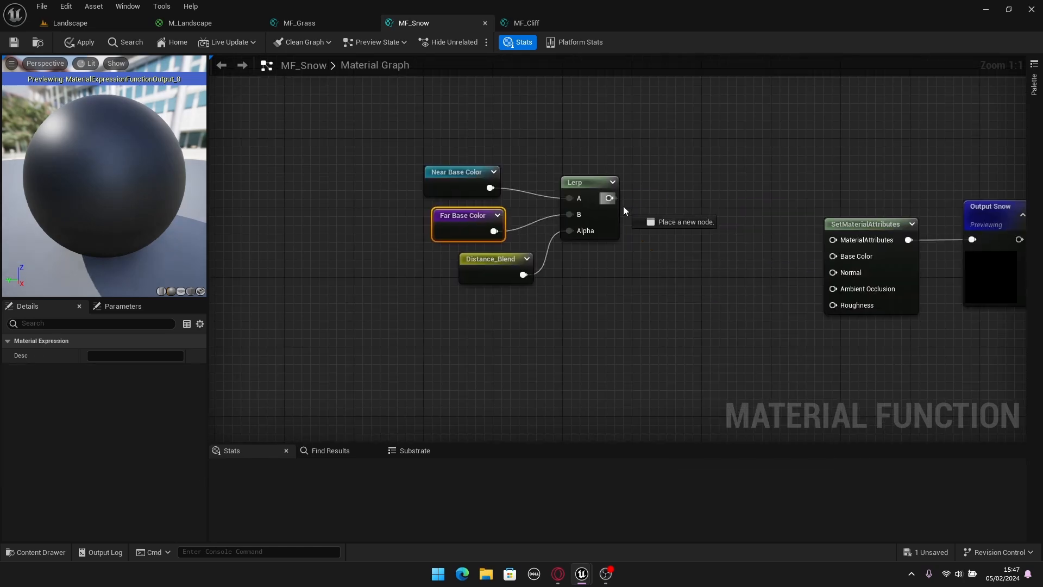
left_click_drag(624, 206, 833, 257)
Add a second Lerp below the first and connect a copied Distance_Blend reroute to its Alpha input.
left_click(620, 308)
left_click_drag(620, 307, 577, 290)
key("ctrl+c")
key("ctrl+v")
left_click_drag(514, 370, 573, 349)
Feed the second Lerp's A and B from Near Normal and Far Normal reroutes, and connect its output to Normal.
right_click(472, 320)
type("Near")
key("Return")
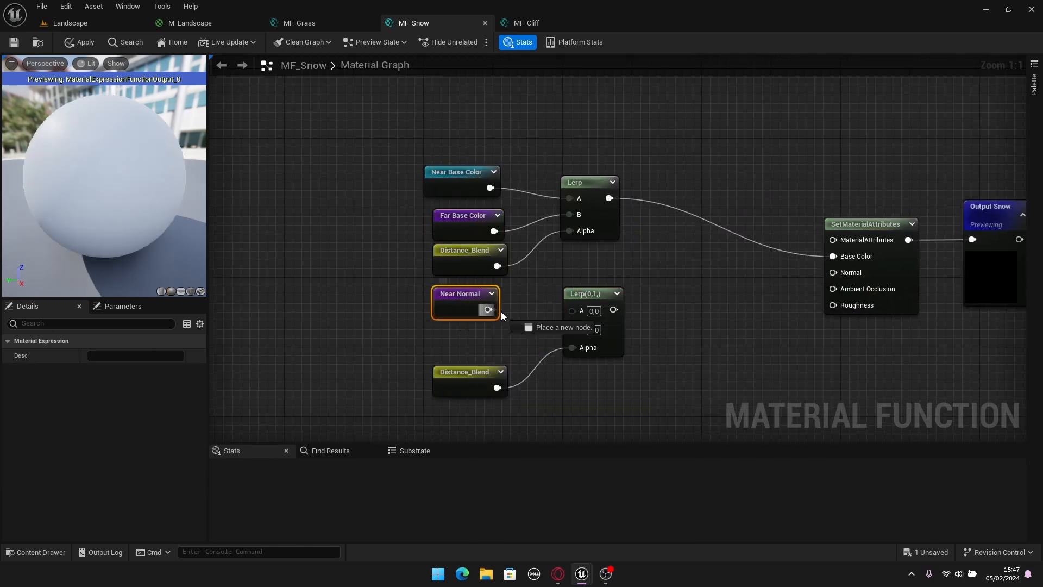
right_click(464, 345)
type("Far")
key("Return")
left_click_drag(484, 353, 572, 326)
left_click_drag(611, 309, 832, 273)
Add a third Lerp below the normal blend and paste a Distance_Blend reroute for its Alpha input.
right_click_drag(655, 359, 674, 259)
left_click(615, 314)
left_click(489, 276)
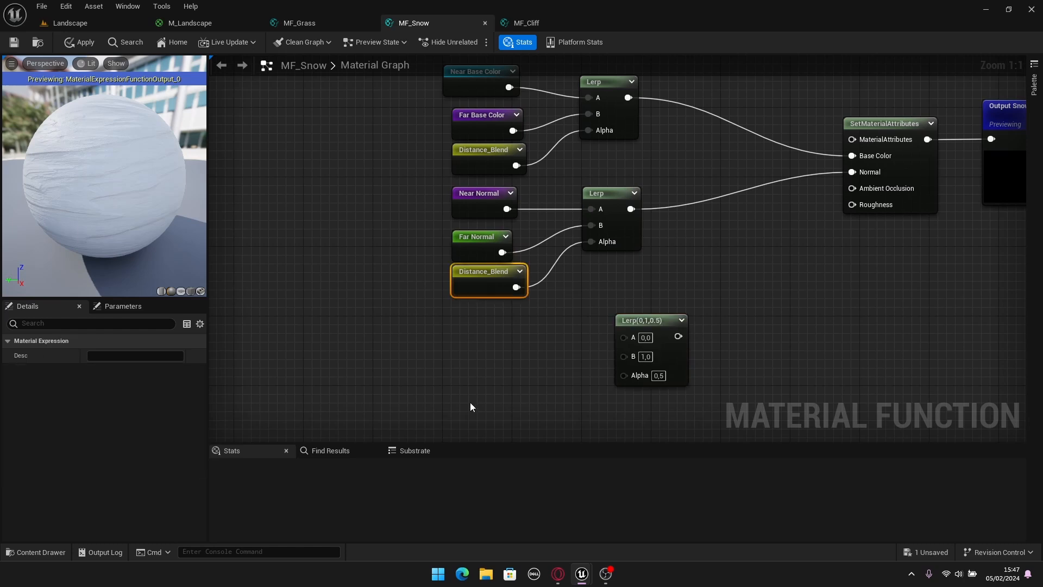
key("ctrl+c")
key("ctrl+v")
Place a Near AO reroute beside the third Lerp and connect it to input A.
right_click(499, 338)
type("Near")
key("Up")
key("Up")
key("Return")
left_click_drag(515, 350, 480, 325)
left_click_drag(503, 331, 624, 336)
Connect a Far AO reroute to the third Lerp's B input and the Lerp's output to Ambient Occlusion.
right_click(507, 374)
type("Near")
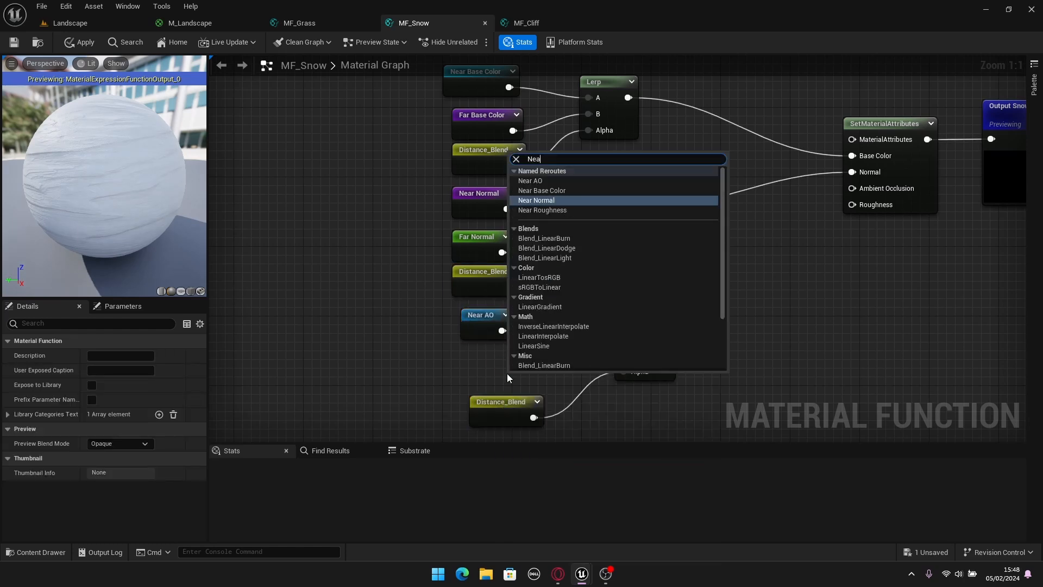
key("BackSpace")
key("BackSpace")
key("BackSpace")
key("BackSpace")
left_click_drag(506, 374, 624, 354)
left_click_drag(665, 335, 623, 277)
Add a fourth Lerp below the AO blend and connect a pasted Distance_Blend reroute to its Alpha input.
right_click_drag(652, 337, 669, 243)
right_click(633, 338)
left_click(645, 326)
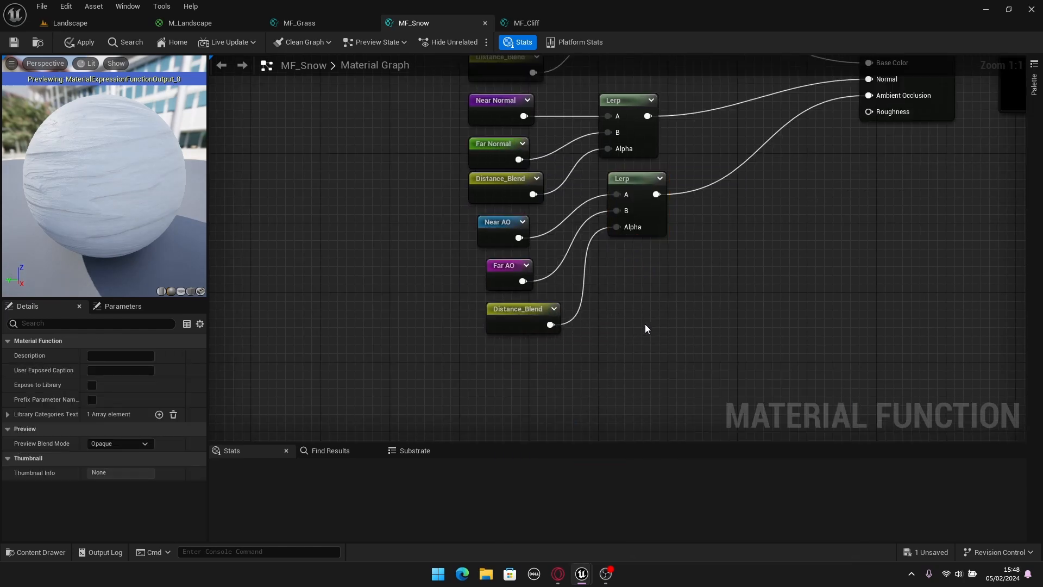
right_click_drag(645, 326, 667, 270)
left_click(641, 271)
key("ctrl+v")
left_click_drag(573, 406, 648, 332)
Feed the fourth Lerp's A and B from Near Roughness and Far Roughness reroutes, and connect its output to Roughness.
right_click(517, 305)
key("Return")
left_click_drag(525, 312, 509, 294)
left_click_drag(567, 311, 648, 295)
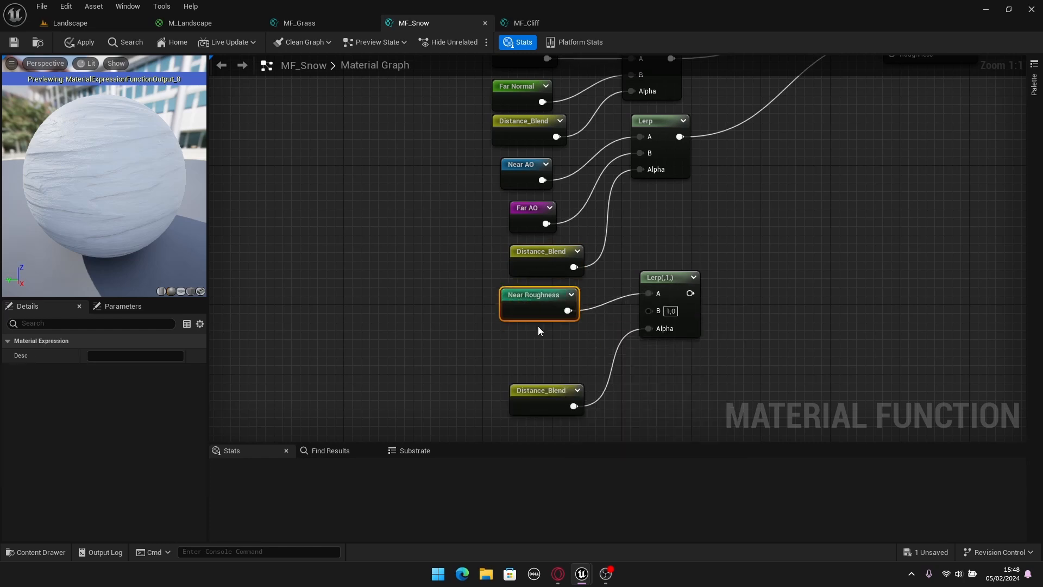
right_click(535, 335)
key("Return")
left_click_drag(570, 353, 537, 347)
left_click_drag(563, 354, 701, 187)
Enclose the four Lerp nodes and their reroutes in a comment titled Blends.
left_click_drag(627, 107, 516, 328)
type("cBlends")
key("Return")
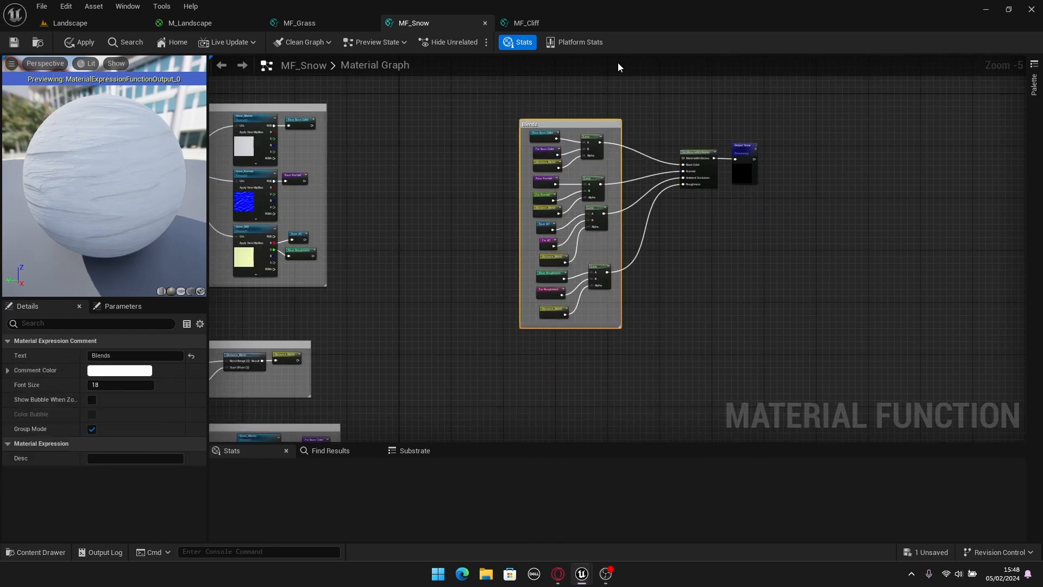
Reposition the Blends comment group in the graph and save the MF_Snow function.
left_click_drag(590, 125, 527, 121)
left_click_drag(532, 274, 534, 288)
left_click(14, 42)
In MF_Cliff, rename the Cliff_Tile_Size parameter to Cliff_Near_Tile_Size.
left_click(527, 24)
right_click_drag(523, 318, 535, 326)
double_click(429, 222)
left_click(428, 223)
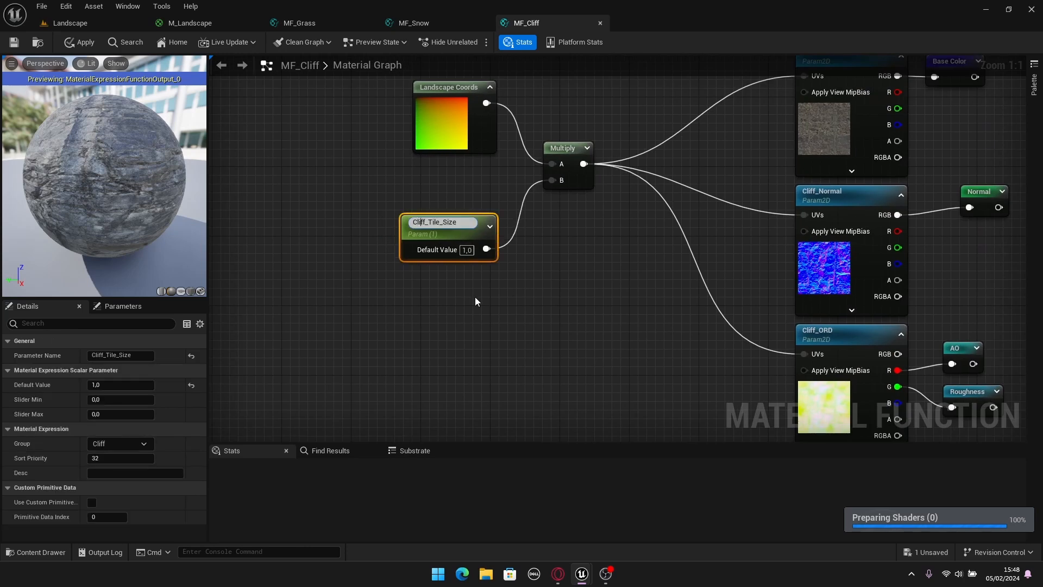
type("Near")
left_click(475, 297)
Rename the cliff reroutes to Near Base Color, Near Normal, Near AO and Near Roughness.
double_click(567, 216)
type("Near")
double_click(591, 352)
type("Near")
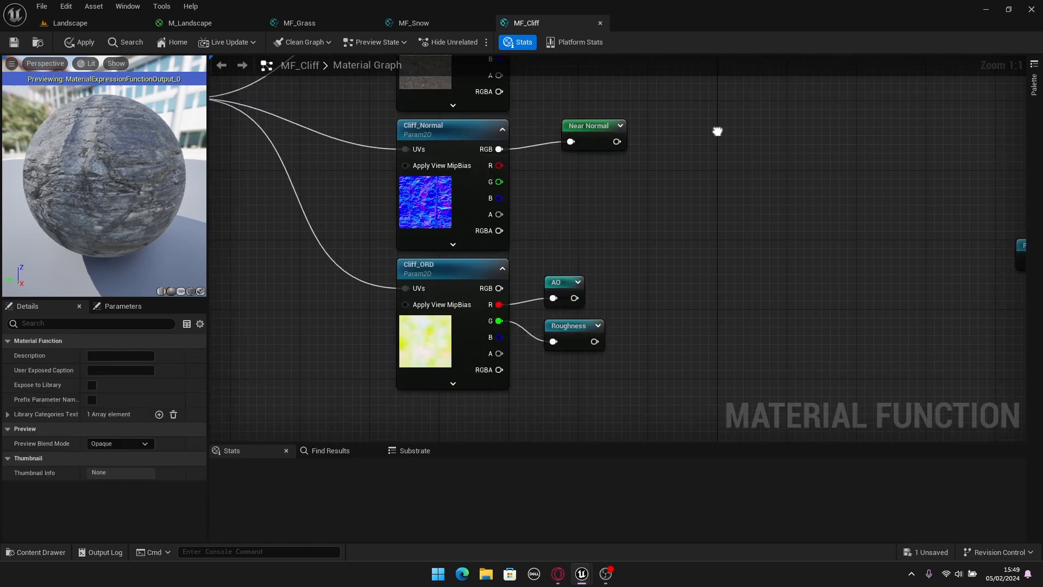
double_click(556, 271)
type("Near")
double_click(567, 314)
type("Near")
Enclose the cliff tiling nodes, texture samples and reroutes in a comment titled Near Textures.
scroll(716, 262, "down", 5)
right_click_drag(743, 188, 708, 258)
left_click_drag(706, 122, 438, 350)
type("cNear Textures")
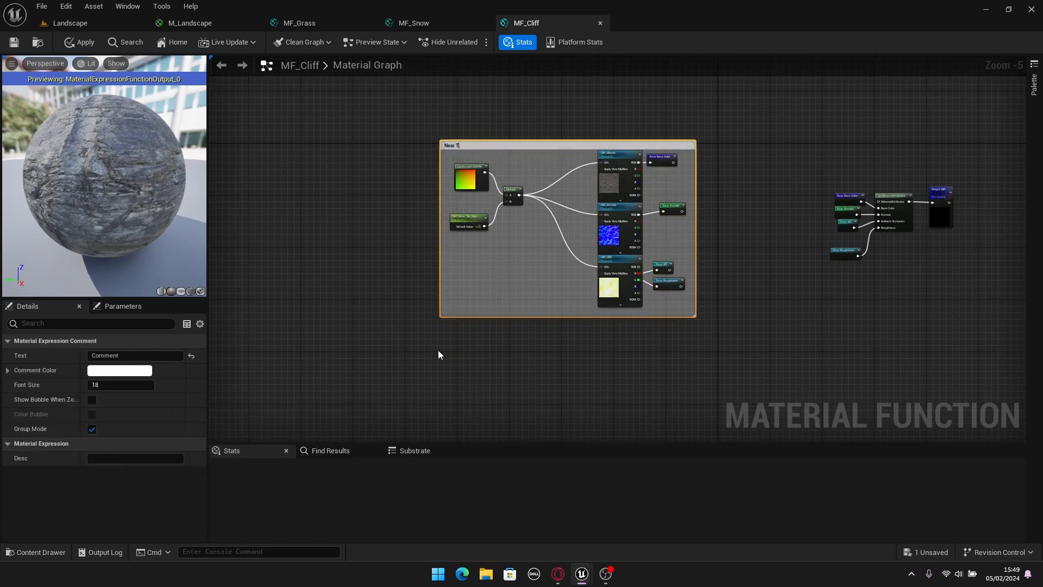
Duplicate the cliff texture samples and tiling nodes below Near Textures and connect the copied Multiply to the copied samples' UVs.
left_click(631, 258)
left_click(629, 207, "ctrl")
left_click(628, 155, "ctrl")
key("ctrl+v")
left_click_drag(546, 118, 457, 206)
key("ctrl+v")
left_click_drag(543, 276, 664, 231)
left_click_drag(532, 207, 655, 286)
Rename the duplicated tile size parameter to Cliff_Far_Tile_Size and set its default value to 0,1.
scroll(489, 271, "up", 1)
double_click(471, 285)
type("Far")
left_click(491, 351)
left_click(497, 310)
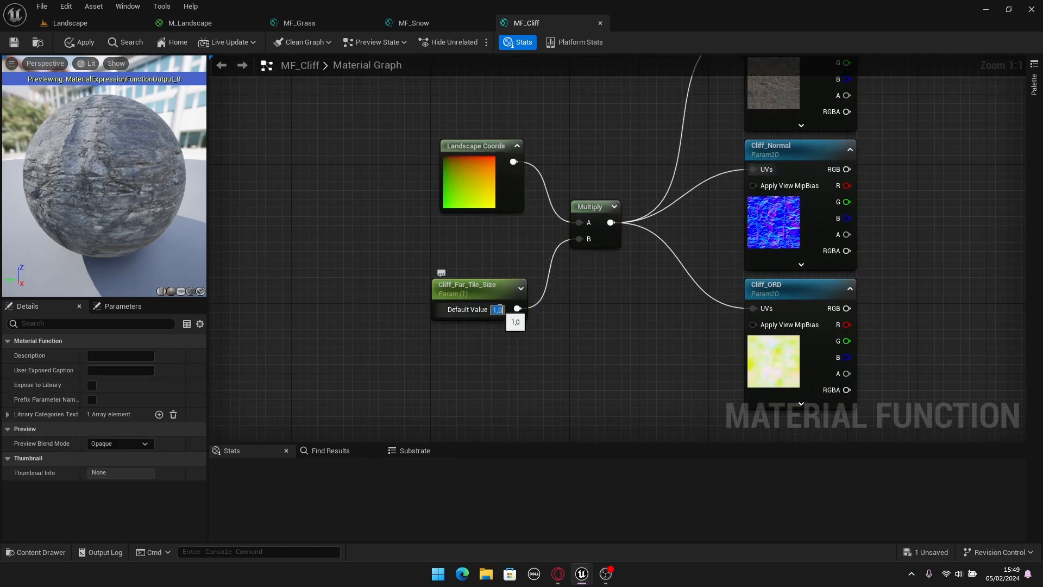
type("0,1")
key("Return")
Add a named reroute called Far Base Color and feed it from the copied Cliff_Albedo's RGB output.
scroll(489, 321, "down", 4)
right_click_drag(731, 236, 596, 284)
scroll(587, 244, "up", 4)
right_click(594, 248)
type("named")
key("Return")
type("Far Base Color")
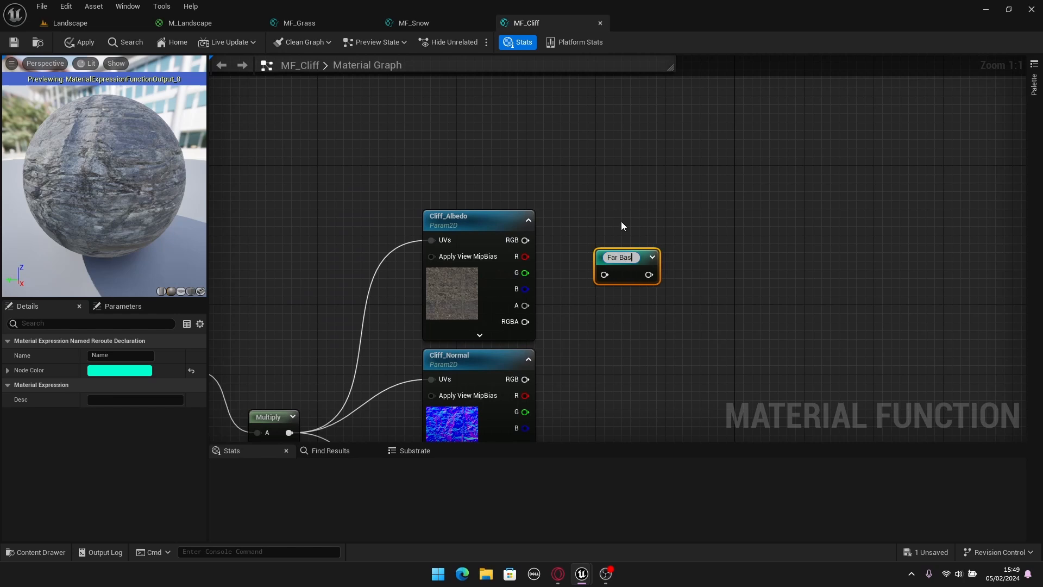
key("Return")
left_click_drag(525, 240, 604, 273)
Add a named reroute called Far Normal and feed it from the copied Cliff_Normal's RGB output.
right_click(587, 291)
type("named")
key("Return")
type("Far Normal")
key("Return")
left_click_drag(526, 286, 609, 317)
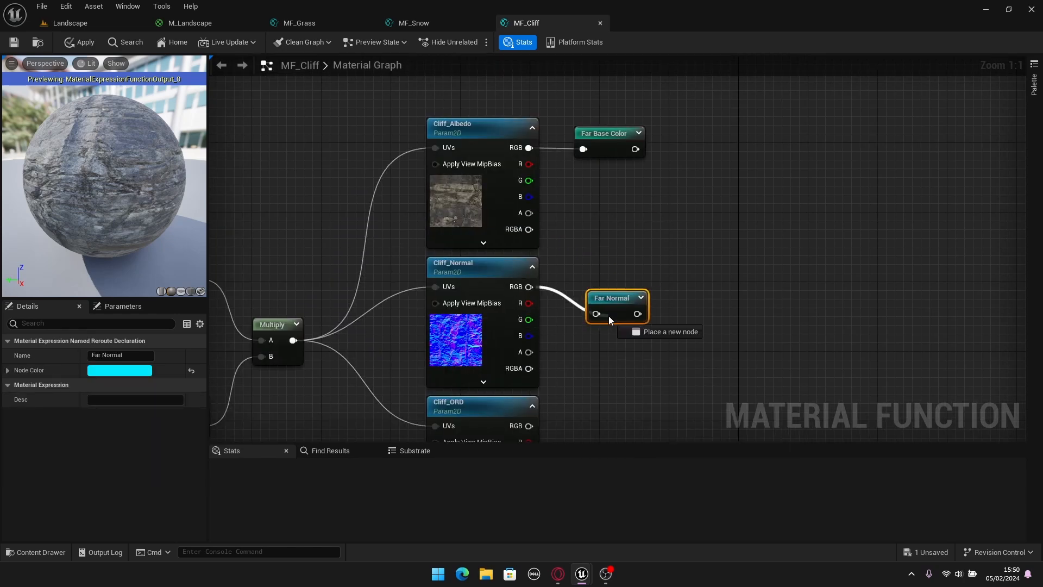
Add a named reroute called Far AO and feed it from the copied Cliff_ORD's R output.
right_click(594, 299)
type("named")
key("Return")
type("Far AO")
left_click_drag(525, 302, 602, 322)
Add a named reroute called Far Roughness and feed it from the copied Cliff_ORD's G output.
right_click(597, 332)
type("named")
key("Return")
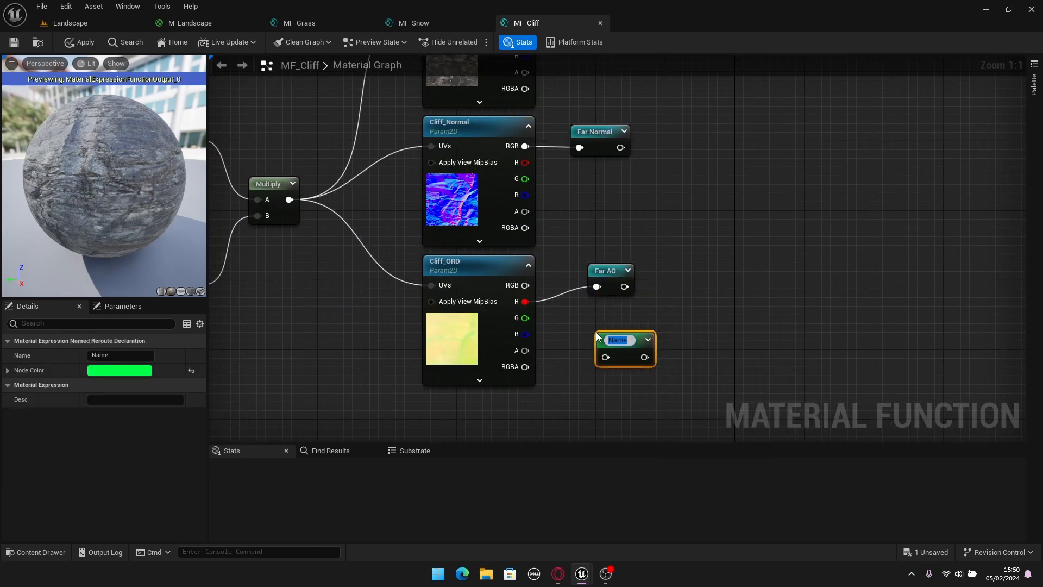
type("Far Roughness")
left_click_drag(525, 317, 605, 357)
Enclose the duplicated cliff textures, tiling nodes and far reroutes in a comment titled Far Textures.
scroll(671, 280, "down", 5)
left_click_drag(679, 166, 486, 350)
type("cFar Textures")
Add the Distance_Blend function node between the Near Textures and Far Textures comments.
right_click_drag(716, 152, 669, 267)
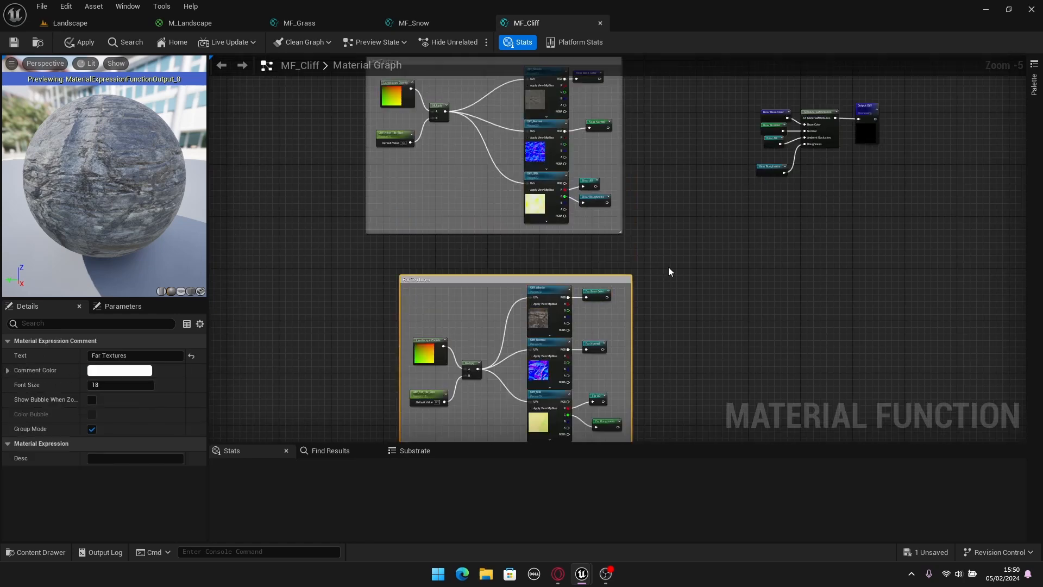
scroll(654, 231, "up", 3)
scroll(654, 231, "up", 1)
right_click(590, 217)
type("distance blend")
key("Return")
Create a Cliff_Blend_Range scalar parameter with default value 100 and connect it to Distance_Blend's Blend Range input.
scroll(590, 217, "up", 1)
key("s")
left_click(537, 245)
type("Cliff_")
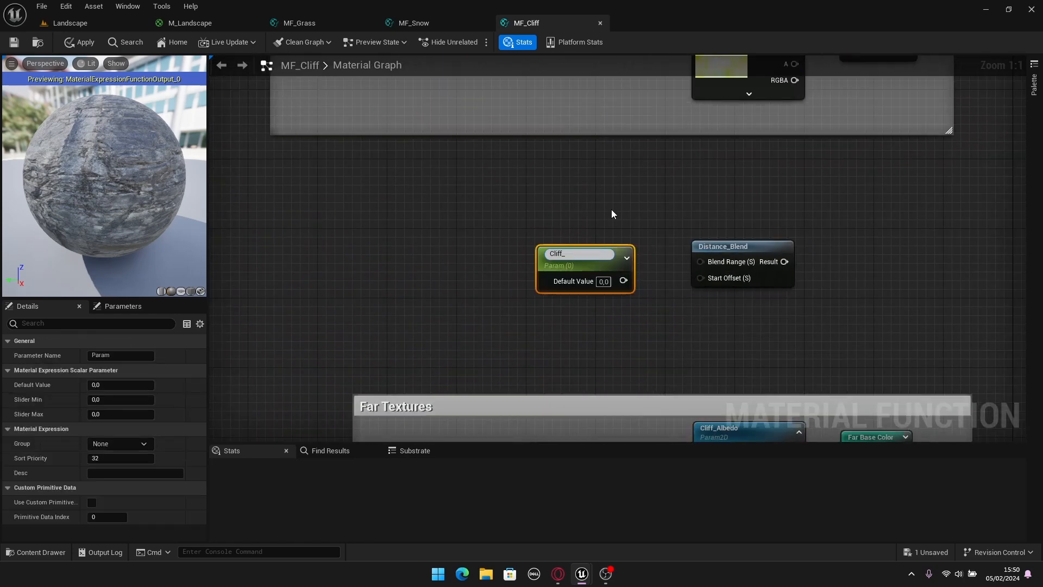
type("Blend_Range")
left_click(604, 281)
type("100")
left_click_drag(629, 277, 700, 262)
left_click_drag(609, 253, 617, 210)
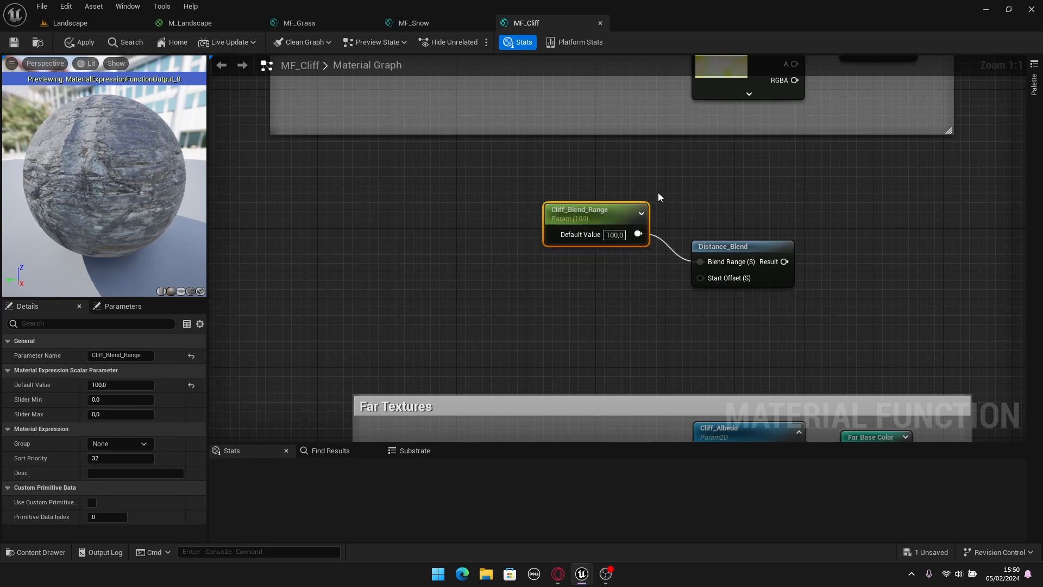
Create a Cliff_Start_Offset scalar parameter with default value -1000 and connect it to Distance_Blend's Start Offset input.
key("s")
left_click(556, 277)
type("Cliff_Start_Offset")
left_click_drag(641, 309, 700, 278)
left_click(621, 310)
type("-1000")
mouse_move(603, 286)
left_mouse_down()
mouse_move(548, 262)
mouse_move(595, 273)
left_mouse_up()
Assign the Cliff_Blend_Range and Cliff_Start_Offset parameters to an existing parameter group.
left_click(598, 214)
left_click(135, 445)
left_click(135, 454)
left_click(585, 275)
left_click(853, 278)
Create a named reroute called Distance_Blend and connect the Distance_Blend function's Result to it.
right_click_drag(853, 279, 579, 327)
right_click(580, 327)
type("Name")
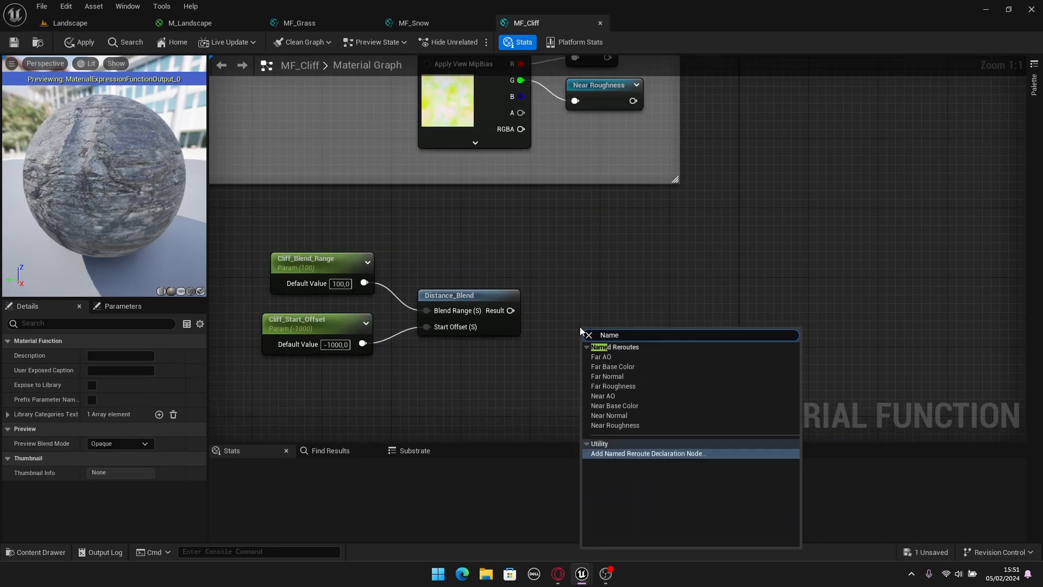
key("Return")
type("Distance_Blend")
left_click_drag(510, 311, 589, 352)
left_click_drag(608, 336, 586, 294)
Enclose the cliff blend parameters, the Distance_Blend function and its reroute in a comment titled "Distance Blend".
right_click_drag(647, 244, 780, 246)
left_click_drag(782, 245, 368, 378)
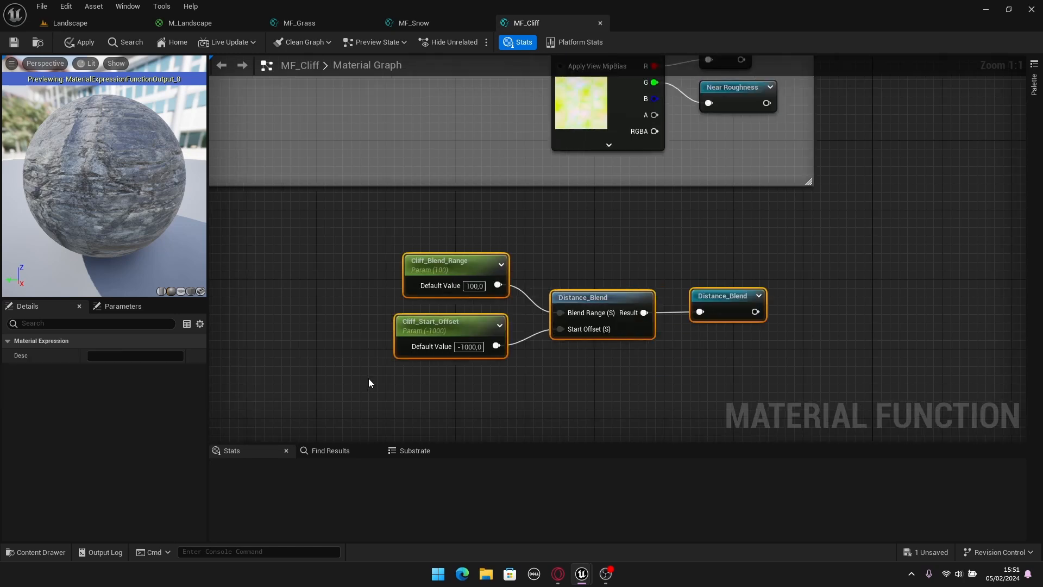
type("cDistance Blend")
Delete the nodes feeding SetMaterialAttributes and add a Lerp node with the Distance_Blend reroute connected to its Alpha.
scroll(608, 164, "down", 4)
left_click_drag(608, 164, 664, 313)
key("Delete")
left_click_drag(693, 223, 839, 224)
left_click(705, 238)
right_click(645, 279)
type("Distance BLen")
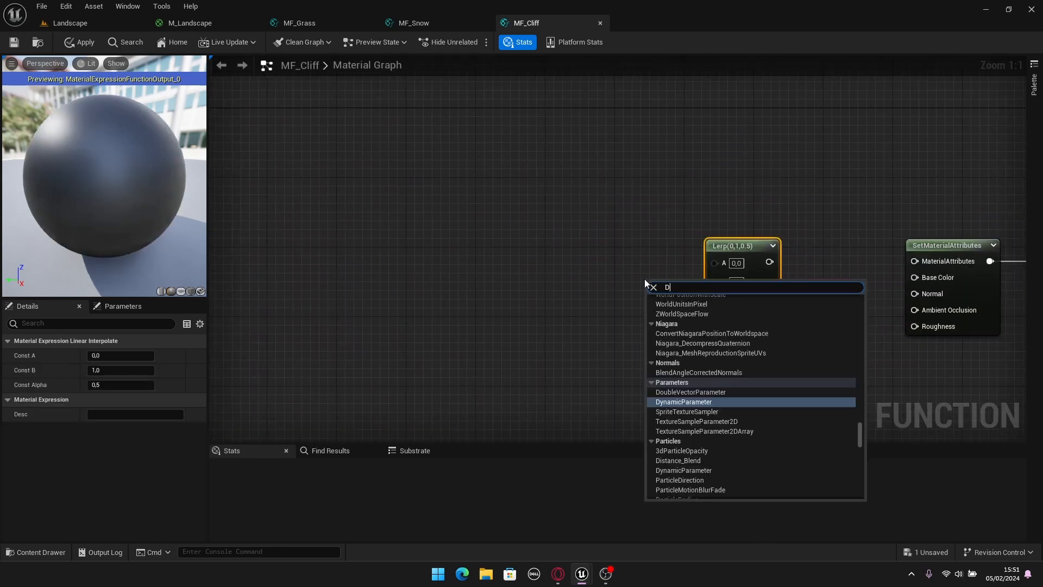
left_click(677, 309)
left_click_drag(634, 261, 714, 297)
Connect Near Base Color and Far Base Color reroutes to the Lerp's A and B, and its output to SetMaterialAttributes' Base Color.
right_click(582, 224)
type("Near")
left_click(614, 265)
left_click_drag(603, 226, 714, 262)
right_click(598, 259)
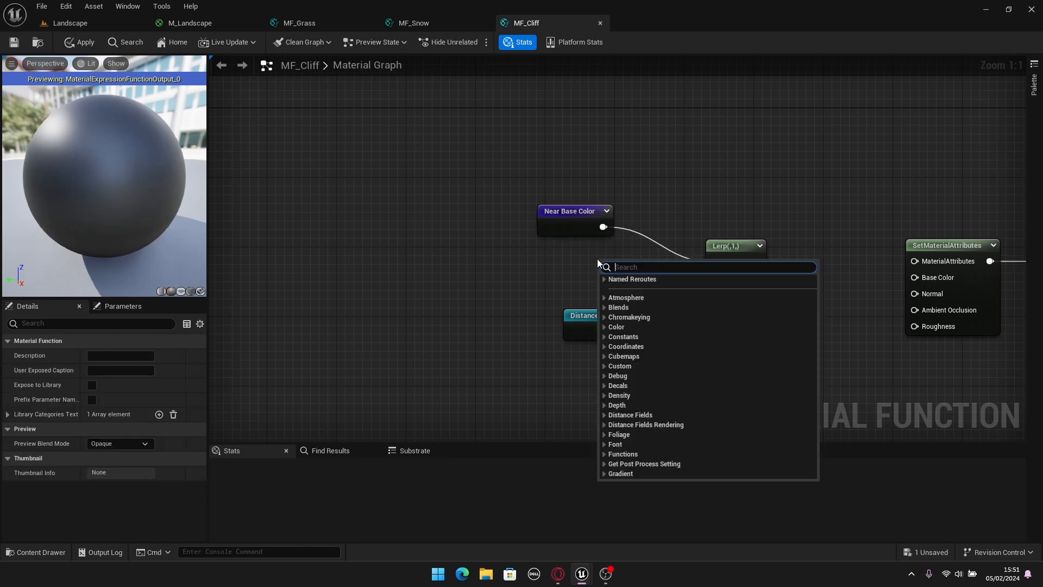
type("Far")
left_click_drag(625, 280, 714, 279)
left_click_drag(757, 262, 915, 278)
Add a second Lerp that blends Near Normal and Far Normal by Distance_Blend, and connect it to SetMaterialAttributes' Normal input.
right_click_drag(698, 363, 696, 277)
left_click(701, 284)
left_click_drag(731, 288, 739, 270)
left_click_drag(662, 366, 699, 351)
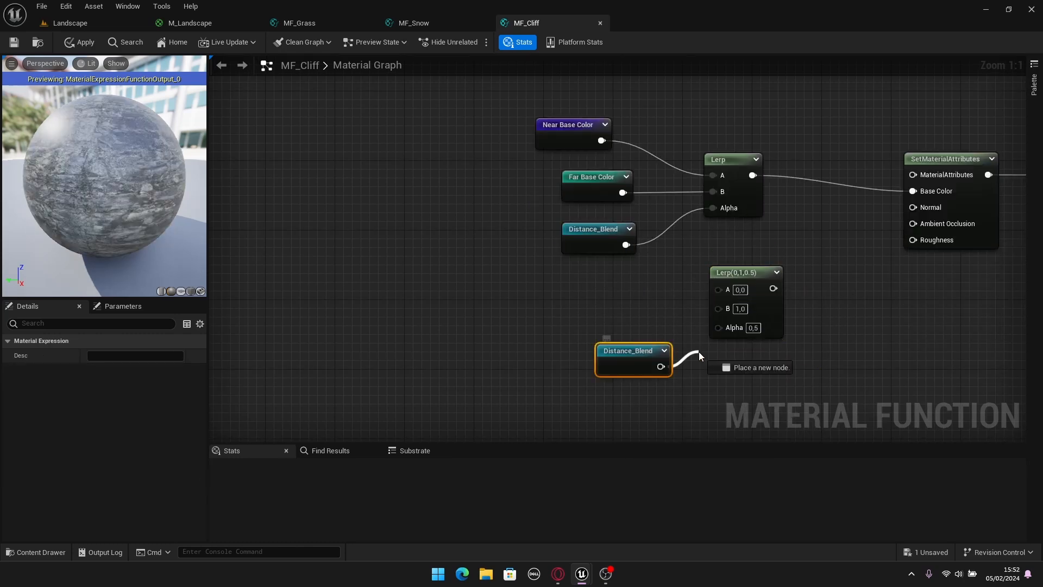
right_click(598, 303)
type("Near")
left_click(627, 352)
left_click_drag(634, 289, 718, 289)
right_click(614, 320)
type("Far")
left_click(639, 369)
left_click_drag(630, 323, 913, 208)
Add a third Lerp that blends Near AO and Far AO by Distance_Blend, and connect it to the Ambient Occlusion input.
right_click_drag(765, 369, 677, 253)
left_click(631, 290)
key("ctrl+v")
left_click_drag(564, 382, 639, 350)
right_click(526, 313)
type("Near")
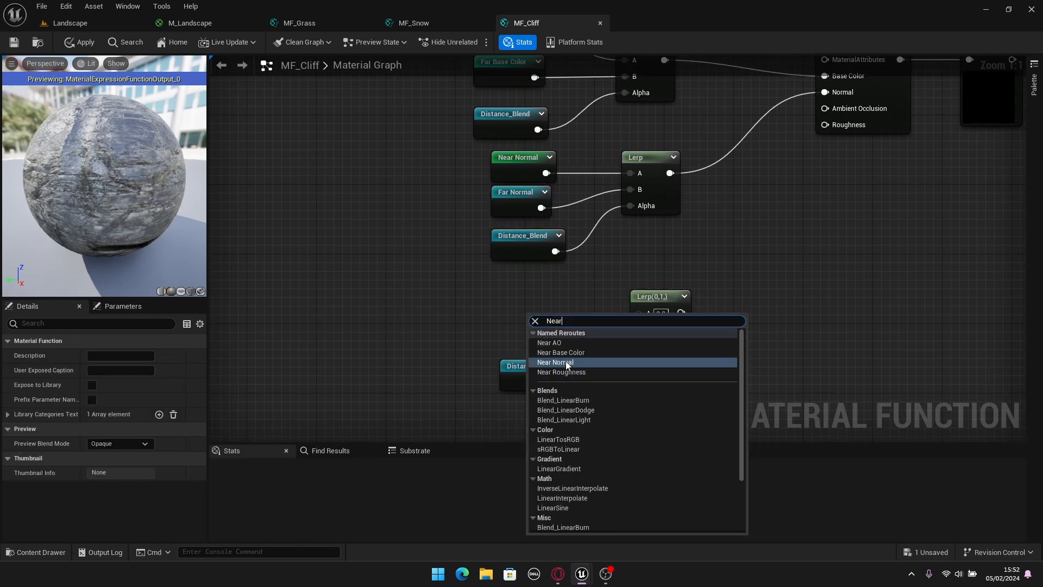
left_click(561, 343)
left_click_drag(550, 304, 639, 312)
right_click(522, 343)
type("Far")
left_click(555, 148)
left_click_drag(545, 346, 639, 330)
left_click_drag(580, 394, 722, 190)
Add a fourth Lerp that blends Near Roughness and Far Roughness by Distance_Blend, and connect it to the Roughness input.
right_click_drag(597, 424, 622, 309)
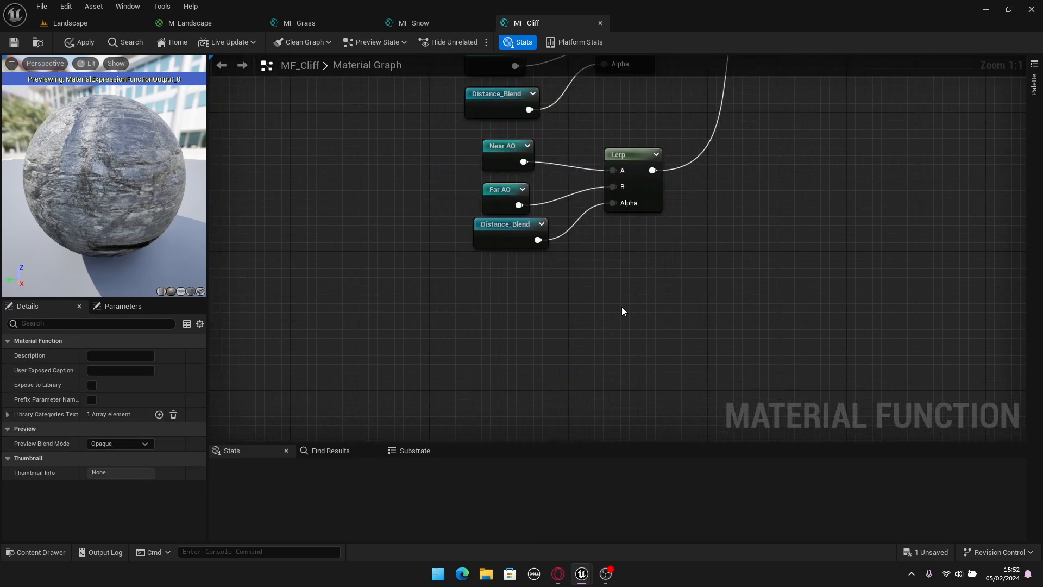
left_click(614, 341)
key("ctrl+v")
left_click_drag(560, 431, 622, 385)
right_click(518, 325)
type("Near")
left_click(552, 383)
left_click_drag(555, 326, 621, 347)
right_click(529, 370)
type("Far")
left_click(562, 205)
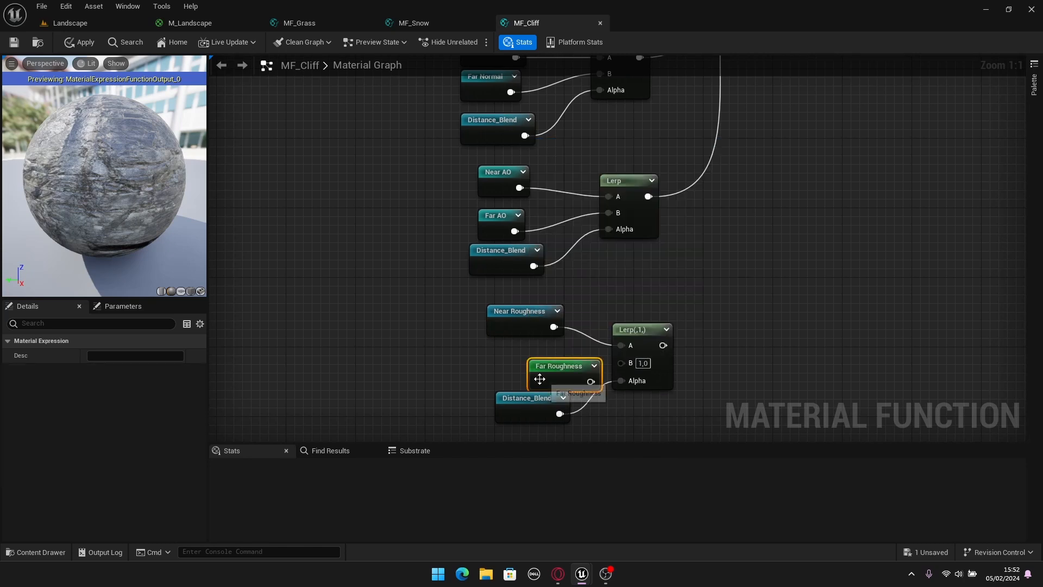
left_click_drag(629, 407, 729, 156)
Enclose the four Lerp groups in a comment titled "Blends".
scroll(722, 210, "down", 2)
left_click_drag(524, 121, 678, 409)
left_click_drag(633, 156, 623, 112)
type("cBlends")
key("Return")
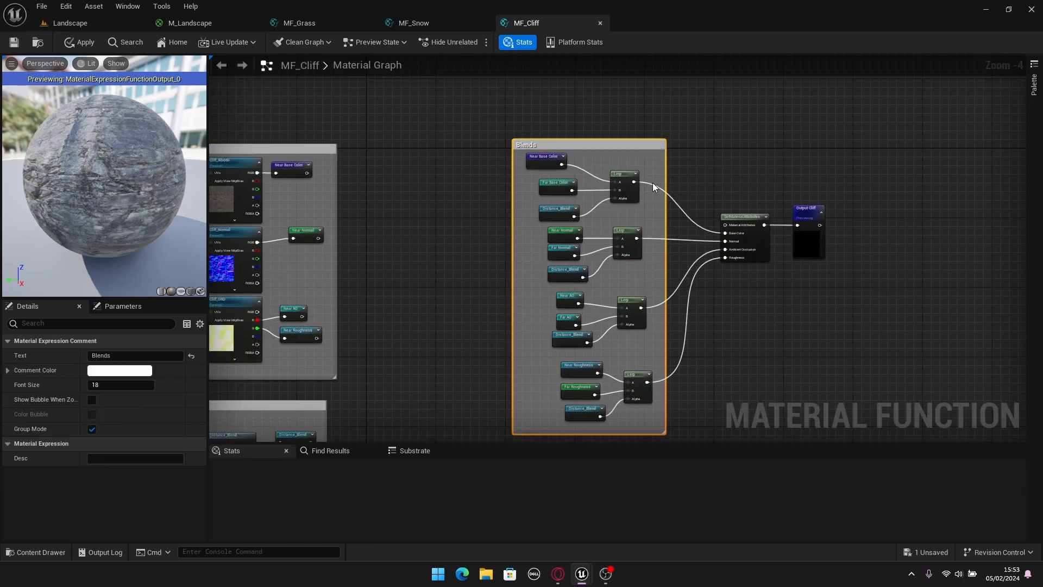
left_click(722, 143)
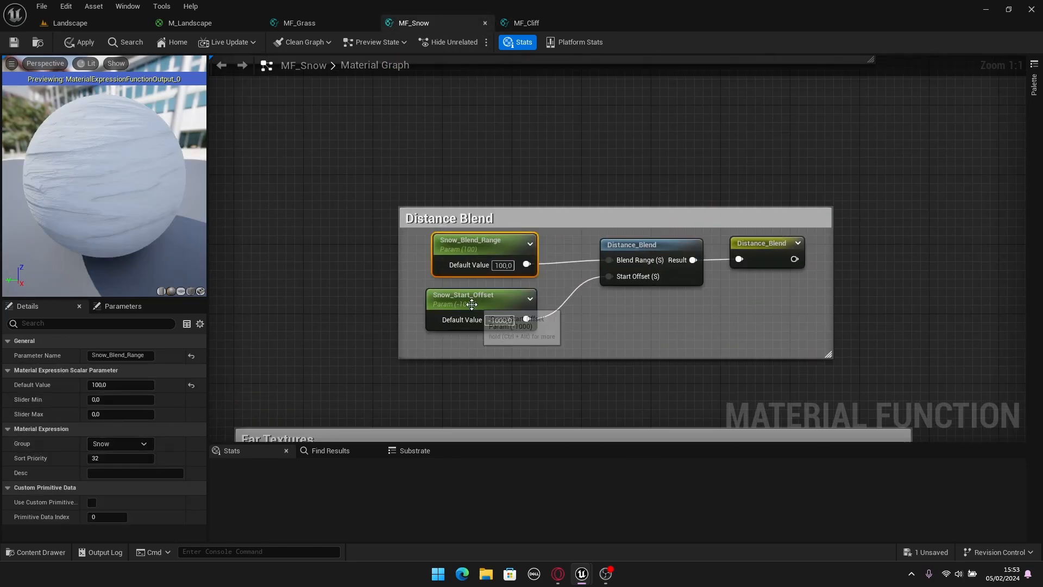
Examine the node layouts of MF_Snow, MF_Cliff and MF_Grass, including their Distance Blend comments.
left_click(376, 197)
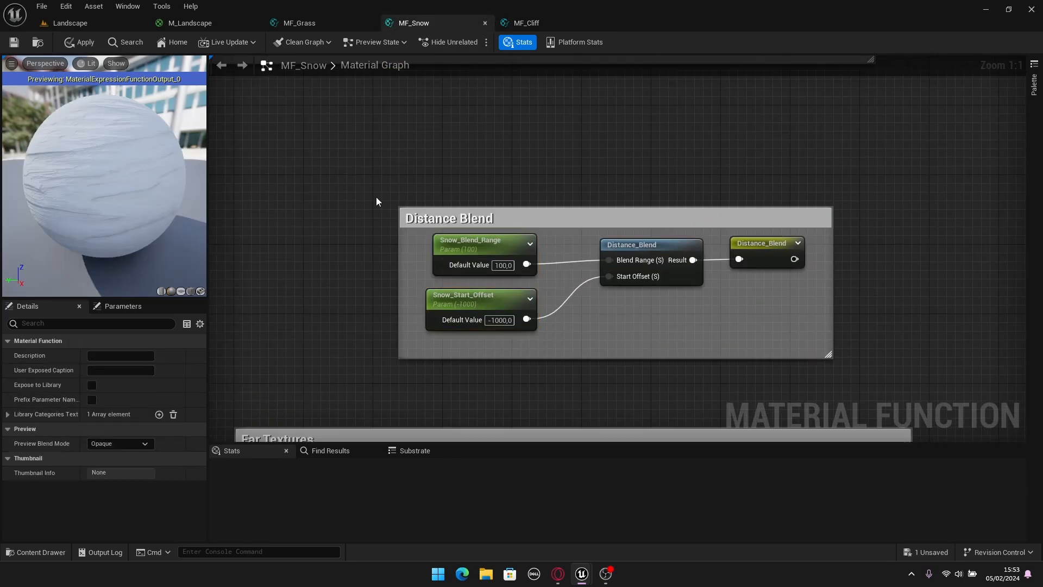
scroll(376, 196, "down", 5)
scroll(576, 282, "up", 1)
right_click_drag(575, 281, 637, 273)
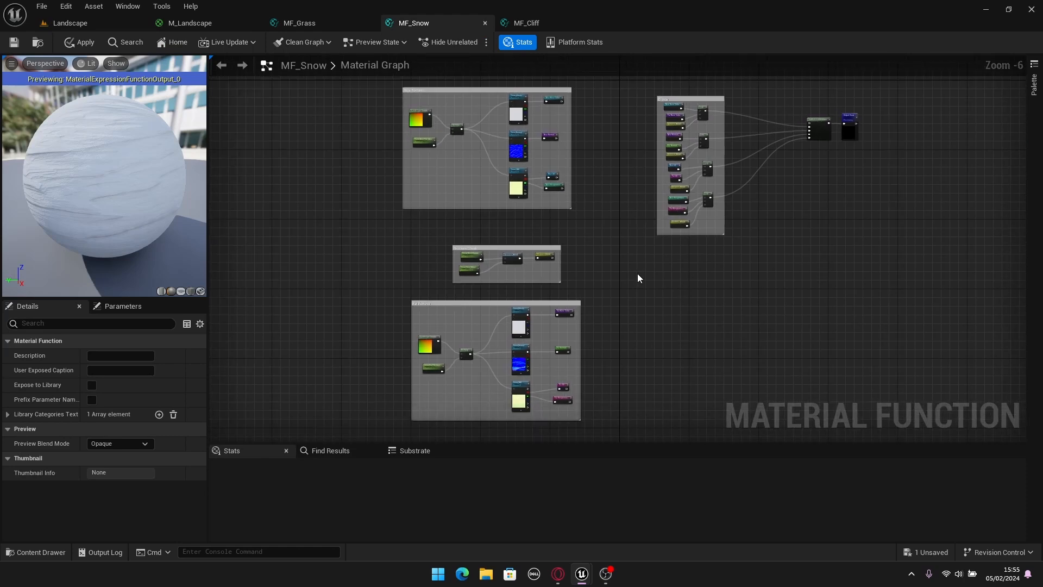
scroll(634, 271, "up", 1)
right_click_drag(468, 228, 586, 288)
scroll(585, 288, "up", 2)
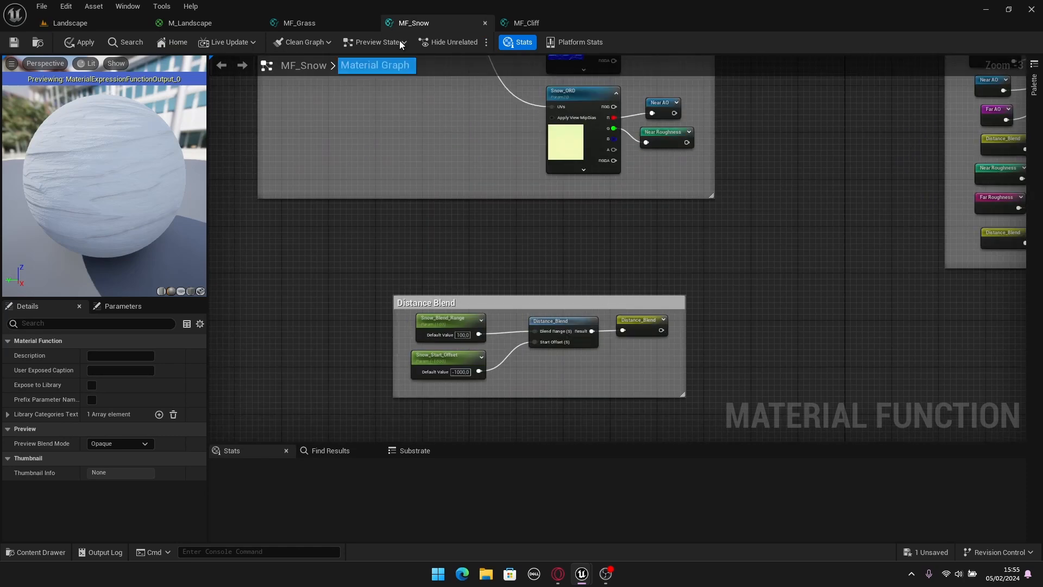
left_click(535, 23)
right_click_drag(687, 318, 700, 210)
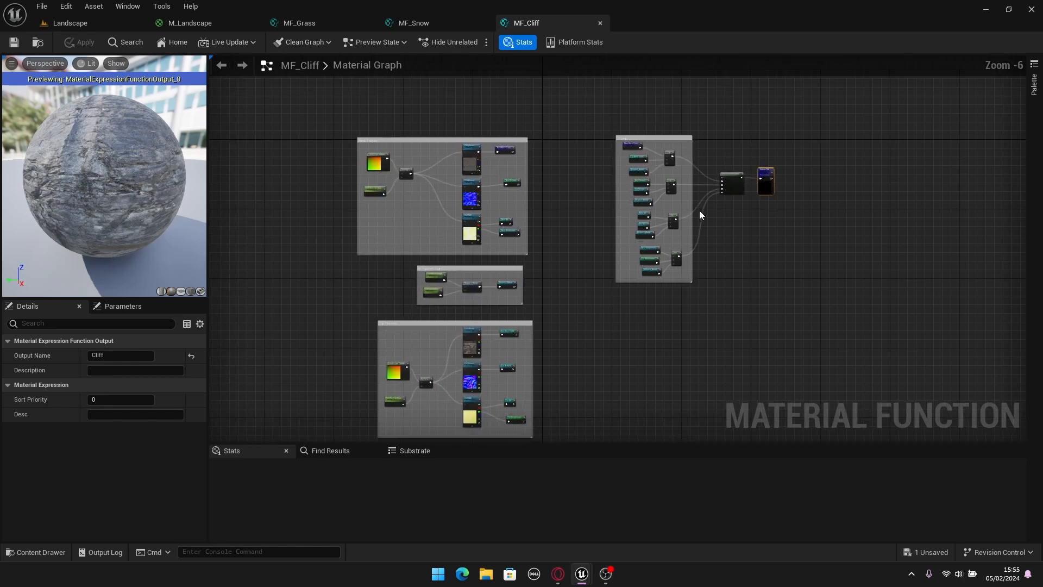
scroll(699, 208, "up", 1)
right_click_drag(556, 288, 578, 266)
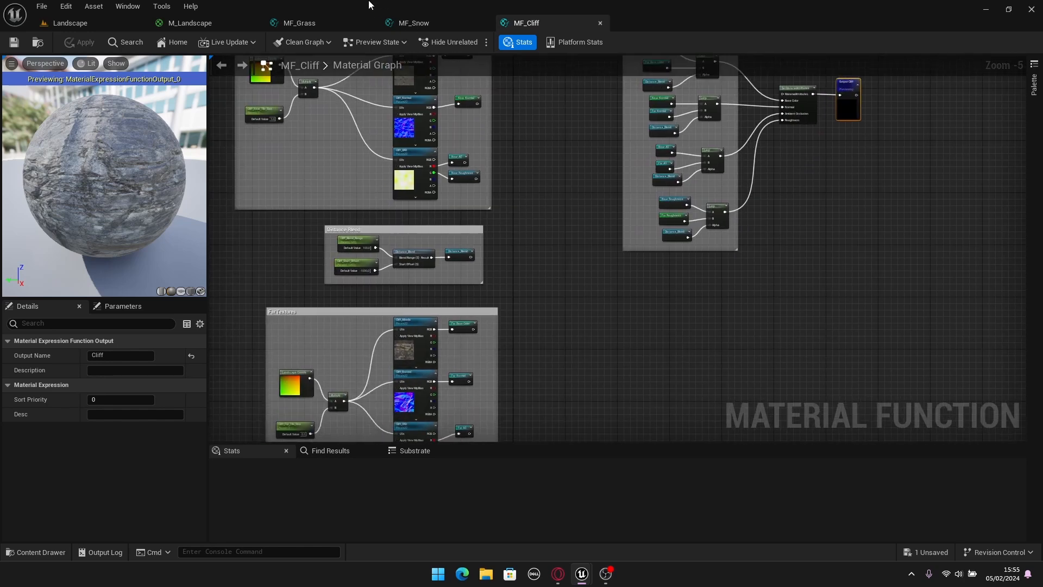
left_click(324, 27)
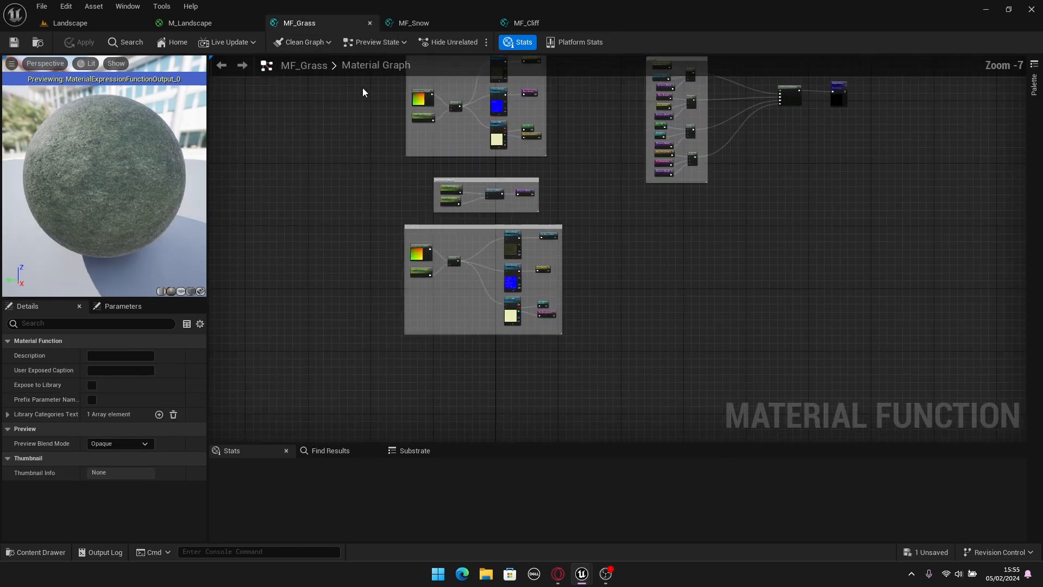
scroll(506, 224, "up", 5)
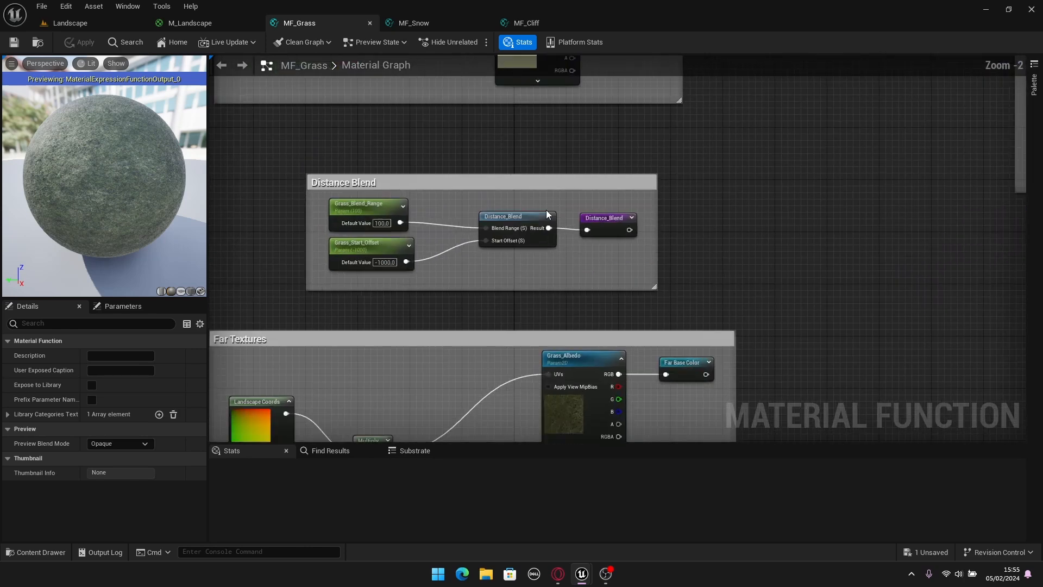
Examine MF_Snow's Distance Blend, Far Textures and Blends comments and how they feed SetMaterialAttributes.
left_click(416, 22)
scroll(501, 200, "down", 3)
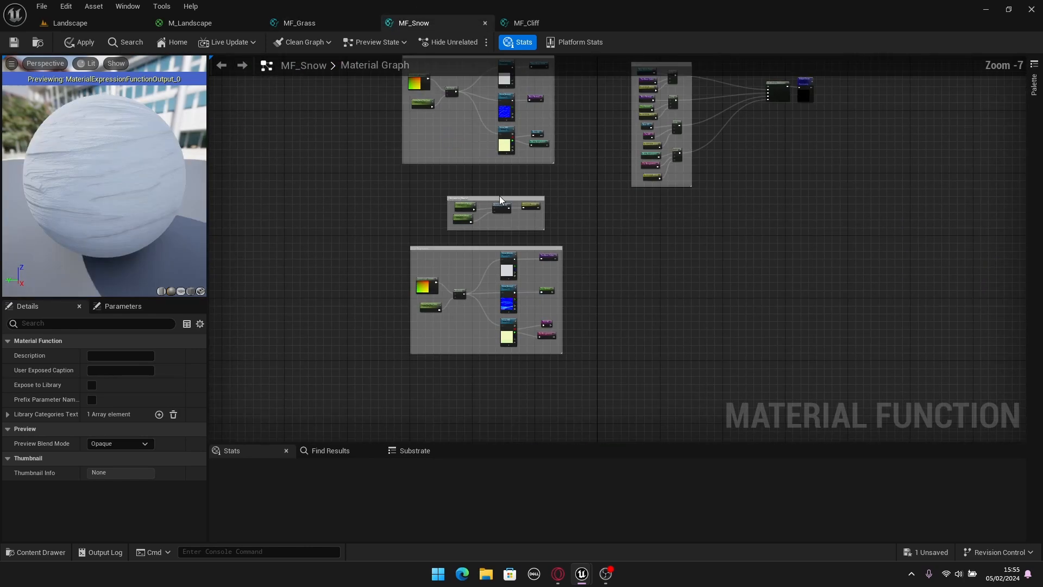
scroll(544, 228, "up", 6)
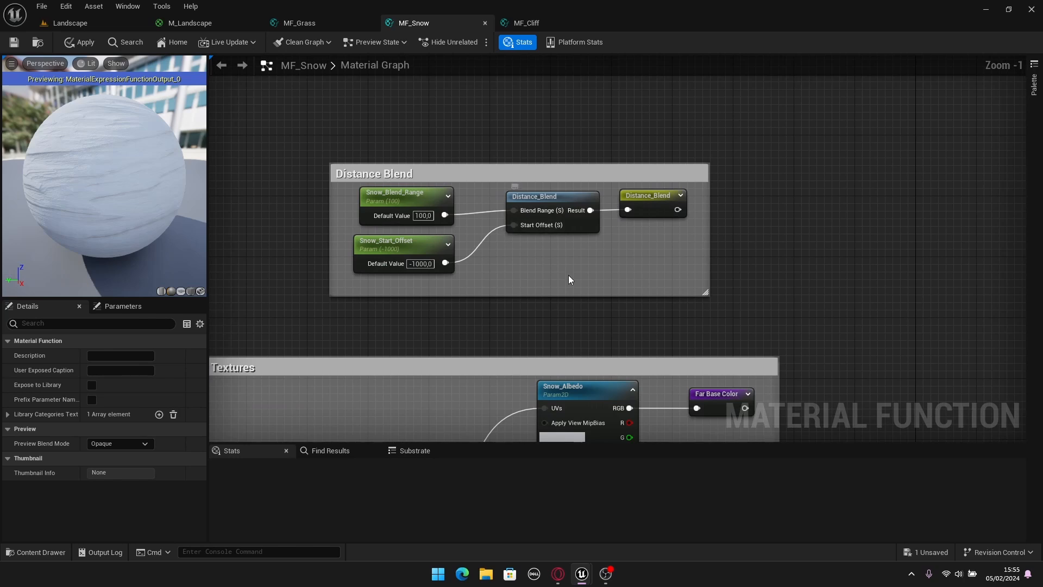
scroll(443, 320, "down", 5)
scroll(568, 240, "up", 4)
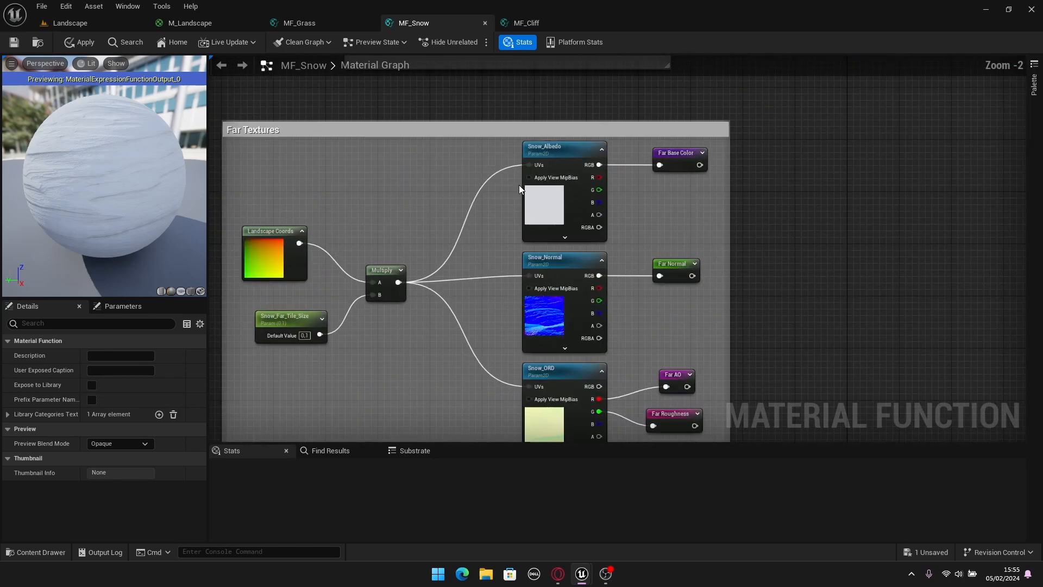
scroll(549, 179, "down", 1)
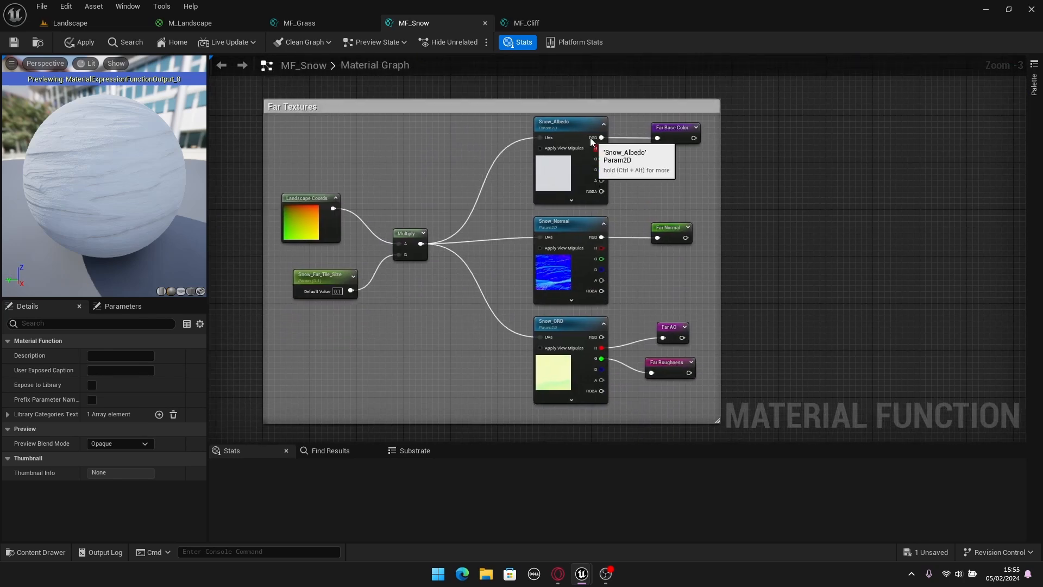
scroll(456, 275, "up", 3)
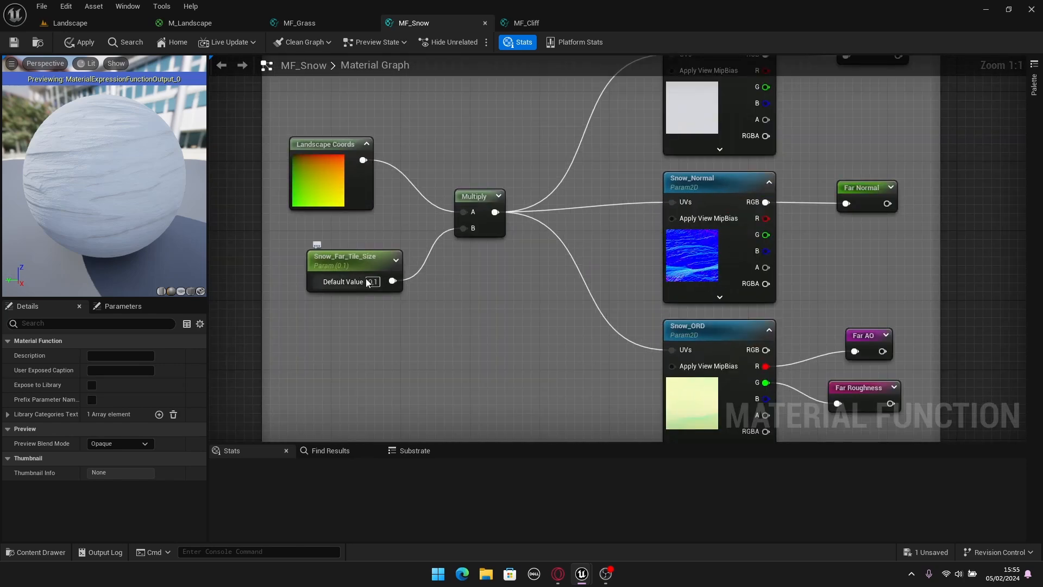
scroll(442, 245, "down", 5)
right_click_drag(684, 153, 624, 326)
right_click_drag(651, 188, 512, 314)
scroll(662, 173, "up", 4)
right_click_drag(562, 218, 642, 229)
scroll(623, 163, "up", 1)
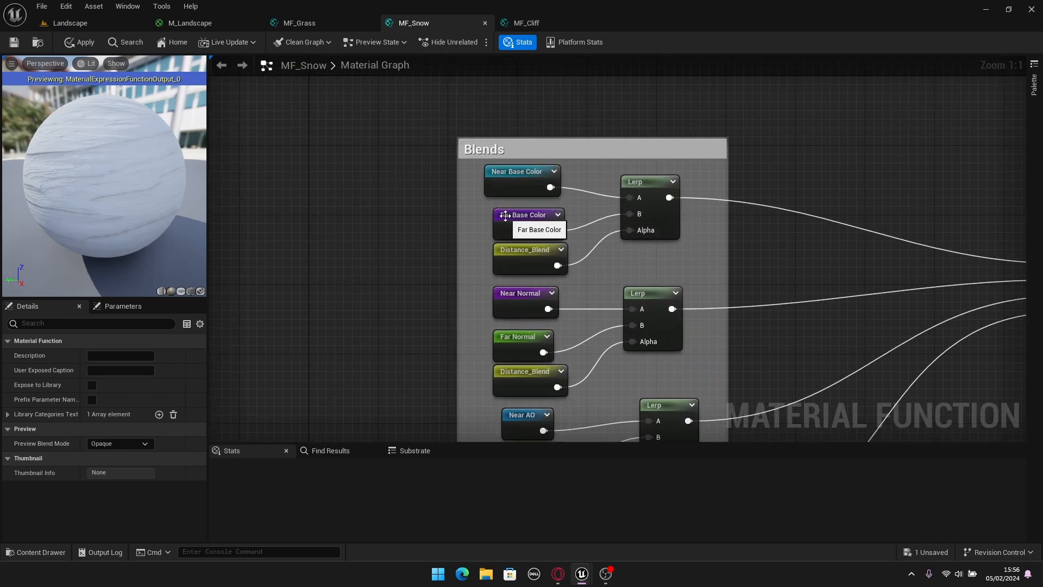
scroll(535, 253, "down", 4)
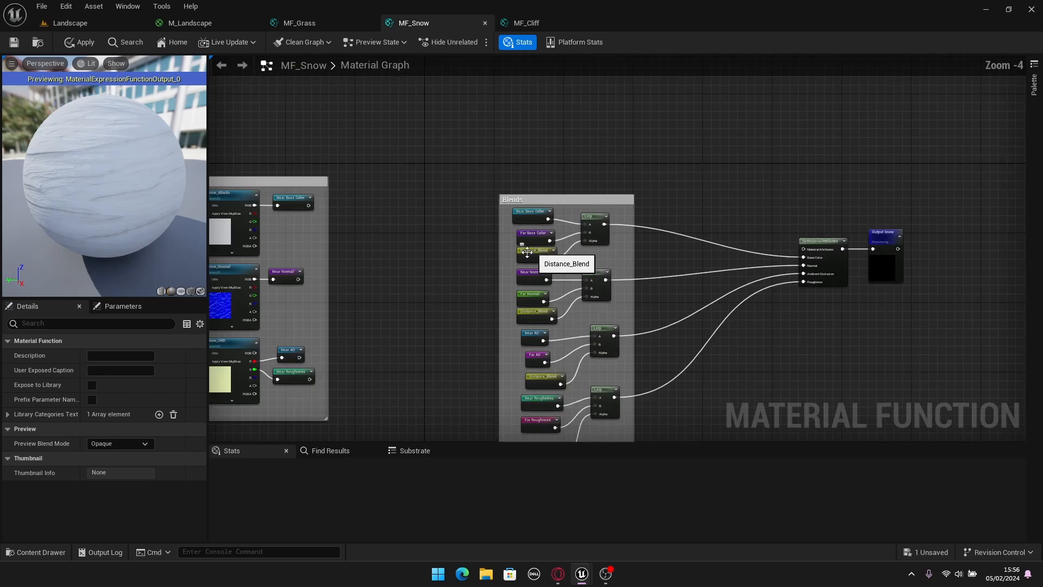
right_click_drag(516, 266, 683, 118)
right_click_drag(754, 203, 563, 301)
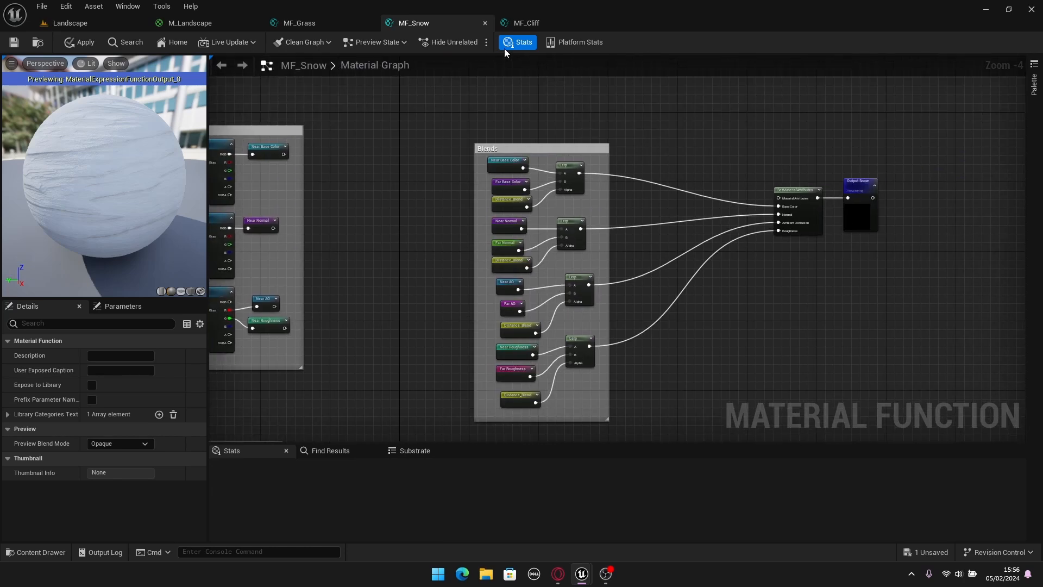
Review the complete MF_Cliff graph with its near, far, distance blend and Lerp groups.
left_click(526, 26)
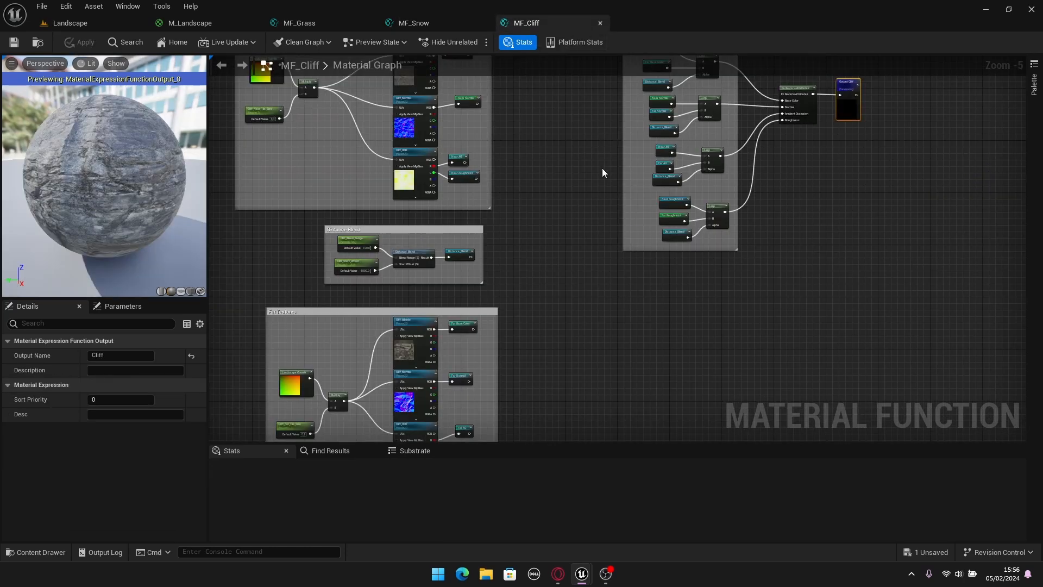
scroll(559, 214, "down", 2)
scroll(698, 155, "up", 3)
scroll(713, 155, "down", 5)
right_click_drag(622, 194, 663, 178)
scroll(511, 137, "up", 2)
right_click_drag(762, 179, 710, 220)
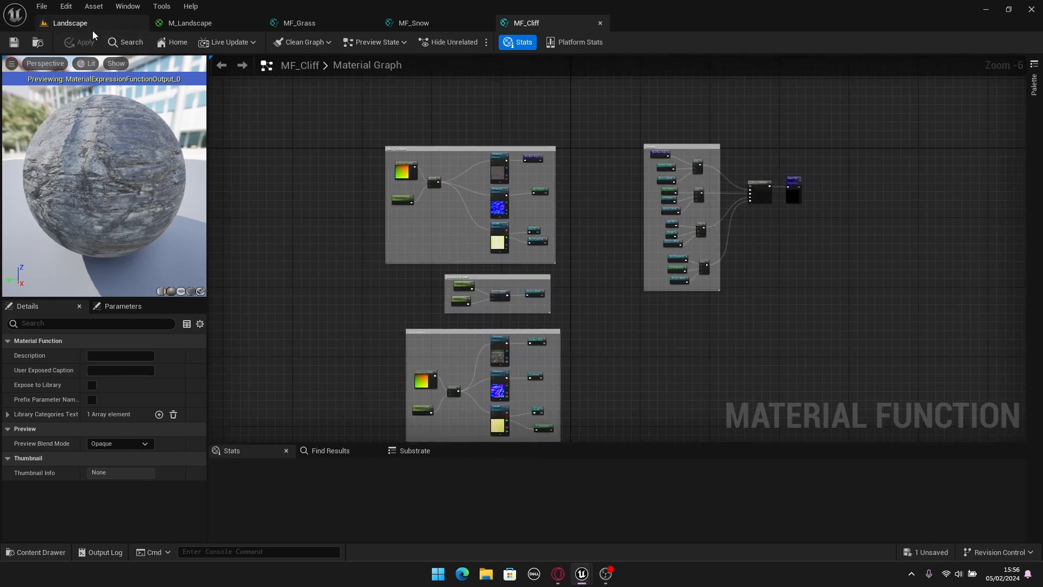
Inspect the Landscape level from far away and close to the cliffs to examine the near-to-far texture transition.
left_click(76, 22)
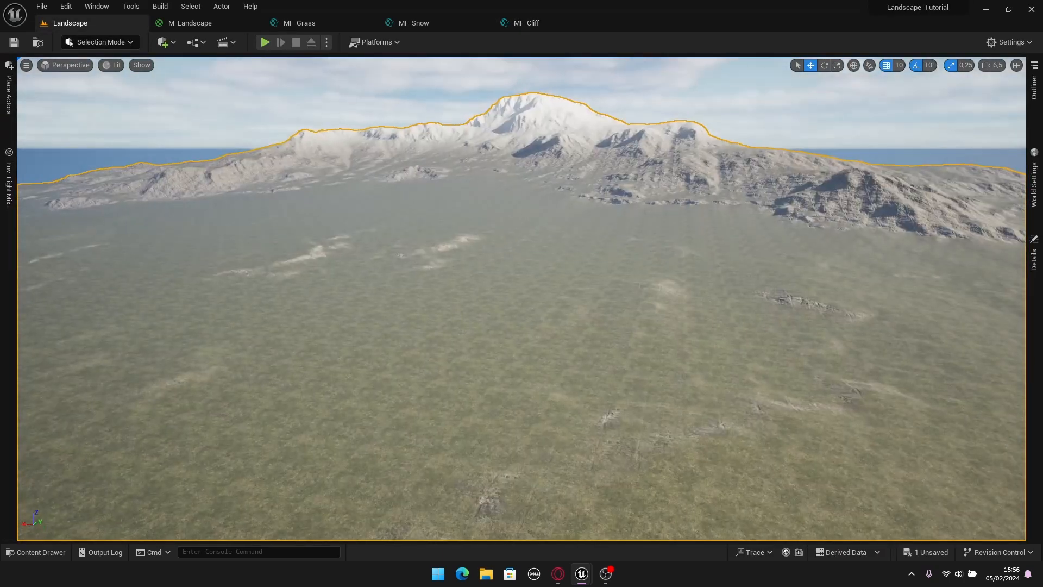
right_click_drag(522, 299, 630, 243)
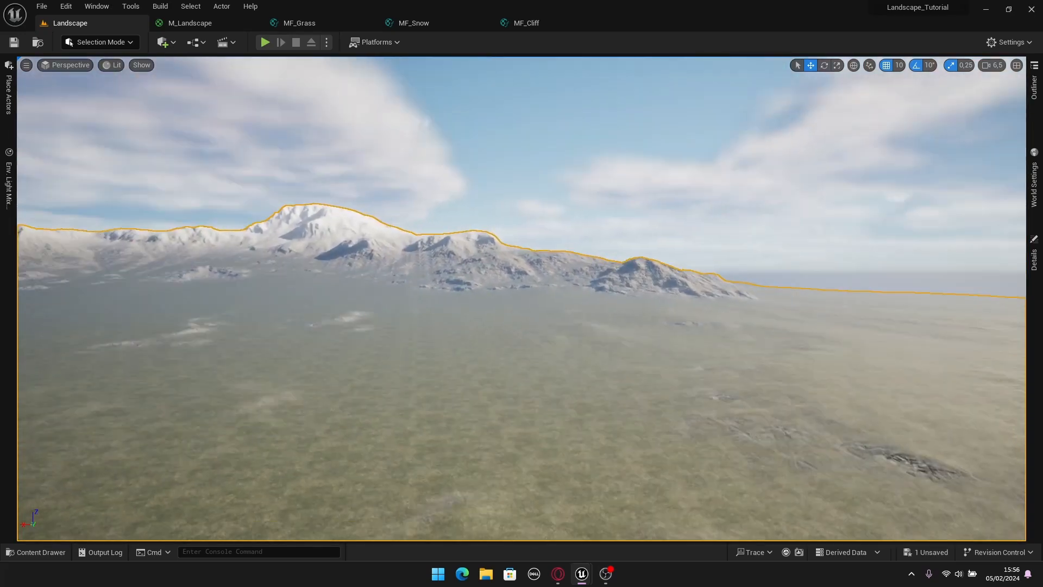
right_click_drag(547, 265, 609, 264)
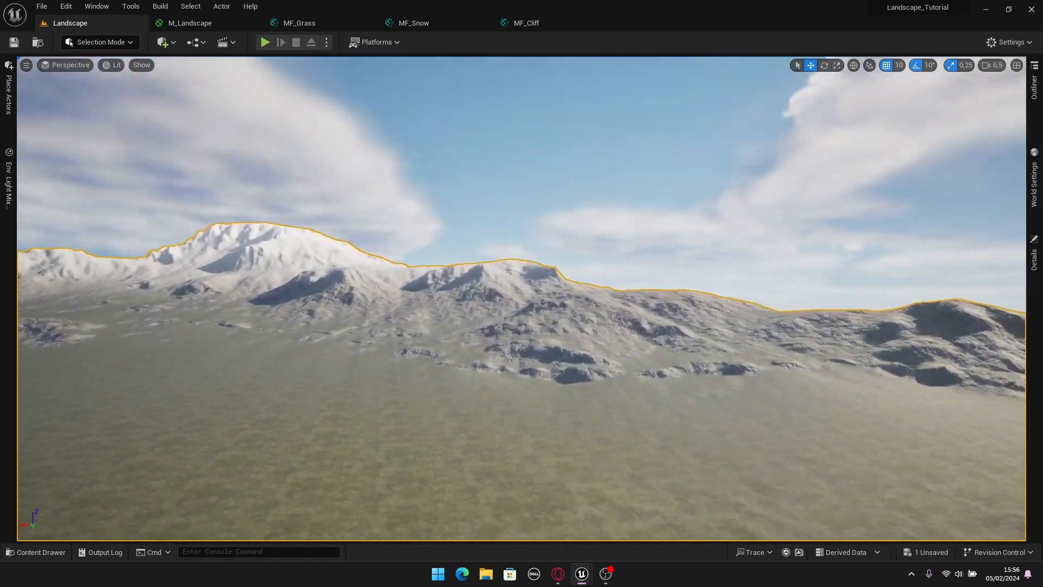
key("w")
right_click_drag(521, 293, 614, 271)
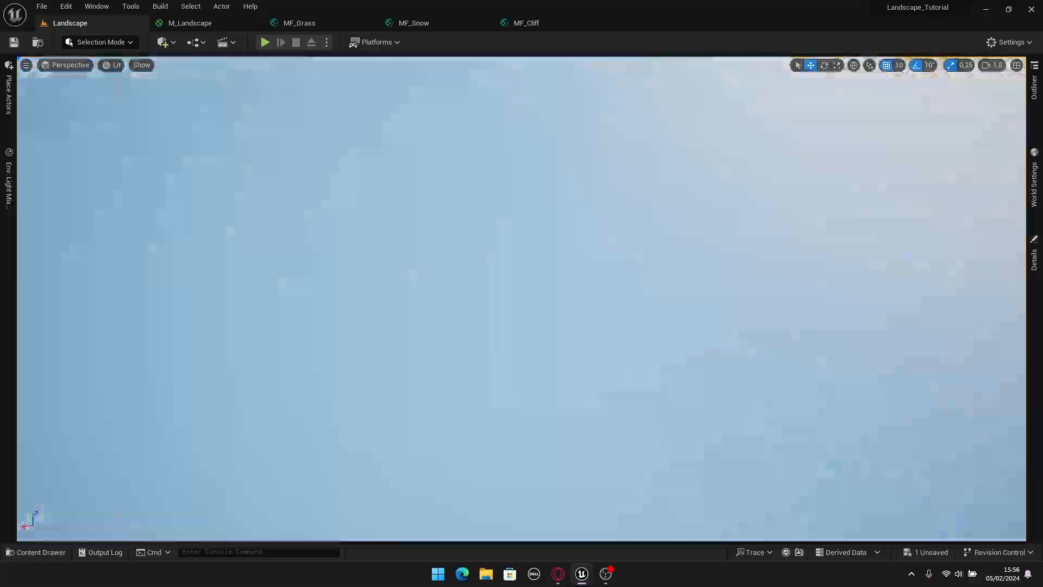
mouse_move(522, 293)
right_mouse_down()
mouse_move(527, 336)
mouse_move(548, 331)
mouse_move(543, 304)
mouse_move(519, 291)
mouse_move(521, 298)
mouse_move(516, 258)
mouse_move(531, 305)
right_mouse_up()
key("s")
key("w")
key("s")
key("w")
key("s")
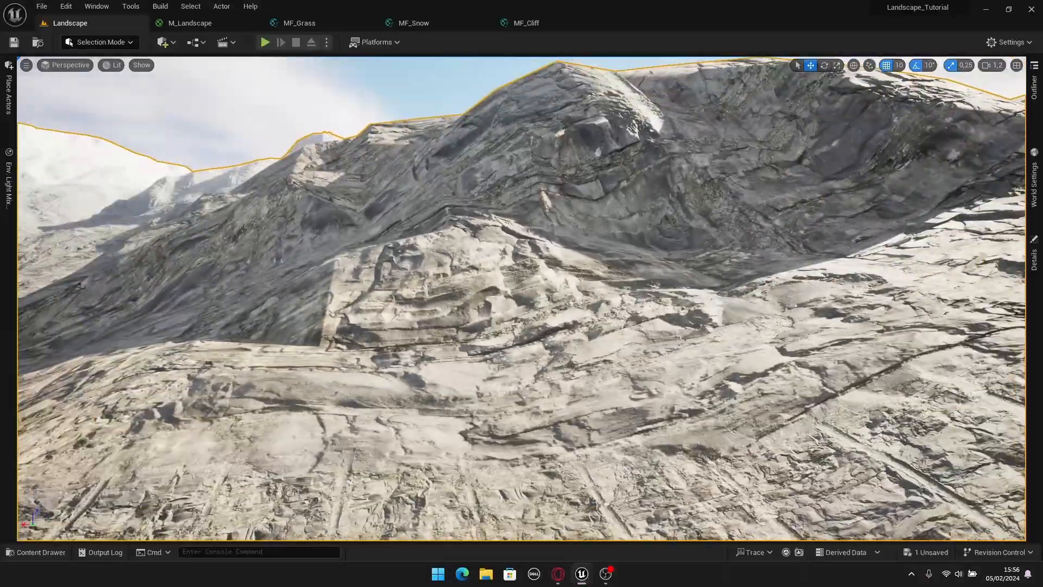
right_click_drag(509, 261, 508, 353)
key("w")
key("s")
right_click_drag(508, 293, 437, 207)
scroll(508, 230, "up", 3)
key("w")
key("s")
key("s")
scroll(448, 203, "up", 2)
key("a")
Open the MI_Landscape material instance and go to its Cliff parameter group.
key("ctrl+space")
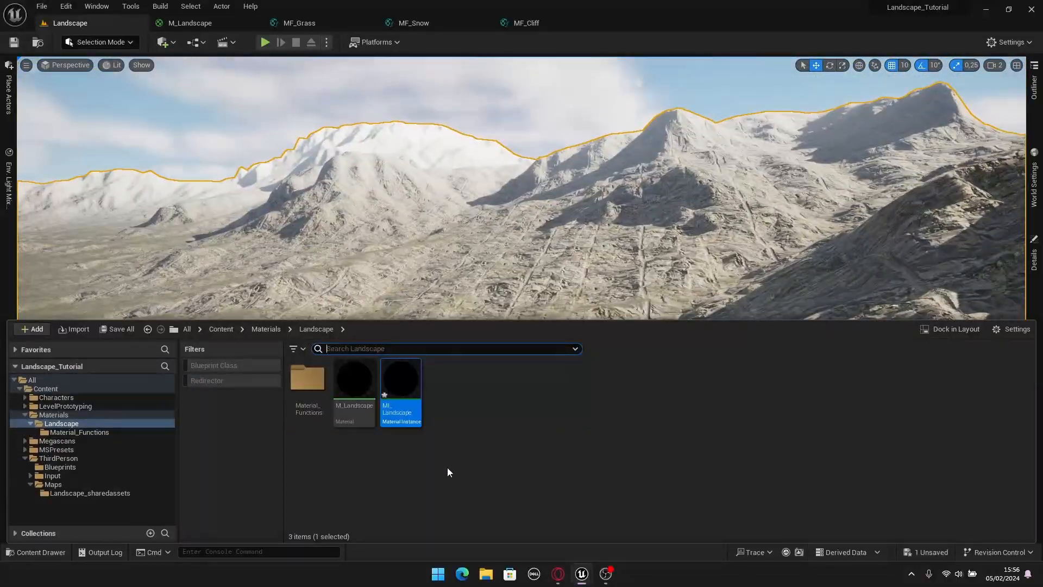
double_click(405, 402)
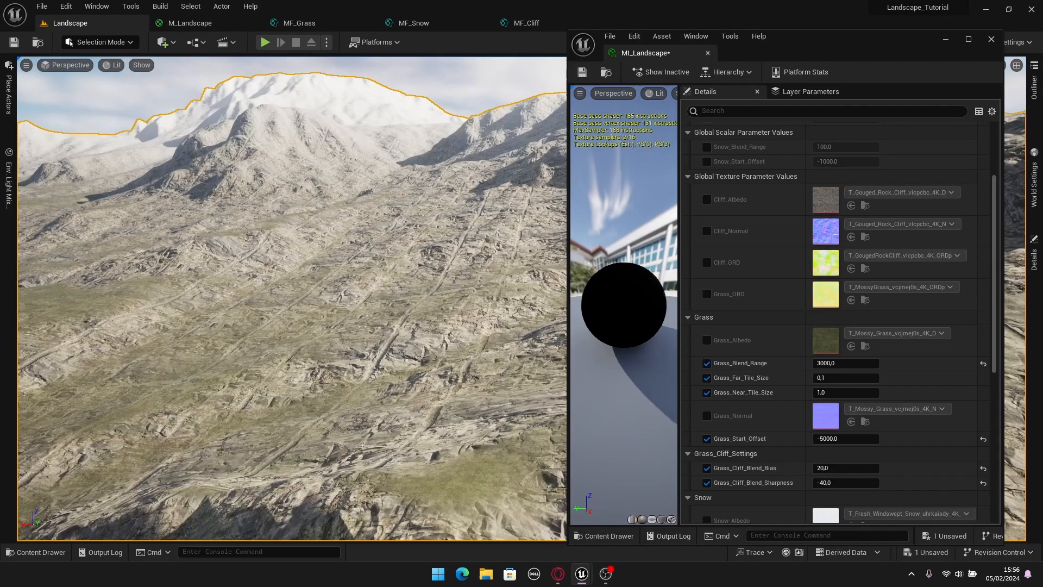
right_click_drag(434, 294, 462, 305)
scroll(790, 345, "down", 1)
scroll(790, 344, "up", 4)
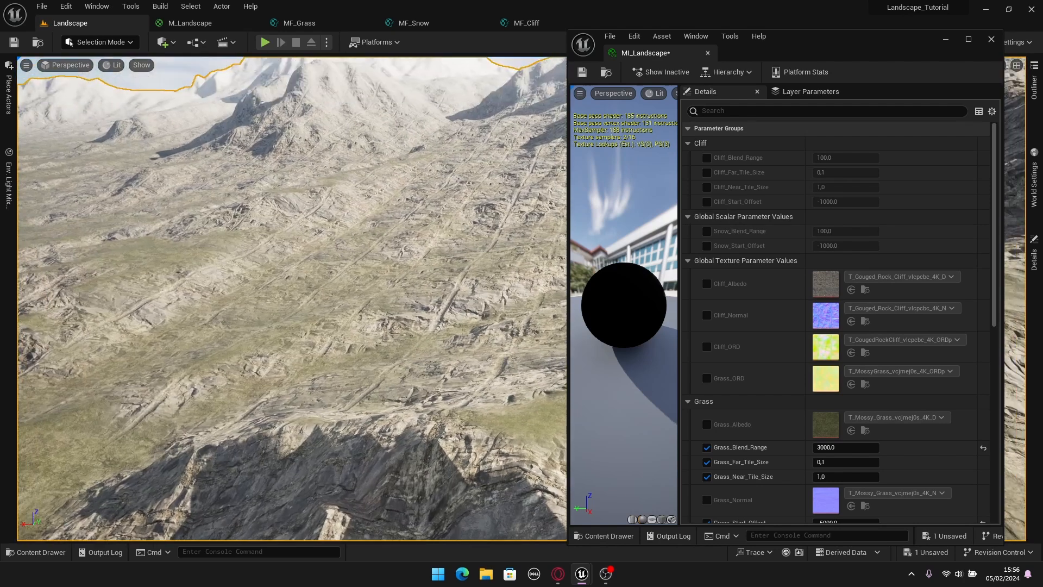
Enable the Cliff_Blend_Range, Cliff_Far_Tile_Size, Cliff_Near_Tile_Size and Cliff_Start_Offset overrides in MI_Landscape.
left_click(707, 158)
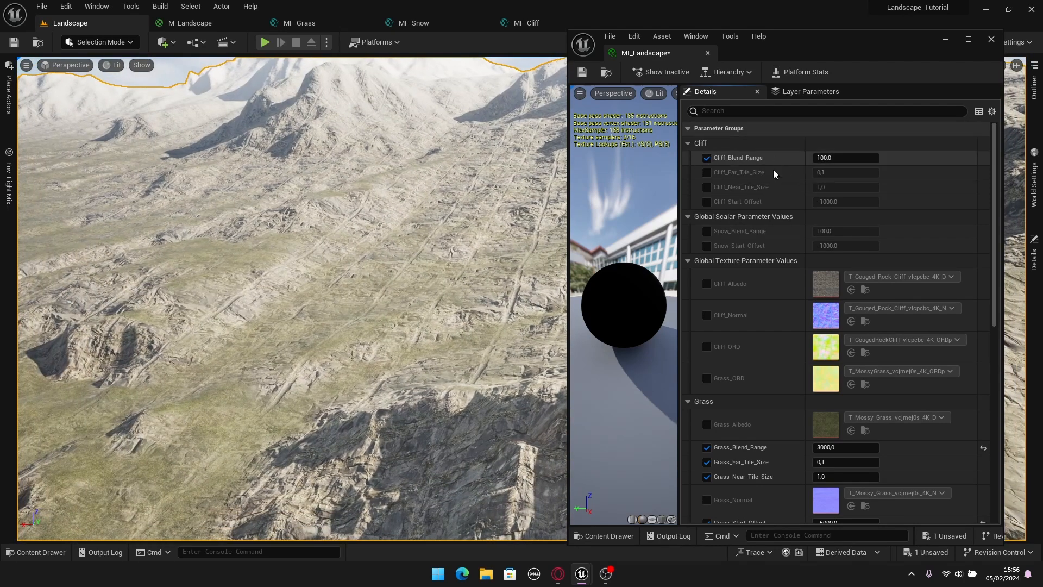
left_click(707, 173)
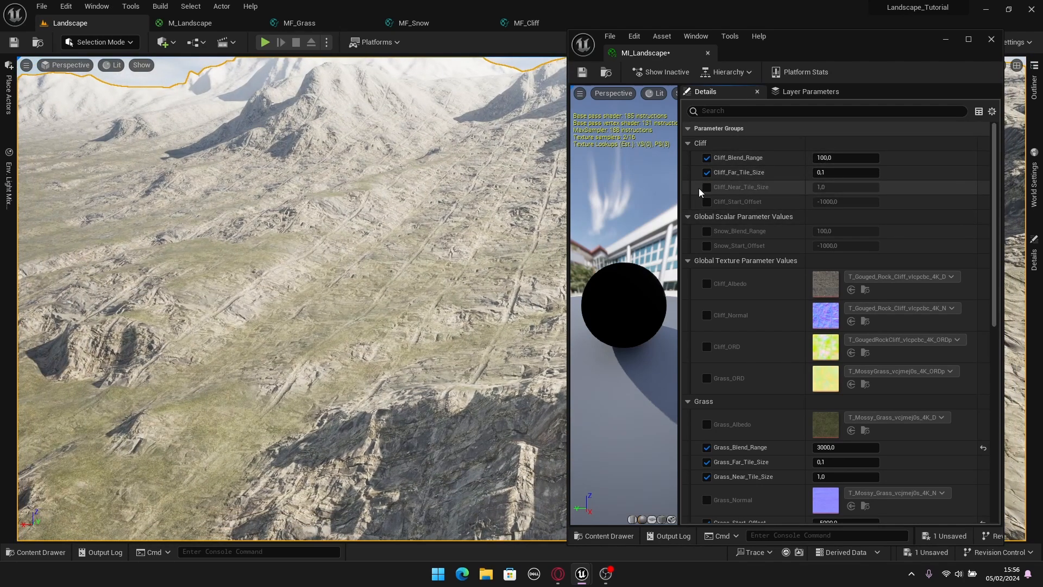
left_click(707, 187)
left_click(706, 202)
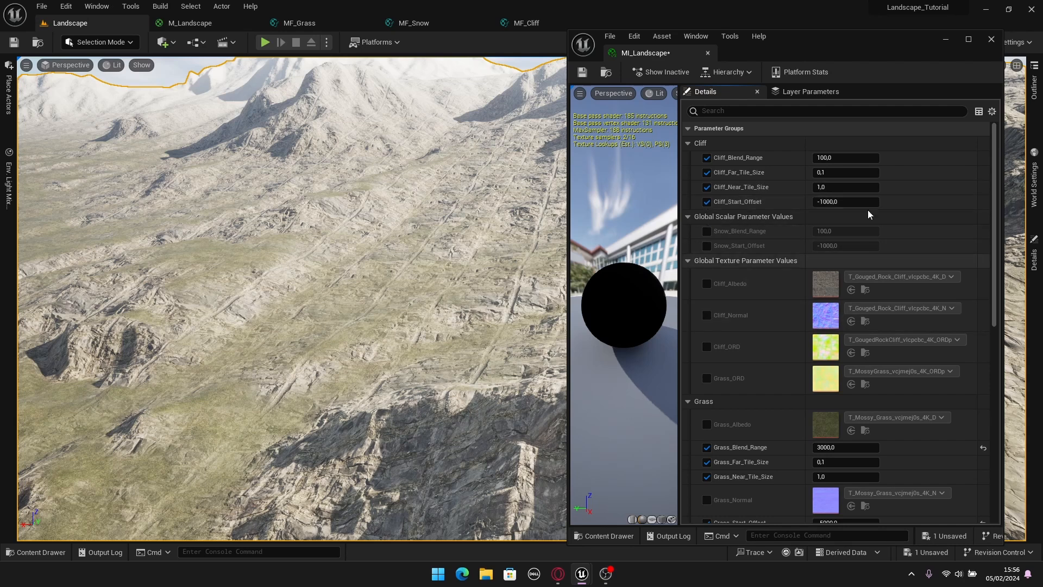
Set Cliff_Blend_Range to 3000, matching the grass blend range, and view the cliffs up close.
scroll(850, 272, "down", 1)
scroll(850, 273, "down", 3)
scroll(847, 166, "up", 4)
scroll(817, 358, "down", 2)
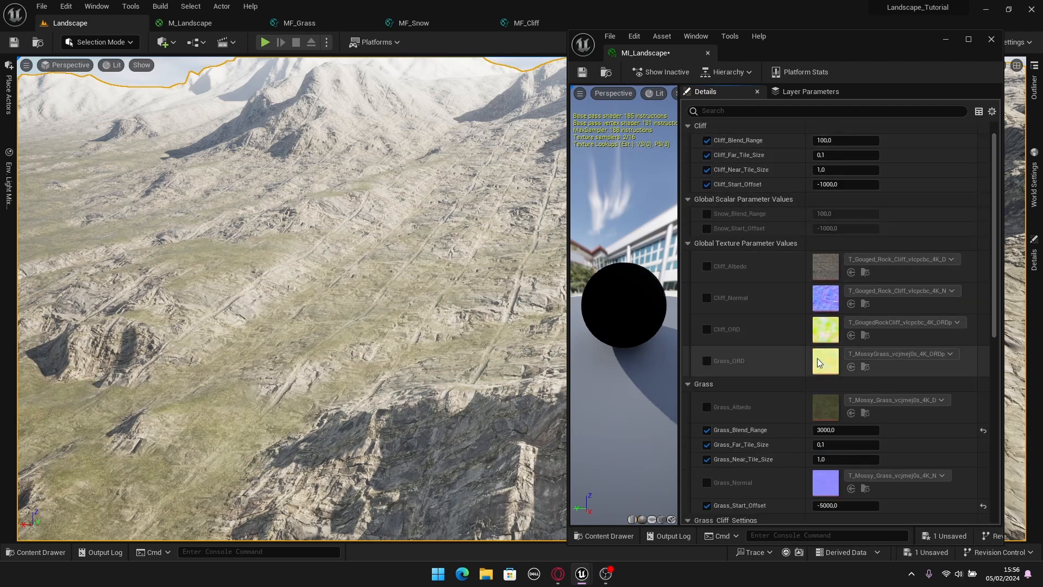
scroll(837, 240, "up", 2)
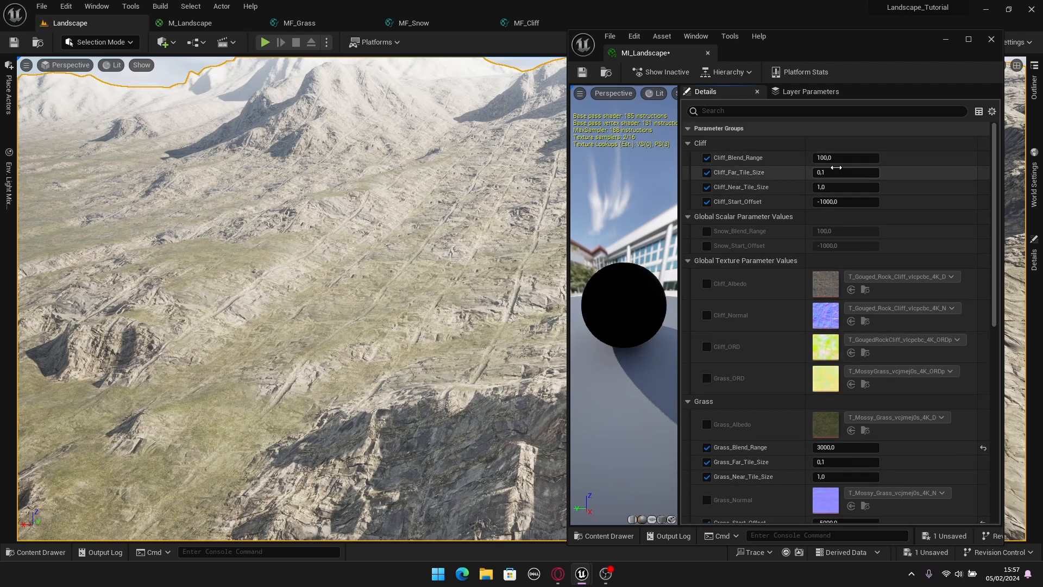
left_click(845, 158)
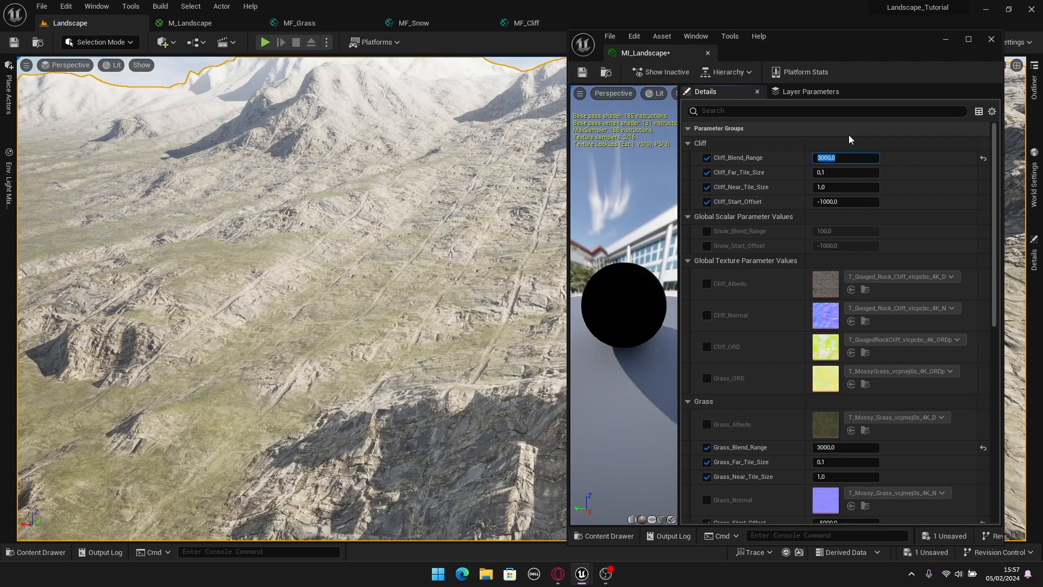
key("Return")
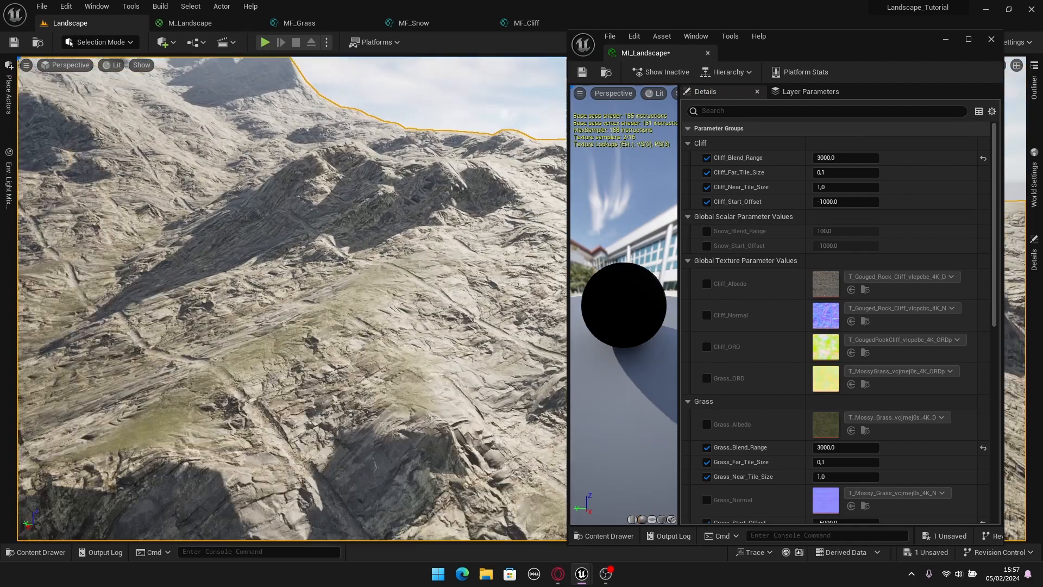
right_click_drag(337, 271, 207, 304)
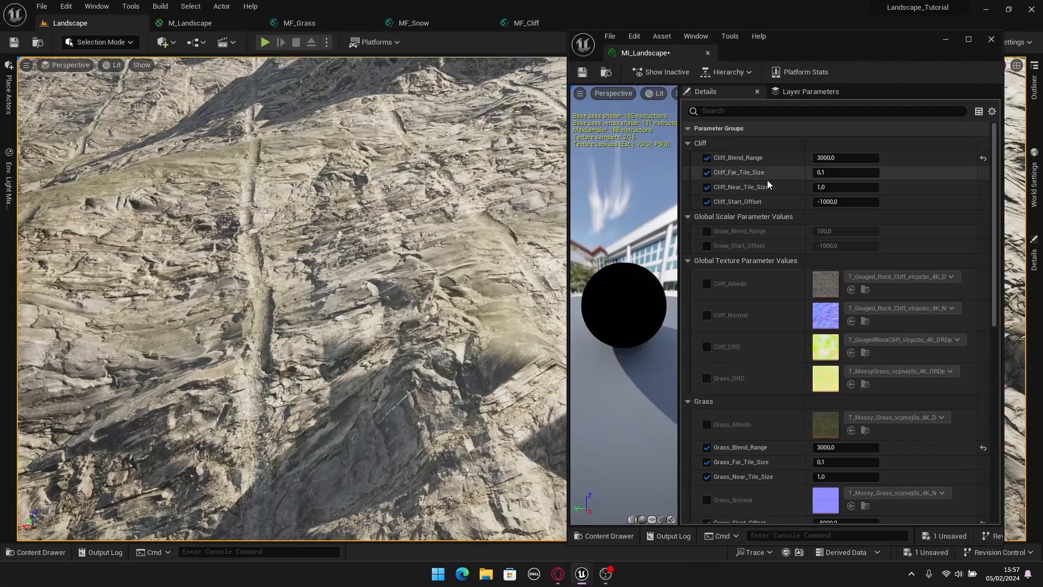
Set Cliff_Start_Offset to -5000, the same value as Grass_Start_Offset.
scroll(835, 438, "down", 3)
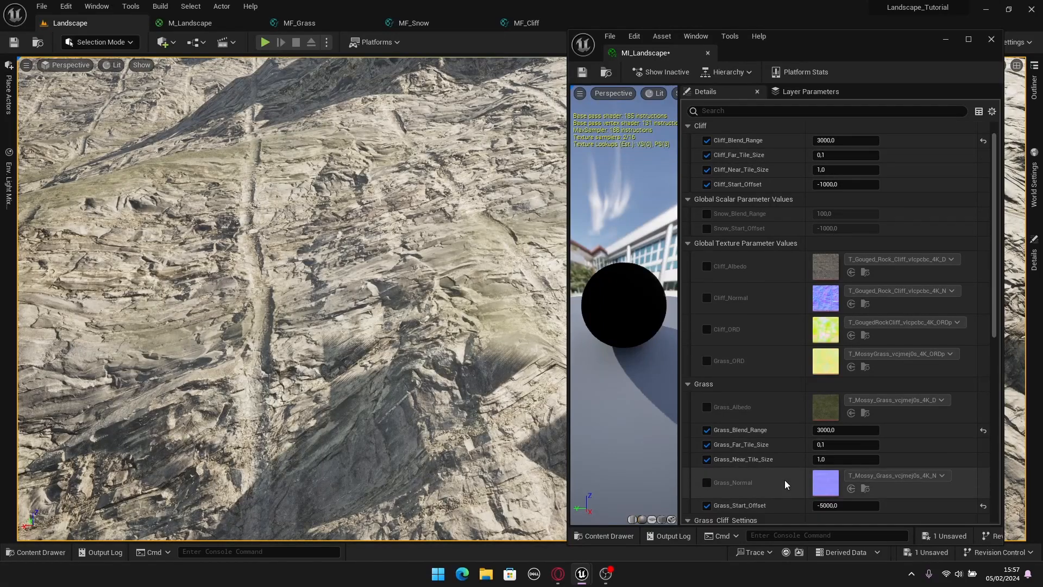
scroll(830, 418, "up", 1)
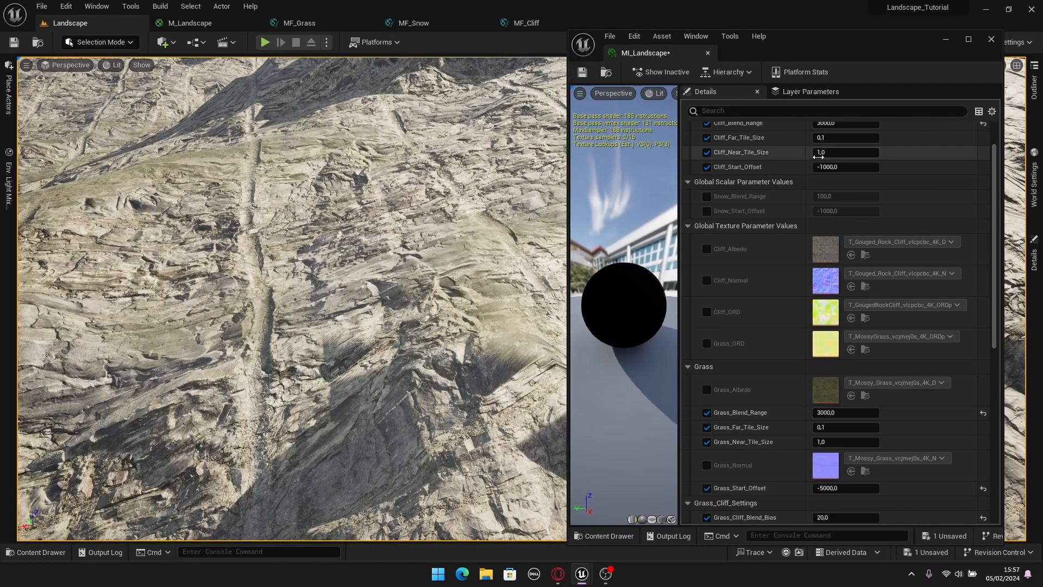
scroll(834, 259, "down", 2)
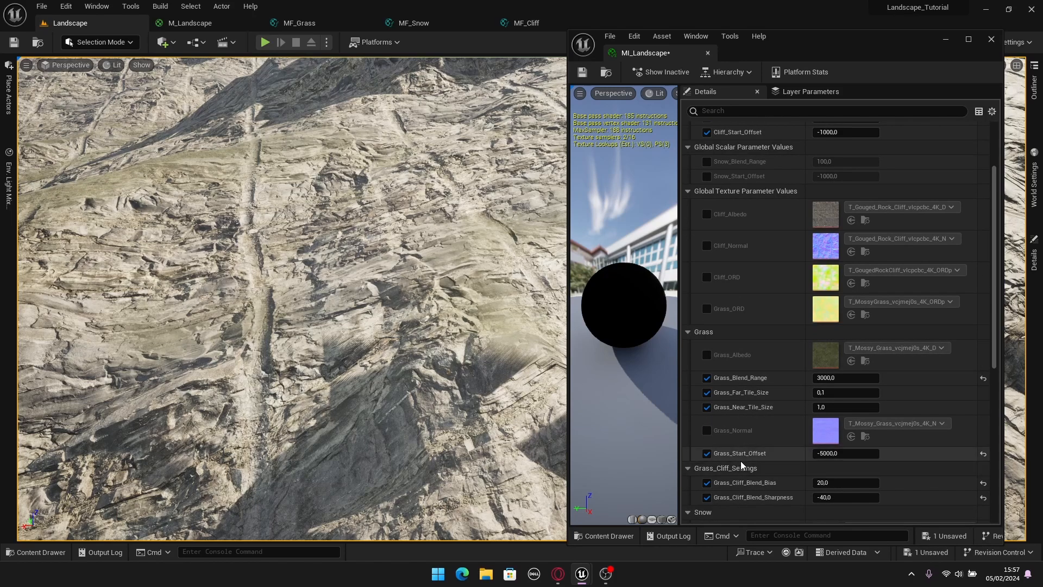
scroll(754, 458, "up", 4)
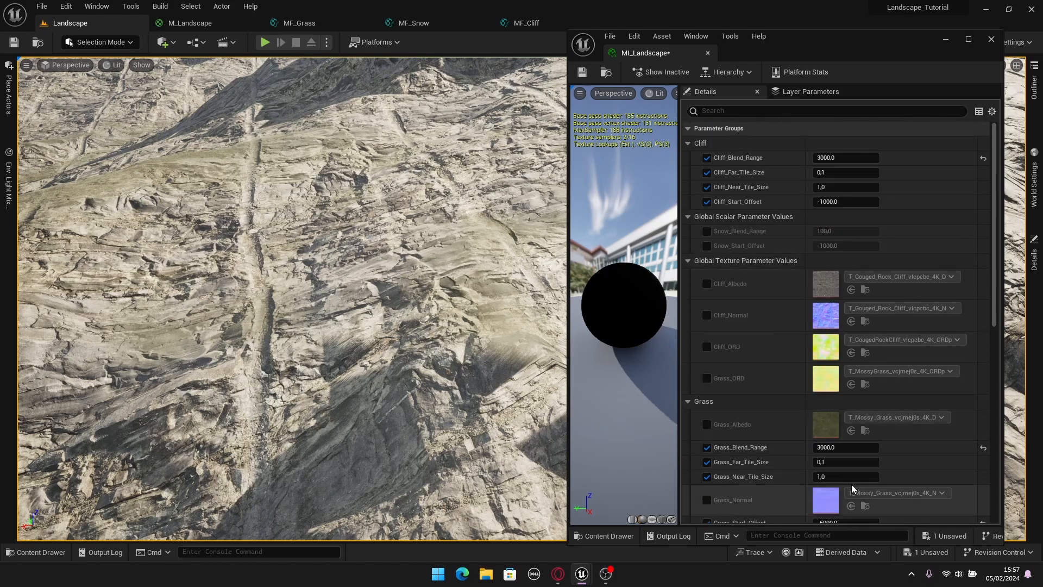
scroll(852, 481, "down", 3)
scroll(829, 341, "up", 3)
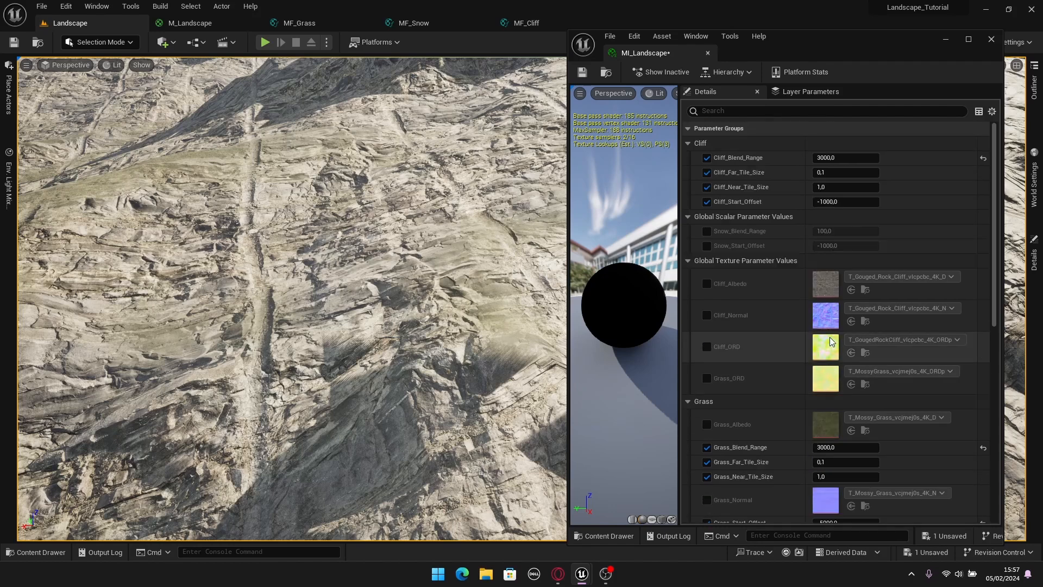
left_click(836, 202)
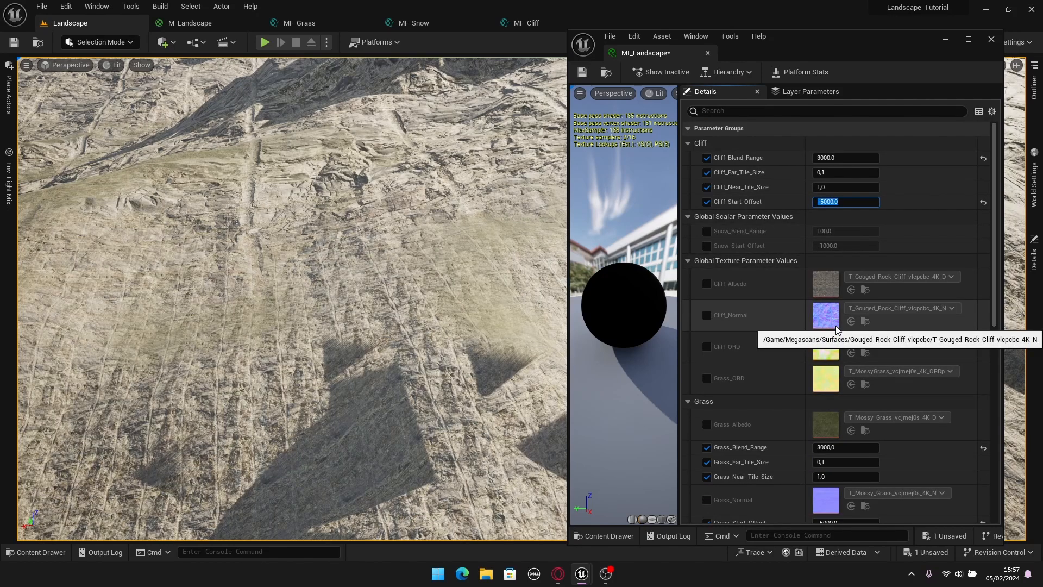
Inspect the cliff texture transition at varying camera distances and go to the snow-covered mountain.
key("w")
right_click_drag(413, 304, 254, 278)
key("s")
key("w")
key("s")
key("w")
key("w")
key("s")
key("w")
Enable the Snow_Far_Tile_Size and Snow_Near_Tile_Size overrides in the Snow parameter group.
scroll(841, 366, "down", 2)
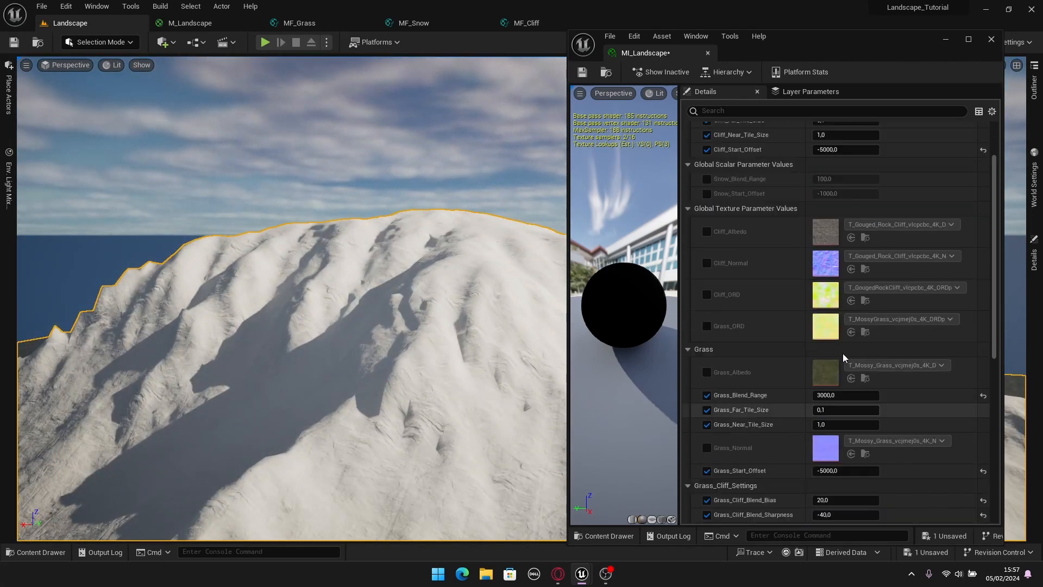
scroll(843, 353, "down", 10)
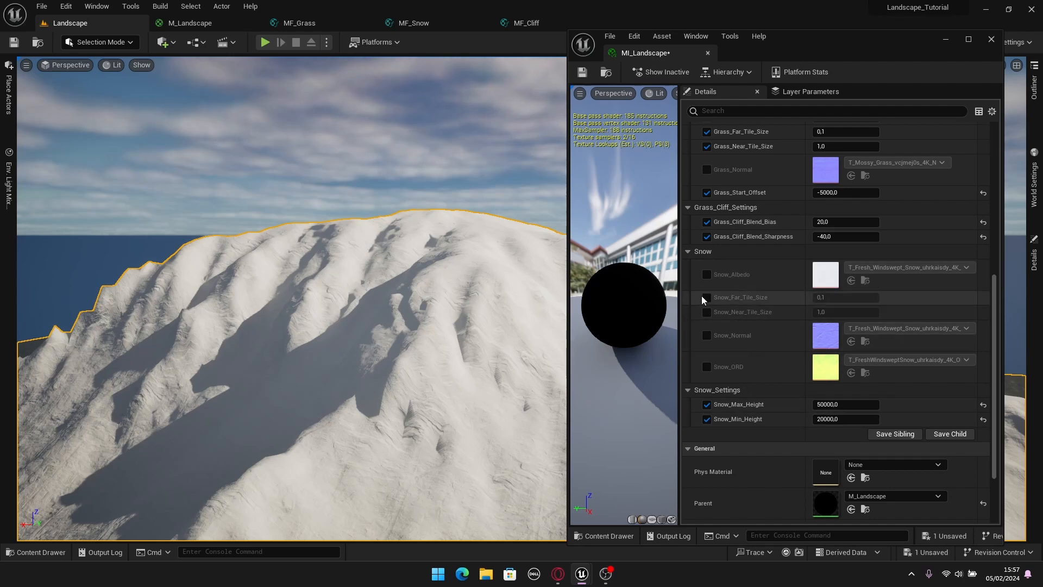
left_click(706, 297)
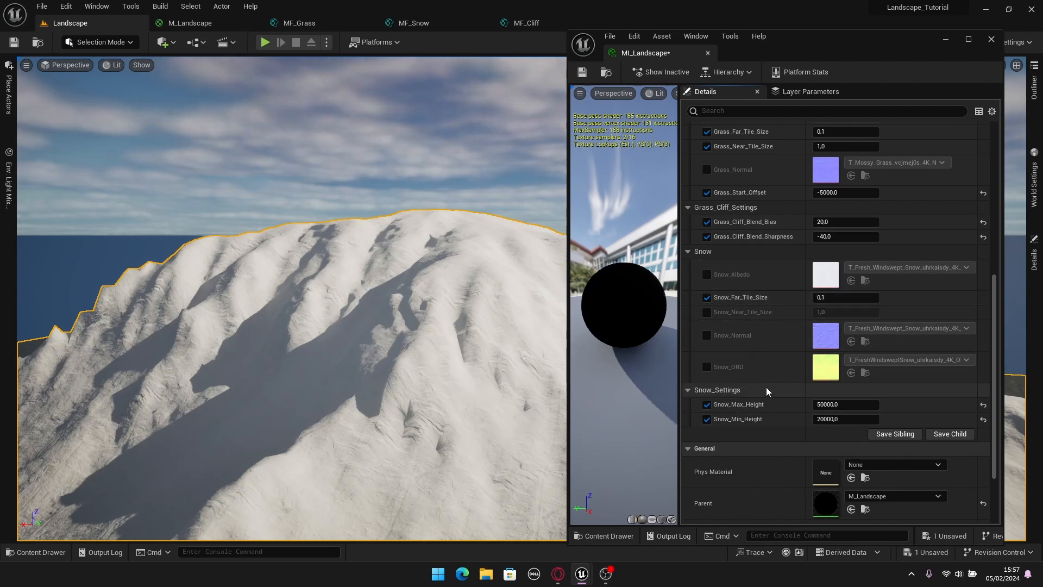
left_click(706, 297)
left_click(706, 312)
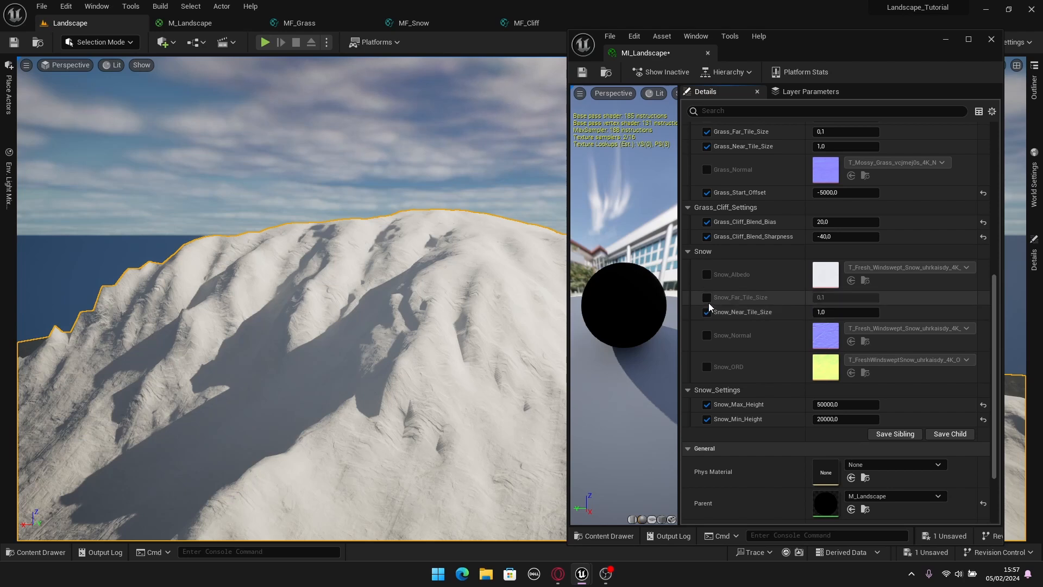
left_click(707, 298)
scroll(754, 363, "down", 3)
scroll(784, 390, "up", 3)
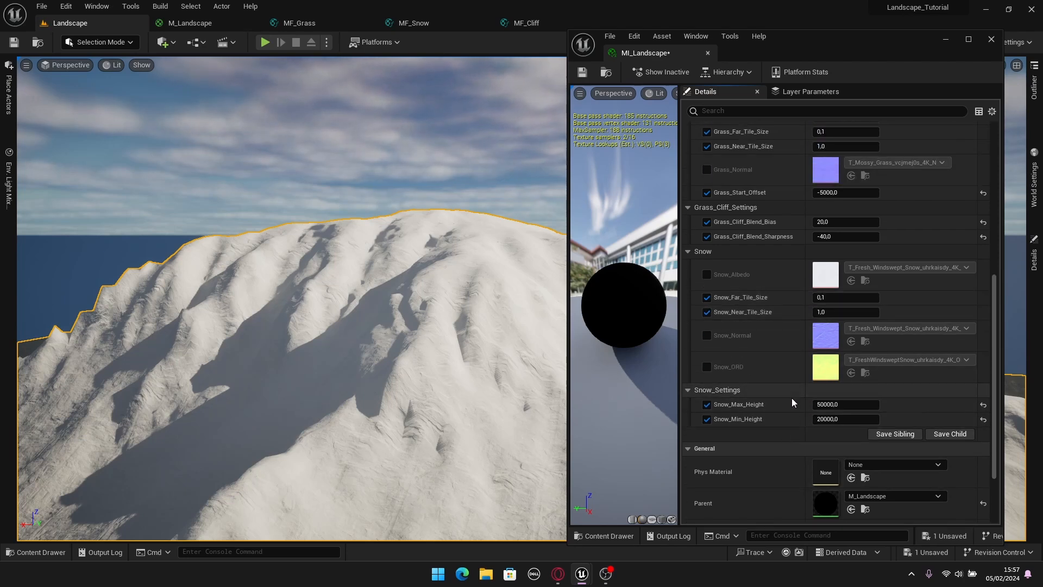
Check the Snow group assignment of Snow_Blend_Range in MF_Snow, apply the function's changes and return to the Landscape level.
left_click(411, 26)
scroll(399, 255, "down", 5)
right_click_drag(385, 259, 430, 163)
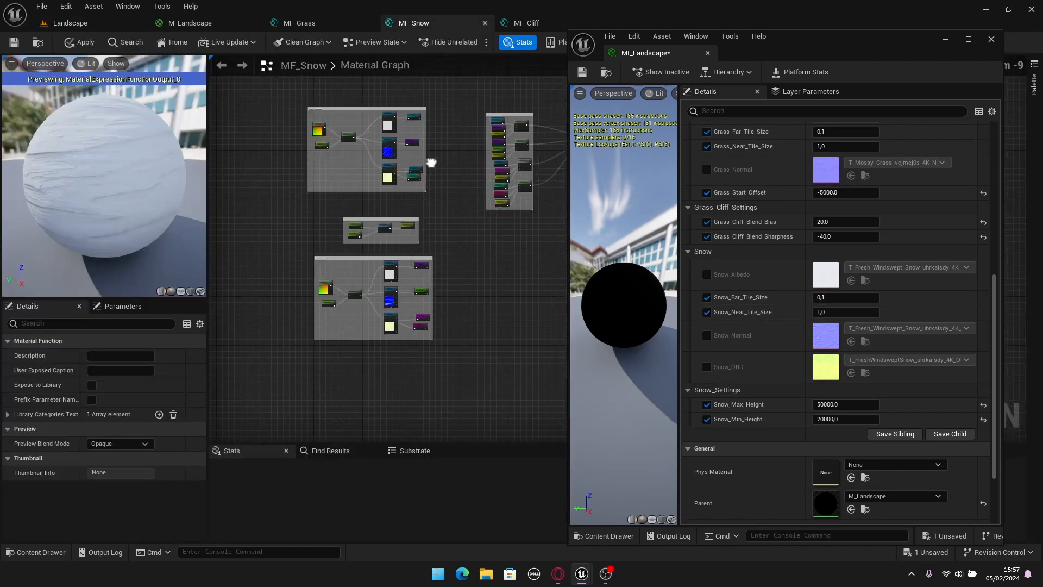
scroll(379, 267, "up", 7)
right_click_drag(373, 217, 452, 327)
left_click(369, 189)
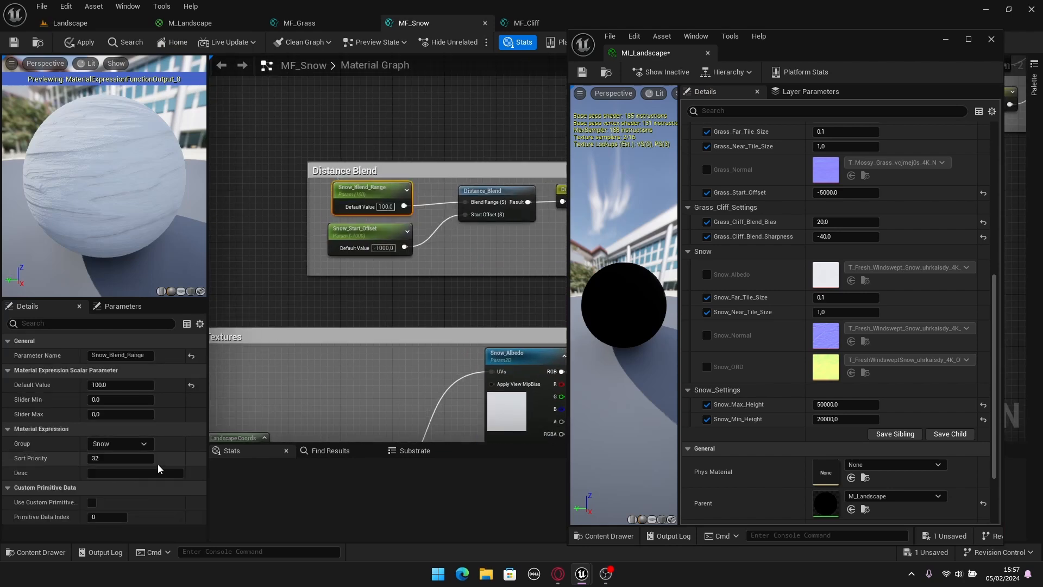
left_click(76, 43)
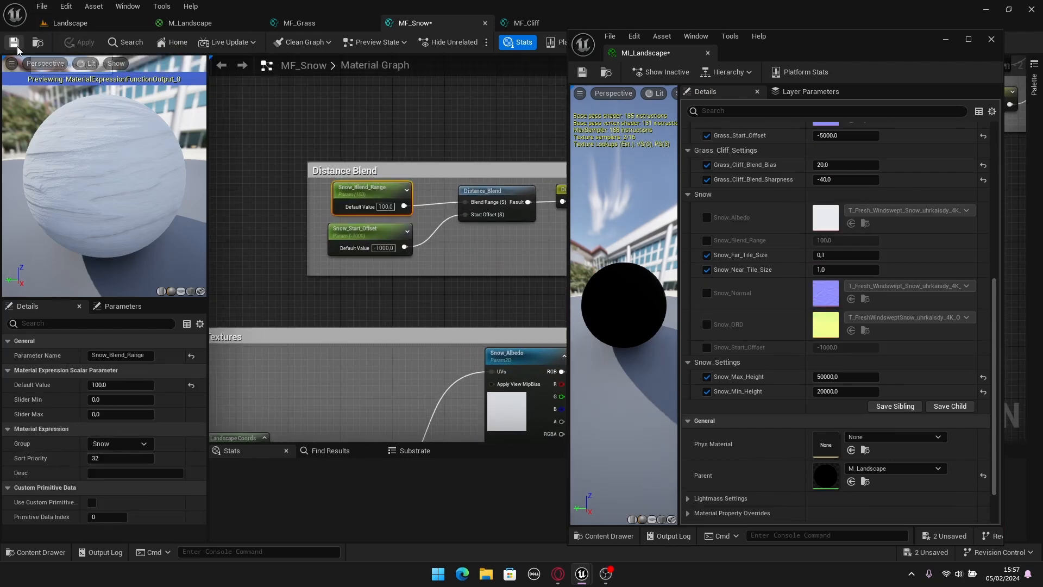
left_click(103, 20)
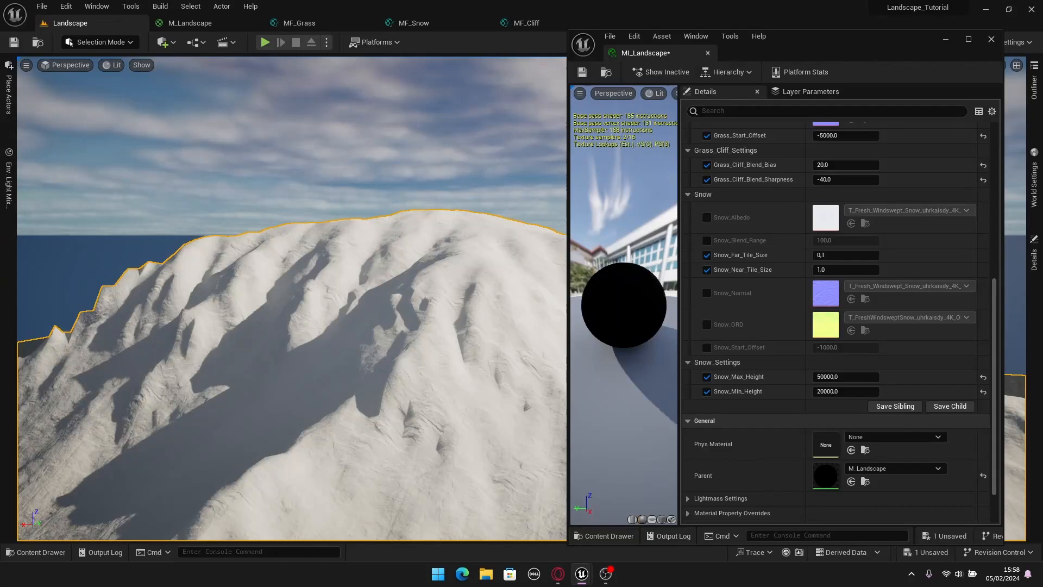
Enable the Snow_Blend_Range and Snow_Start_Offset overrides and set them to 3000 and -5000.
scroll(821, 270, "up", 1)
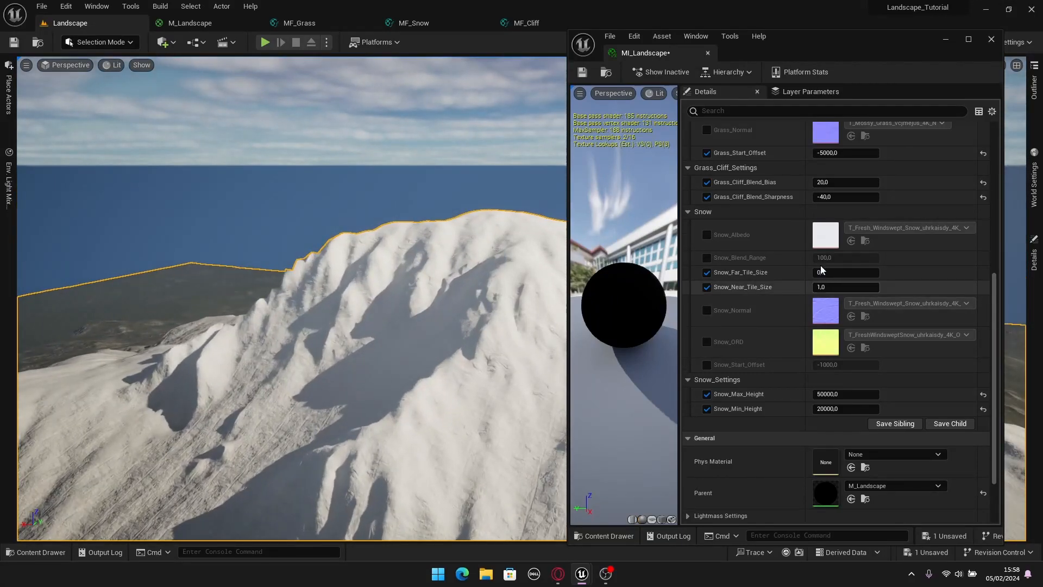
left_click(708, 259)
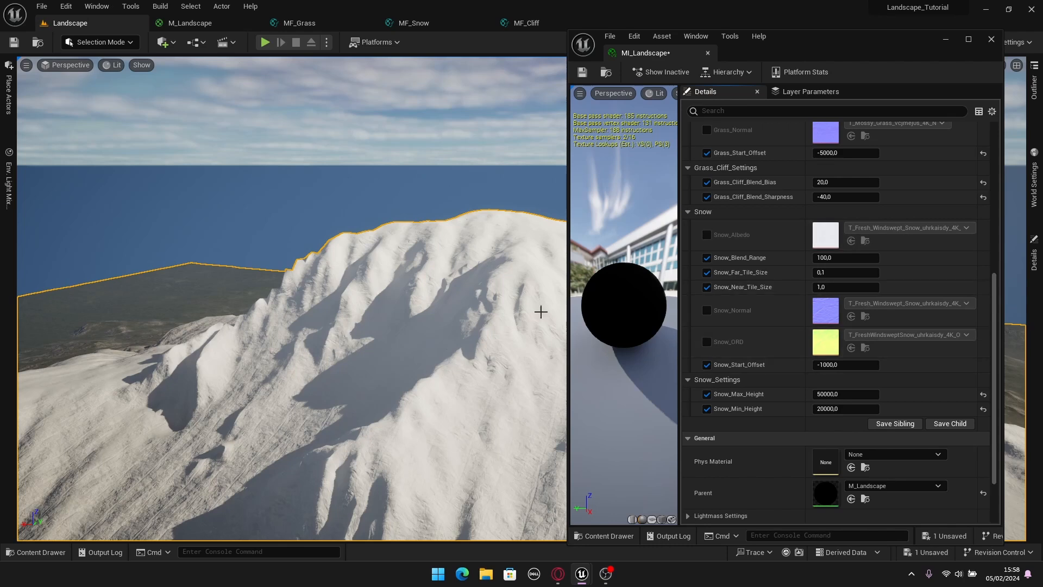
key("w")
right_click_drag(540, 311, 541, 272)
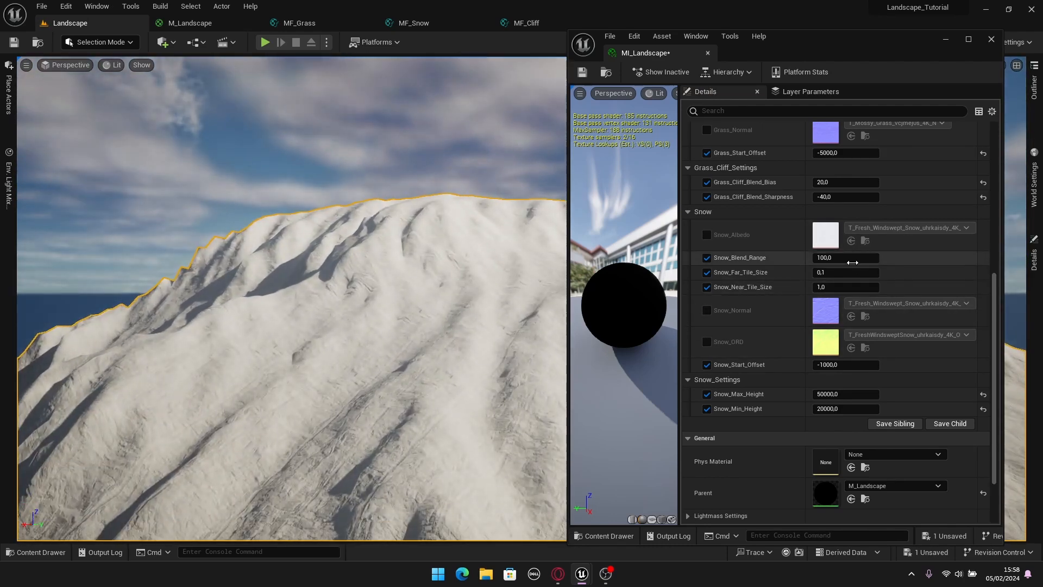
left_click(849, 259)
type("300")
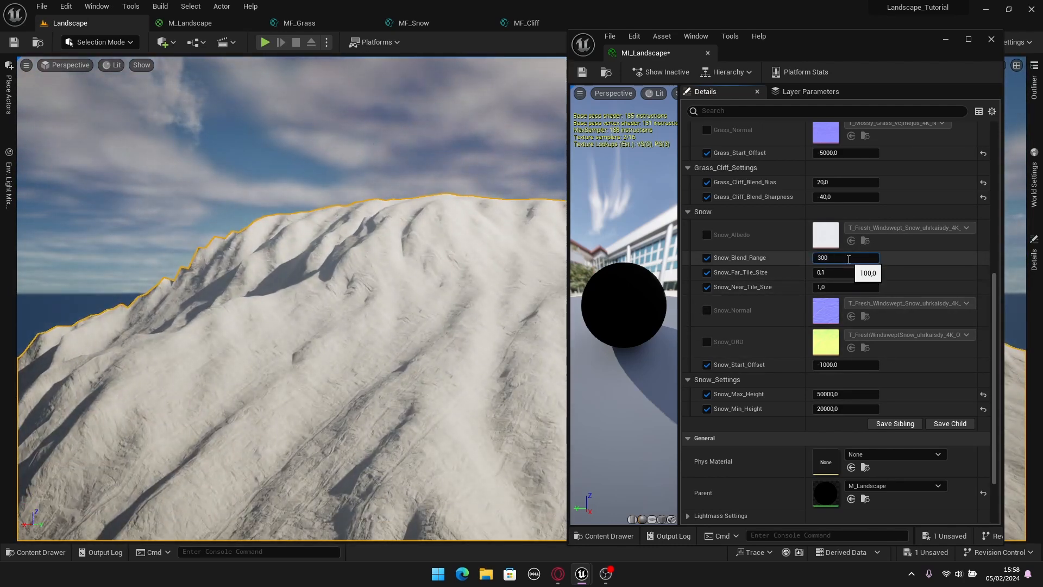
key("Return")
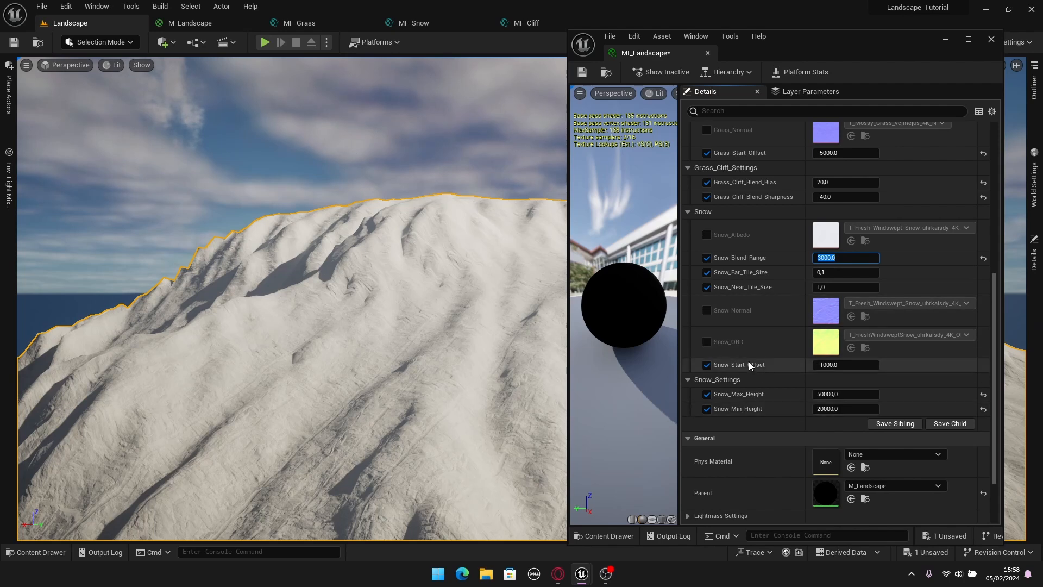
left_click(842, 365)
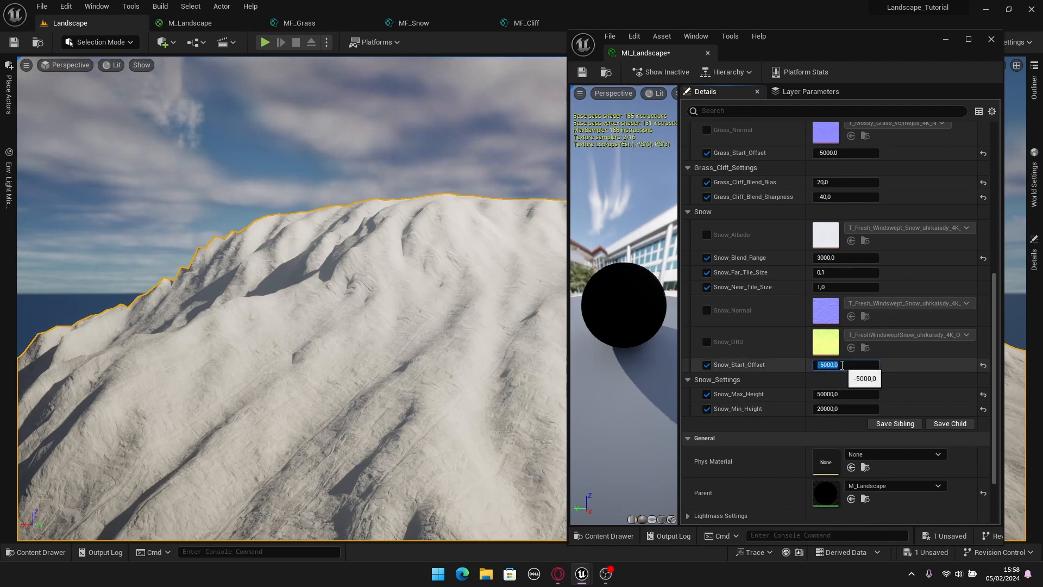
Inspect the snow transition from near and far, and set Snow_Far_Tile_Size to 0.05.
key("w")
mouse_move(442, 348)
right_mouse_down()
mouse_move(442, 304)
mouse_move(456, 402)
mouse_move(452, 338)
mouse_move(439, 360)
mouse_move(439, 322)
mouse_move(438, 333)
right_mouse_up()
key("s")
key("w")
key("s")
key("s")
key("w")
key("s")
key("w")
key("s")
key("w")
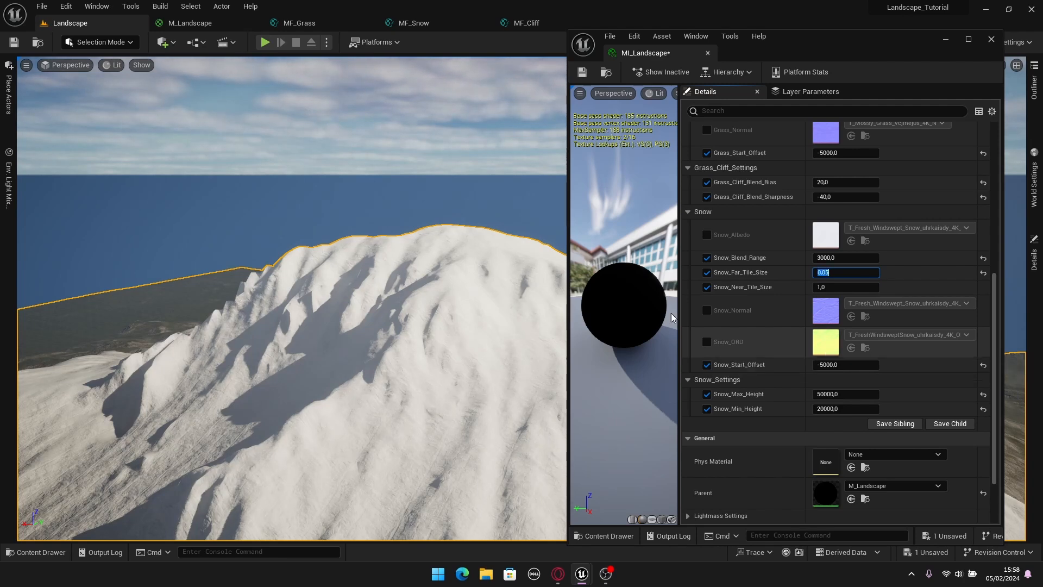
mouse_move(560, 275)
right_mouse_down()
mouse_move(560, 318)
mouse_move(560, 275)
right_mouse_up()
key("s")
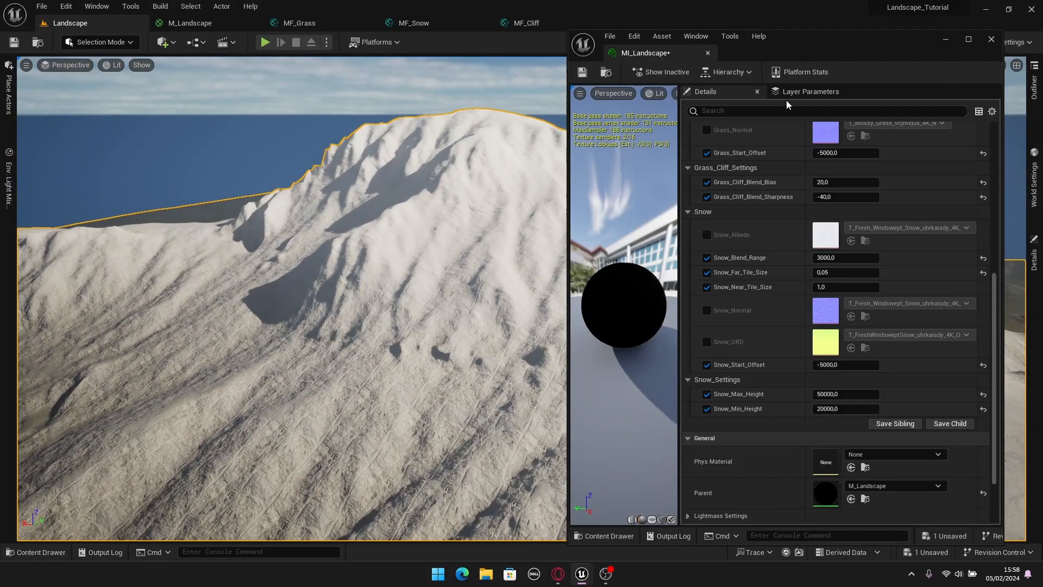
Close the MI_Landscape editor and inspect the blended grass, cliff and snow across the whole landscape from above.
left_click(991, 39)
right_click_drag(768, 229, 804, 239)
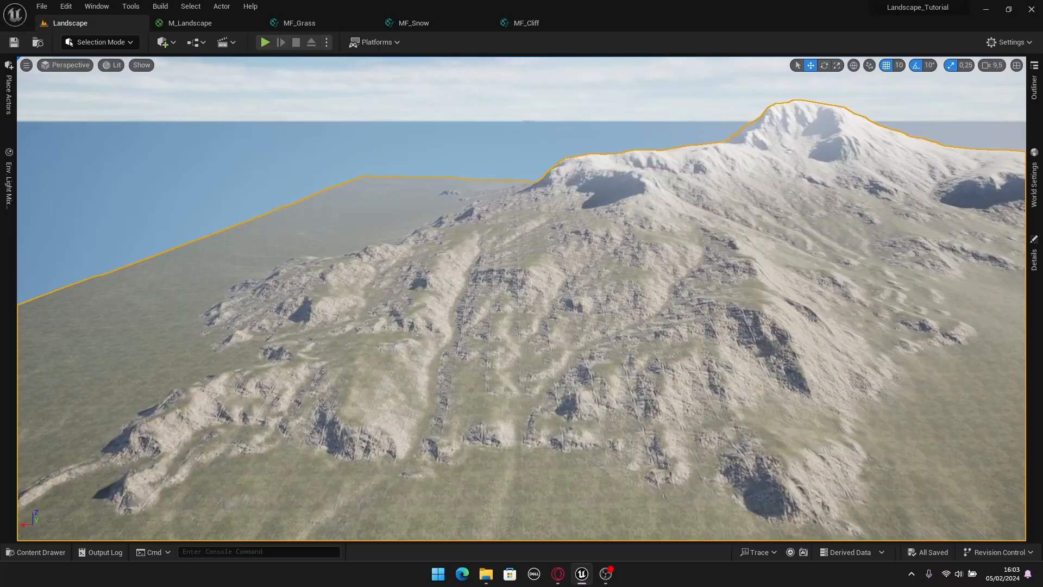
right_click_drag(521, 299, 587, 370)
right_click_drag(521, 299, 375, 233)
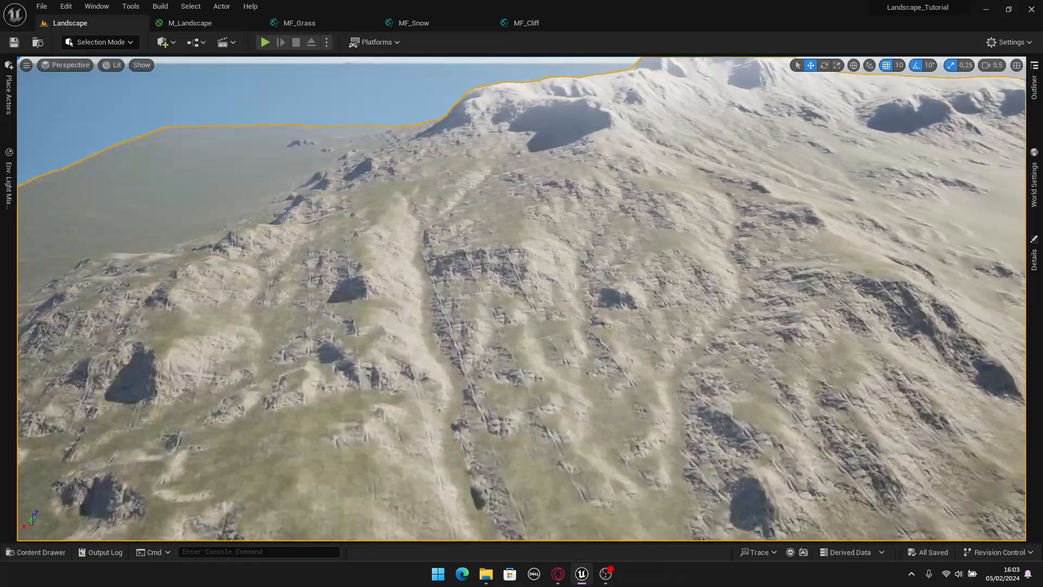
right_click_drag(375, 234, 402, 226)
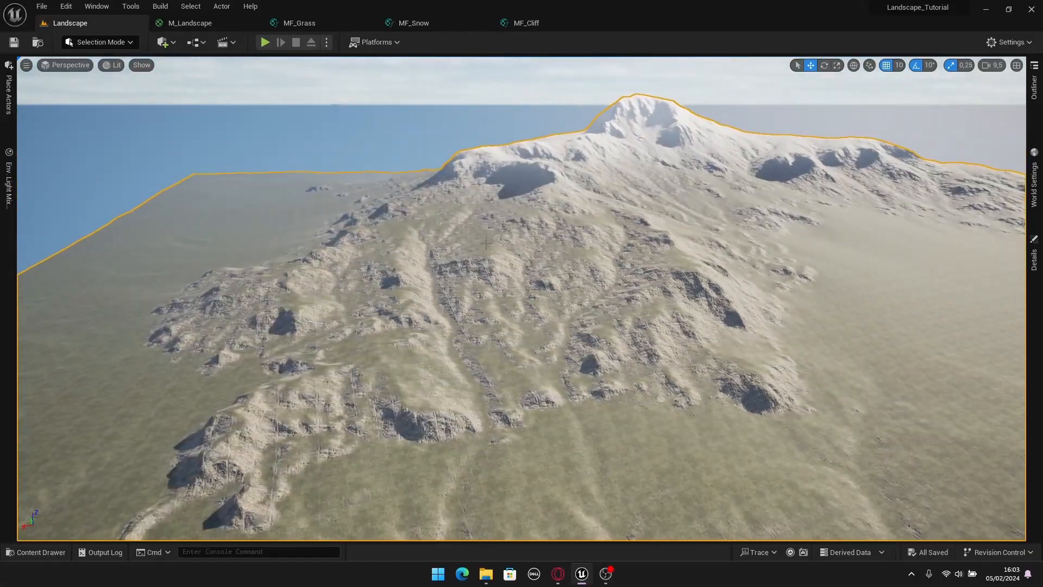
right_click_drag(489, 209, 598, 176)
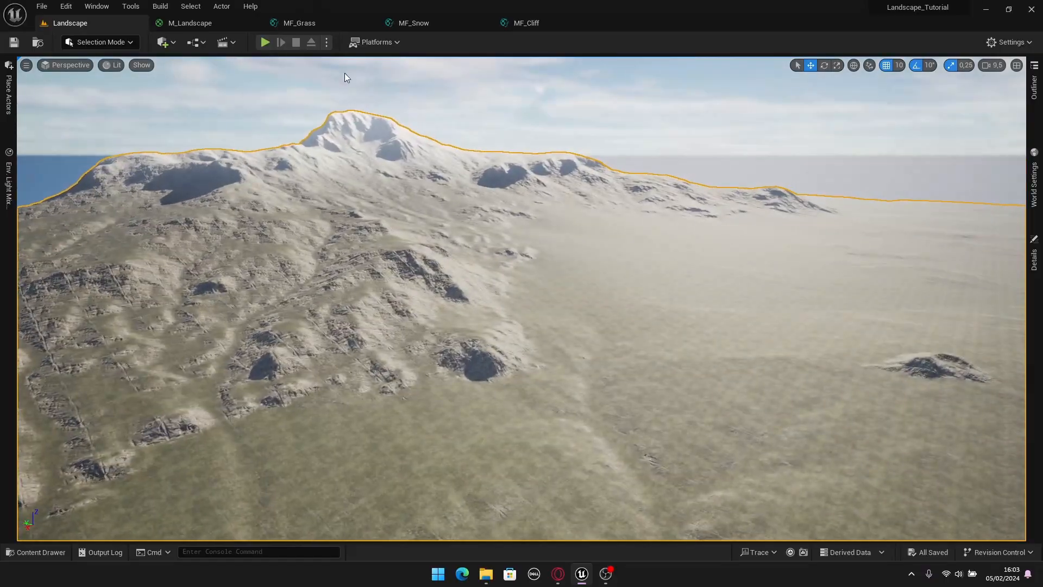
right_click_drag(456, 160, 489, 159)
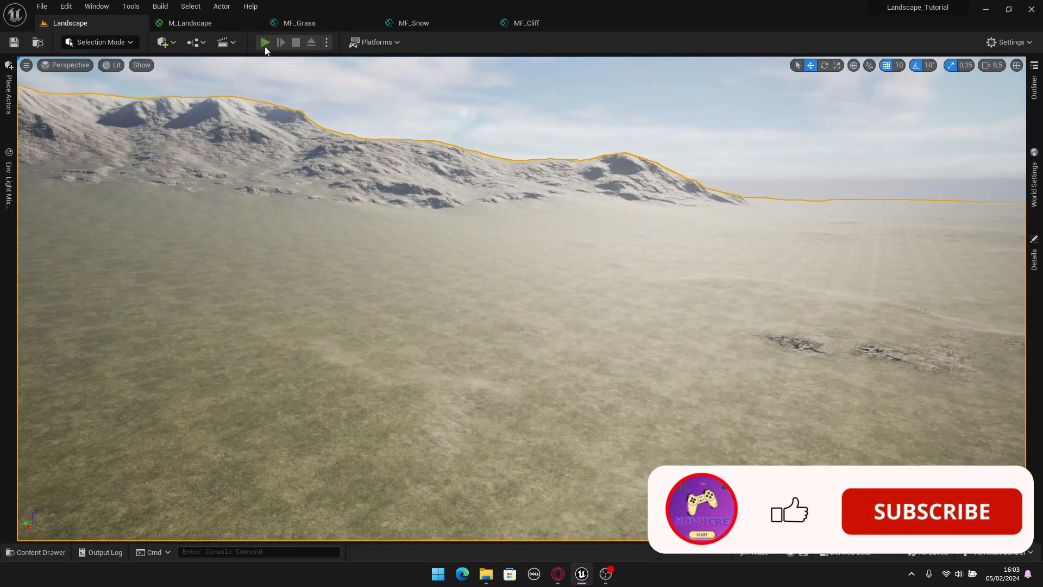
Play the level and run the character across the grass towards the mountains.
left_click(265, 42)
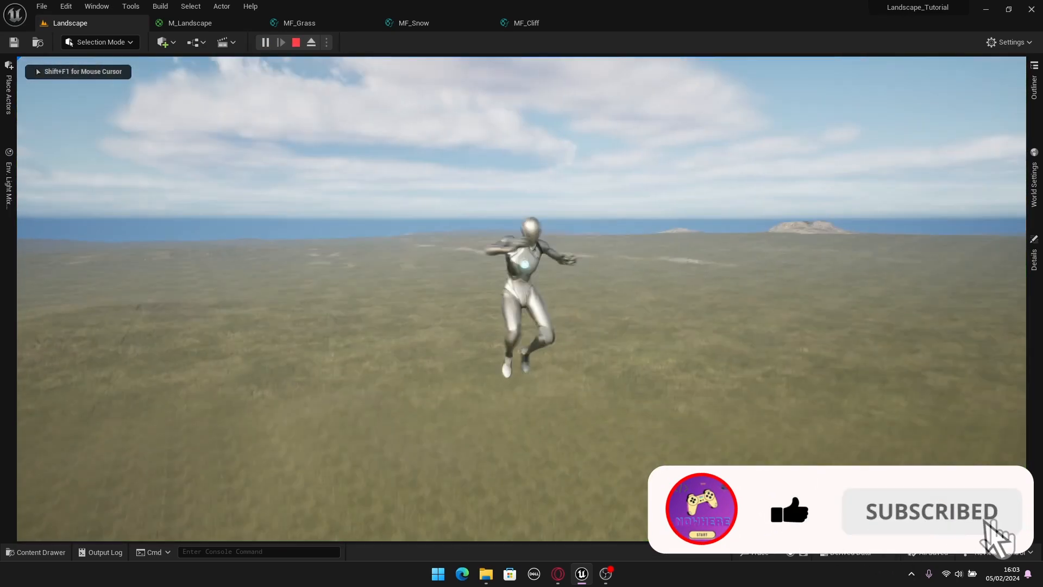
key("w")
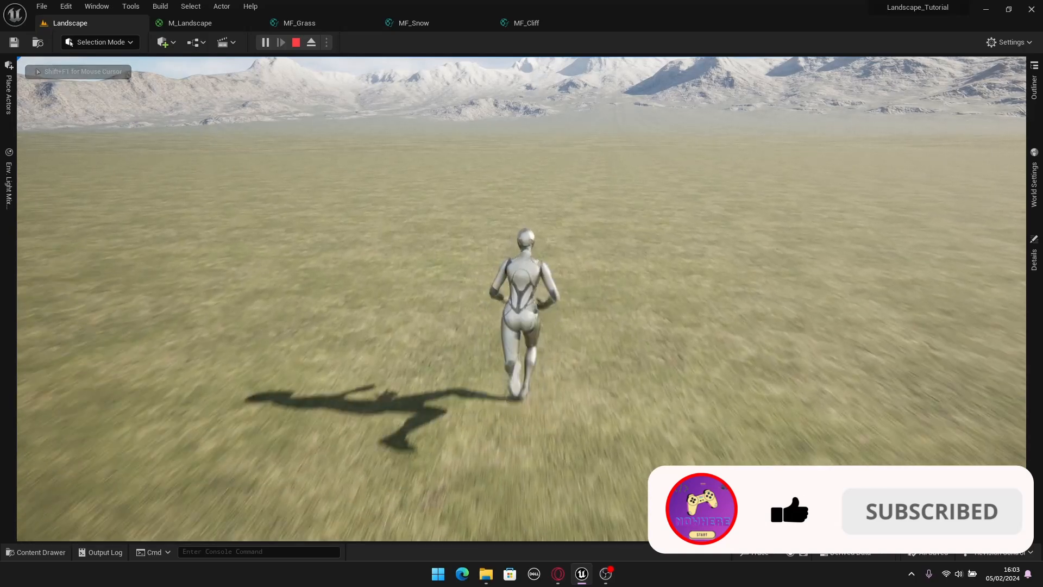